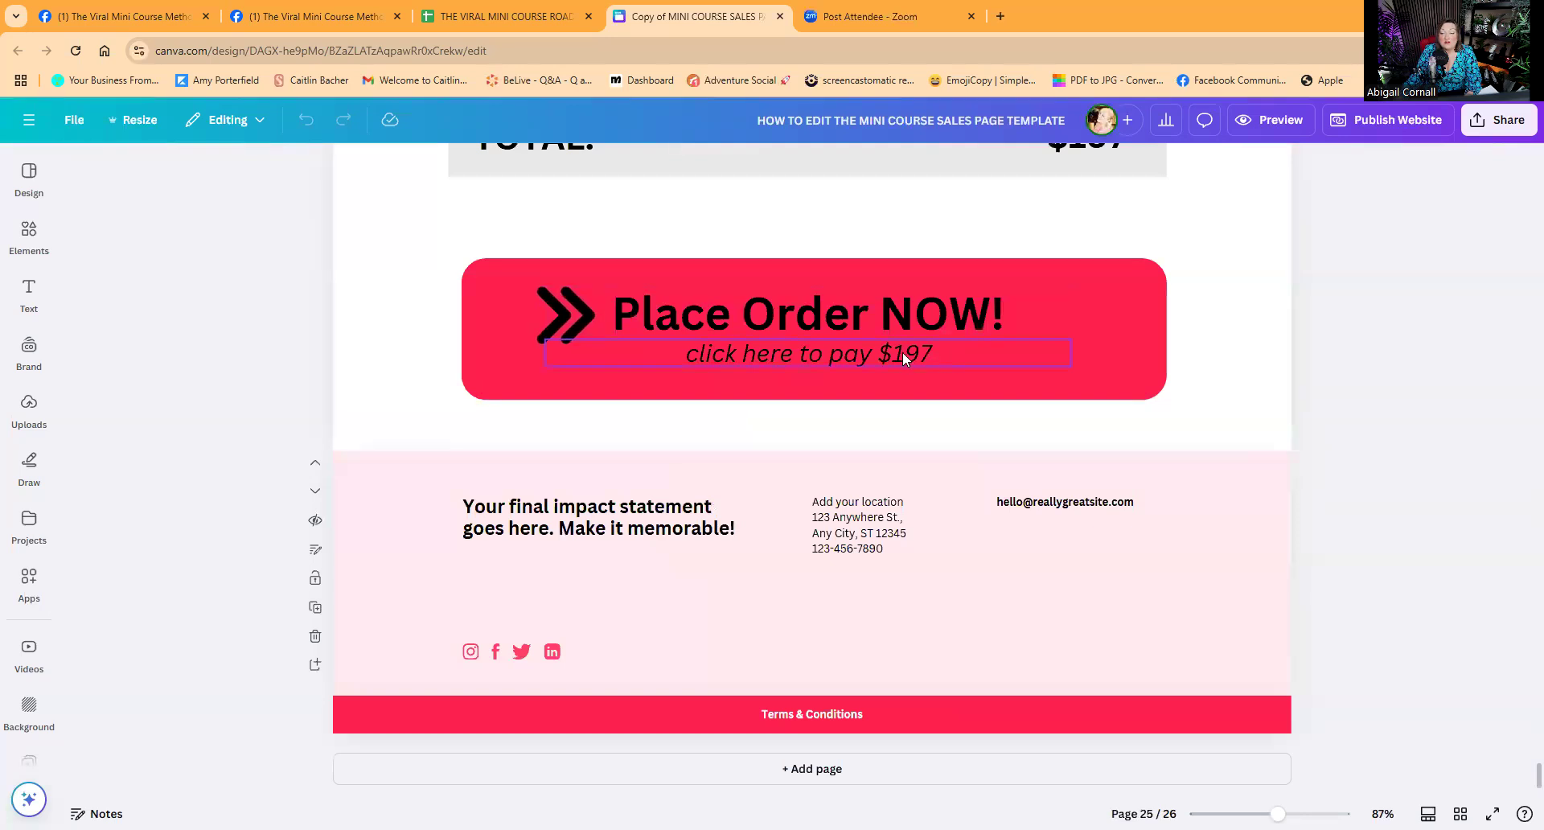
Scroll the sales page design from page 25, past the included list, back up to page 1.
{"action": "scroll", "coordinate": [931, 354], "scroll_direction": "up", "scroll_amount": 3}
{"action": "scroll", "coordinate": [924, 366], "scroll_direction": "down", "scroll_amount": 3}
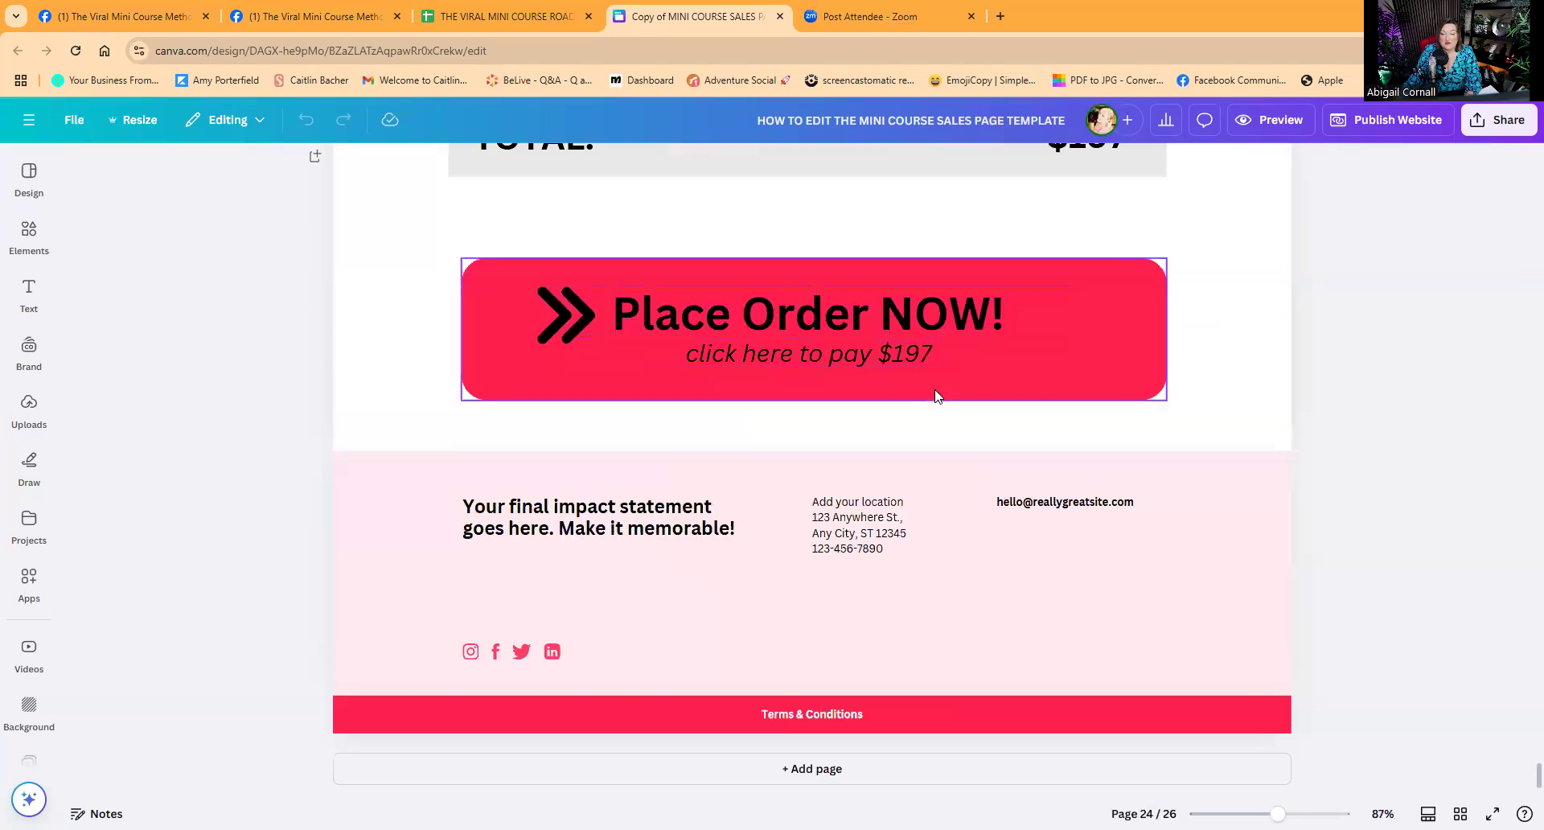
{"action": "scroll", "coordinate": [920, 369], "scroll_direction": "up", "scroll_amount": 8}
{"action": "scroll", "coordinate": [919, 370], "scroll_direction": "up", "scroll_amount": 15}
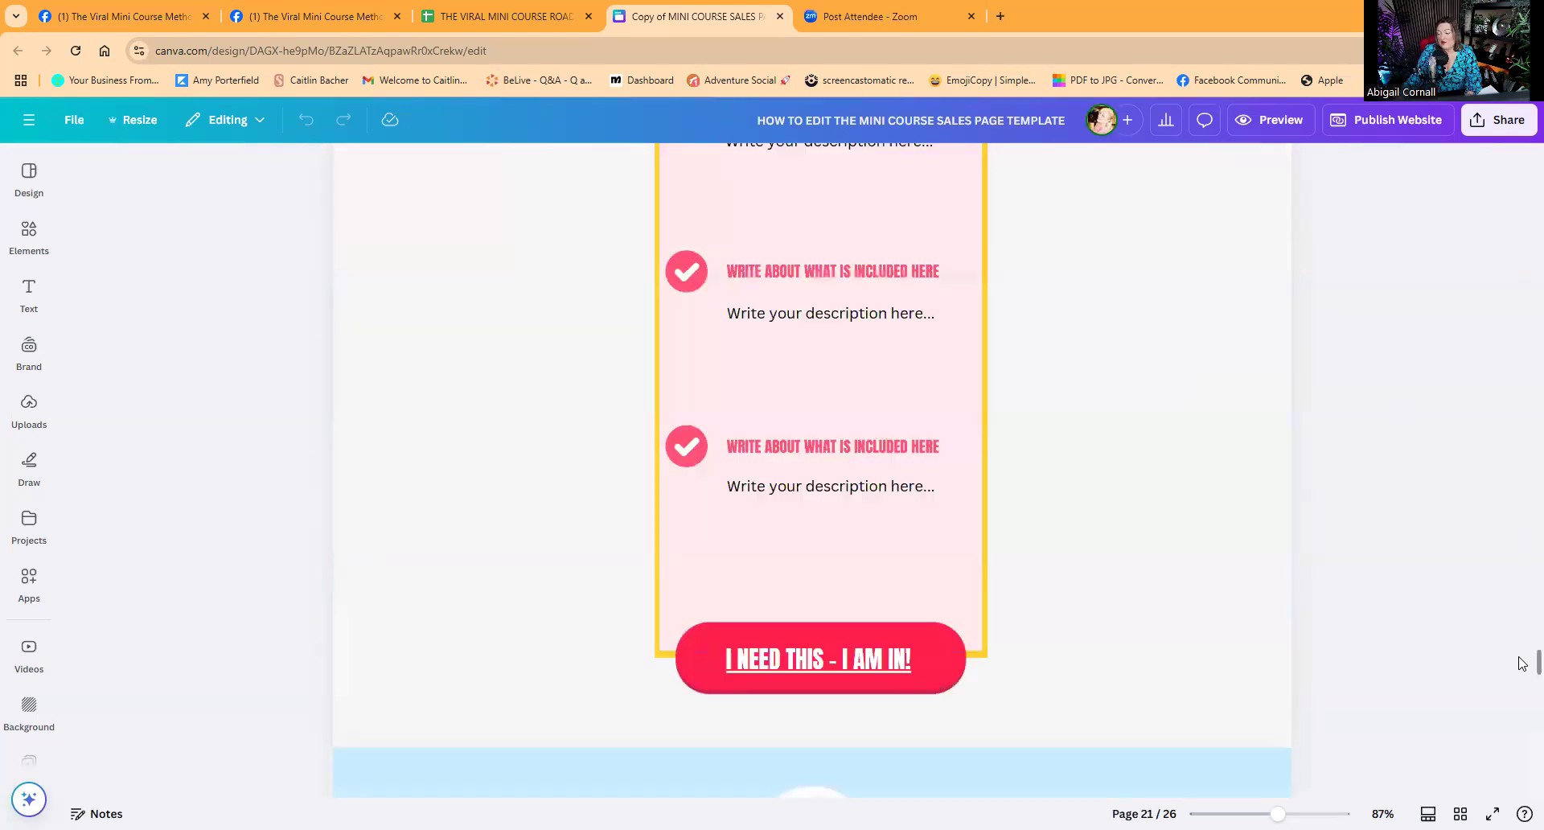
{"action": "left_click_drag", "start_coordinate": [1522, 666], "coordinate": [1519, 152]}
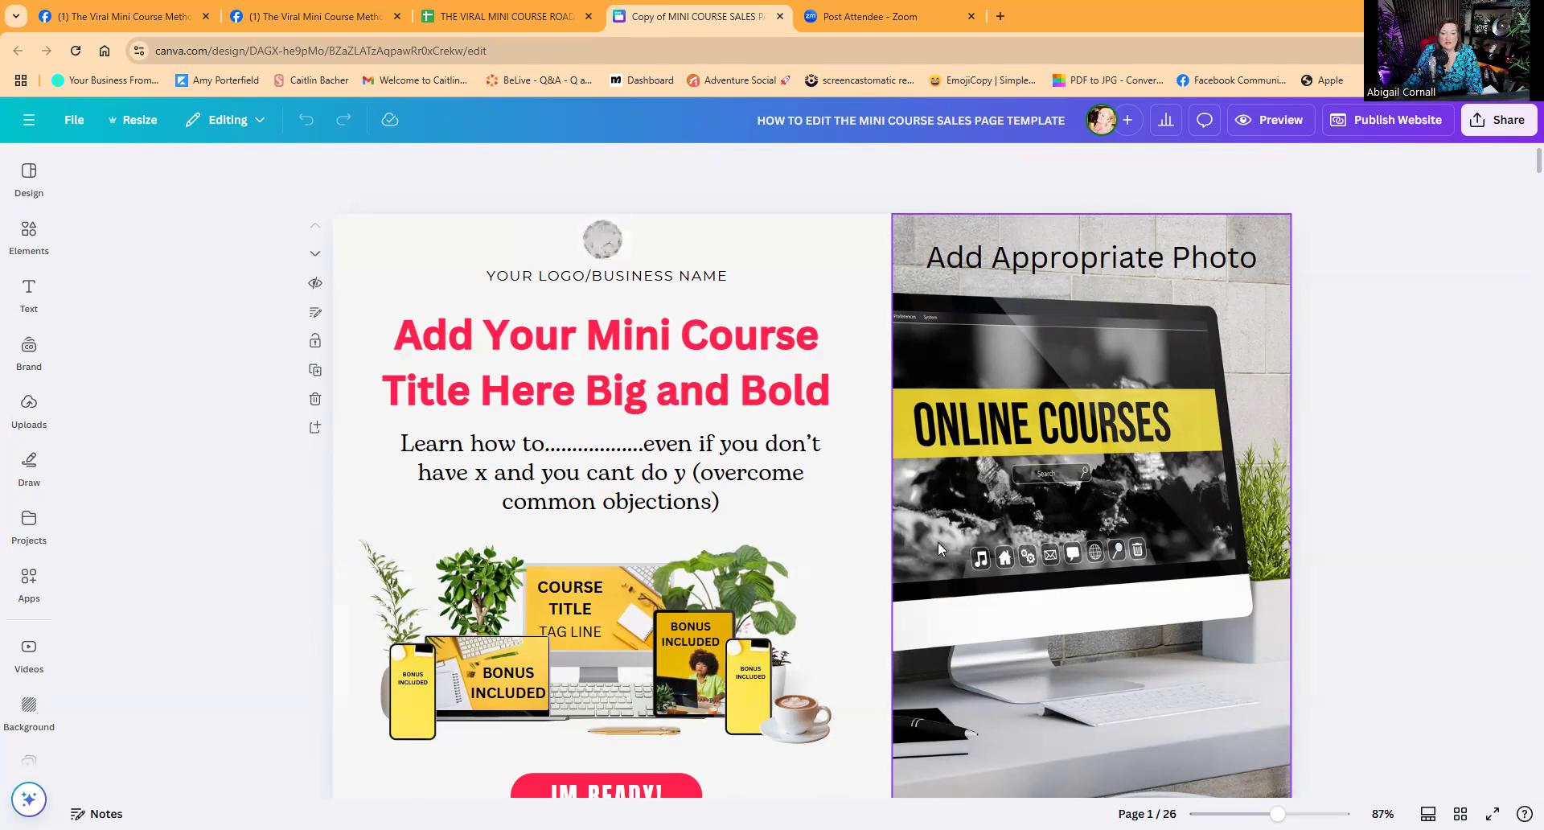
{"action": "left_click", "coordinate": [1272, 119]}
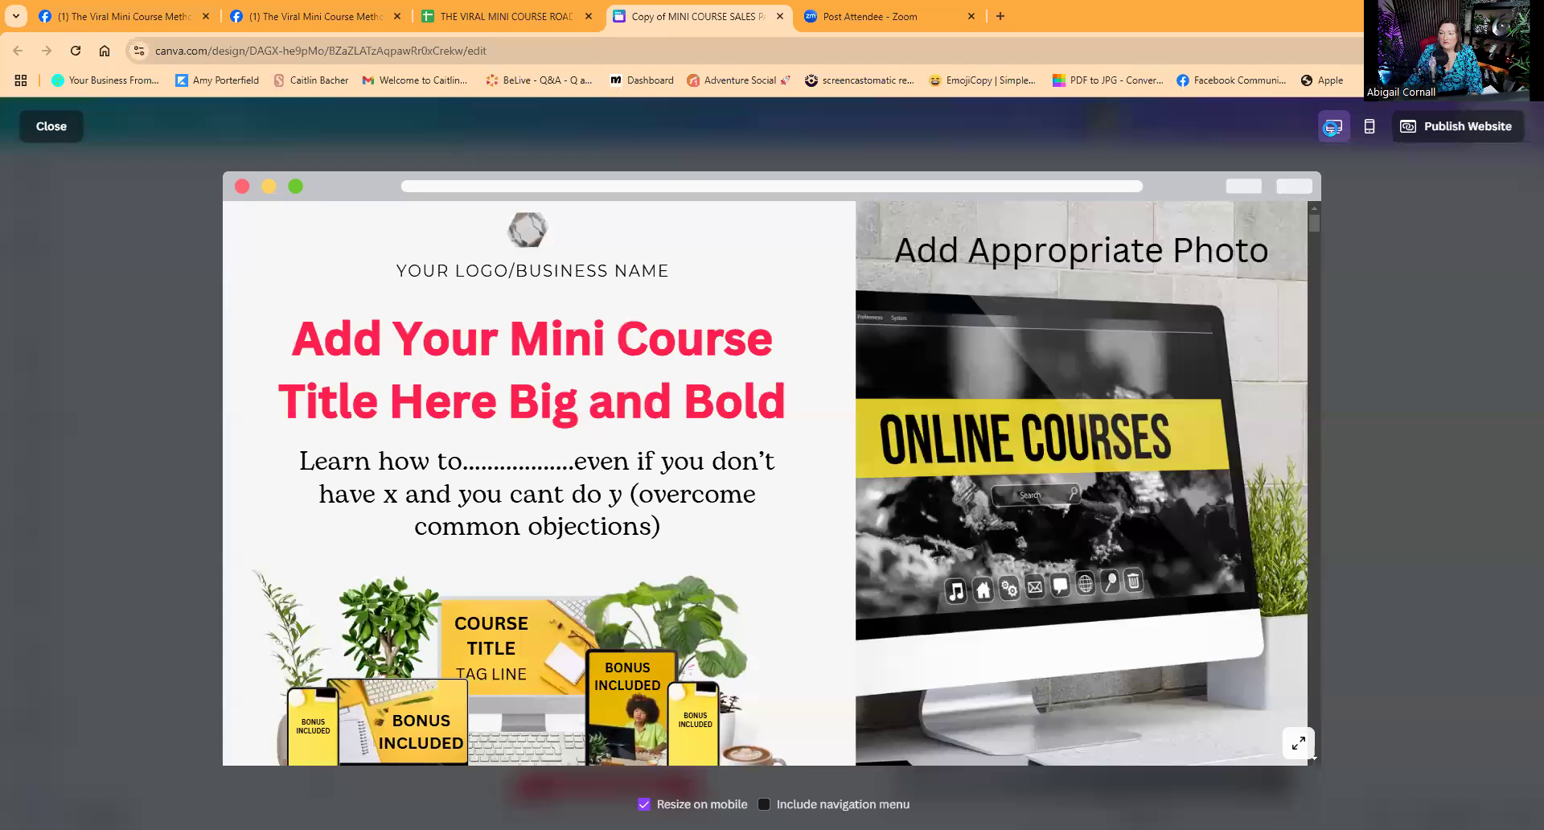
{"action": "left_click", "coordinate": [1369, 128]}
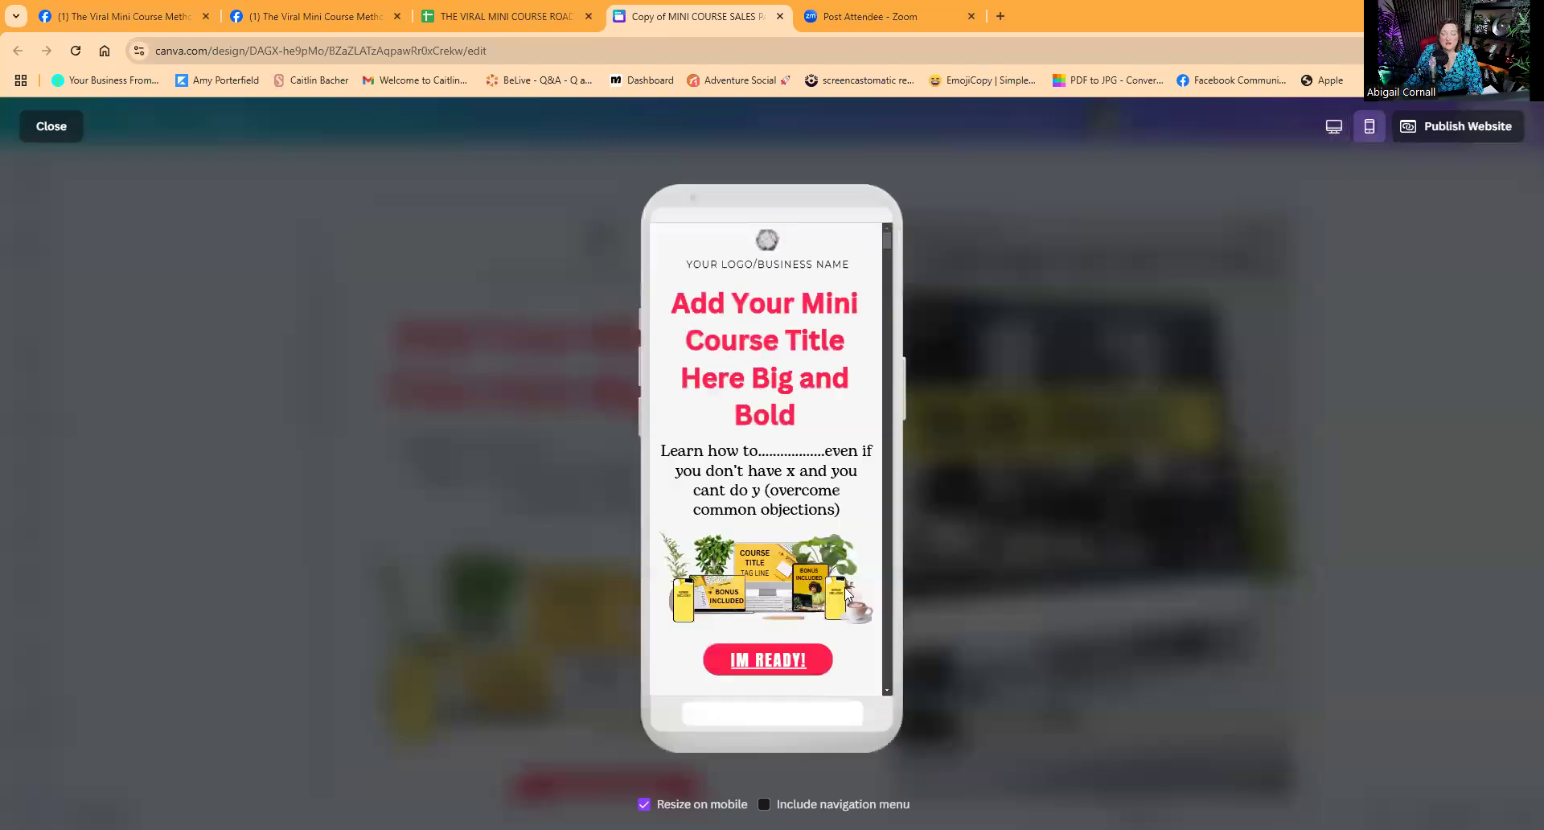
{"action": "scroll", "coordinate": [807, 474], "scroll_direction": "down", "scroll_amount": 10}
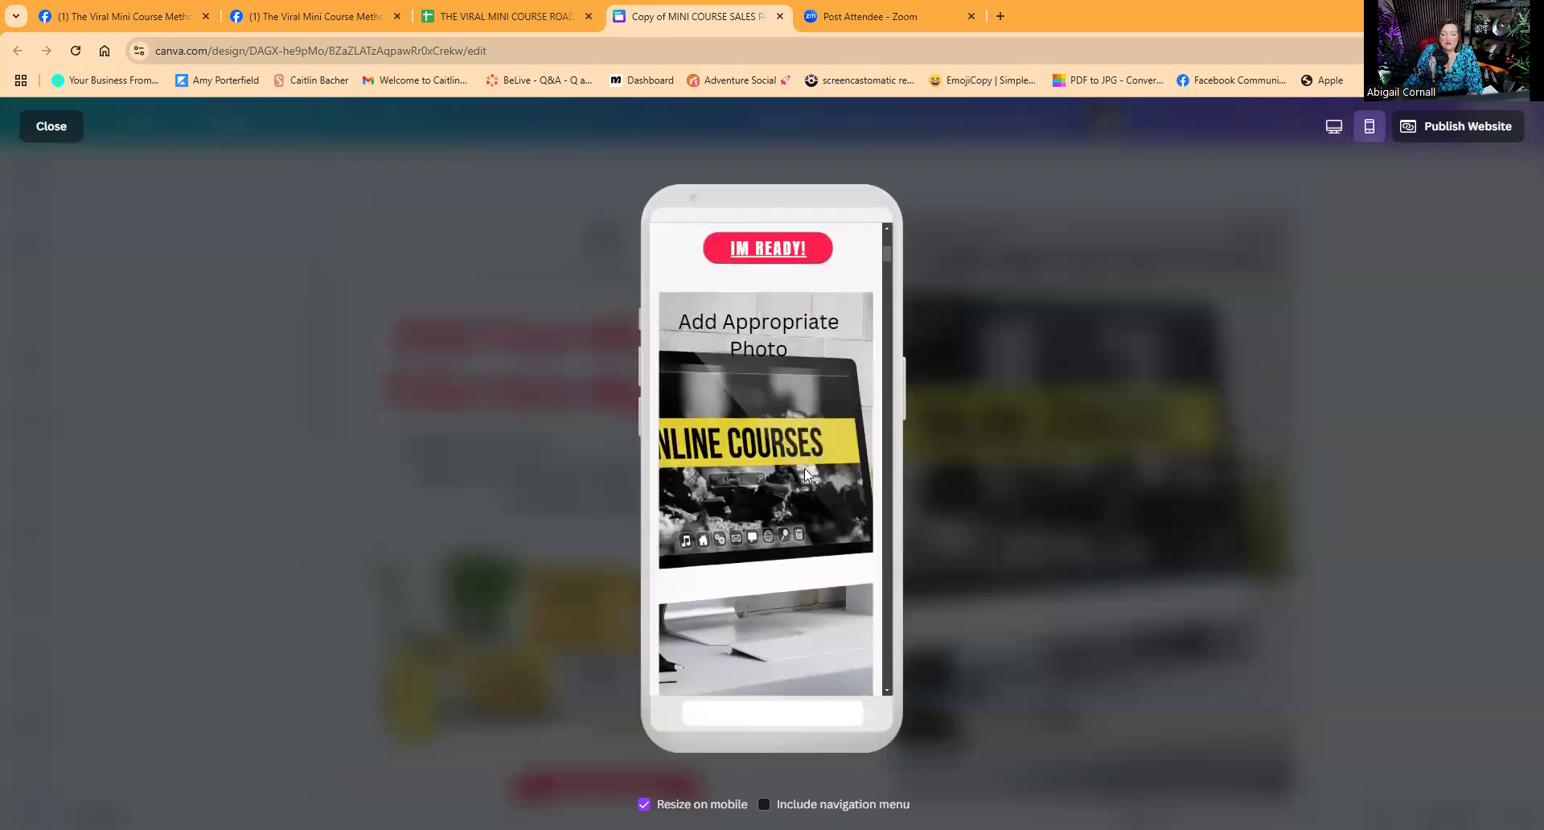
{"action": "scroll", "coordinate": [806, 476], "scroll_direction": "down", "scroll_amount": 15}
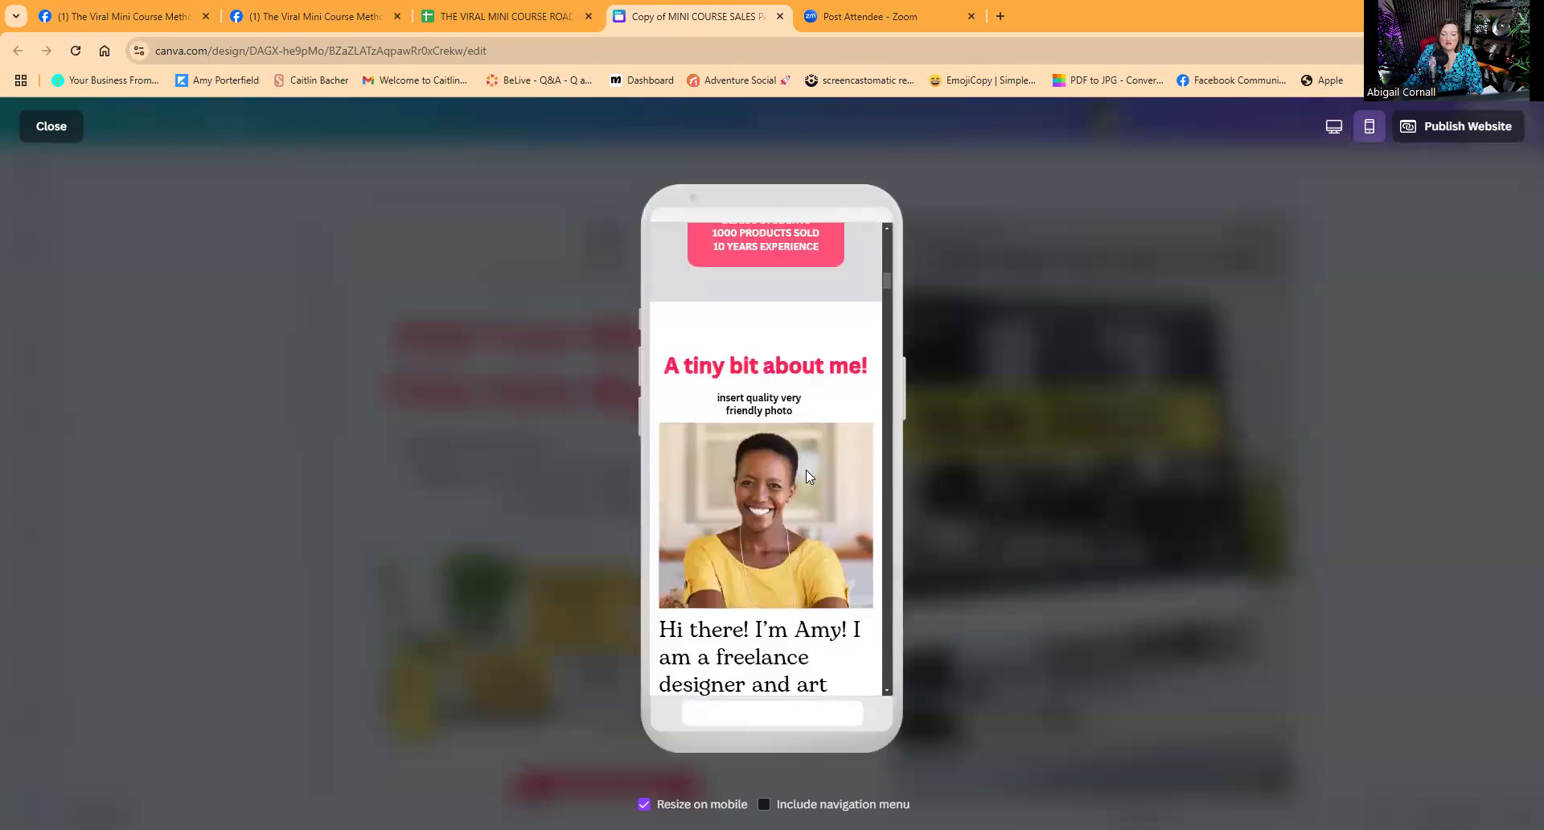
{"action": "scroll", "coordinate": [807, 476], "scroll_direction": "down", "scroll_amount": 15}
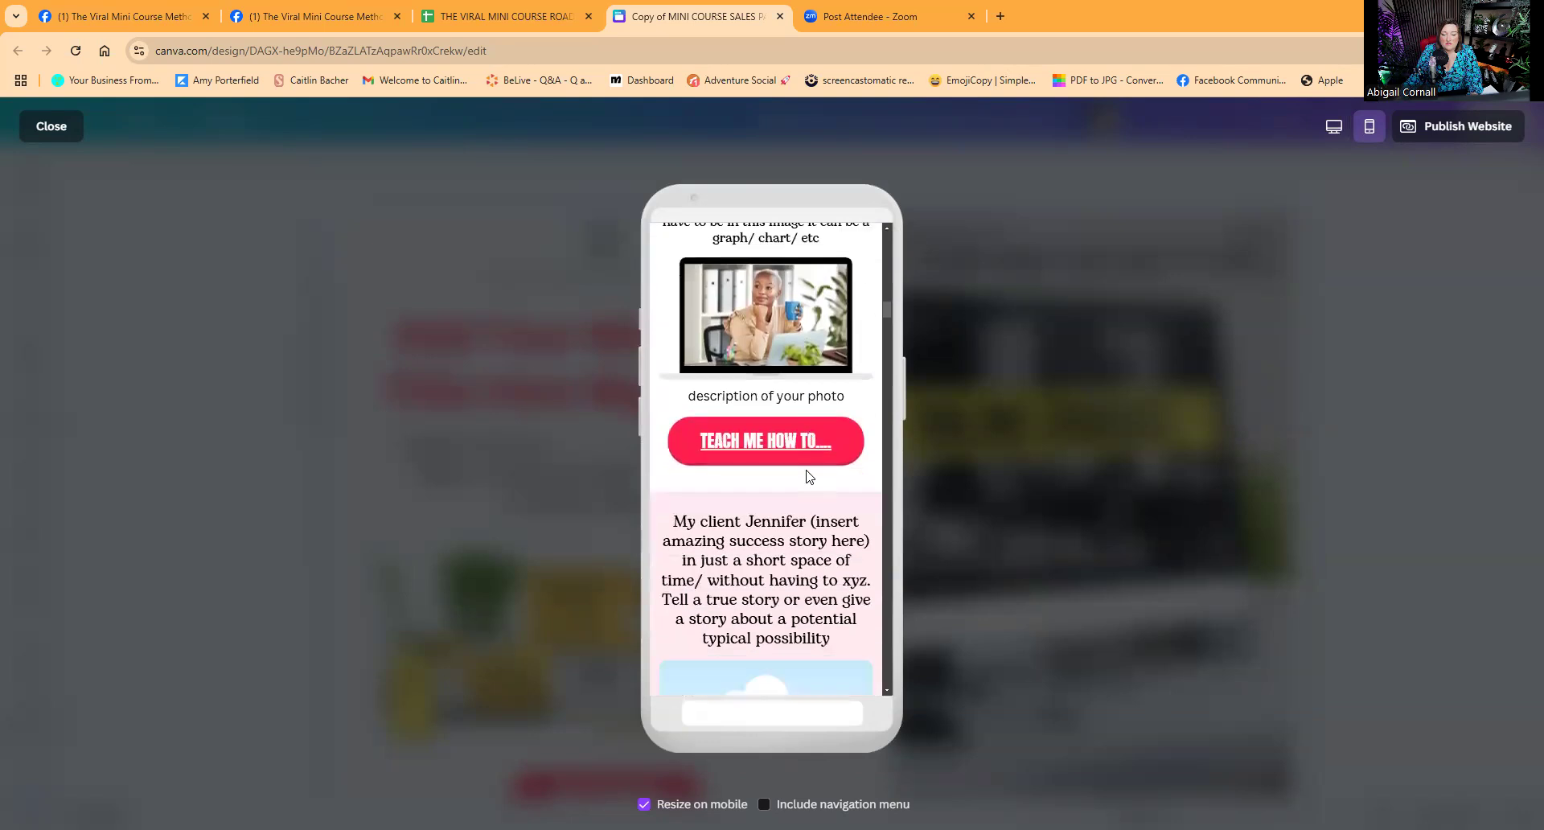
{"action": "scroll", "coordinate": [806, 475], "scroll_direction": "down", "scroll_amount": 15}
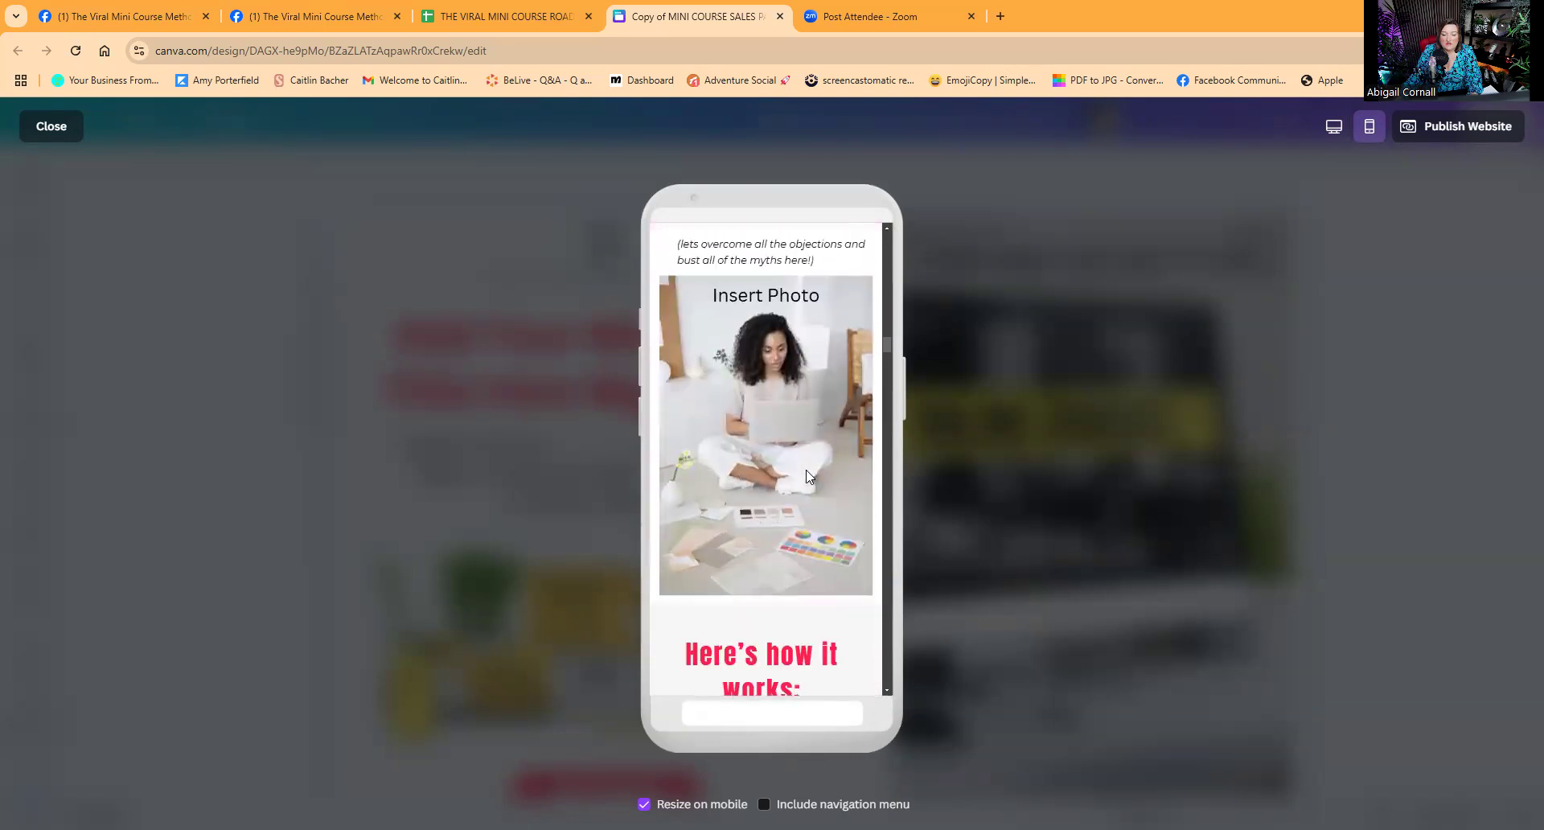
{"action": "scroll", "coordinate": [805, 476], "scroll_direction": "down", "scroll_amount": 15}
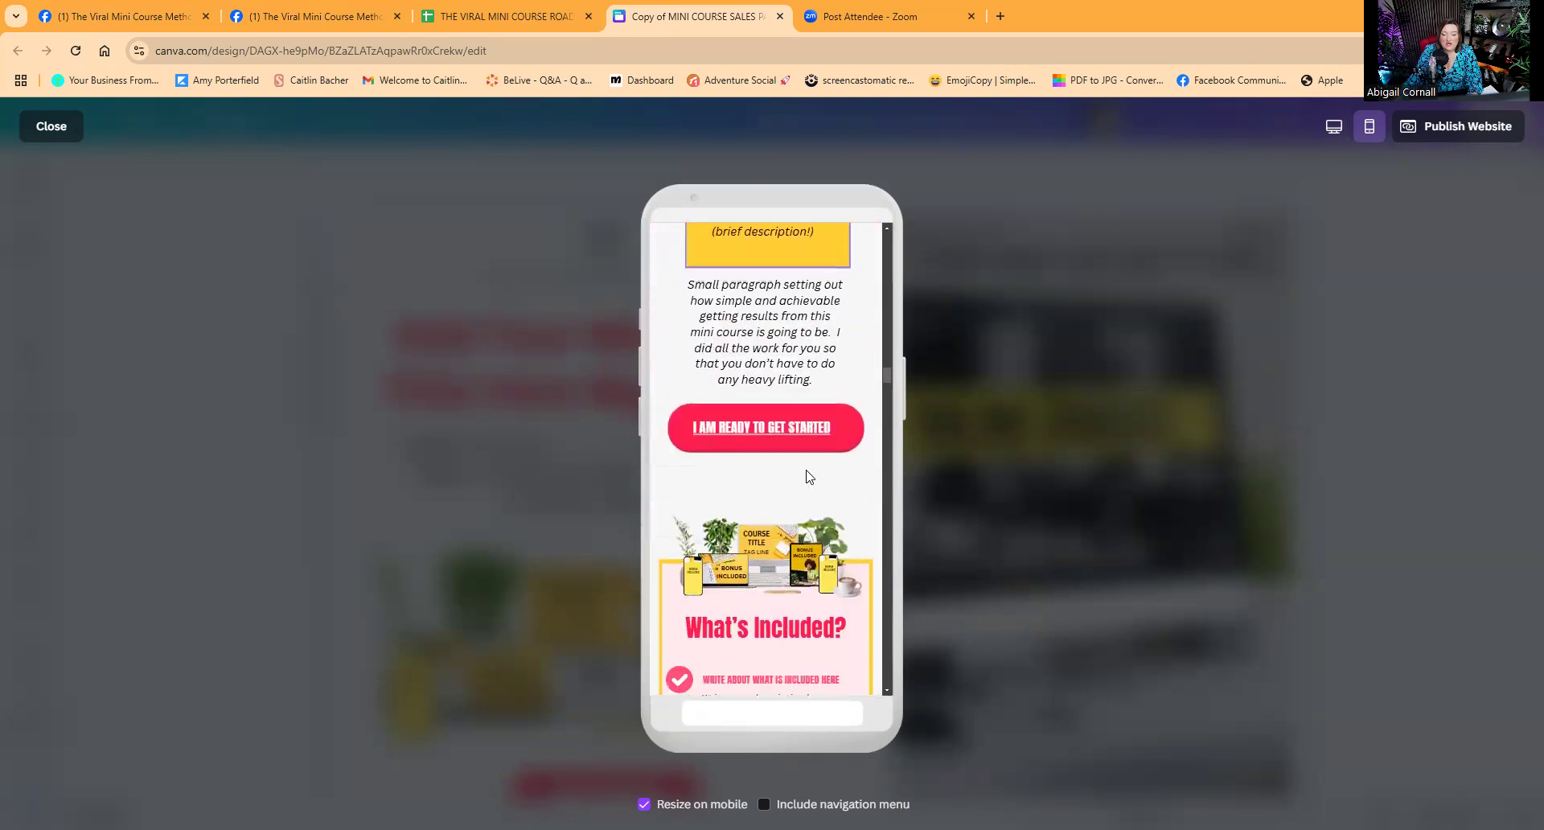
{"action": "scroll", "coordinate": [807, 476], "scroll_direction": "down", "scroll_amount": 15}
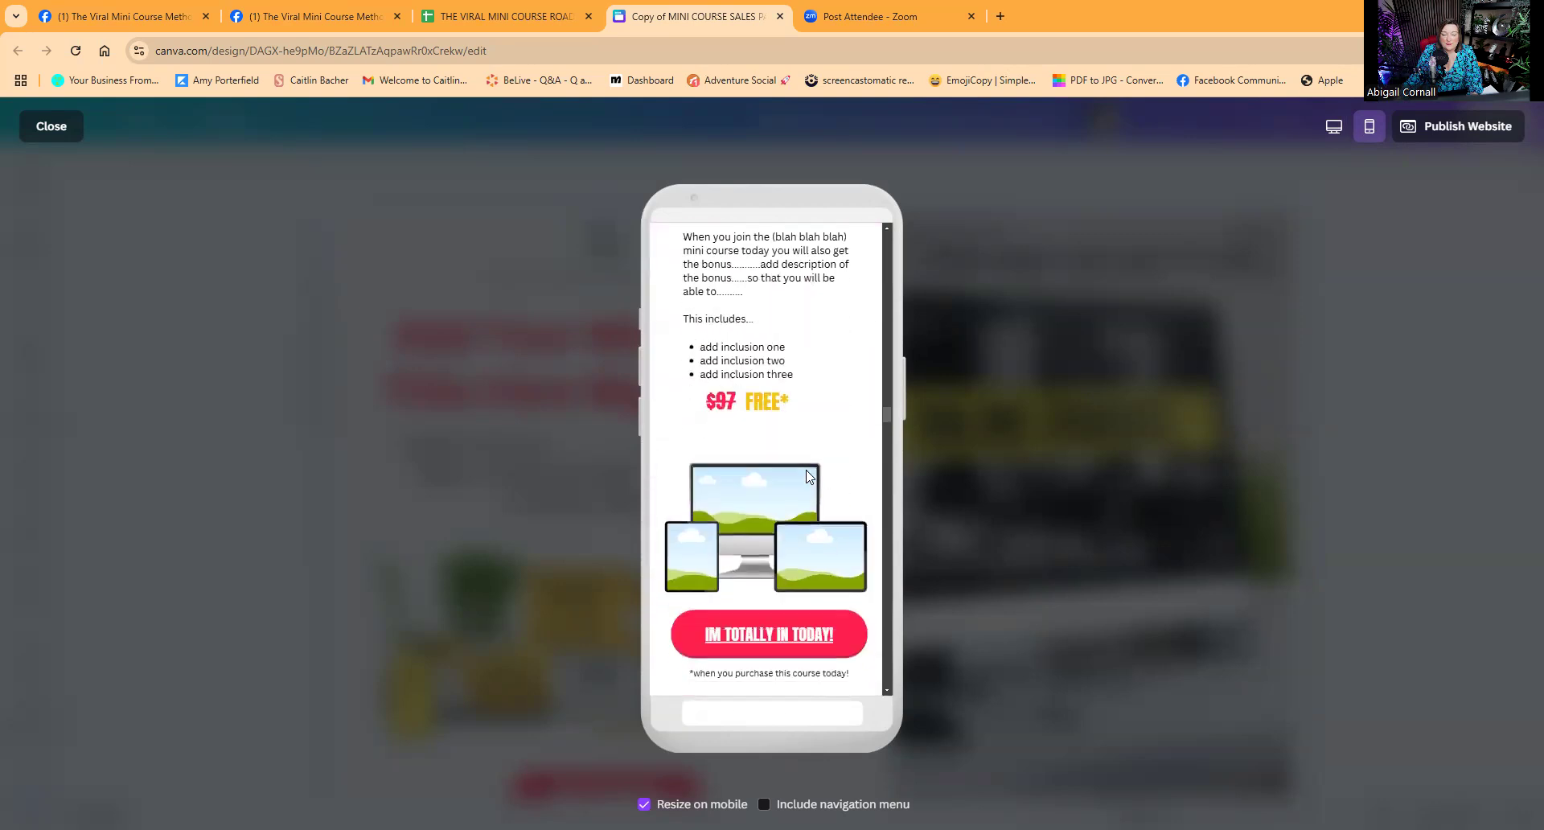
{"action": "scroll", "coordinate": [807, 476], "scroll_direction": "down", "scroll_amount": 15}
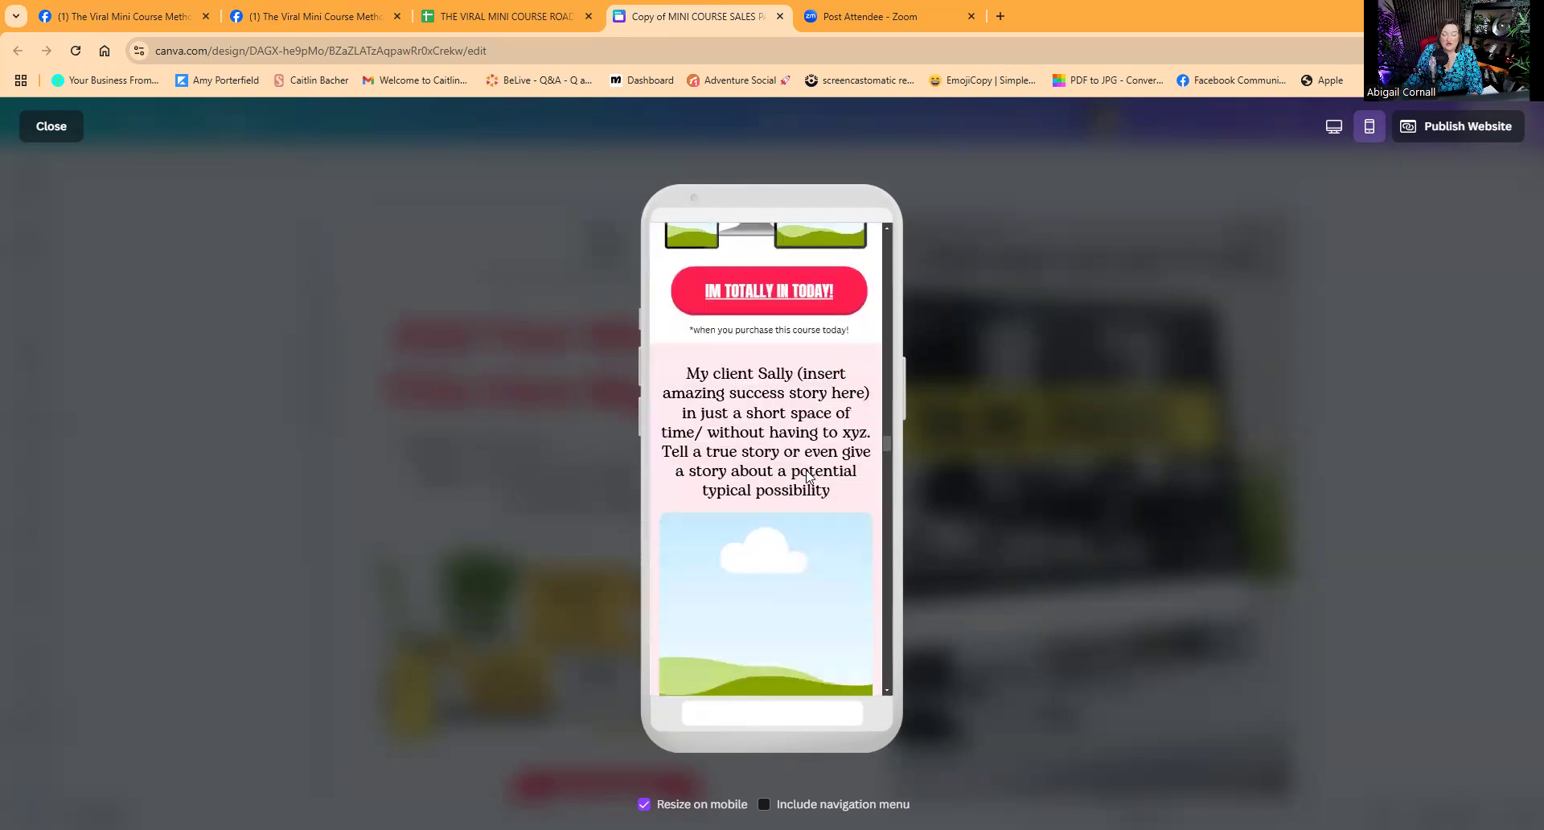
{"action": "scroll", "coordinate": [807, 476], "scroll_direction": "down", "scroll_amount": 15}
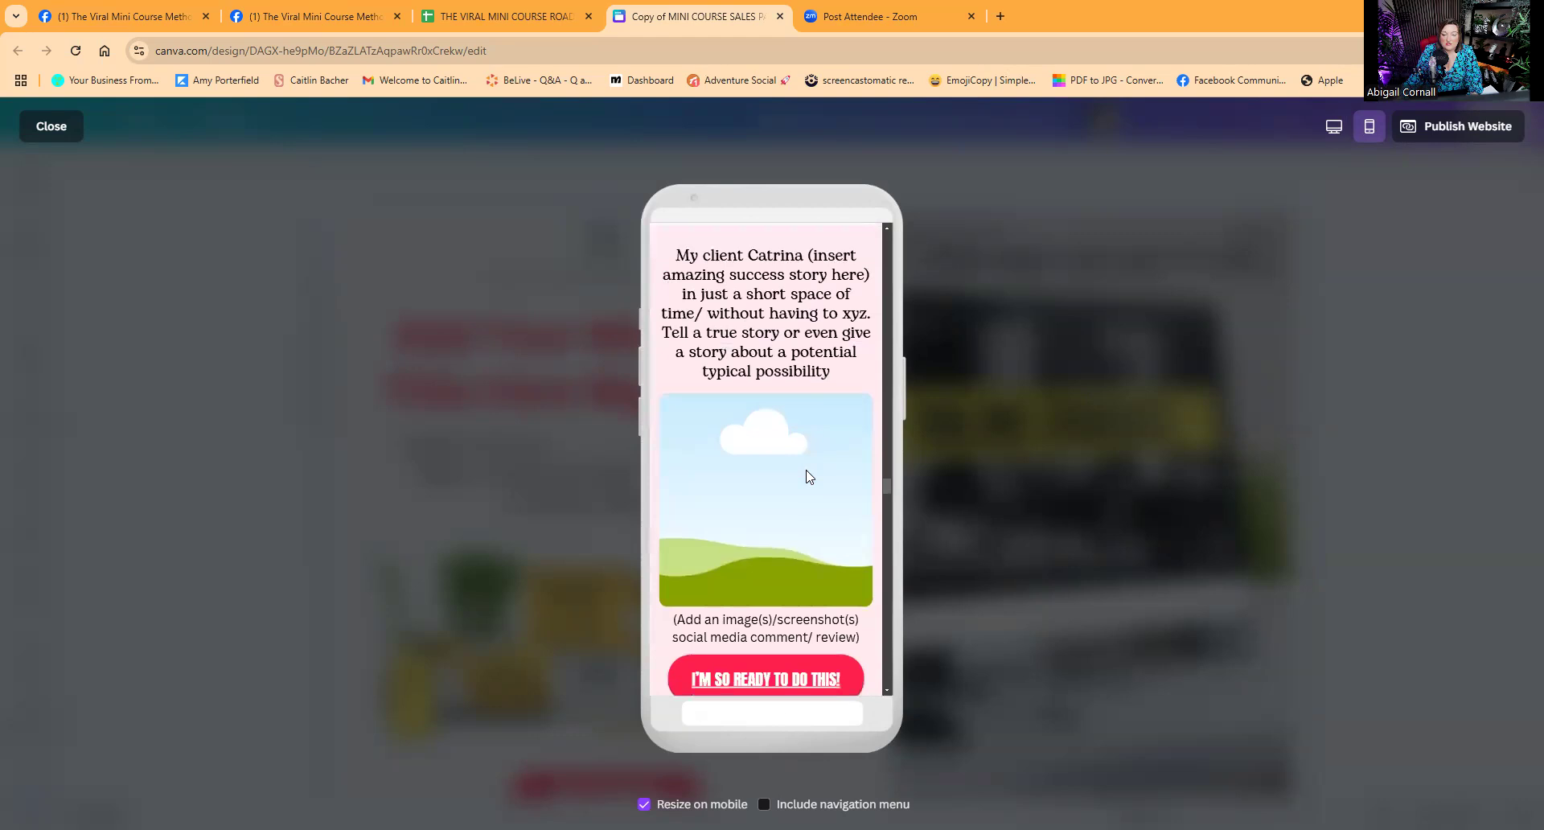
{"action": "scroll", "coordinate": [807, 476], "scroll_direction": "down", "scroll_amount": 15}
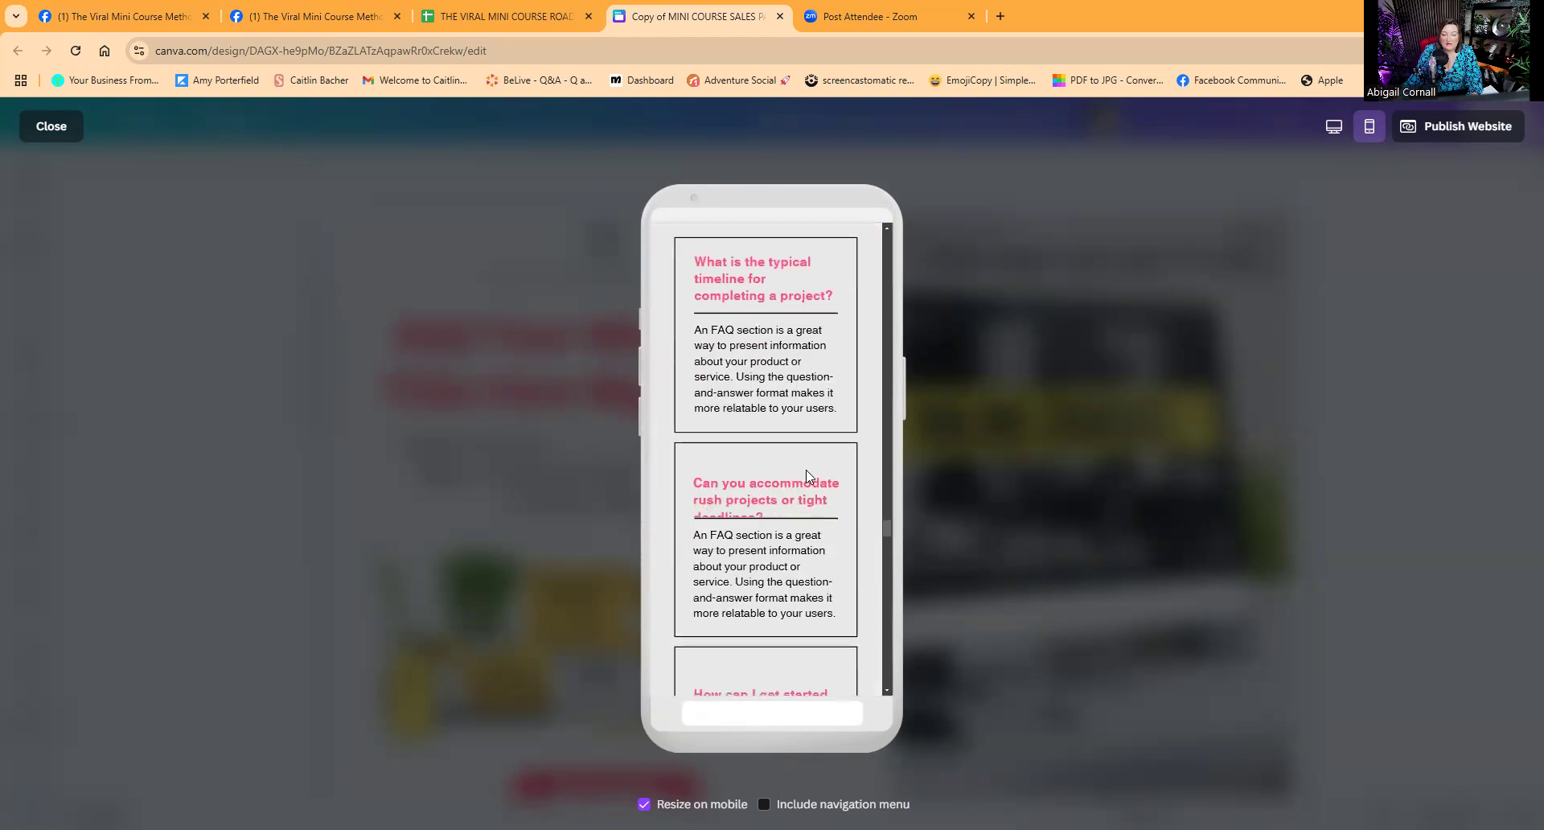
{"action": "scroll", "coordinate": [807, 476], "scroll_direction": "down", "scroll_amount": 4}
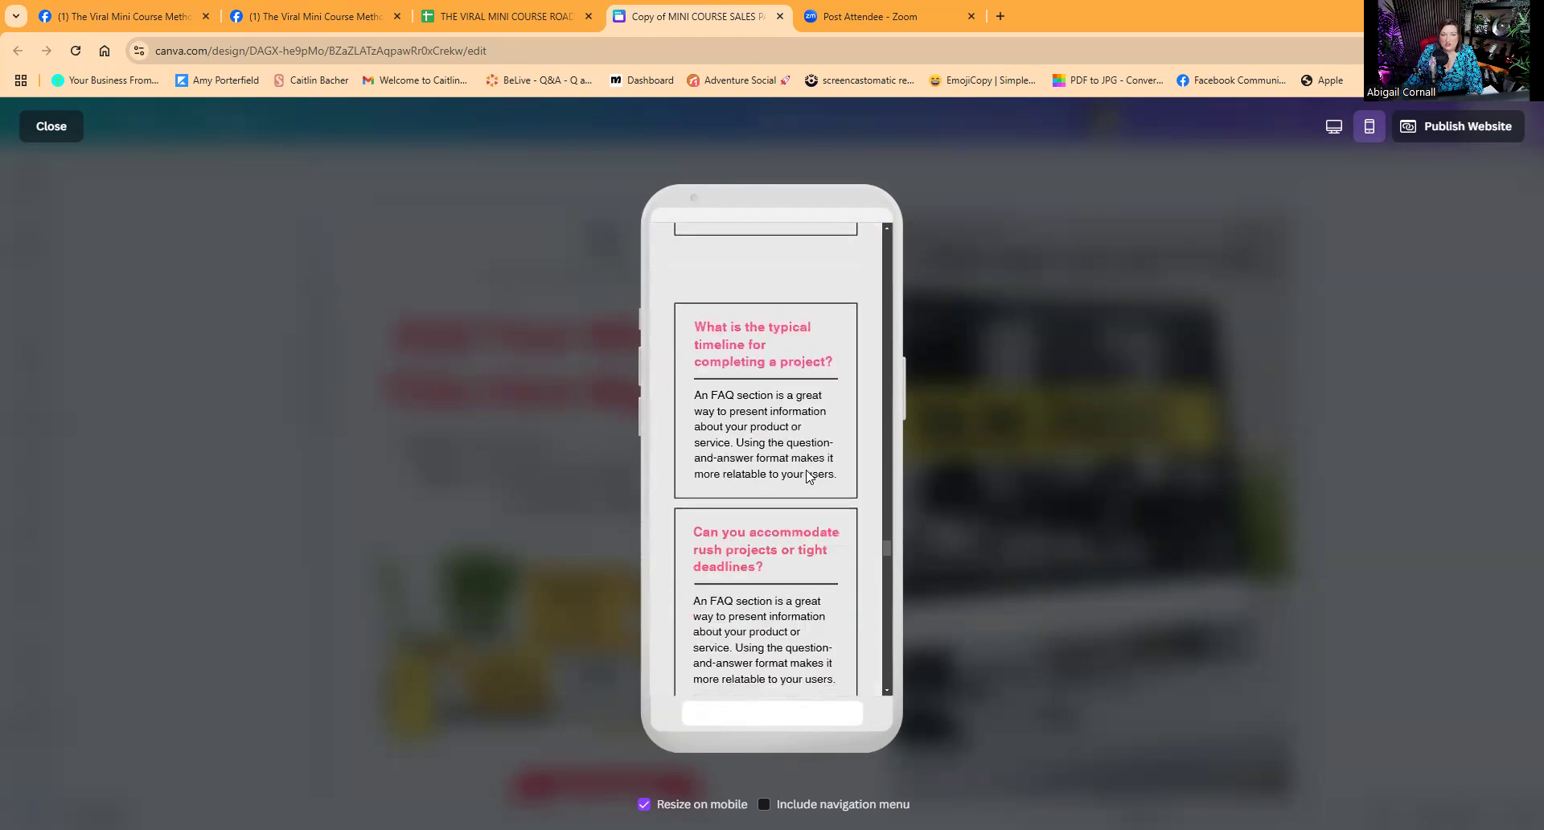
{"action": "scroll", "coordinate": [806, 475], "scroll_direction": "down", "scroll_amount": 4}
{"action": "scroll", "coordinate": [807, 476], "scroll_direction": "down", "scroll_amount": 4}
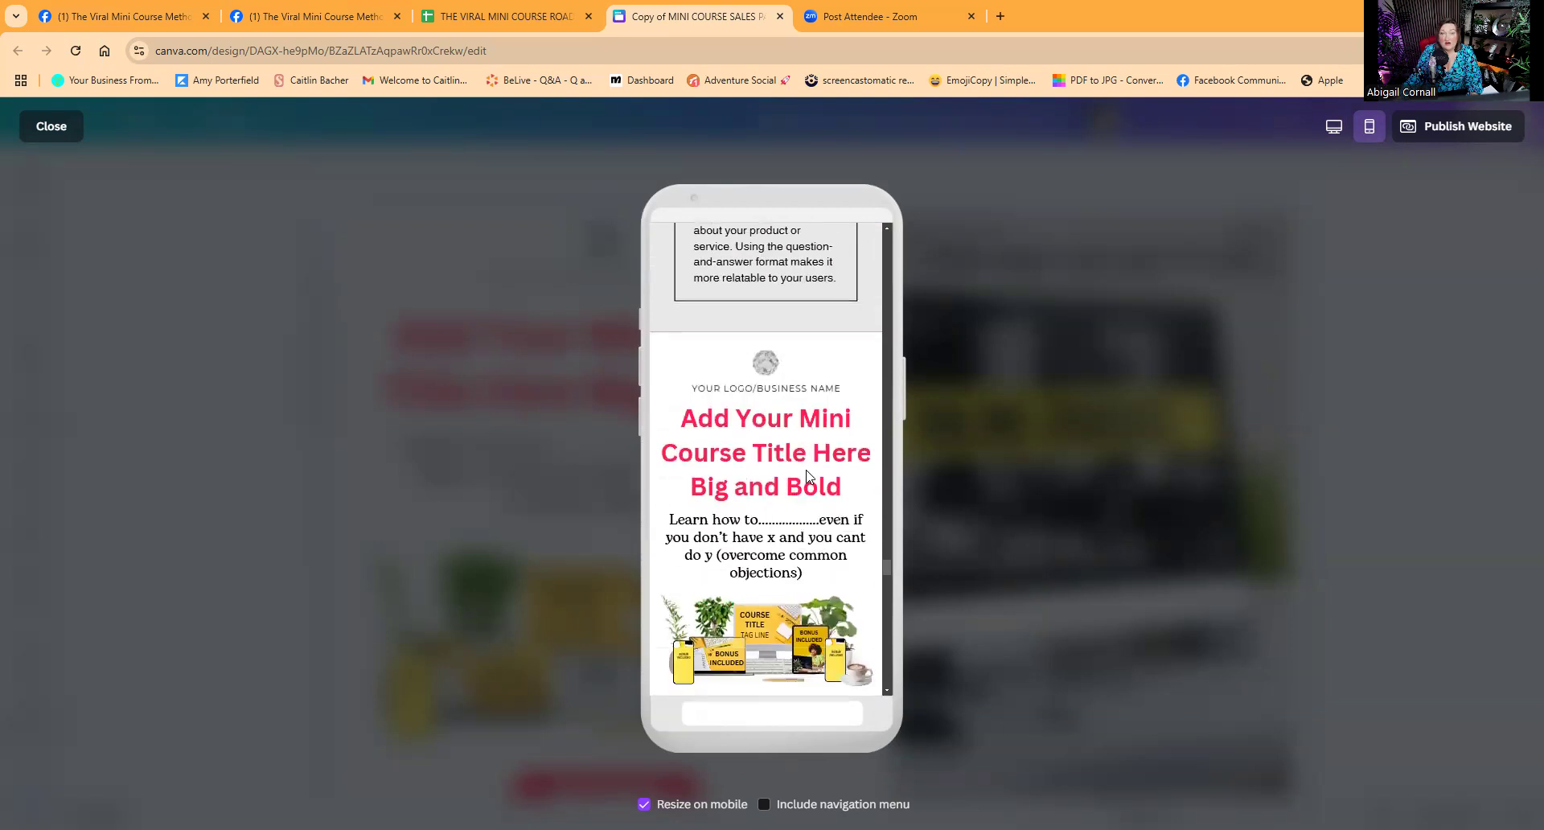
{"action": "scroll", "coordinate": [807, 475], "scroll_direction": "down", "scroll_amount": 3}
{"action": "scroll", "coordinate": [806, 475], "scroll_direction": "down", "scroll_amount": 15}
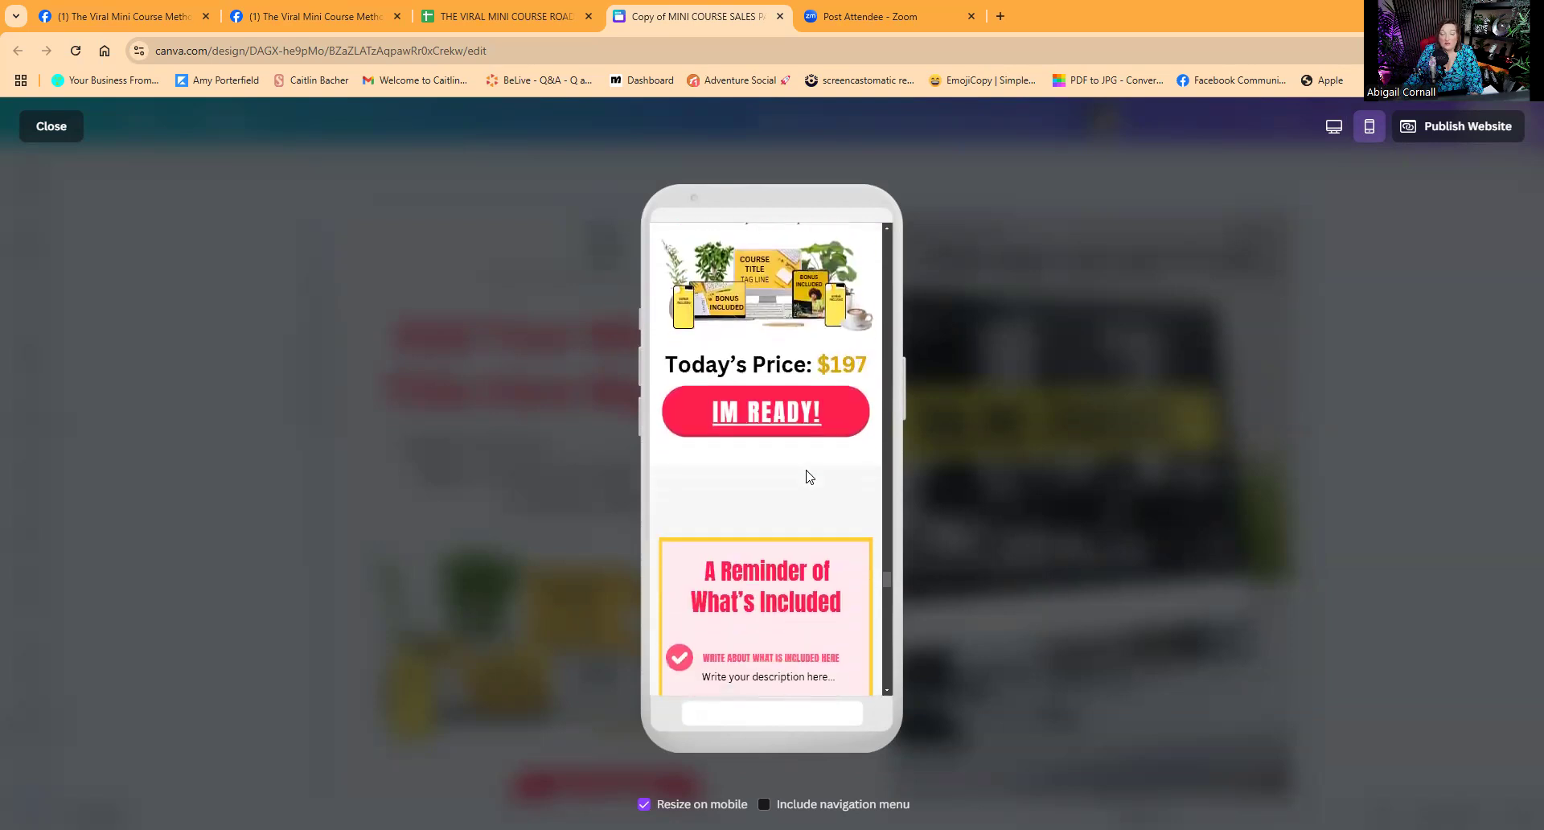
{"action": "scroll", "coordinate": [807, 476], "scroll_direction": "down", "scroll_amount": 20}
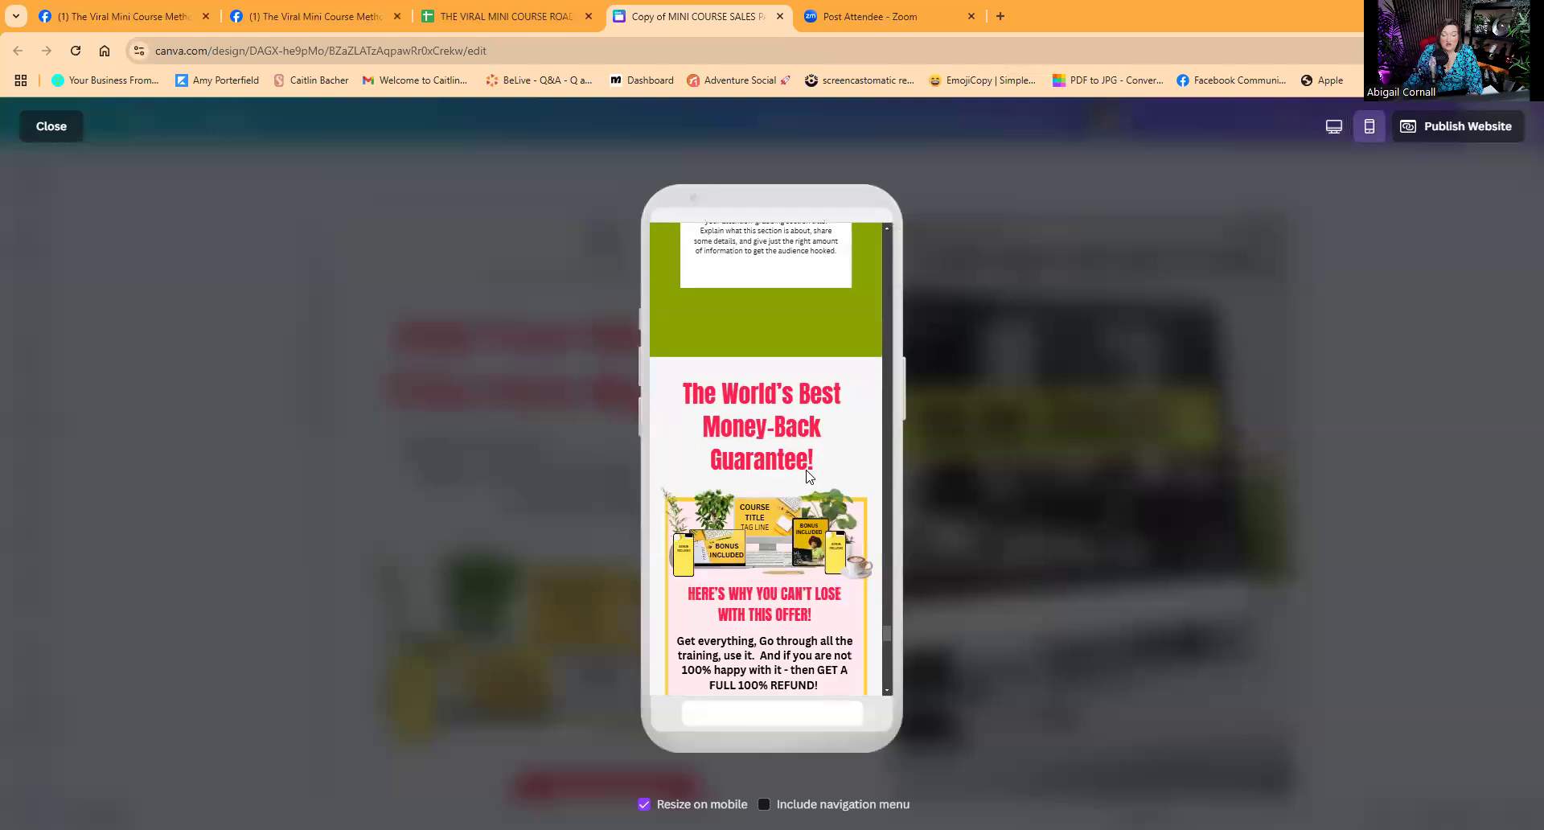
{"action": "scroll", "coordinate": [806, 473], "scroll_direction": "down", "scroll_amount": 5}
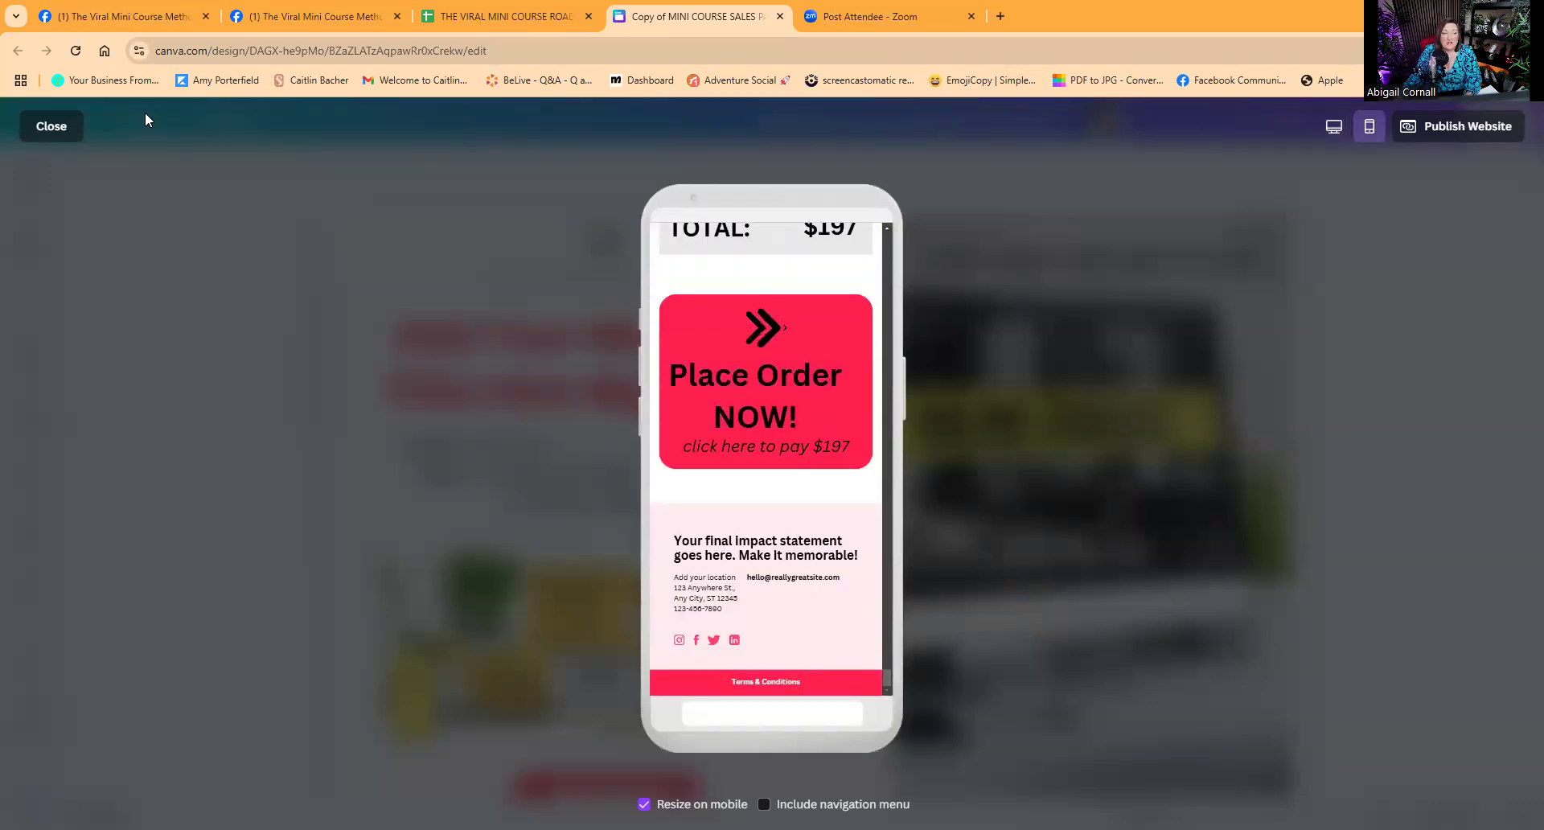
{"action": "left_click", "coordinate": [56, 126]}
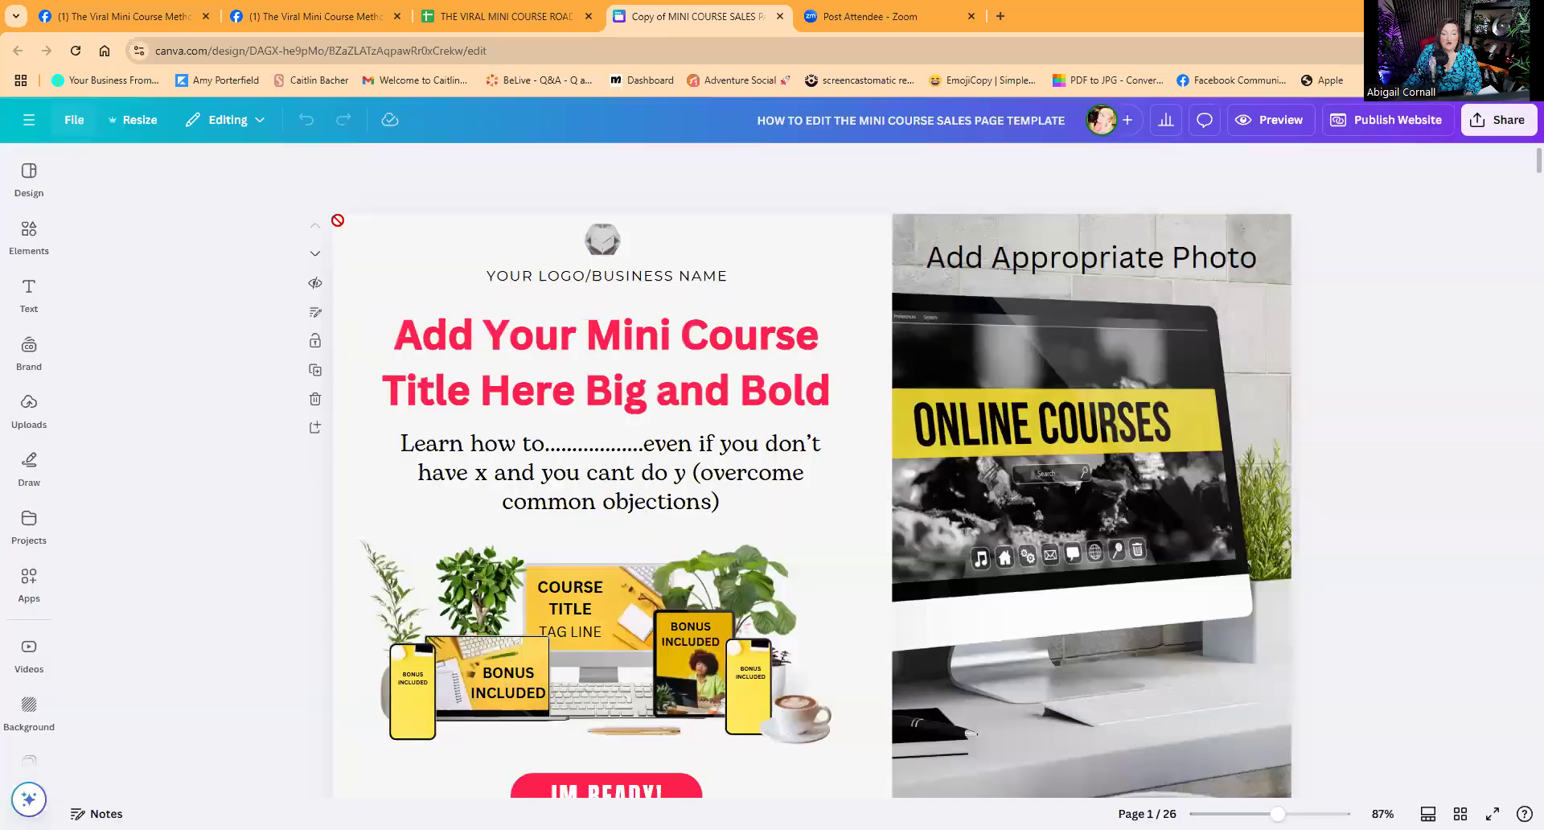
Replace the placeholder course title with 'Perimenopause HOME WORK OUT Domination'.
{"action": "left_click", "coordinate": [622, 341]}
{"action": "left_click", "coordinate": [690, 278]}
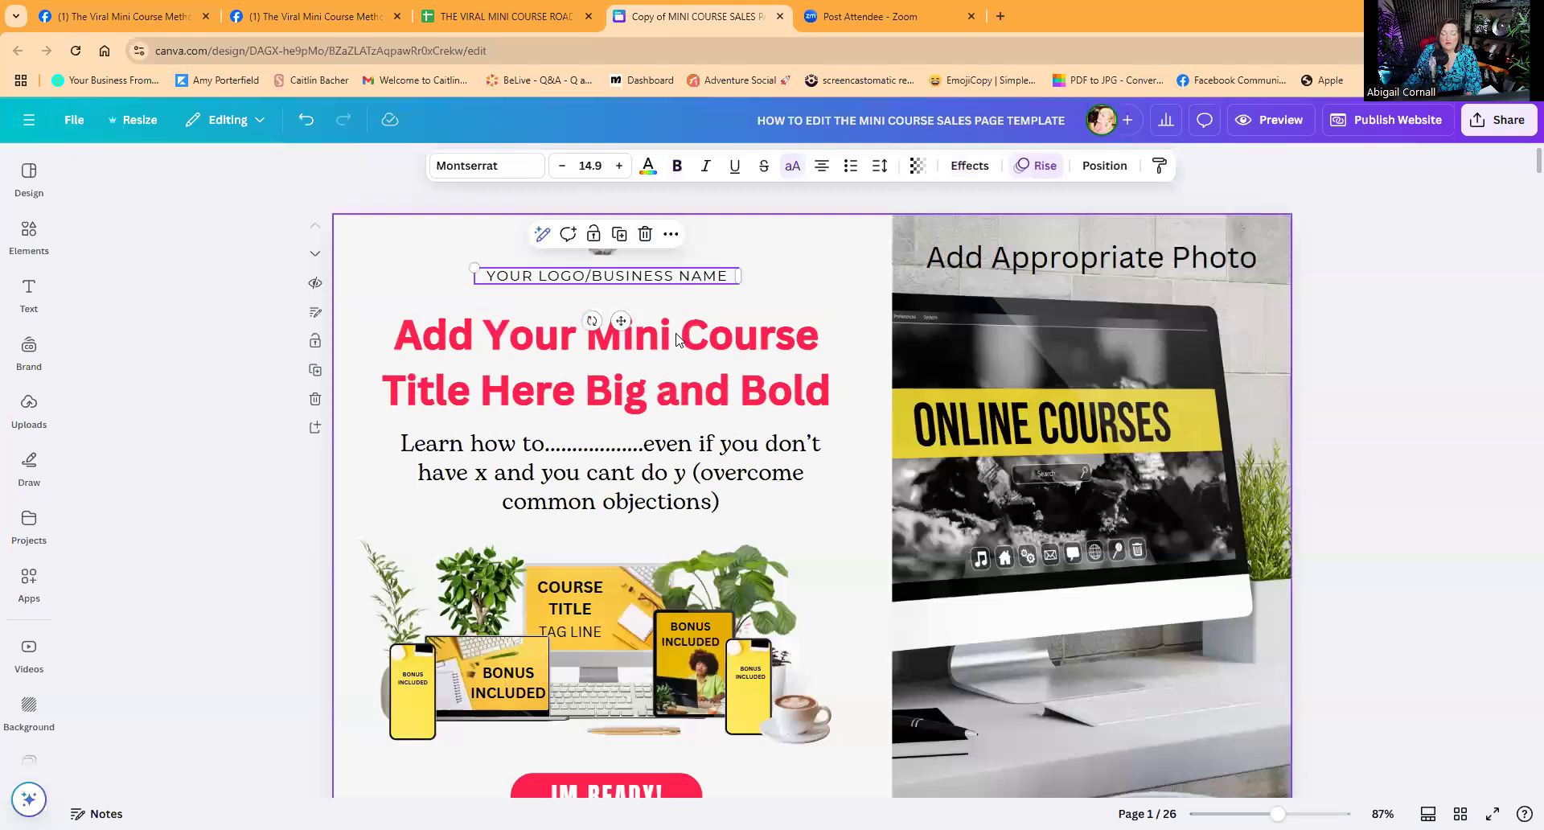
{"action": "left_click", "coordinate": [676, 345]}
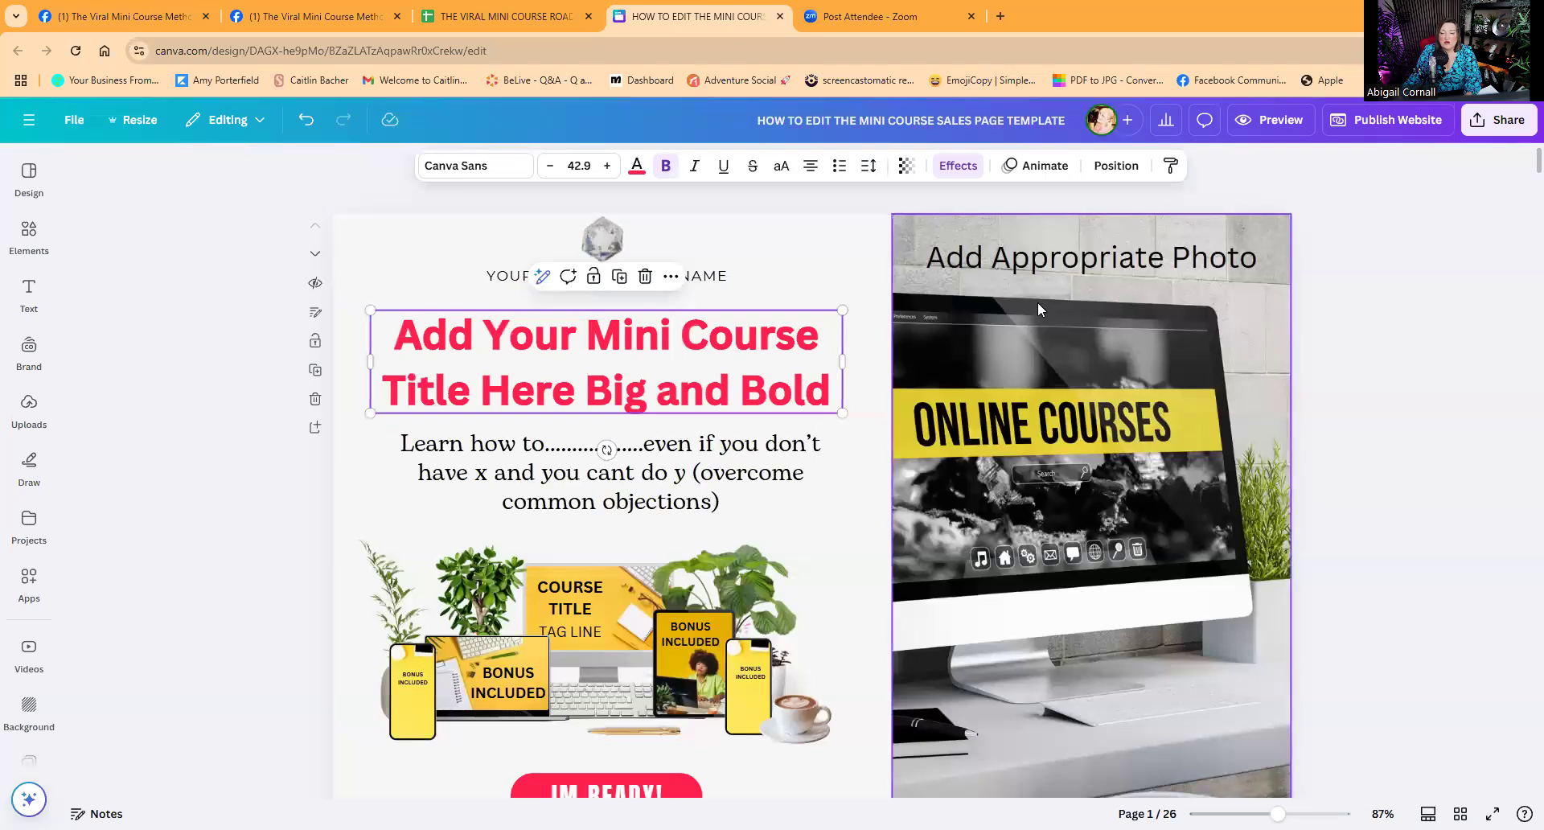
{"action": "double_click", "coordinate": [559, 354]}
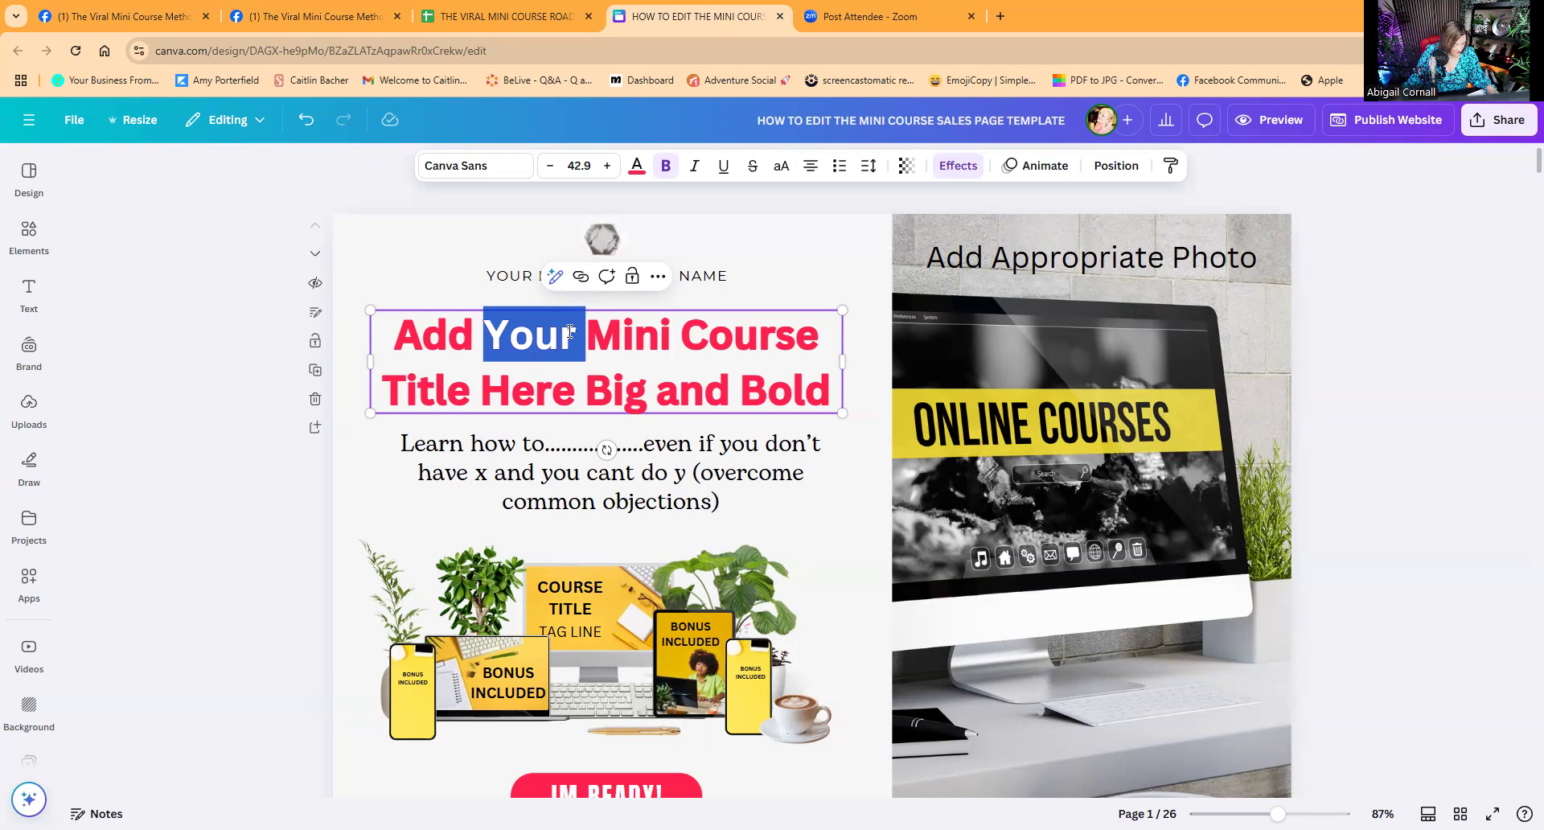
{"action": "double_click", "coordinate": [627, 334]}
{"action": "left_click", "coordinate": [793, 390]}
{"action": "left_click_drag", "start_coordinate": [825, 390], "coordinate": [394, 334]}
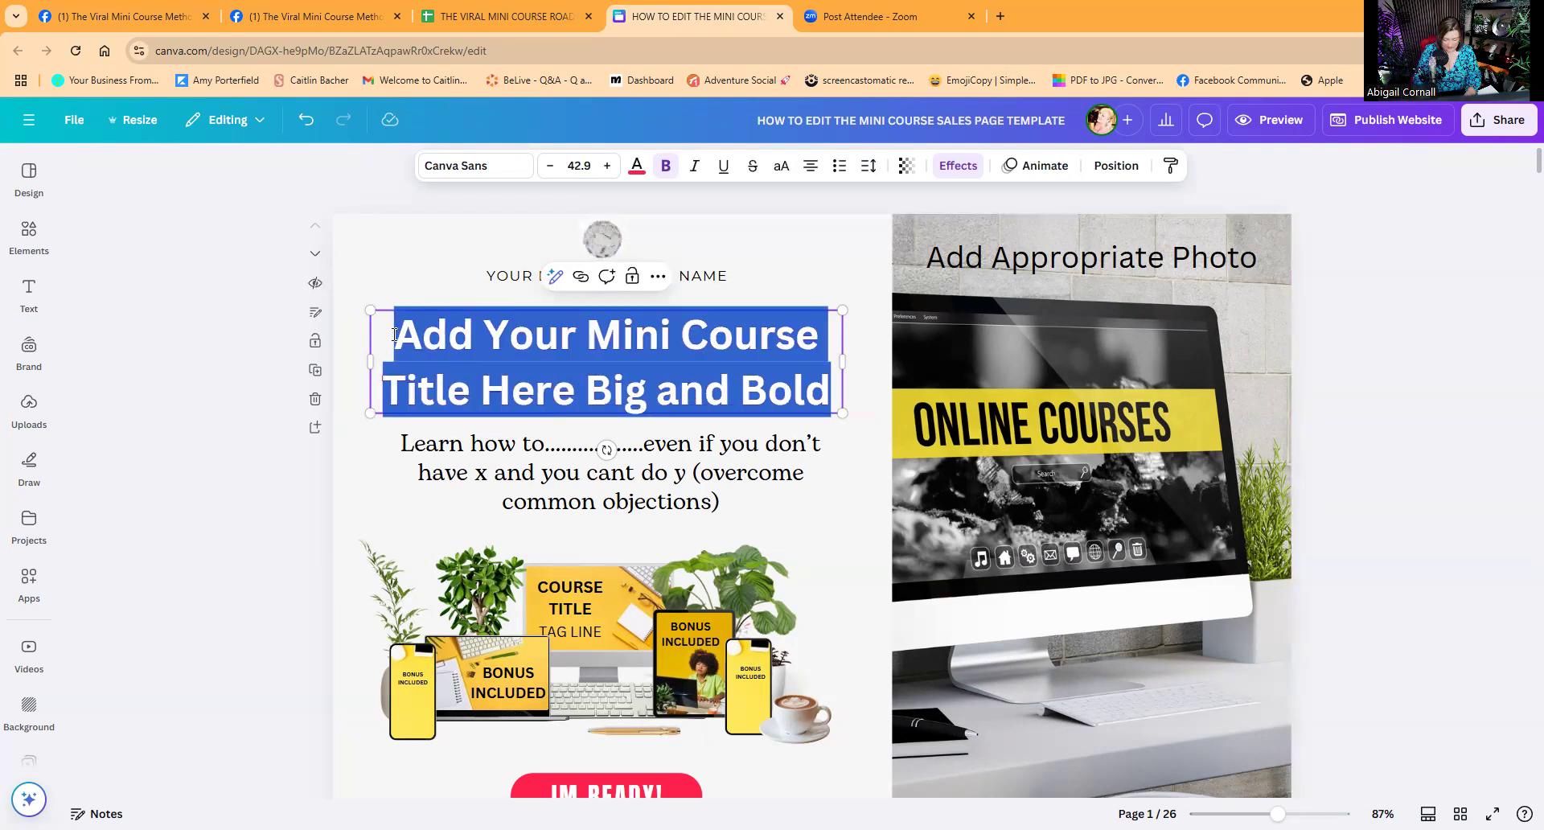
{"action": "type", "text": "Peri"}
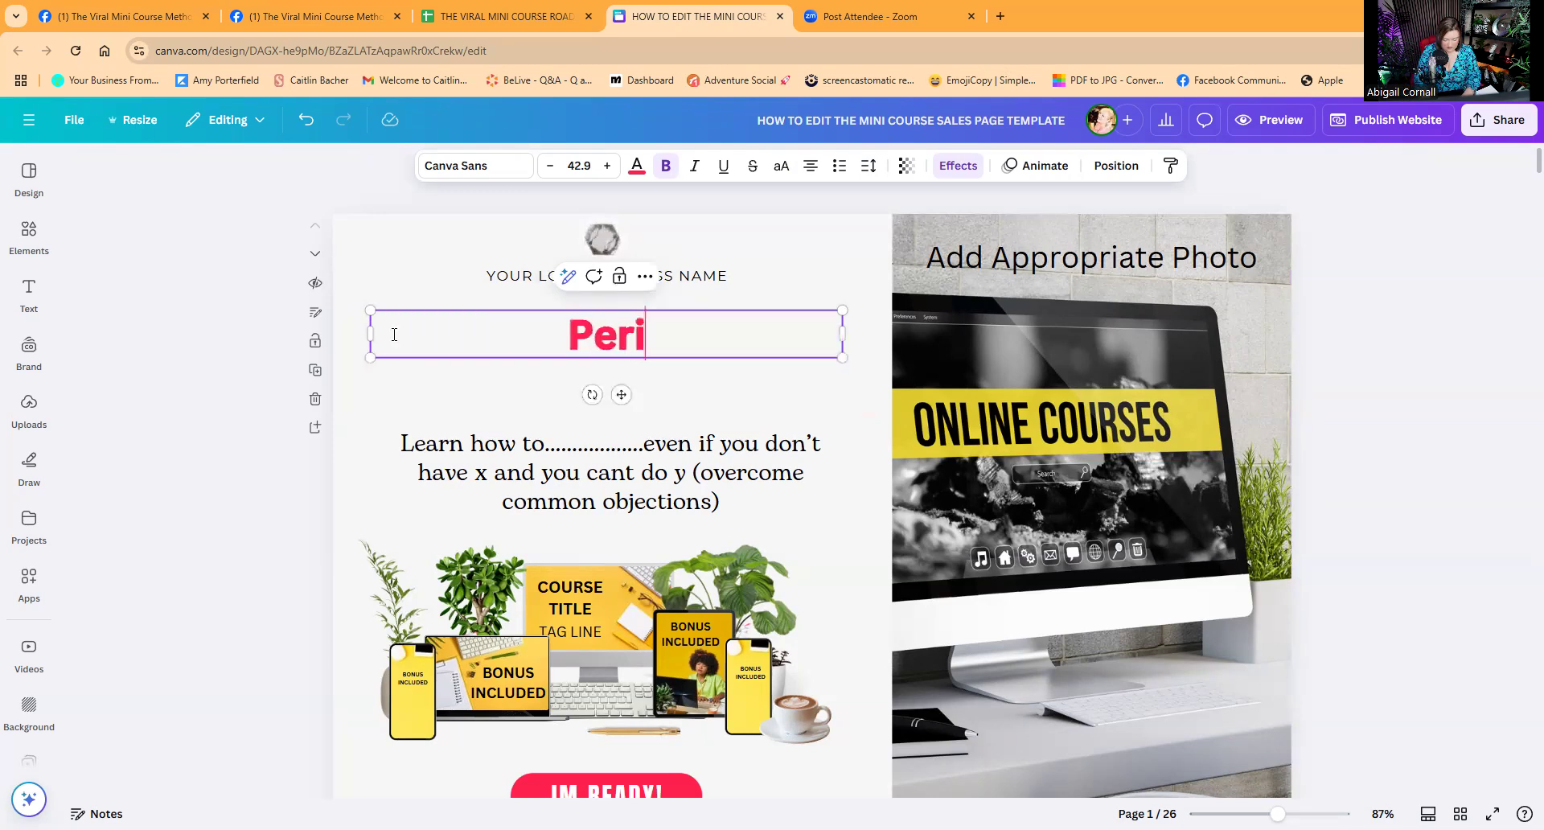
{"action": "type", "text": "menopa"}
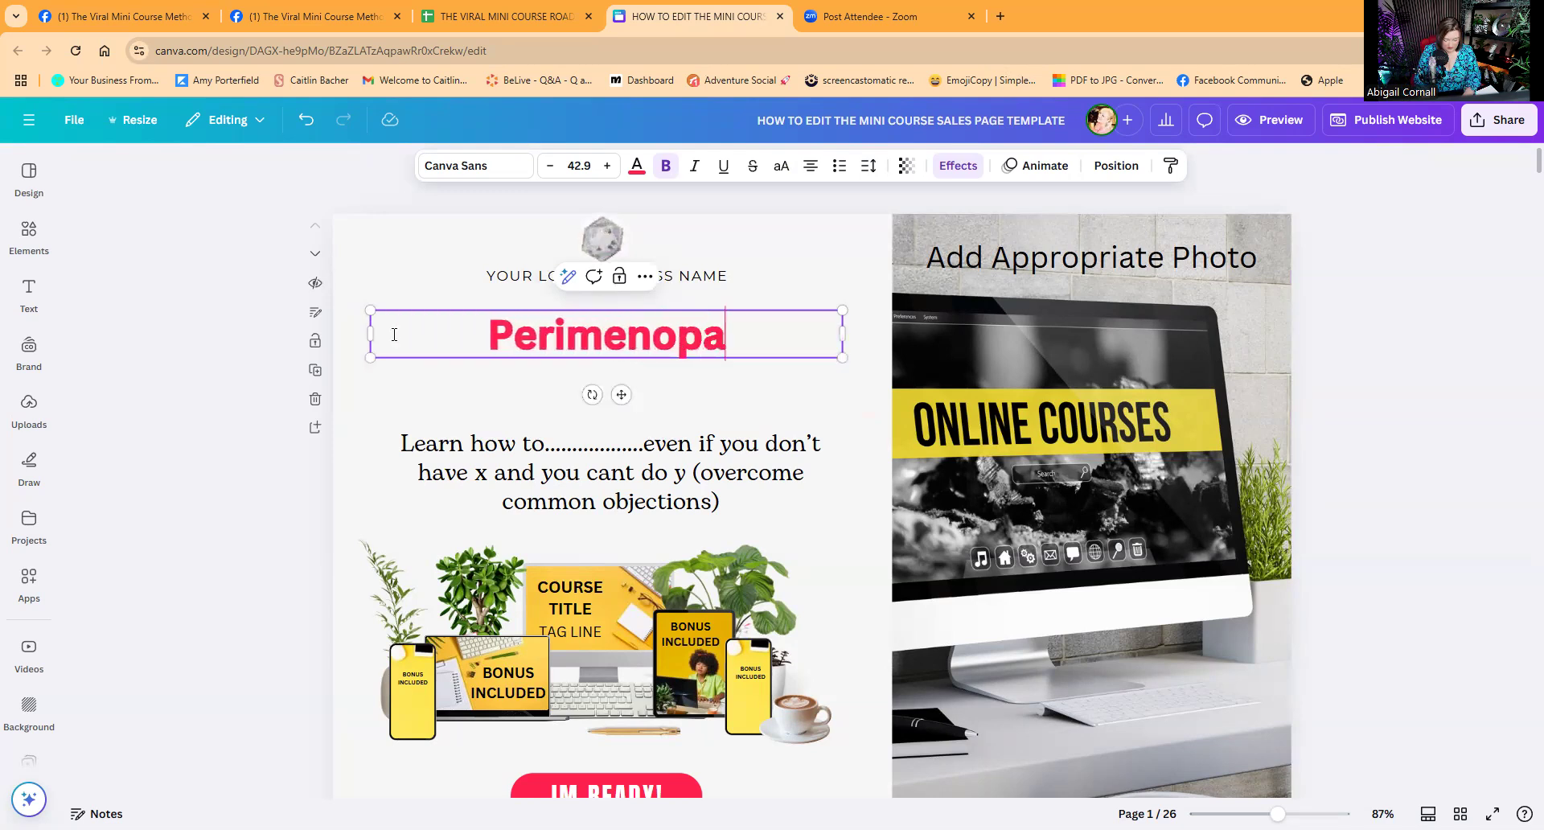
{"action": "type", "text": "use H"}
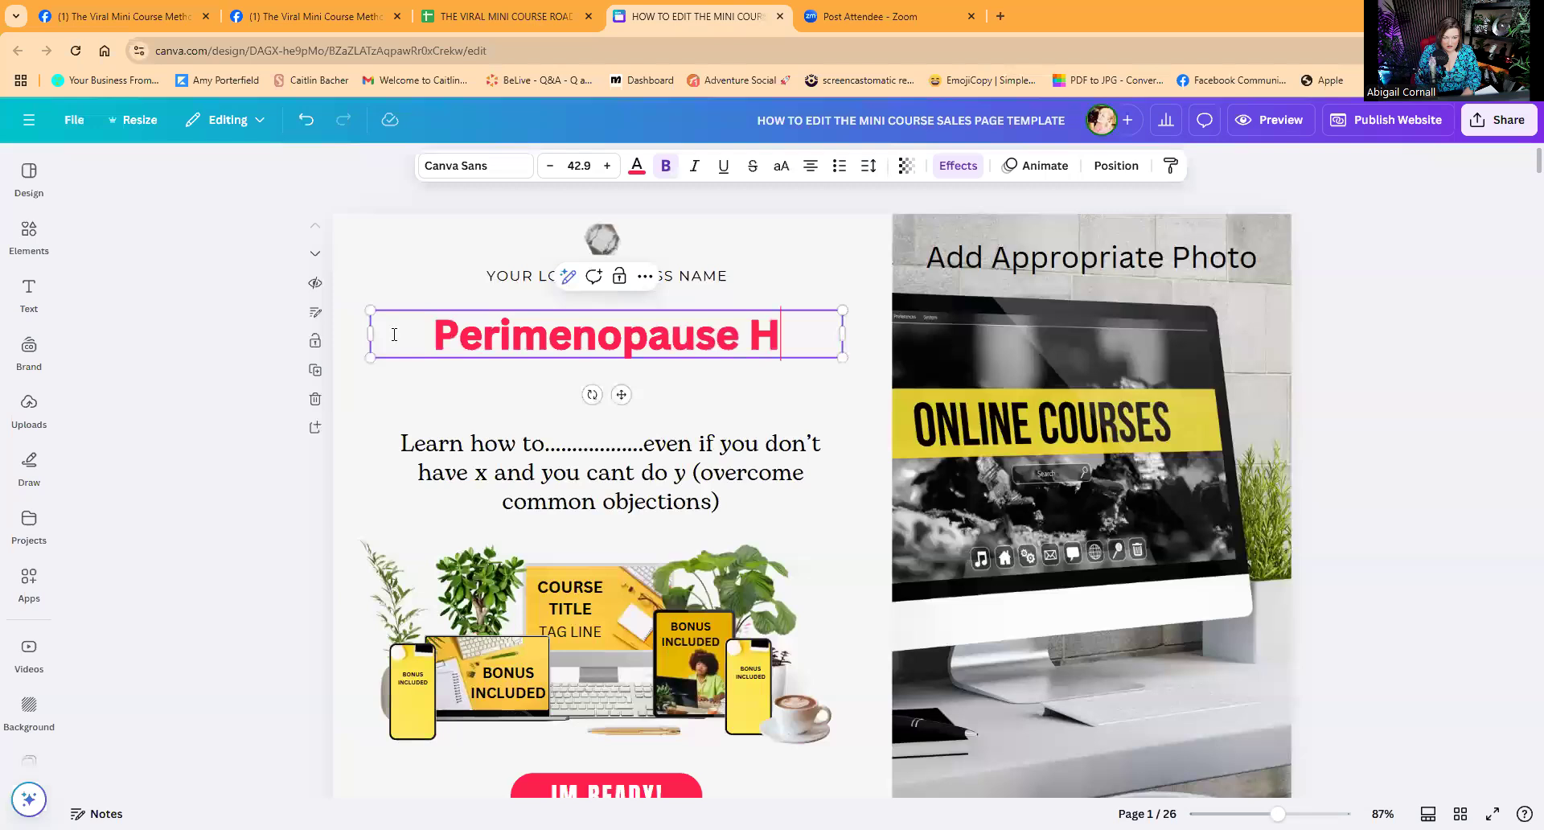
{"action": "type", "text": "OME"}
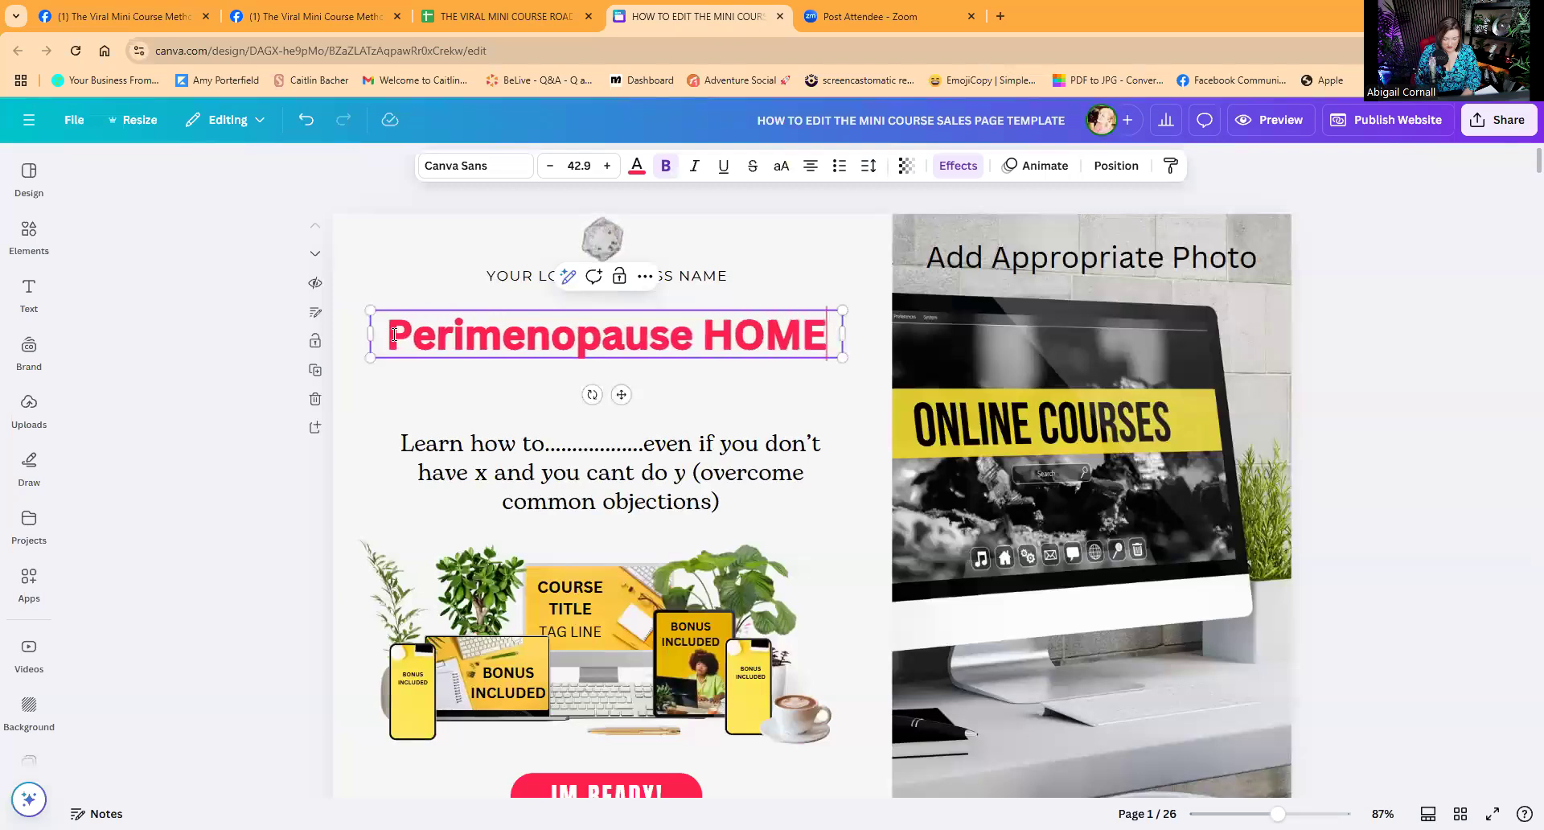
{"action": "type", "text": " WORK "}
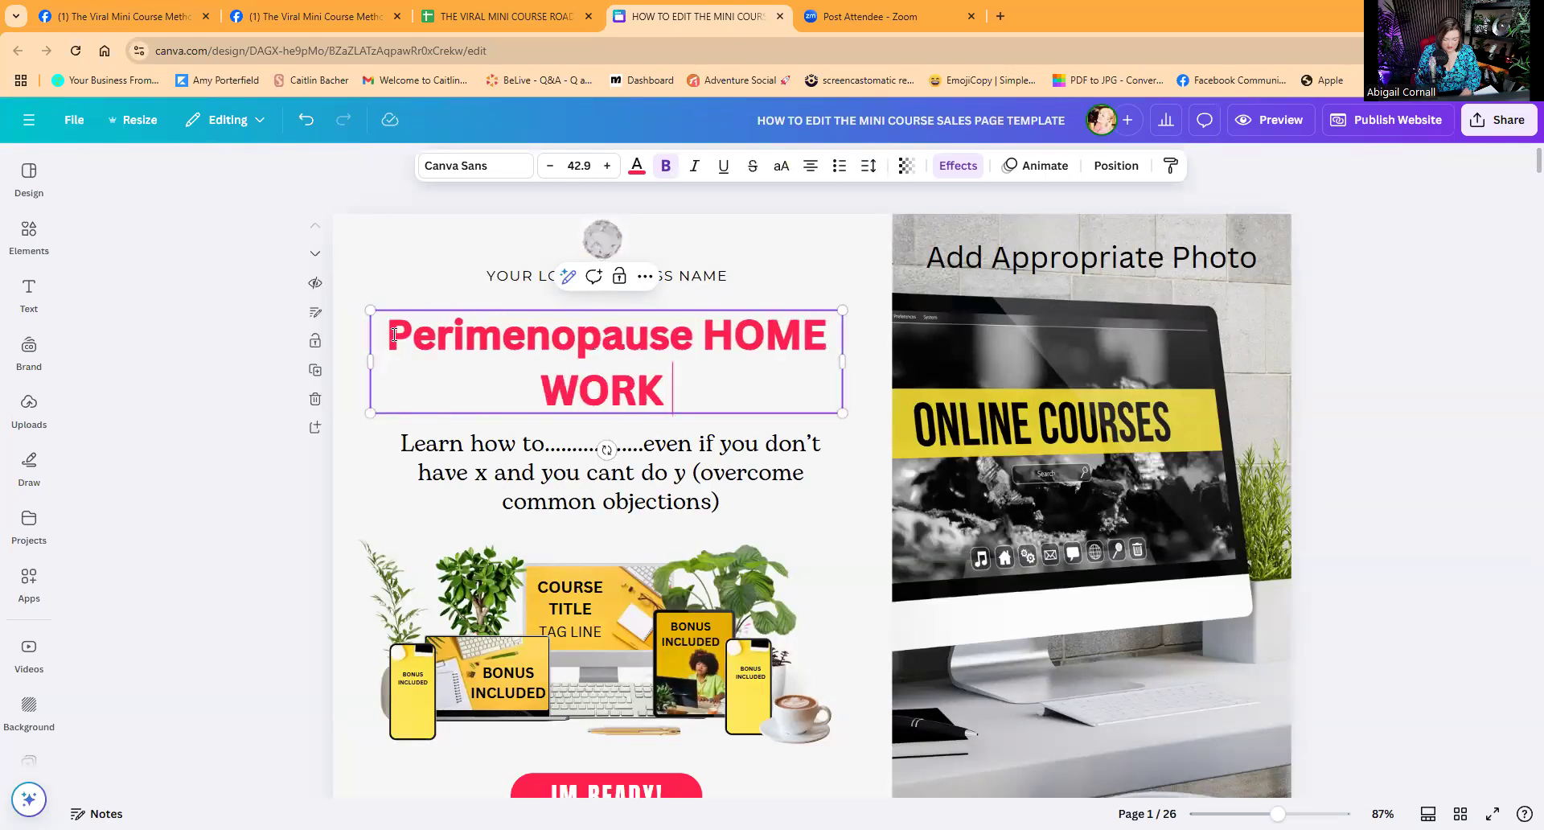
{"action": "type", "text": "OUT Dom"}
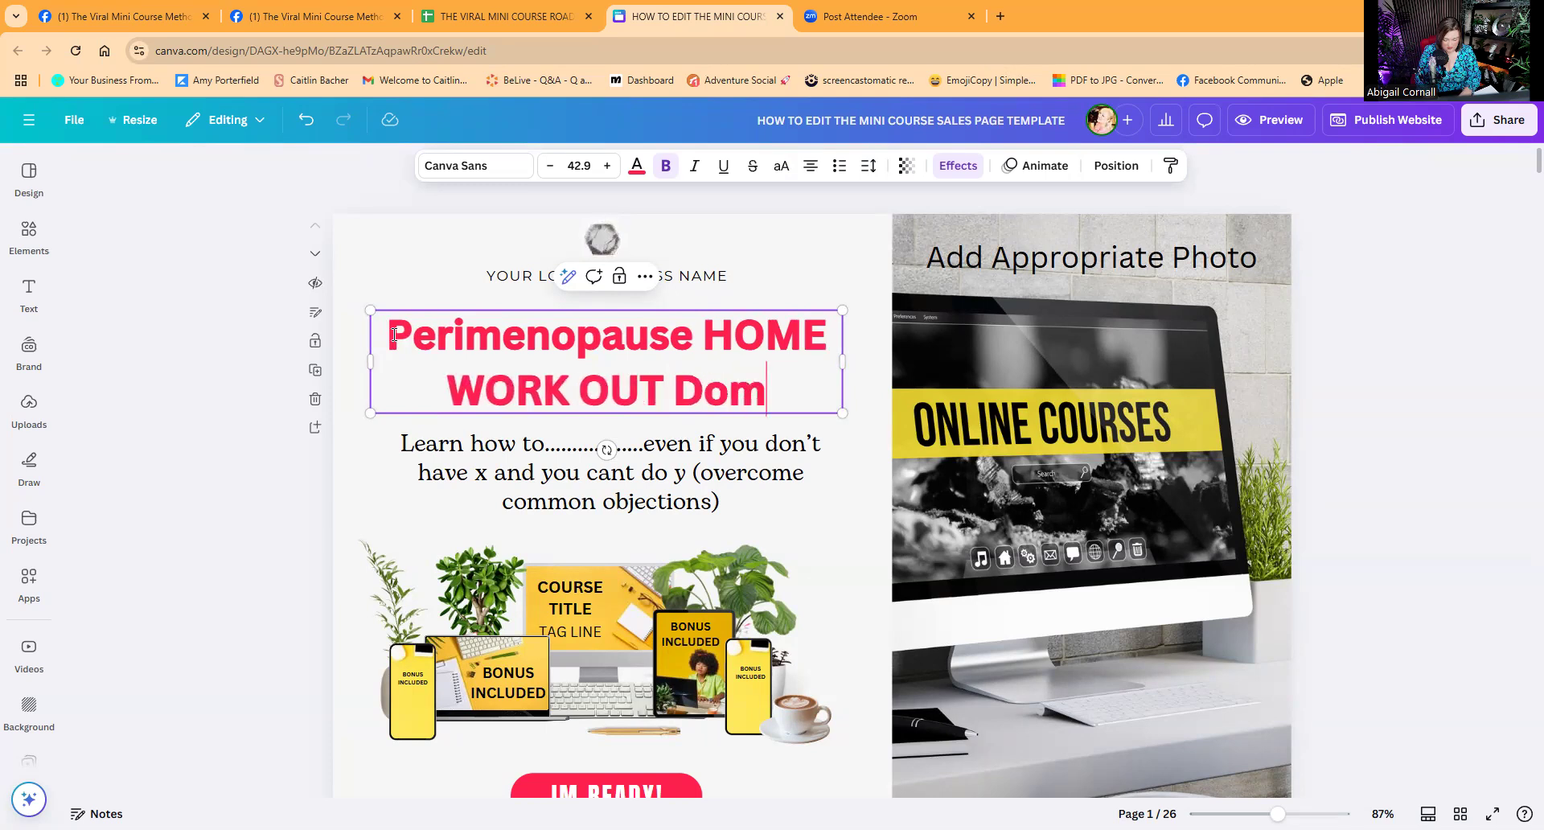
{"action": "type", "text": "ination"}
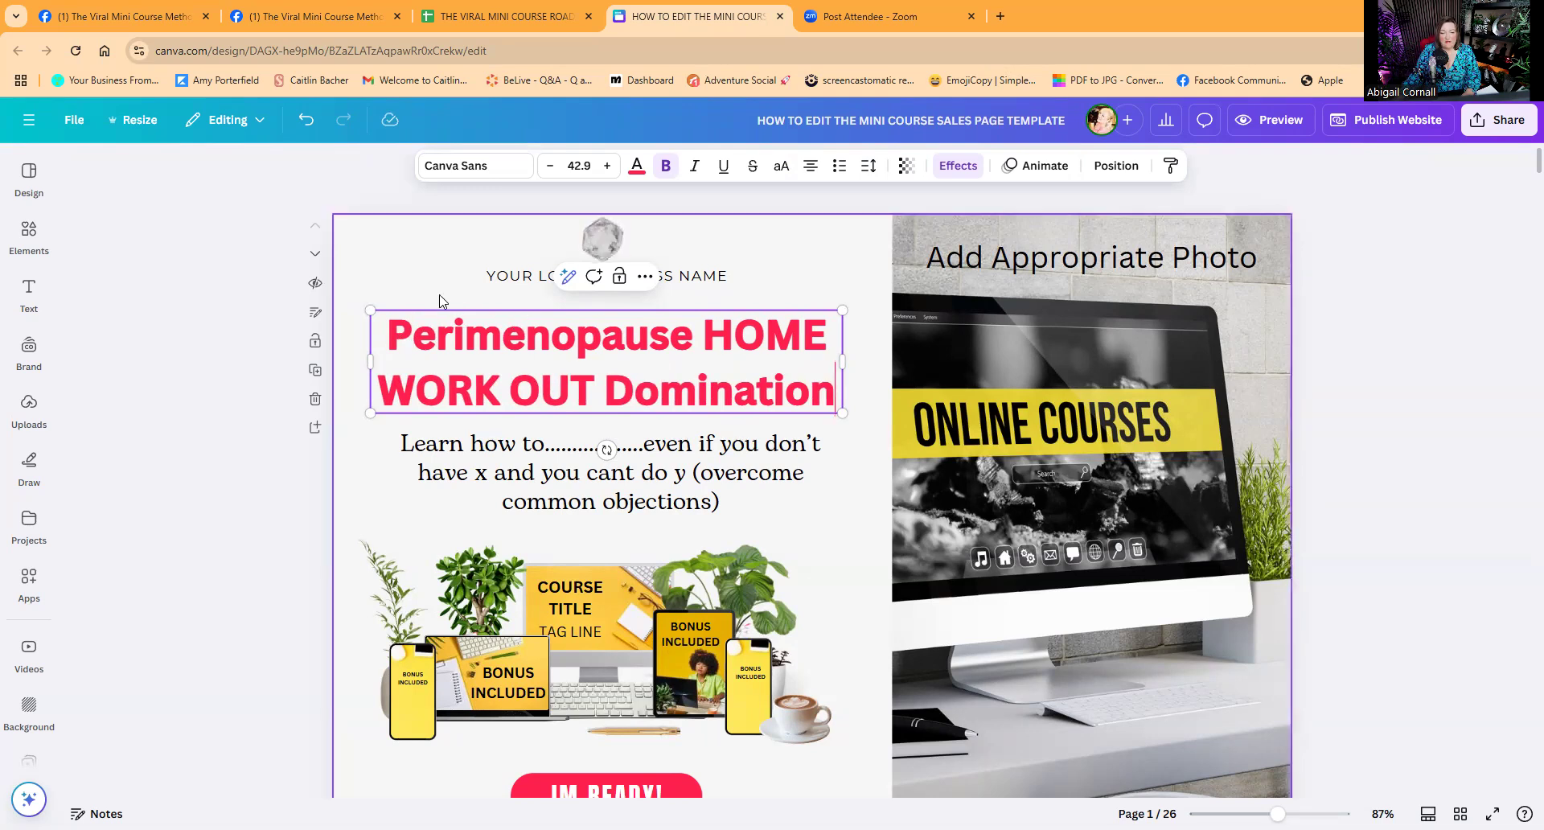
{"action": "left_click", "coordinate": [402, 245]}
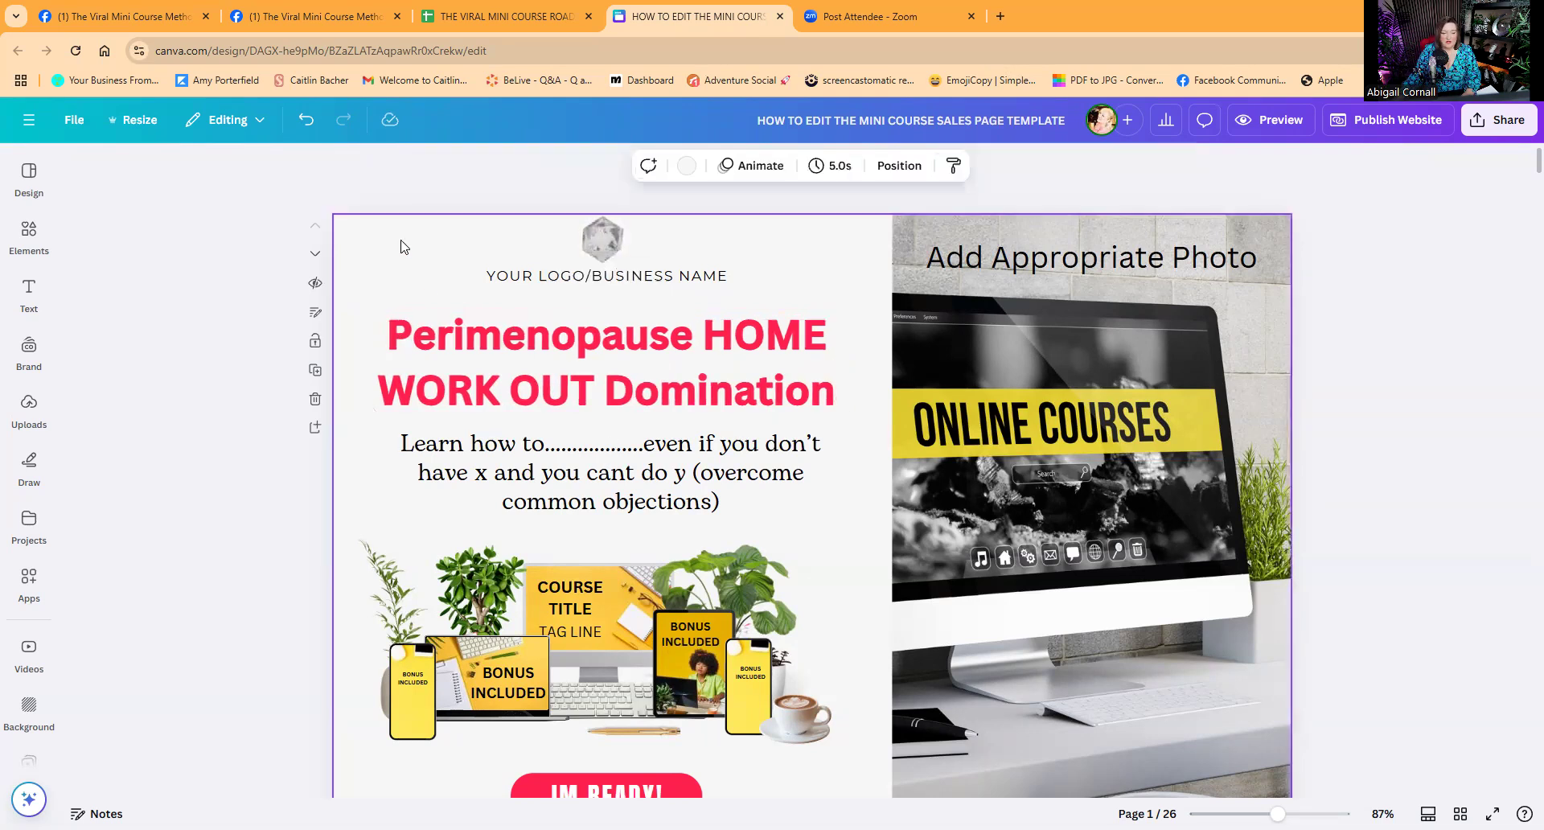
{"action": "left_click", "coordinate": [621, 371]}
Change the headline text colour to the purple swatch.
{"action": "left_click", "coordinate": [636, 166]}
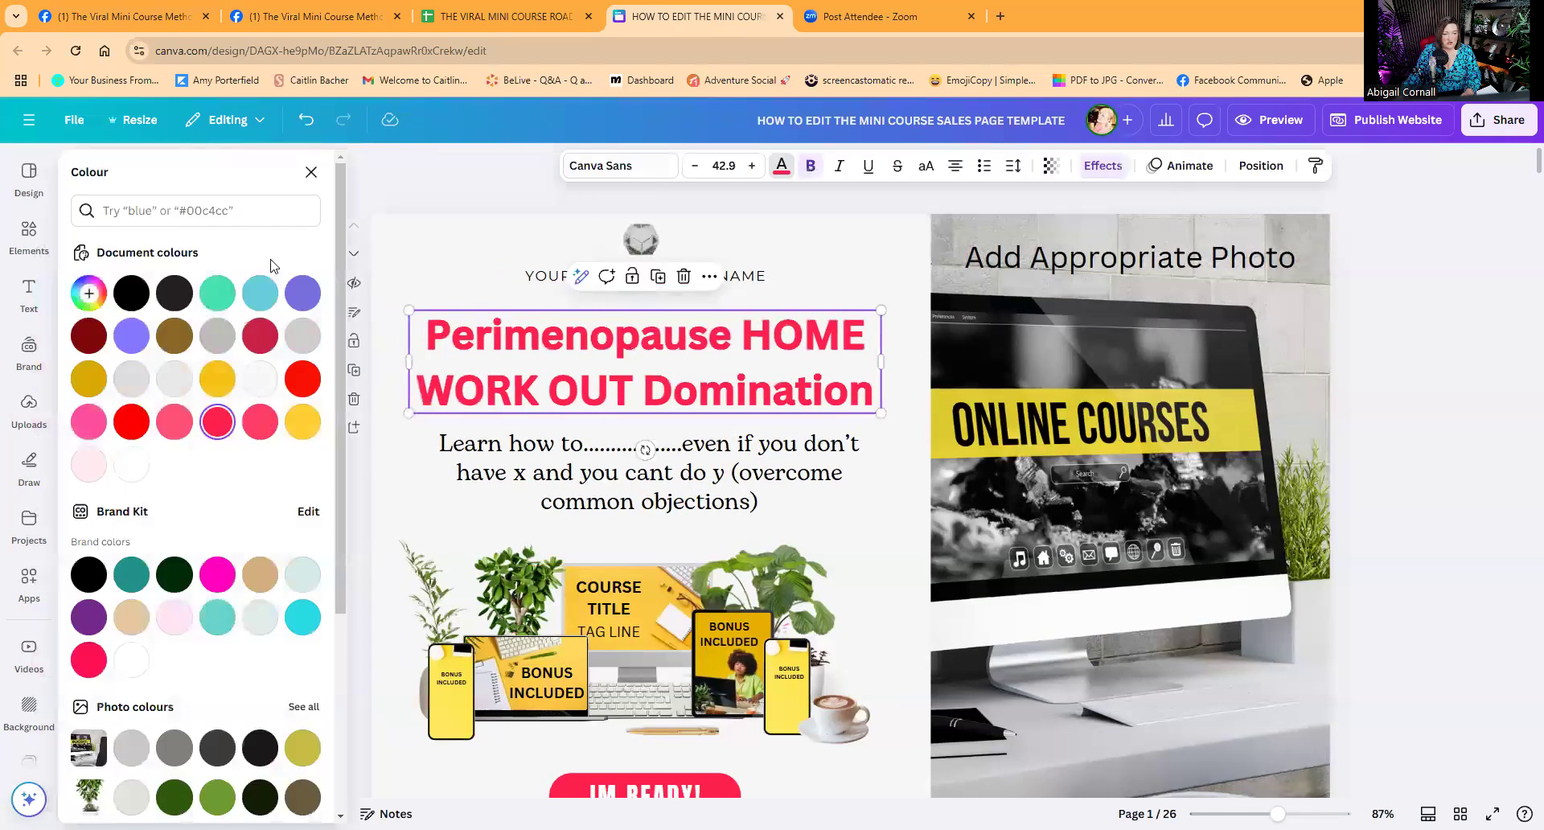
{"action": "left_click", "coordinate": [303, 295]}
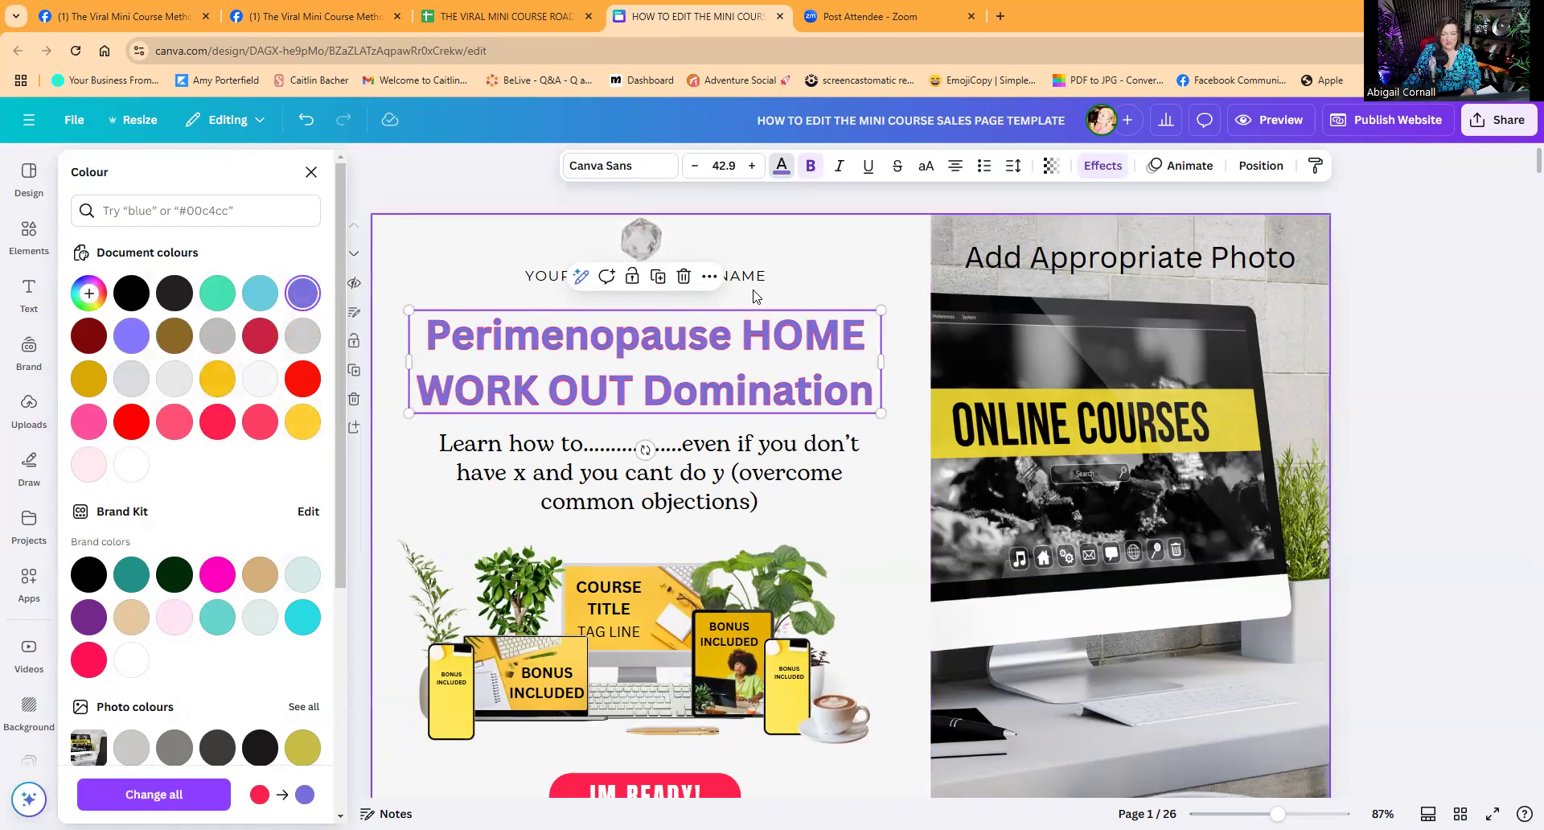
{"action": "key", "text": "Escape"}
Replace the headline's effect with a purple Outline at thickness about 11.
{"action": "left_click", "coordinate": [726, 354]}
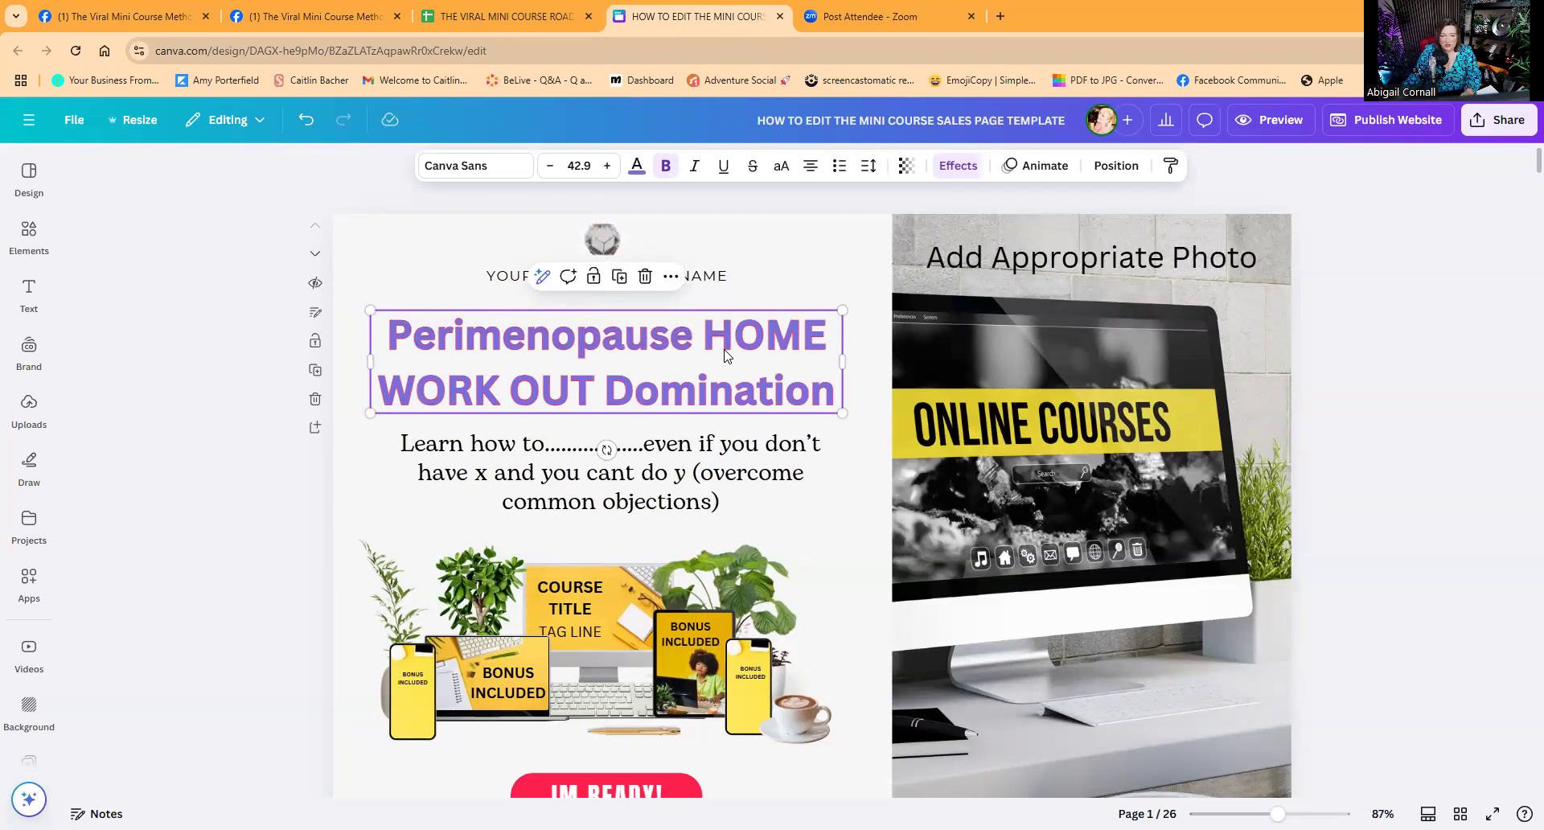
{"action": "left_click", "coordinate": [955, 169]}
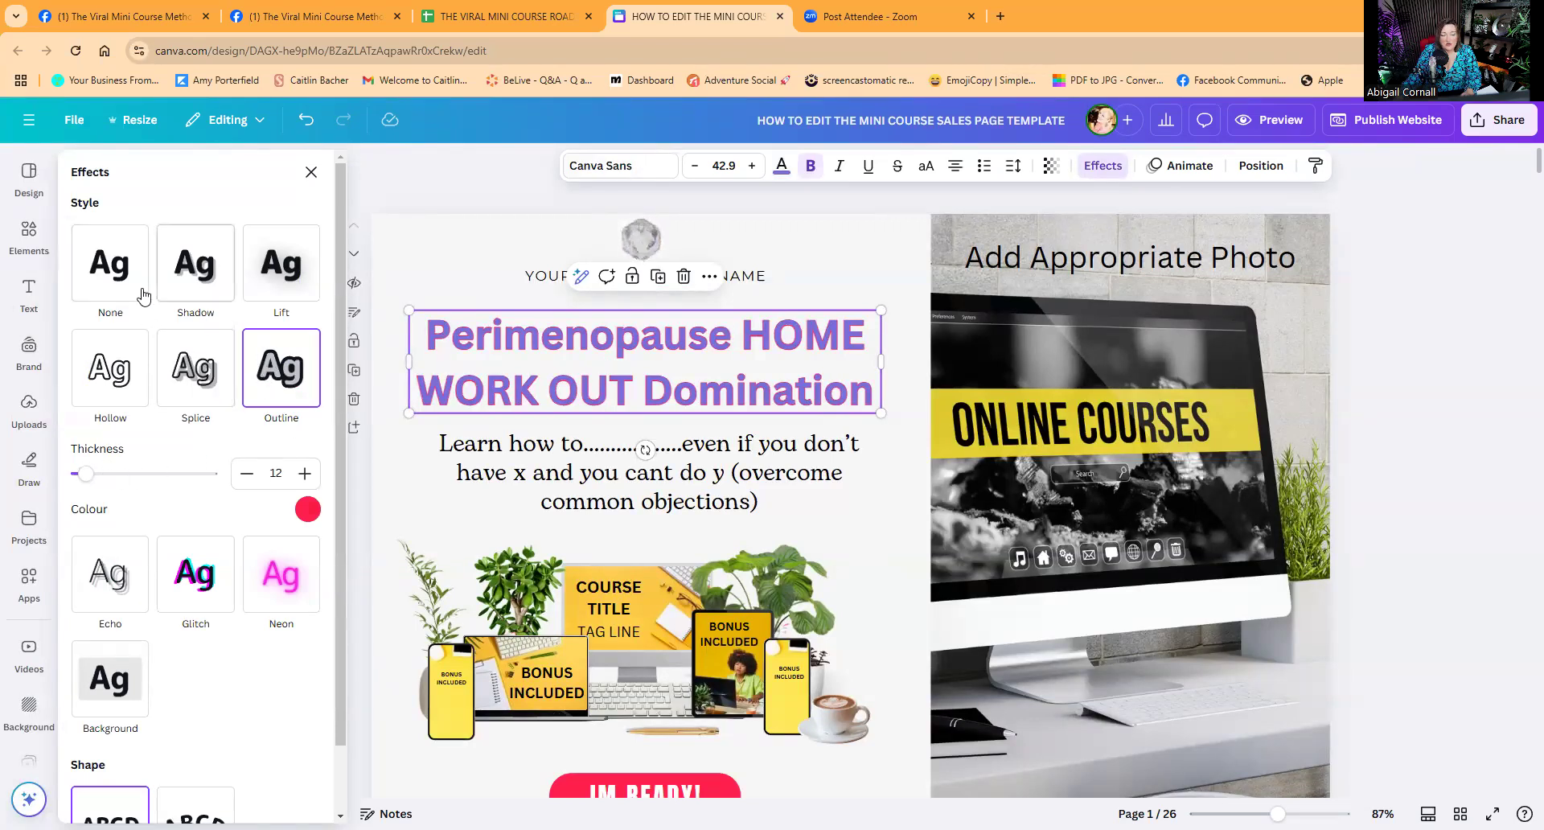
{"action": "left_click", "coordinate": [109, 276]}
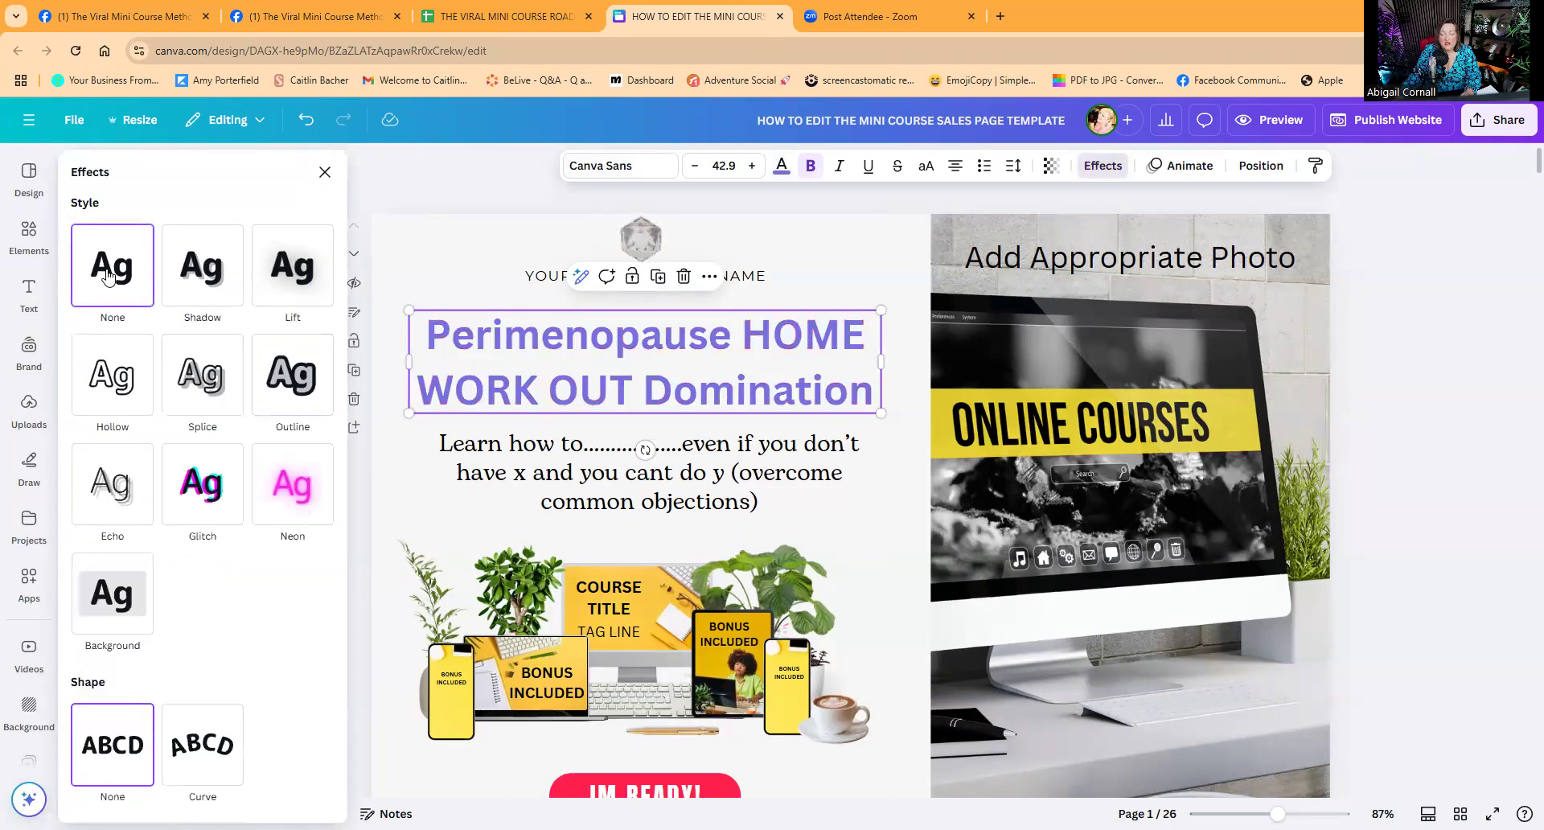
{"action": "left_click", "coordinate": [280, 387]}
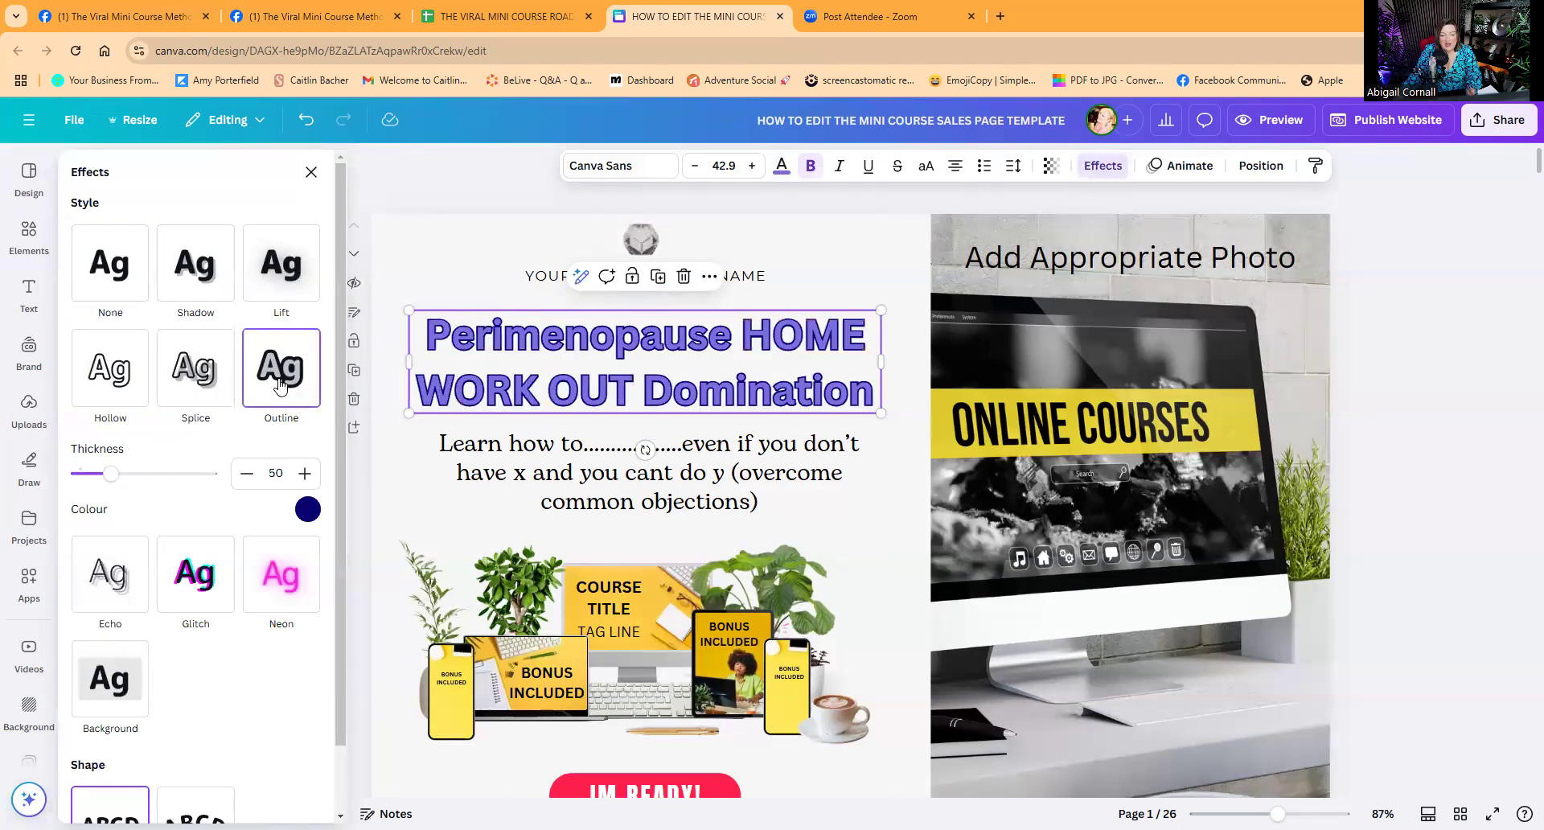
{"action": "left_click", "coordinate": [312, 513]}
{"action": "left_click", "coordinate": [278, 262]}
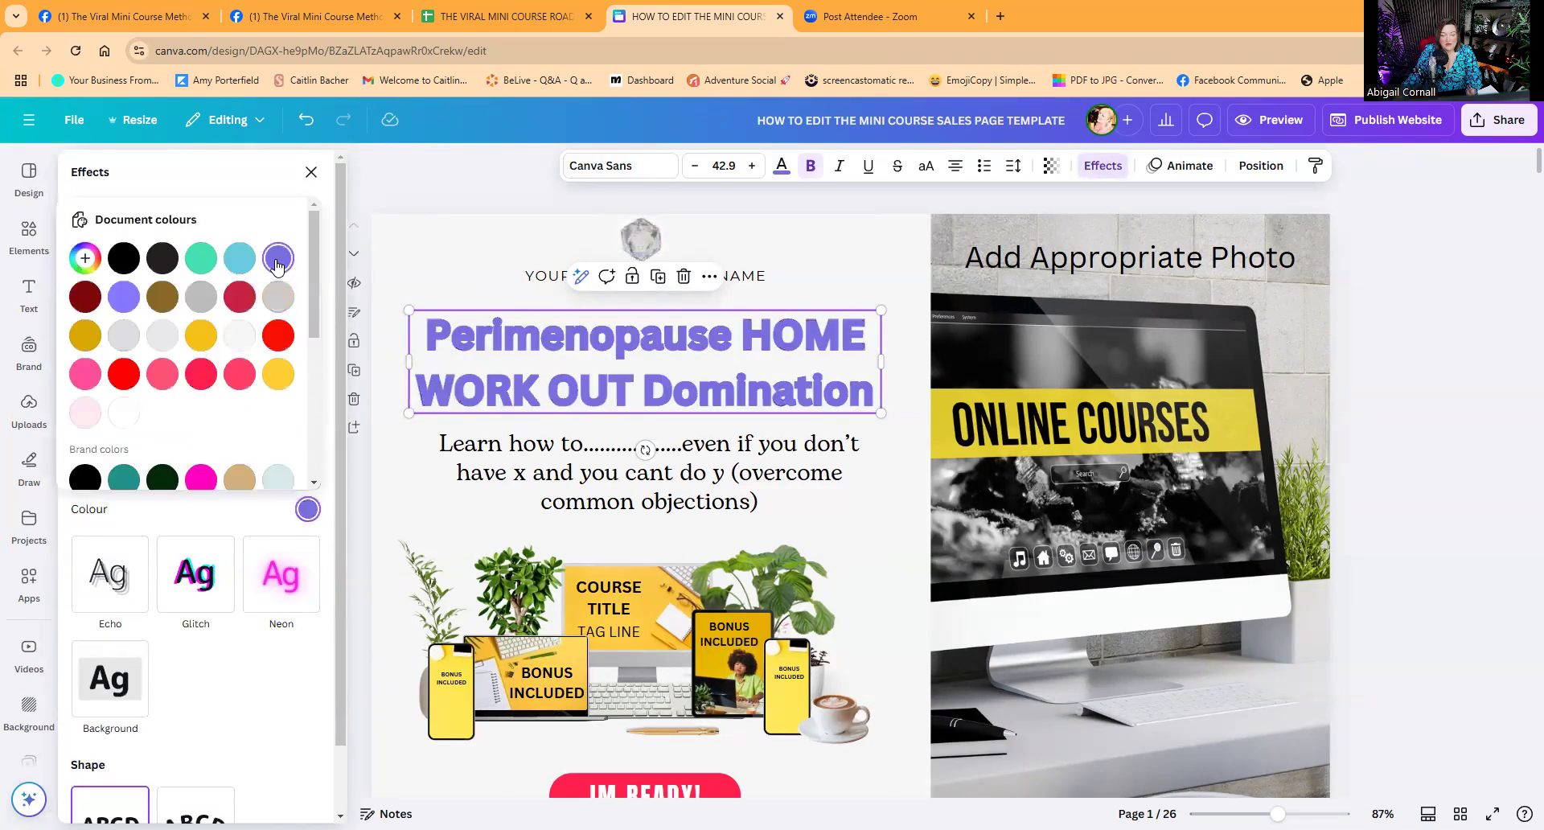
{"action": "left_click", "coordinate": [227, 188]}
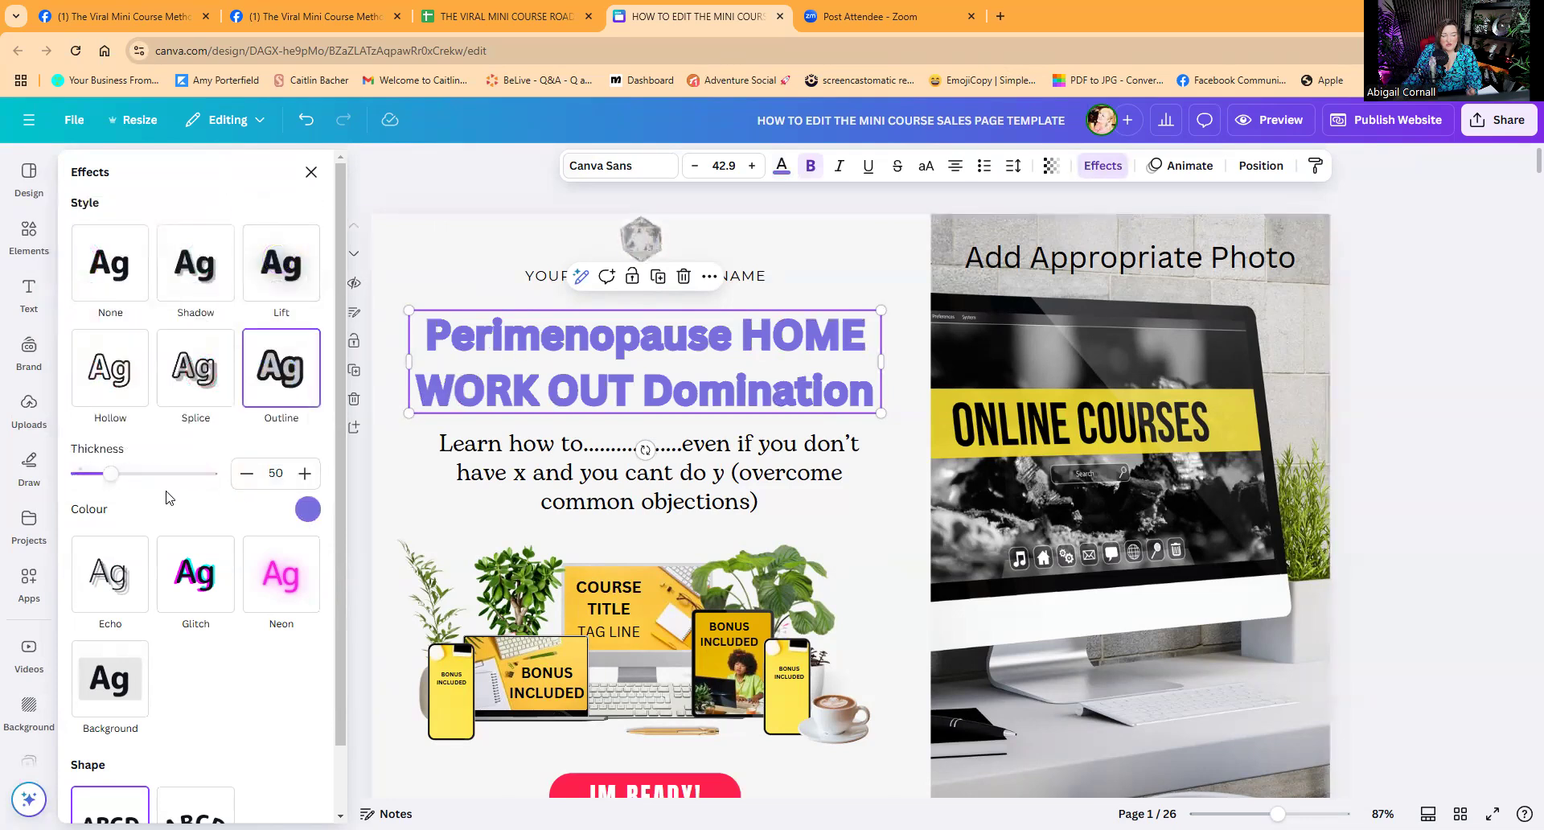
{"action": "left_click_drag", "start_coordinate": [111, 481], "coordinate": [88, 482]}
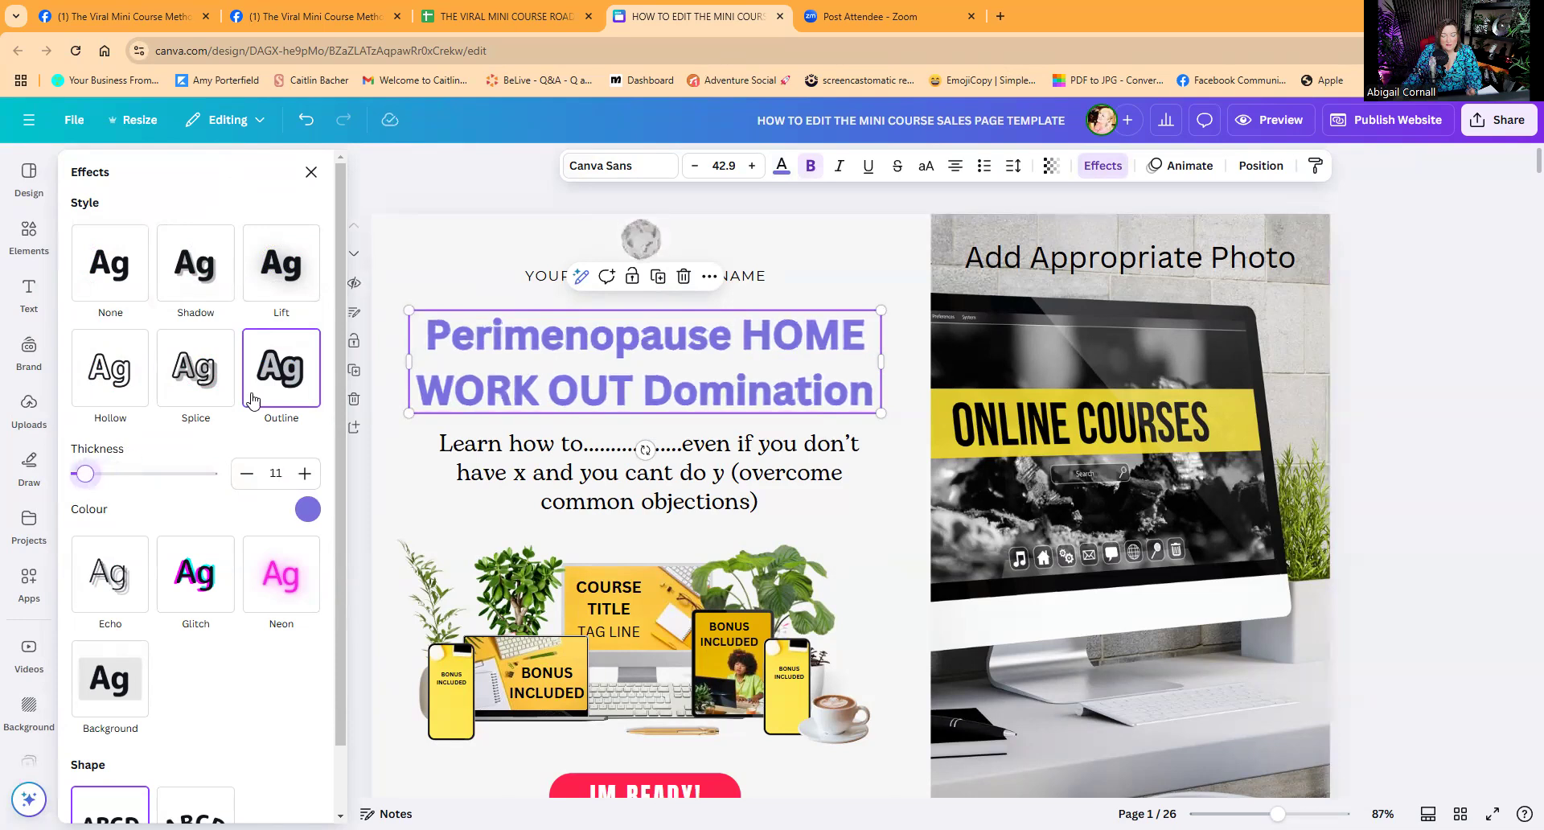
{"action": "left_click", "coordinate": [441, 256]}
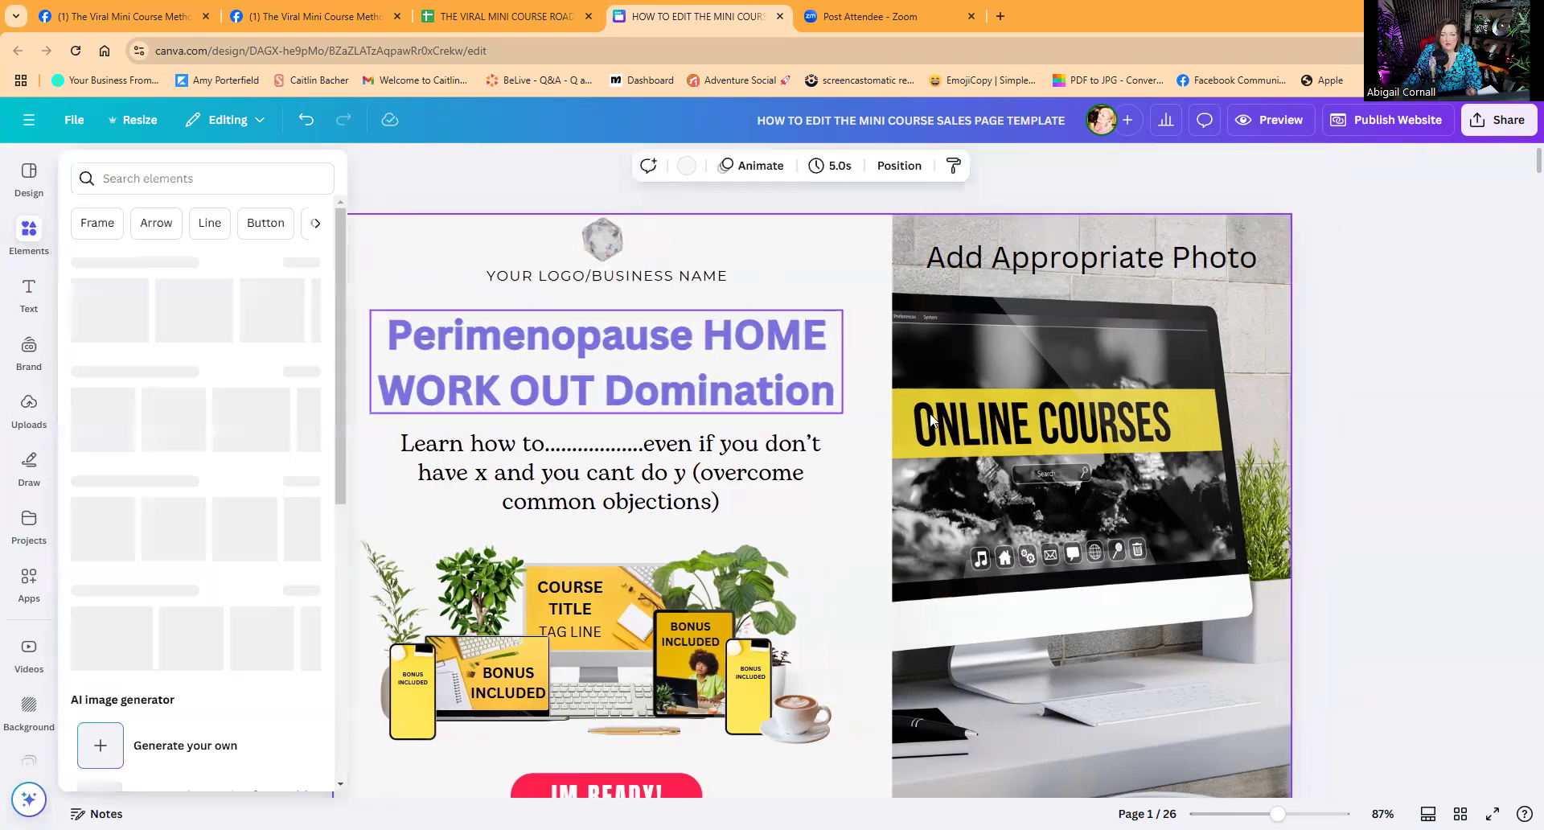
Delete the 'Add Appropriate Photo' caption and start an Elements search for 'fitness and purple'.
{"action": "left_click", "coordinate": [1063, 270]}
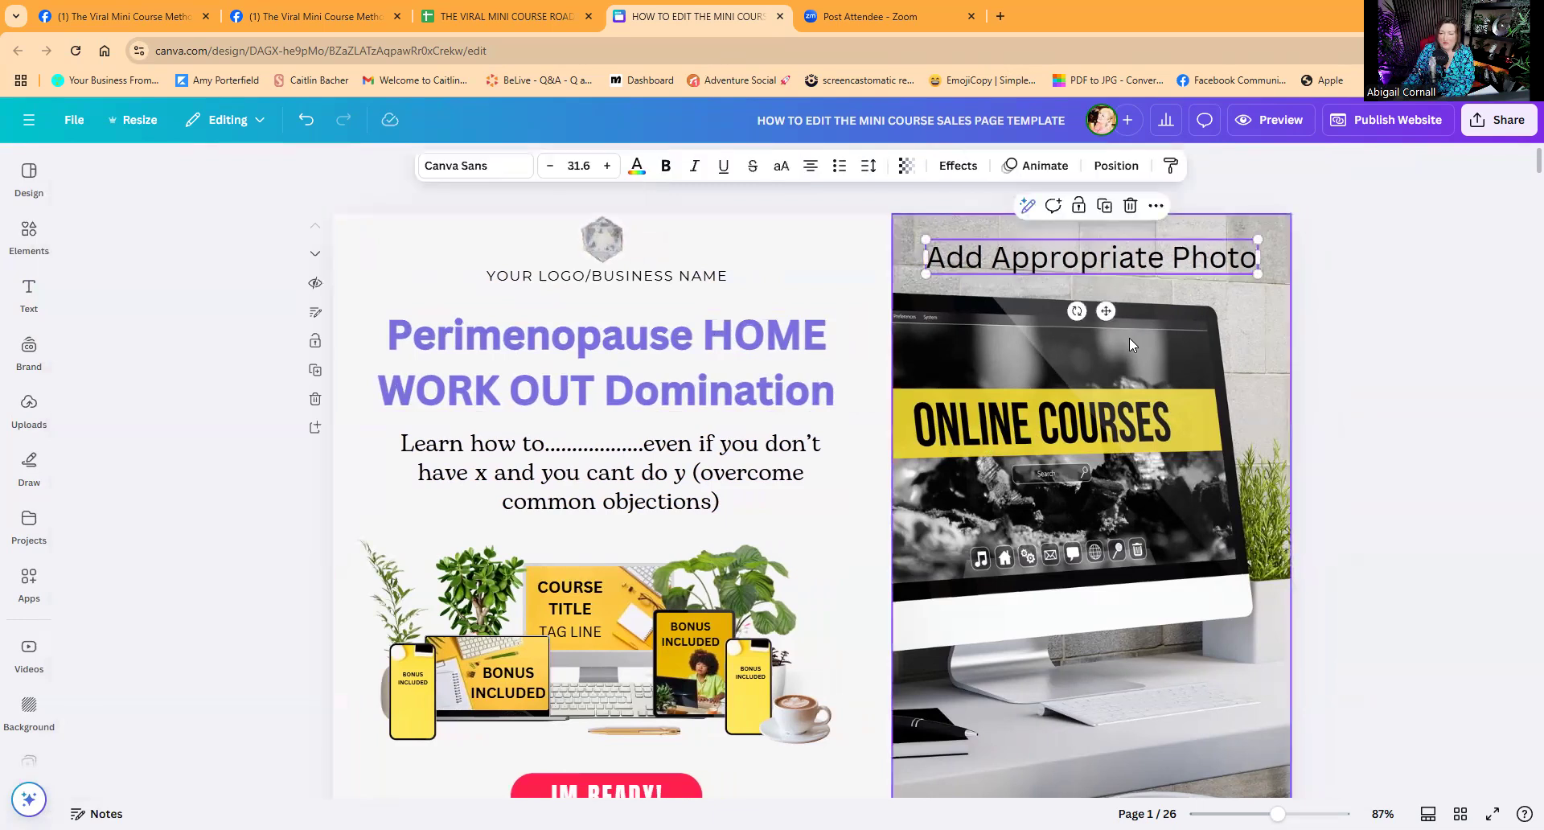
{"action": "key", "text": "Delete"}
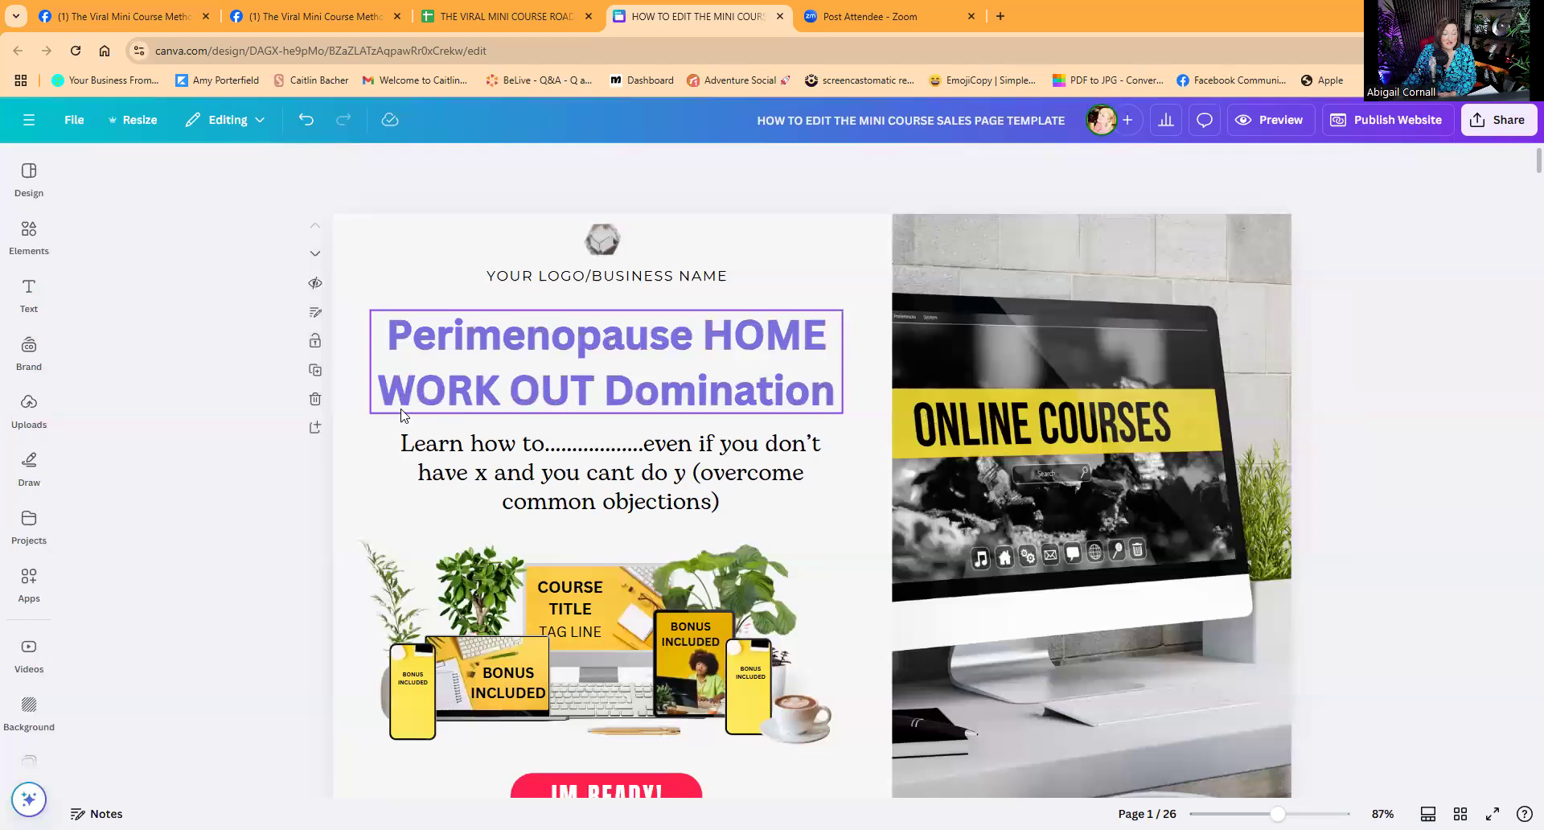
{"action": "left_click", "coordinate": [29, 237]}
{"action": "left_click", "coordinate": [133, 170]}
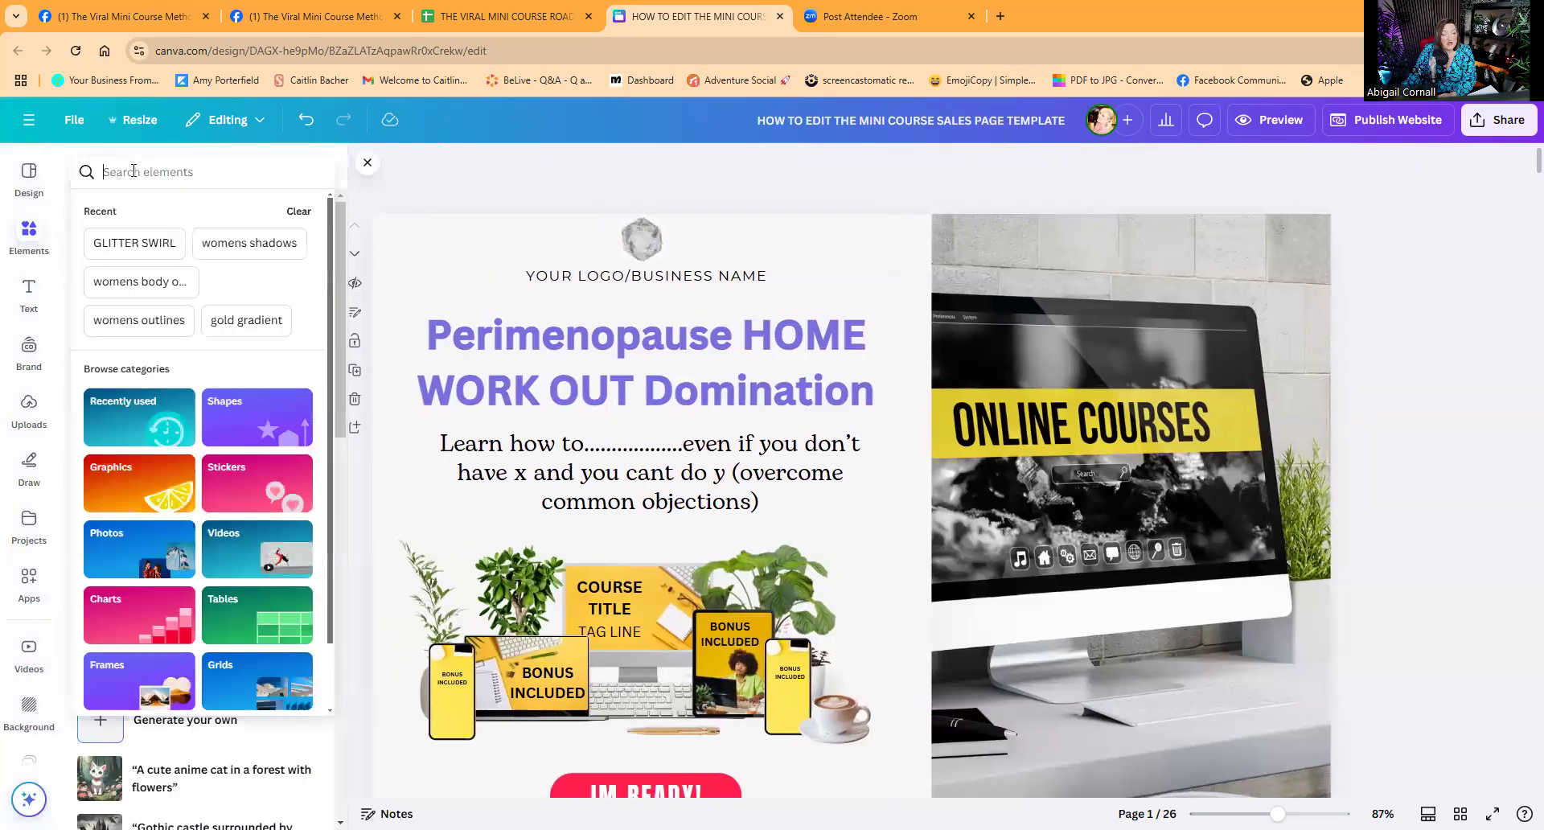
{"action": "type", "text": "fitness and purple"}
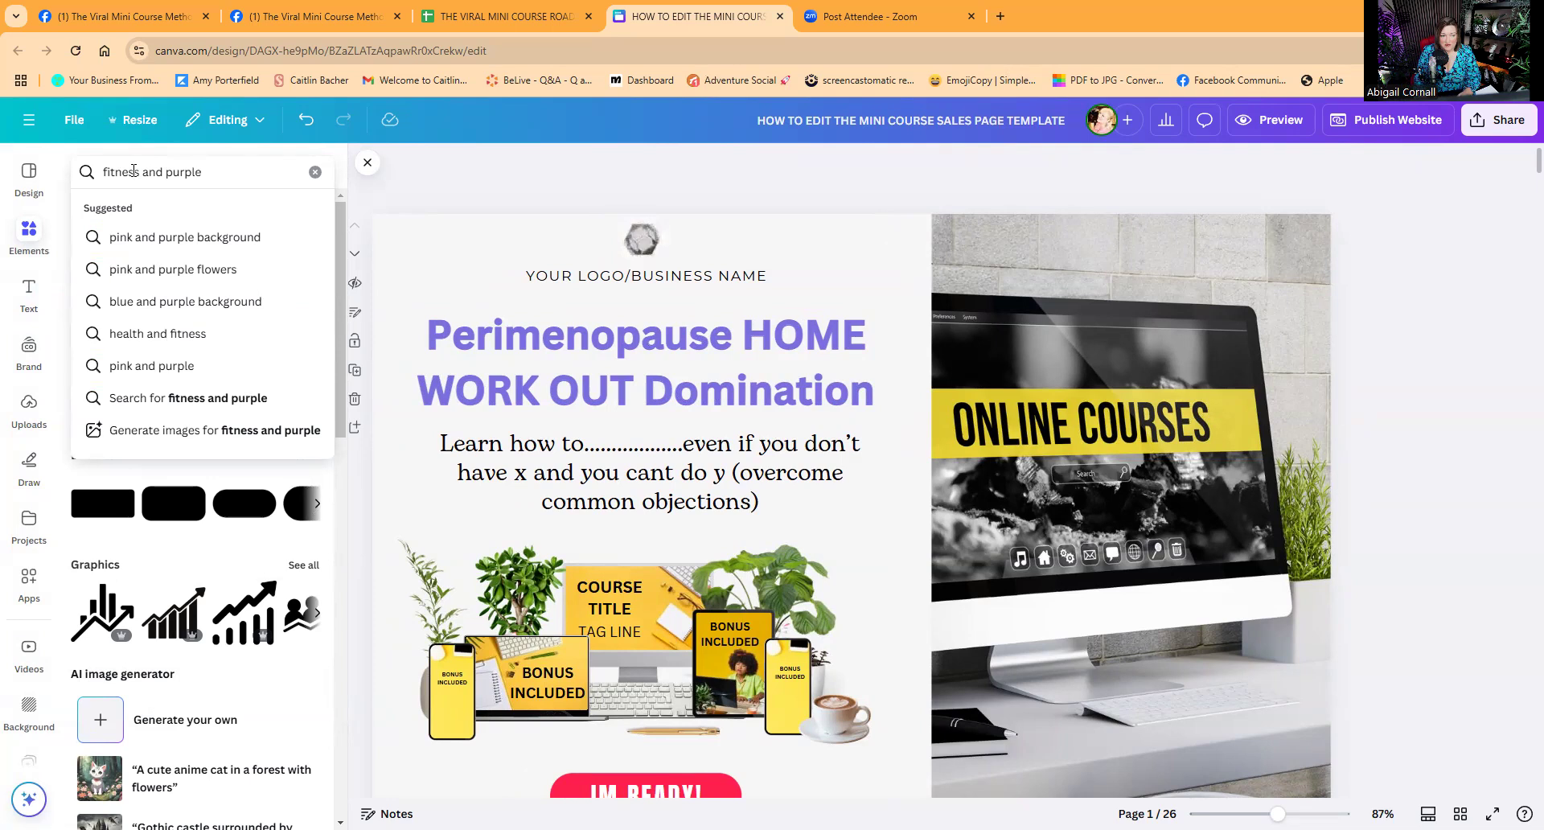
Search Elements for 'fitness and purple' and browse all the video results.
{"action": "key", "text": "Return"}
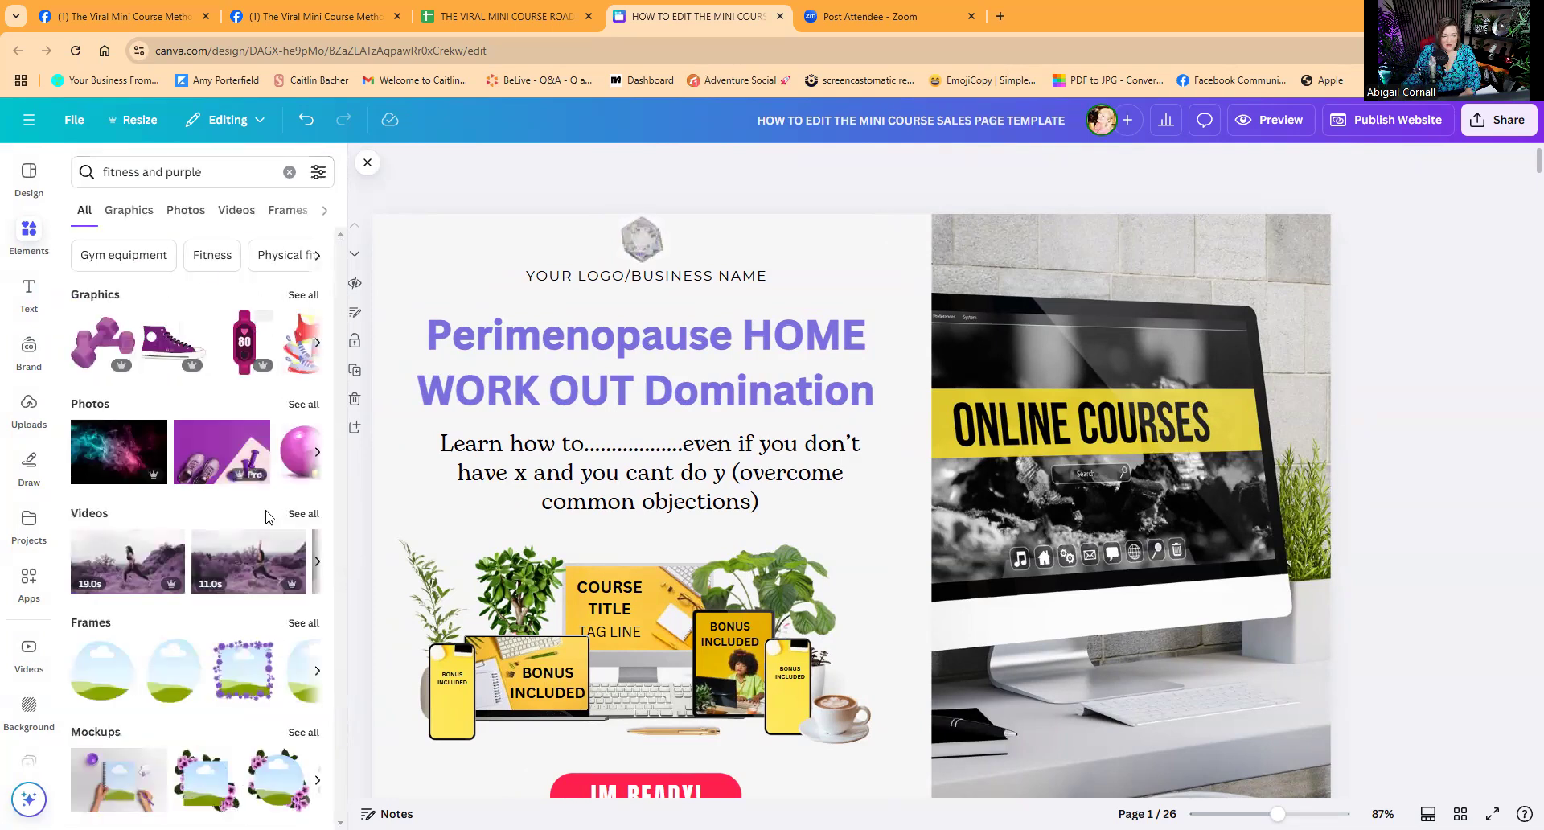
{"action": "left_click", "coordinate": [297, 523]}
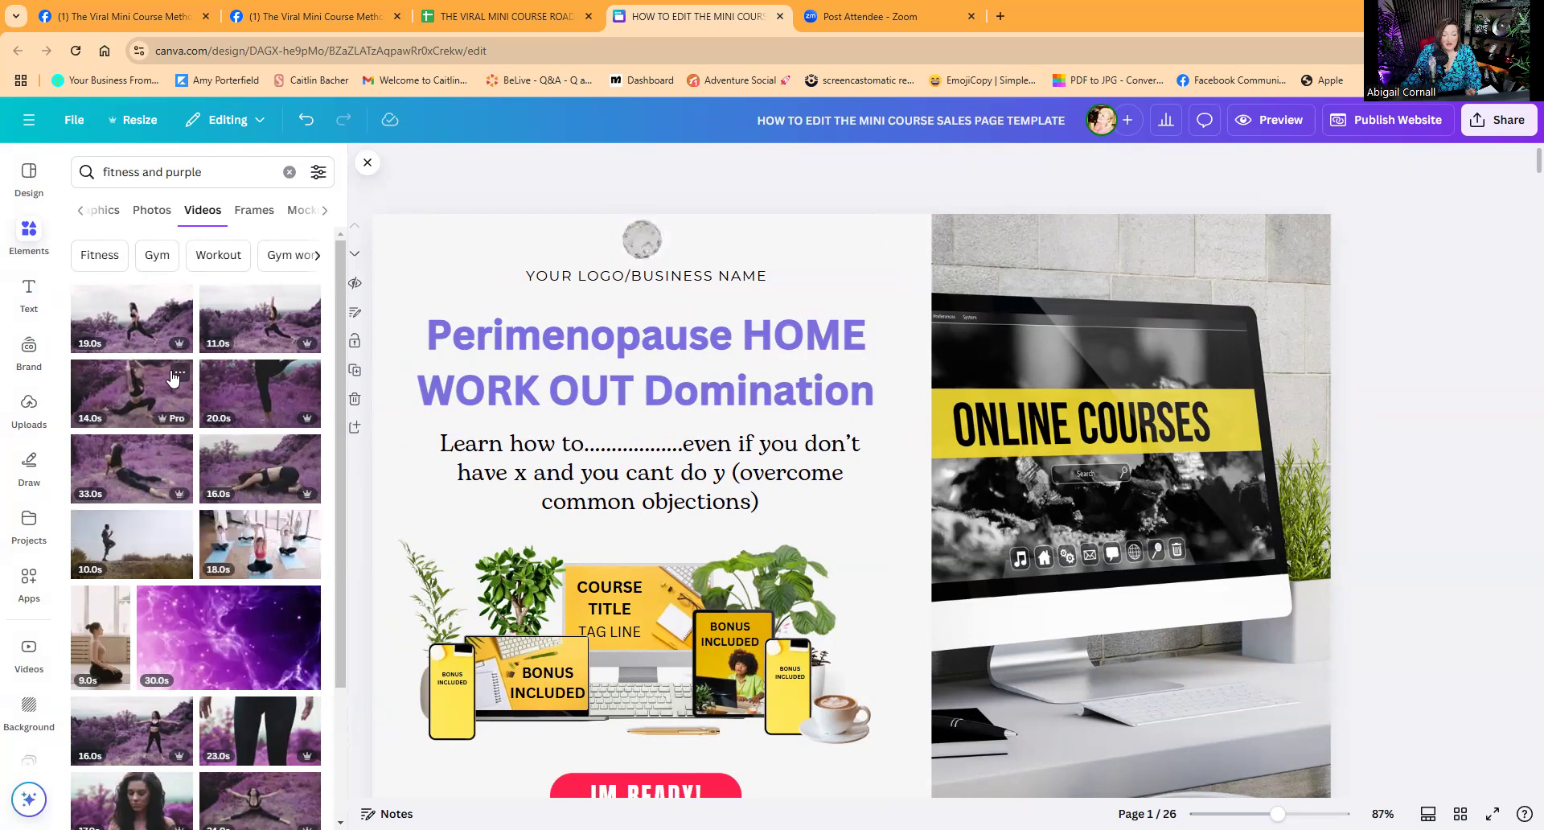
{"action": "scroll", "coordinate": [151, 566], "scroll_direction": "down", "scroll_amount": 1}
{"action": "scroll", "coordinate": [152, 566], "scroll_direction": "down", "scroll_amount": 4}
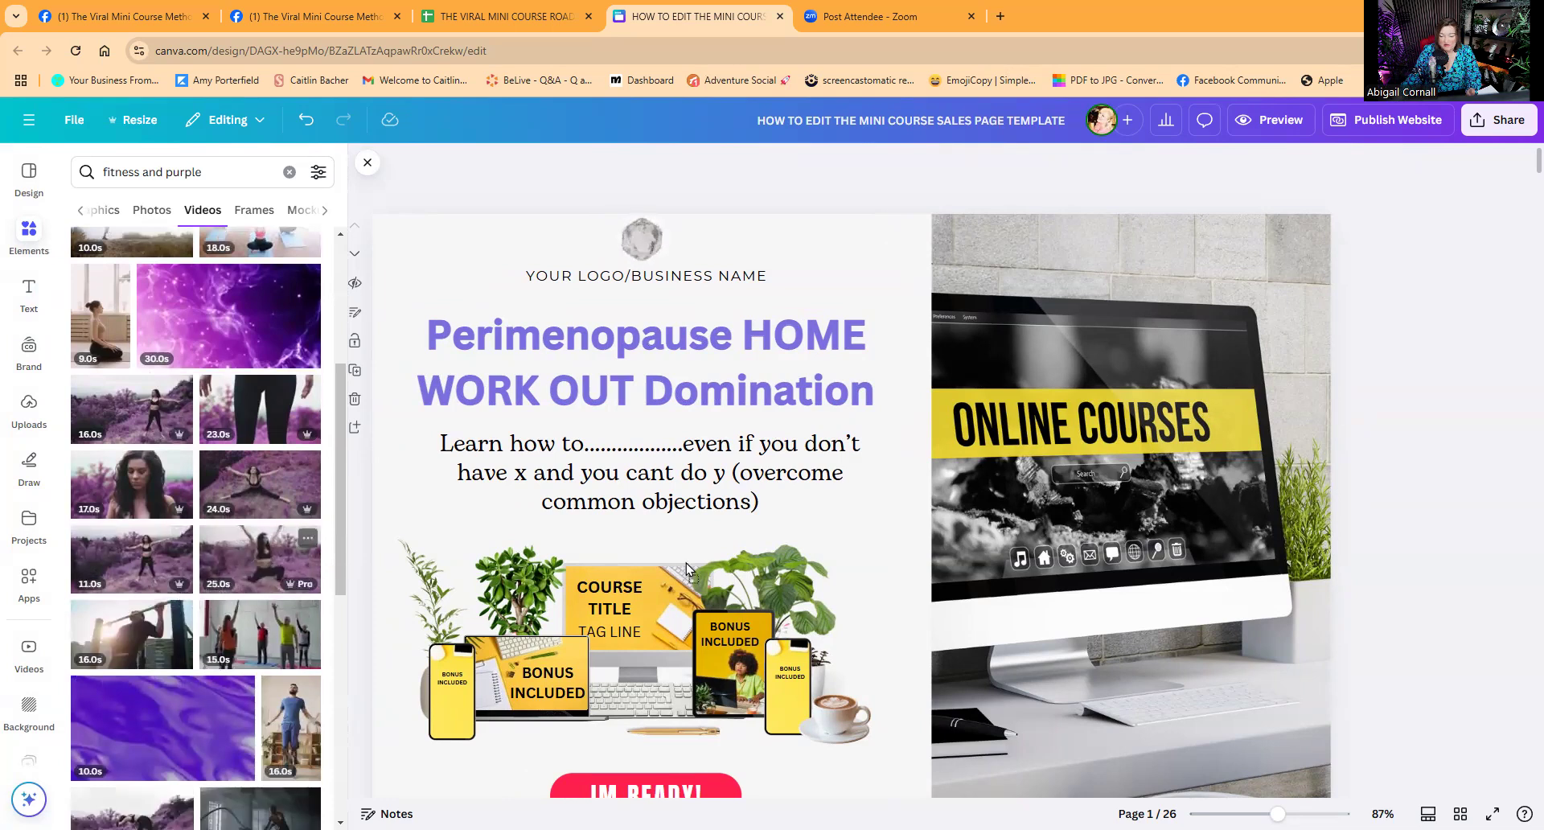
Switch to photo results and try purple dumbbell and pole-dancer photos in the right-hand frame.
{"action": "left_click_drag", "start_coordinate": [963, 537], "coordinate": [963, 534]}
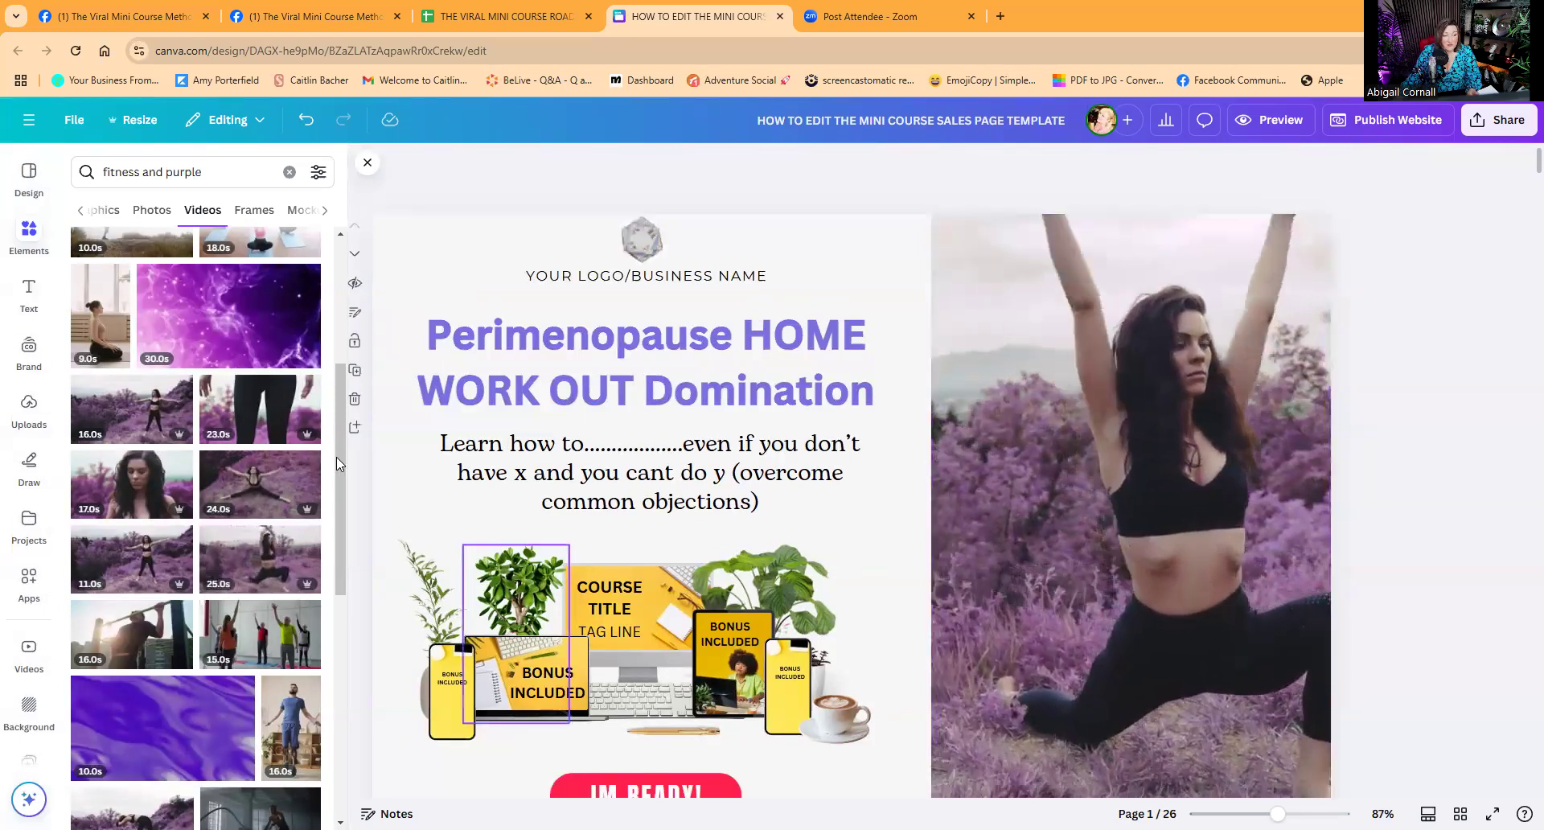
{"action": "left_click", "coordinate": [148, 211]}
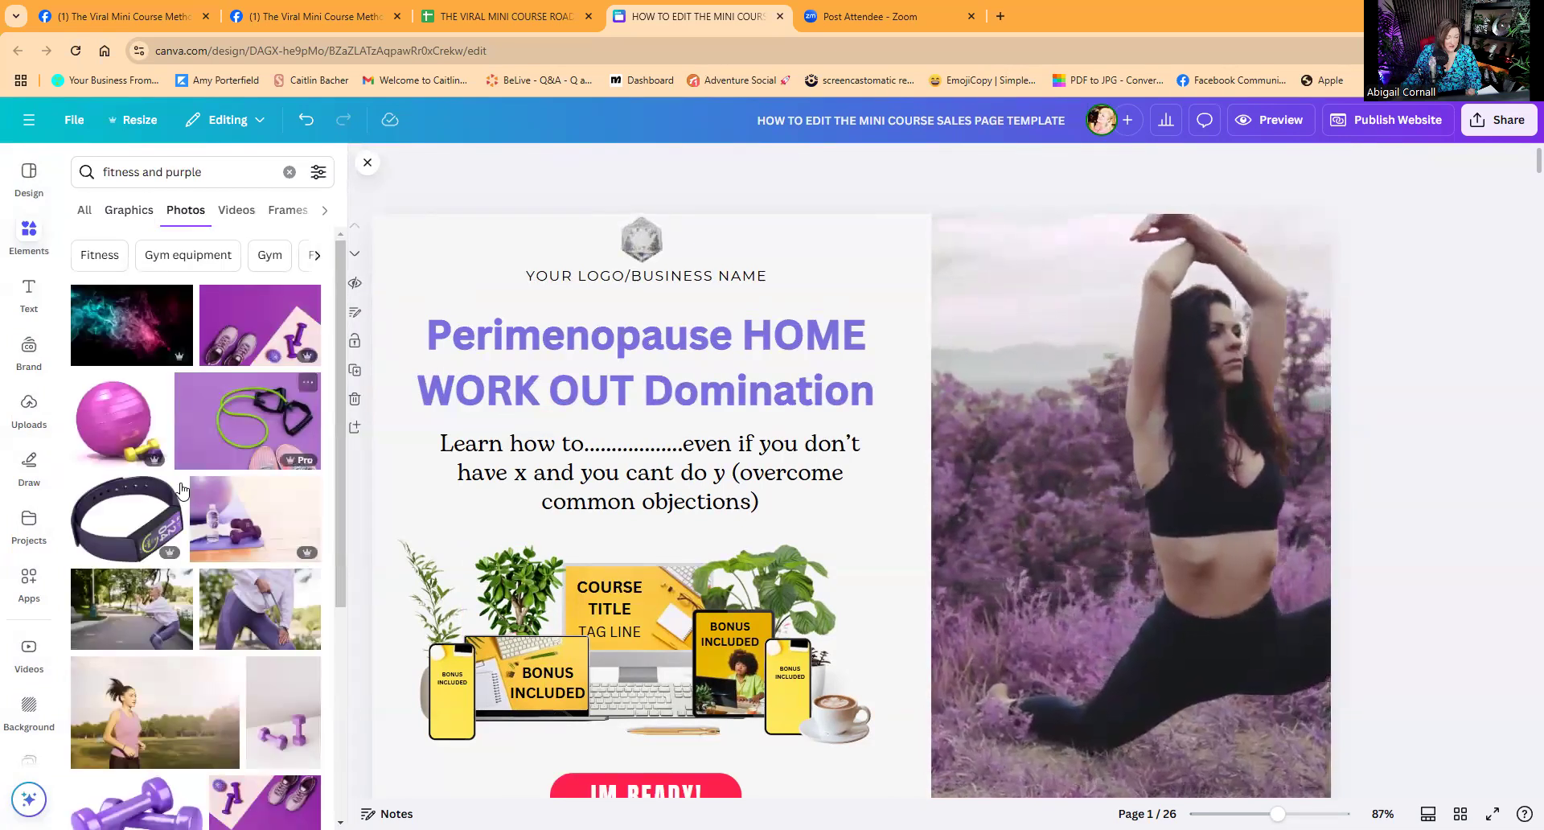
{"action": "scroll", "coordinate": [182, 491], "scroll_direction": "down", "scroll_amount": 3}
{"action": "scroll", "coordinate": [182, 491], "scroll_direction": "down", "scroll_amount": 2}
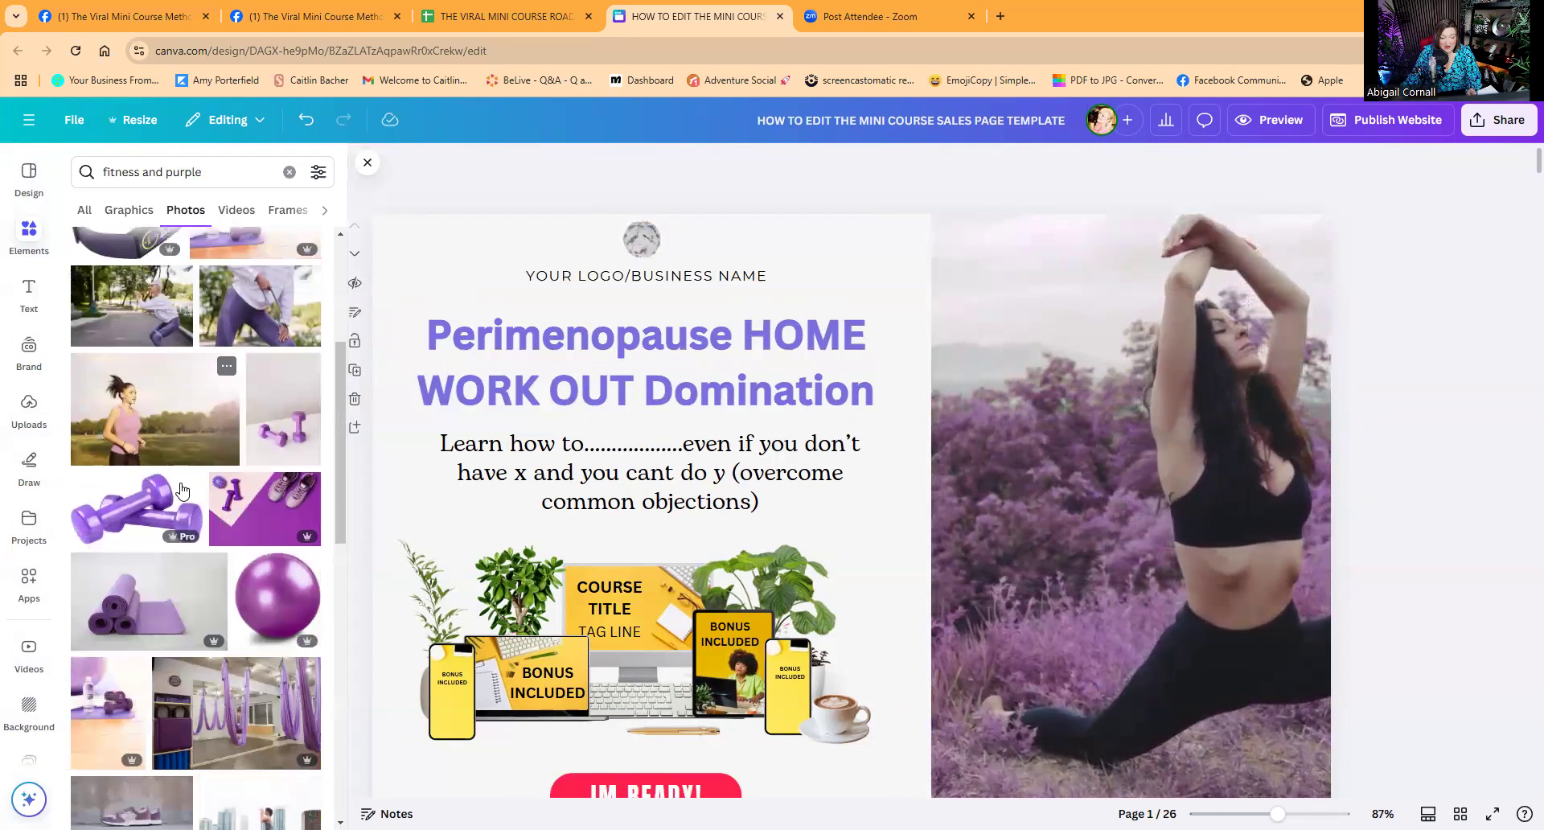
{"action": "scroll", "coordinate": [182, 489], "scroll_direction": "down", "scroll_amount": 3}
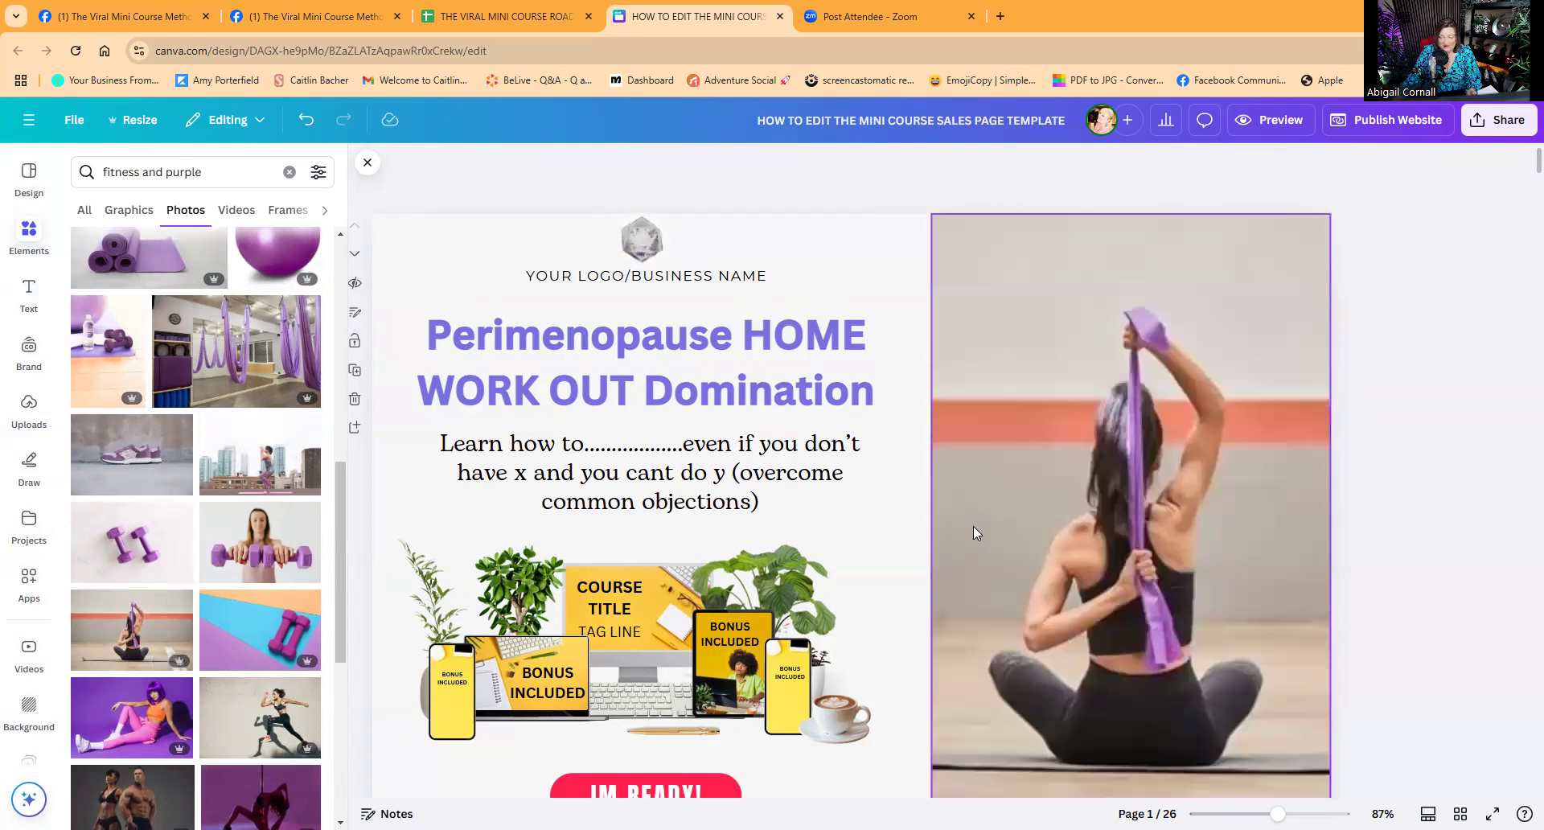
{"action": "left_click_drag", "start_coordinate": [268, 557], "coordinate": [900, 553]}
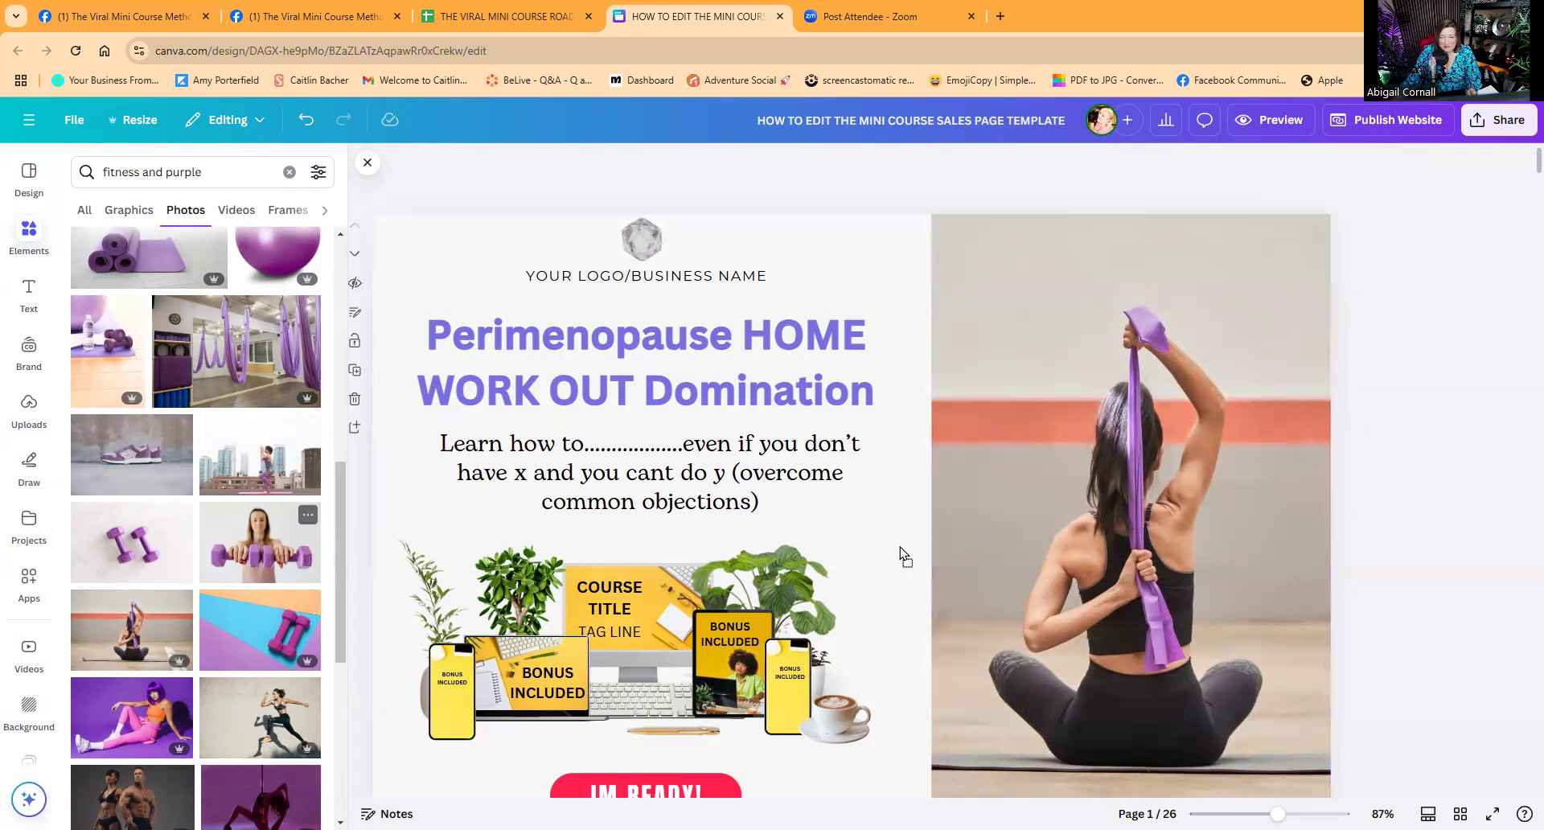
{"action": "left_click_drag", "start_coordinate": [986, 533], "coordinate": [988, 529]}
{"action": "scroll", "coordinate": [241, 593], "scroll_direction": "down", "scroll_amount": 3}
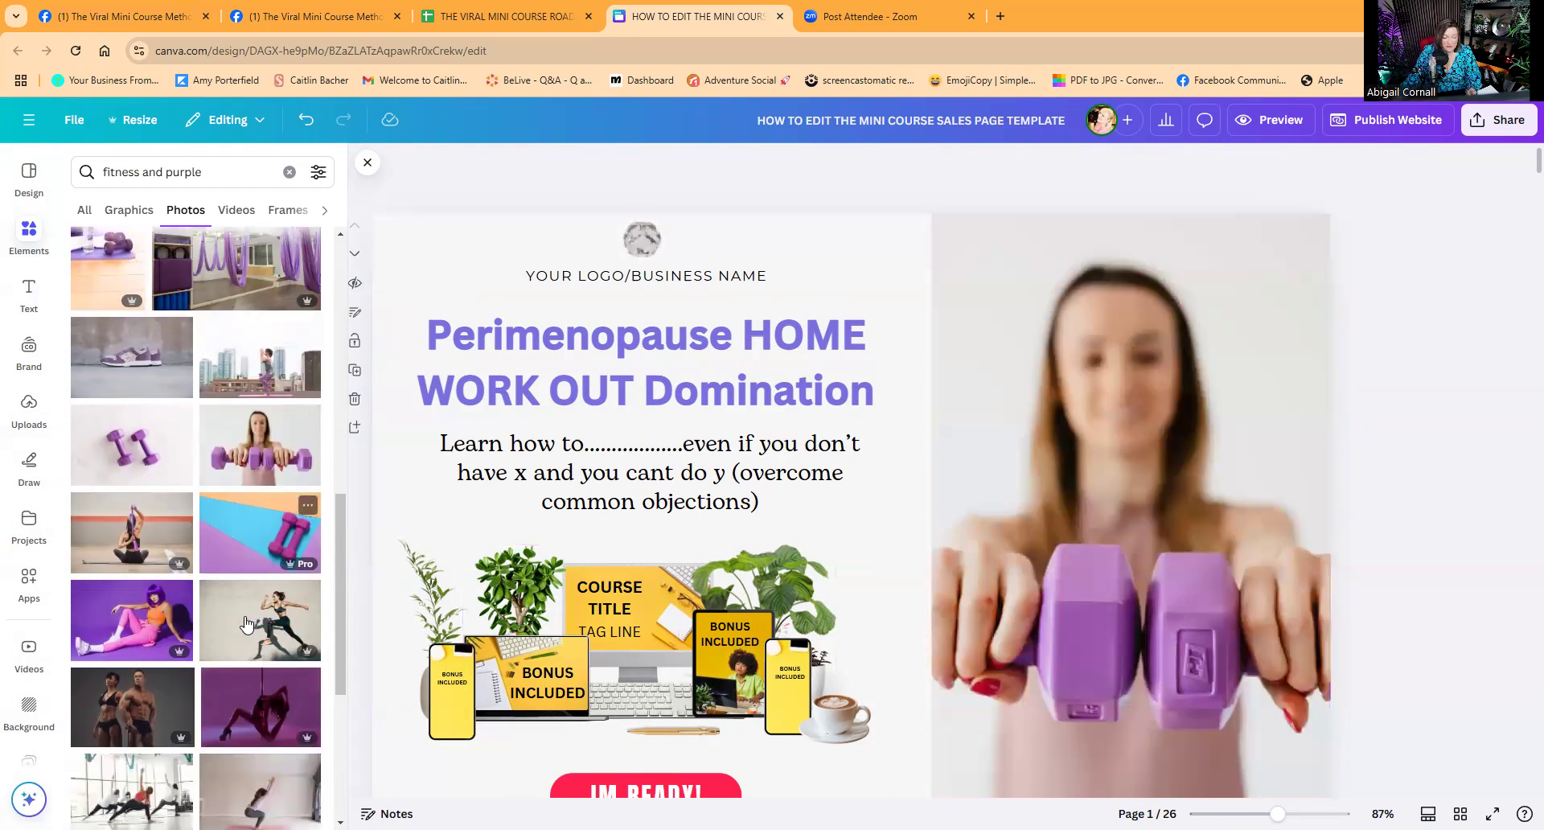
{"action": "left_click_drag", "start_coordinate": [981, 514], "coordinate": [978, 514]}
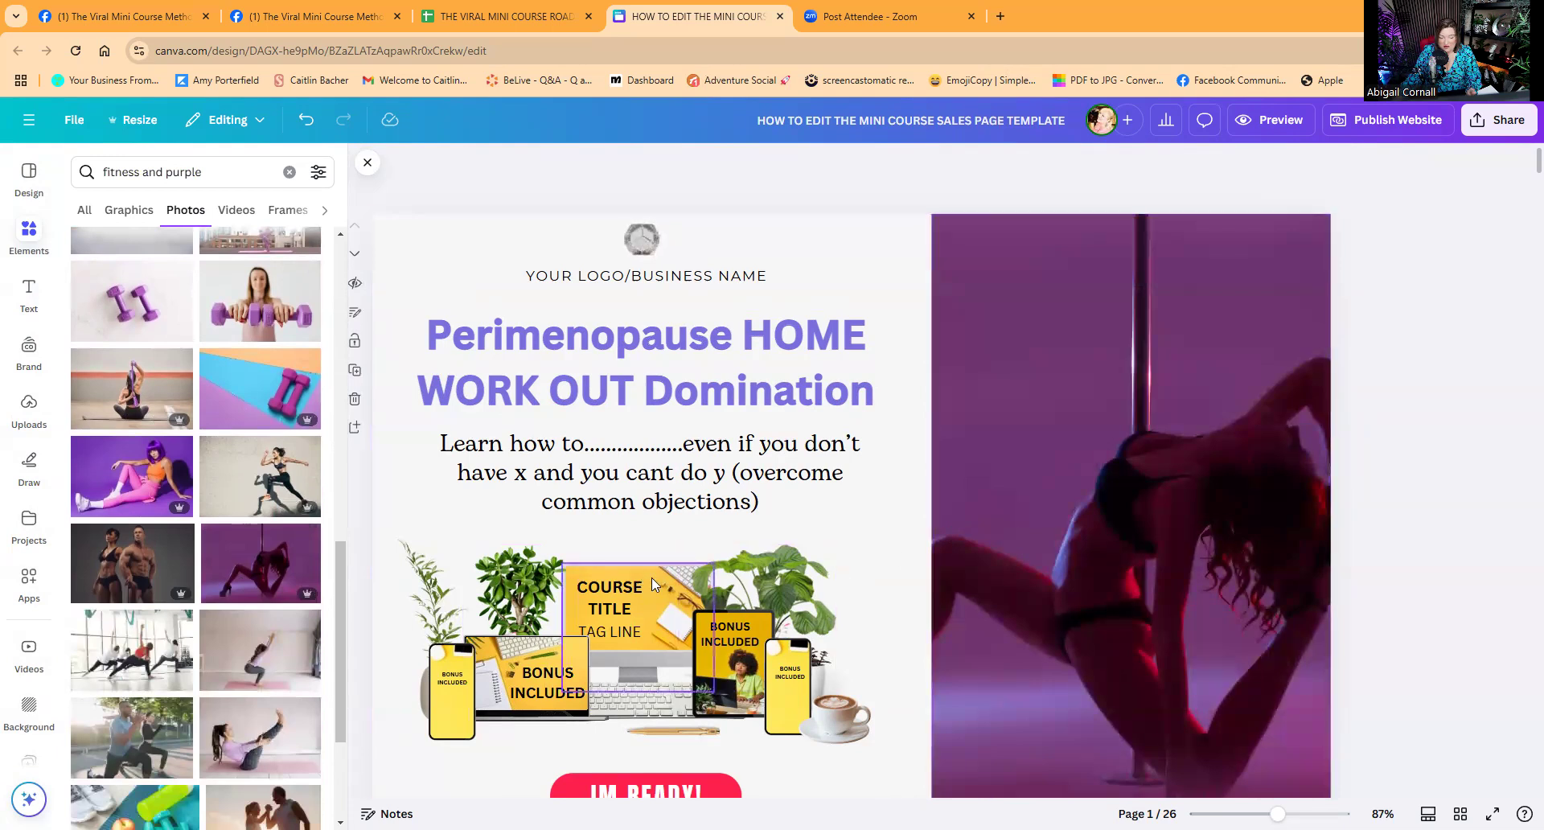
{"action": "scroll", "coordinate": [215, 595], "scroll_direction": "down", "scroll_amount": 1}
{"action": "scroll", "coordinate": [214, 596], "scroll_direction": "down", "scroll_amount": 3}
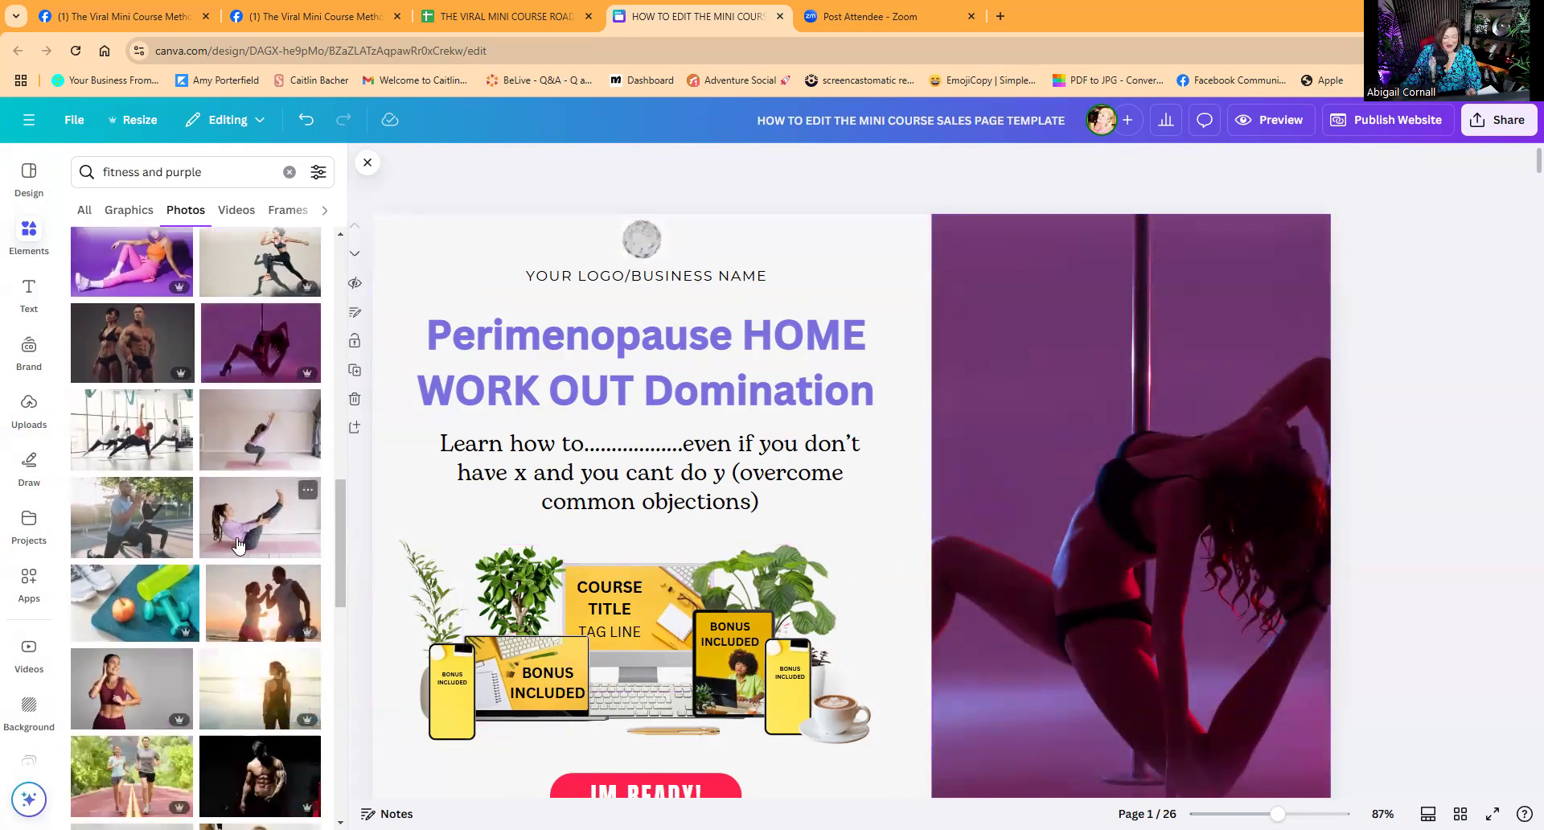
Place and crop a yoga photo, then swap in the meditation photo beside the headline.
{"action": "left_click_drag", "start_coordinate": [985, 503], "coordinate": [1011, 507]}
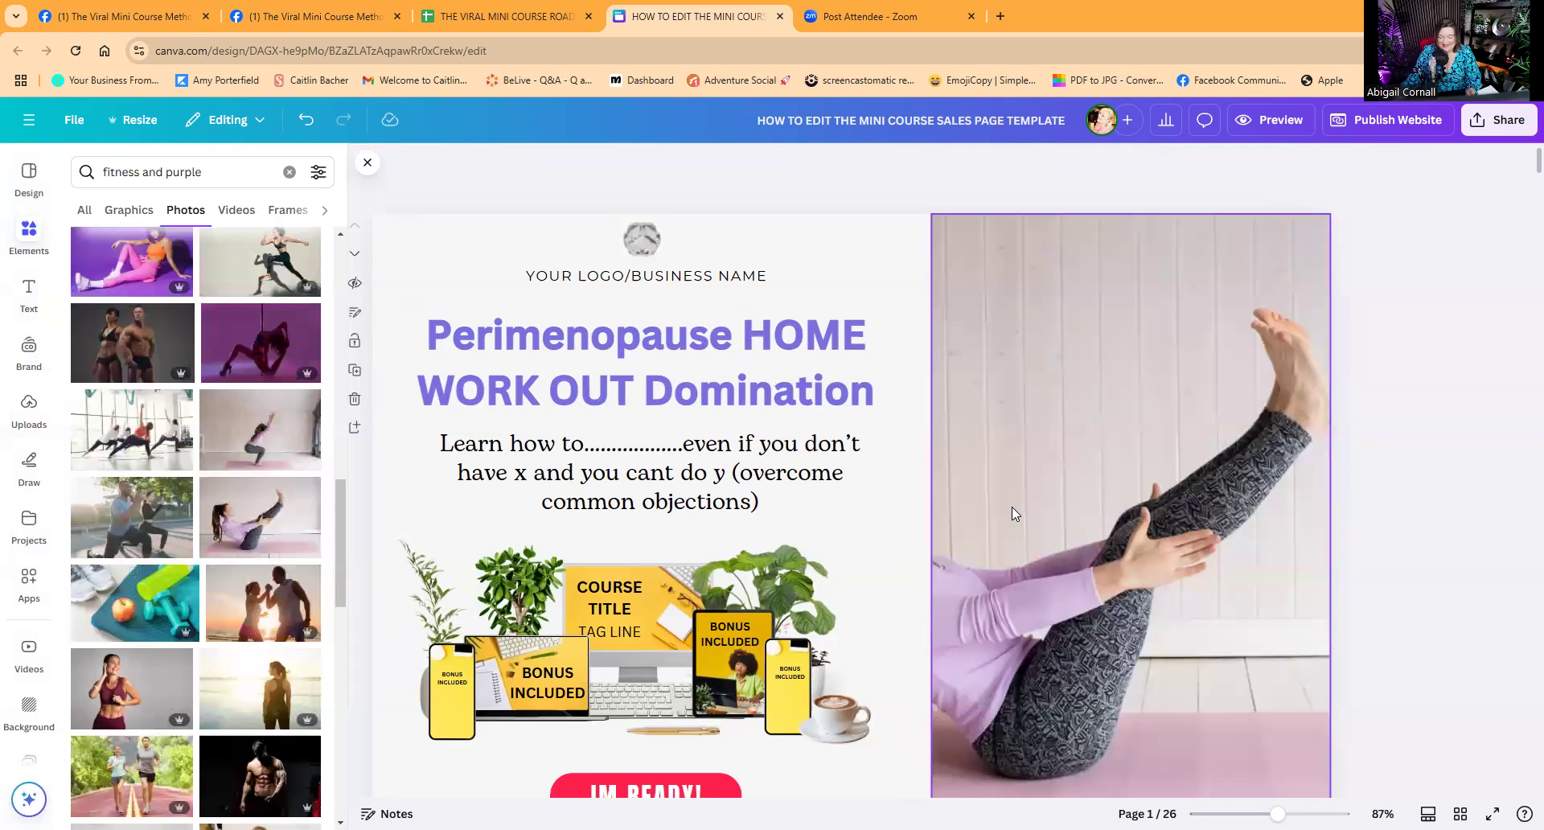
{"action": "double_click", "coordinate": [1011, 506]}
{"action": "left_click_drag", "start_coordinate": [1037, 509], "coordinate": [1166, 499]}
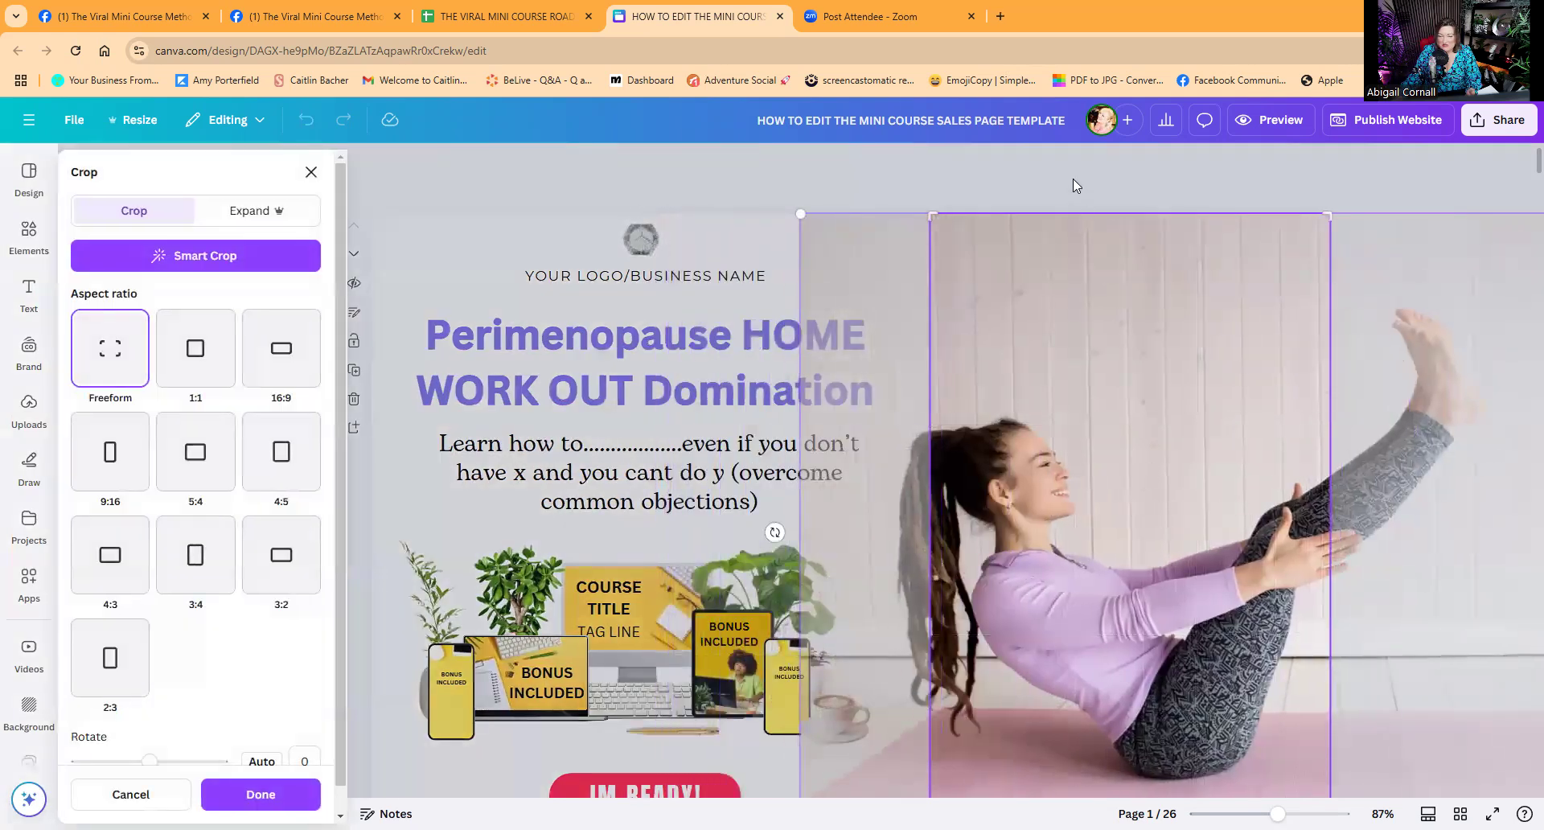
{"action": "left_click", "coordinate": [1073, 180]}
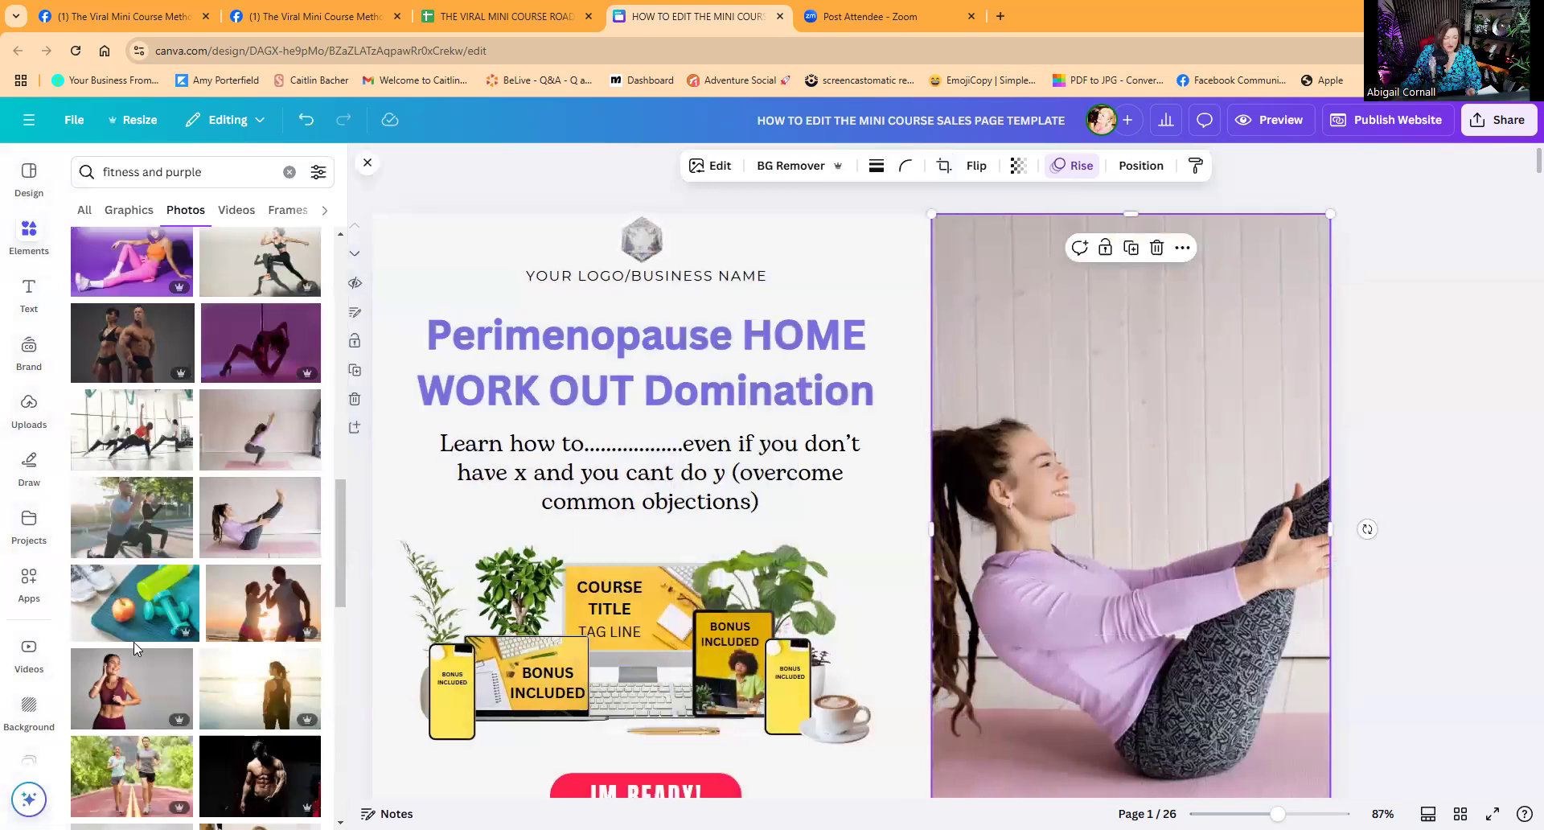
{"action": "scroll", "coordinate": [134, 642], "scroll_direction": "down", "scroll_amount": 4}
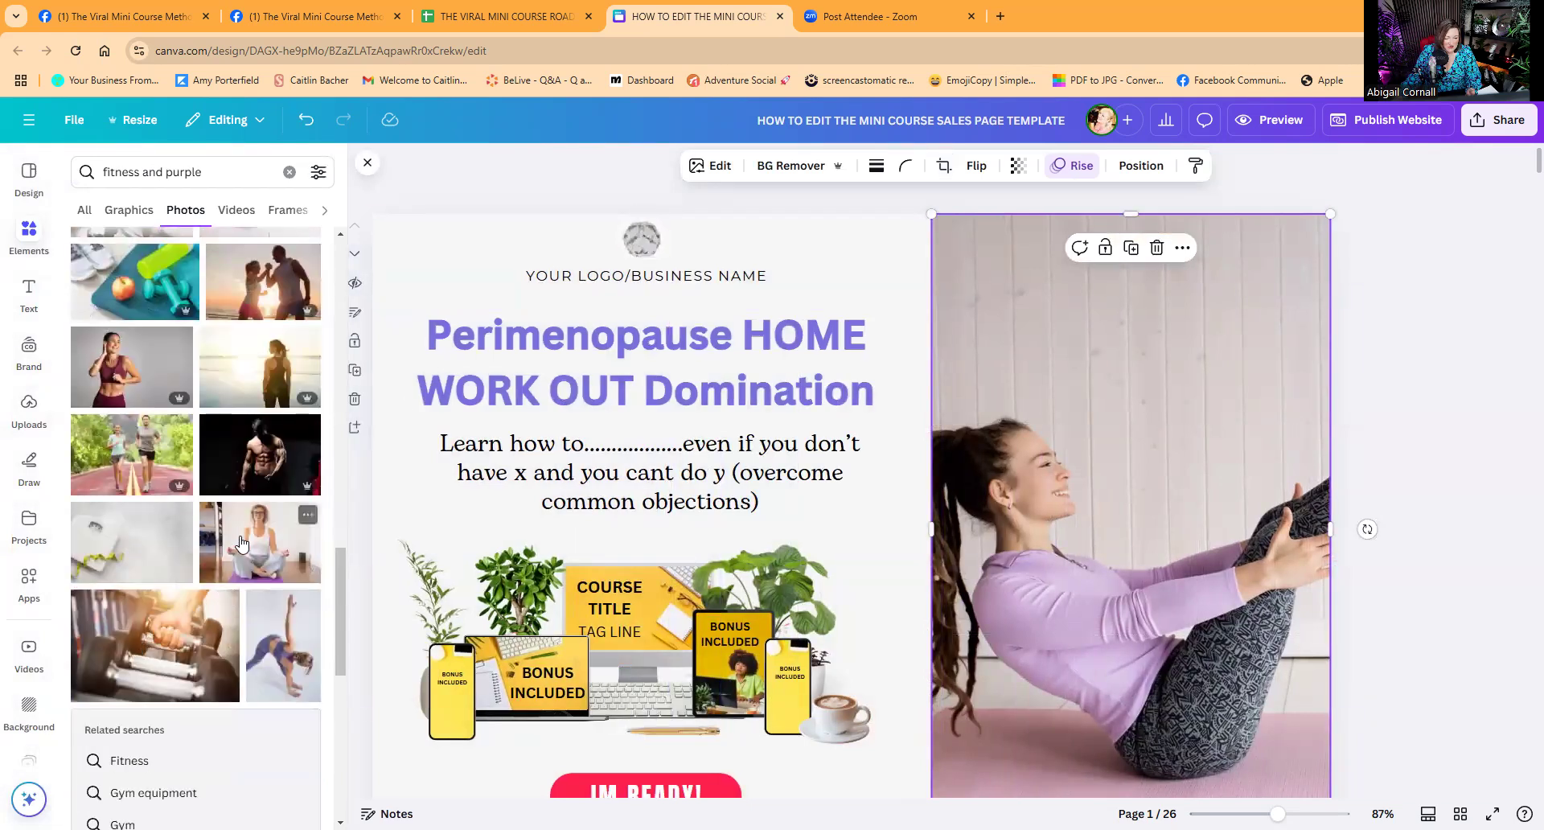
{"action": "left_click_drag", "start_coordinate": [939, 488], "coordinate": [962, 492]}
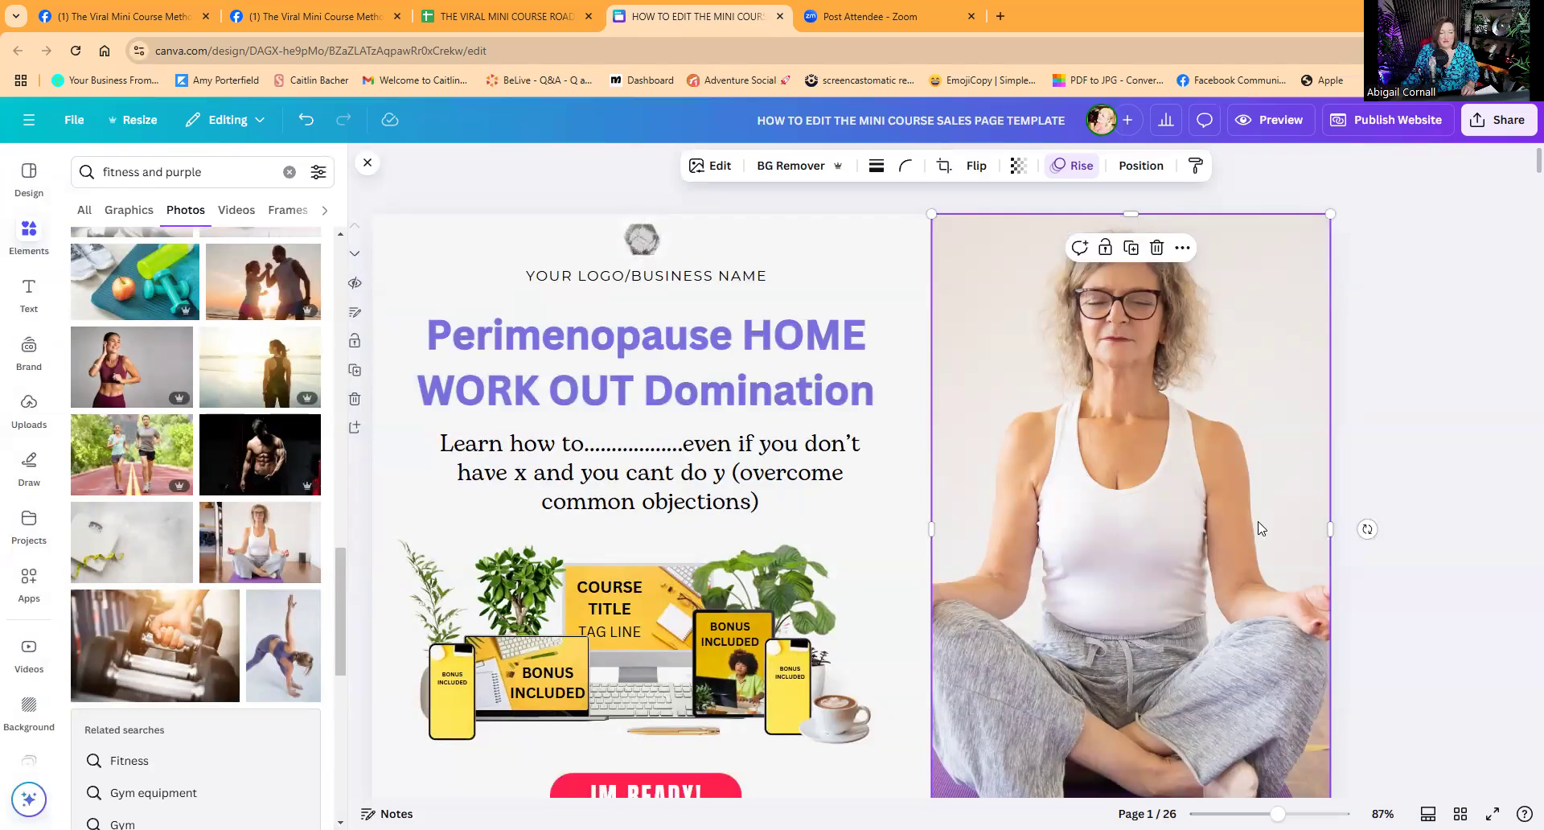
{"action": "scroll", "coordinate": [188, 643], "scroll_direction": "up", "scroll_amount": 5}
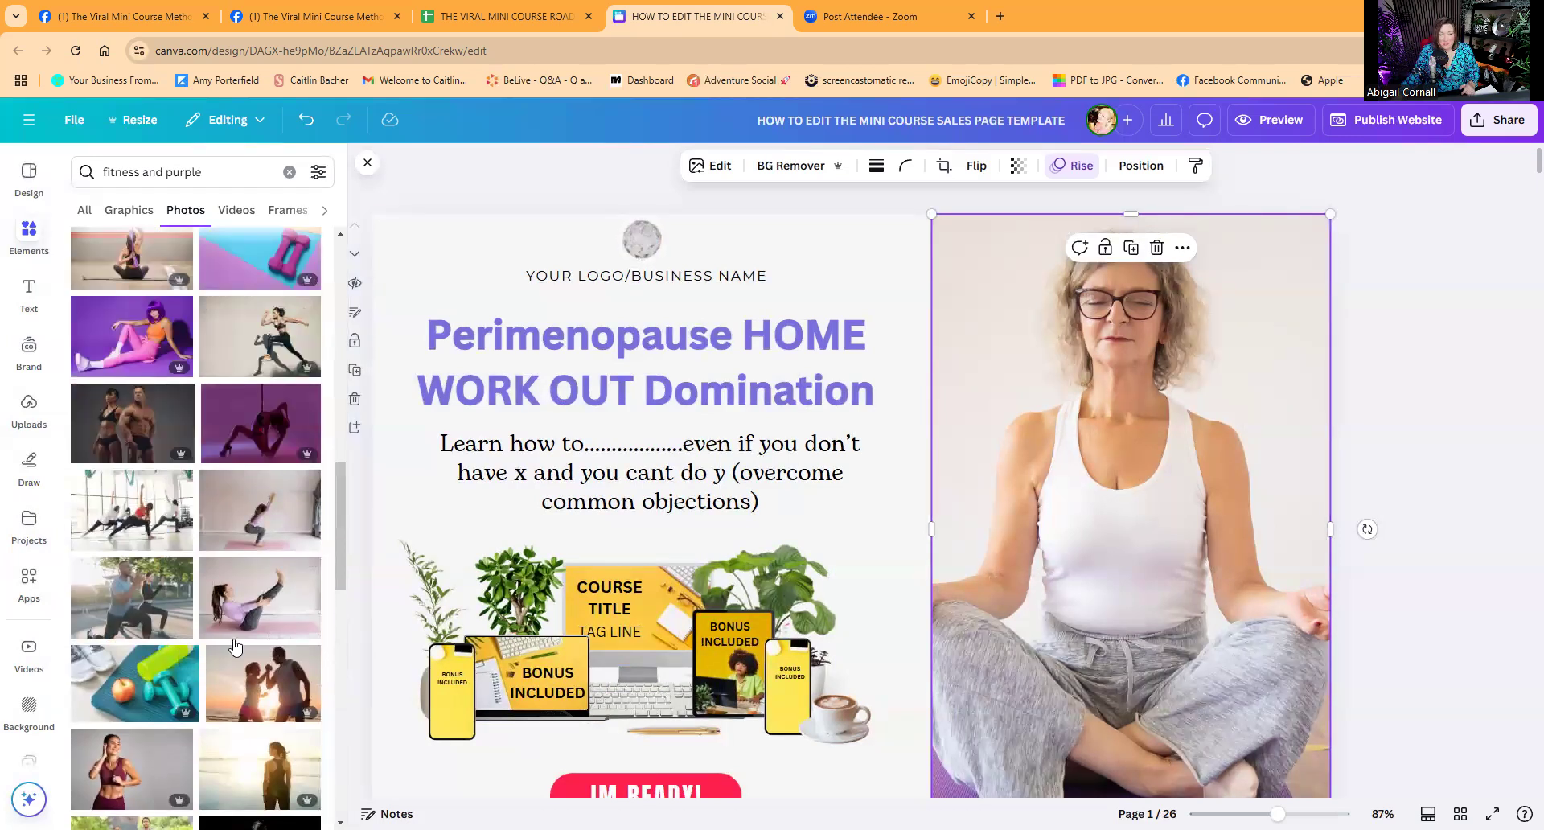
{"action": "scroll", "coordinate": [231, 642], "scroll_direction": "down", "scroll_amount": 2}
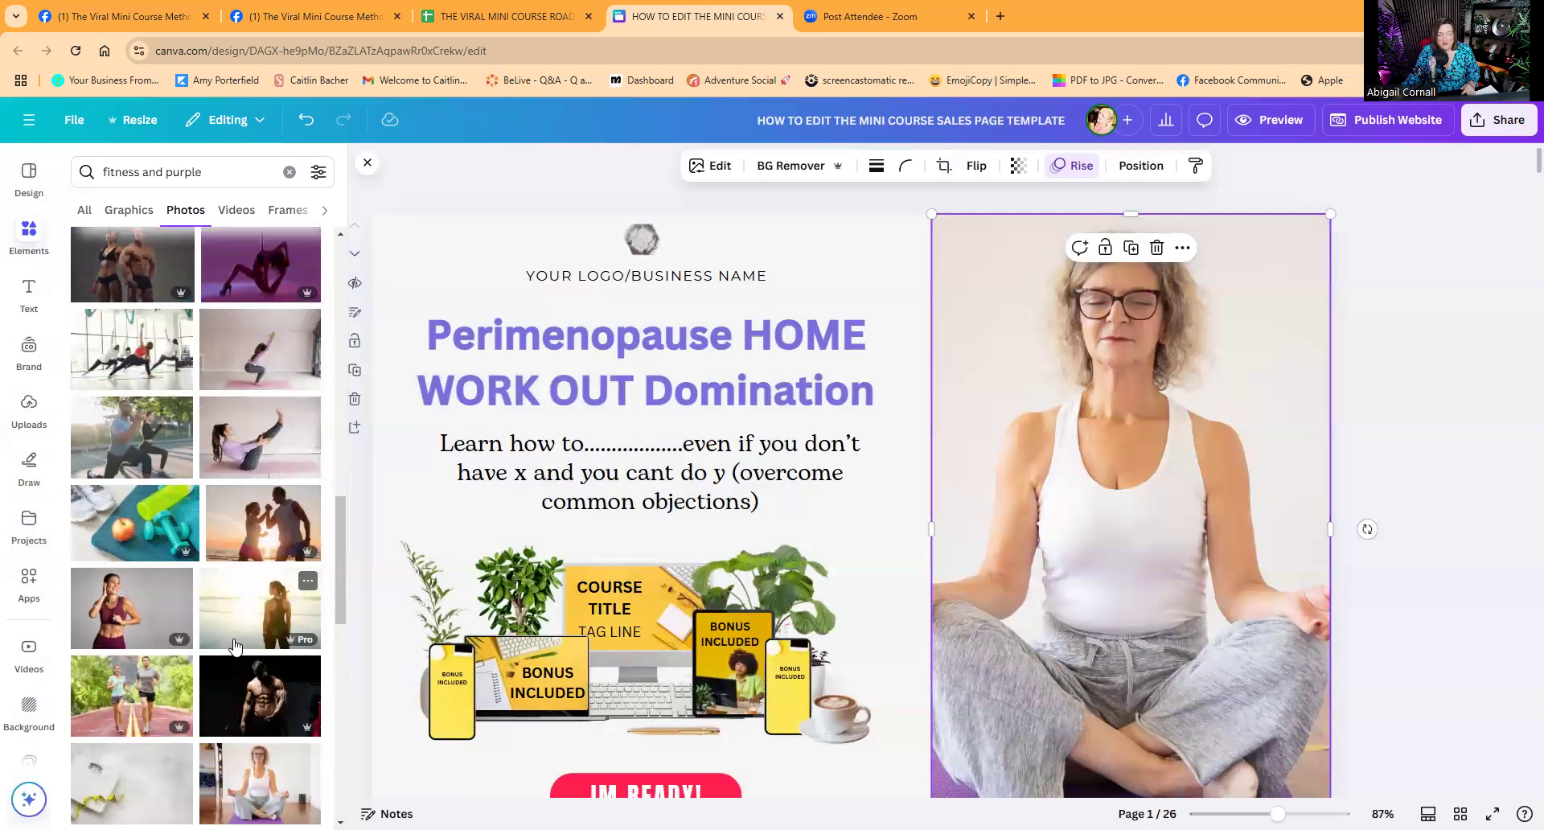
{"action": "scroll", "coordinate": [234, 644], "scroll_direction": "up", "scroll_amount": 6}
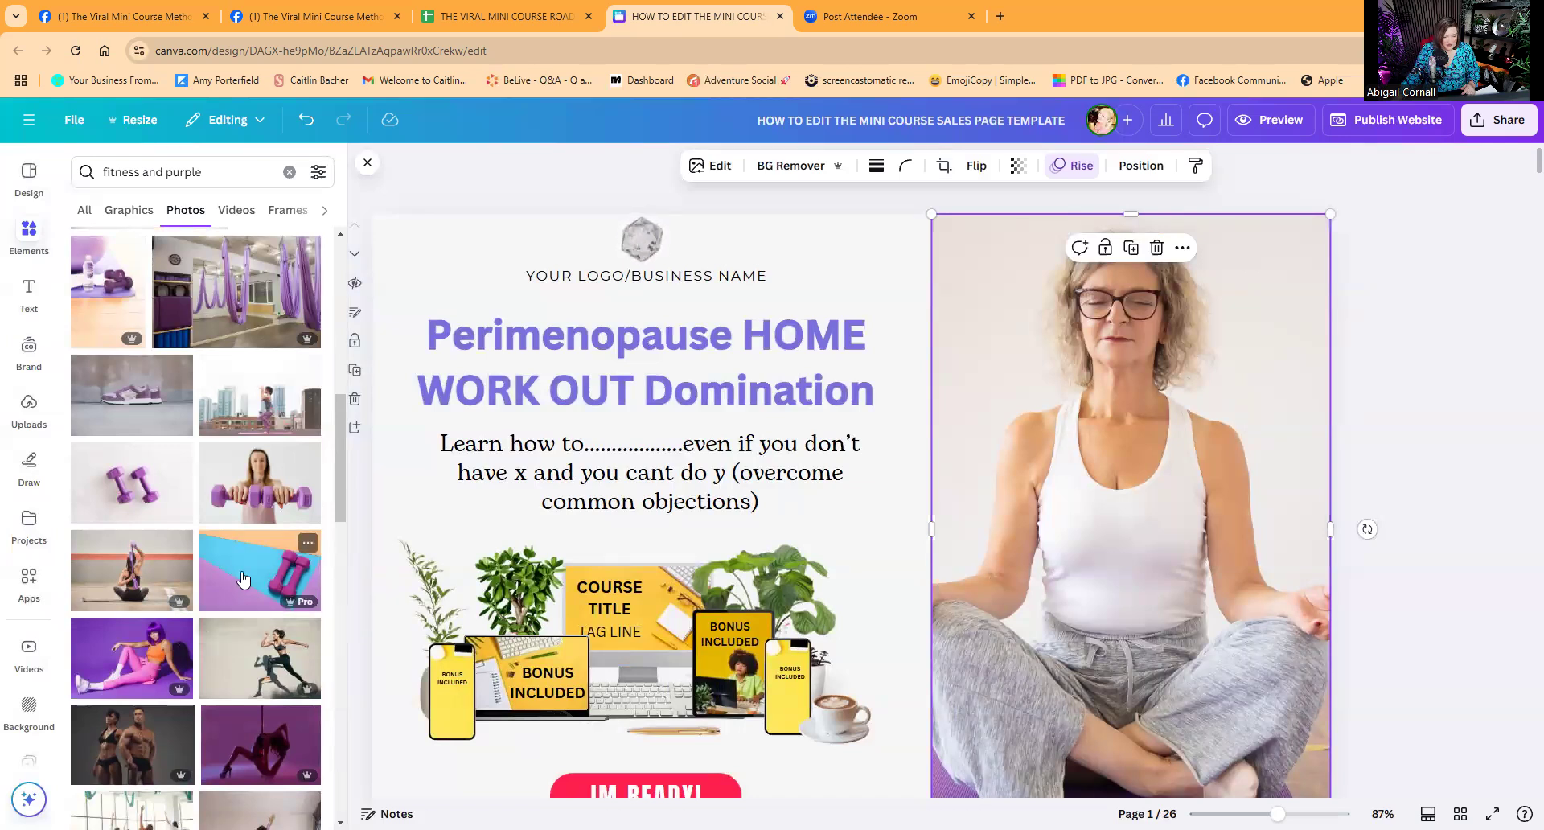
{"action": "left_click_drag", "start_coordinate": [244, 579], "coordinate": [510, 676]}
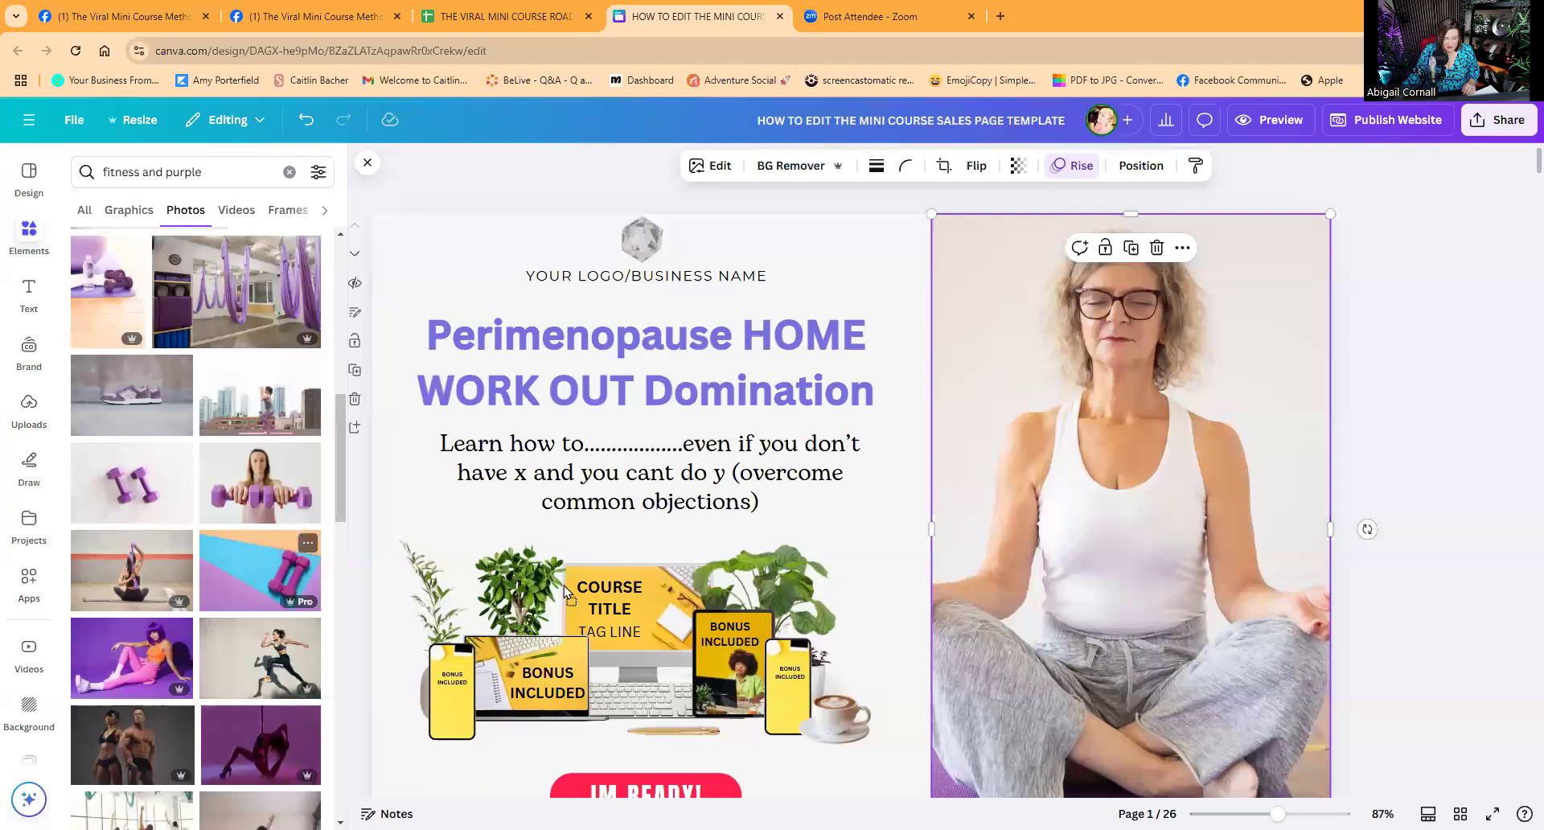
Drag the dumbbell photo onto the monitor, laptop and tablet mockups and check their screen labels.
{"action": "left_click_drag", "start_coordinate": [590, 586], "coordinate": [577, 574]}
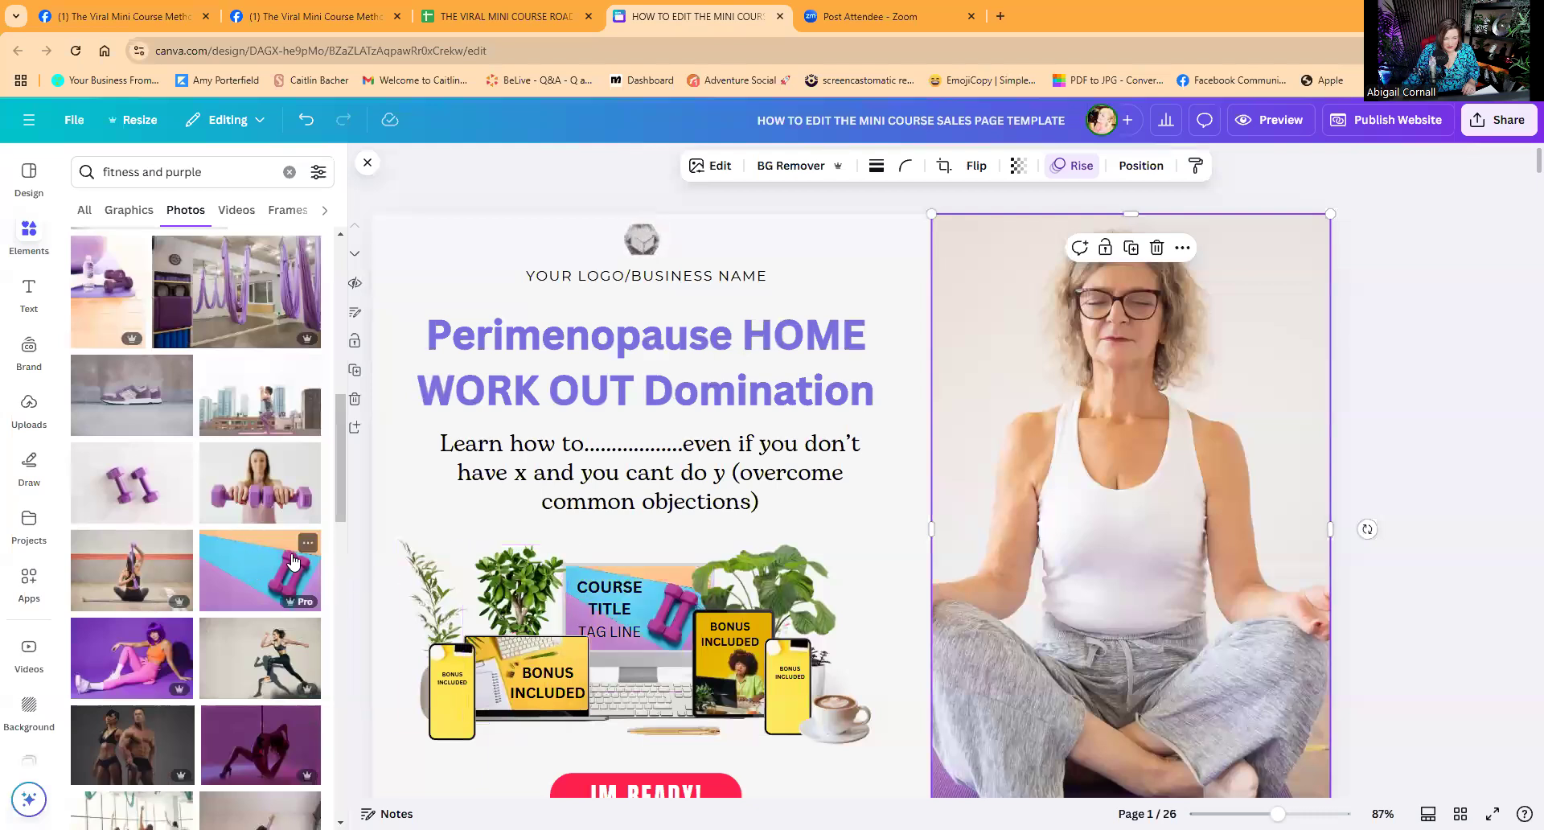
{"action": "left_click_drag", "start_coordinate": [495, 641], "coordinate": [437, 654]}
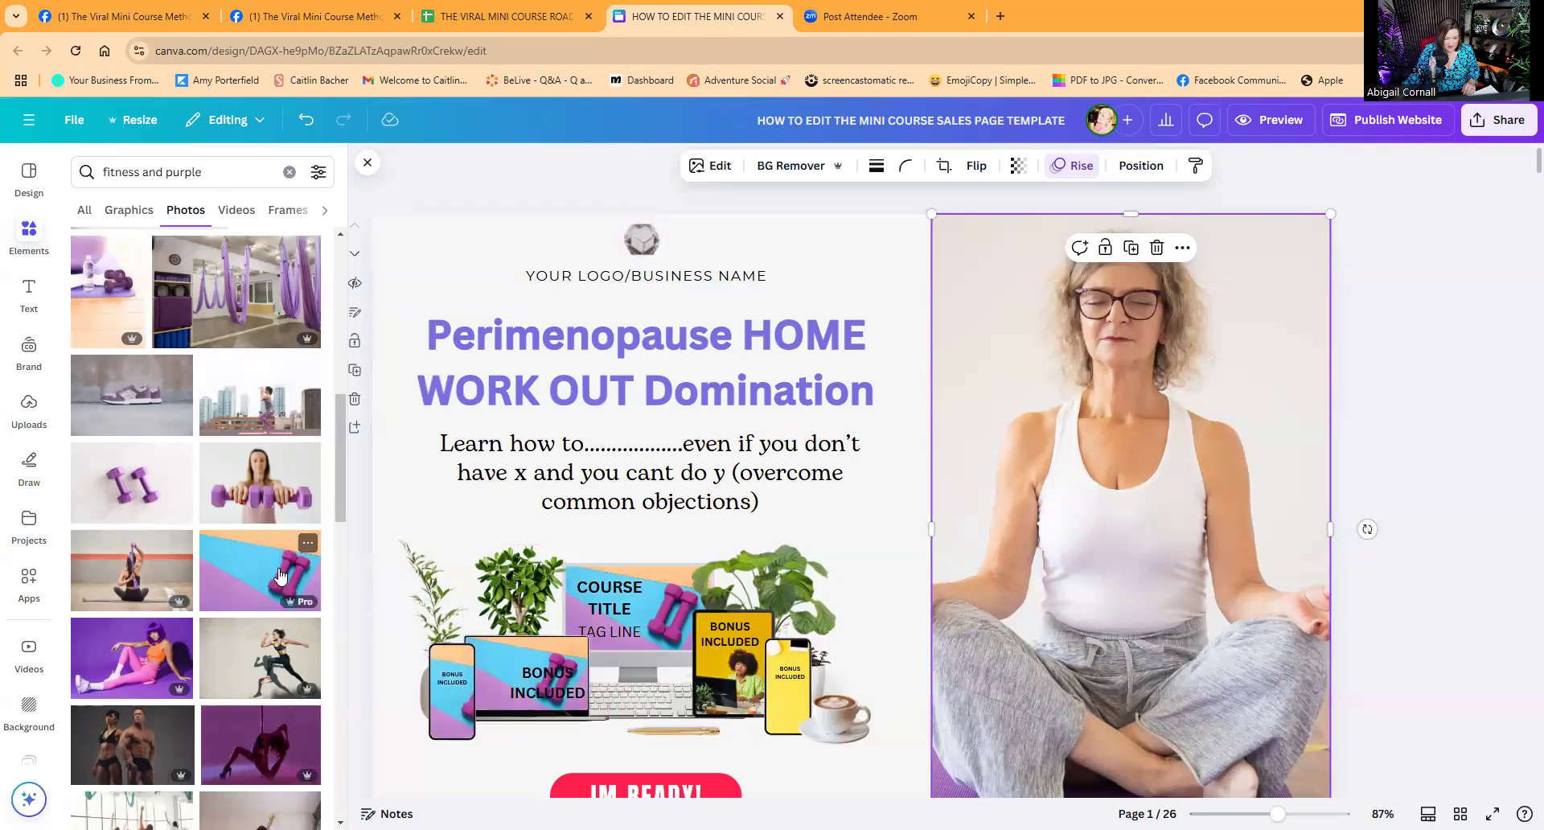
{"action": "left_click_drag", "start_coordinate": [644, 630], "coordinate": [707, 633]}
{"action": "left_click_drag", "start_coordinate": [245, 569], "coordinate": [775, 651]}
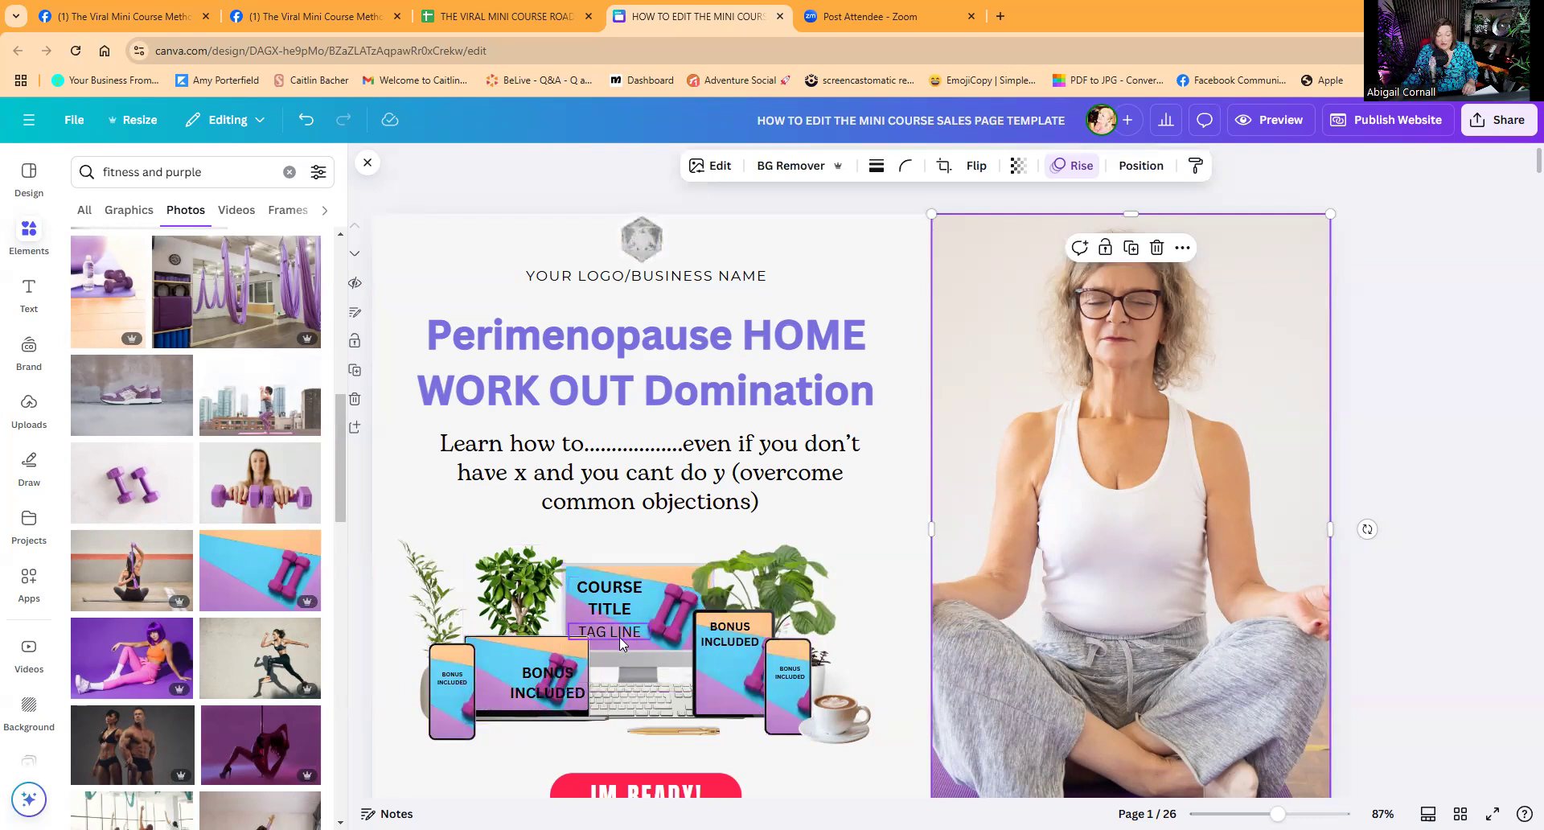
{"action": "left_click", "coordinate": [613, 600]}
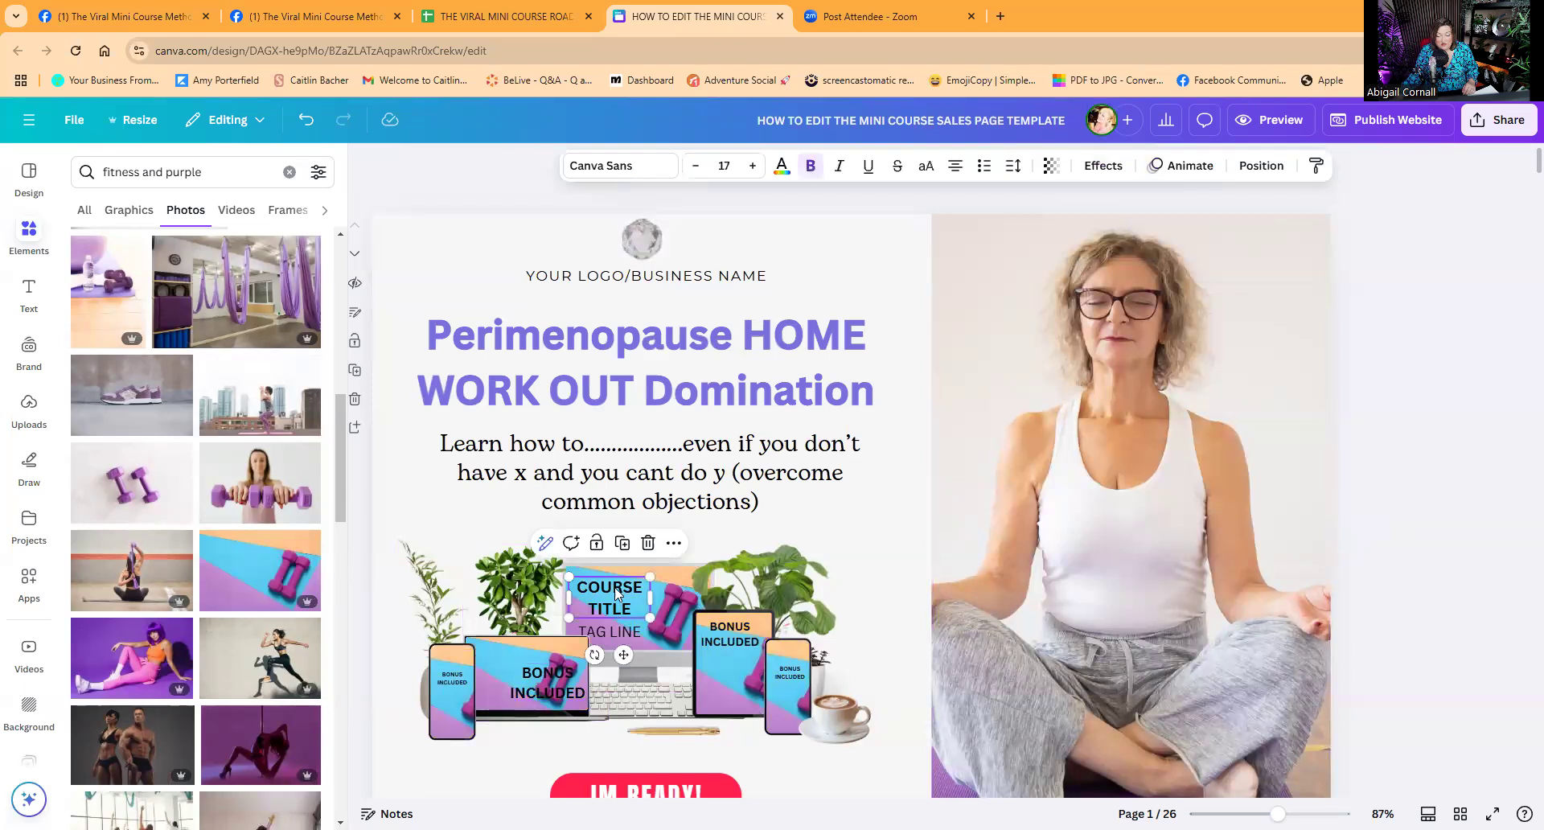
{"action": "left_click", "coordinate": [724, 637]}
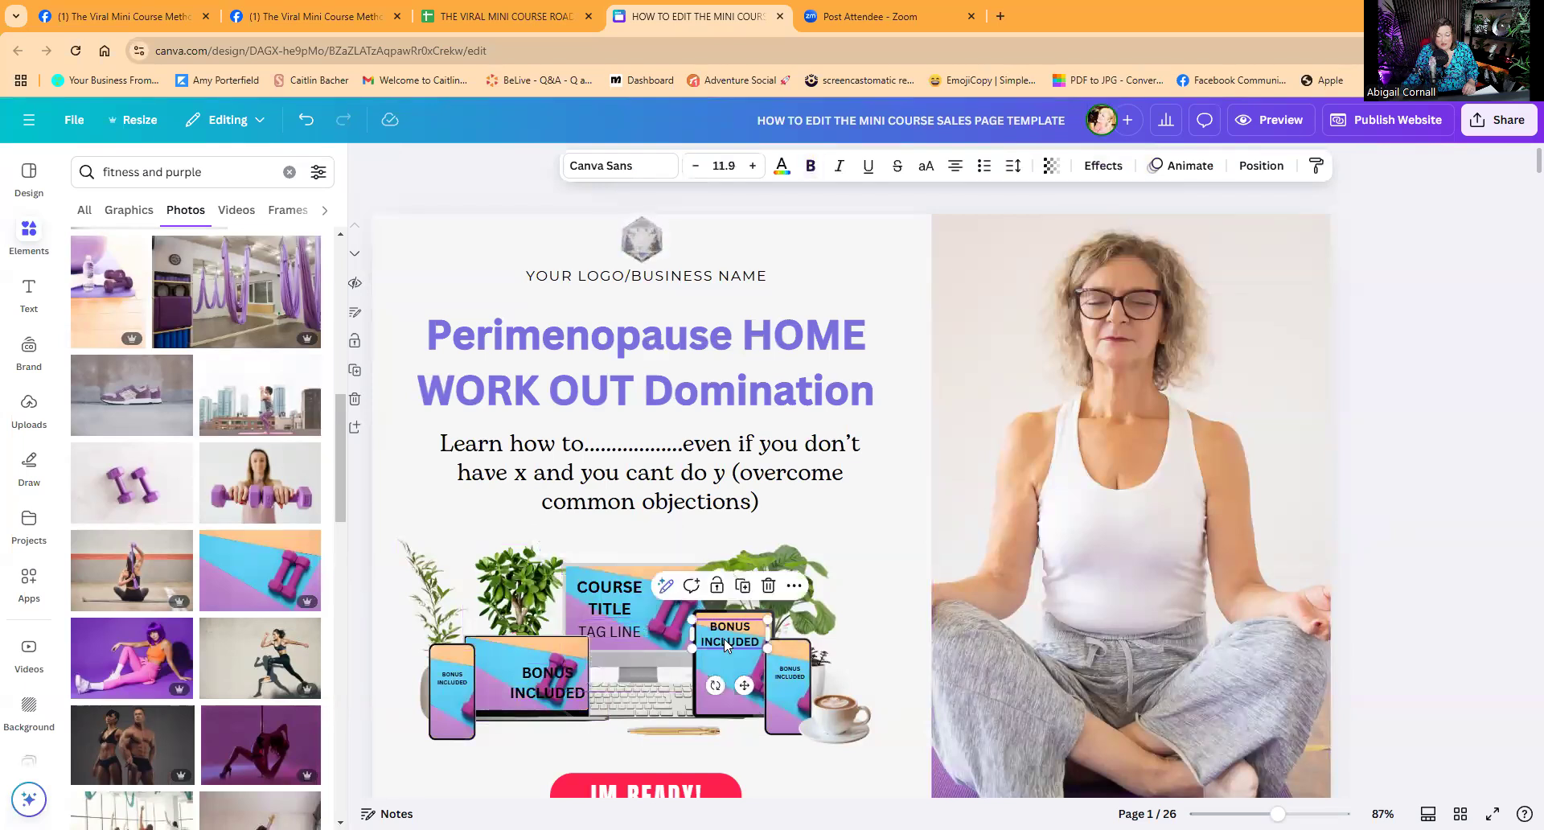
{"action": "left_click", "coordinate": [785, 671]}
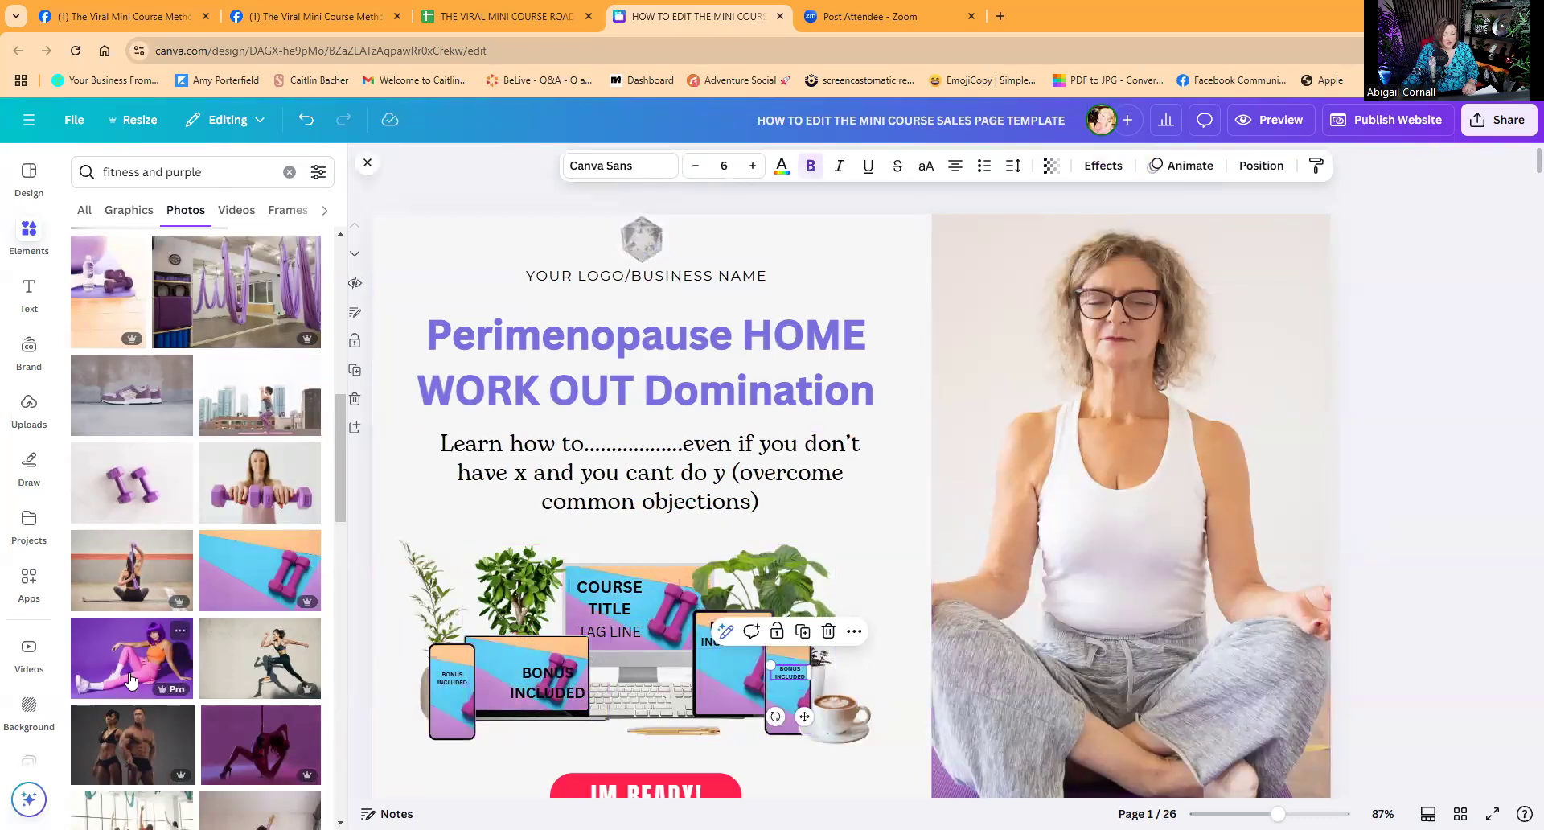
Fill the monitor, laptop, left phone and tablet screens with the dumbbells-and-sneakers photo.
{"action": "scroll", "coordinate": [131, 681], "scroll_direction": "up", "scroll_amount": 4}
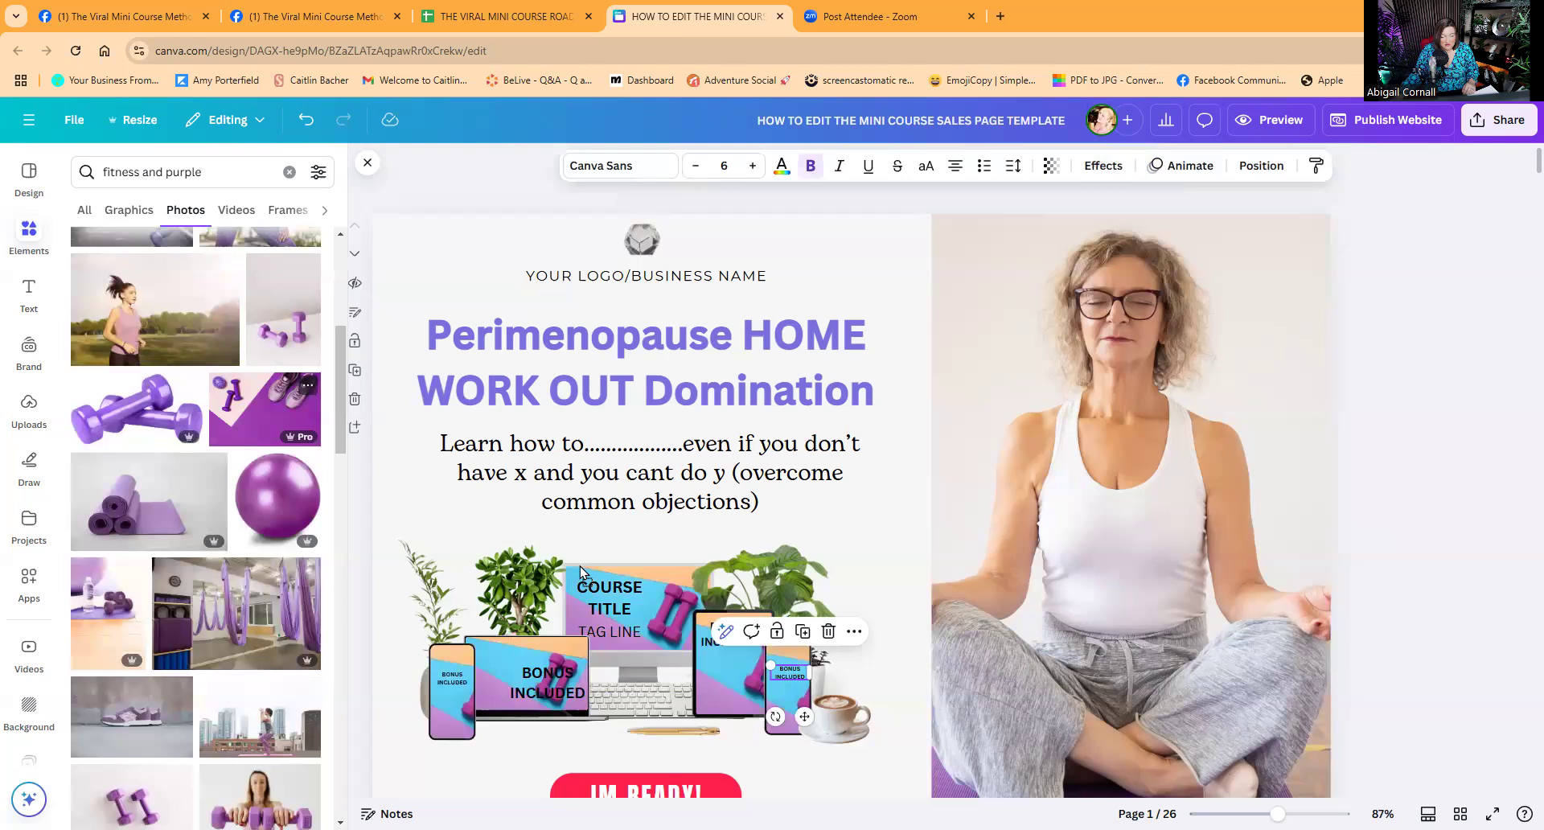
{"action": "left_click_drag", "start_coordinate": [257, 410], "coordinate": [611, 595]}
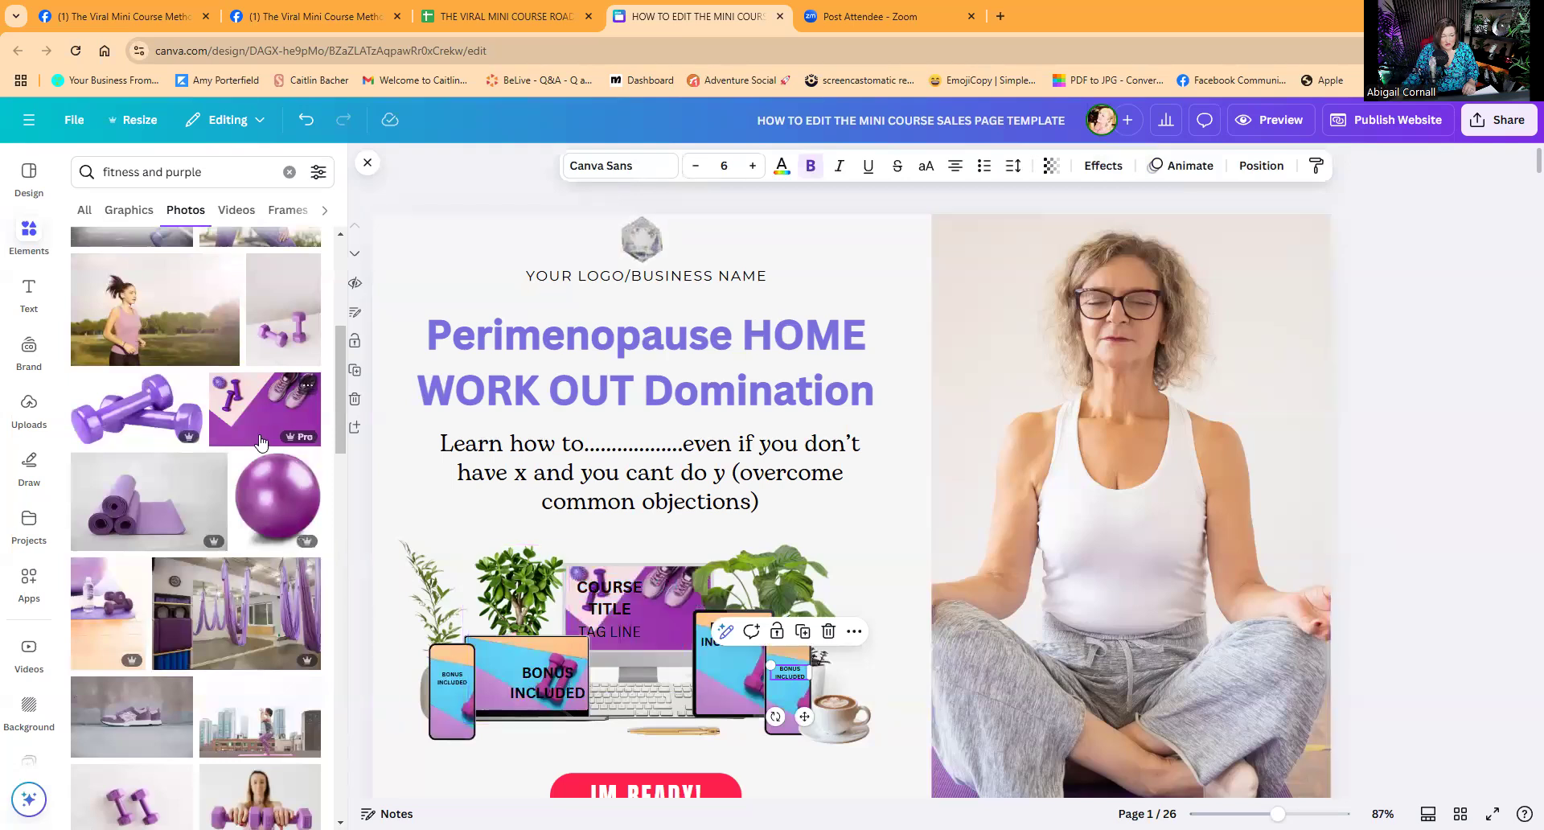
{"action": "left_click_drag", "start_coordinate": [474, 624], "coordinate": [502, 663]}
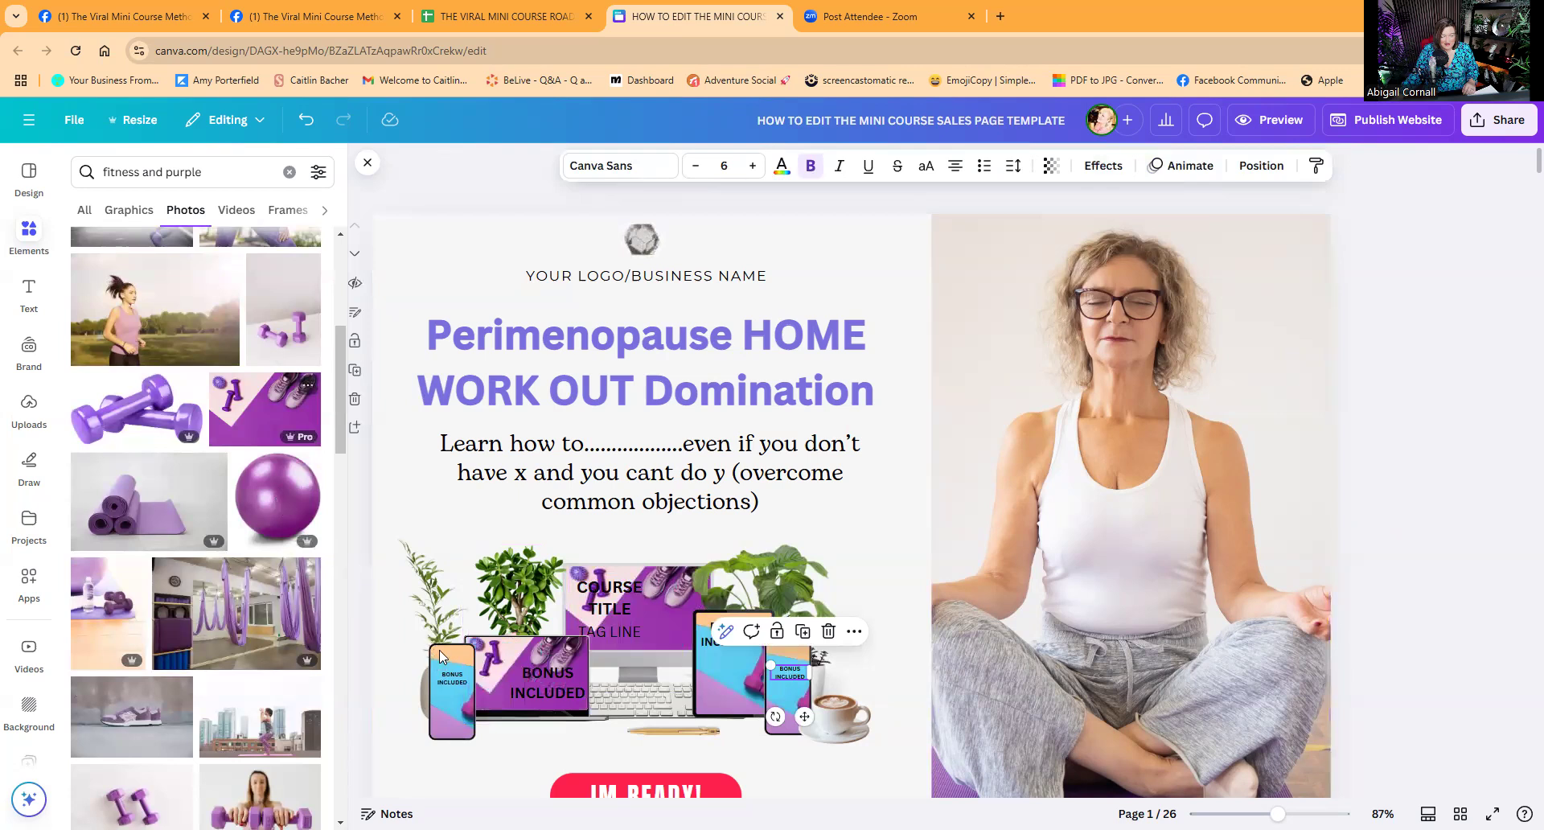
{"action": "left_click_drag", "start_coordinate": [440, 657], "coordinate": [444, 667]}
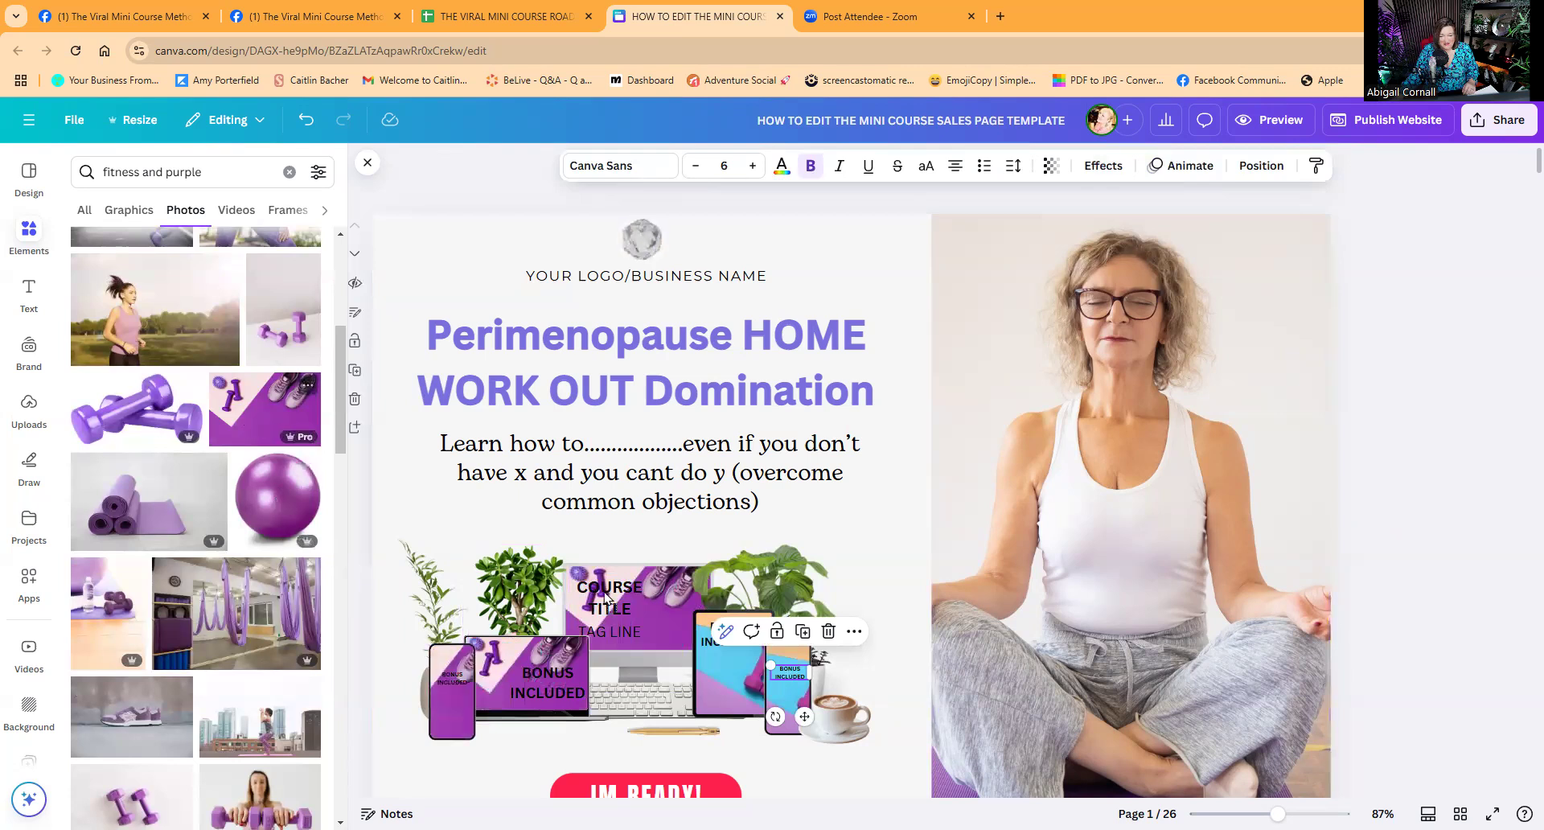
{"action": "left_click_drag", "start_coordinate": [701, 619], "coordinate": [784, 671]}
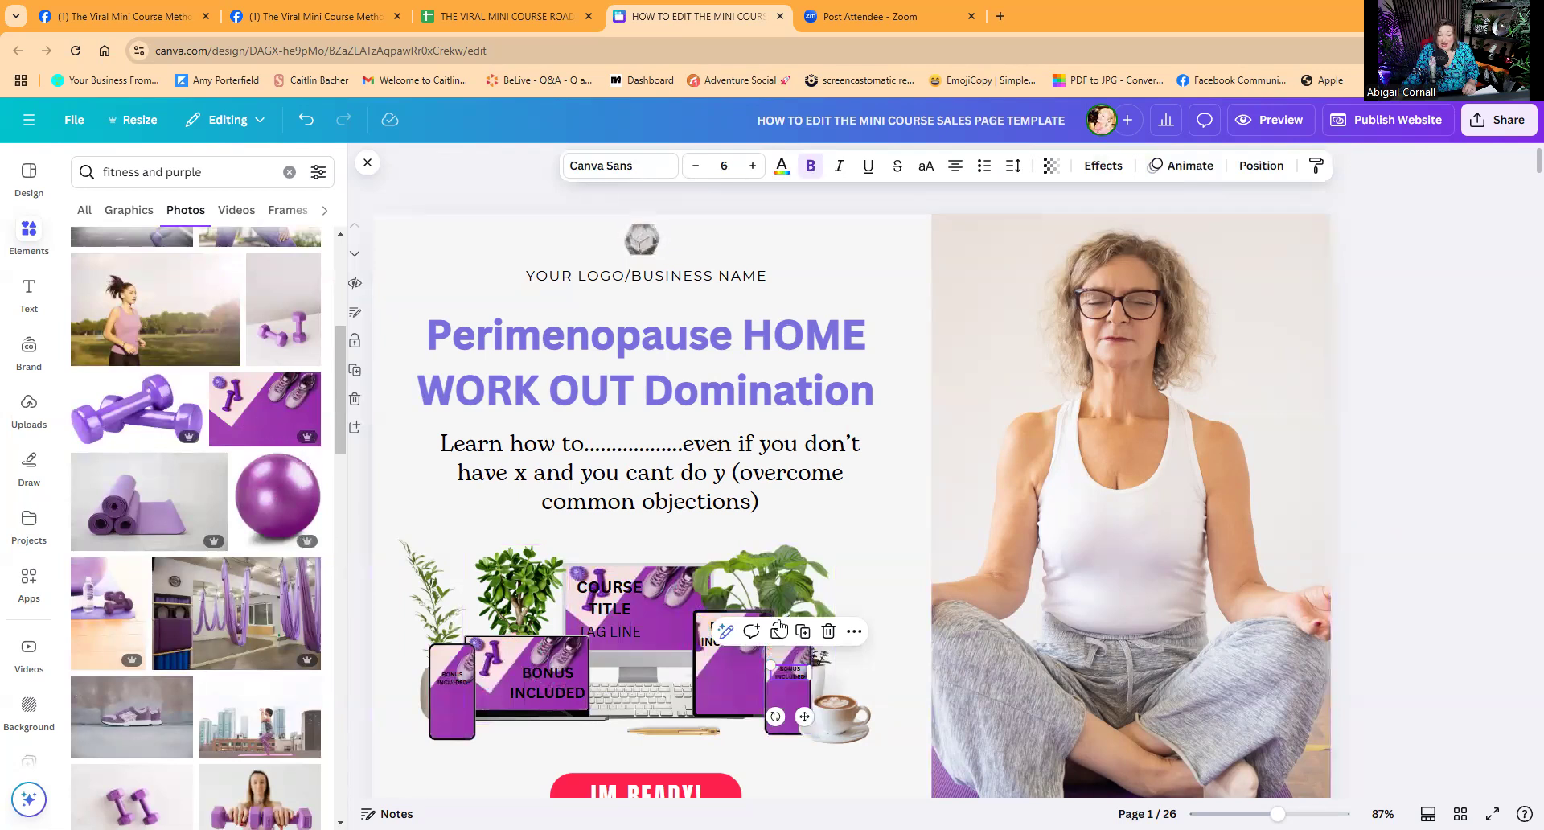
Set the headline text to a new purple, #9B36AE, sampled from the phone mockup.
{"action": "left_click", "coordinate": [647, 378]}
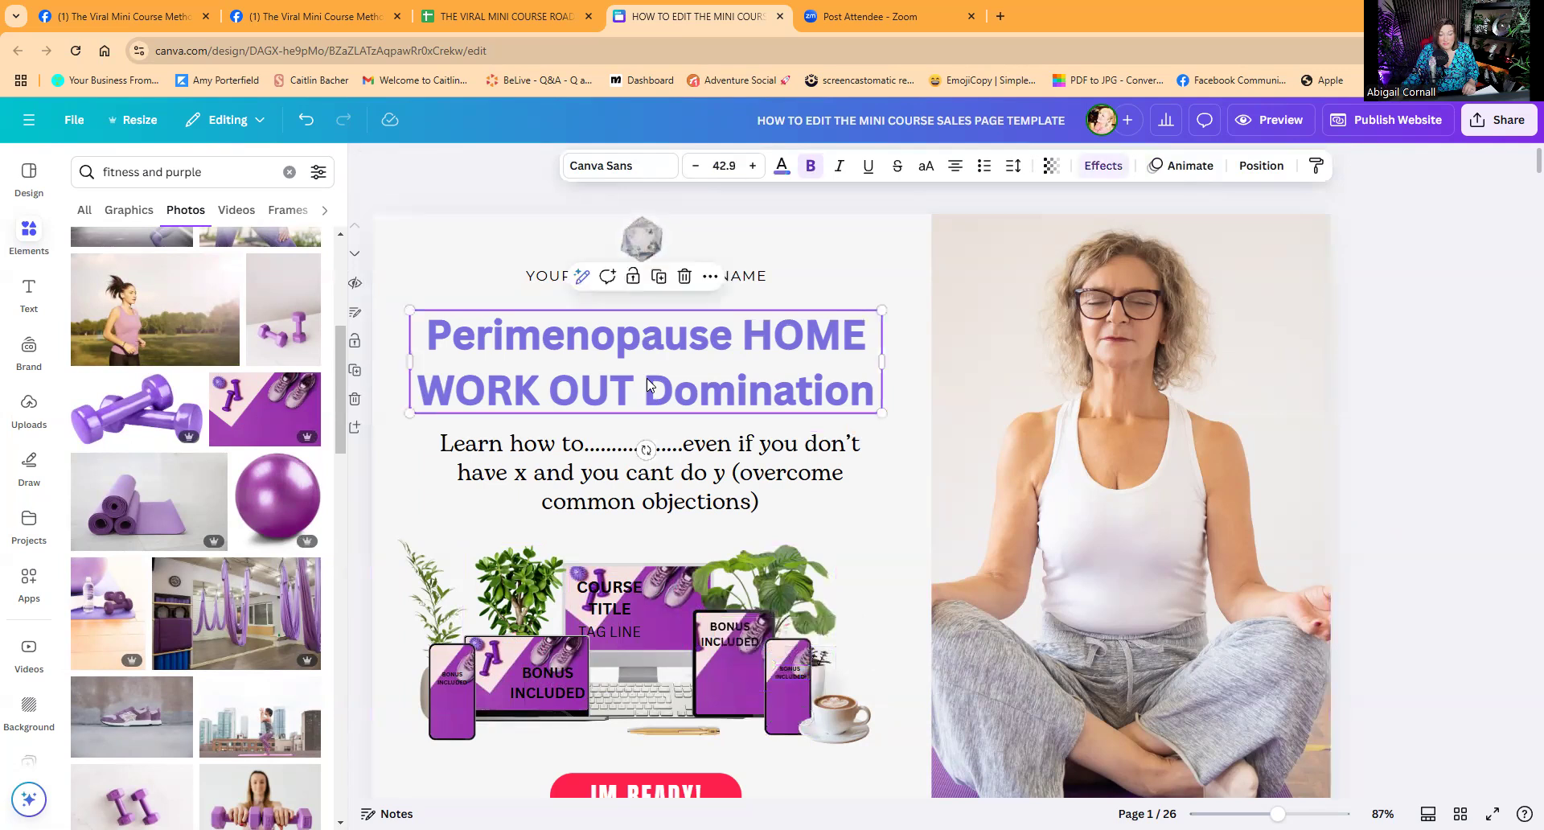
{"action": "left_click", "coordinate": [780, 166]}
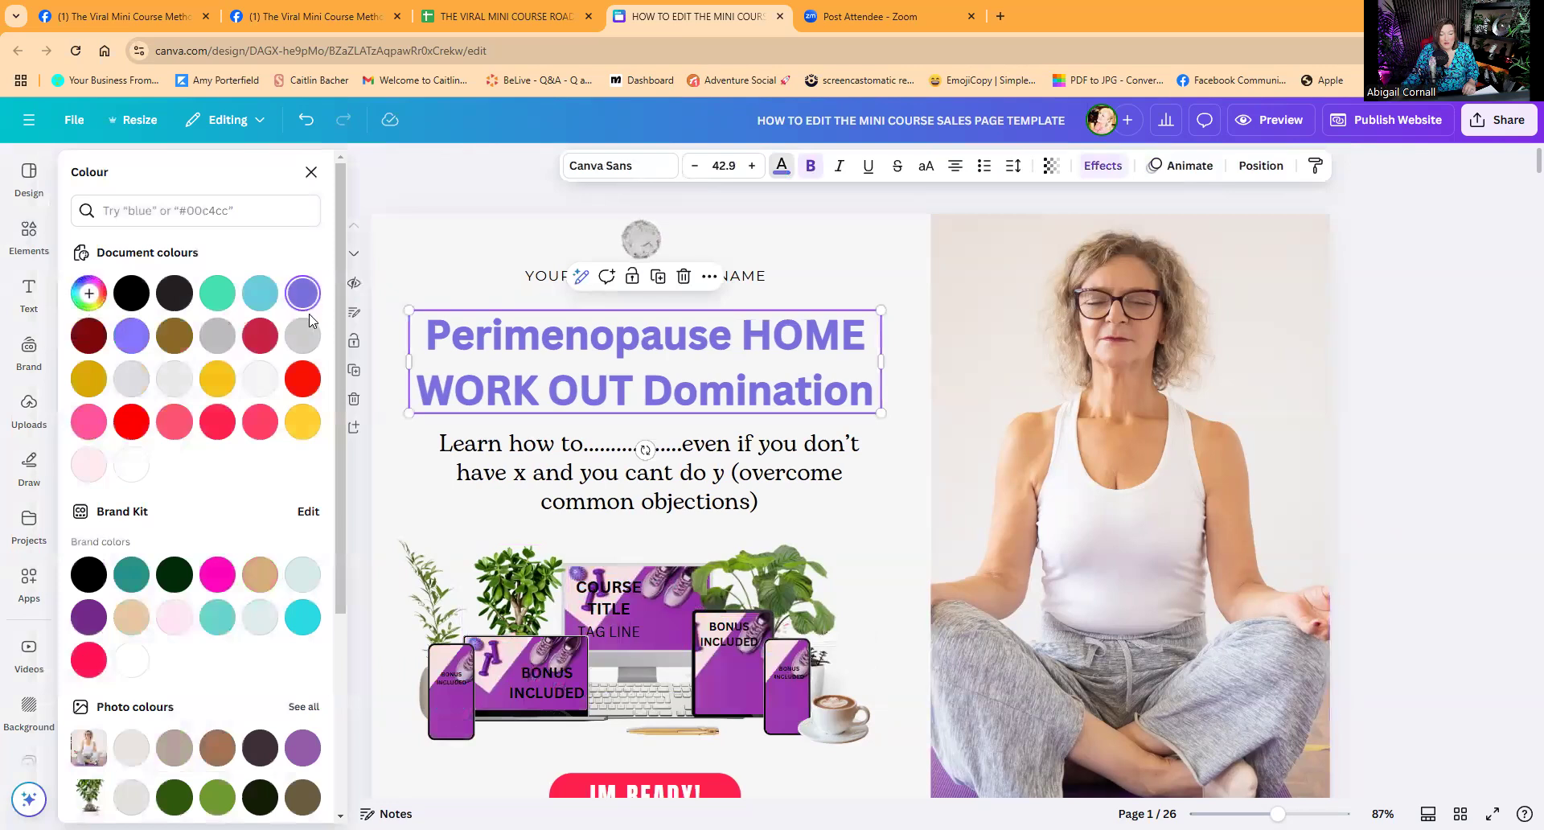
{"action": "left_click", "coordinate": [90, 296]}
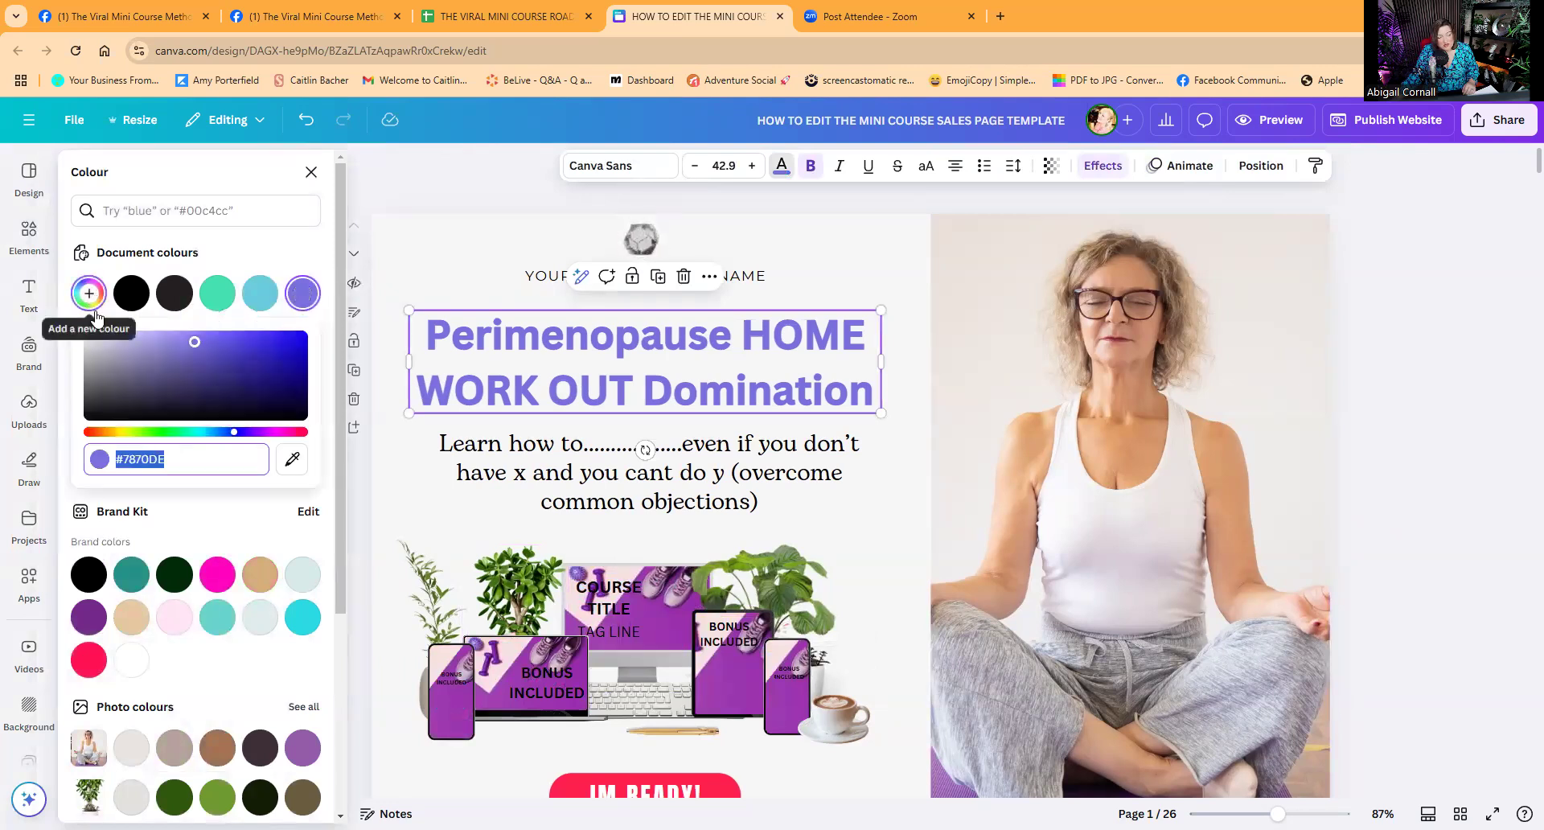
{"action": "left_click", "coordinate": [291, 464]}
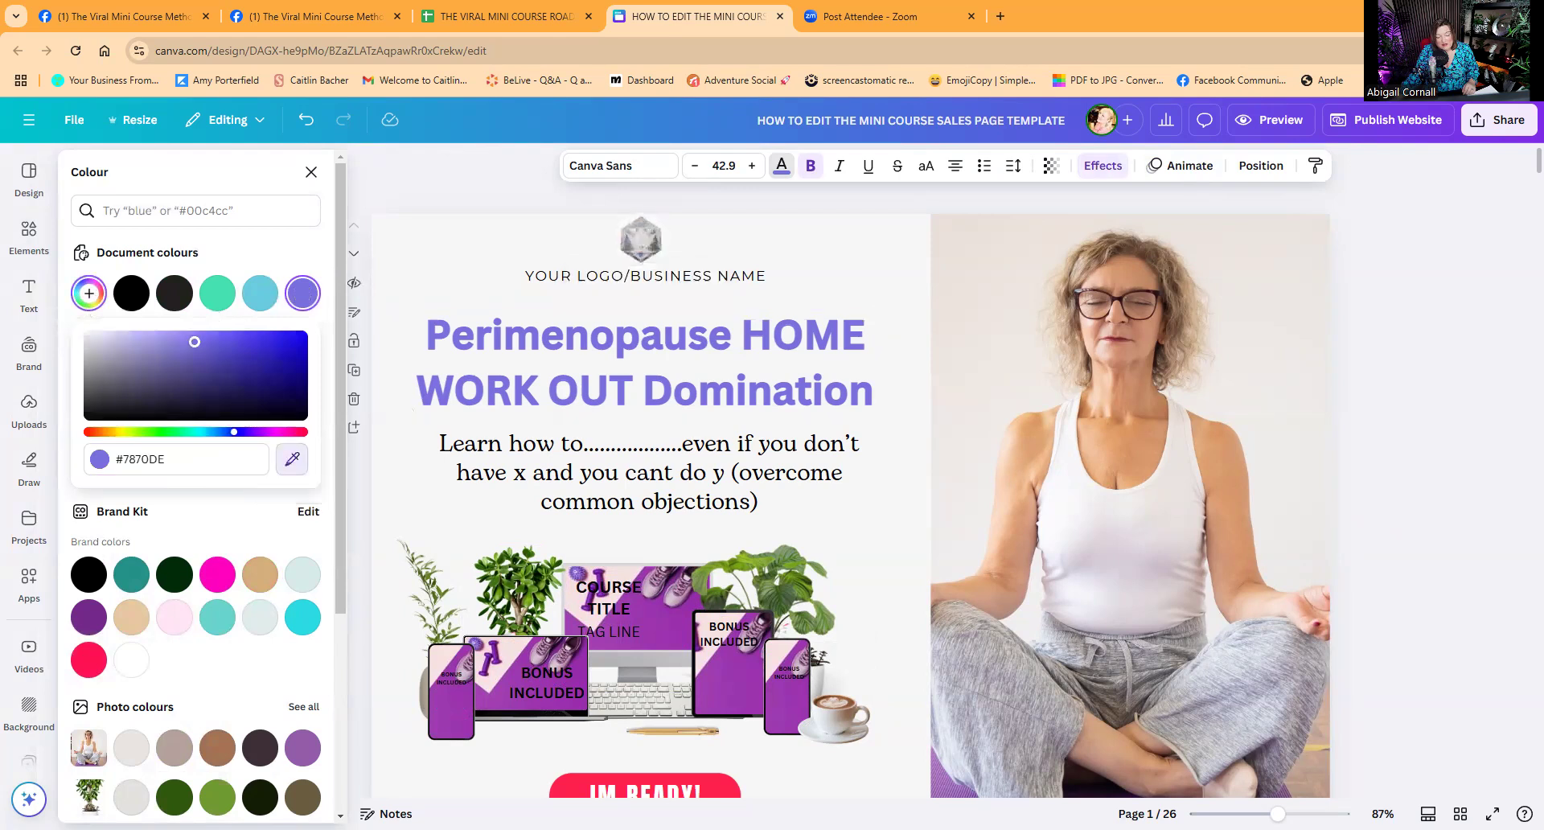
{"action": "left_click", "coordinate": [450, 702]}
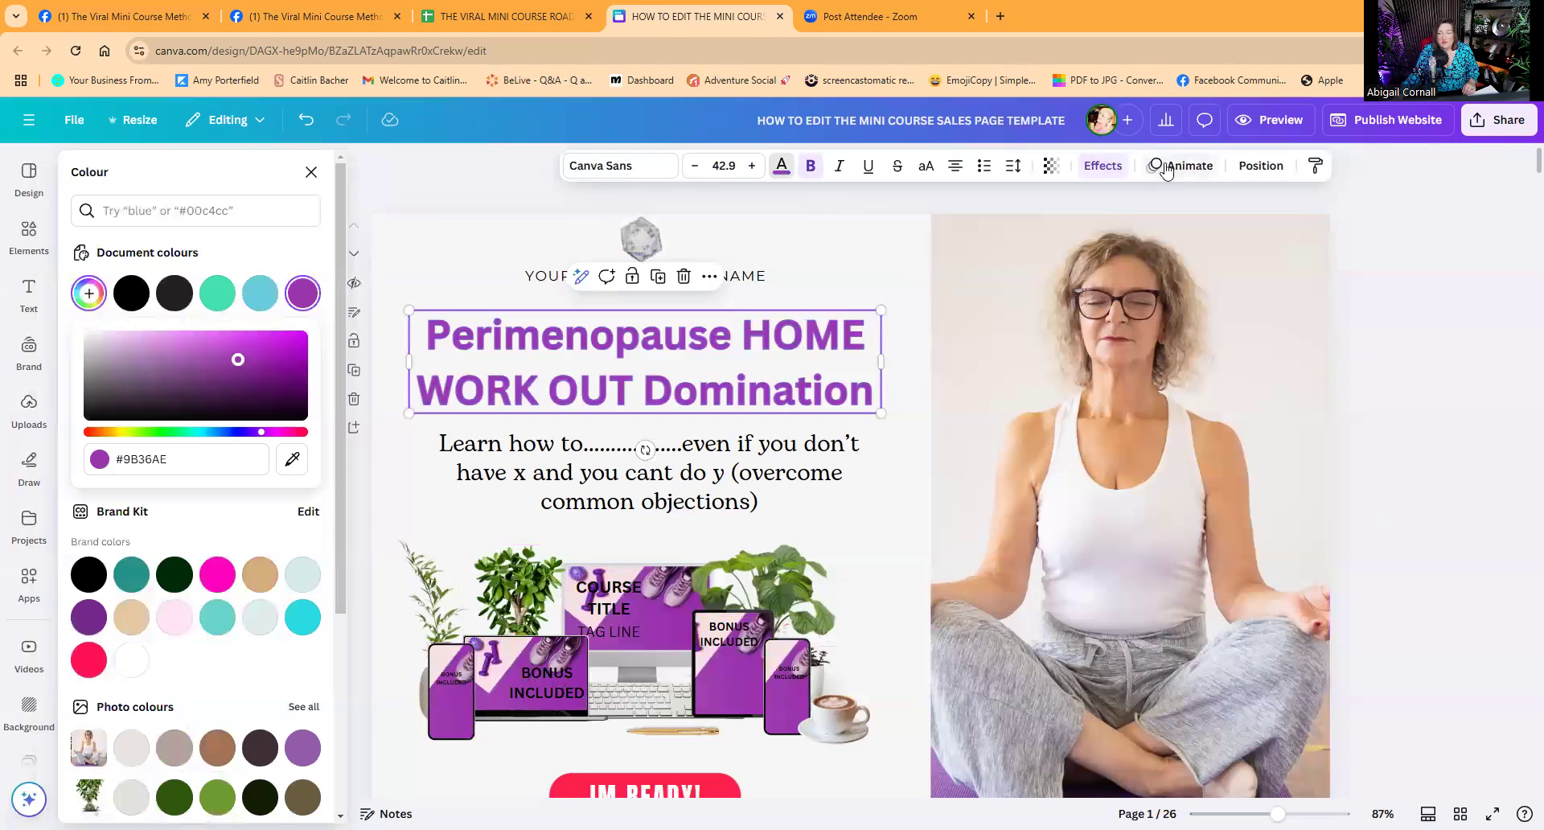
Change the headline's outline colour to the darker purple.
{"action": "left_click", "coordinate": [1113, 167]}
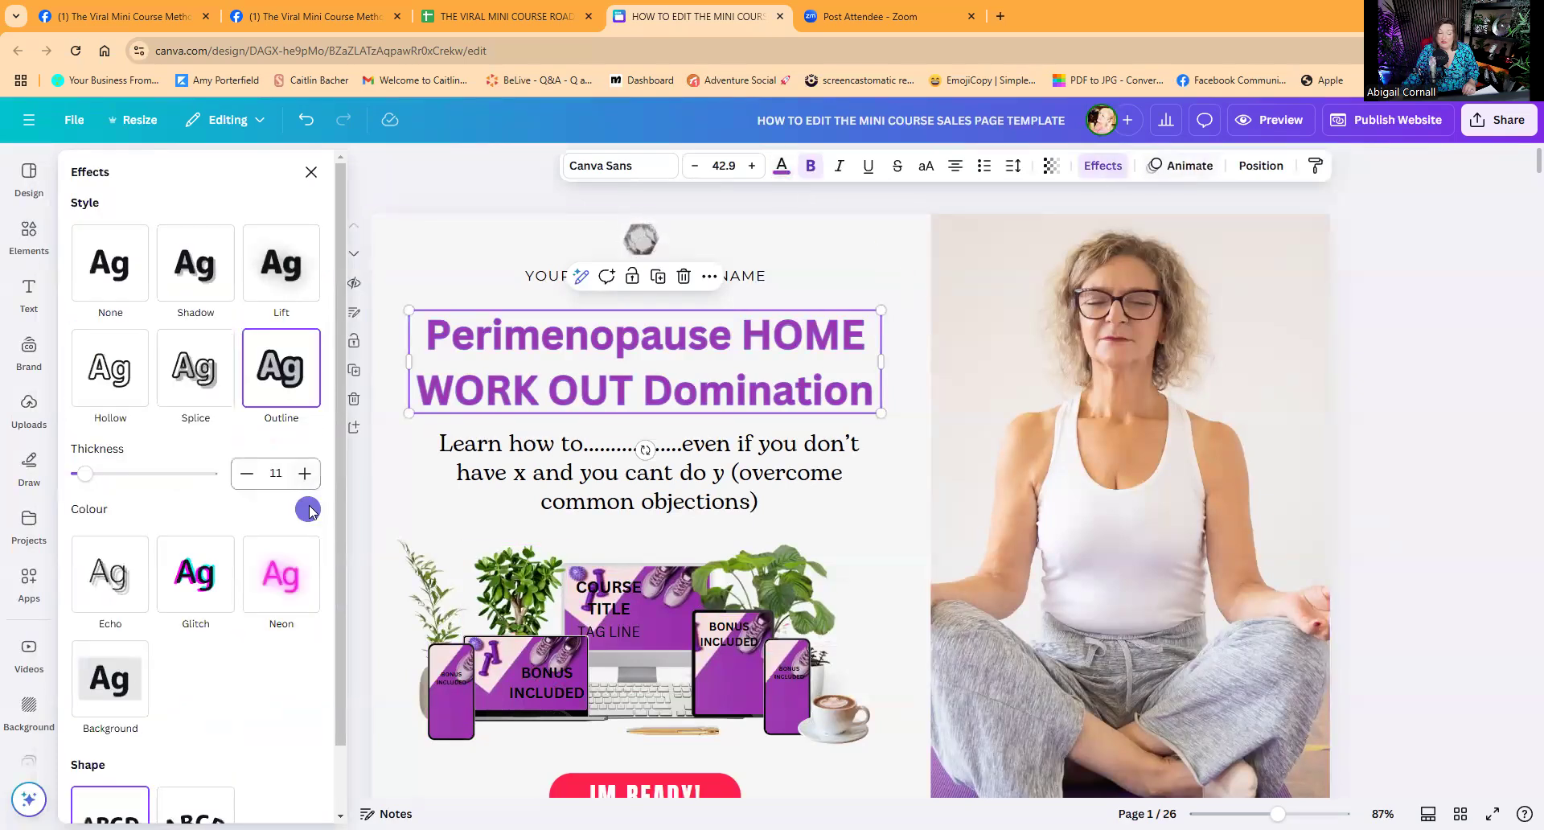
{"action": "left_click", "coordinate": [308, 511]}
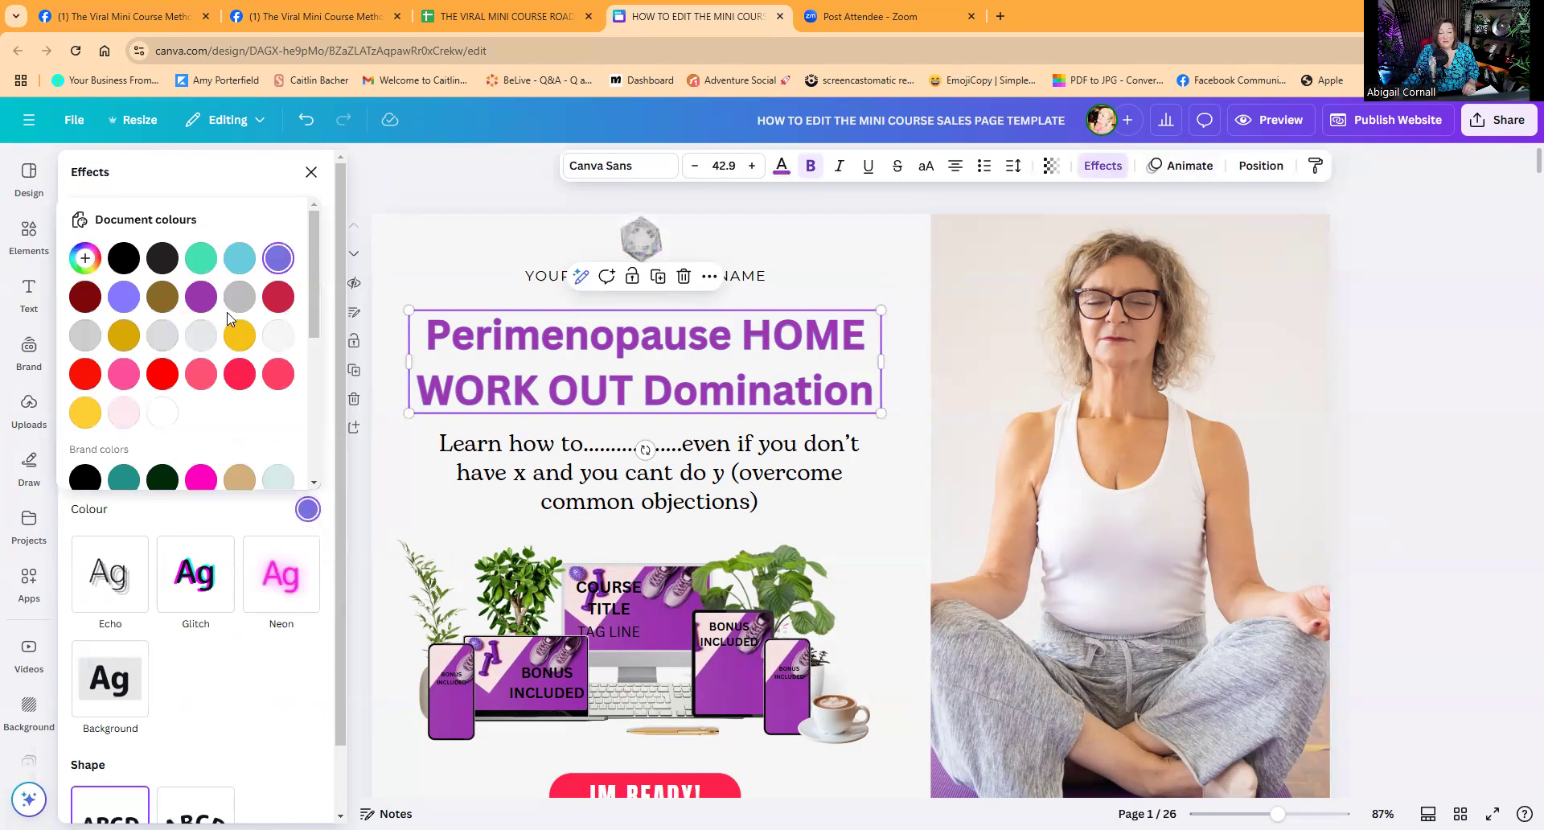
{"action": "left_click", "coordinate": [201, 295]}
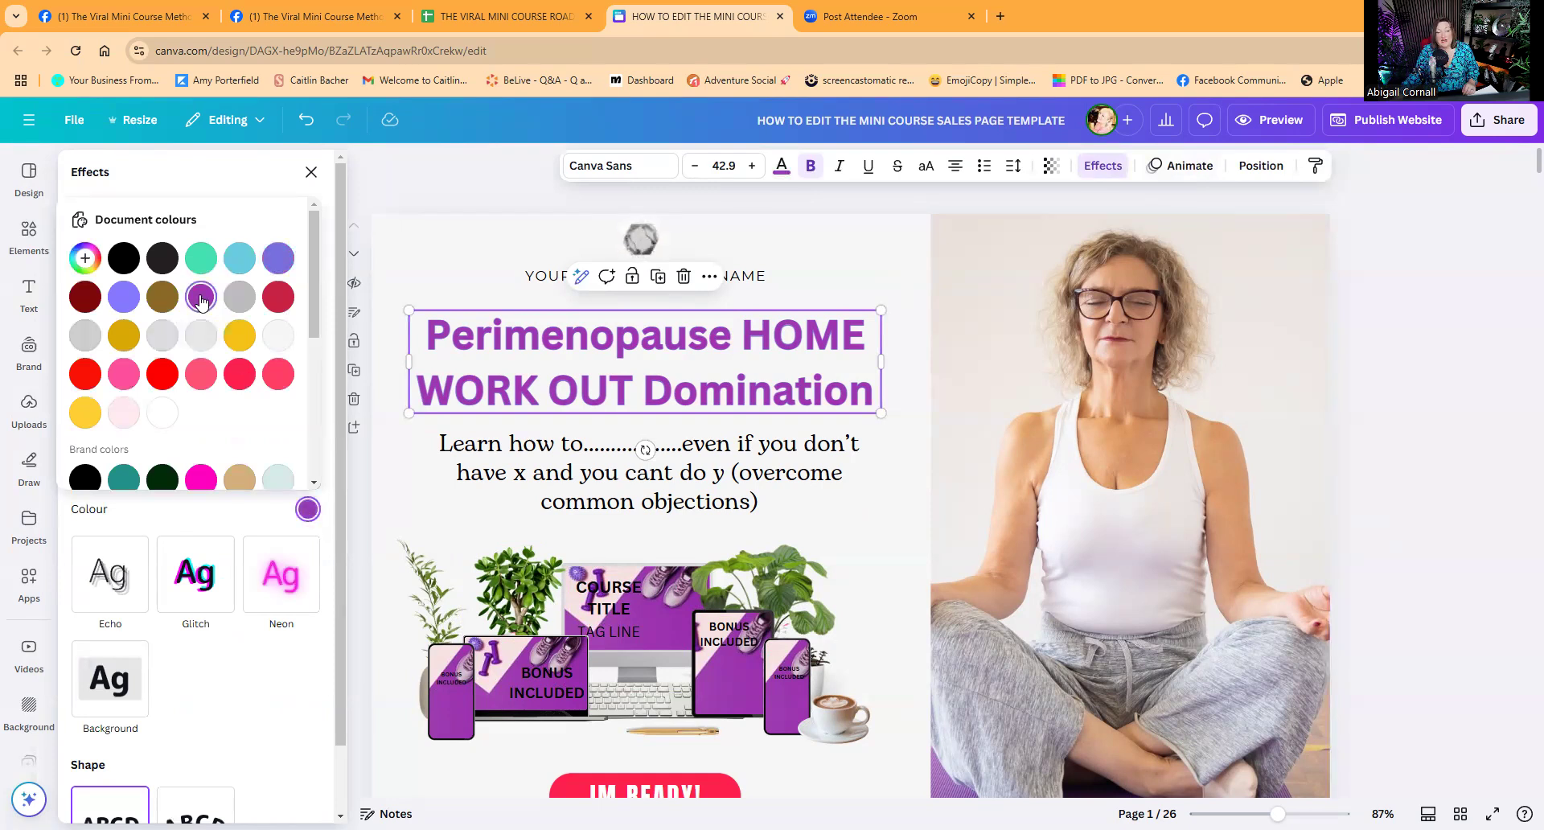
{"action": "left_click", "coordinate": [432, 255]}
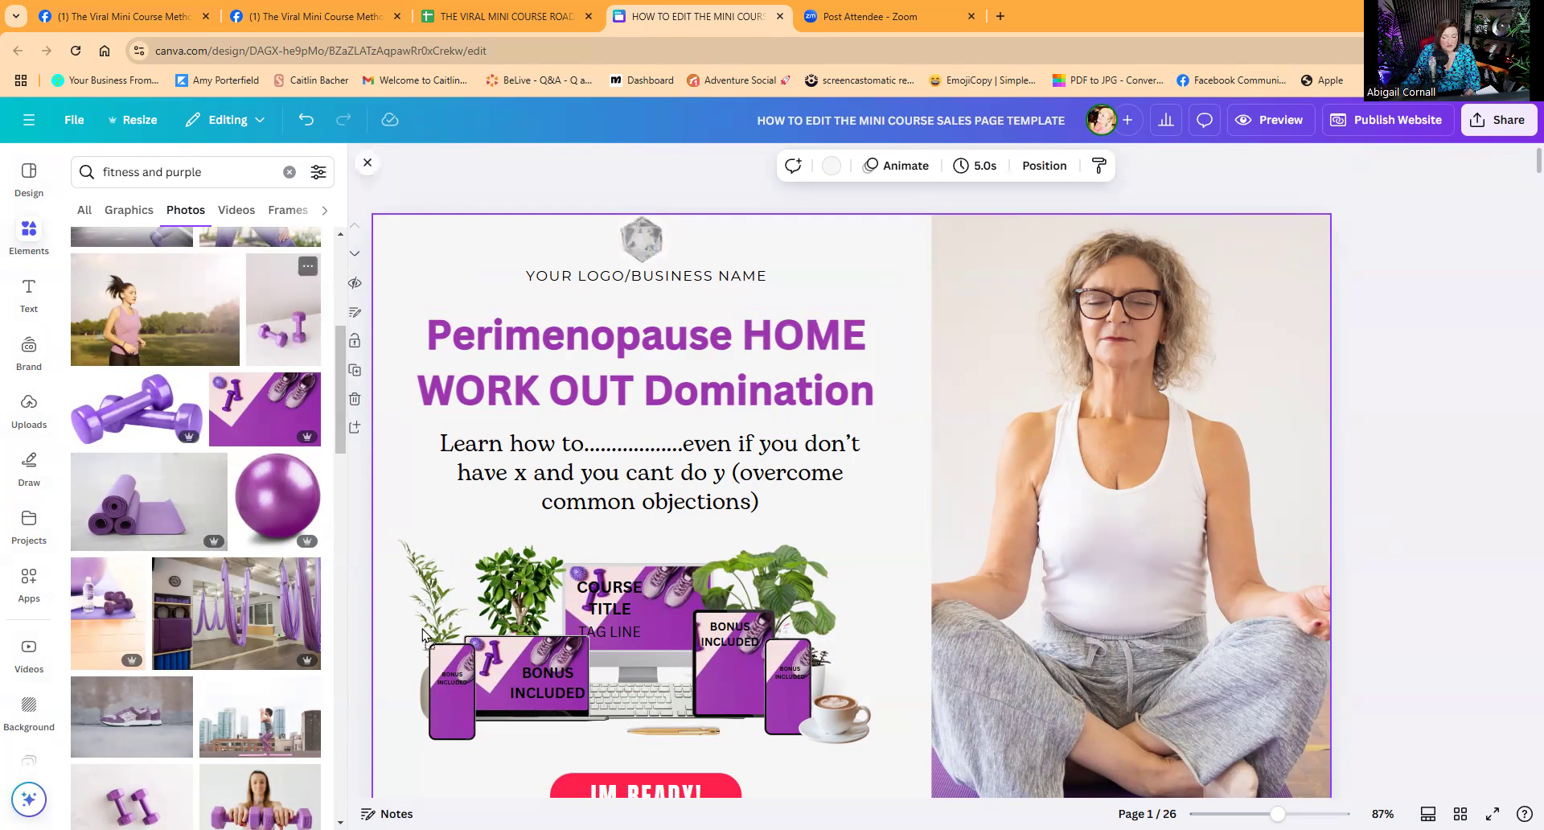
Put the dumbbells photo on the right phone, then replace the business-name placeholder with the coach's fitness business name.
{"action": "left_click_drag", "start_coordinate": [437, 689], "coordinate": [431, 718]}
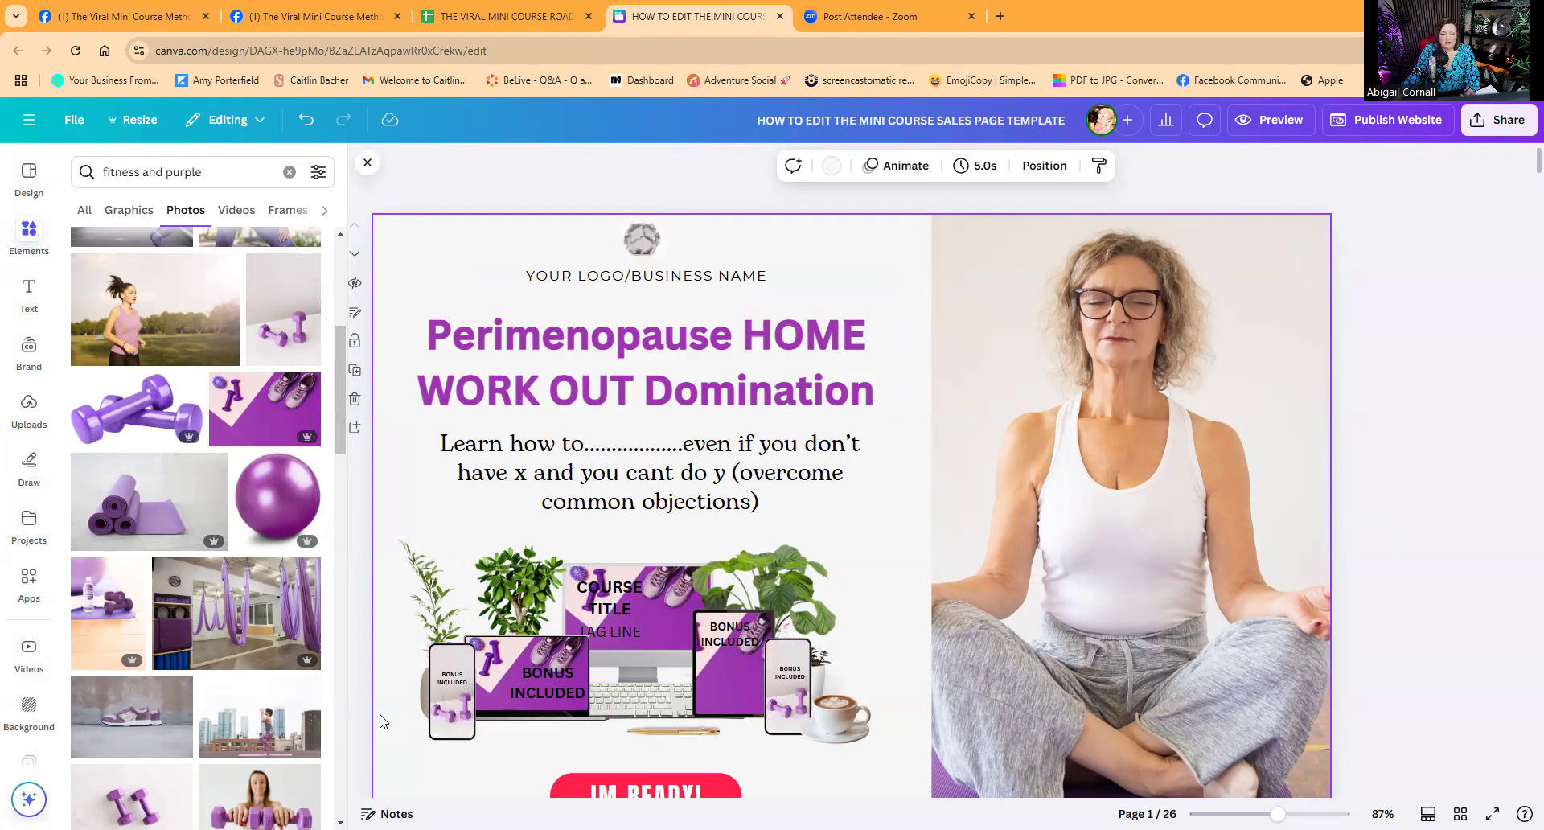
{"action": "left_click", "coordinate": [649, 278]}
{"action": "left_click", "coordinate": [650, 277]}
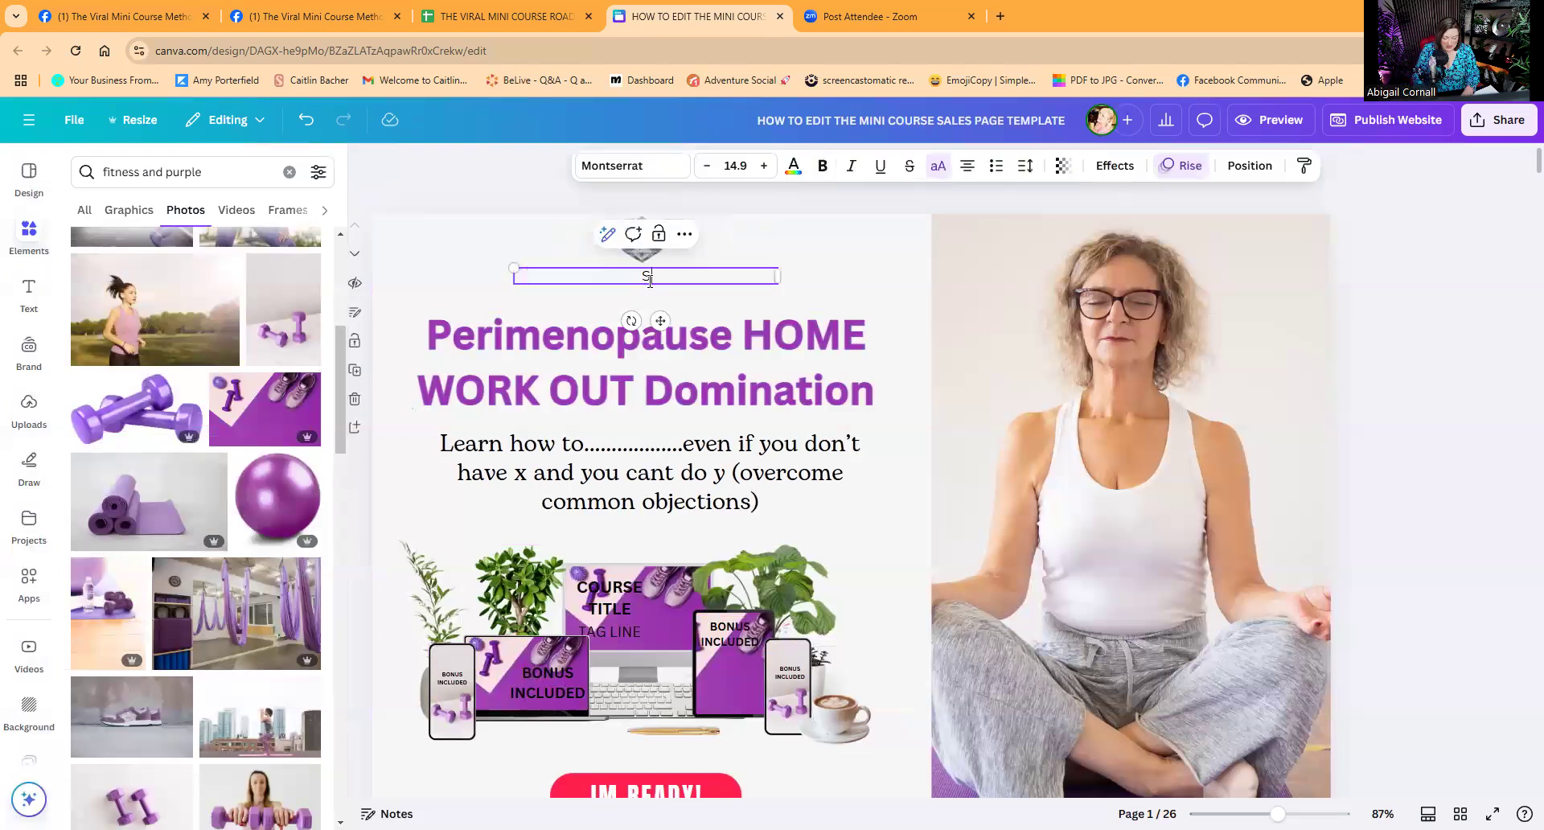
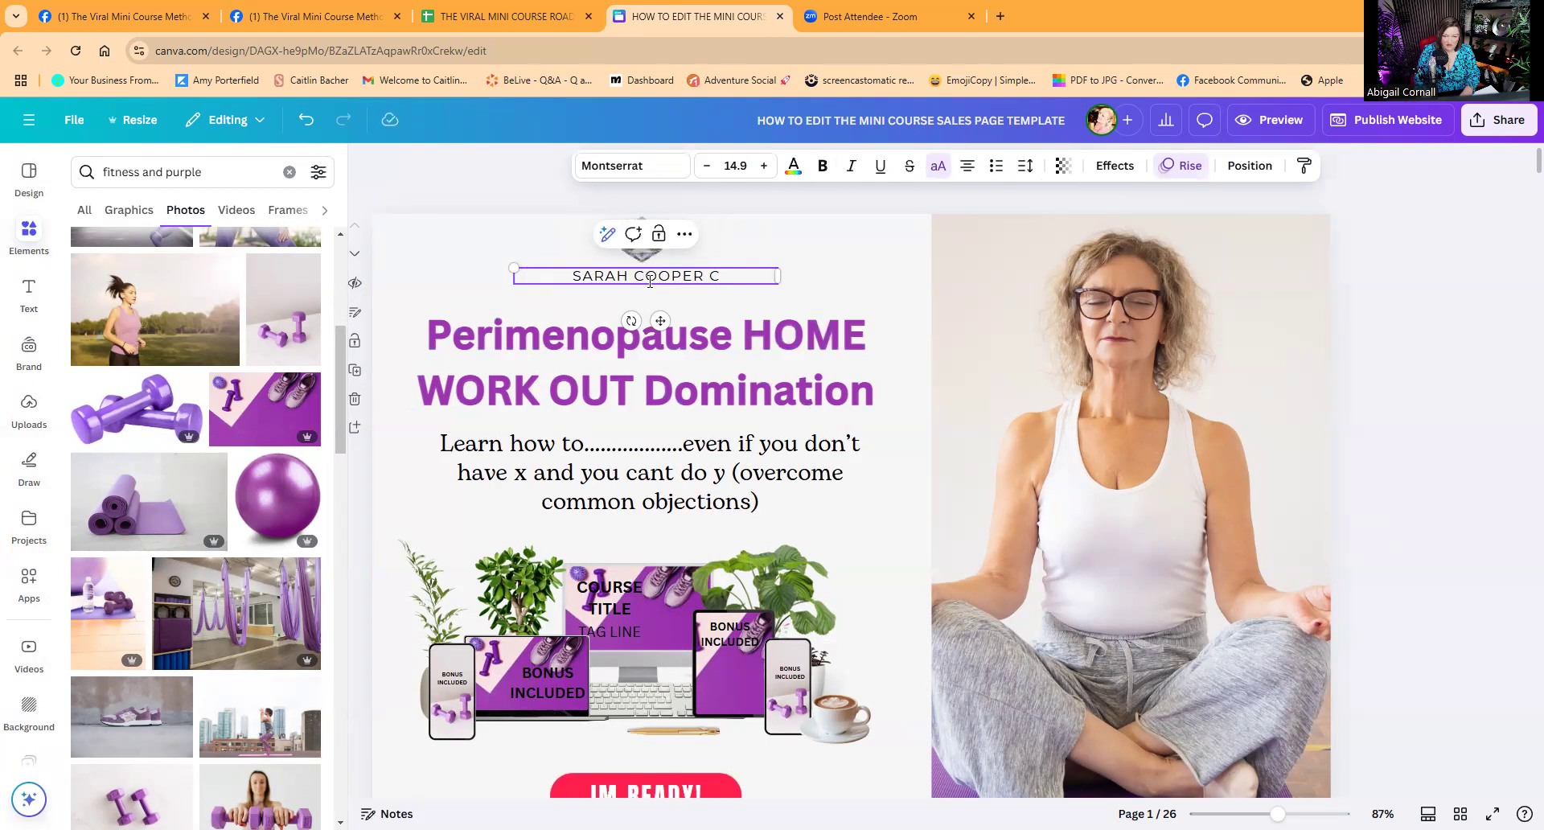
{"action": "type", "text": "FITNESS"}
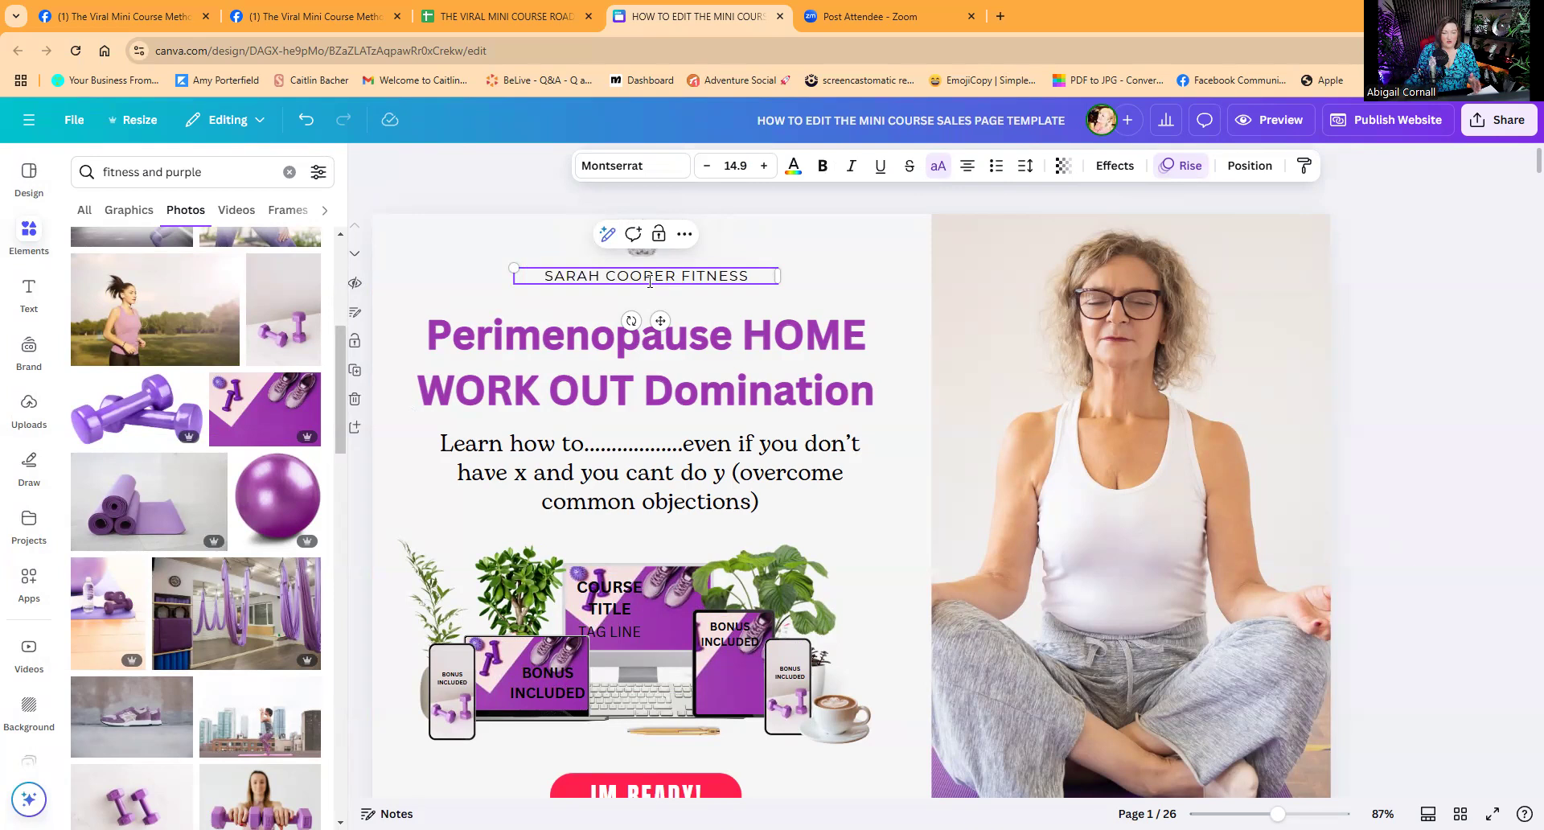
Delete the grey placeholder logo above the business name.
{"action": "left_click", "coordinate": [586, 218]}
{"action": "left_click", "coordinate": [641, 241]}
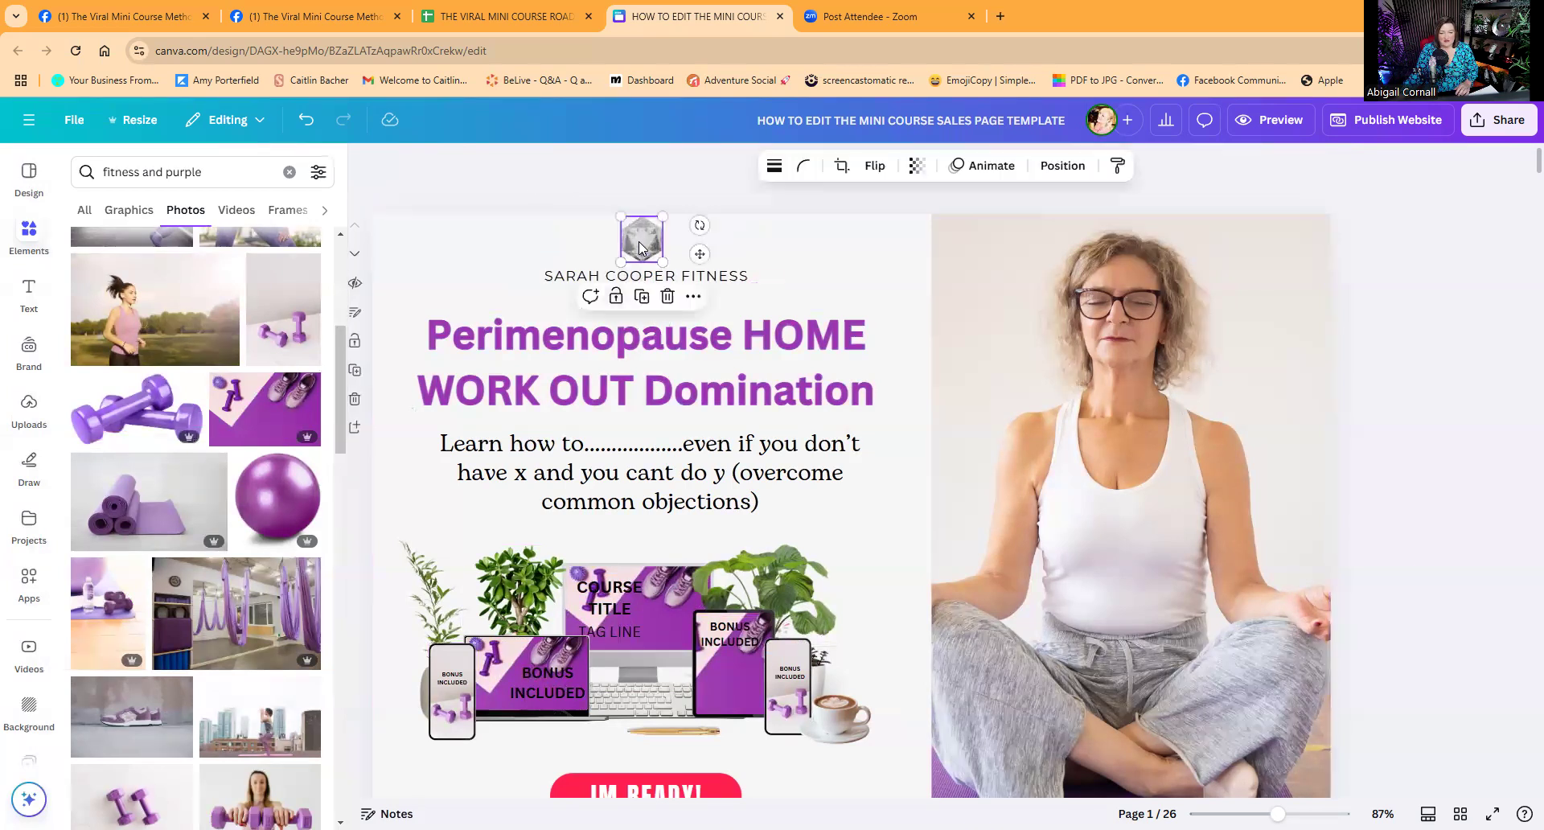
{"action": "key", "text": "Delete"}
Search Elements for a dumbbell and add the dumbbell graphic to the page.
{"action": "left_click", "coordinate": [78, 172]}
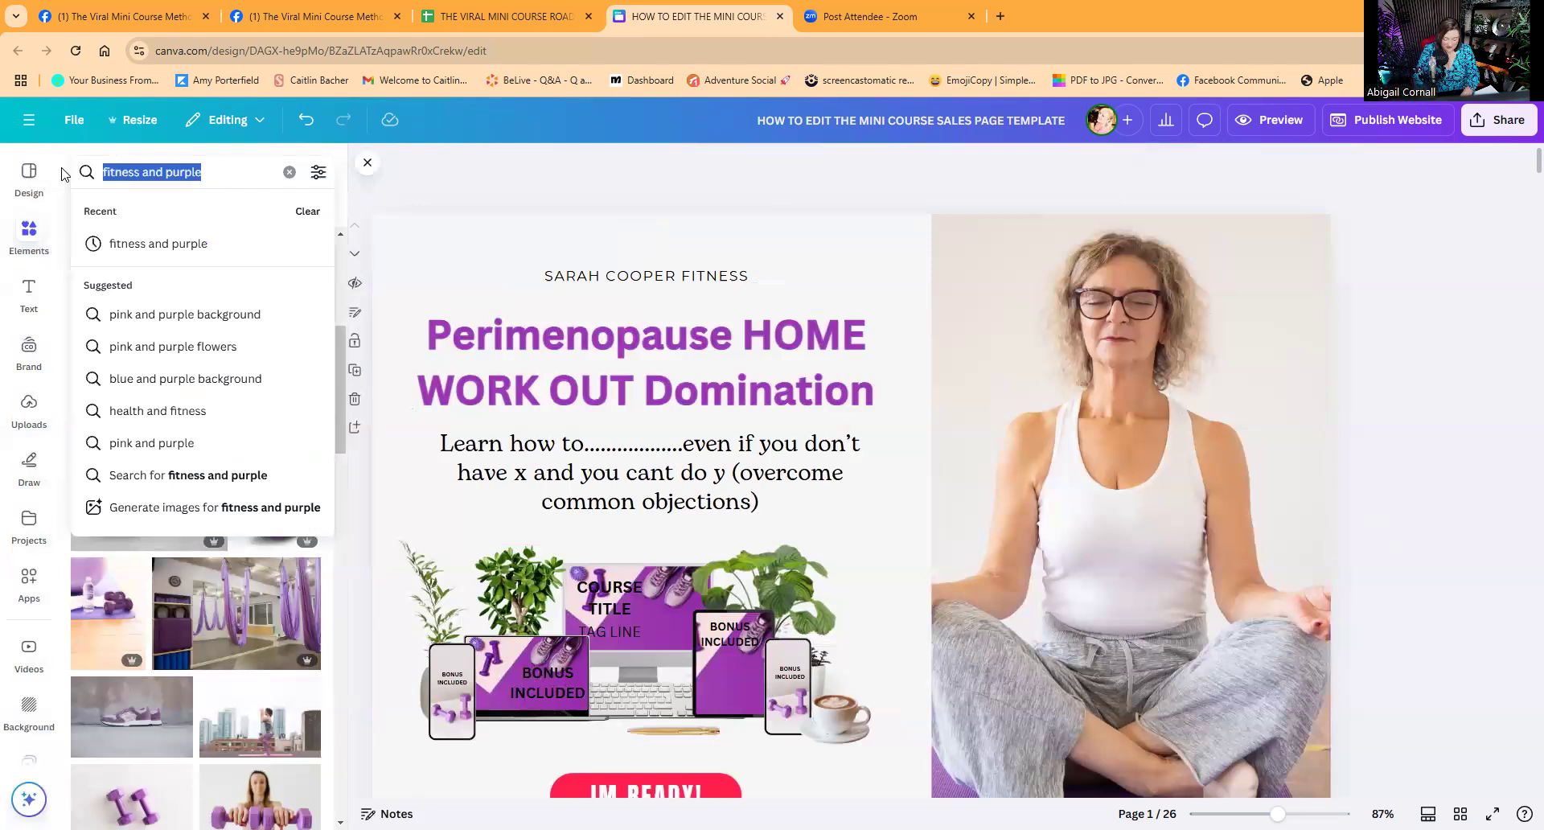
{"action": "type", "text": "dungbell"}
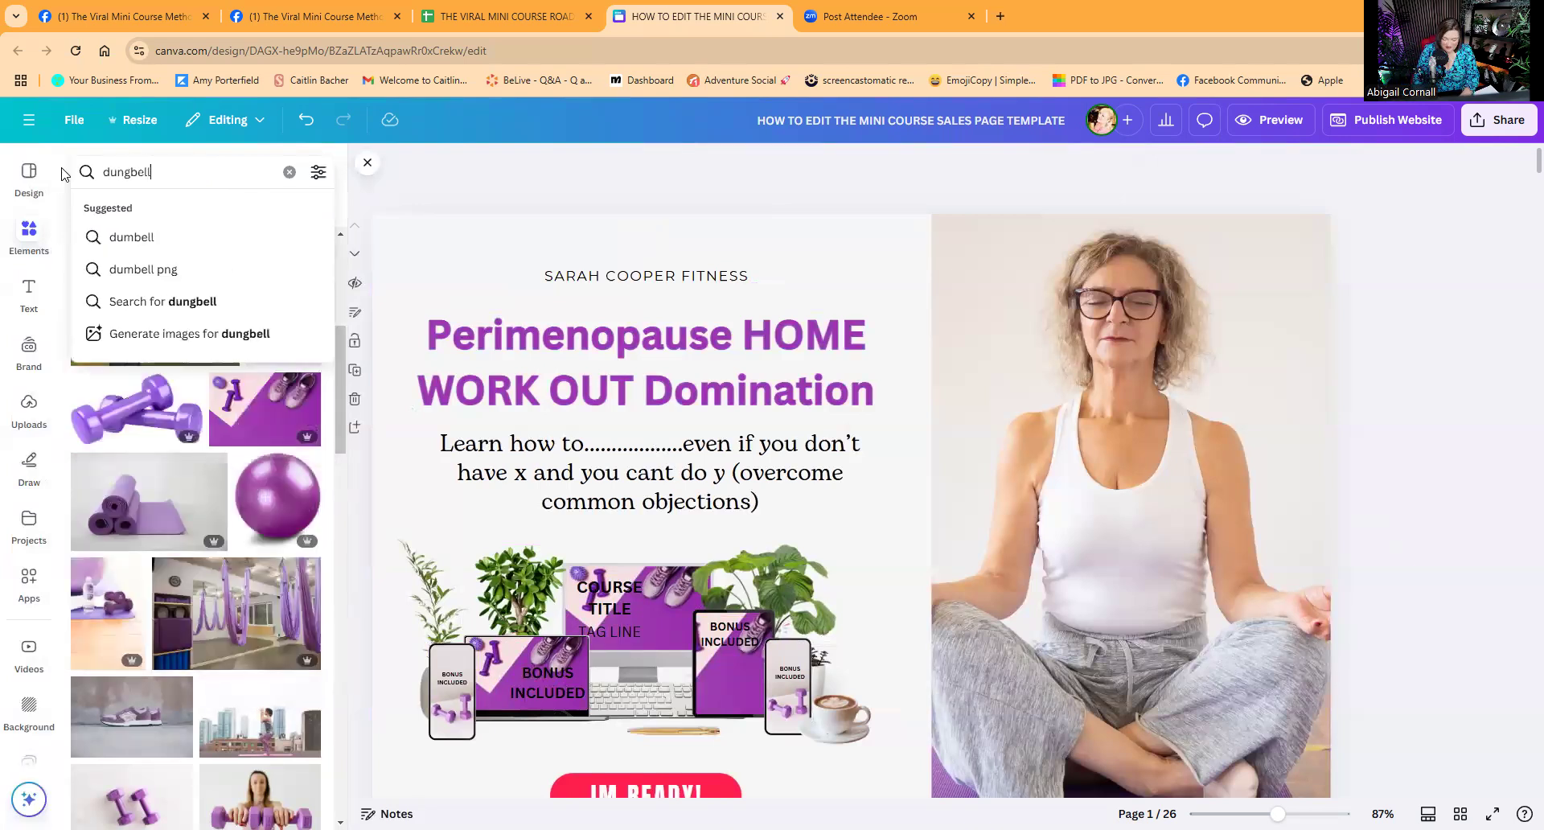
{"action": "key", "text": "Return"}
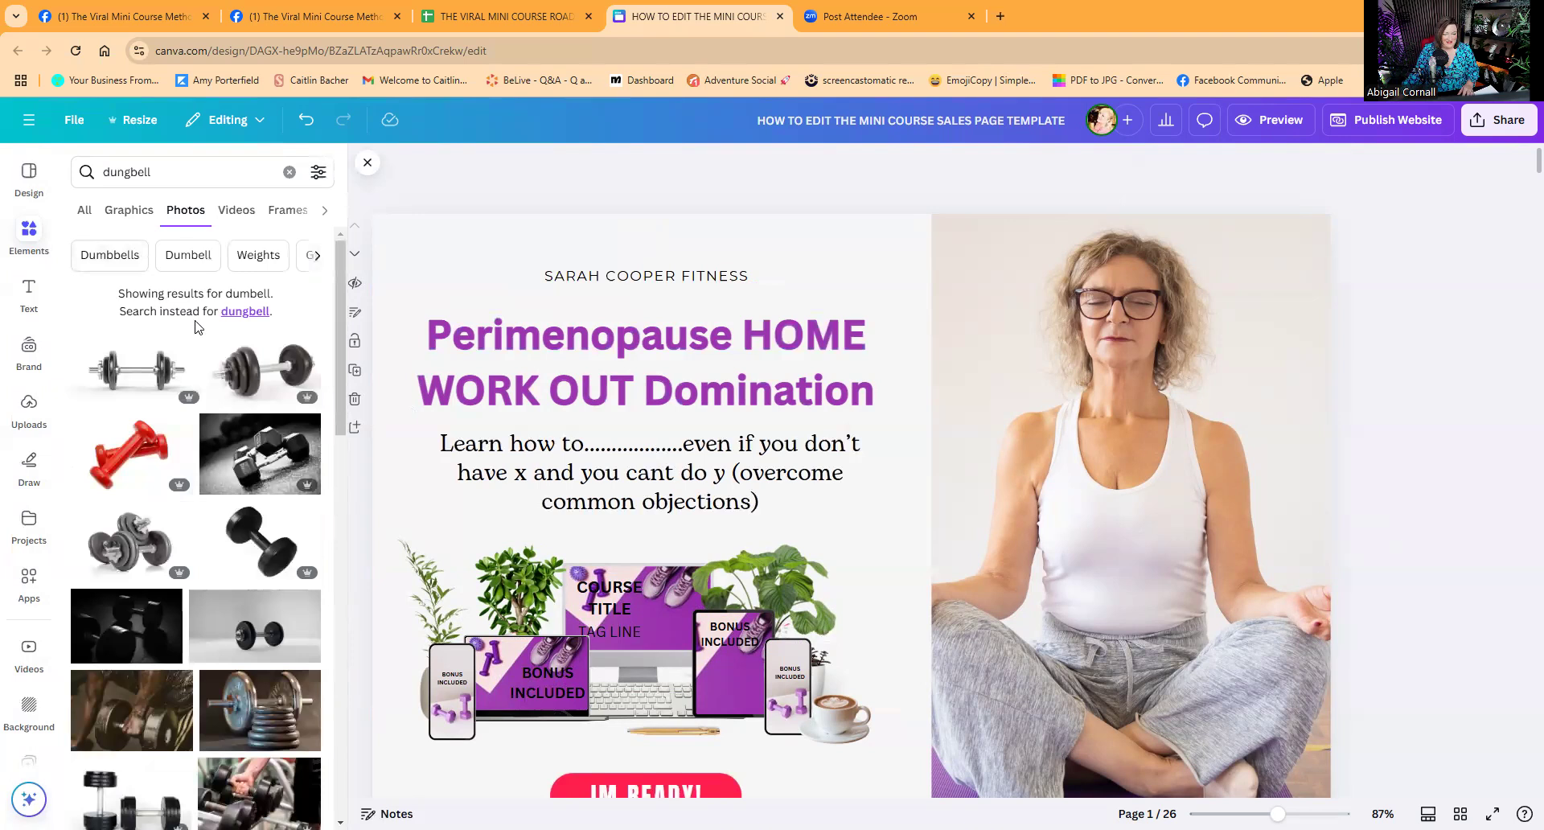
{"action": "left_click", "coordinate": [117, 213]}
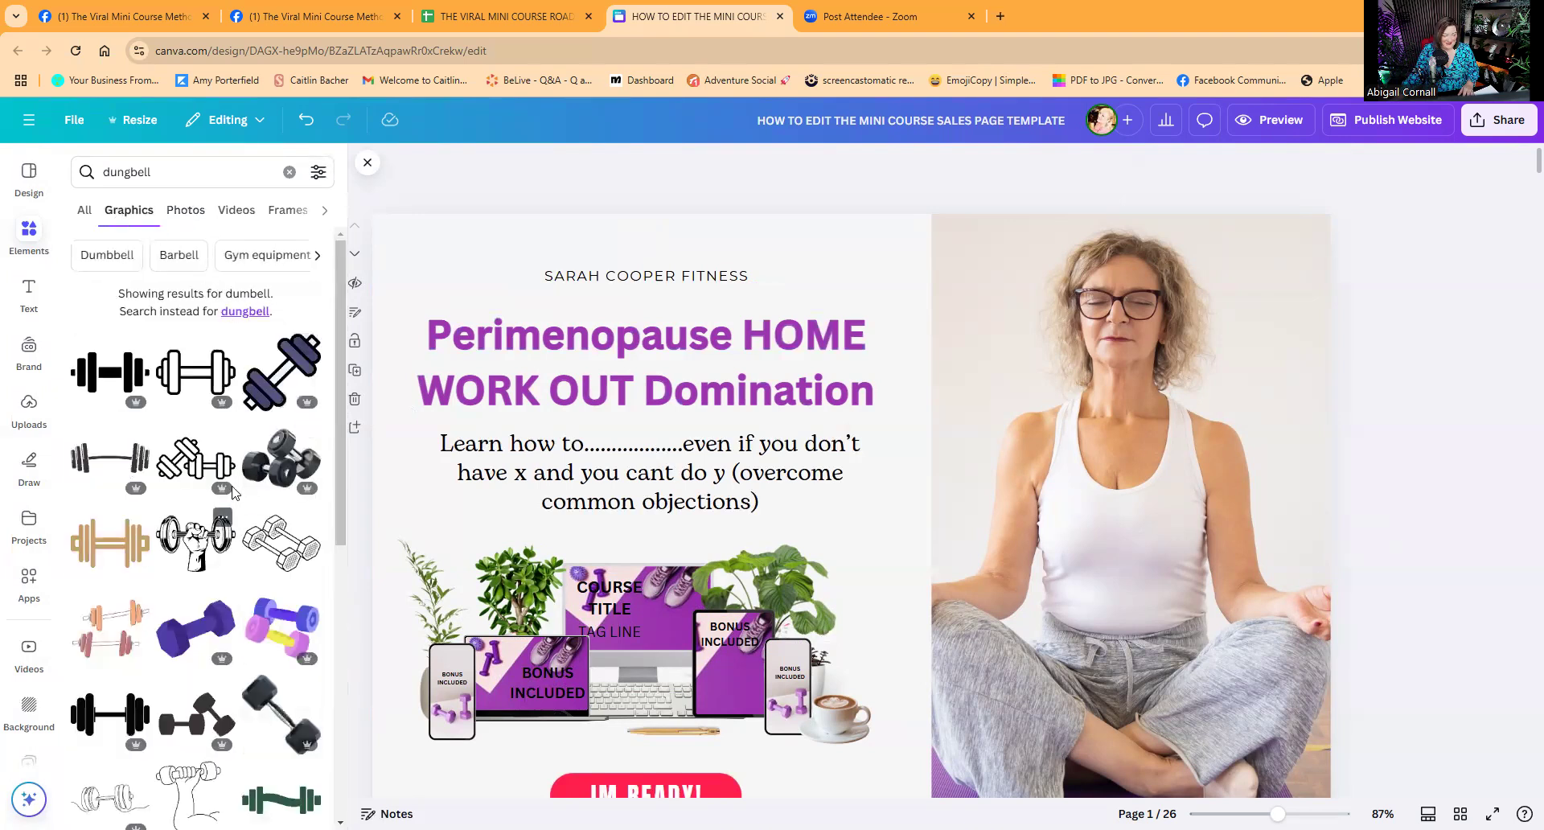
{"action": "left_click", "coordinate": [261, 392]}
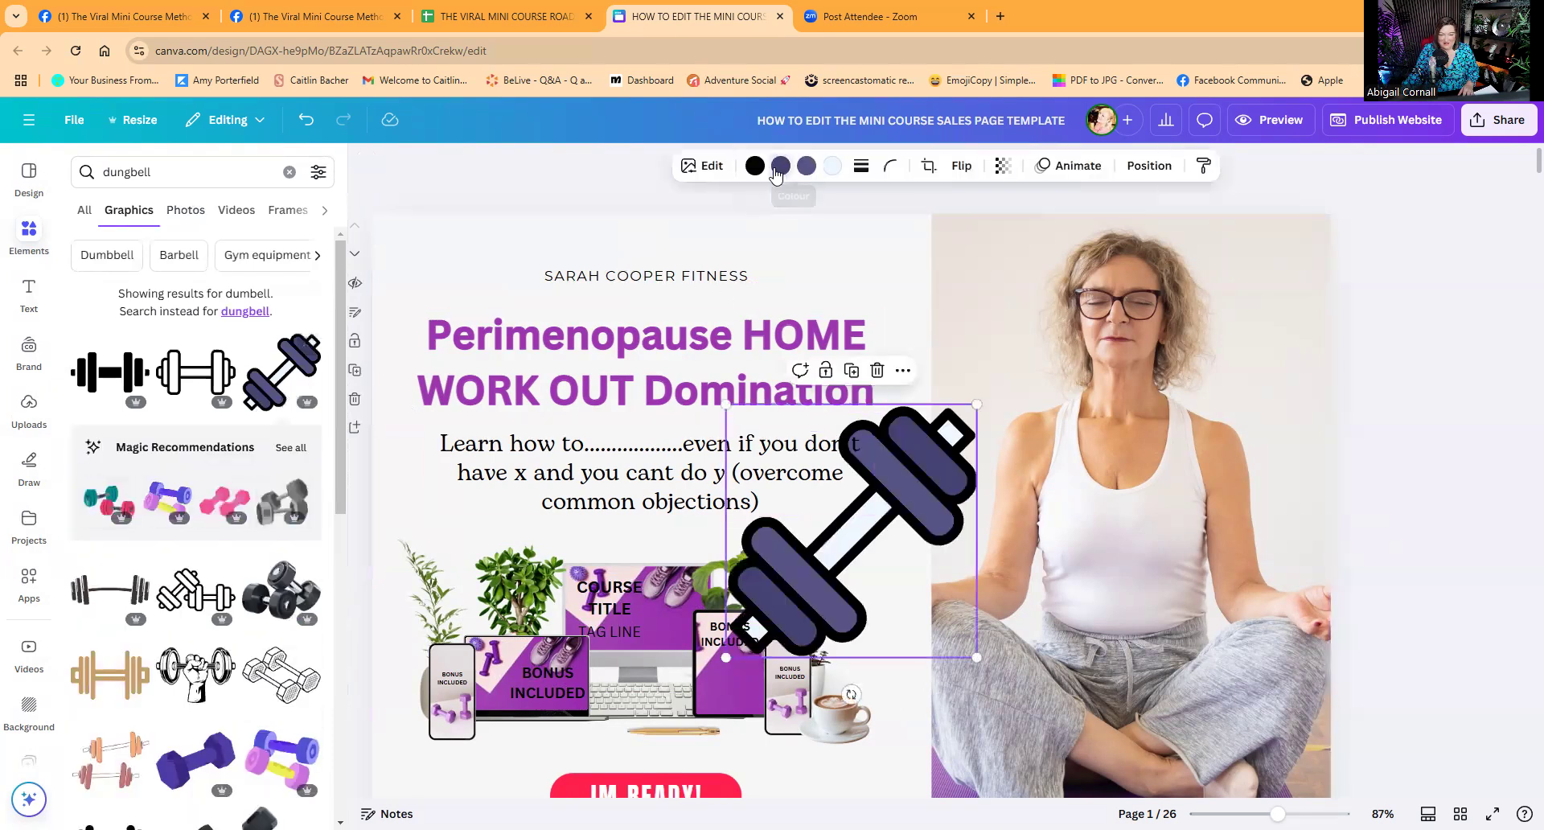
Colour the dumbbell purple, shrink it, rotate it horizontal and centre it above the business name.
{"action": "left_click", "coordinate": [777, 169]}
{"action": "left_click", "coordinate": [303, 335]}
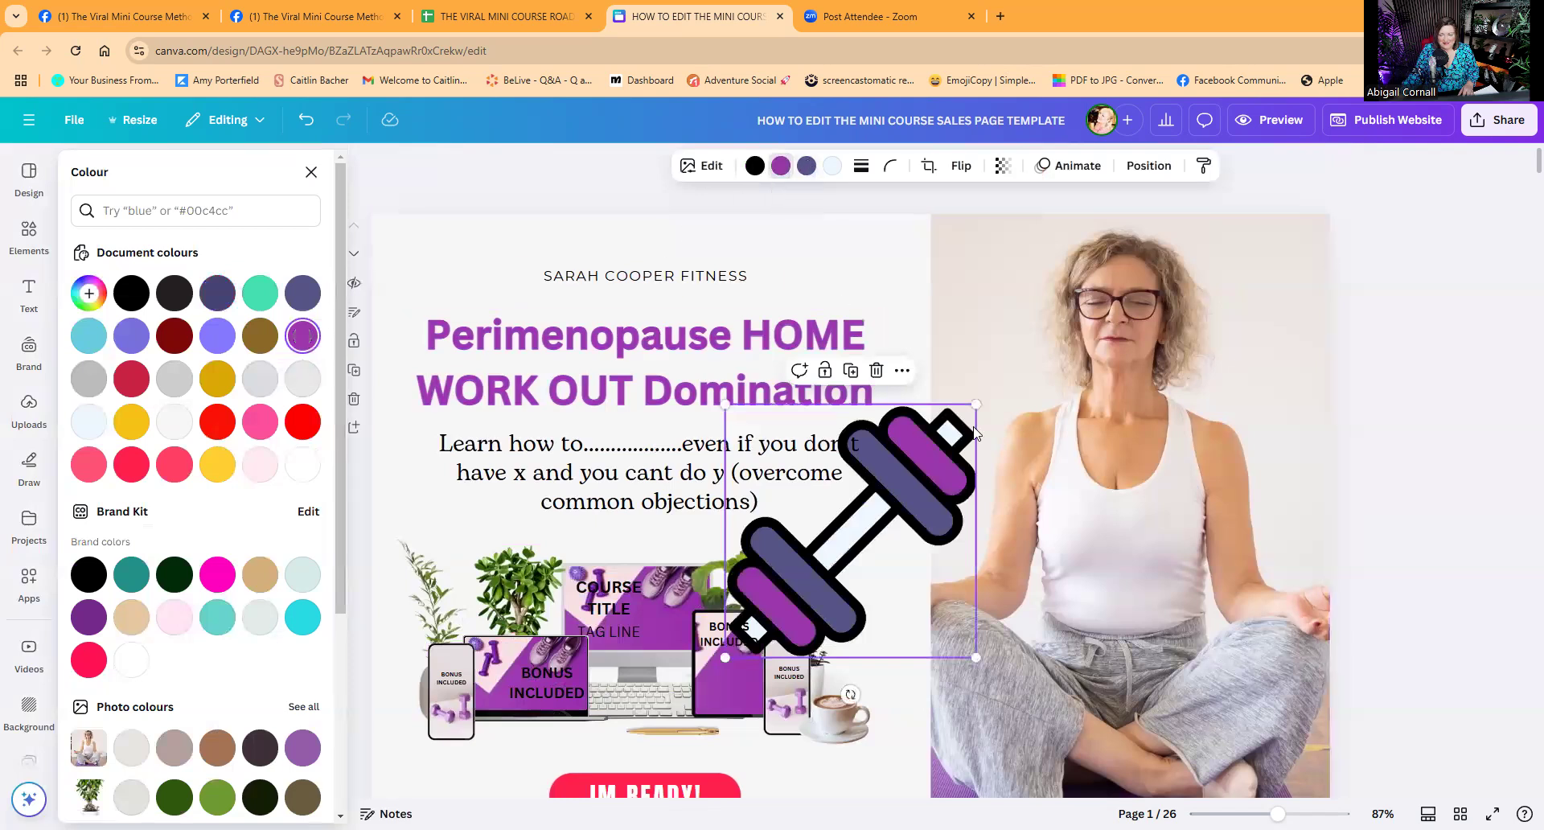
{"action": "left_click_drag", "start_coordinate": [972, 405], "coordinate": [653, 240]}
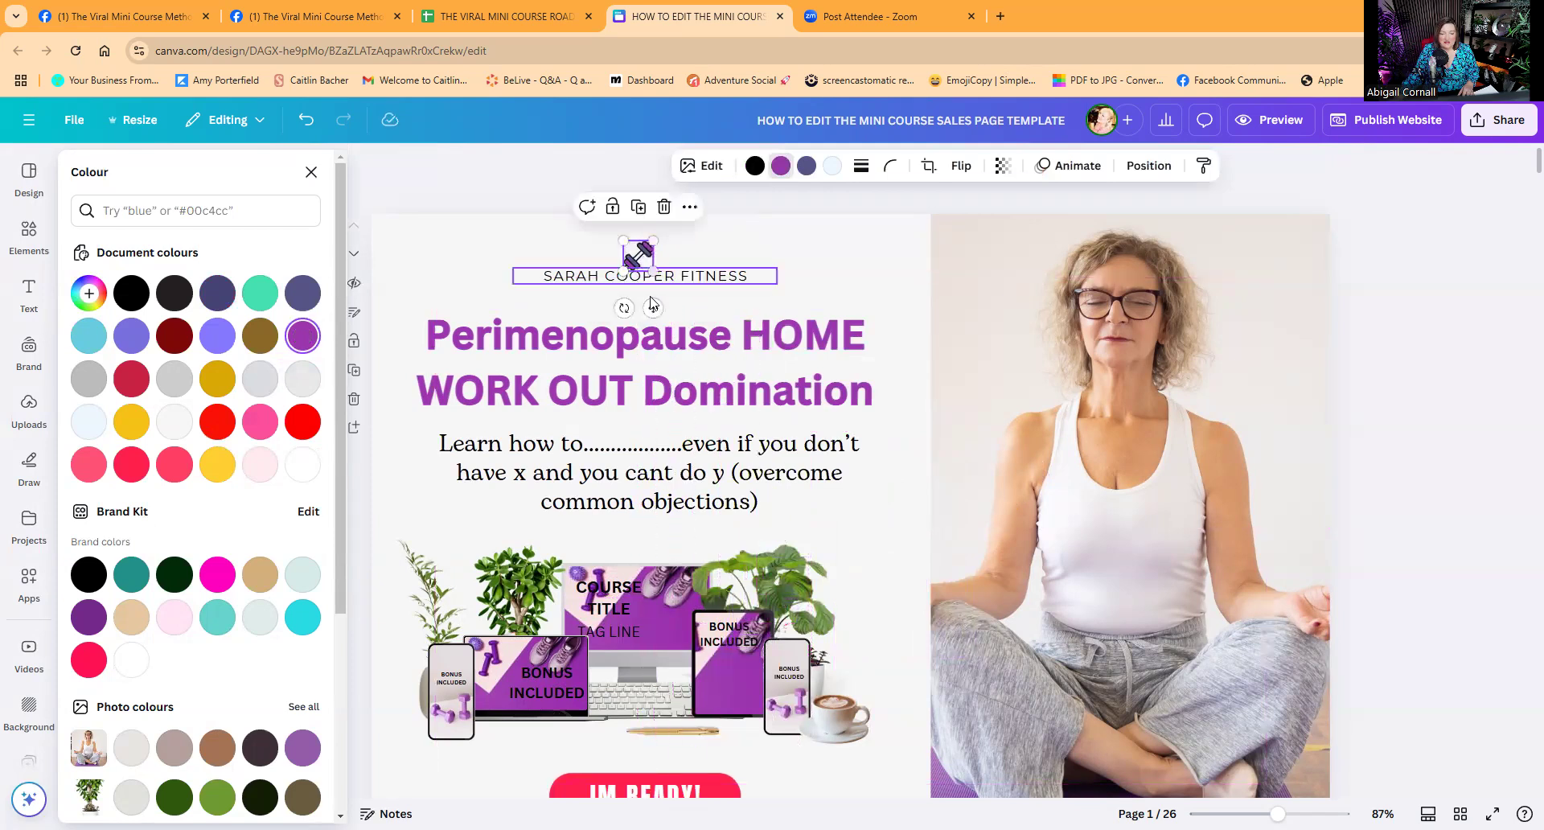
{"action": "left_click_drag", "start_coordinate": [625, 307], "coordinate": [584, 295]}
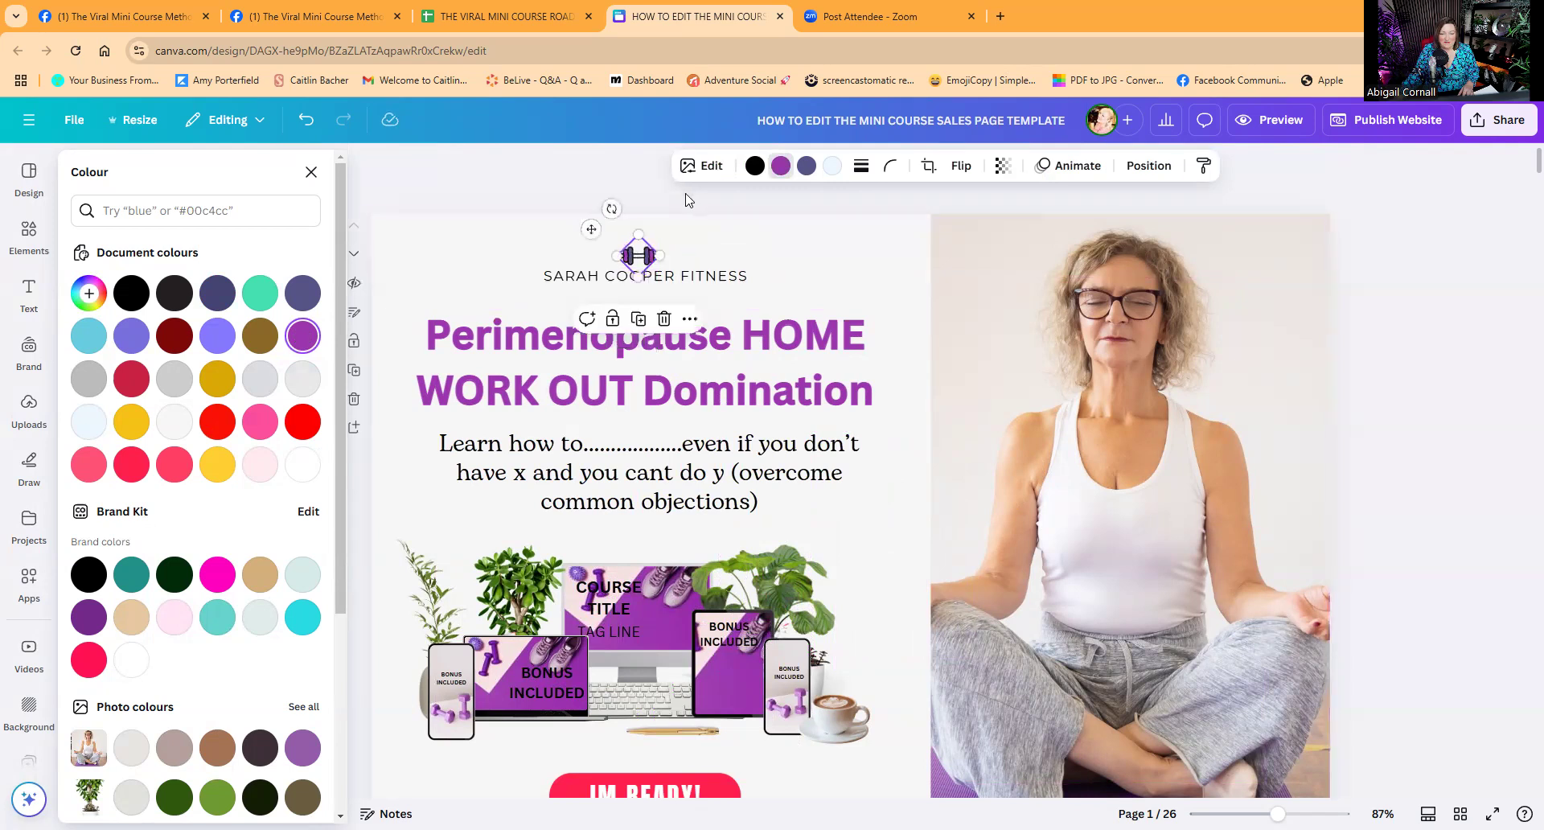
{"action": "left_click_drag", "start_coordinate": [636, 253], "coordinate": [639, 254]}
{"action": "left_click", "coordinate": [594, 166]}
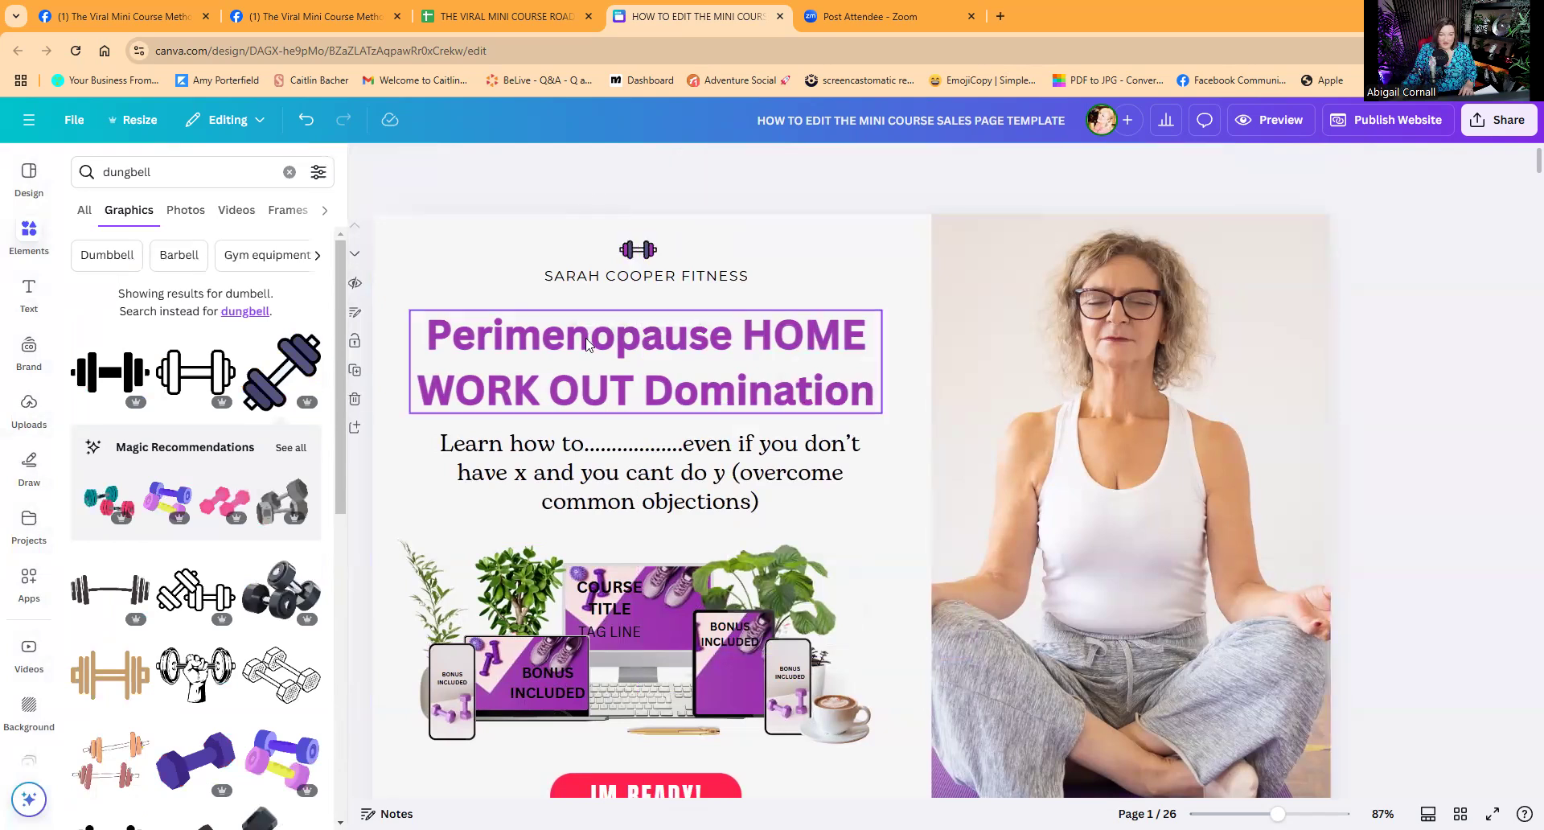
Rewrite the subheading to pitch the 8 week beginner strength program, 'Go from ZERO to SHERO'.
{"action": "double_click", "coordinate": [693, 480]}
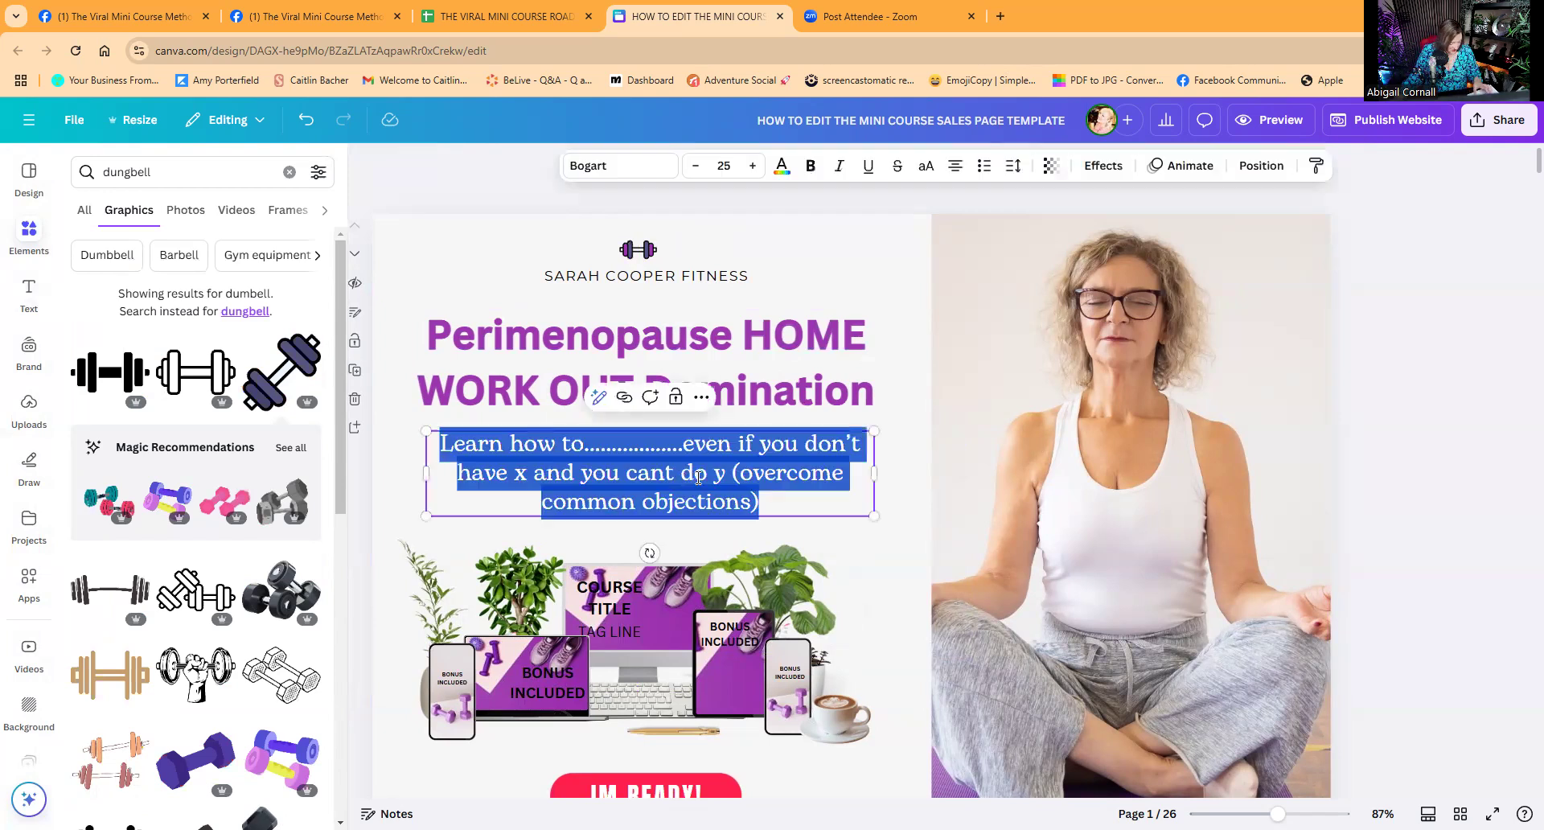
{"action": "type", "text": "Tone "}
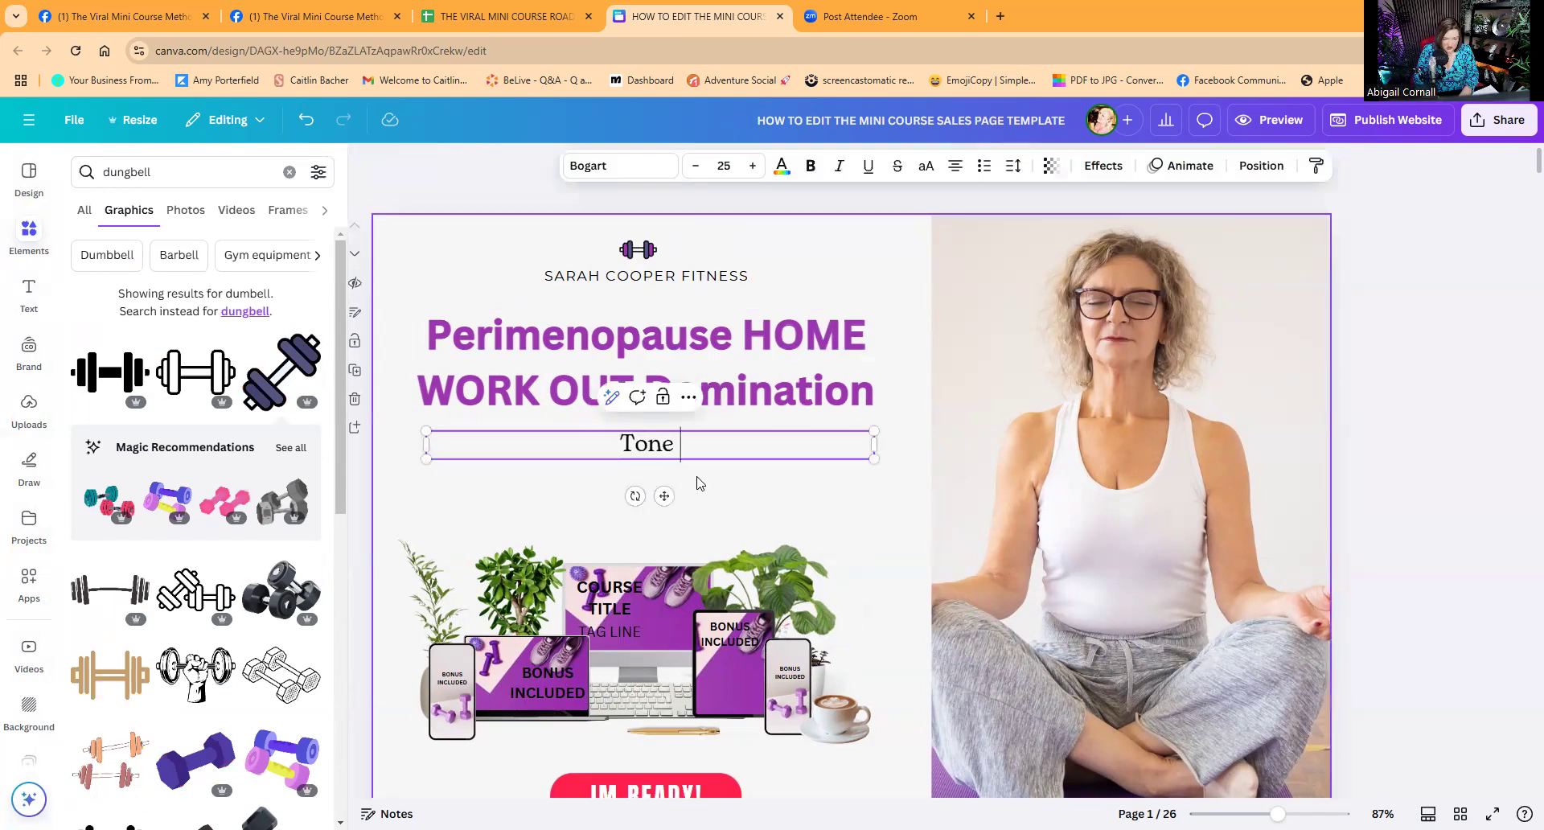
{"action": "type", "text": "and sculp"}
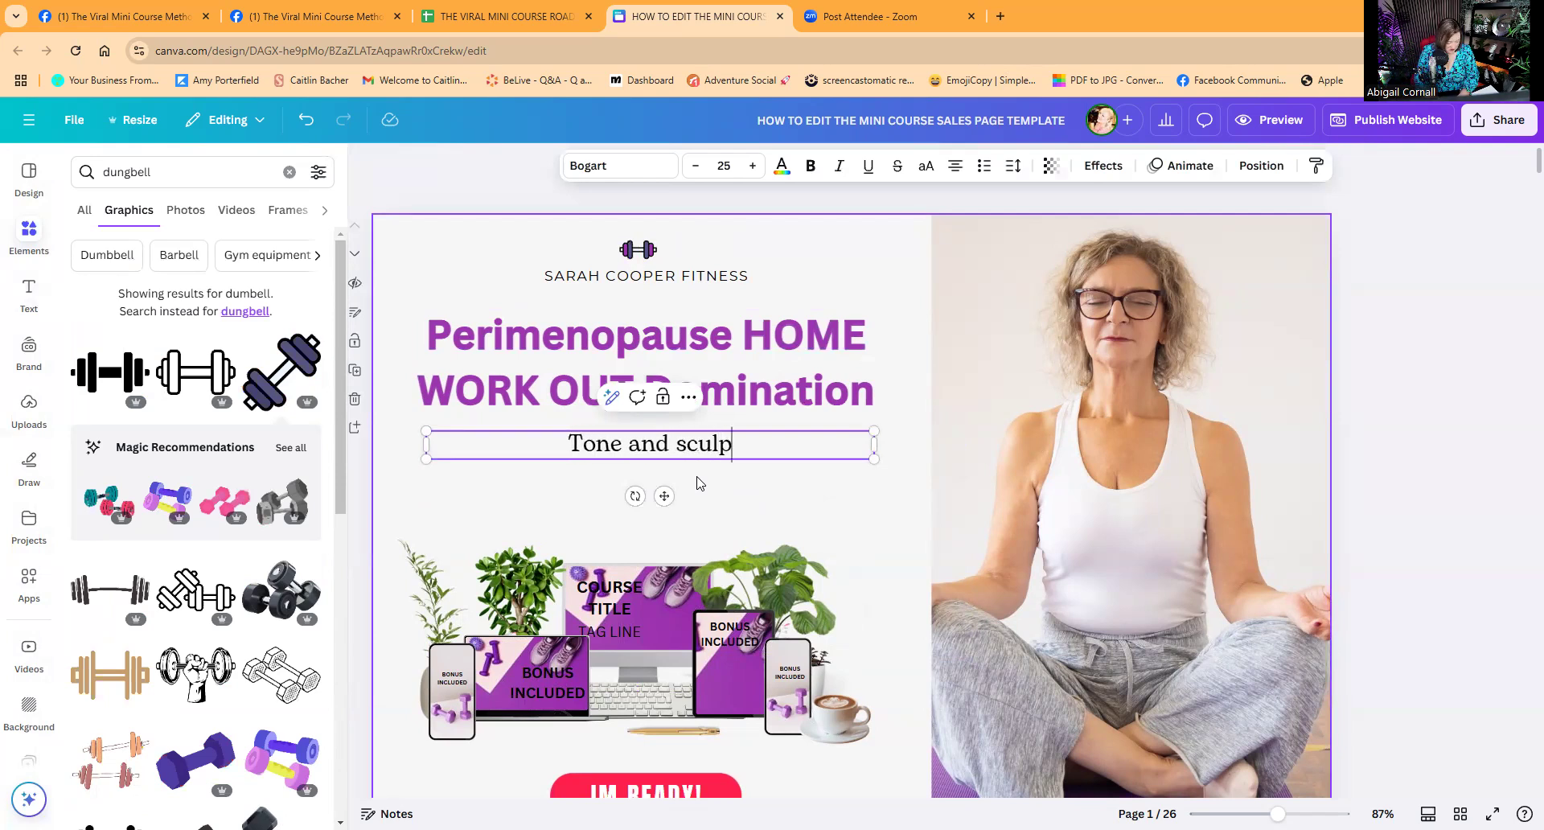
{"action": "type", "text": "t"}
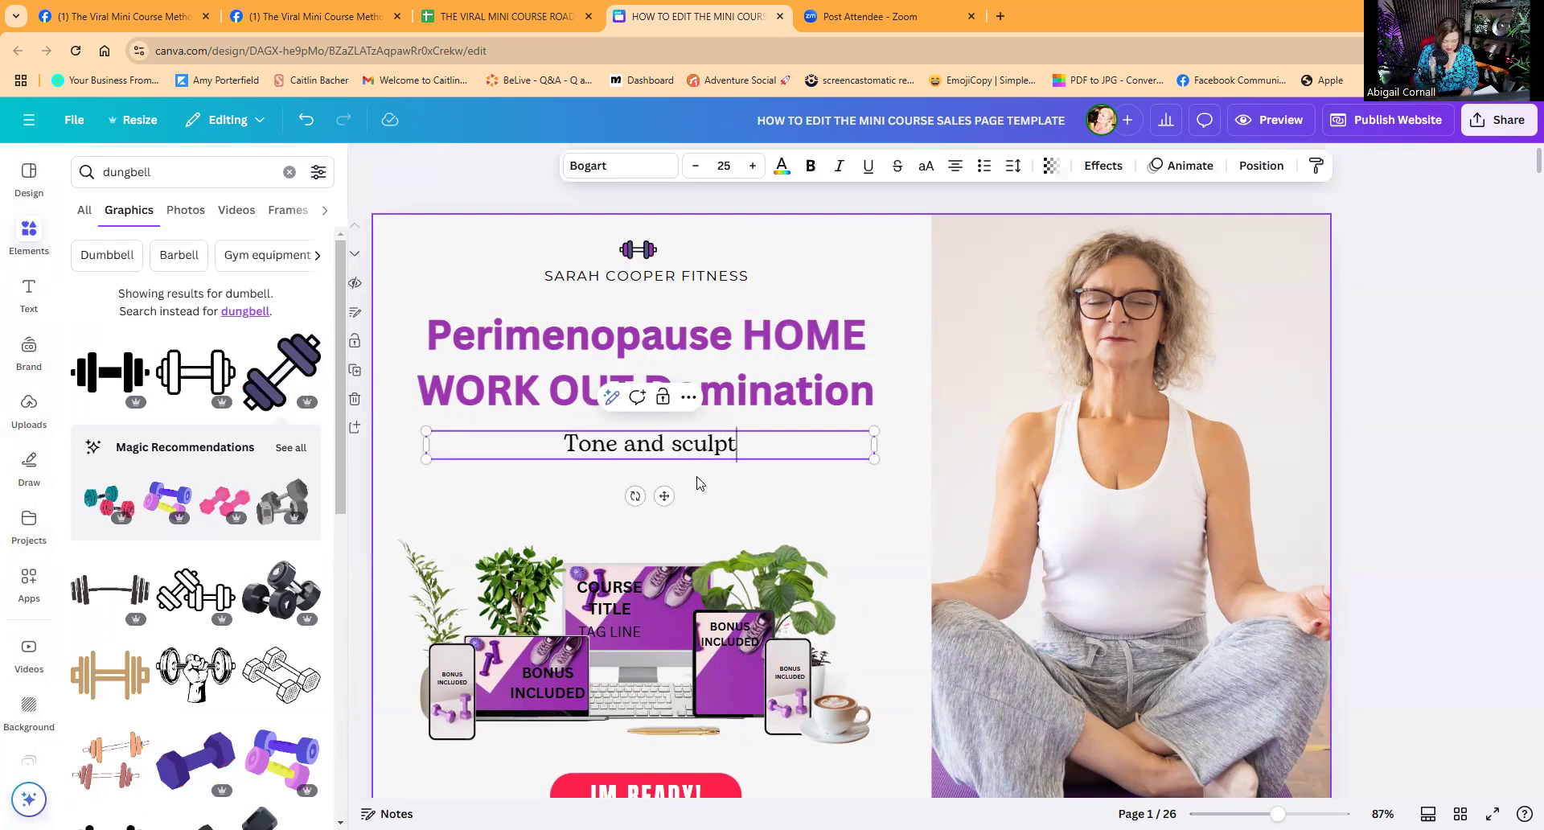
{"action": "type", "text": " lean"}
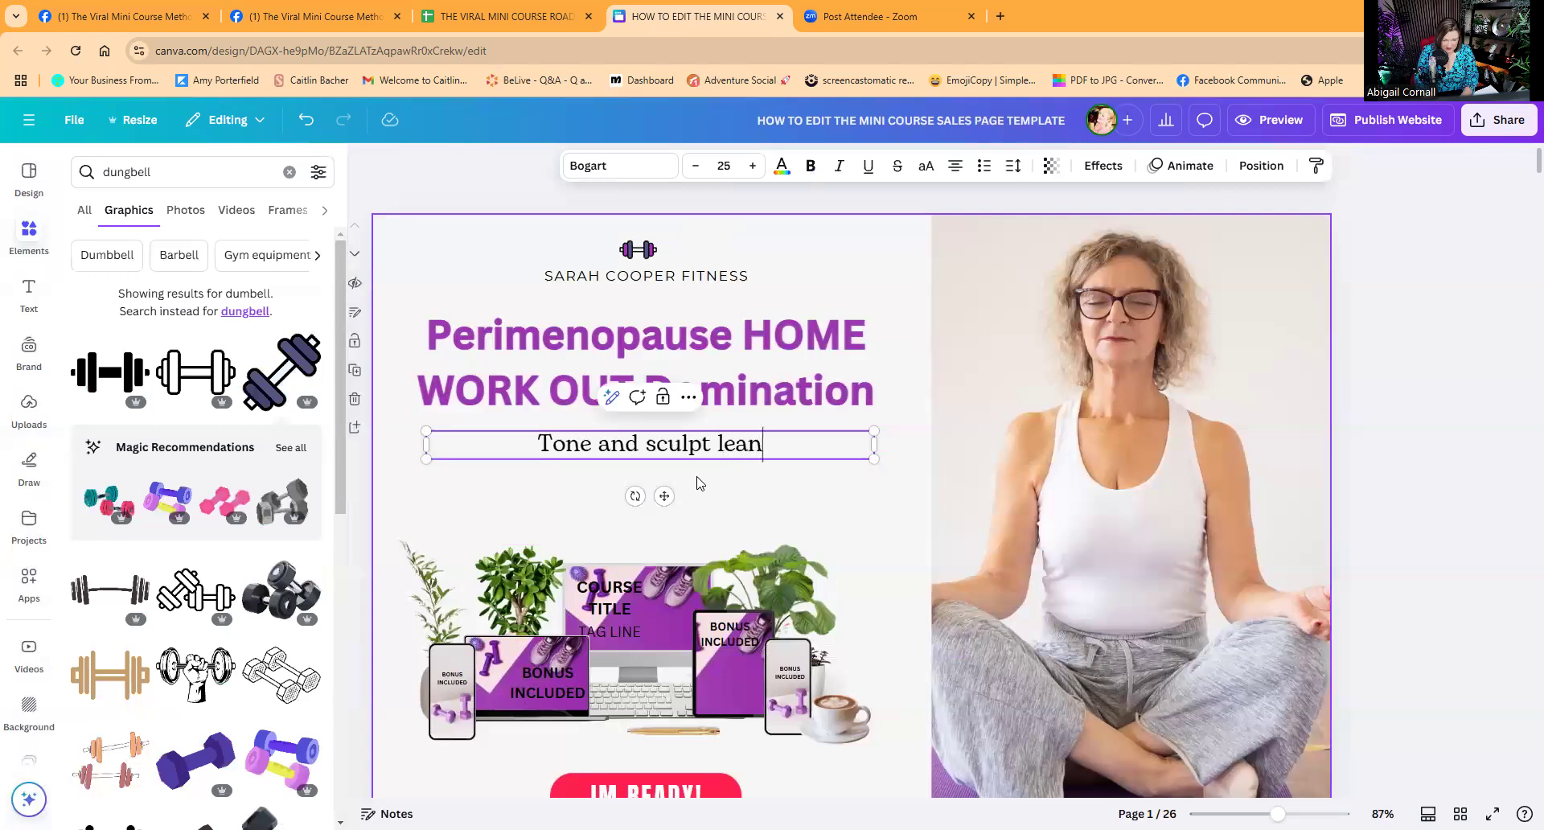
{"action": "type", "text": " mus"}
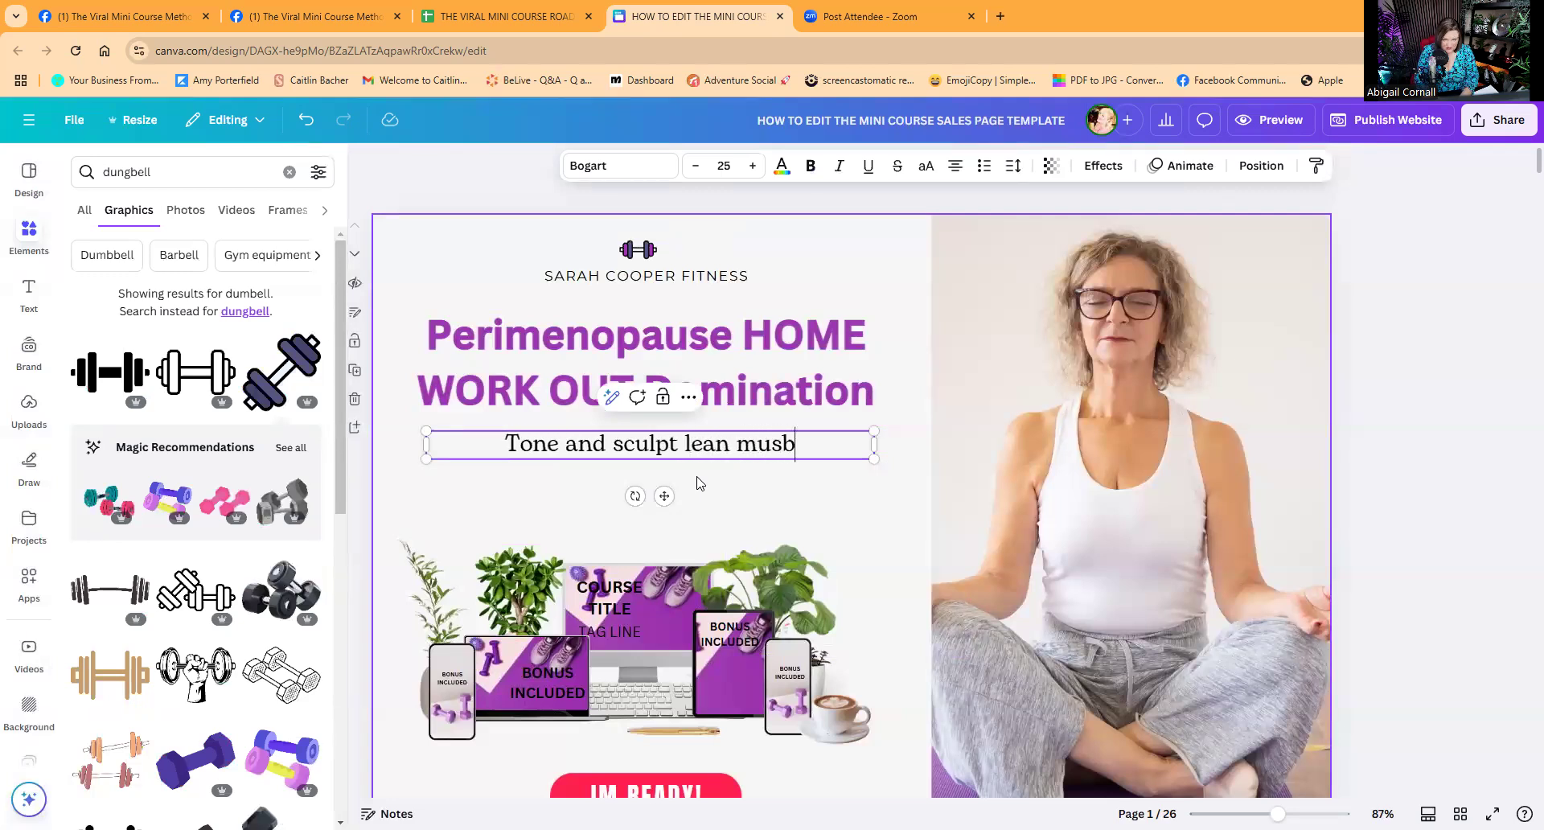
{"action": "type", "text": "cle"}
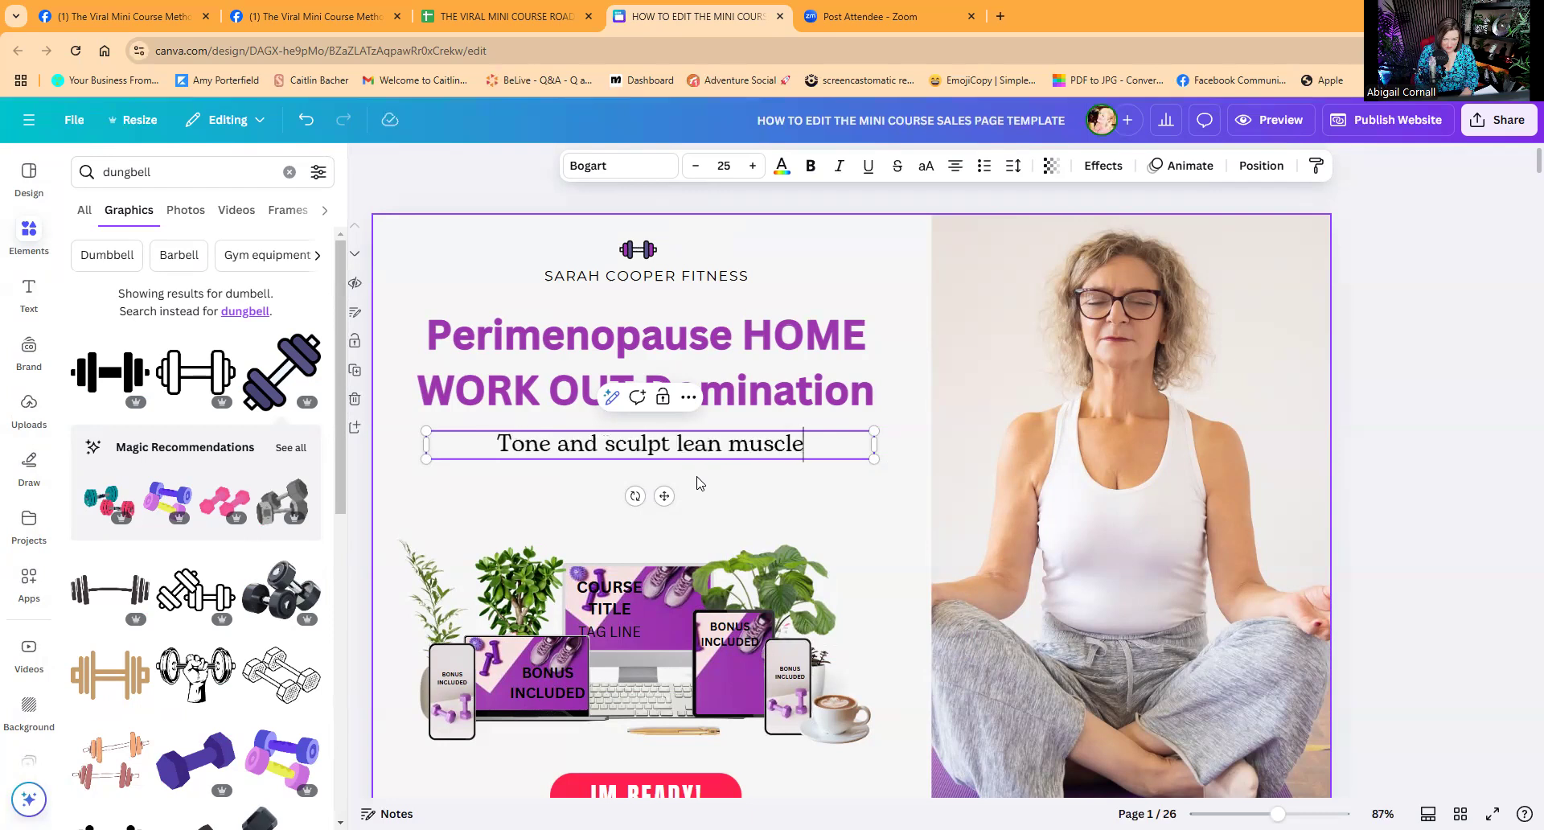
{"action": "type", "text": " for com"}
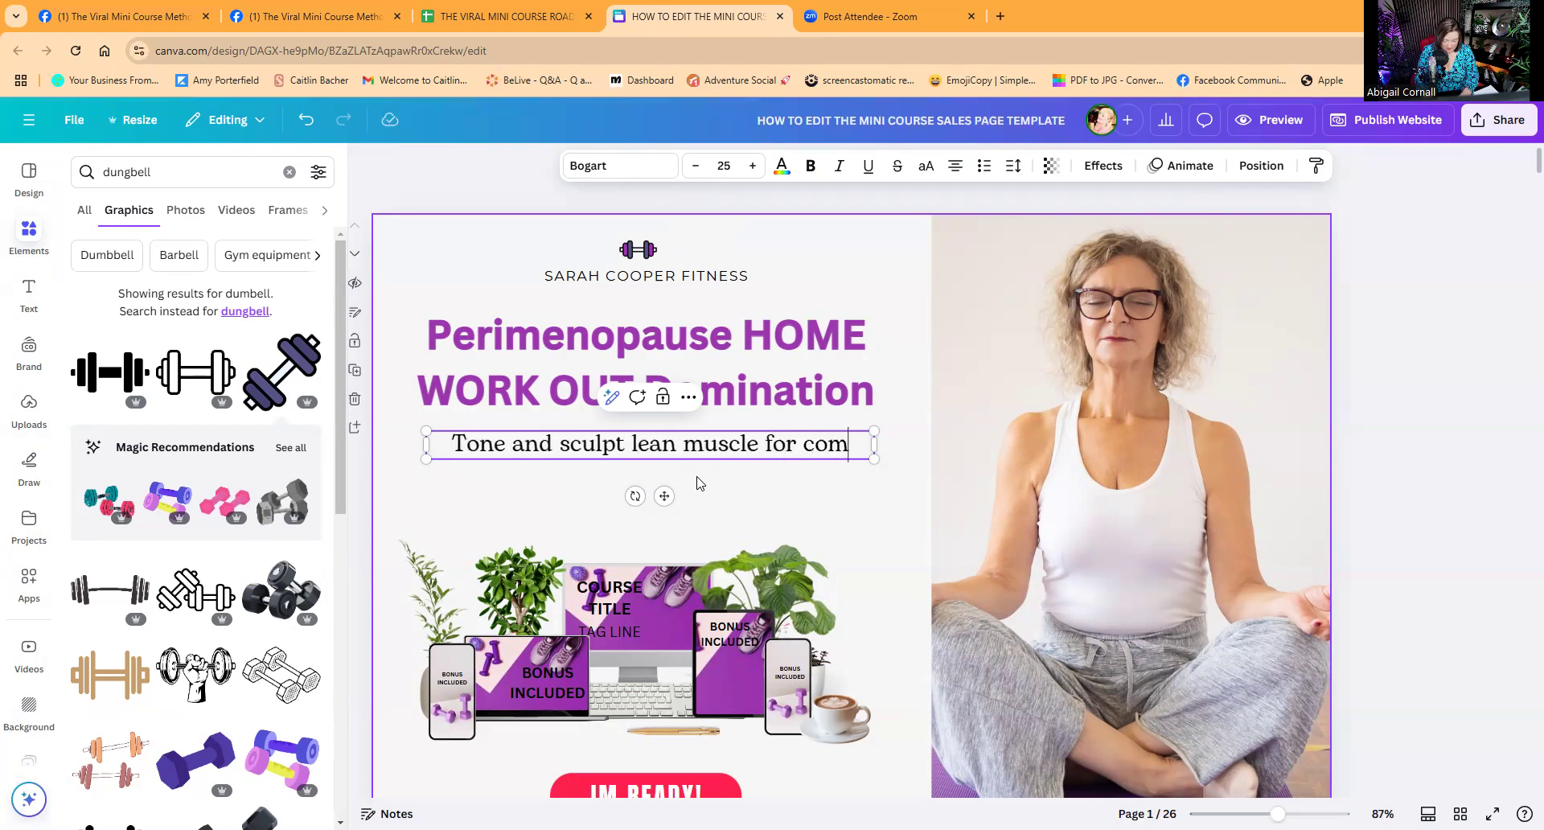
{"action": "type", "text": "plete be"}
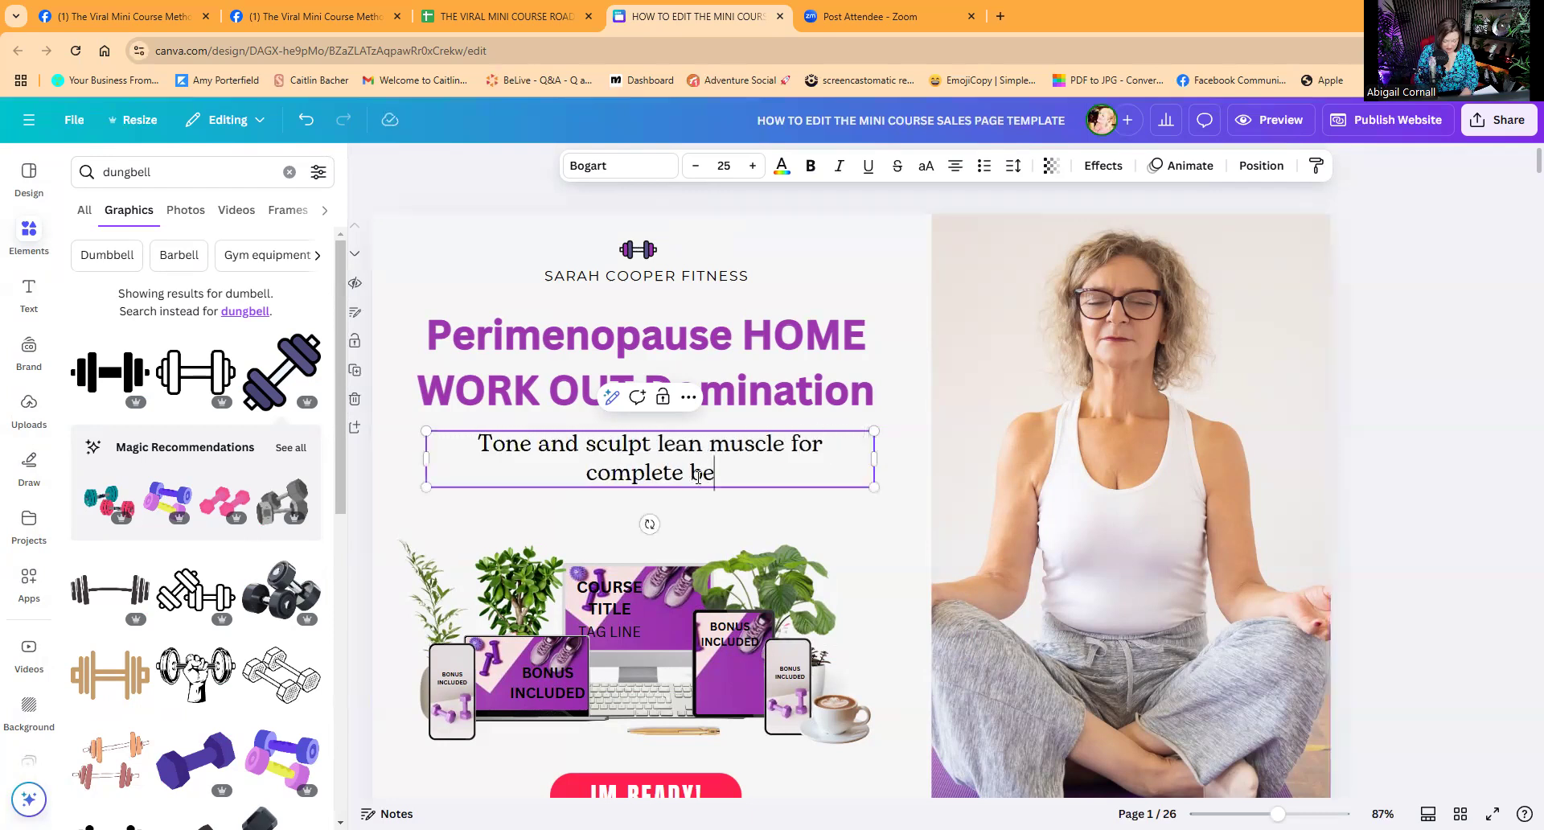
{"action": "type", "text": "ginners.  GF"}
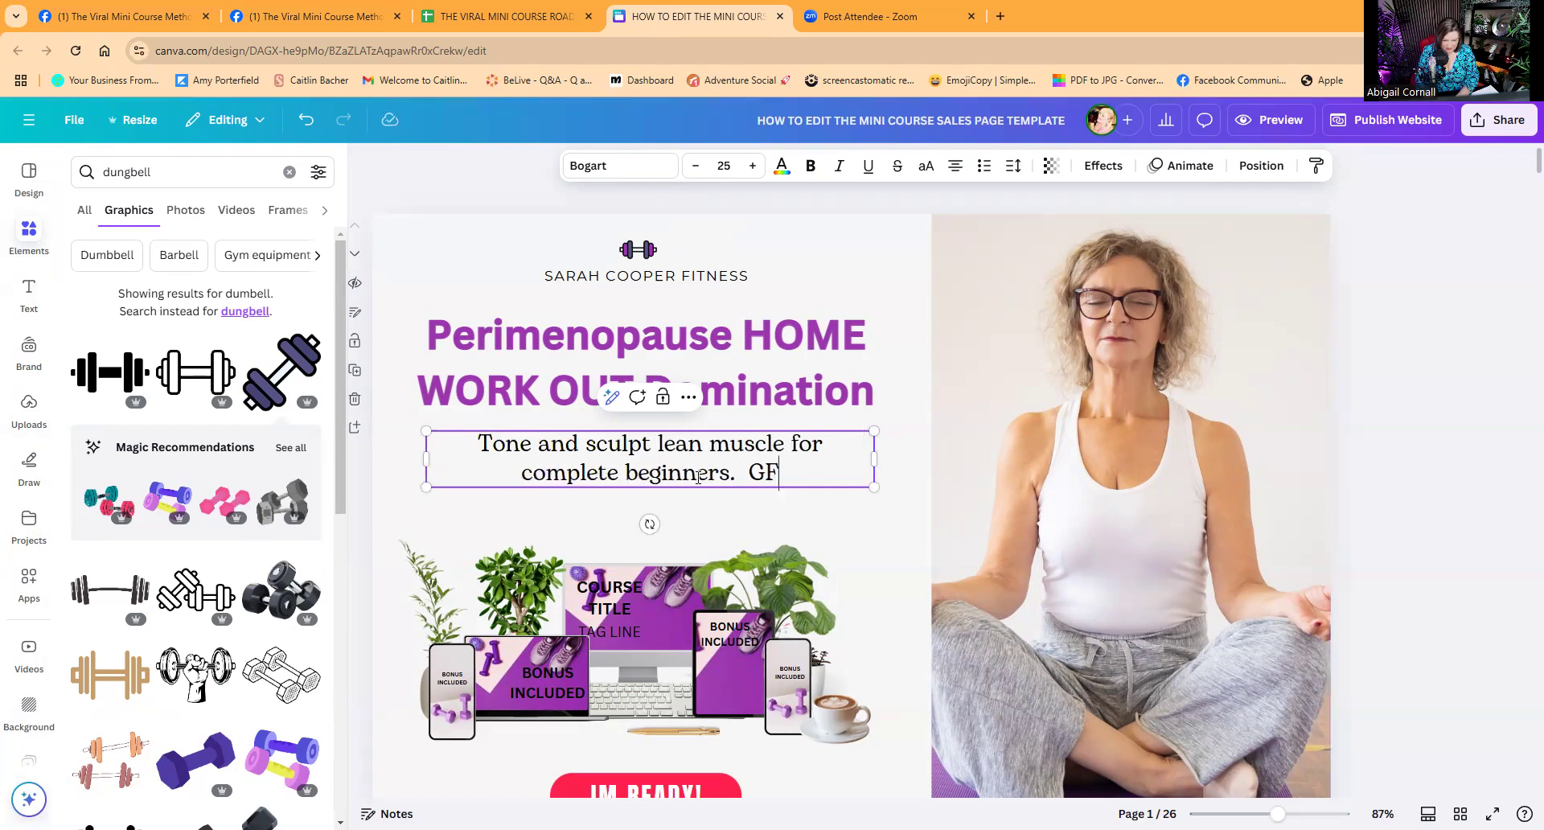
{"action": "key", "text": "BackSpace"}
{"action": "type", "text": "o from ZER"}
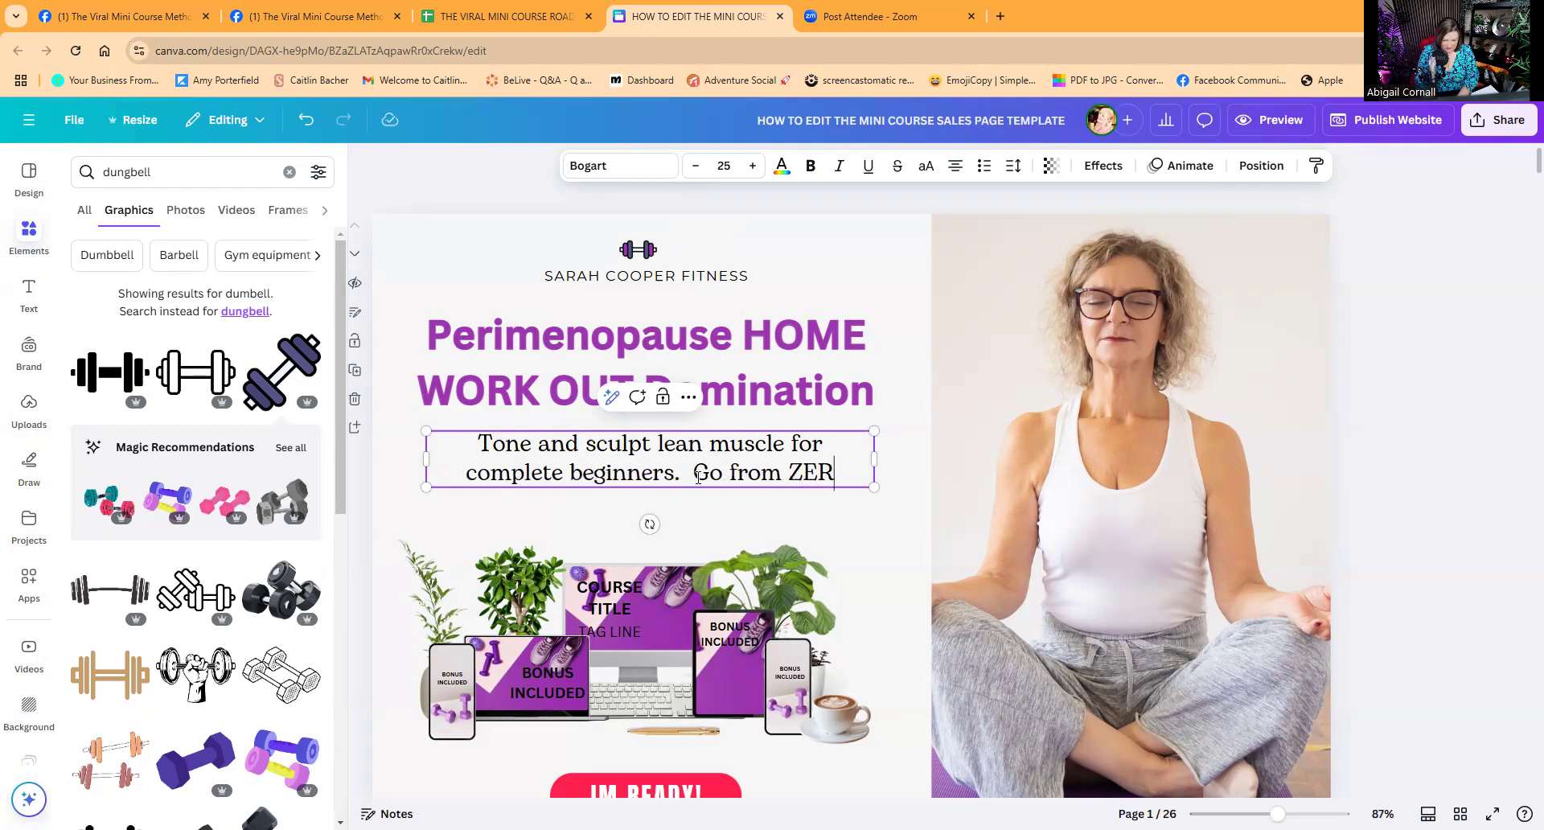
{"action": "type", "text": "O to SHERO"}
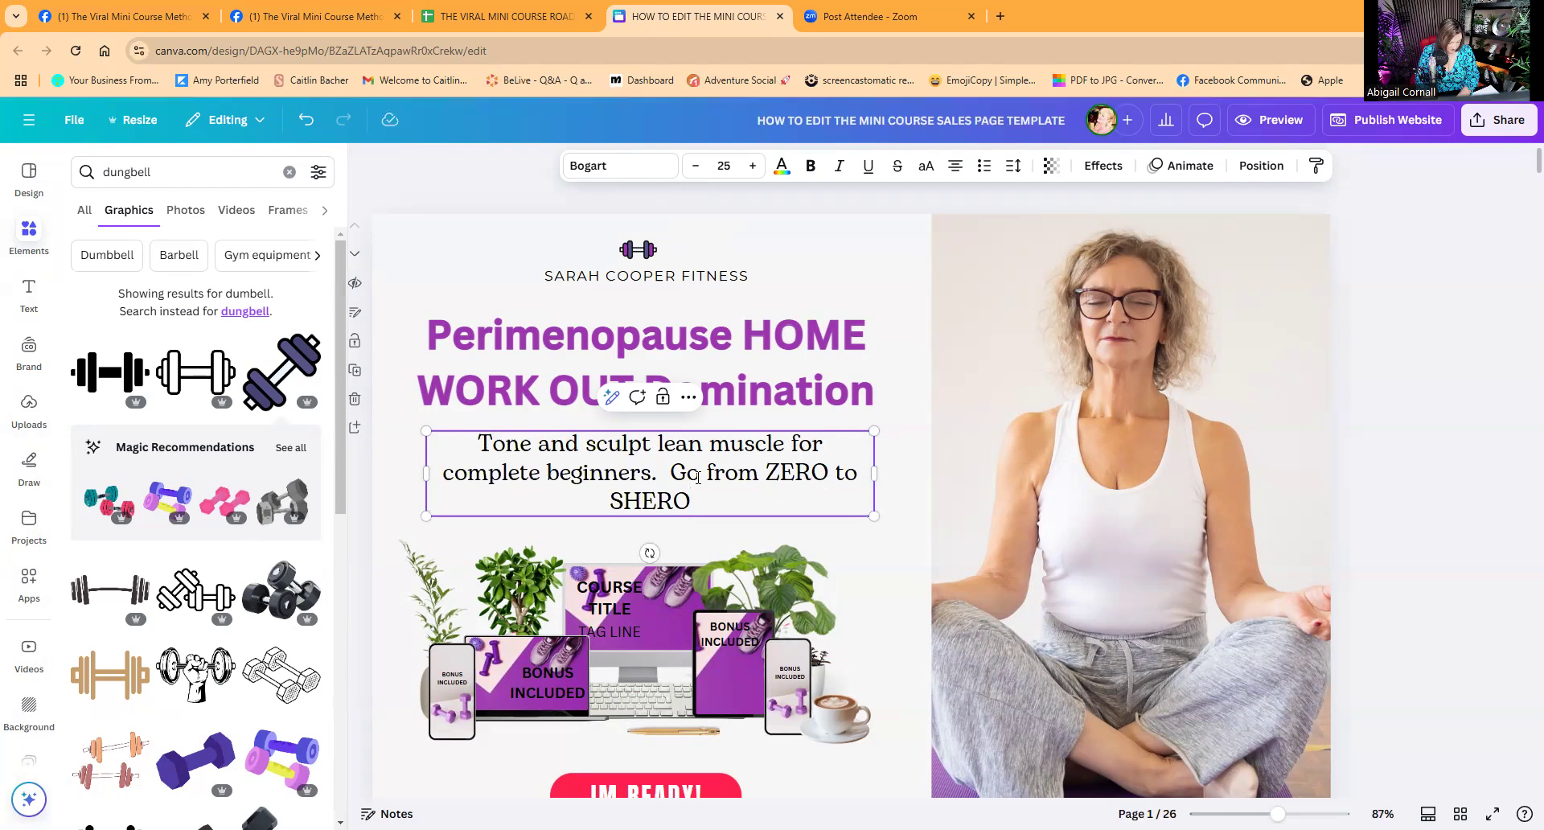
{"action": "type", "text": " with this 8 week "}
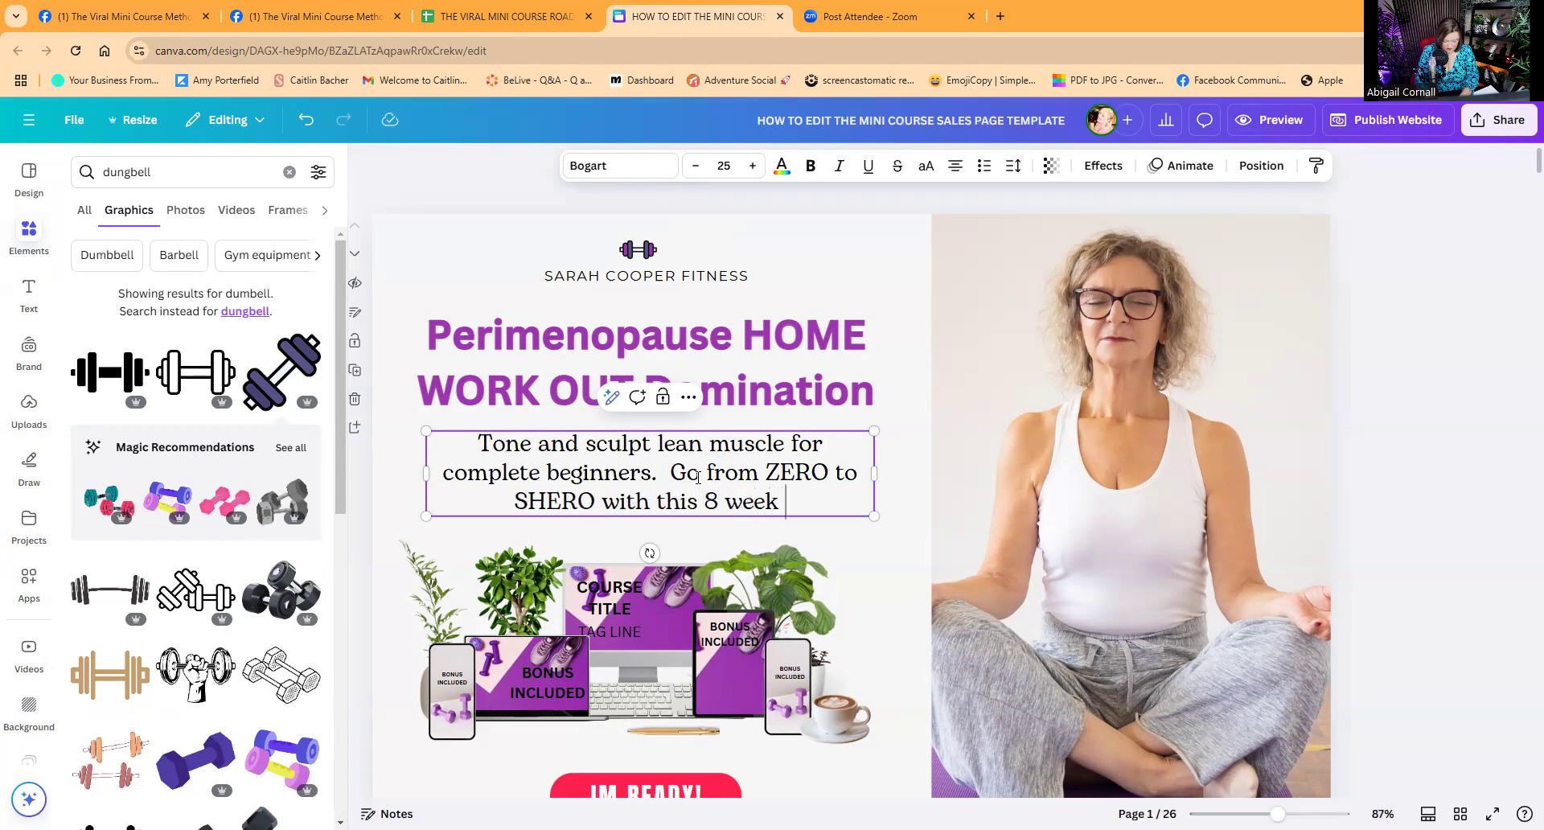
{"action": "type", "text": "strength prog"}
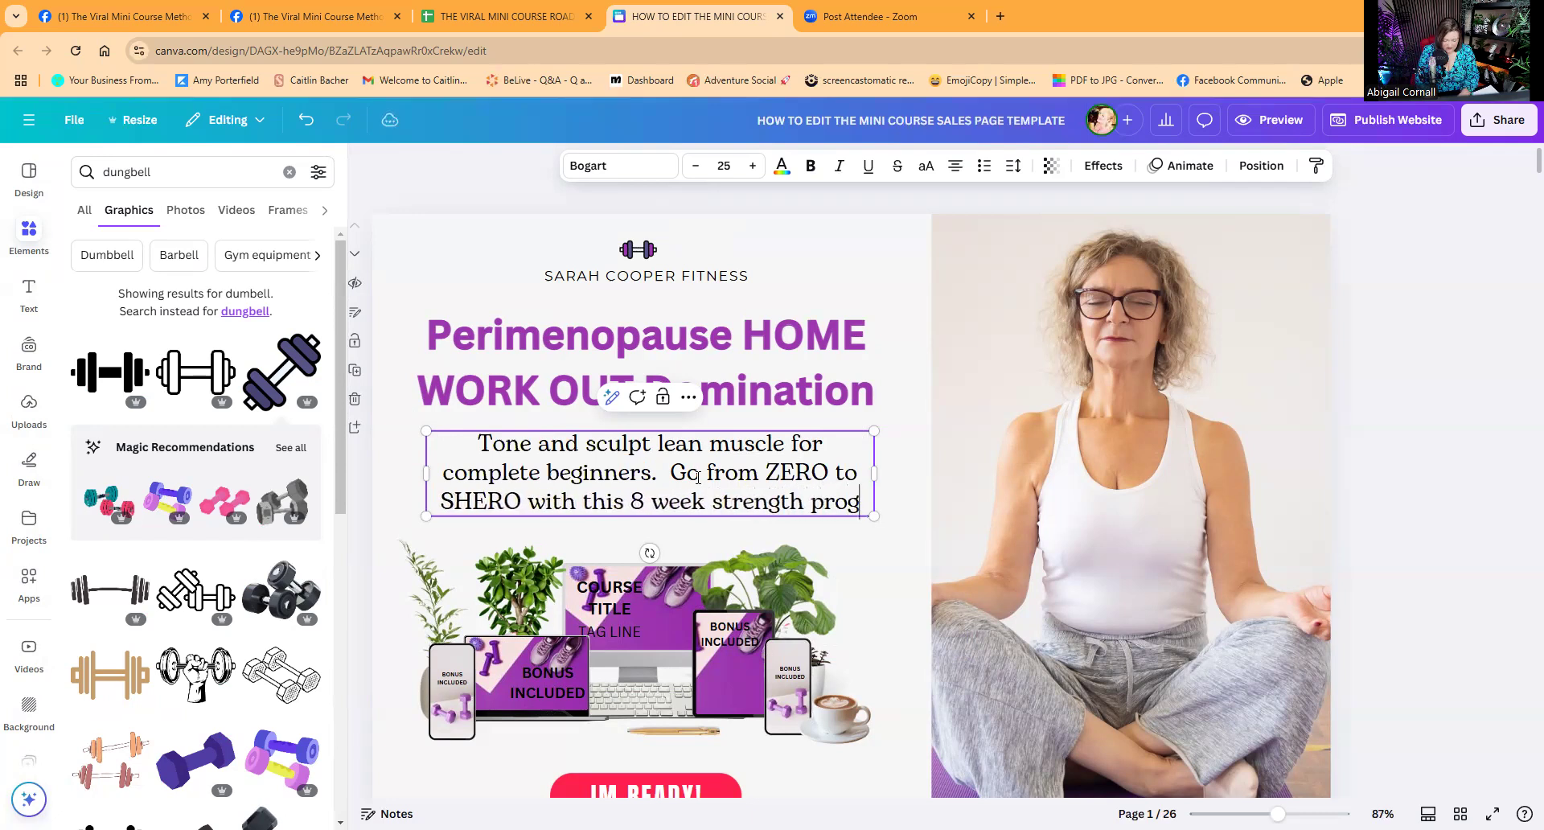
{"action": "type", "text": "ram."}
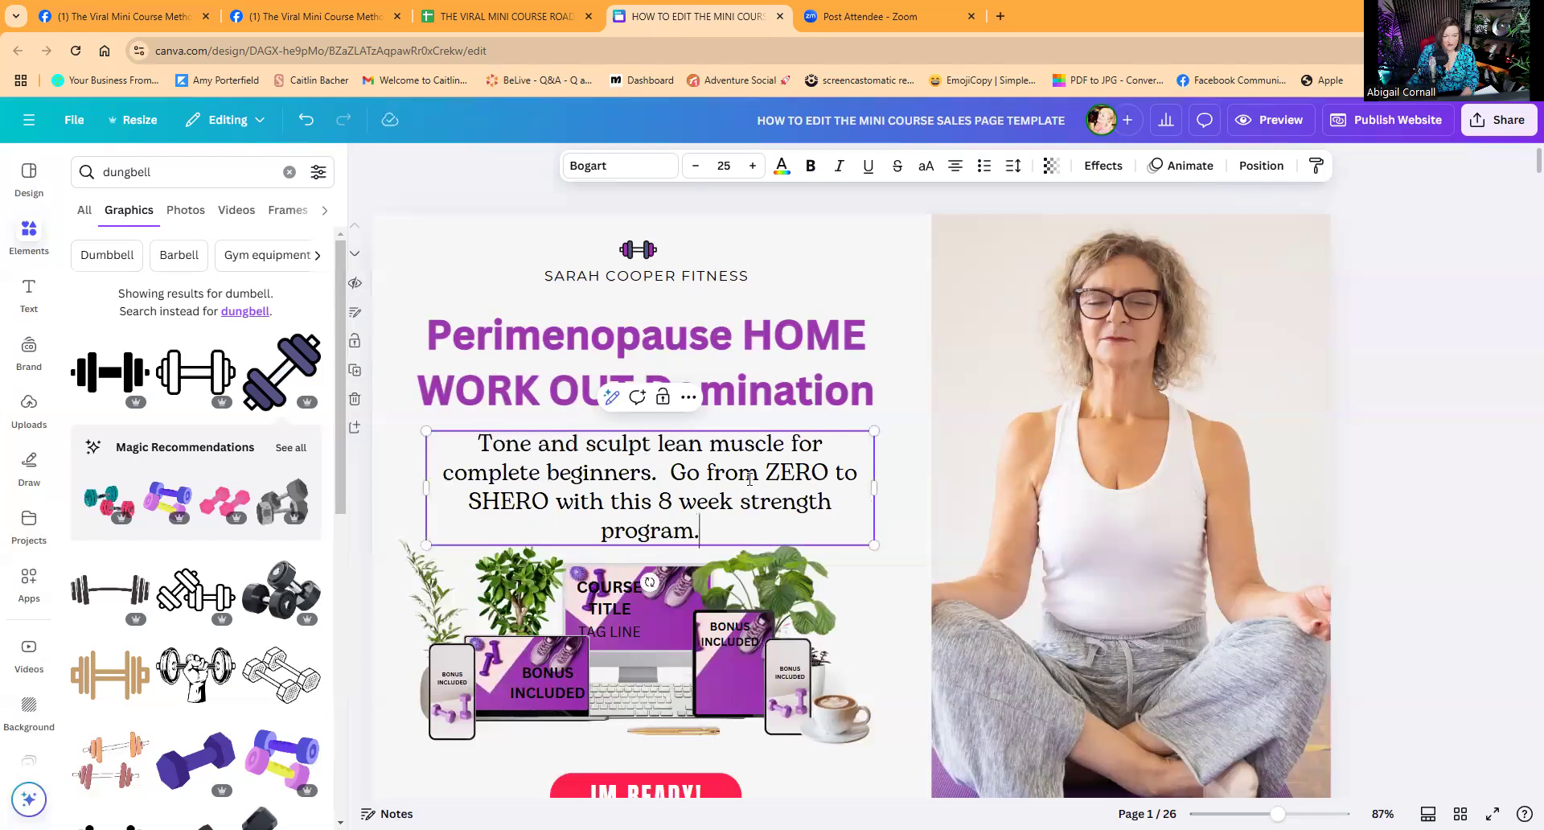
Reduce the subheading font size from 25 to 24 and deselect it.
{"action": "left_click", "coordinate": [695, 166]}
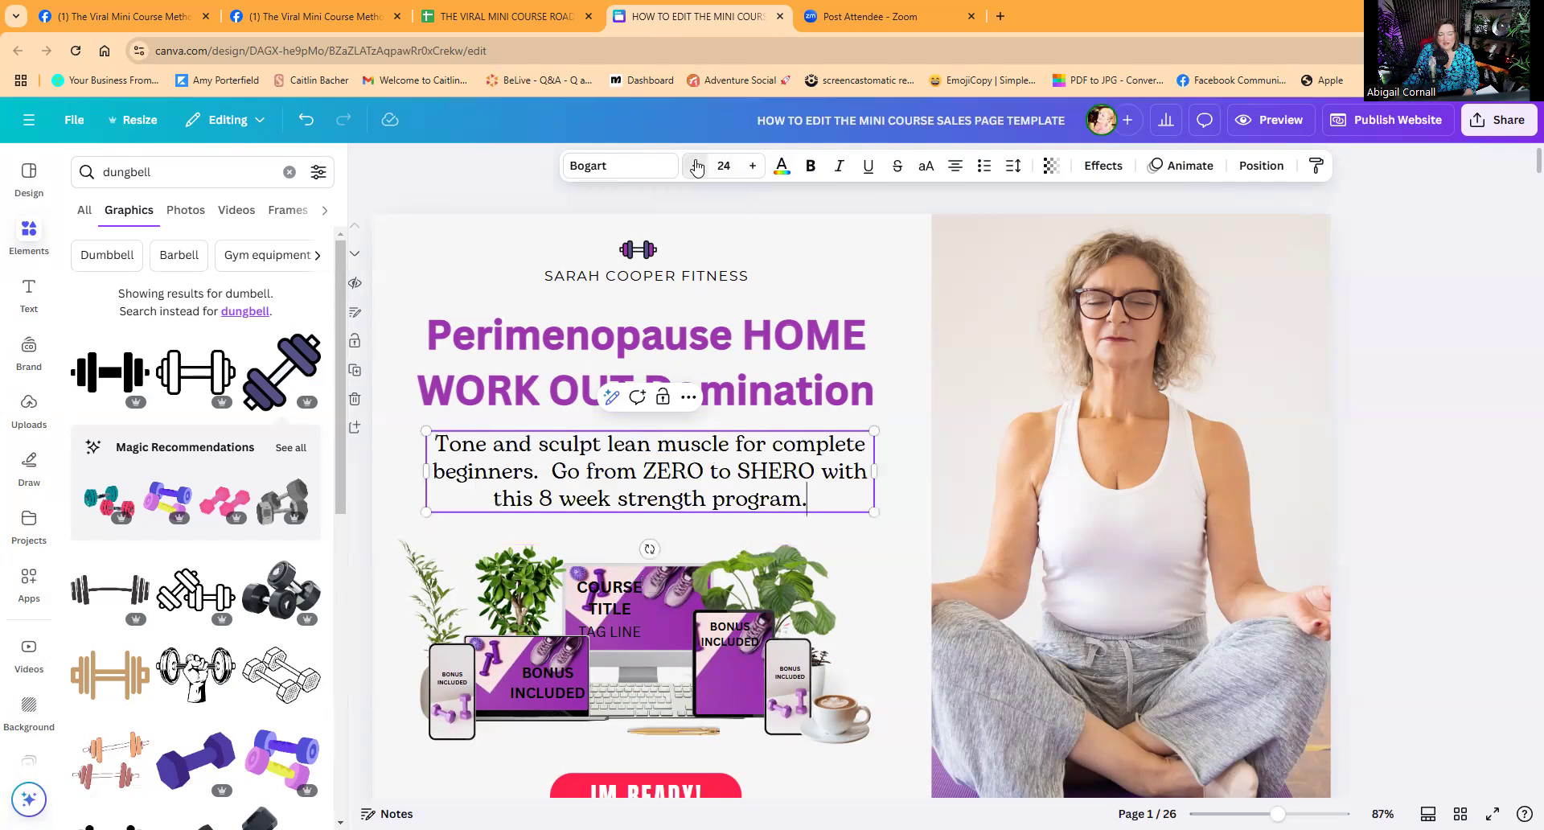
{"action": "left_click", "coordinate": [885, 282]}
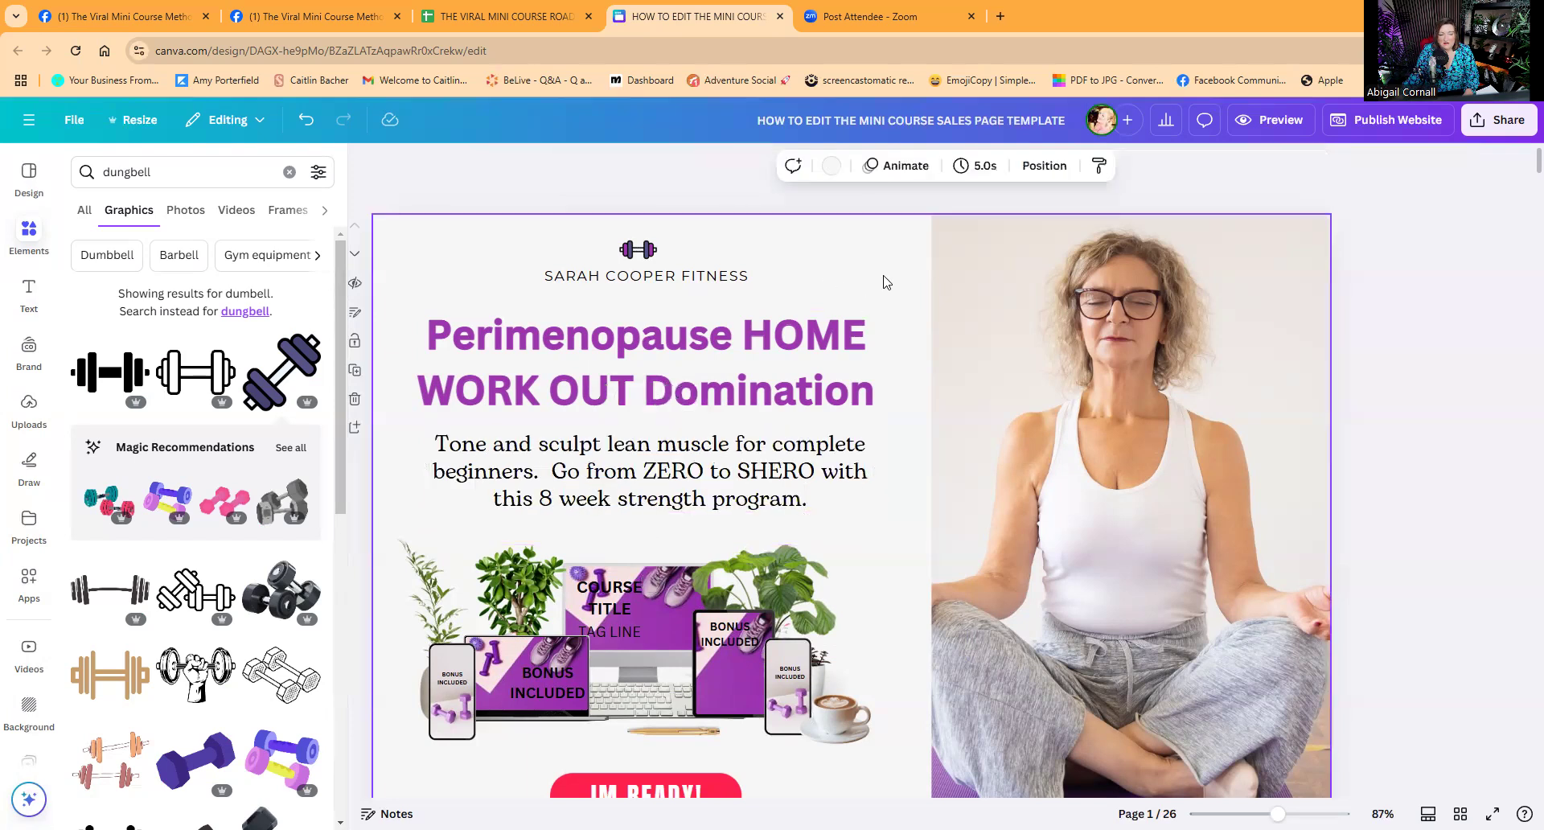
{"action": "scroll", "coordinate": [888, 331], "scroll_direction": "down", "scroll_amount": 2}
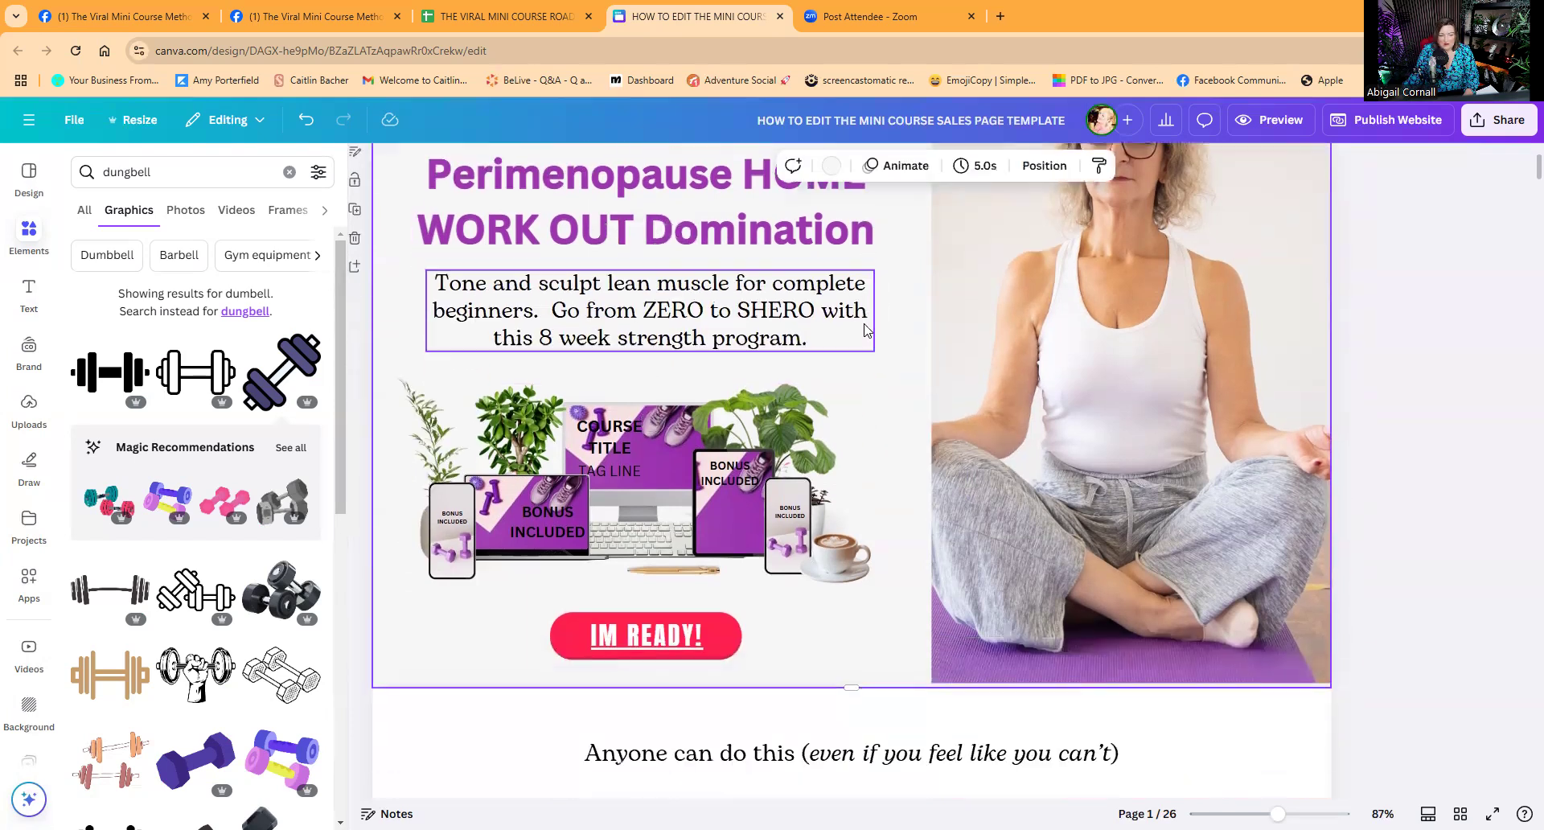
{"action": "scroll", "coordinate": [888, 332], "scroll_direction": "up", "scroll_amount": 1}
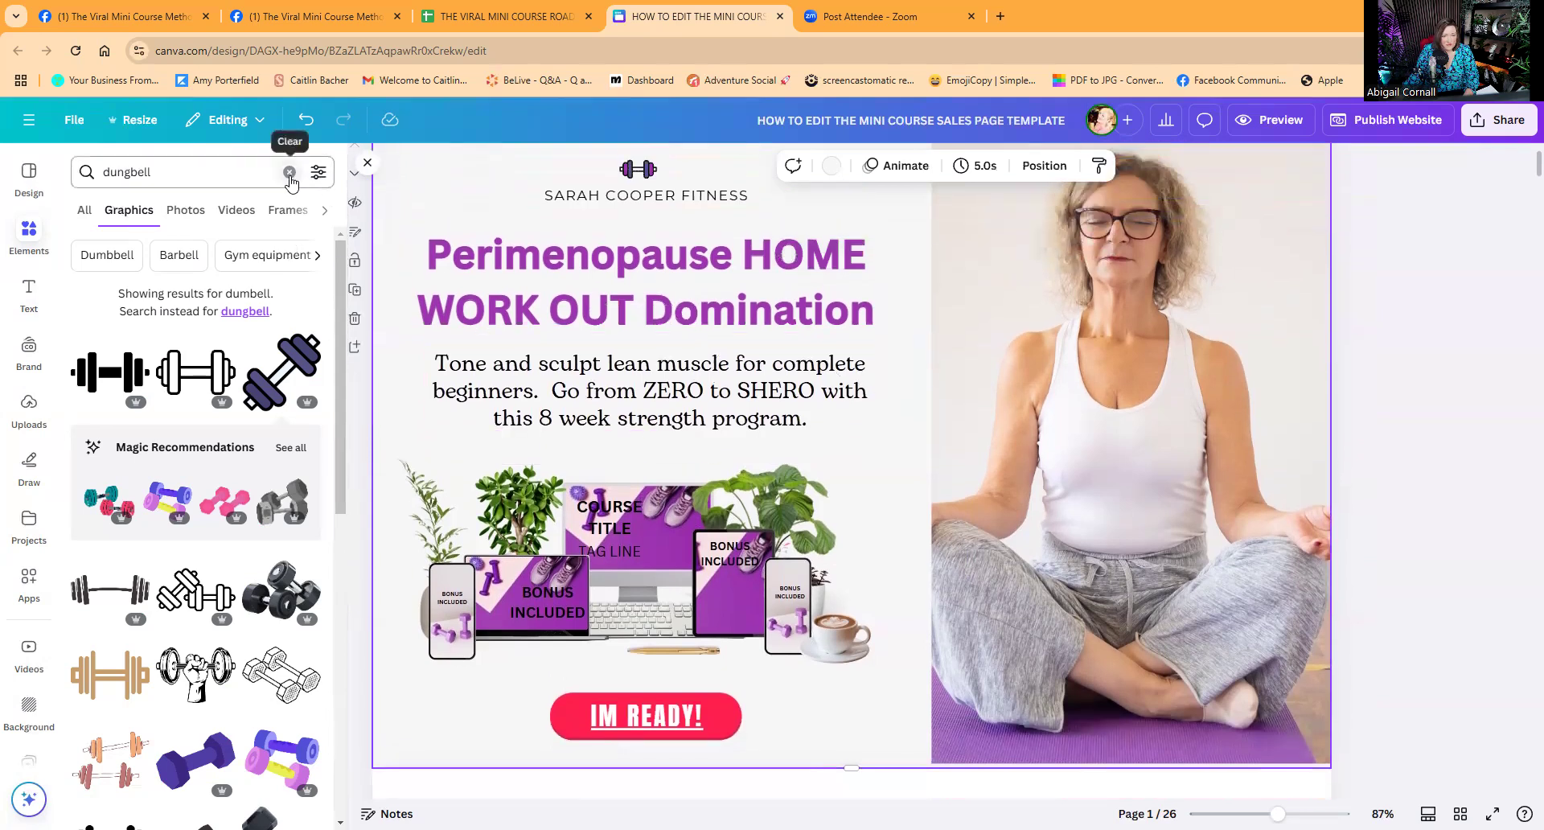
Replace COURSE TITLE on the monitor with 'HOME WORKOUT DOMINATION' over two lines, centred.
{"action": "left_click", "coordinate": [620, 527]}
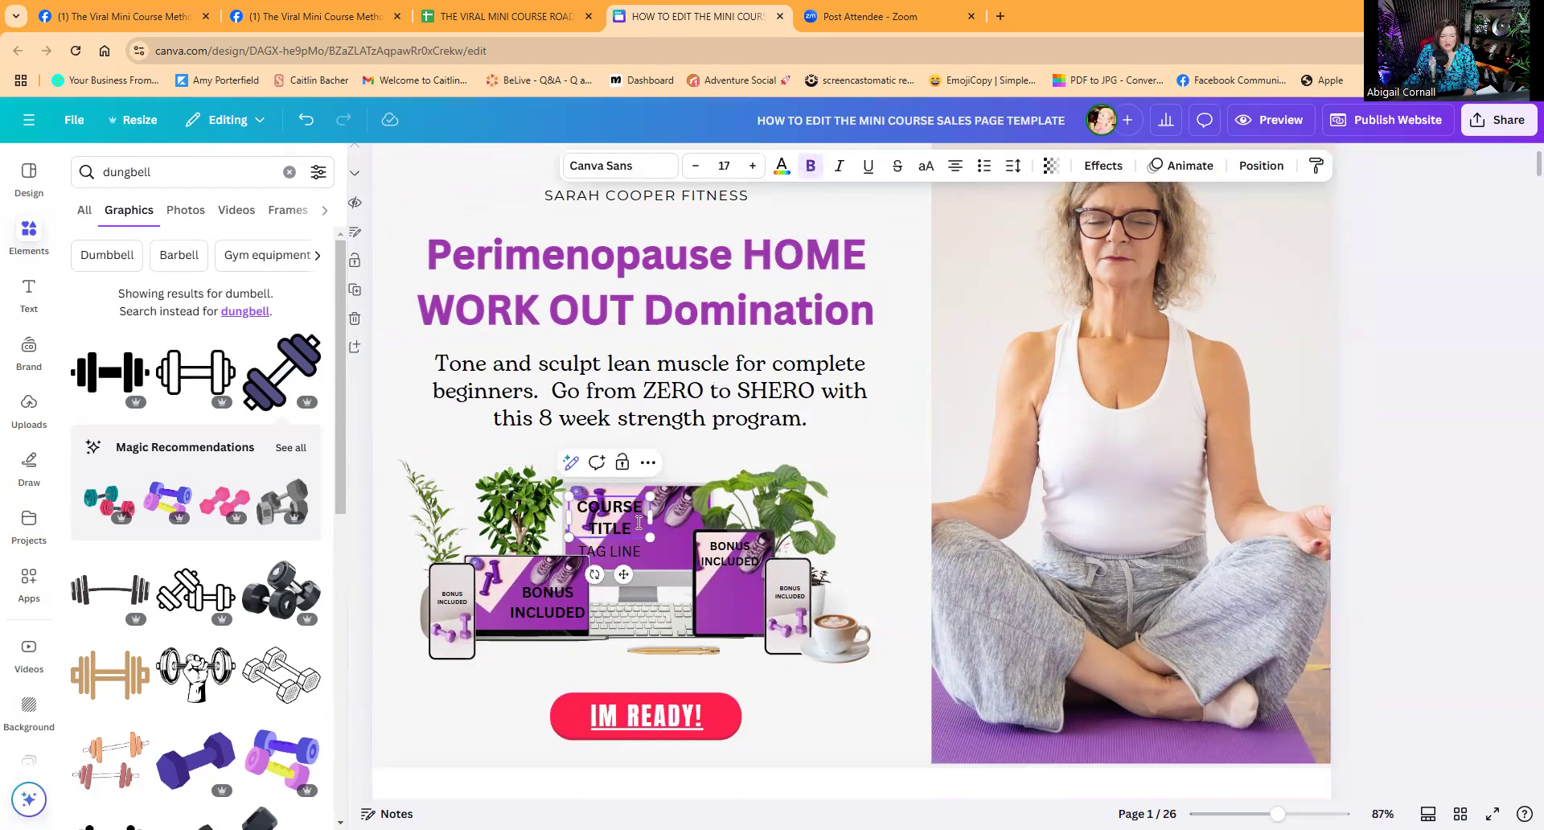
{"action": "left_click_drag", "start_coordinate": [570, 517], "coordinate": [572, 507]}
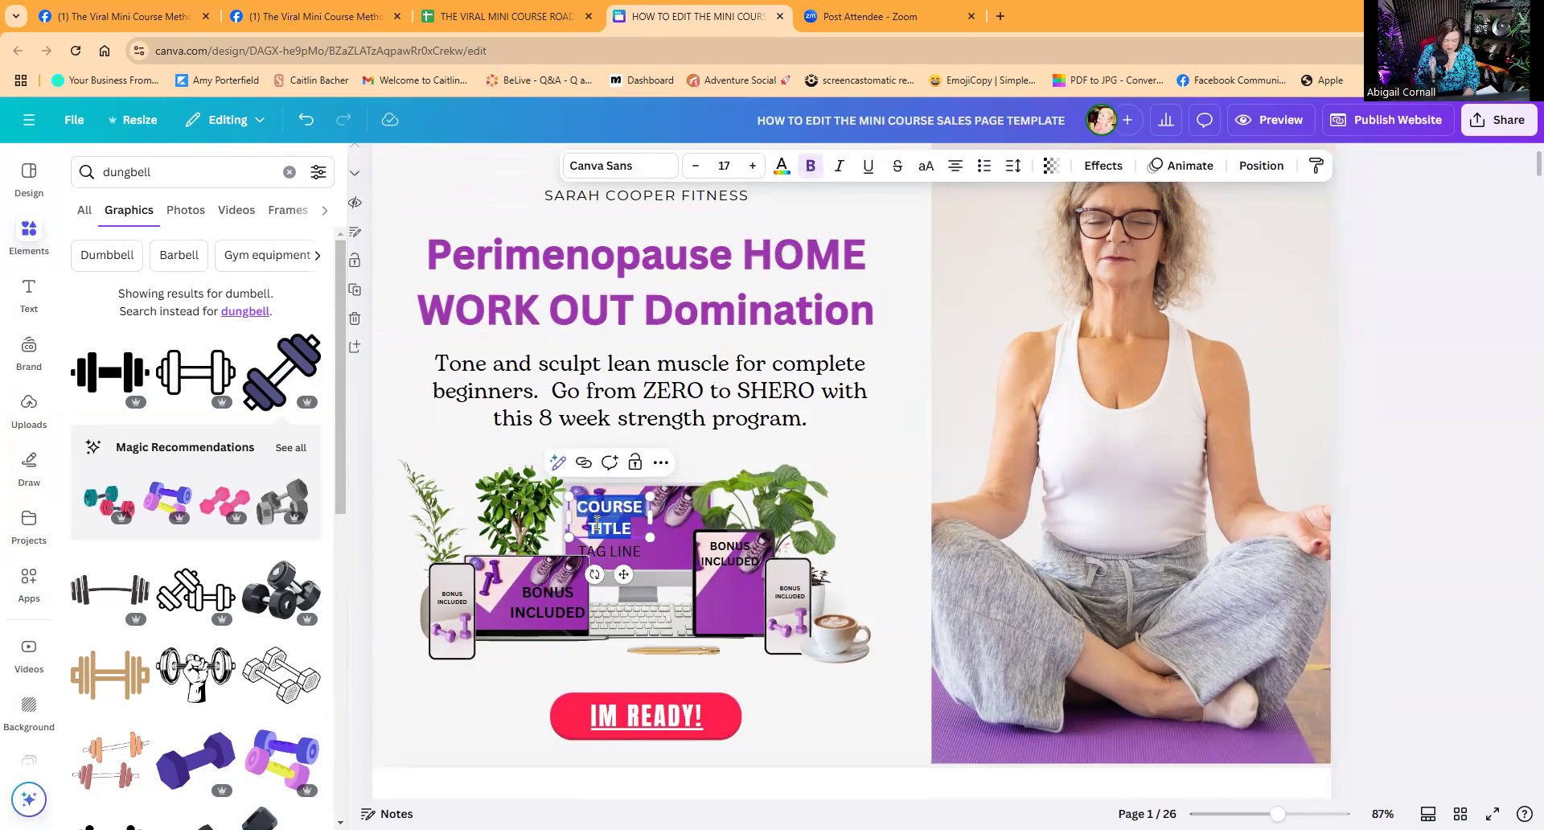
{"action": "type", "text": "HOME"}
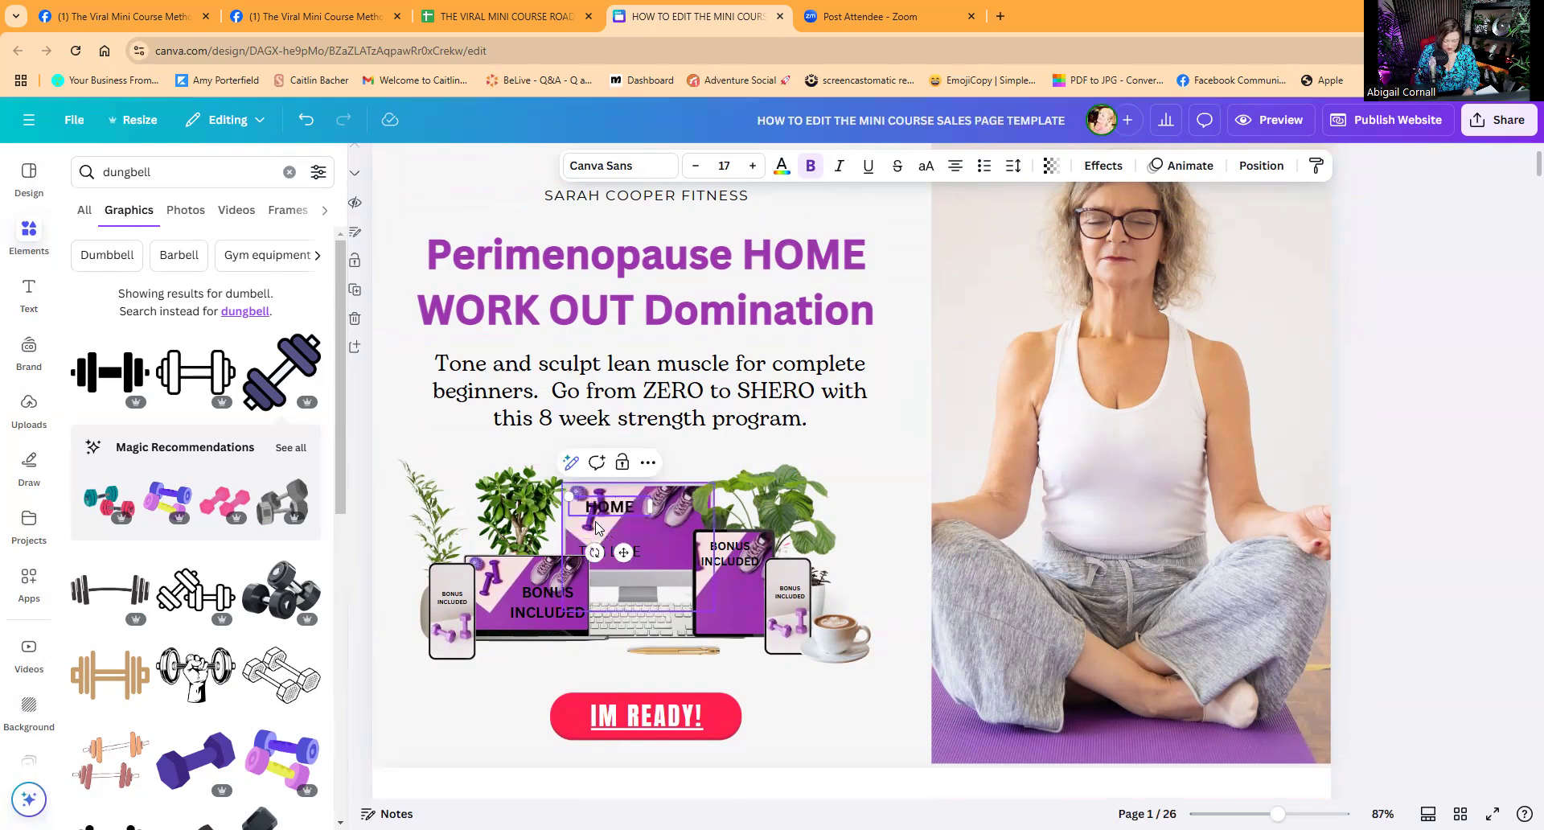
{"action": "type", "text": " WORKOU"}
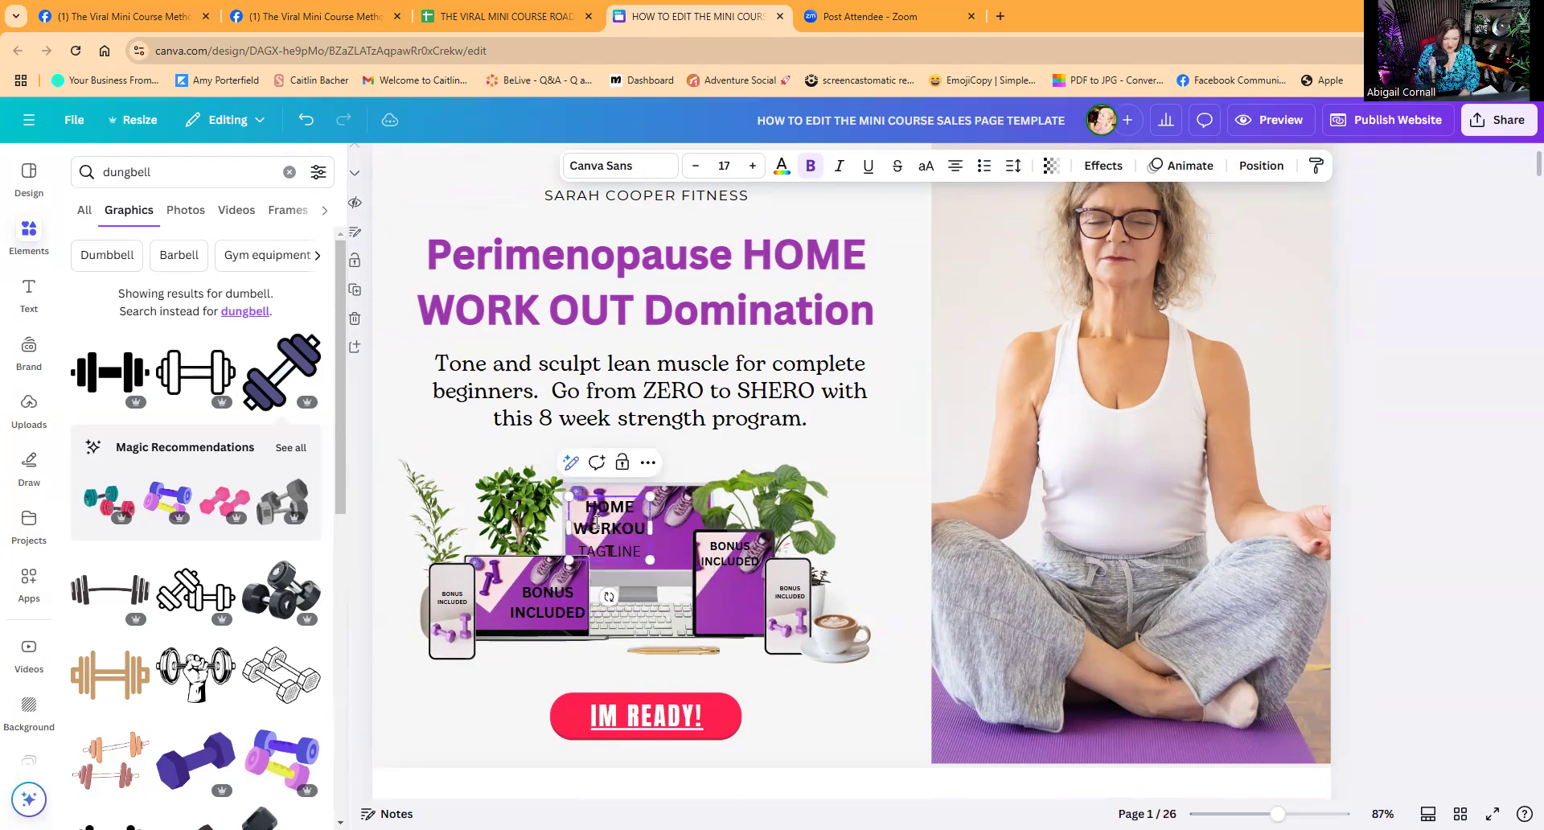
{"action": "type", "text": "T"}
{"action": "key", "text": "Return"}
{"action": "type", "text": "DOMINATIONS"}
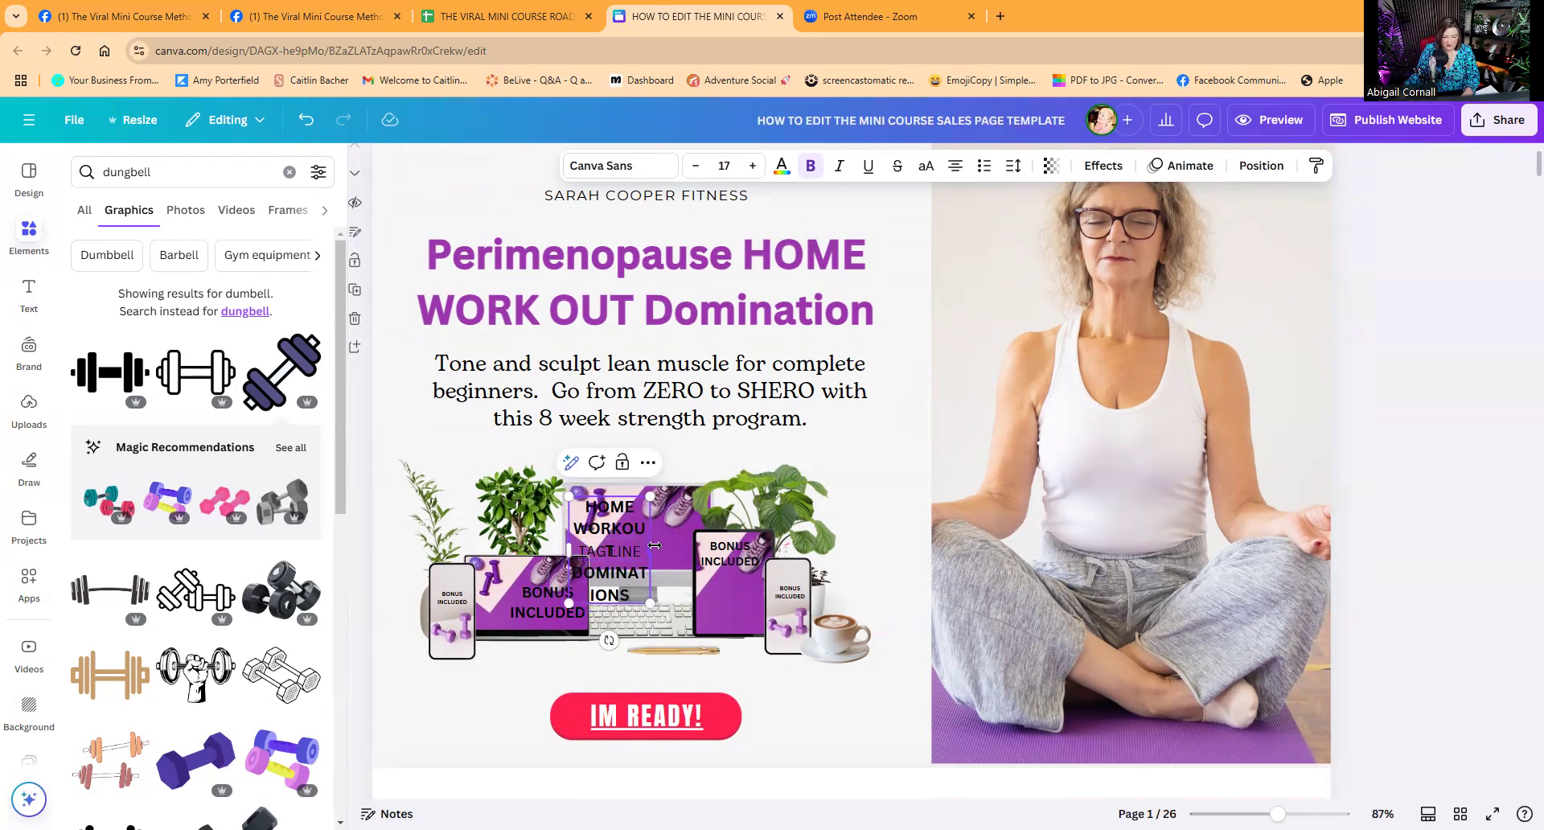
{"action": "left_click_drag", "start_coordinate": [654, 545], "coordinate": [698, 546]}
{"action": "left_click", "coordinate": [718, 499]}
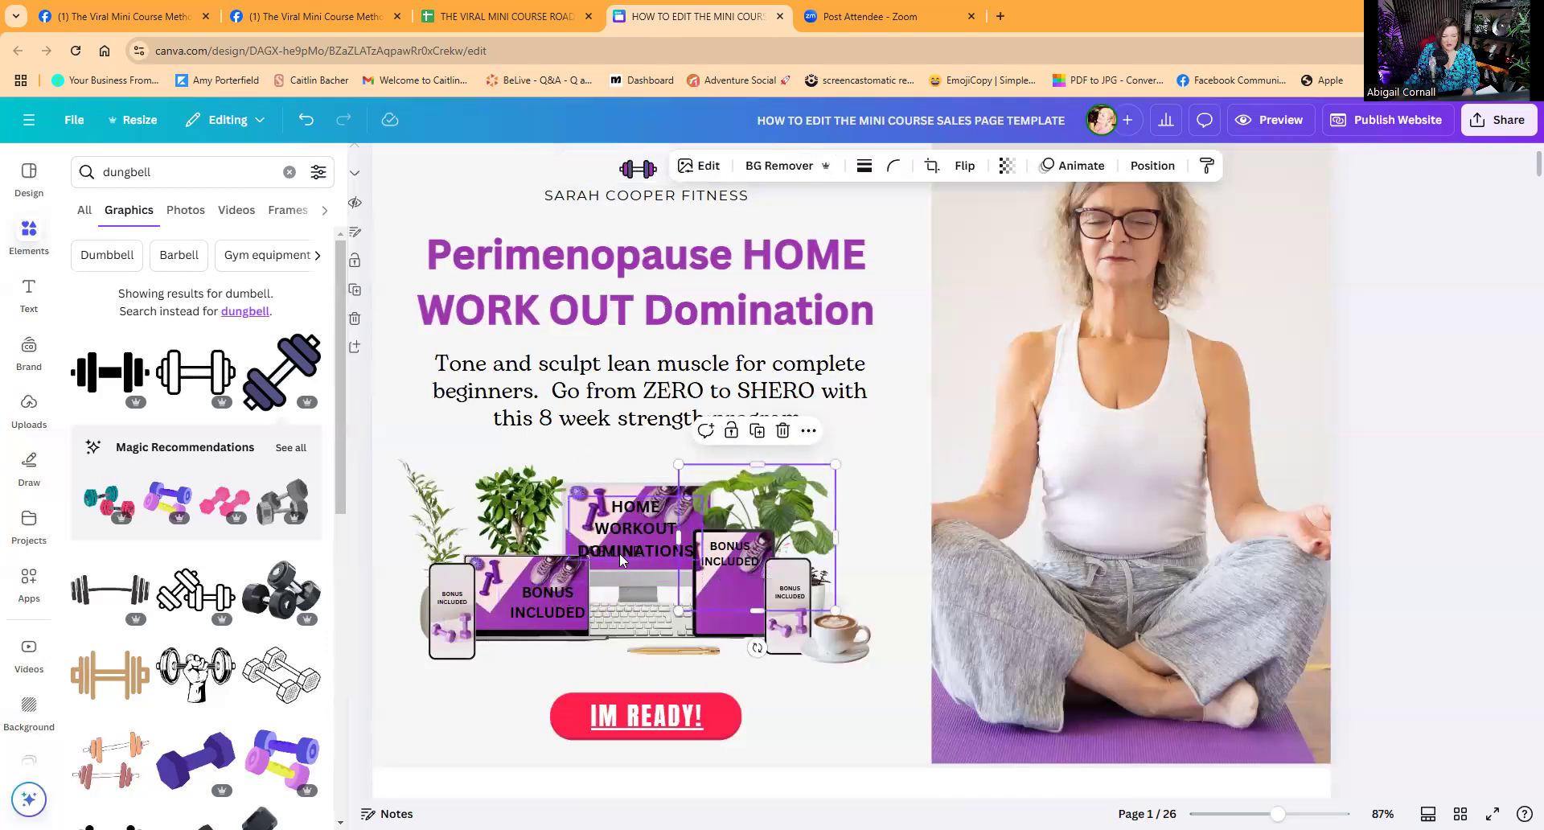
{"action": "left_click", "coordinate": [645, 538]}
{"action": "left_click_drag", "start_coordinate": [645, 538], "coordinate": [625, 505]}
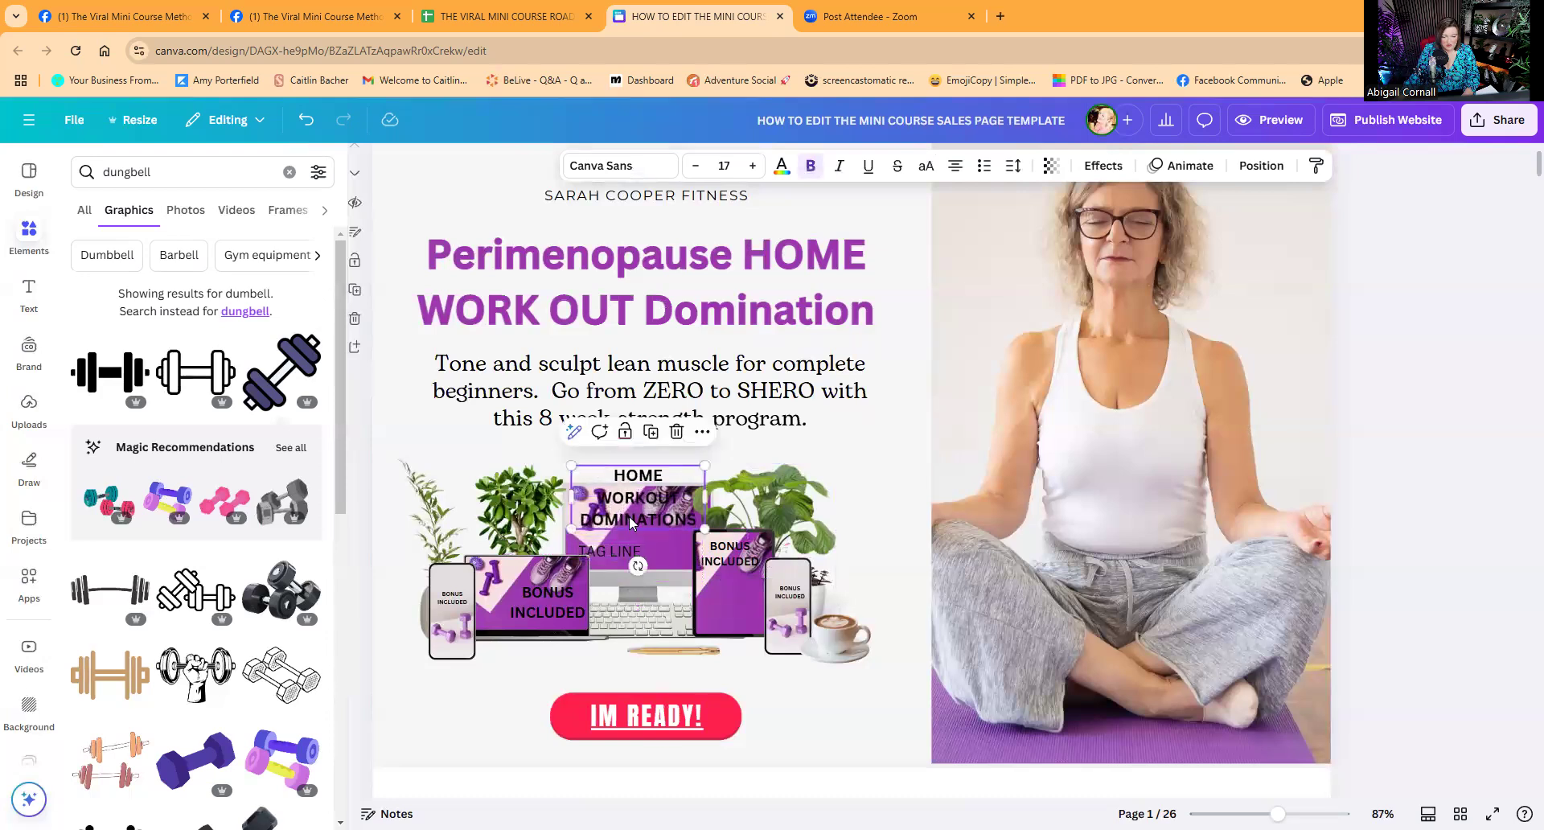
Fix the DOMINATION spelling, shrink the title to fit the monitor, and make it white.
{"action": "left_click", "coordinate": [624, 550]}
{"action": "left_click", "coordinate": [627, 515]}
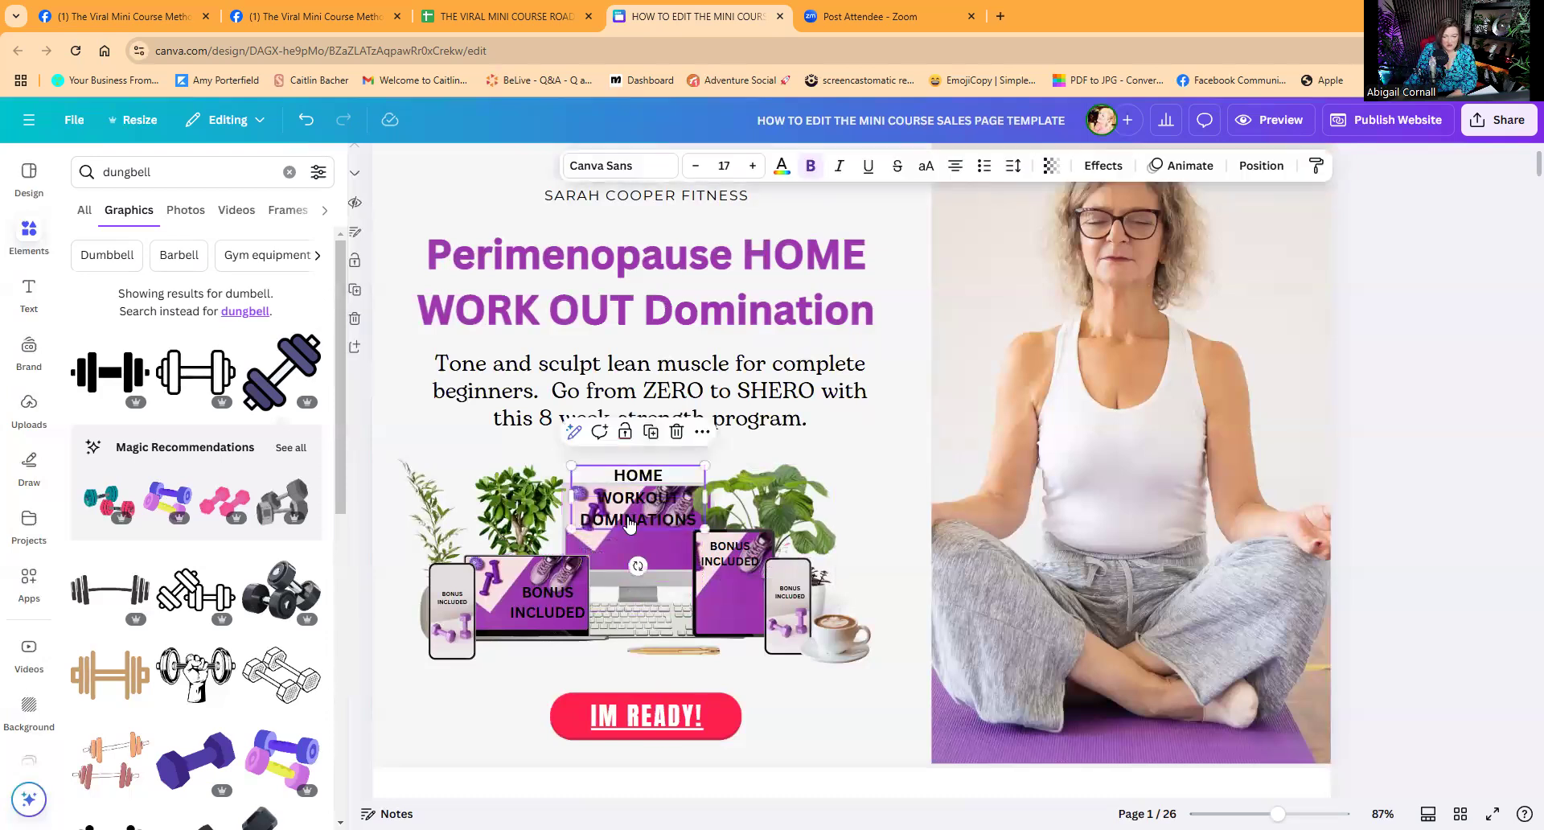
{"action": "double_click", "coordinate": [697, 520]}
{"action": "left_click", "coordinate": [693, 527]}
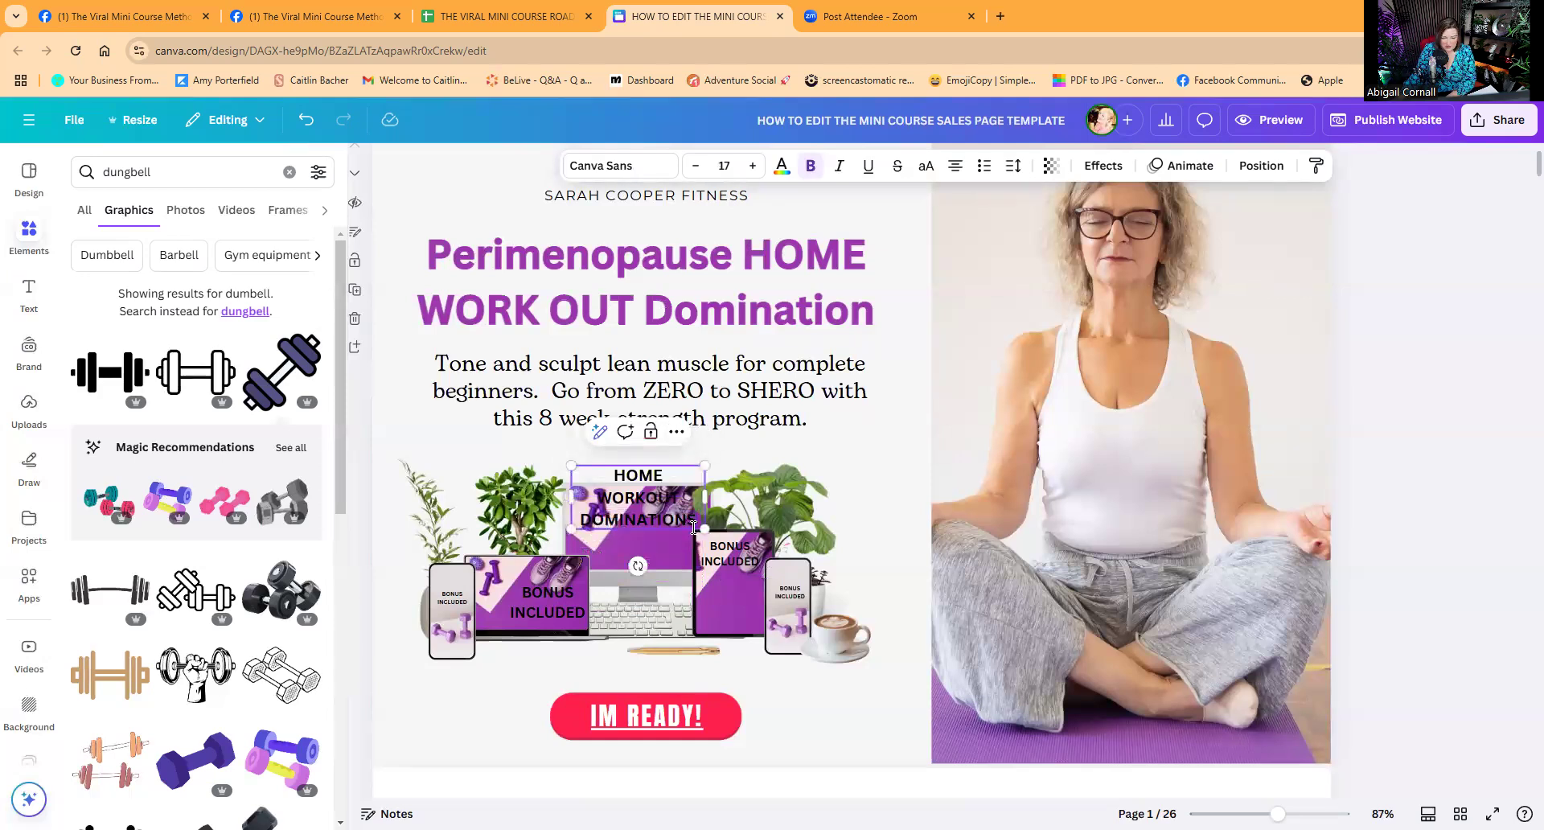
{"action": "key", "text": "BackSpace"}
{"action": "left_click_drag", "start_coordinate": [571, 467], "coordinate": [651, 551]}
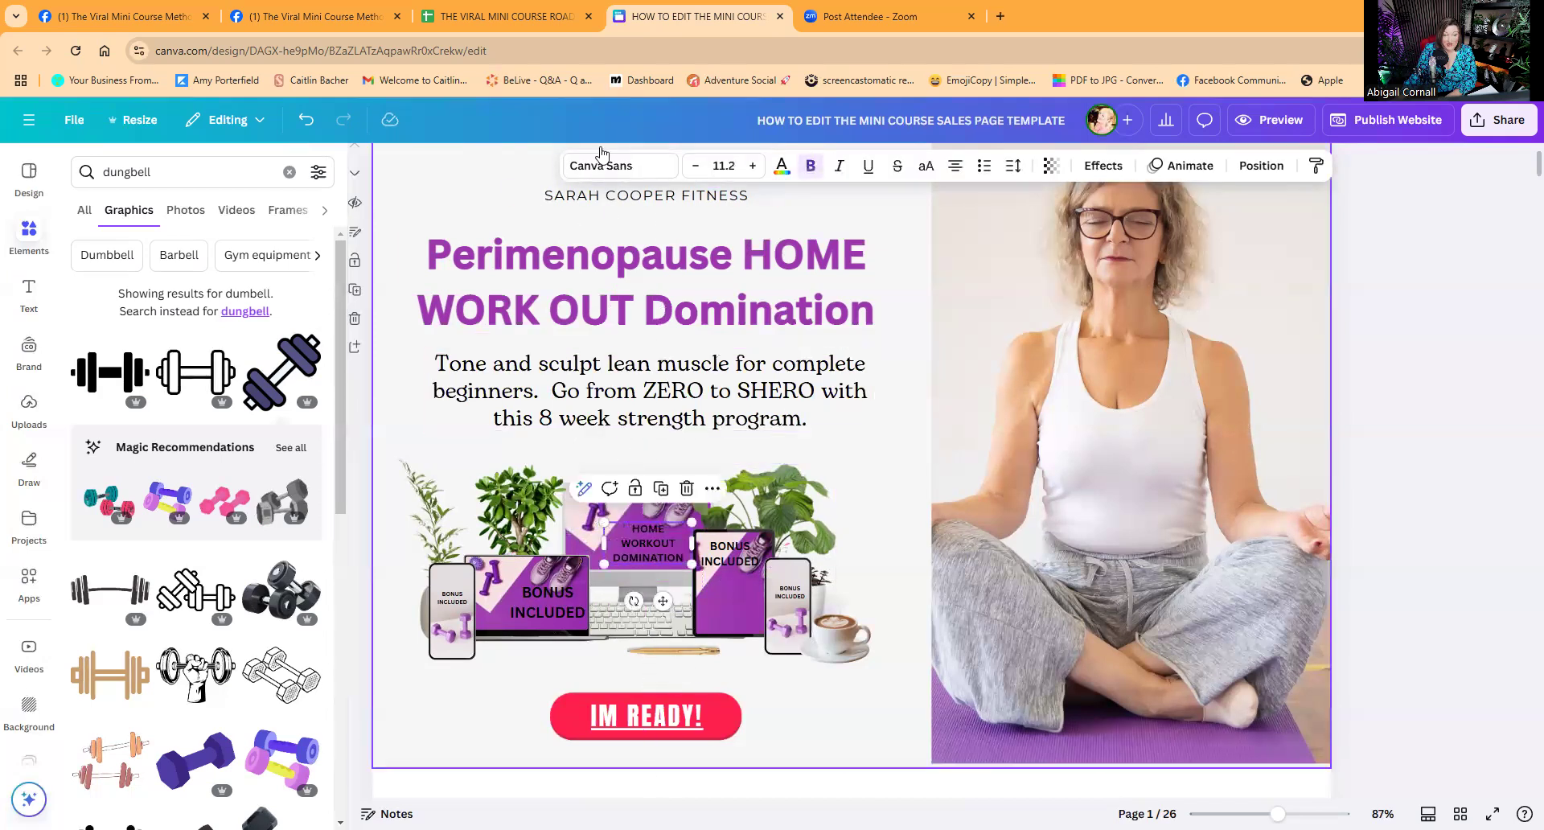
{"action": "left_click", "coordinate": [780, 165]}
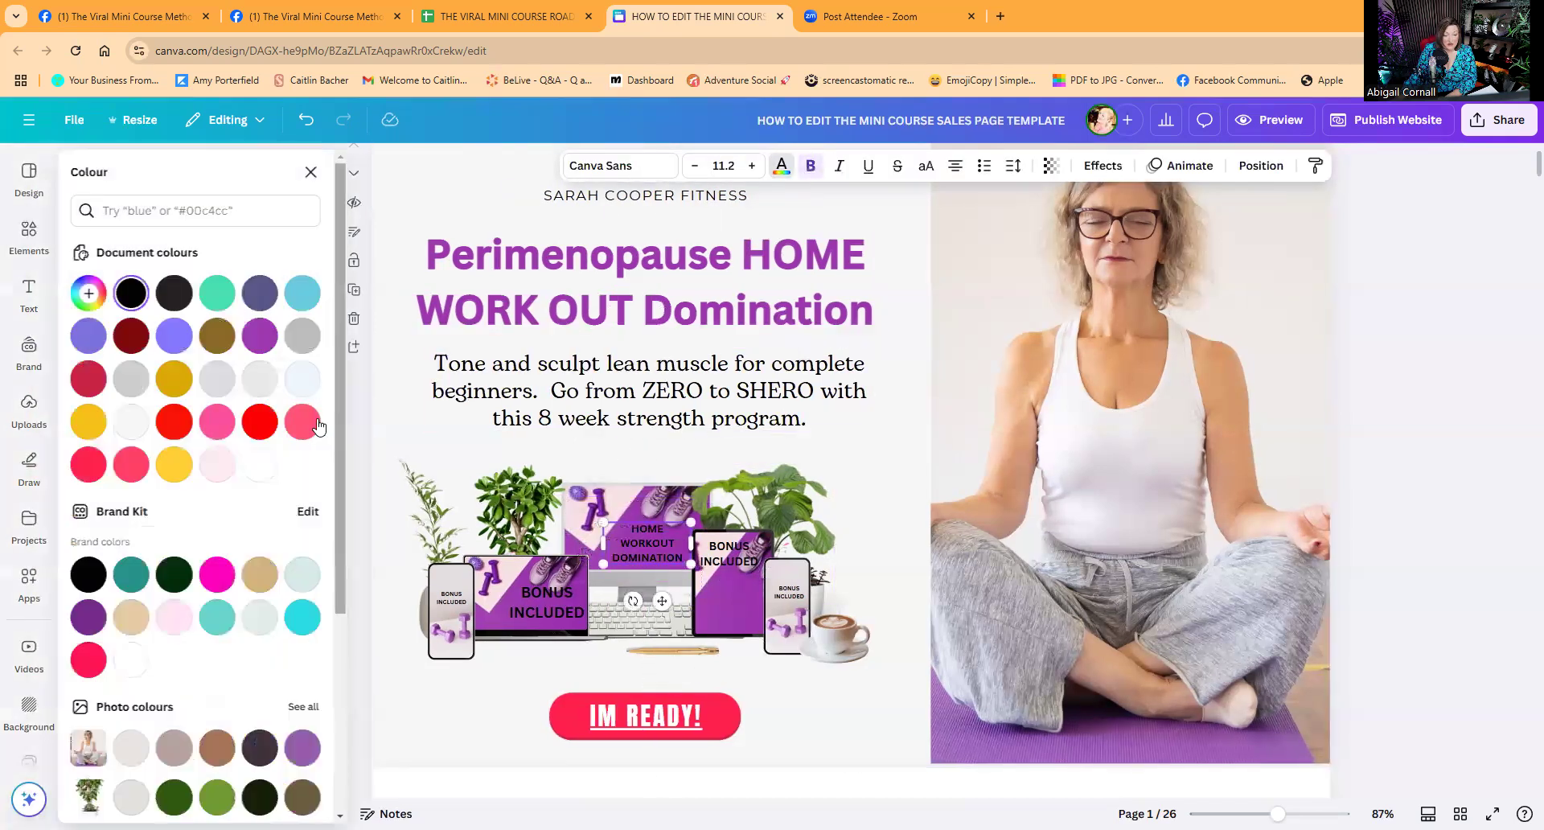
{"action": "left_click", "coordinate": [260, 464]}
{"action": "left_click", "coordinate": [714, 560]}
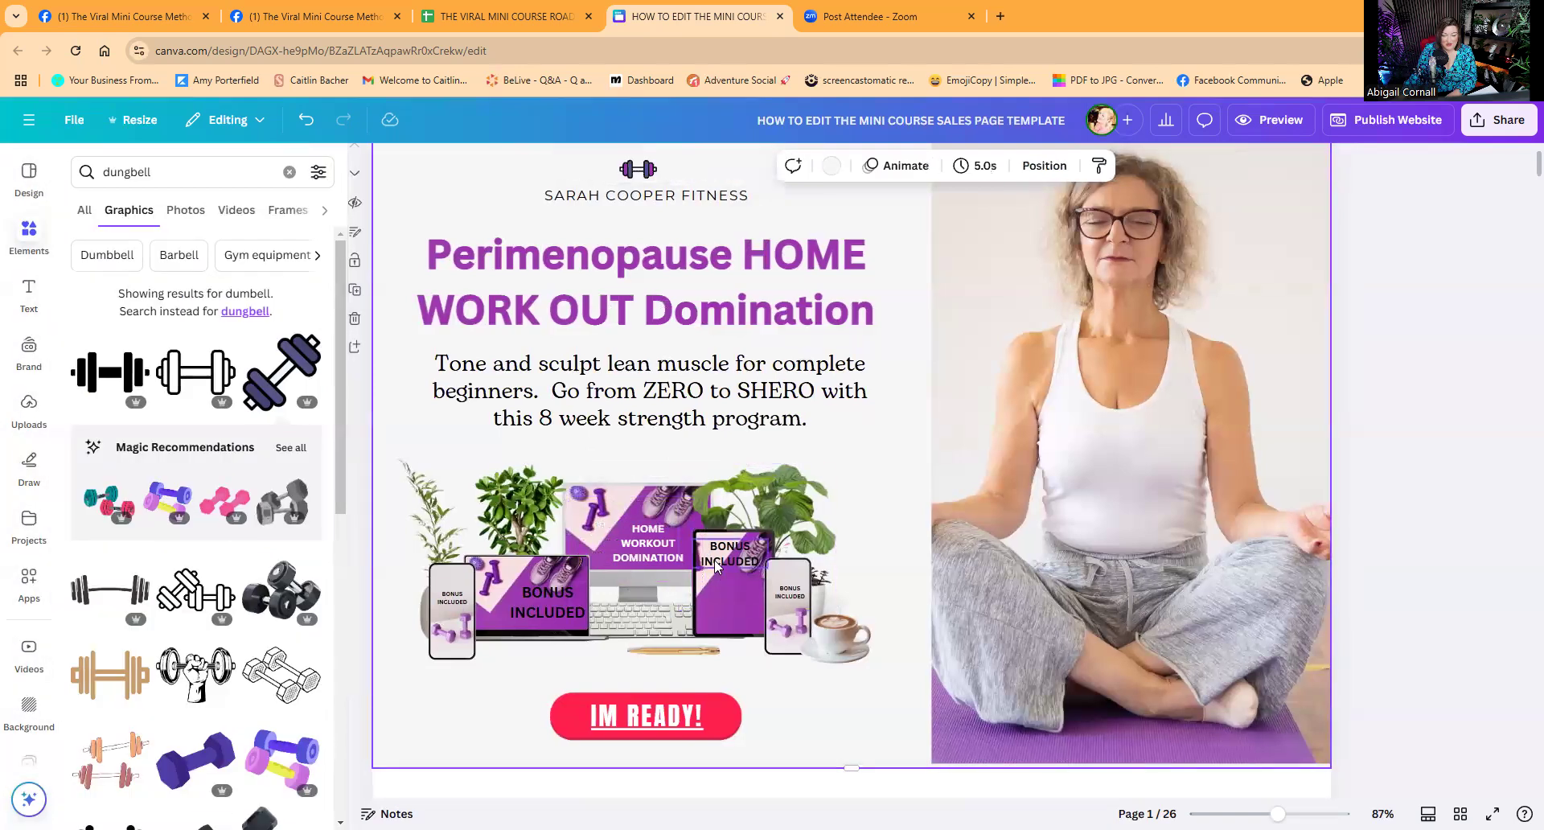
Copy the title onto the tablet and laptop, replacing the laptop's BONUS INCLUDED text.
{"action": "left_click", "coordinate": [653, 549]}
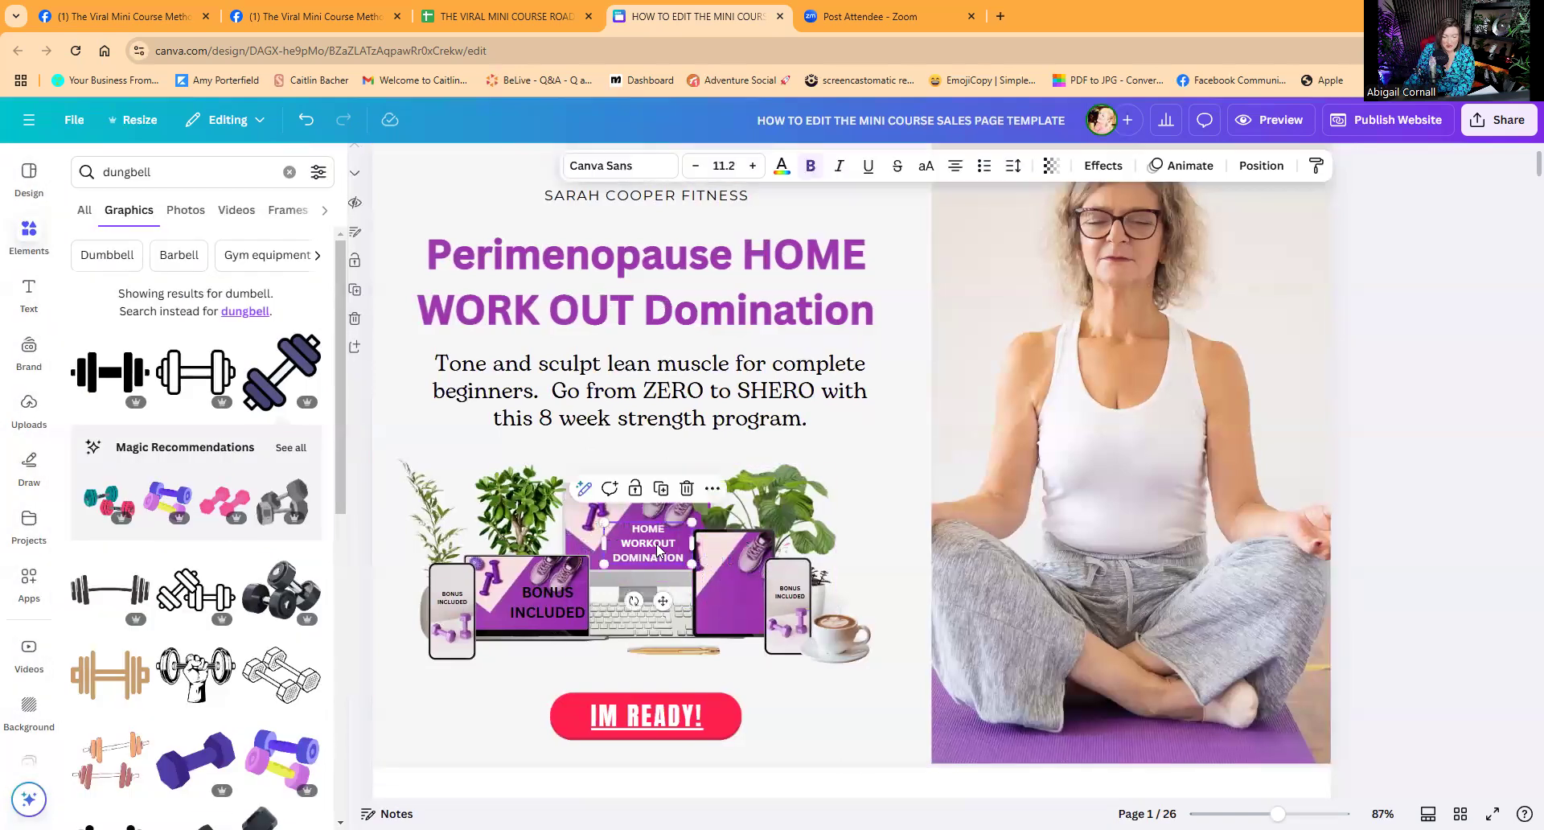
{"action": "left_click_drag", "start_coordinate": [704, 532], "coordinate": [728, 609]}
{"action": "left_click", "coordinate": [544, 599]}
{"action": "key", "text": "Delete"}
{"action": "left_click", "coordinate": [648, 543]}
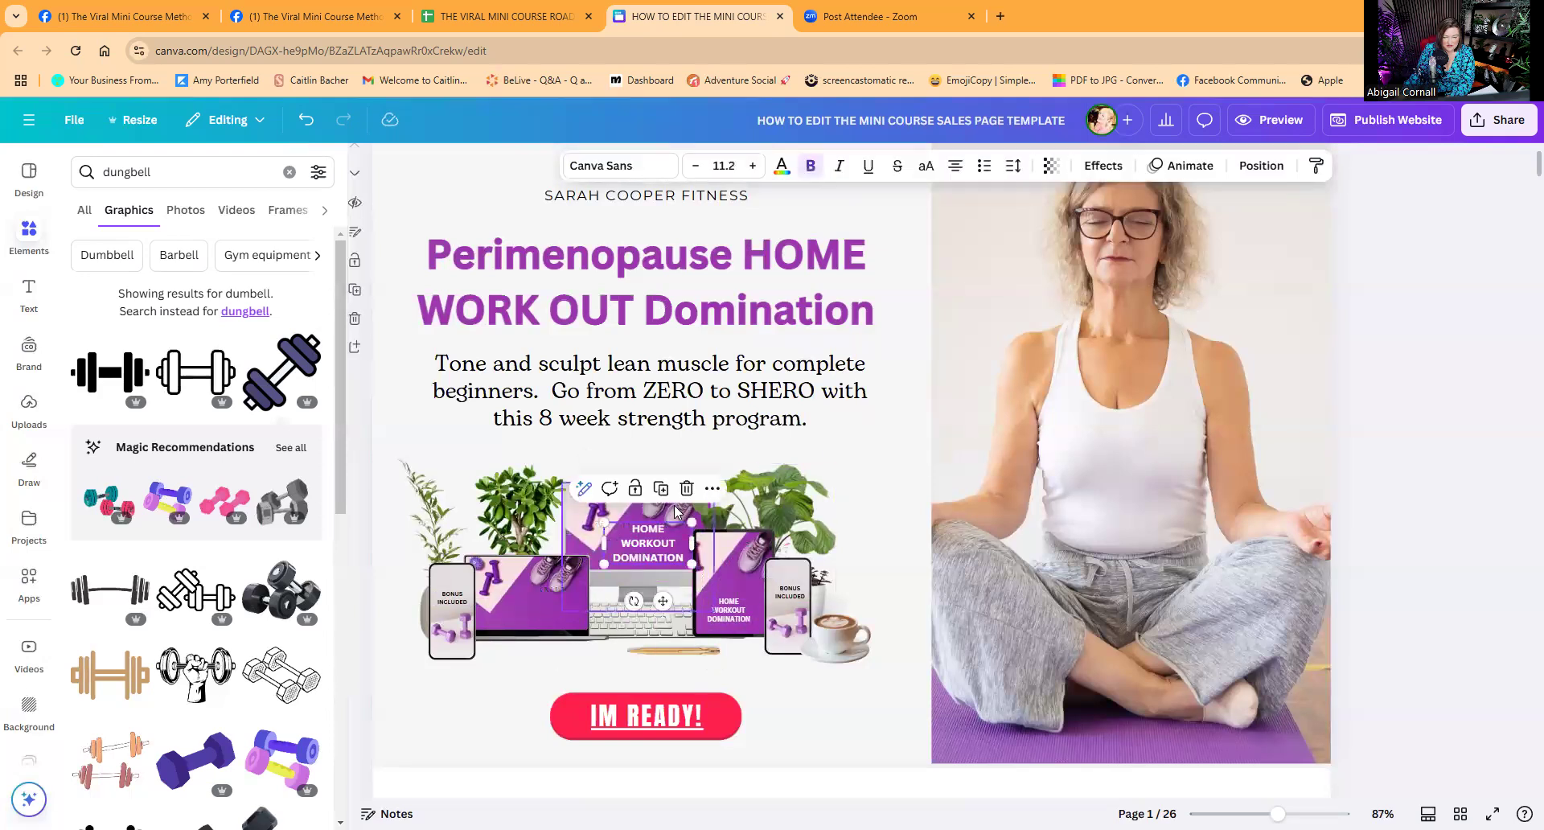
{"action": "left_click", "coordinate": [661, 488]}
{"action": "left_click_drag", "start_coordinate": [655, 551], "coordinate": [552, 599]}
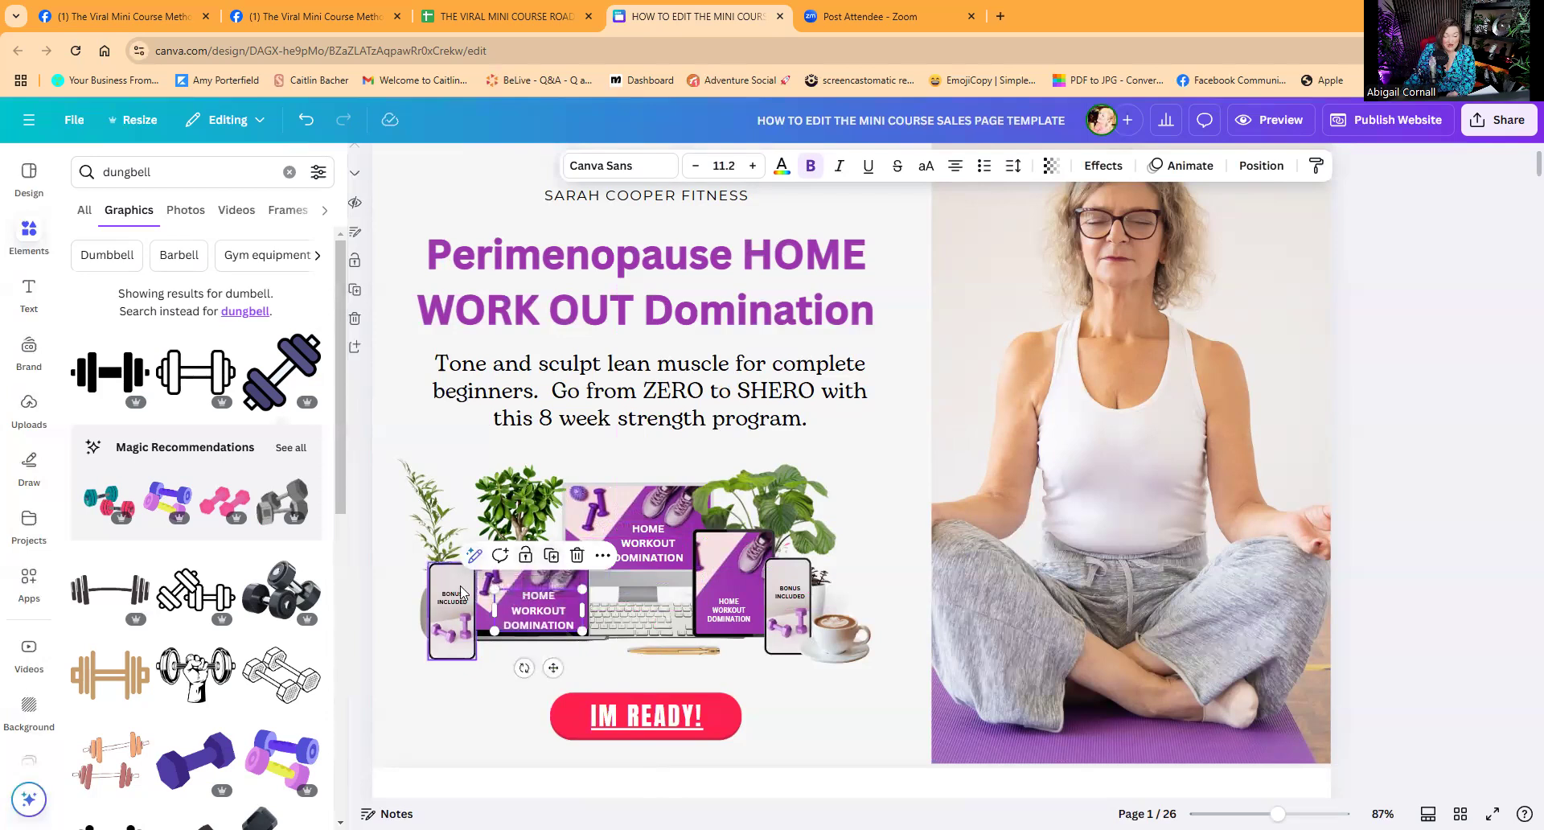
{"action": "key", "text": "Escape"}
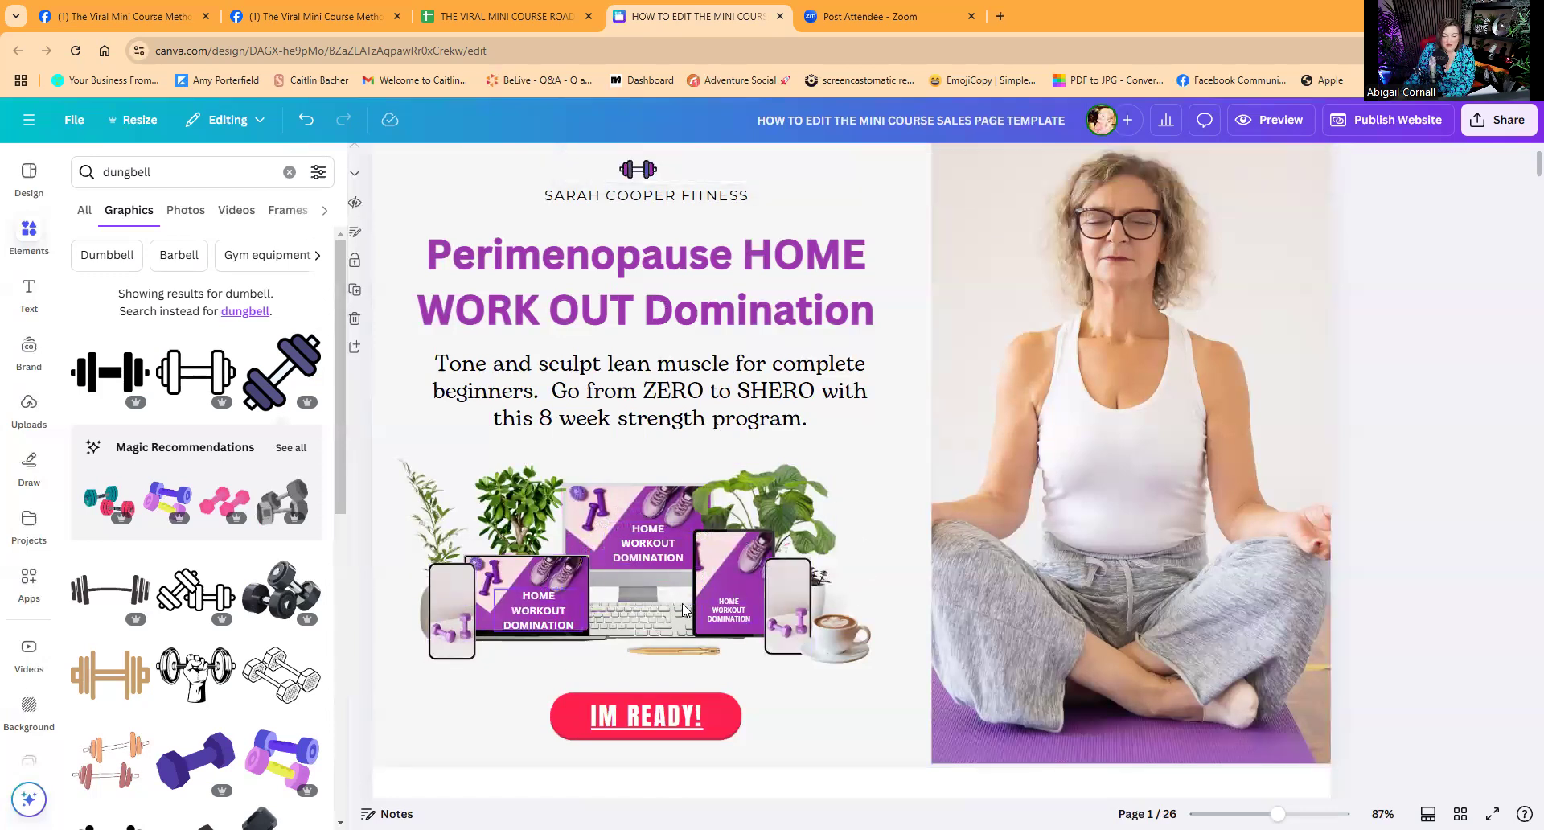
Move a title copy onto the right-hand phone screen and make it purple.
{"action": "left_click", "coordinate": [738, 609]}
{"action": "left_click_drag", "start_coordinate": [736, 620], "coordinate": [788, 583]}
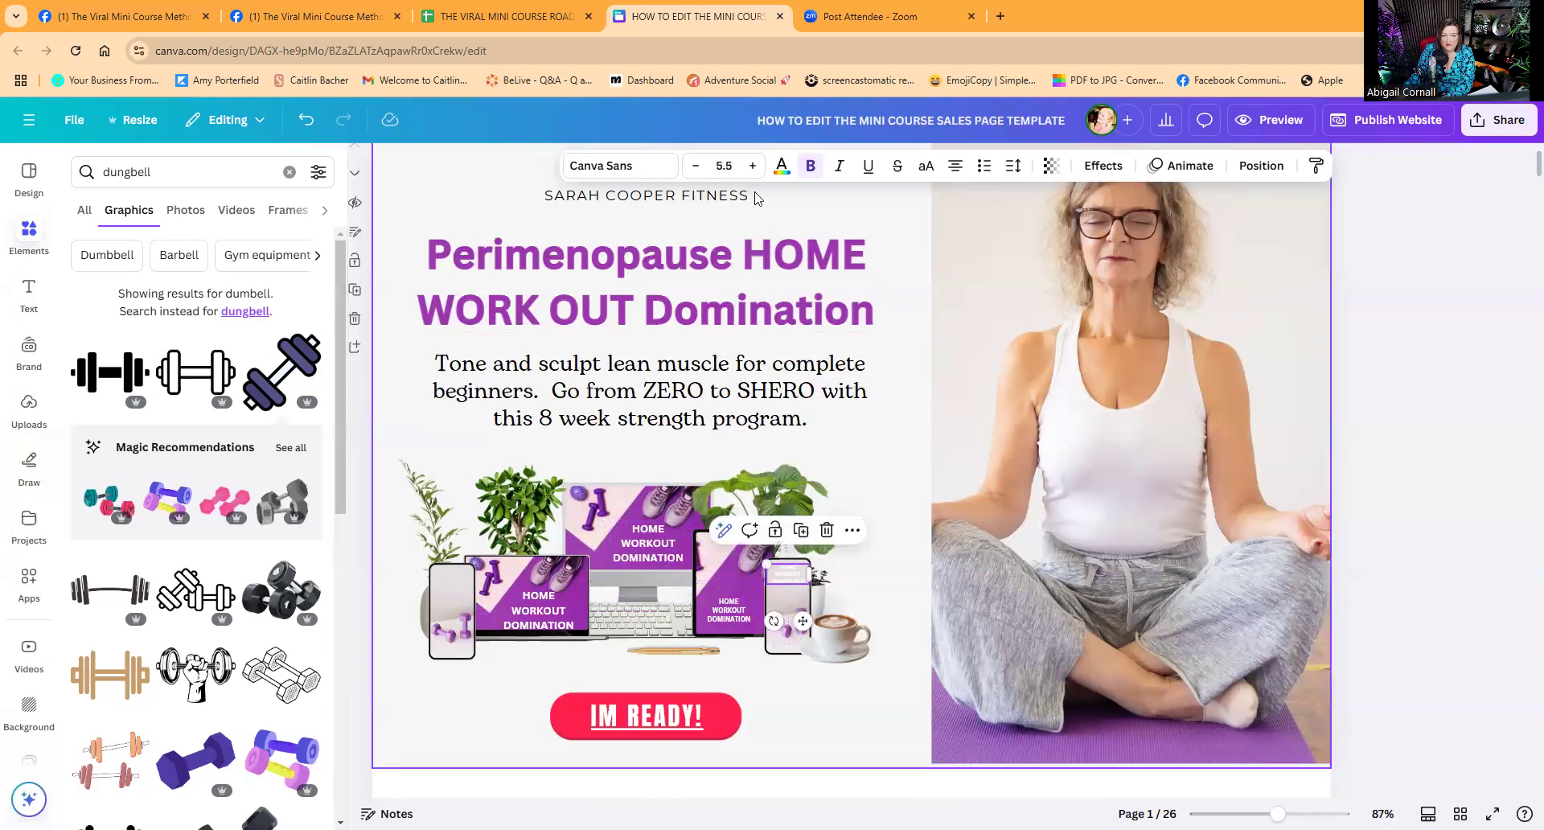
{"action": "left_click", "coordinate": [780, 167]}
{"action": "left_click", "coordinate": [260, 335]}
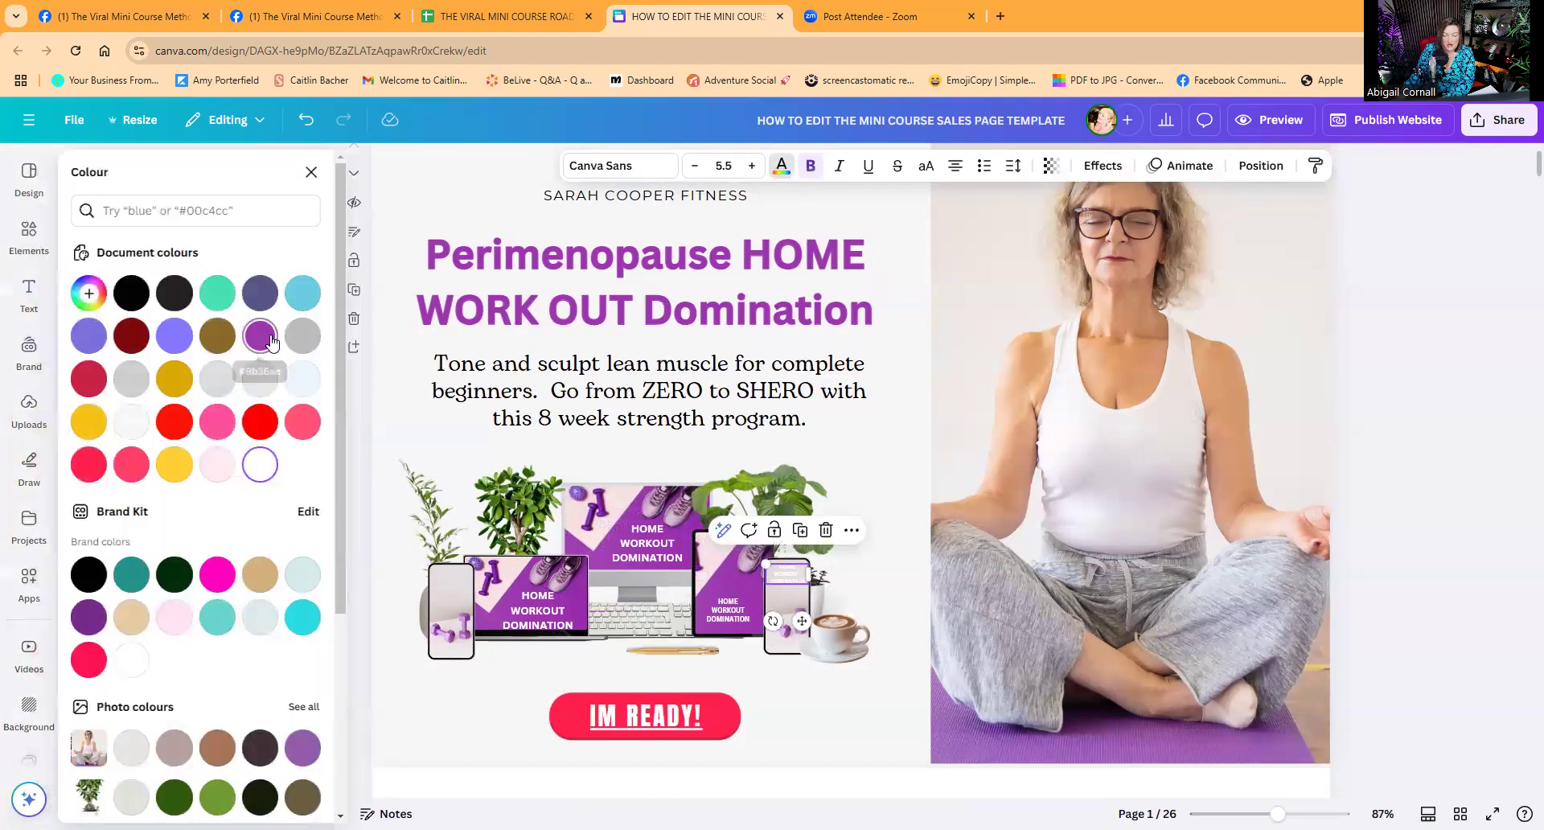
{"action": "left_click_drag", "start_coordinate": [786, 591], "coordinate": [455, 582]}
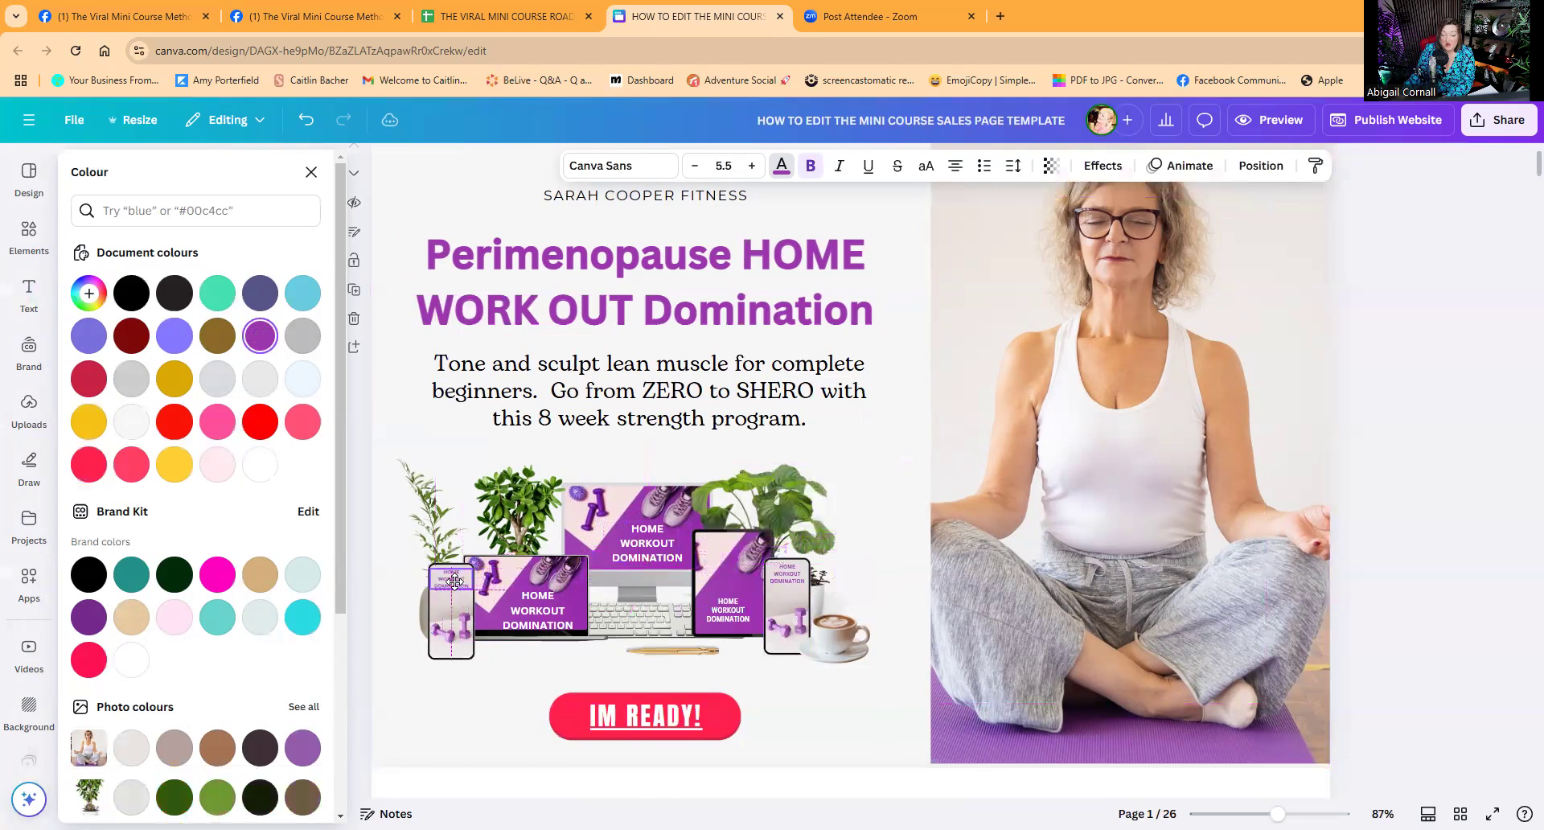
Add the uploaded woman's portrait, remove its background, and fit it onto the monitor screen.
{"action": "left_click", "coordinate": [682, 453]}
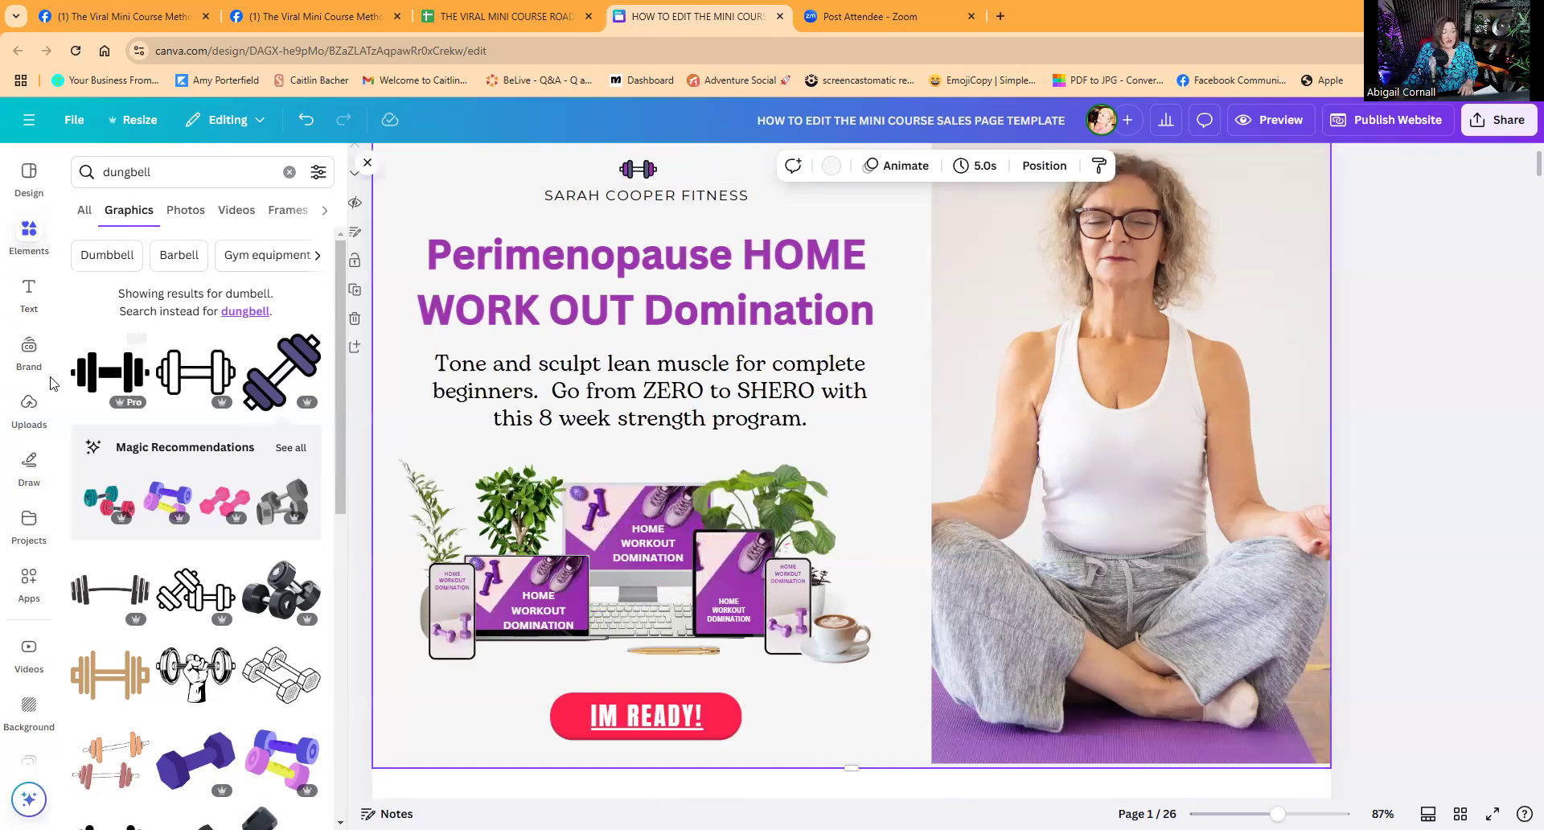
{"action": "left_click", "coordinate": [29, 406]}
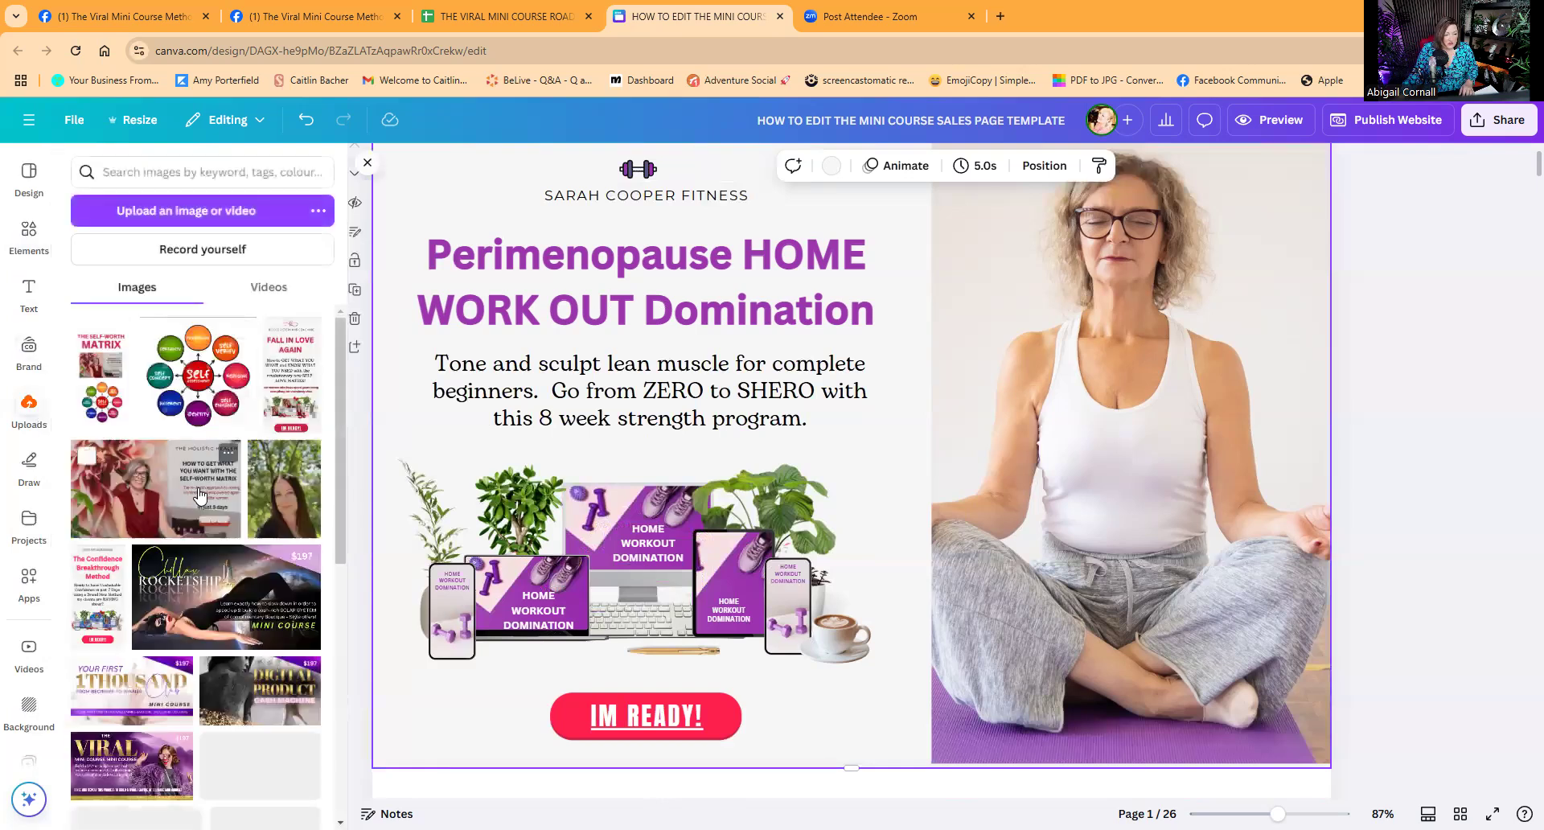
{"action": "left_click", "coordinate": [281, 488]}
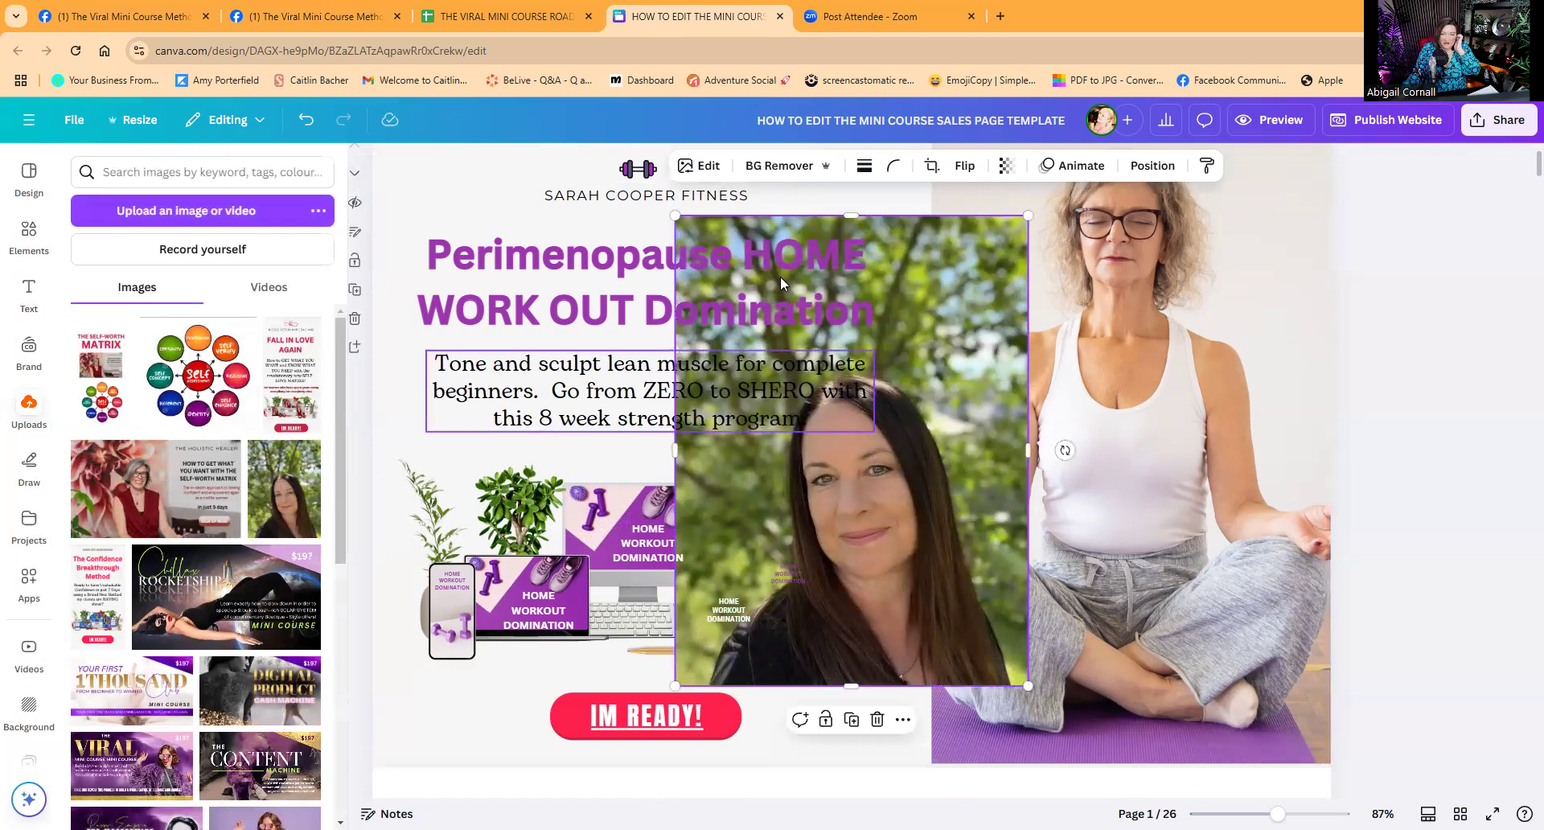
{"action": "left_click", "coordinate": [782, 165]}
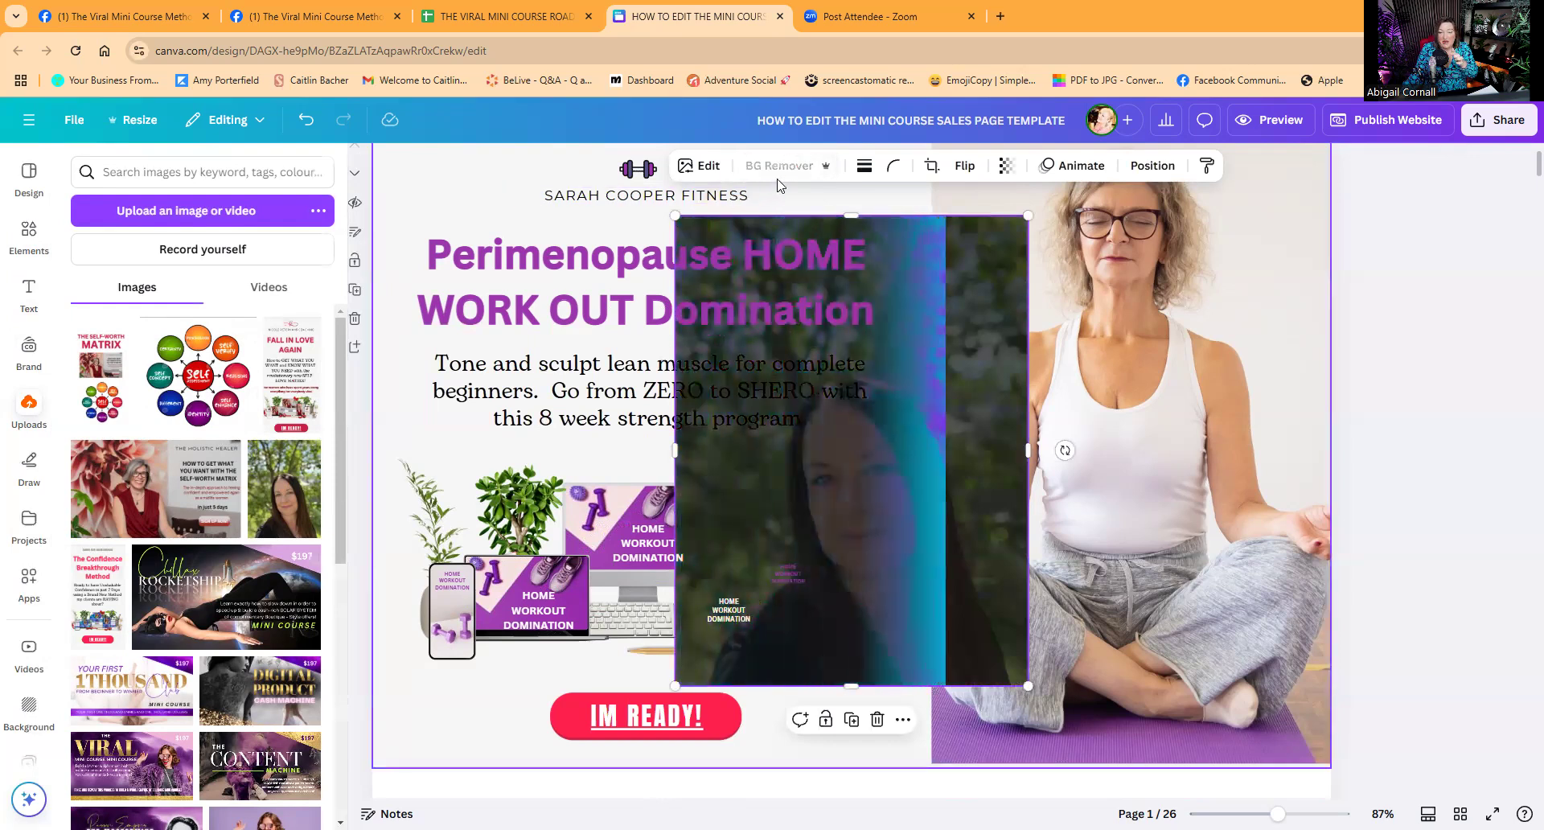
{"action": "left_click_drag", "start_coordinate": [1029, 212], "coordinate": [745, 590]}
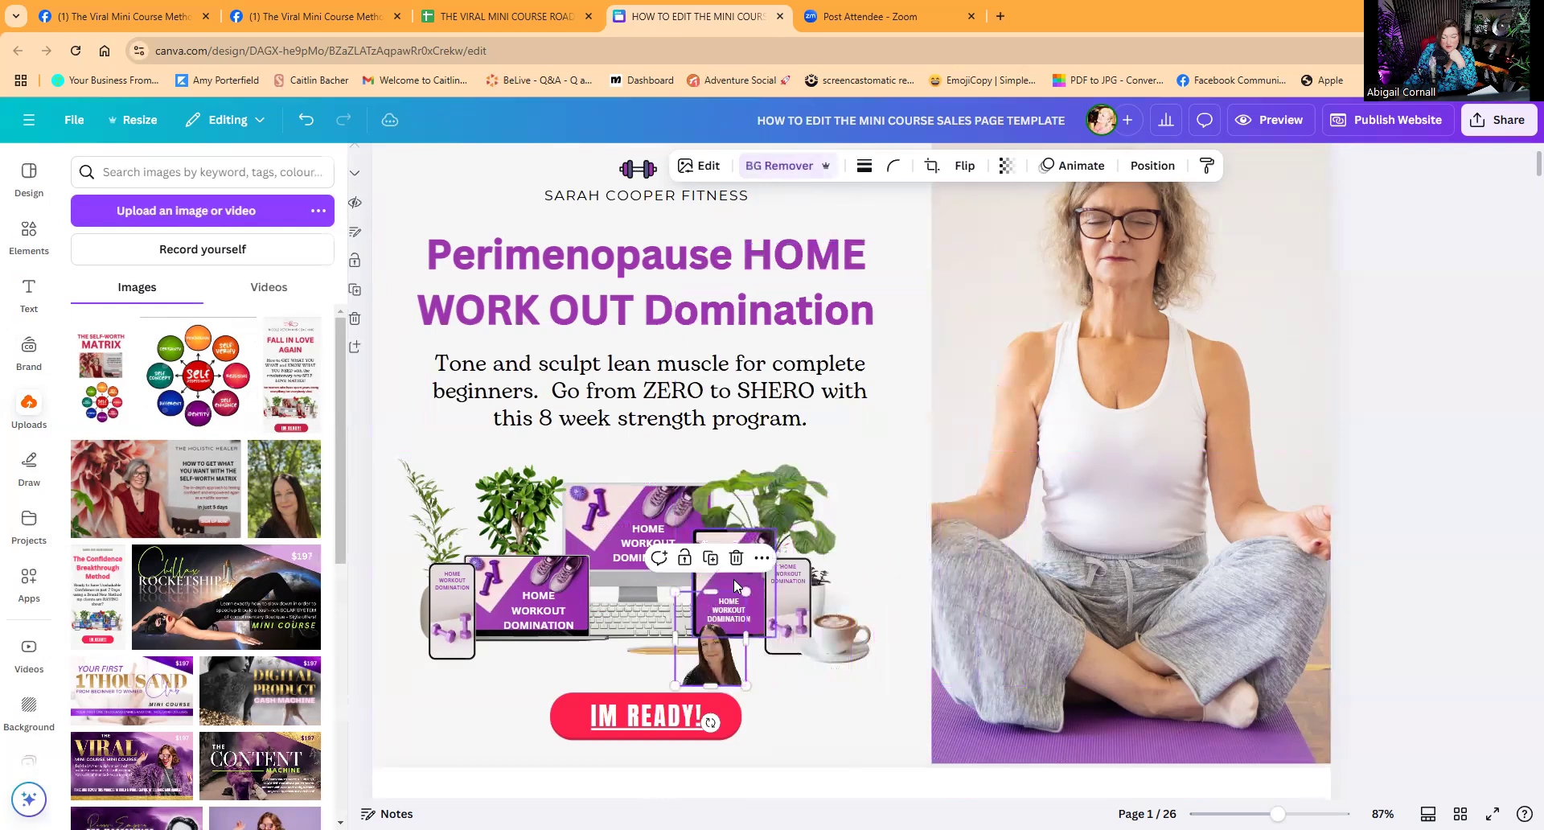
{"action": "left_click_drag", "start_coordinate": [702, 653], "coordinate": [630, 569]}
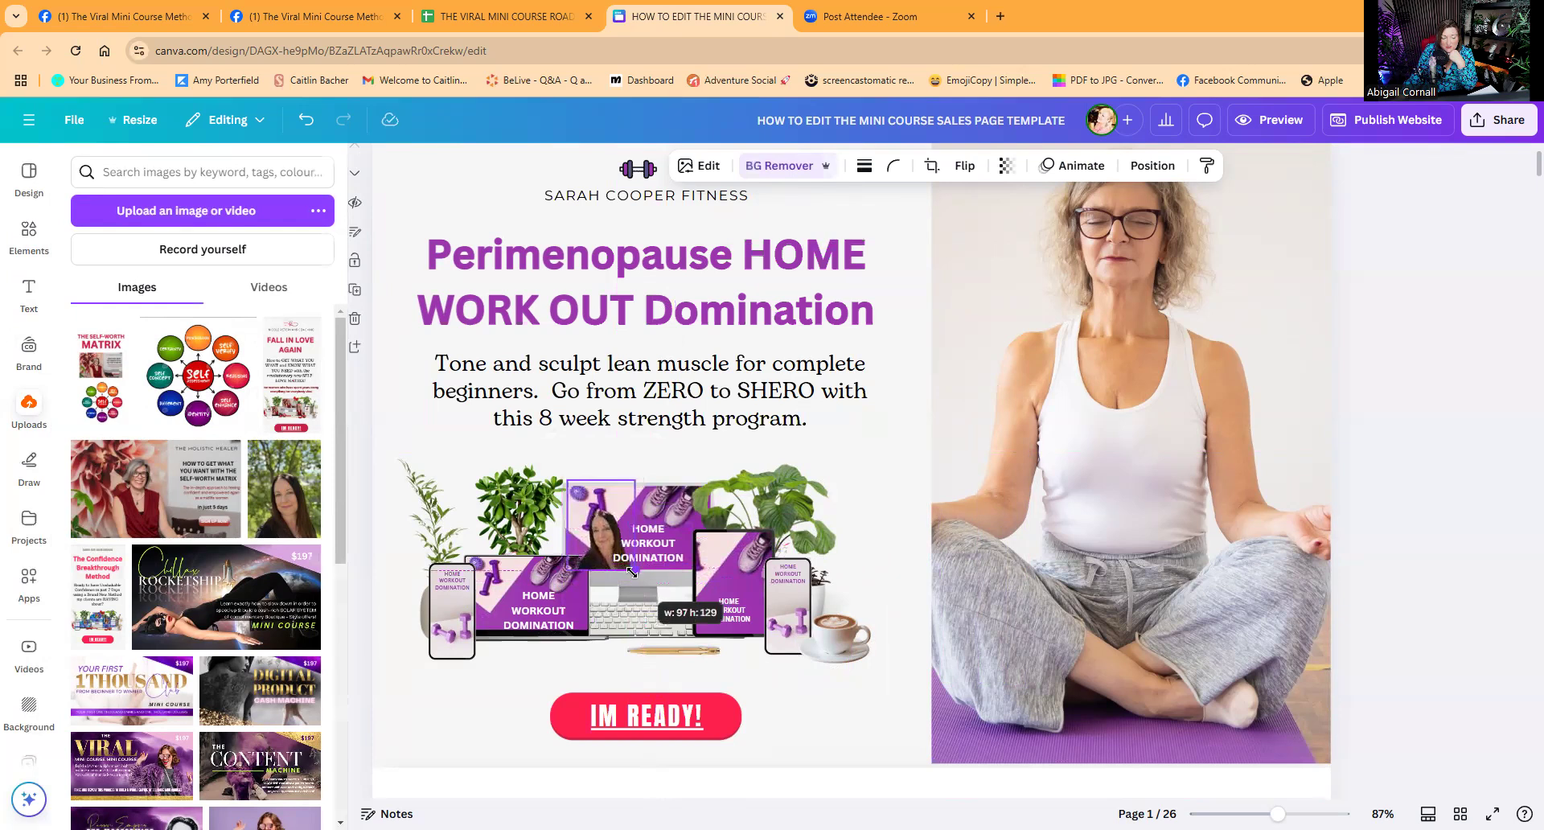
{"action": "left_click_drag", "start_coordinate": [632, 571], "coordinate": [634, 569]}
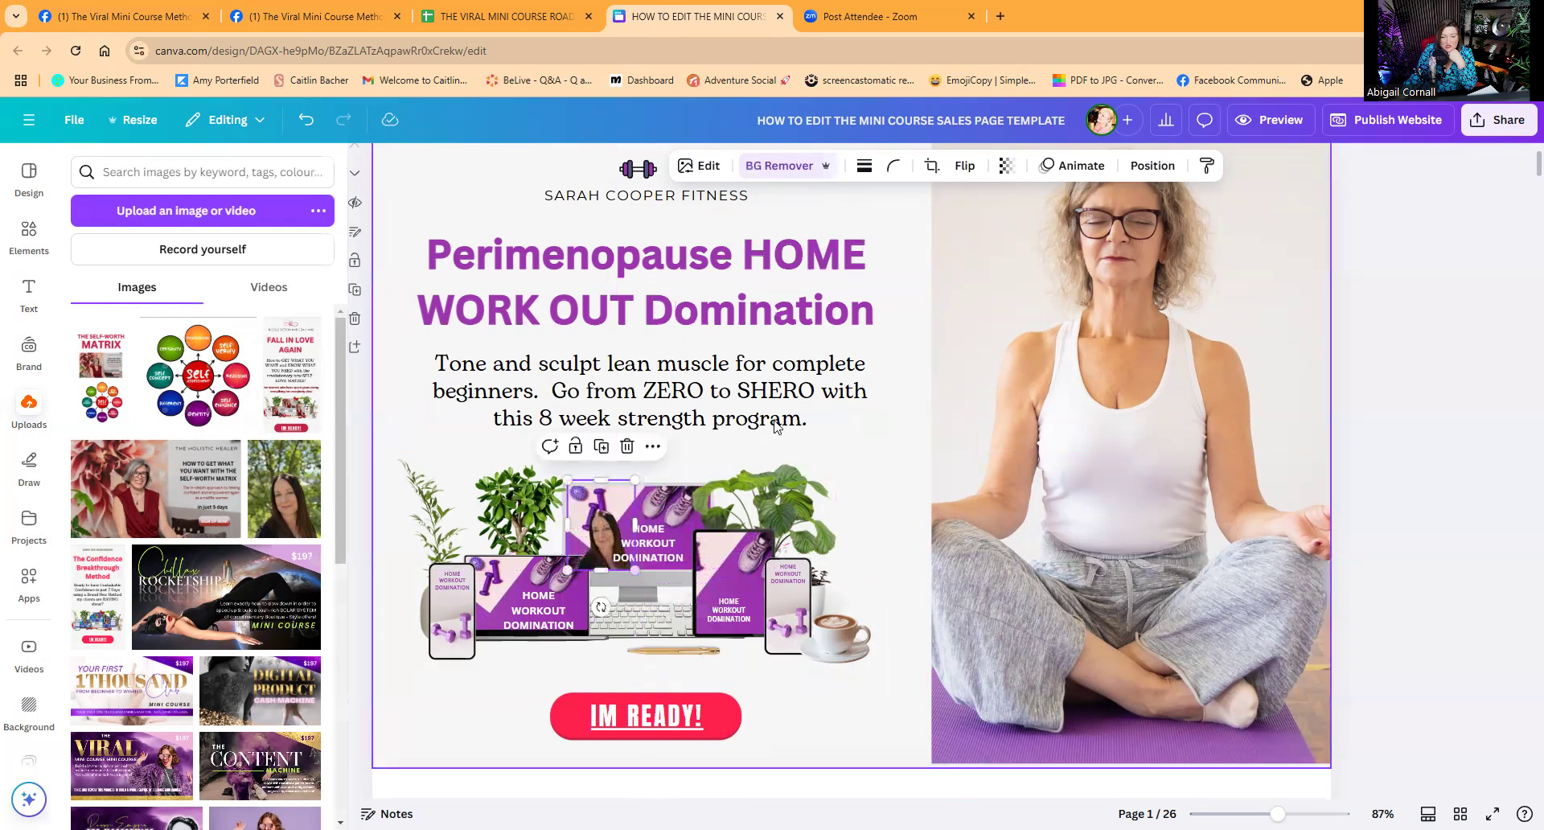
Duplicate the portrait onto the laptop screen and send it back two layers.
{"action": "left_click", "coordinate": [1130, 171]}
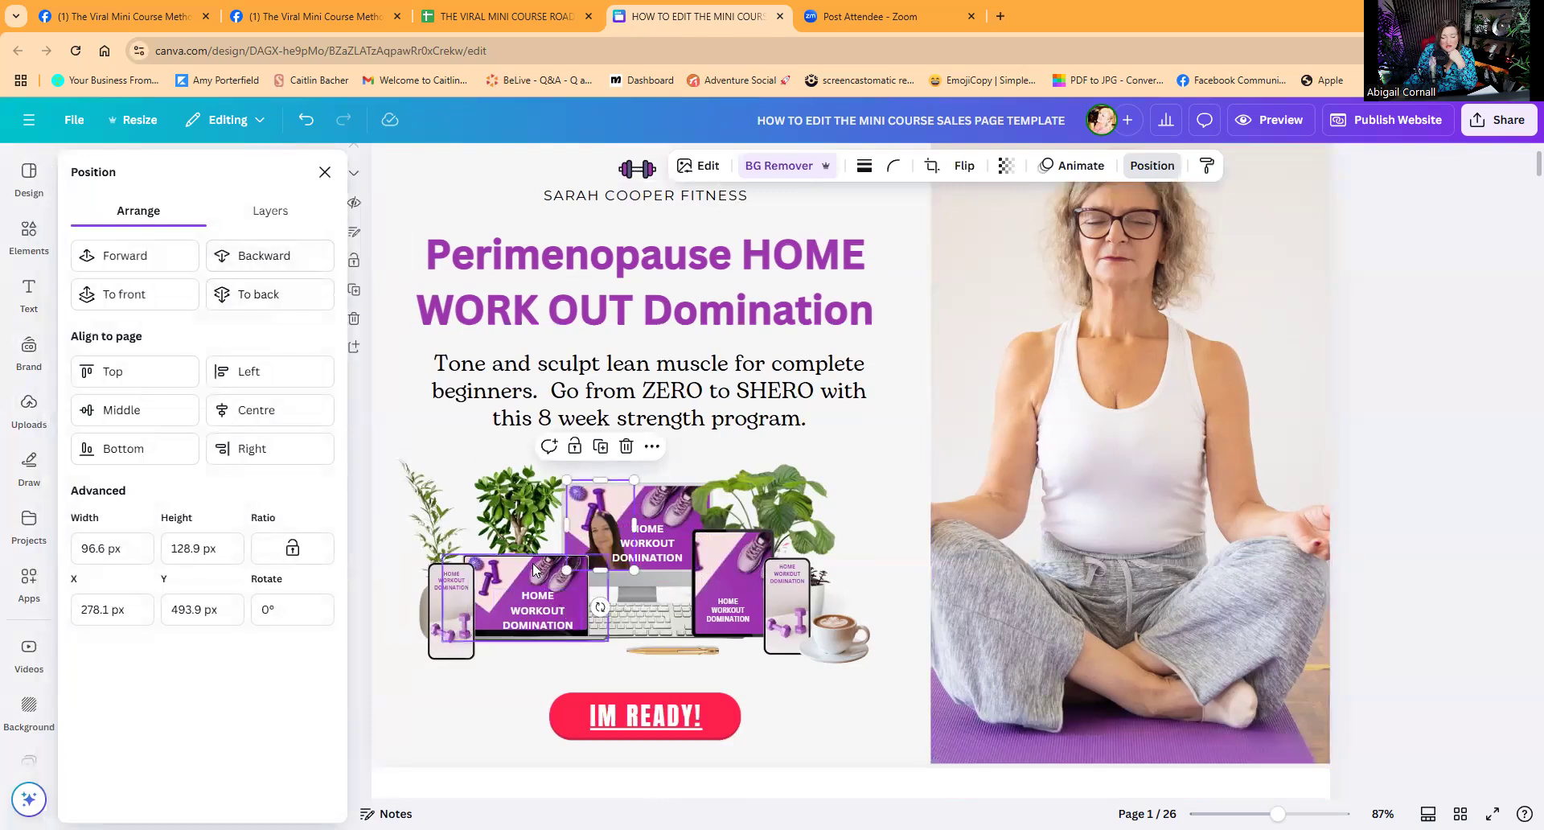
{"action": "left_click", "coordinate": [600, 446]}
{"action": "left_click_drag", "start_coordinate": [632, 498], "coordinate": [511, 546]}
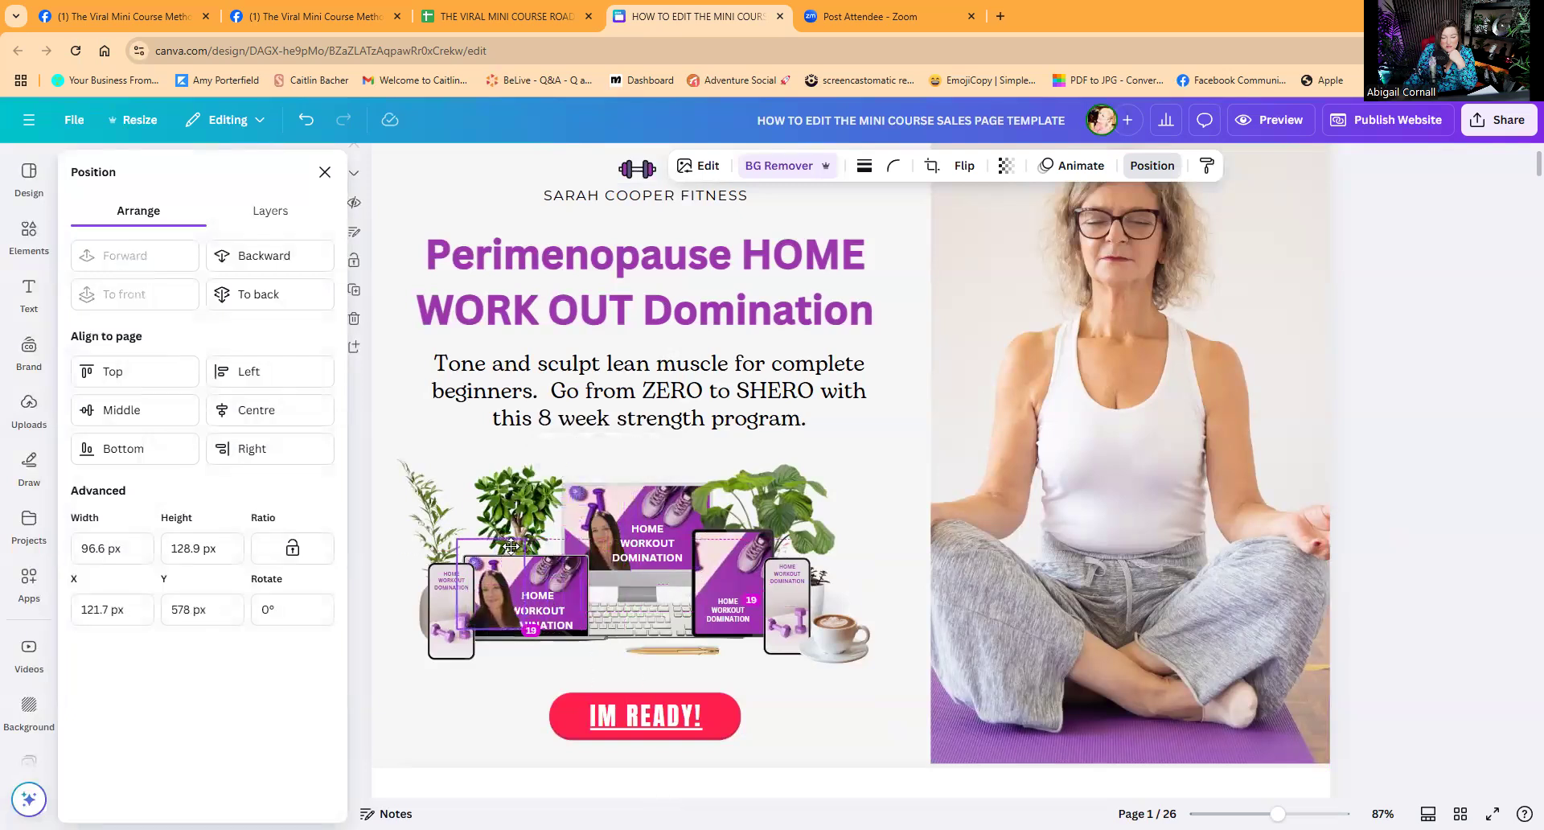
{"action": "left_click", "coordinate": [293, 261]}
{"action": "left_click", "coordinate": [296, 266]}
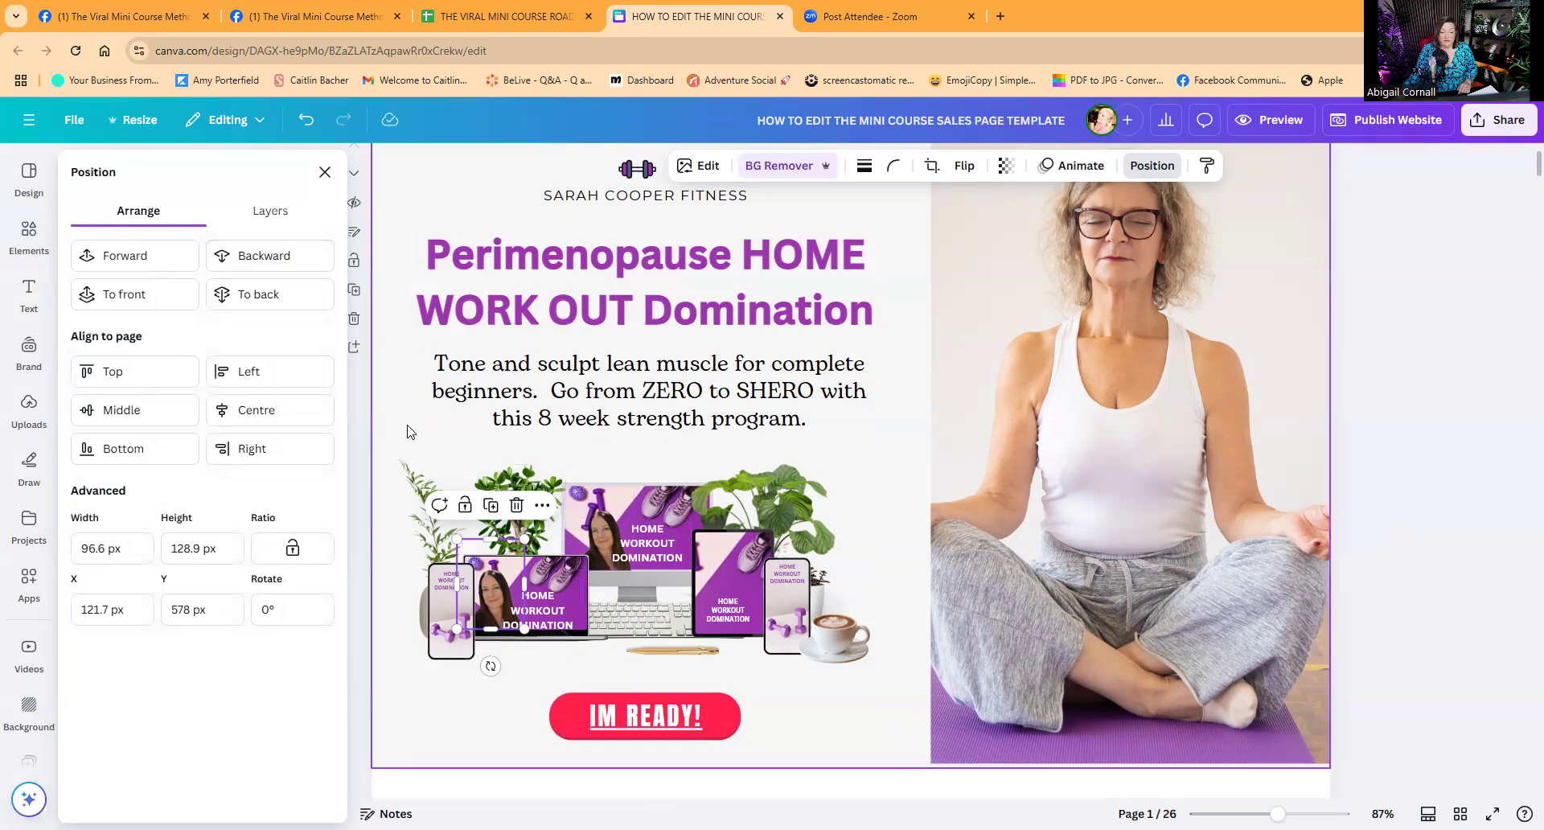
Change the IM READY! button's crimson accent colour to black.
{"action": "left_click", "coordinate": [30, 233]}
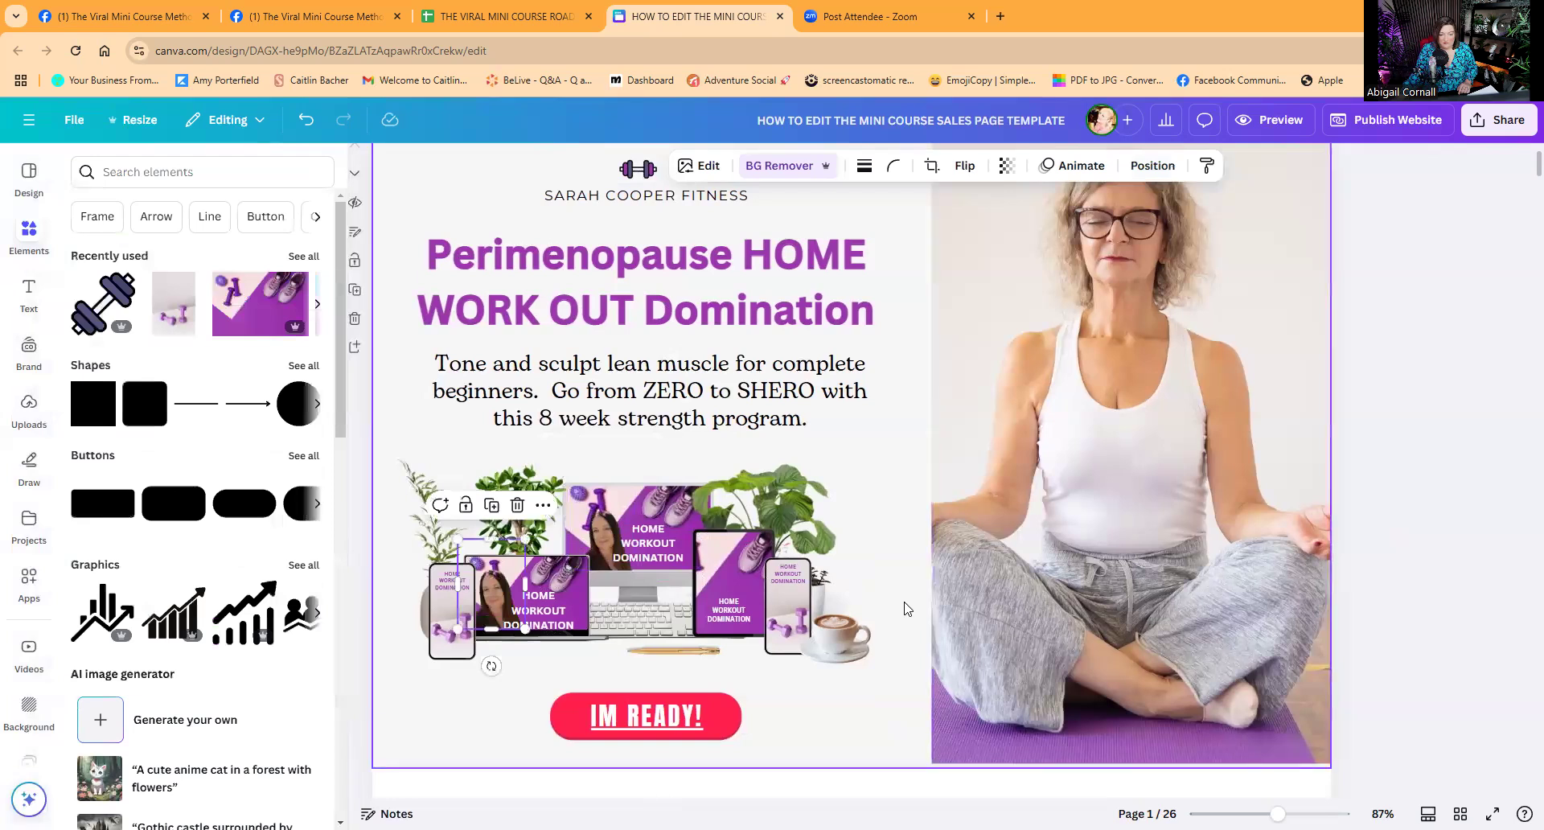
{"action": "left_click", "coordinate": [728, 714]}
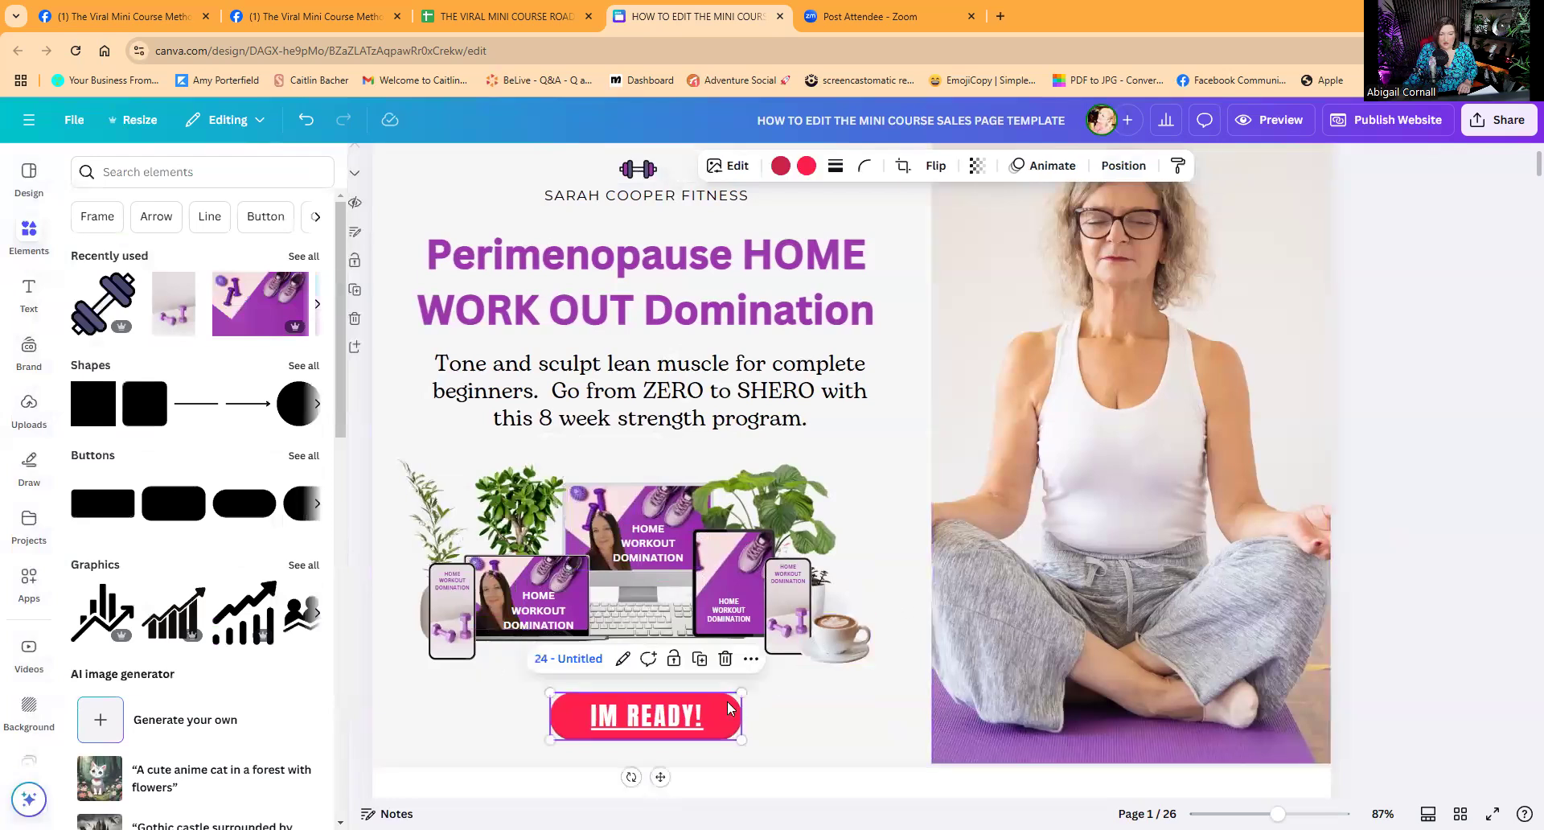
{"action": "left_click", "coordinate": [781, 166]}
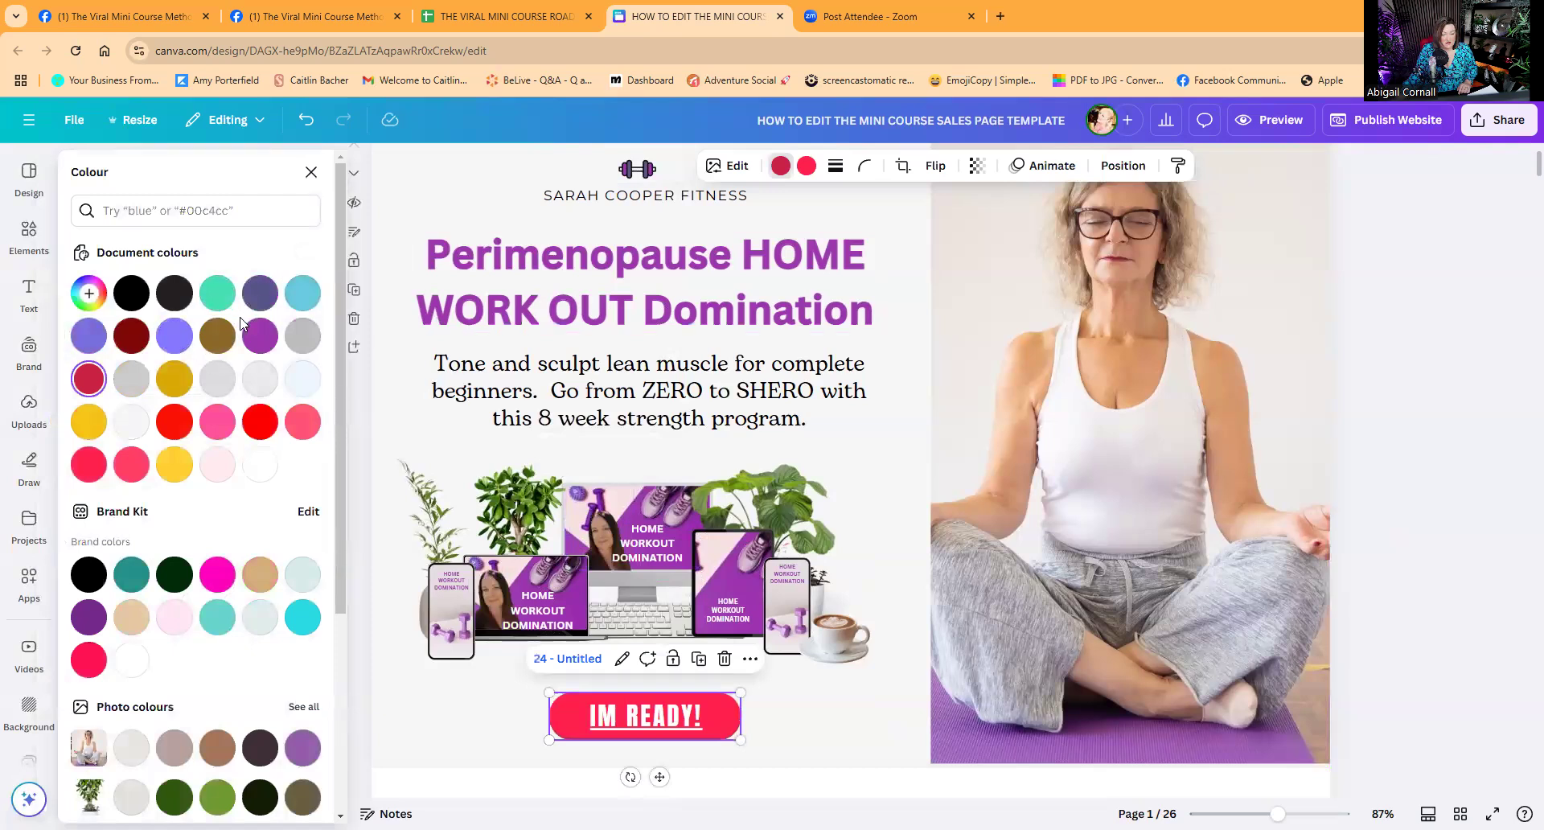
{"action": "left_click", "coordinate": [131, 292]}
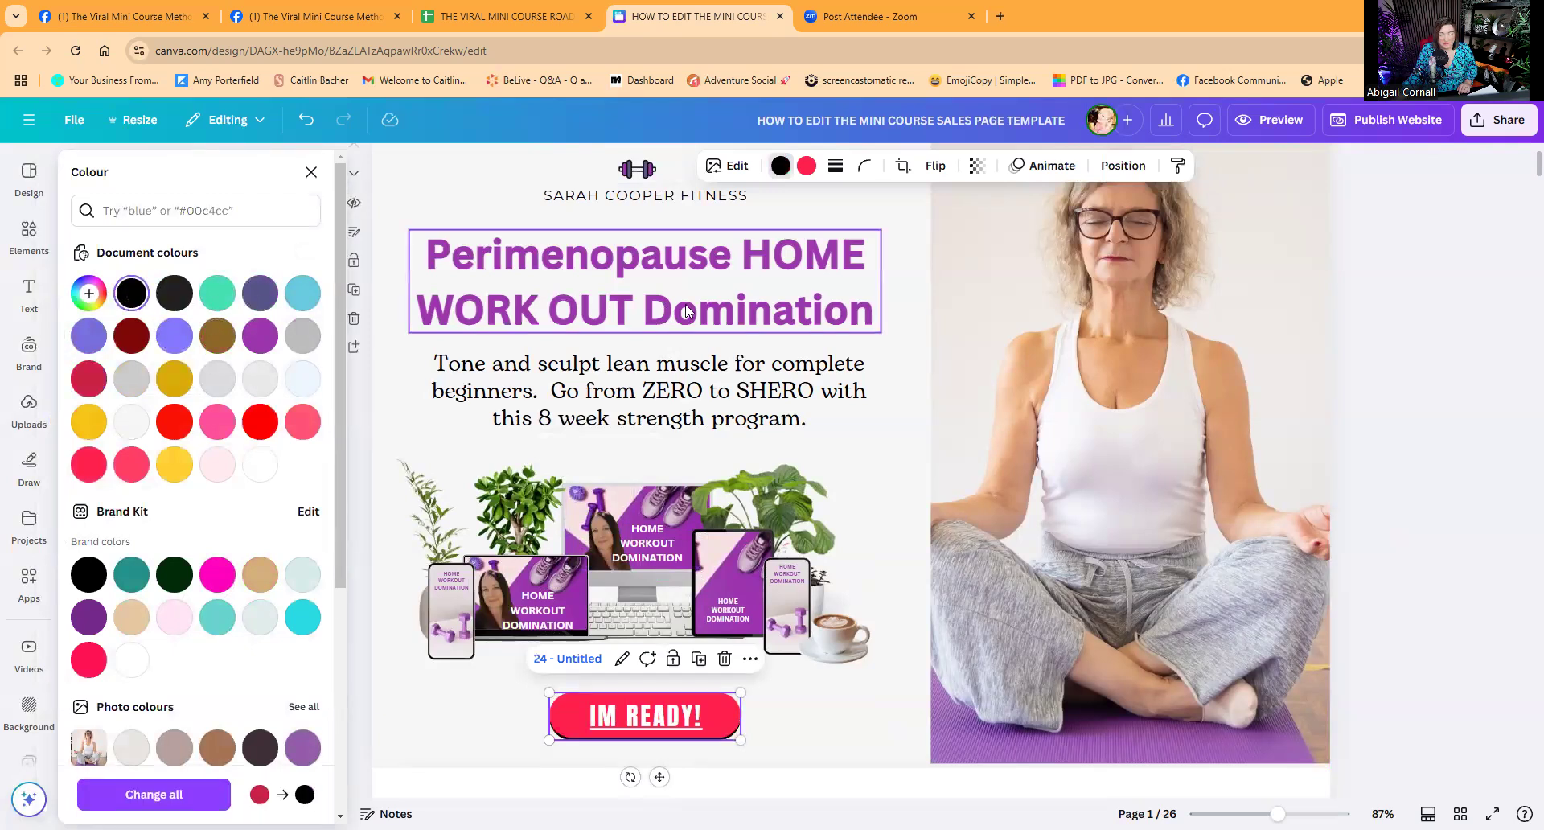
Make the IM READY! button fill a bright lime green, #76B223.
{"action": "left_click", "coordinate": [806, 166]}
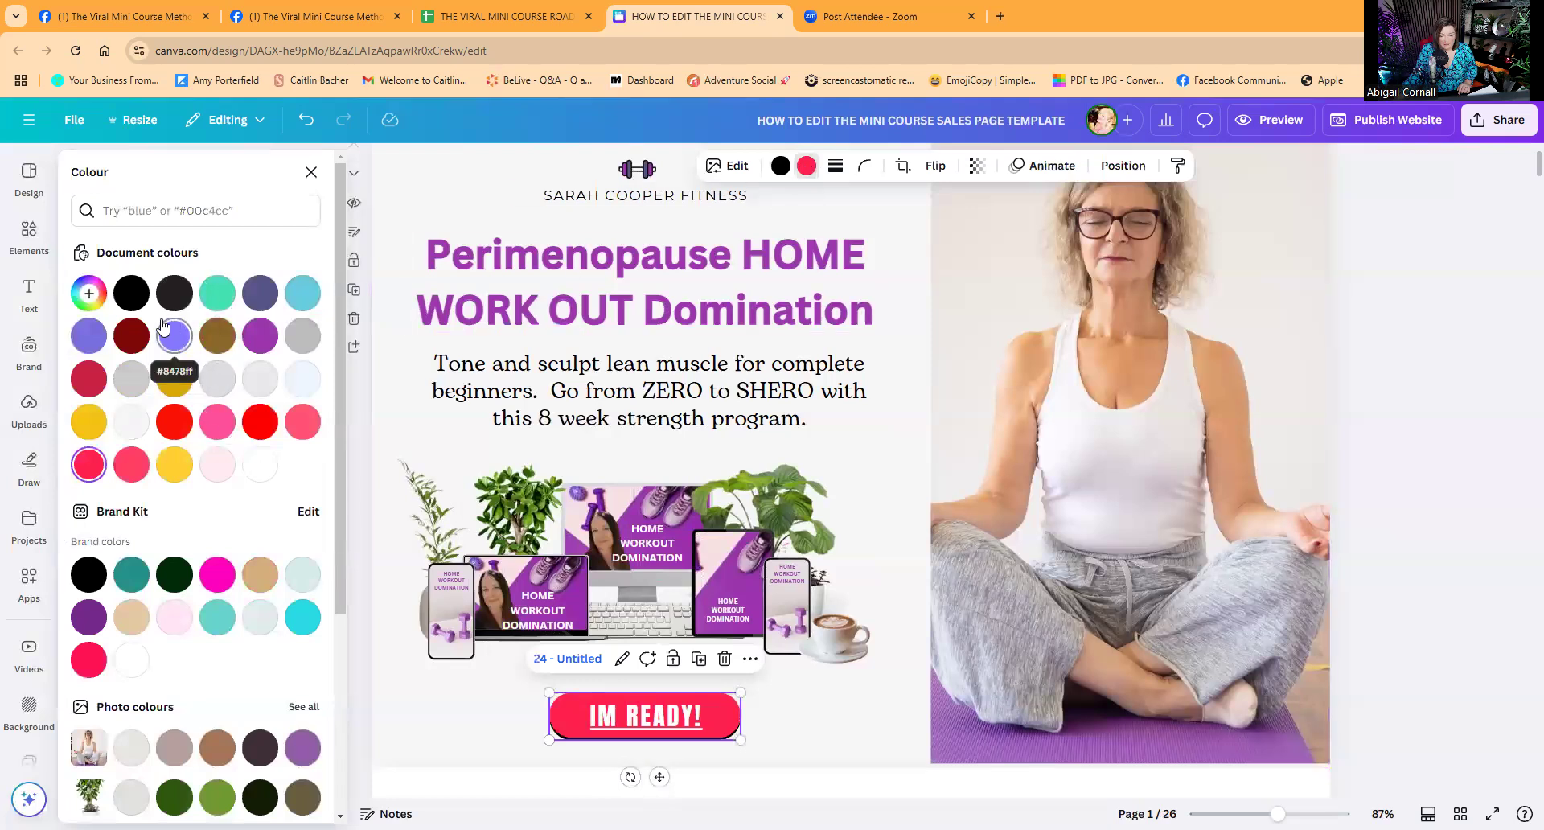
{"action": "scroll", "coordinate": [215, 670], "scroll_direction": "down", "scroll_amount": 2}
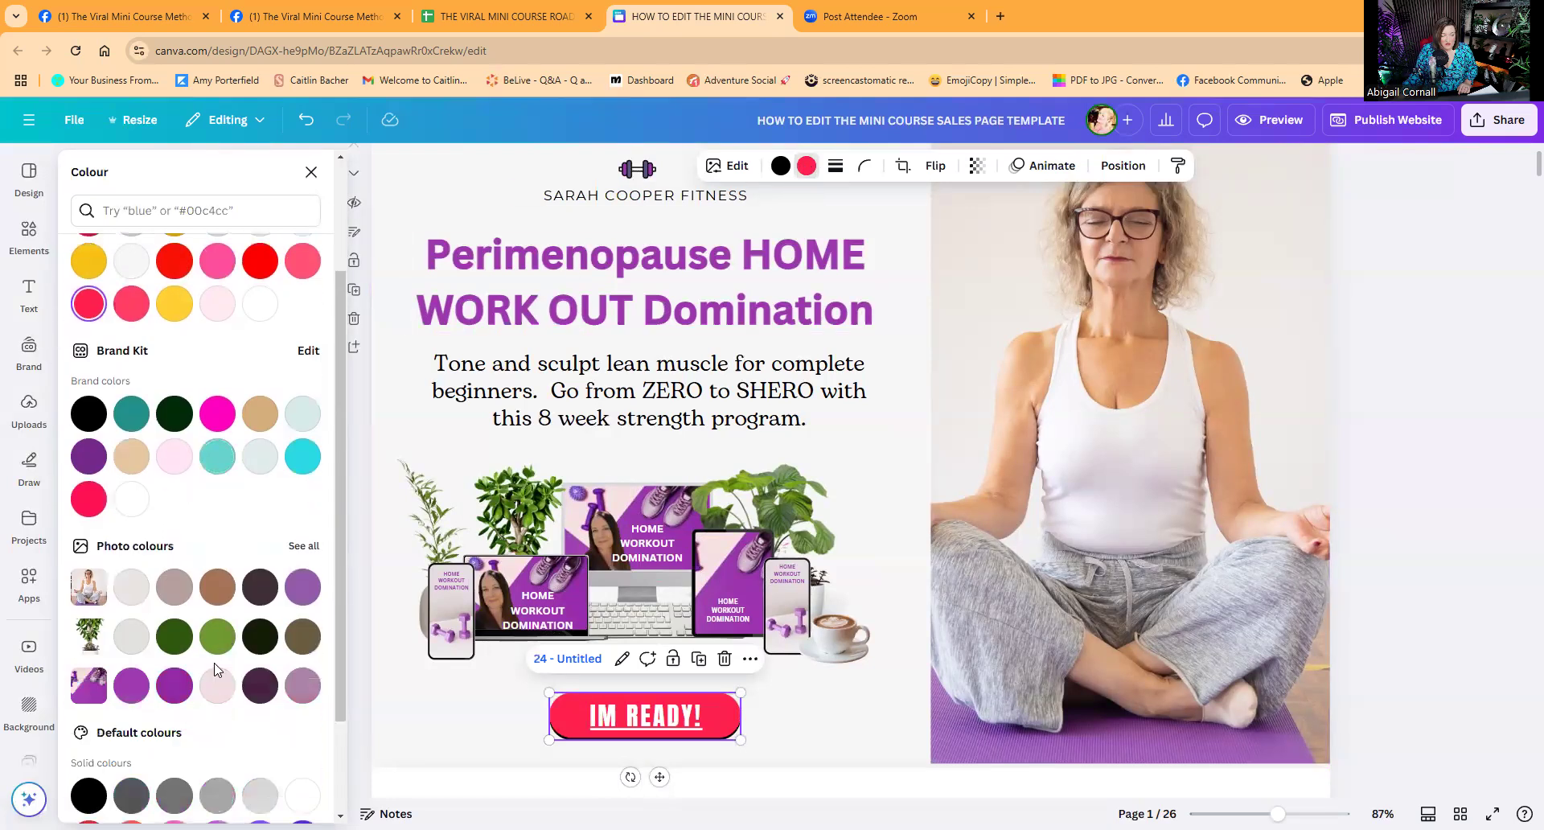
{"action": "left_click", "coordinate": [217, 636]}
{"action": "scroll", "coordinate": [110, 358], "scroll_direction": "up", "scroll_amount": 2}
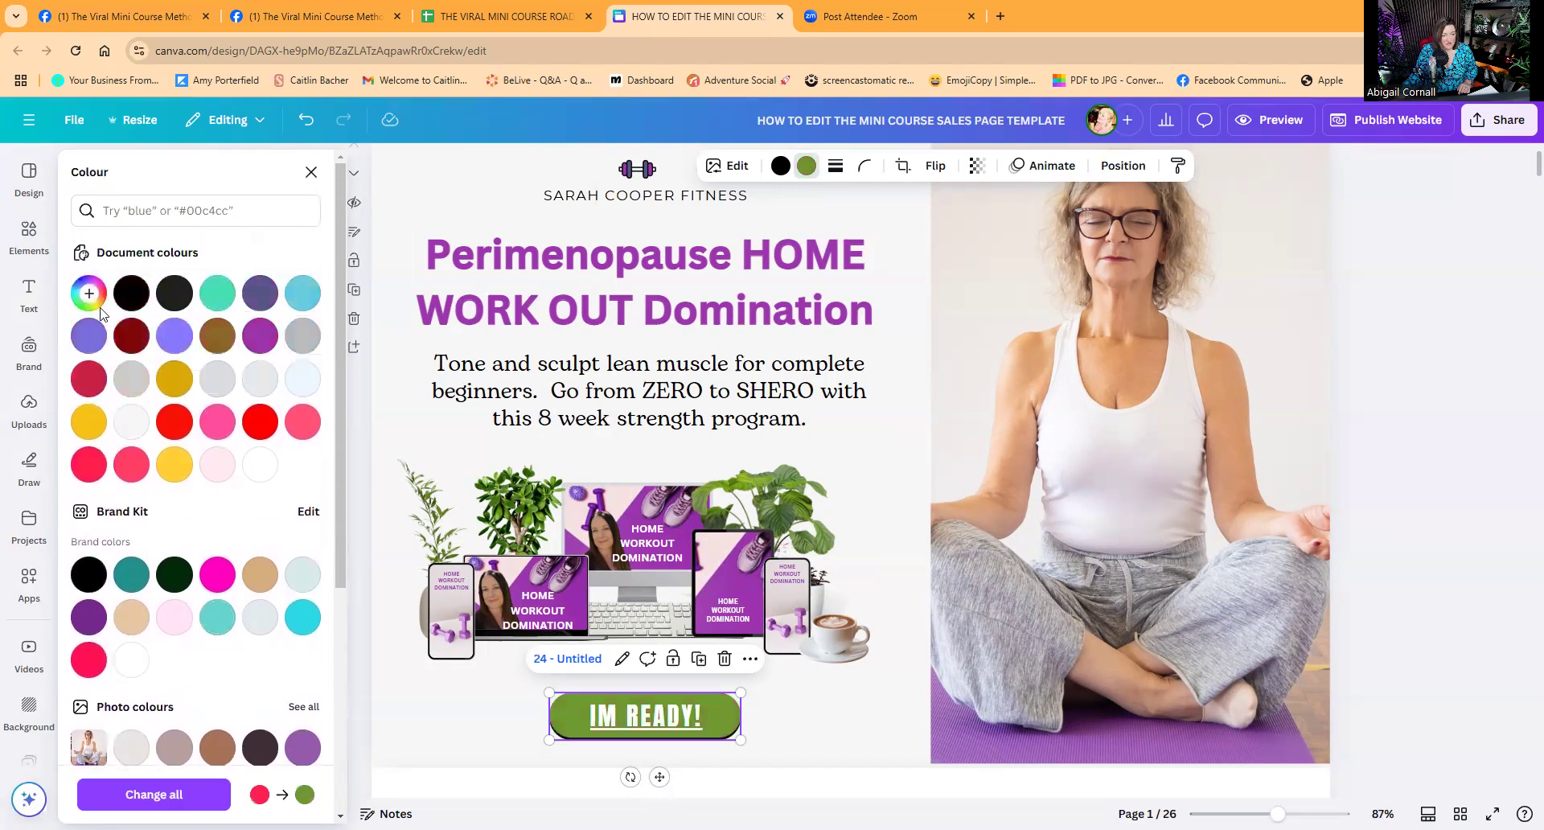
{"action": "left_click", "coordinate": [88, 292]}
{"action": "left_click_drag", "start_coordinate": [233, 382], "coordinate": [264, 357]}
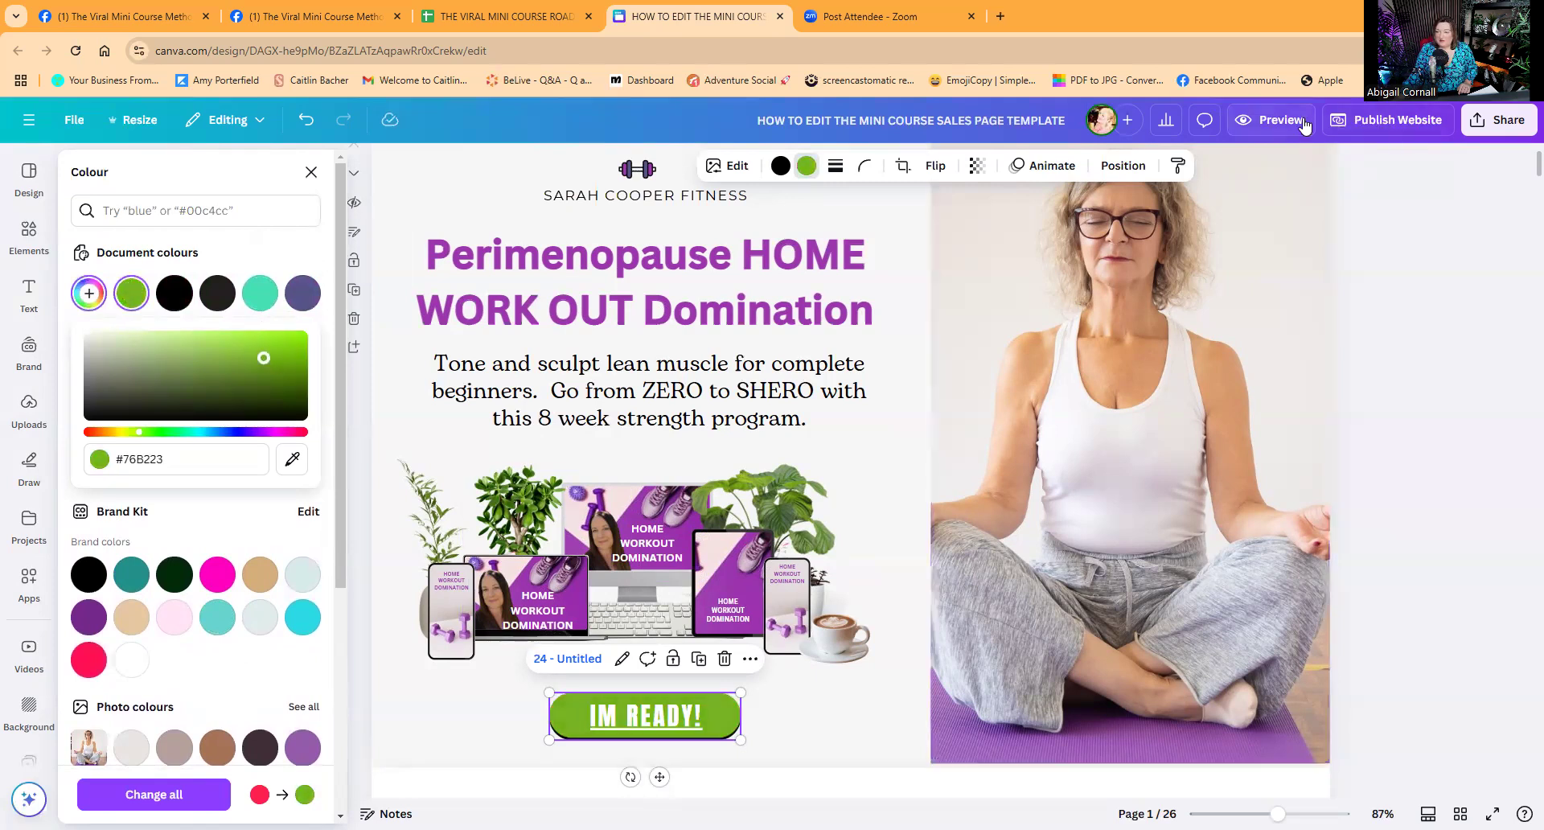
Preview the sales page in mobile view and scroll through the header, mockups and button.
{"action": "left_click", "coordinate": [1279, 120]}
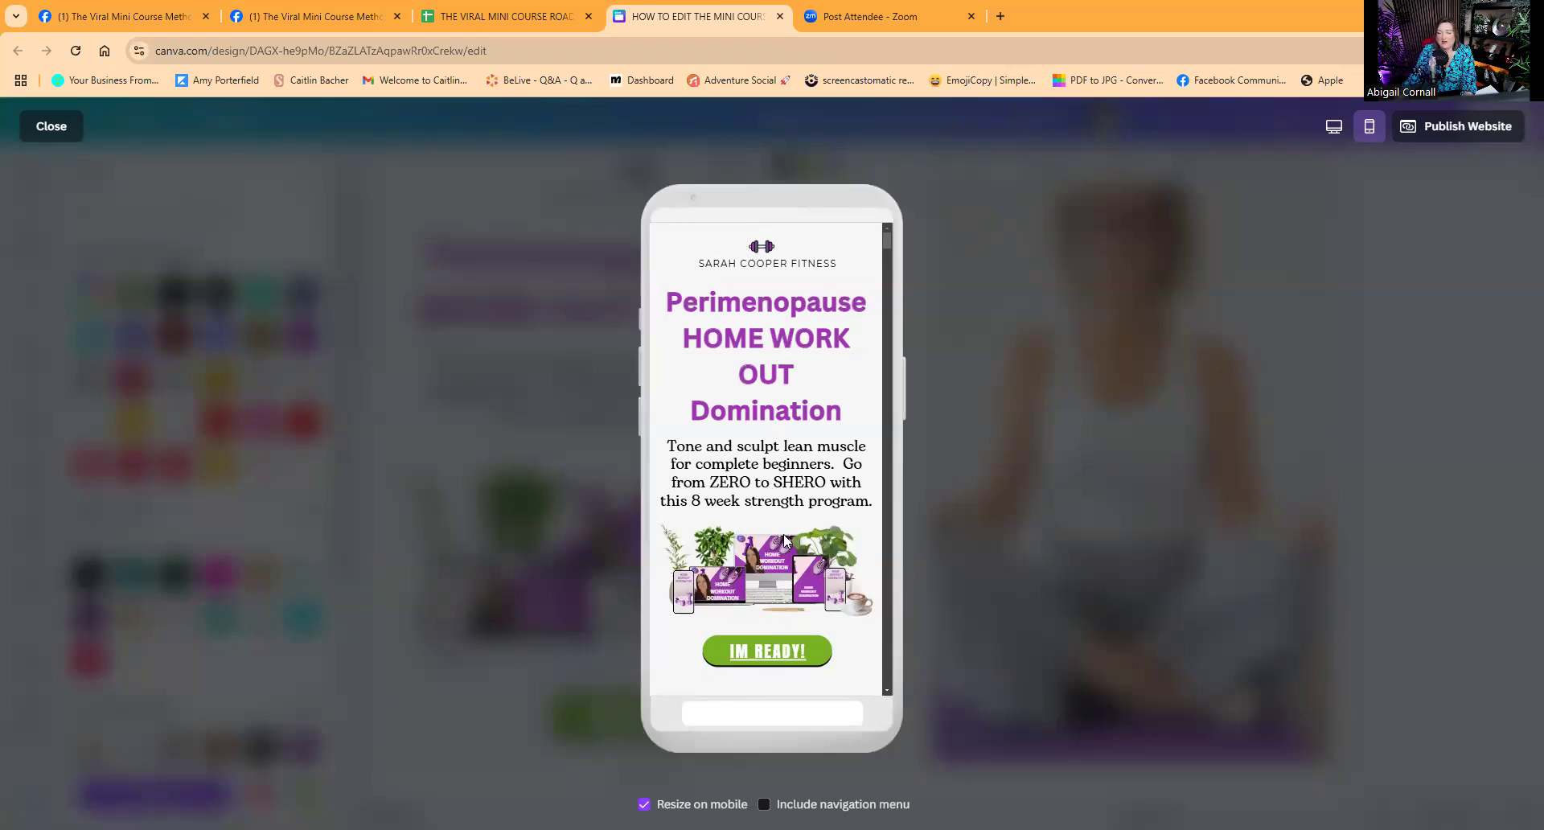
{"action": "scroll", "coordinate": [784, 537], "scroll_direction": "down", "scroll_amount": 10}
{"action": "scroll", "coordinate": [784, 527], "scroll_direction": "up", "scroll_amount": 10}
{"action": "scroll", "coordinate": [776, 361], "scroll_direction": "down", "scroll_amount": 10}
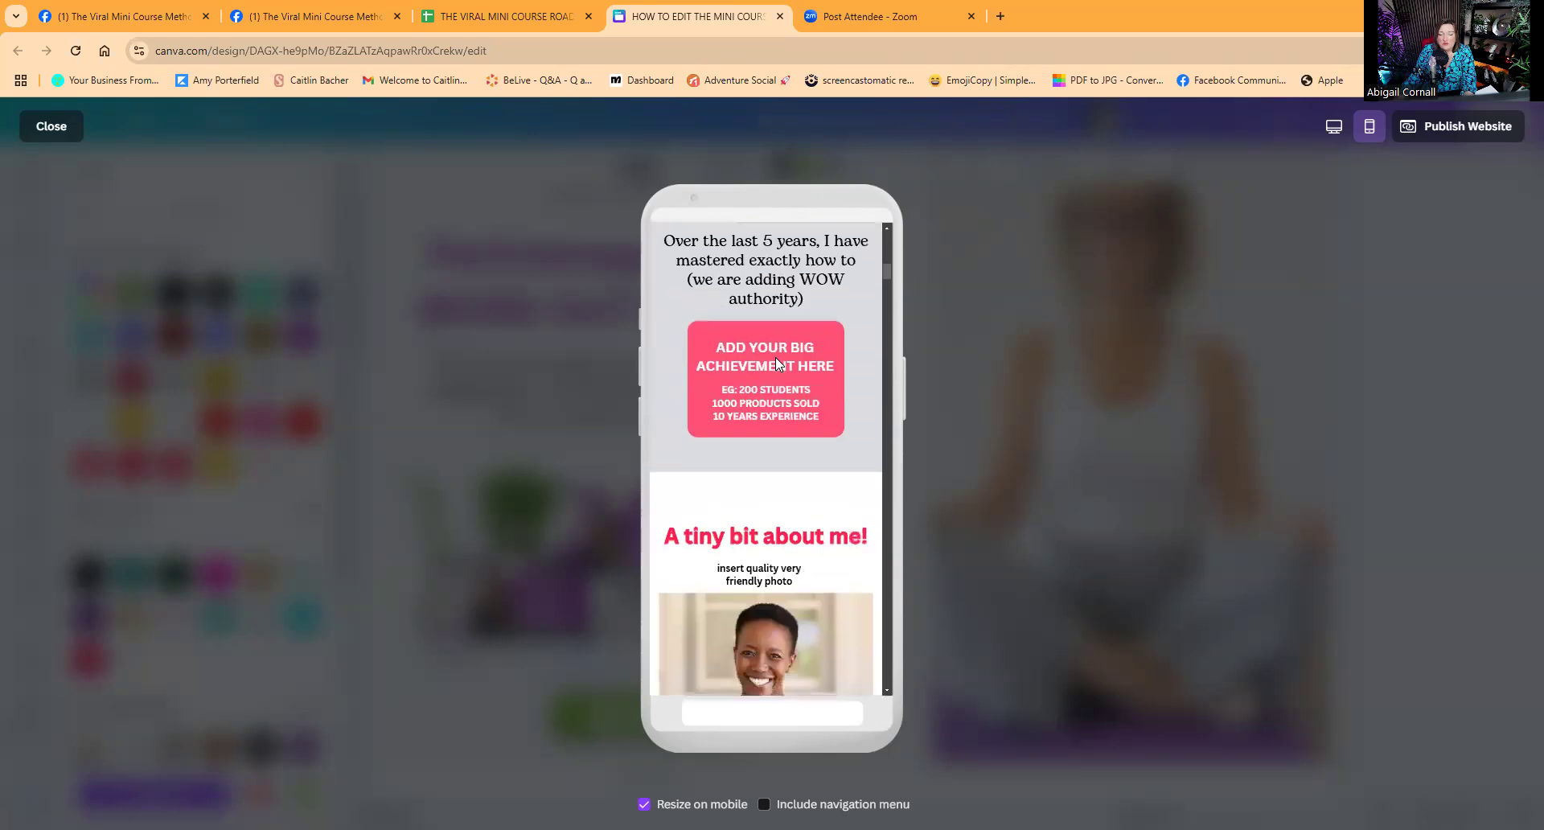
{"action": "scroll", "coordinate": [775, 362], "scroll_direction": "down", "scroll_amount": 15}
{"action": "scroll", "coordinate": [775, 371], "scroll_direction": "down", "scroll_amount": 8}
{"action": "scroll", "coordinate": [775, 371], "scroll_direction": "up", "scroll_amount": 5}
{"action": "scroll", "coordinate": [777, 375], "scroll_direction": "up", "scroll_amount": 15}
{"action": "scroll", "coordinate": [773, 374], "scroll_direction": "up", "scroll_amount": 10}
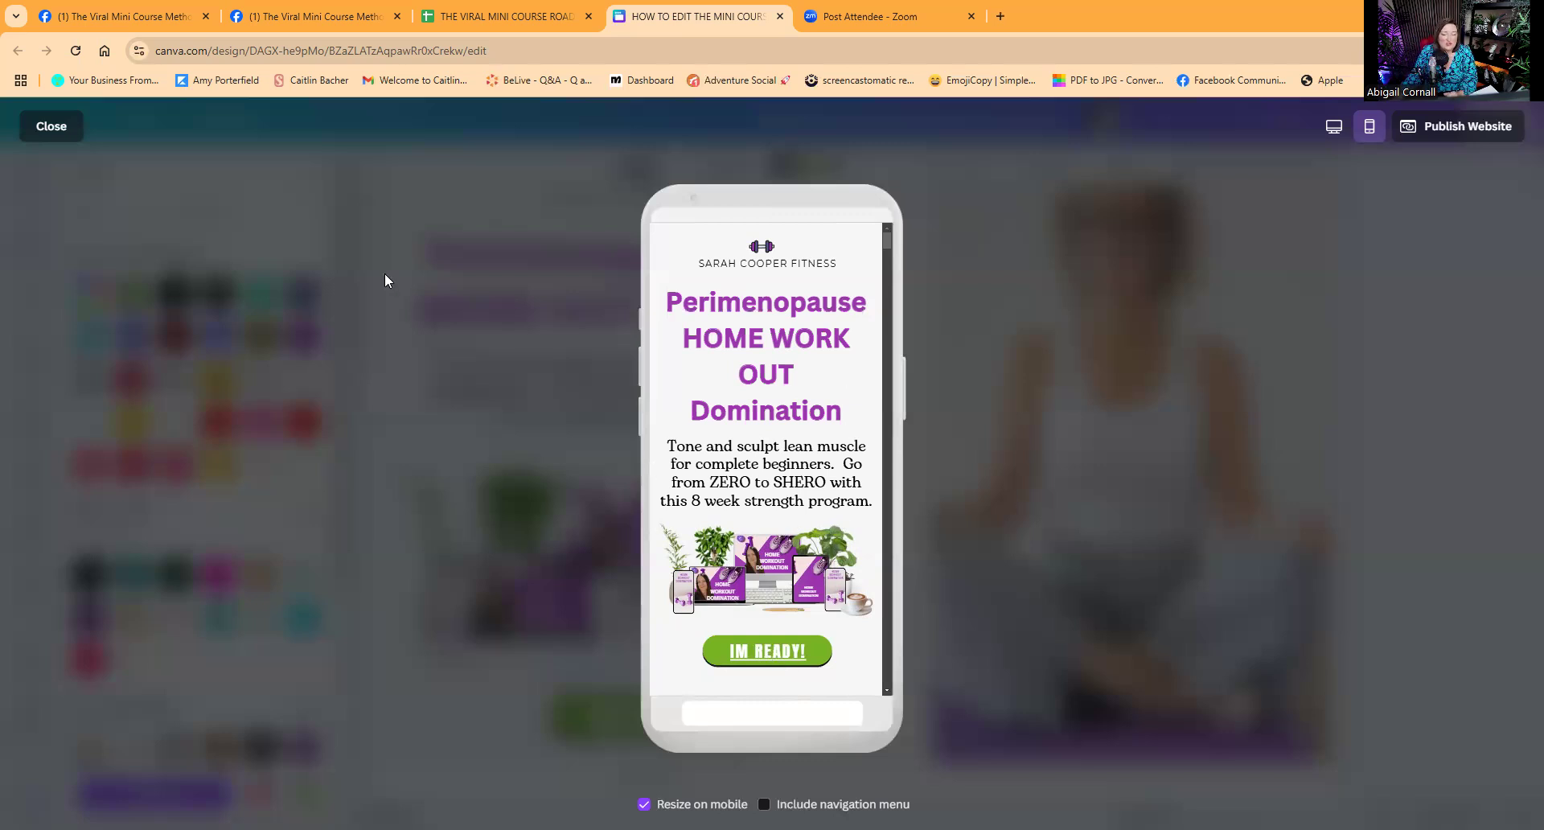
Change the 'Anyone can do this' line's font to Montserrat after trying Poppins.
{"action": "left_click", "coordinate": [47, 130]}
{"action": "scroll", "coordinate": [740, 442], "scroll_direction": "down", "scroll_amount": 5}
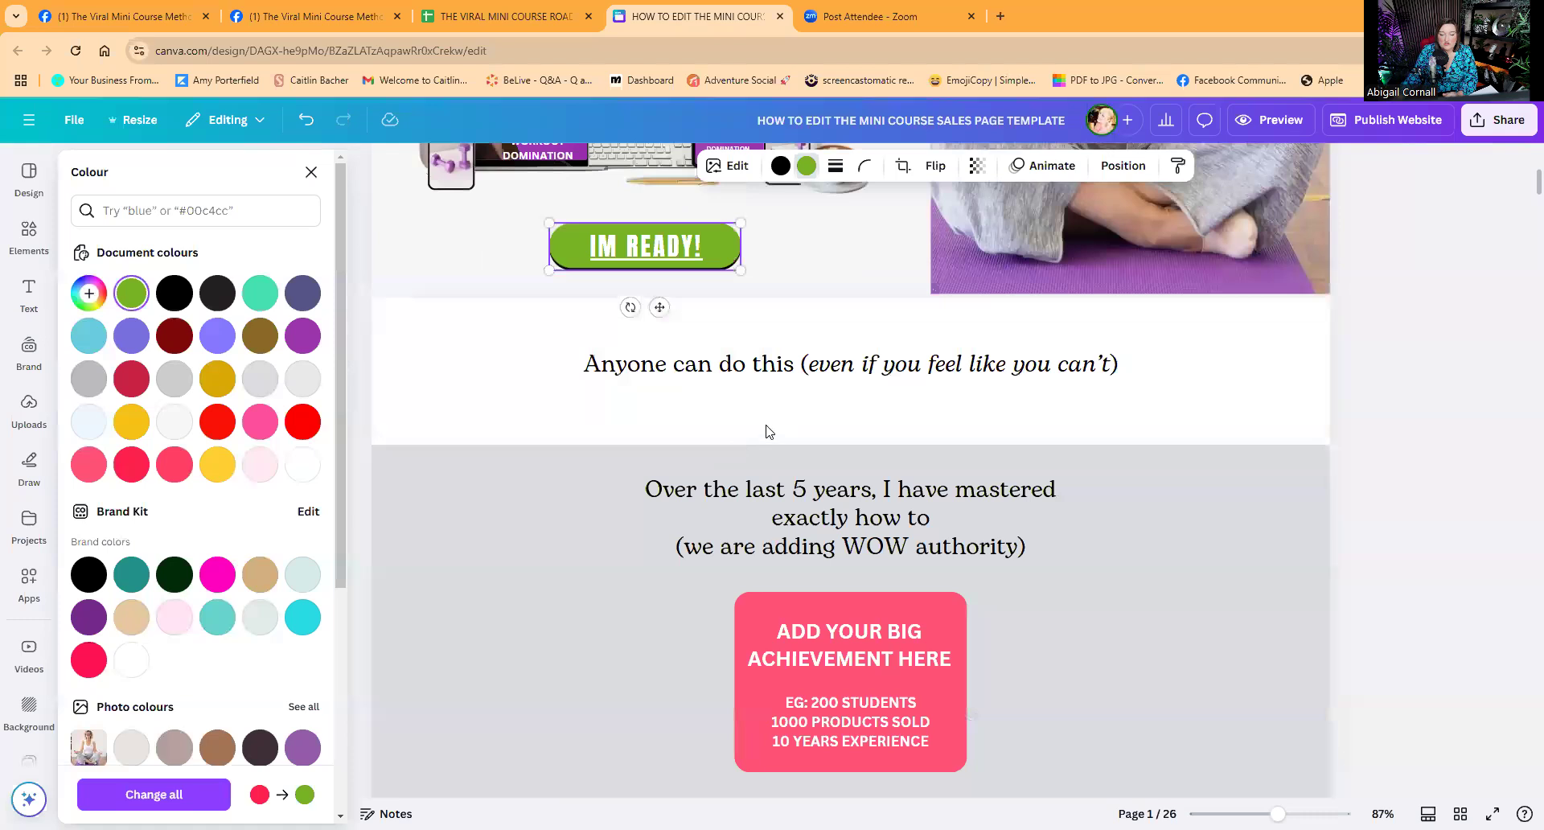
{"action": "left_click", "coordinate": [766, 366]}
{"action": "scroll", "coordinate": [609, 178], "scroll_direction": "up", "scroll_amount": 2}
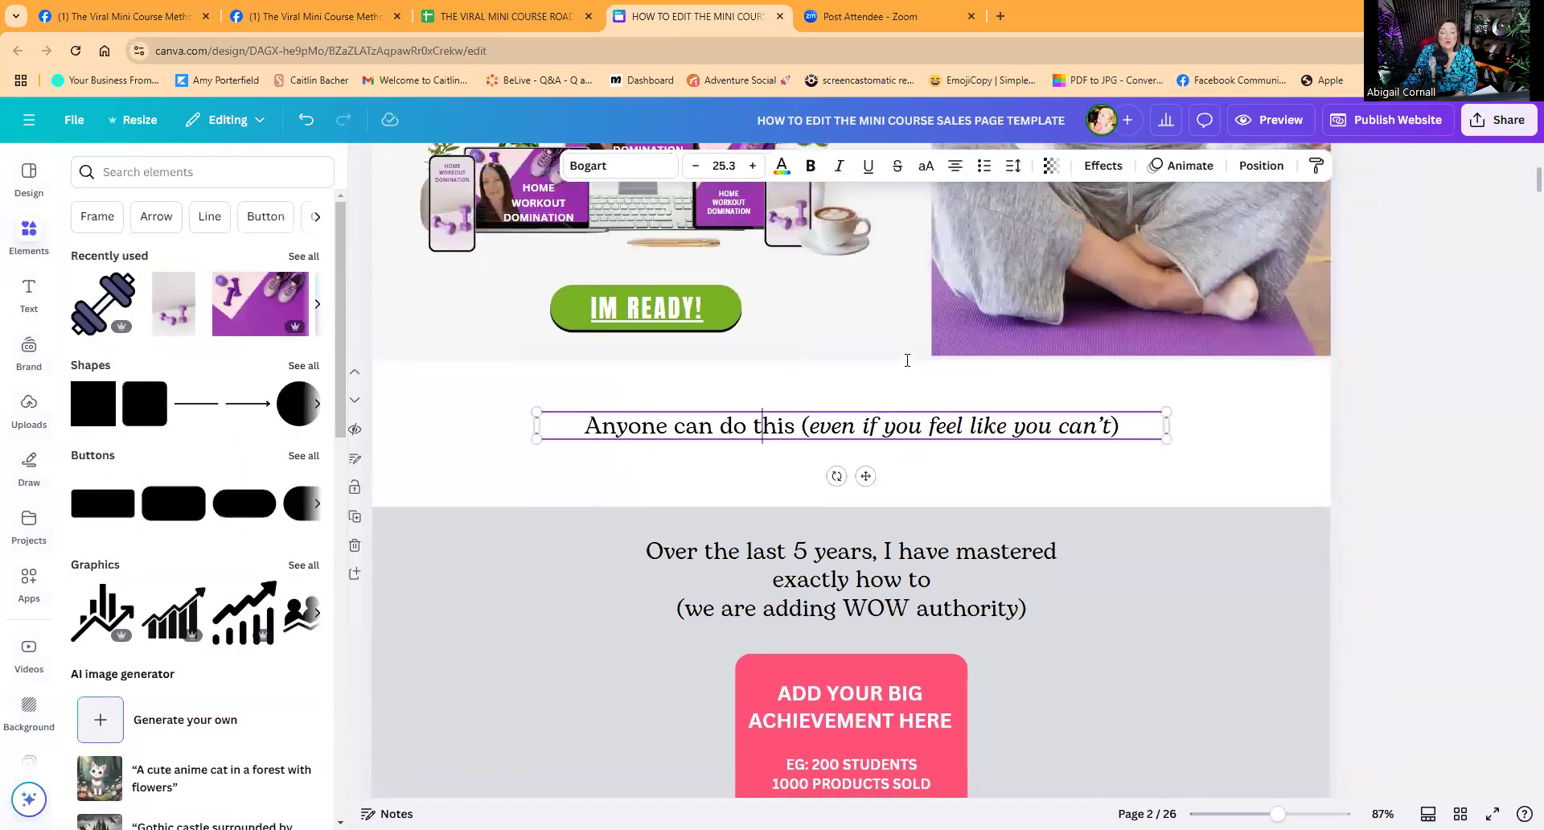
{"action": "left_click", "coordinate": [609, 169]}
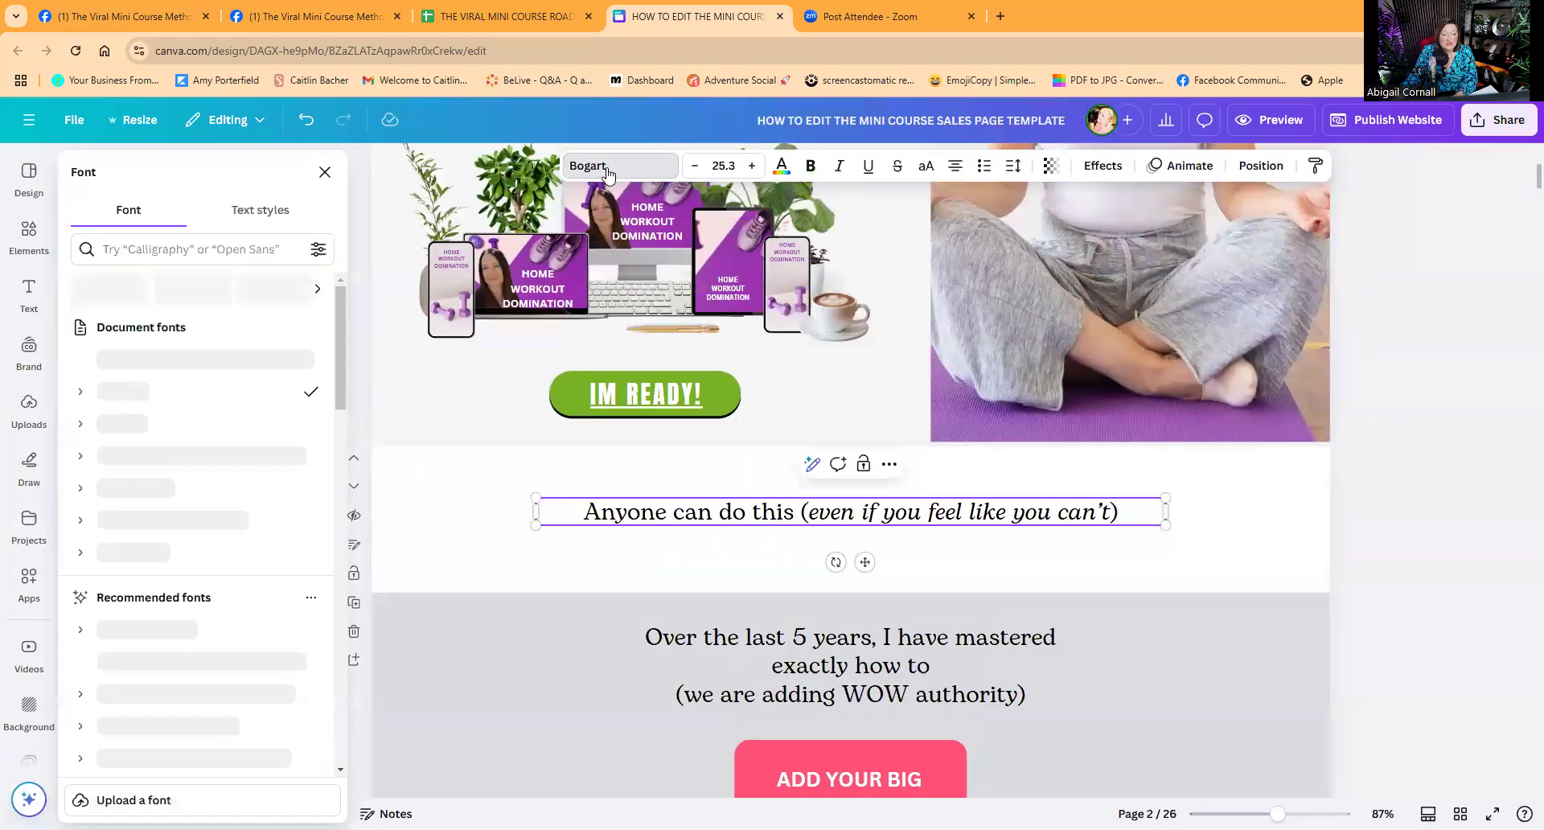
{"action": "left_click", "coordinate": [122, 551]}
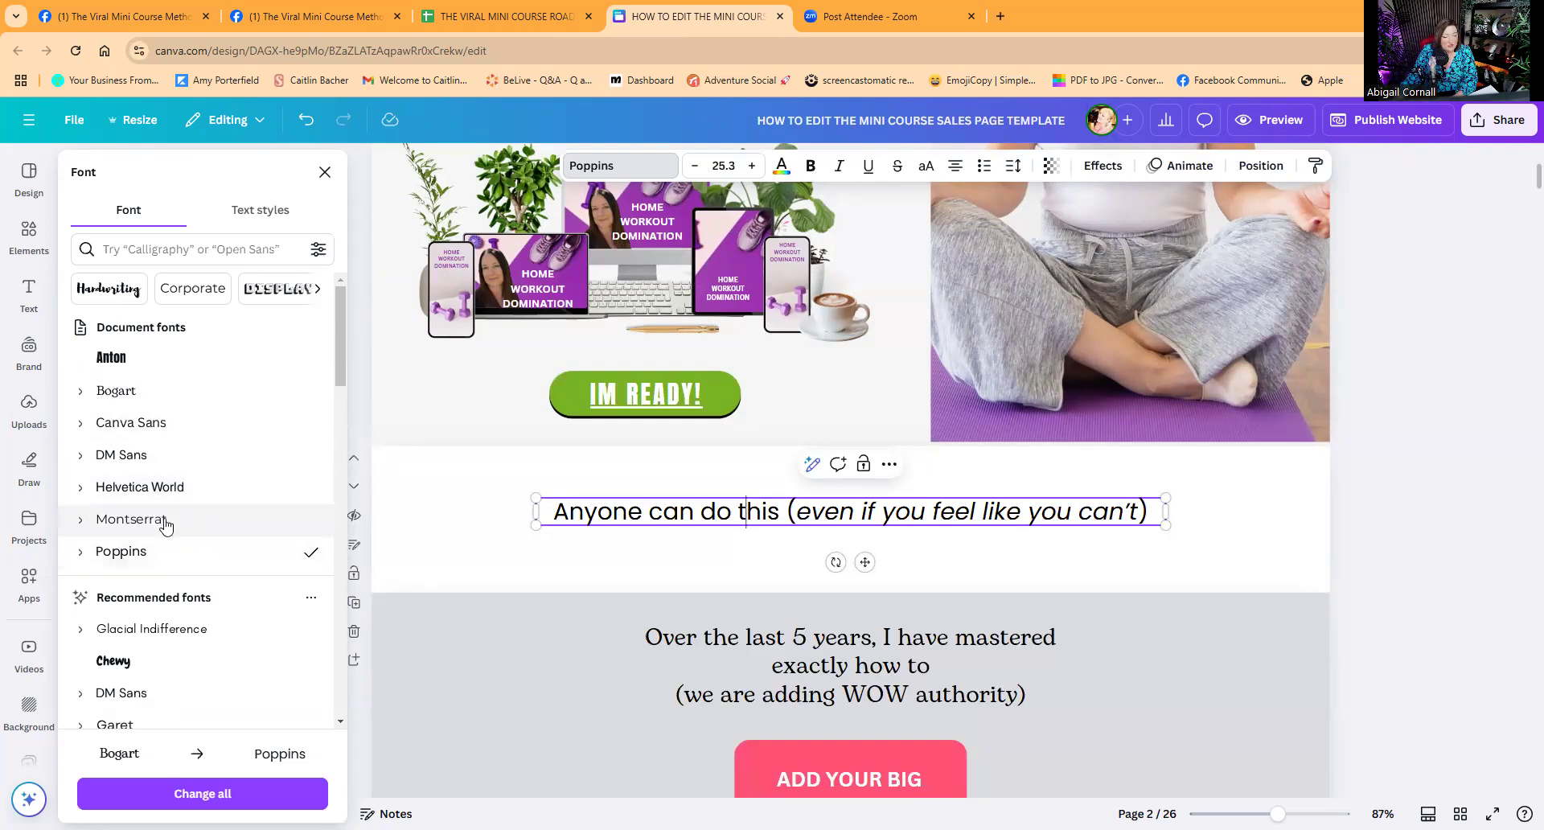
{"action": "left_click", "coordinate": [129, 519]}
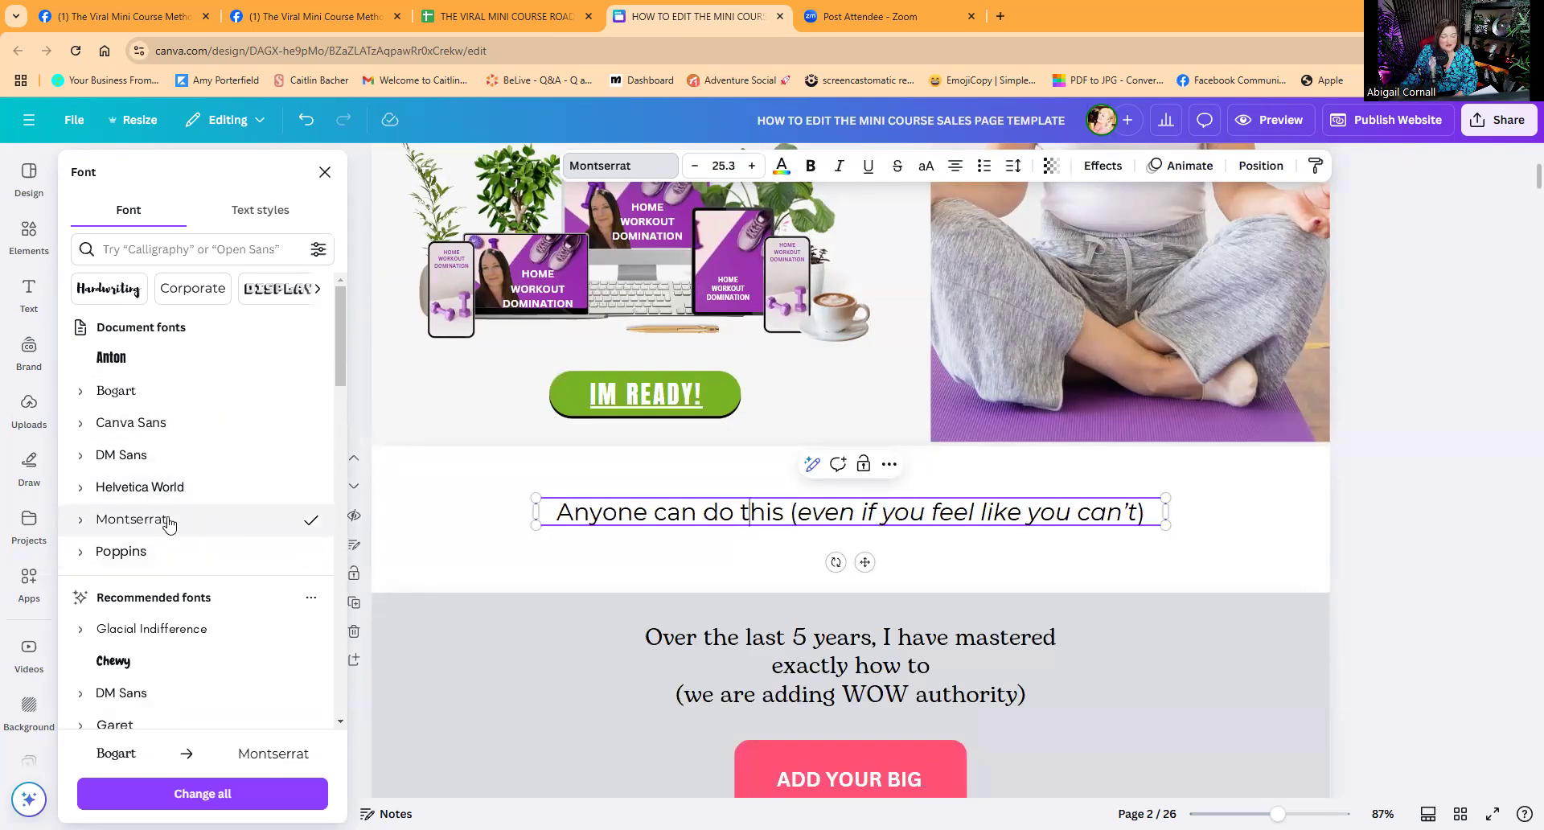
{"action": "left_click", "coordinate": [471, 537]}
Try Anton on the 'Anyone can do this' line, then undo back to Montserrat.
{"action": "left_click", "coordinate": [621, 527]}
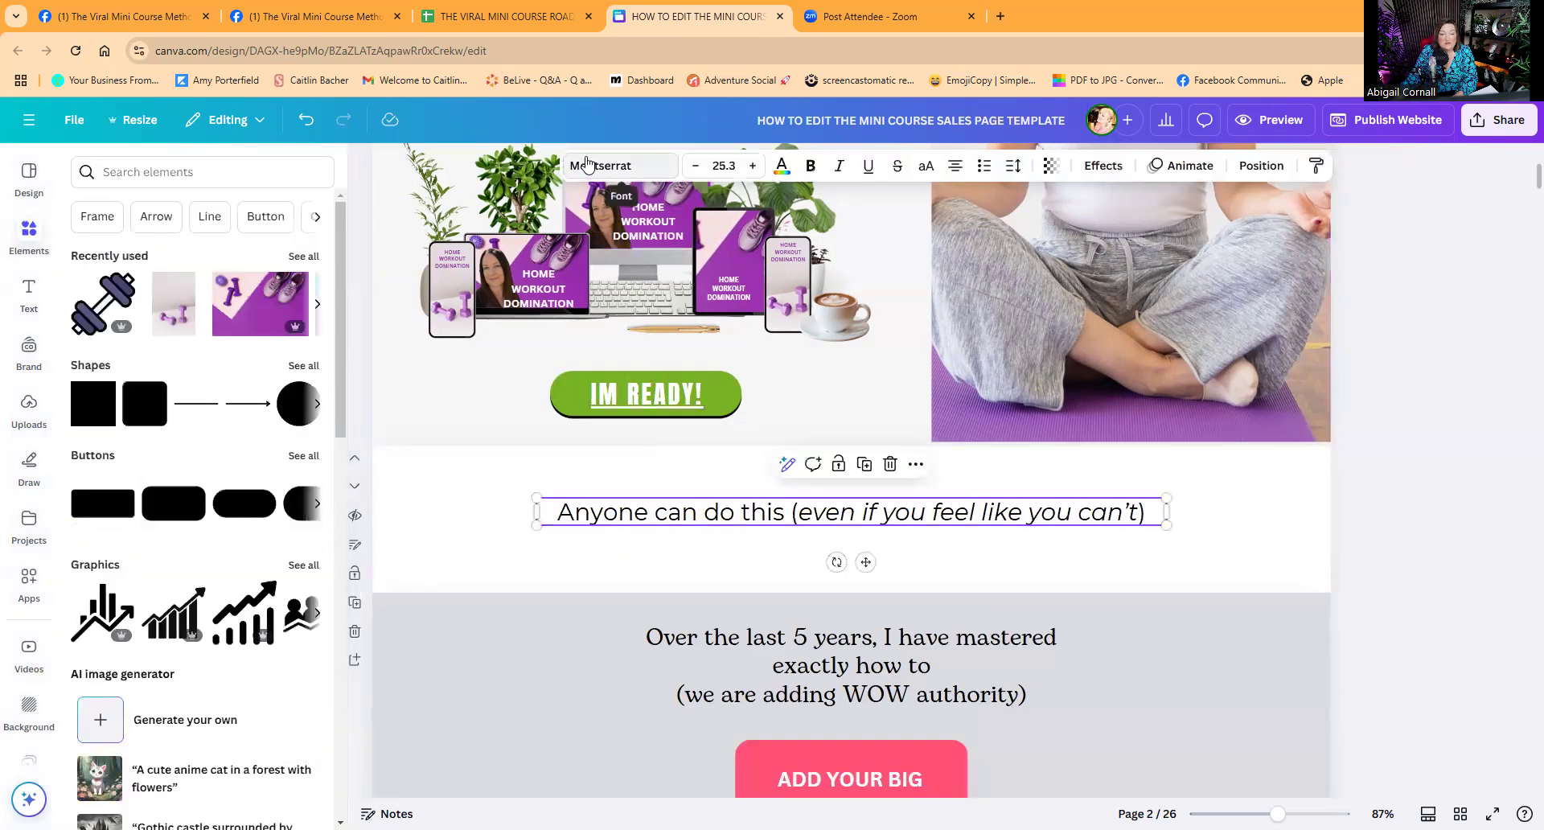
{"action": "left_click", "coordinate": [587, 165]}
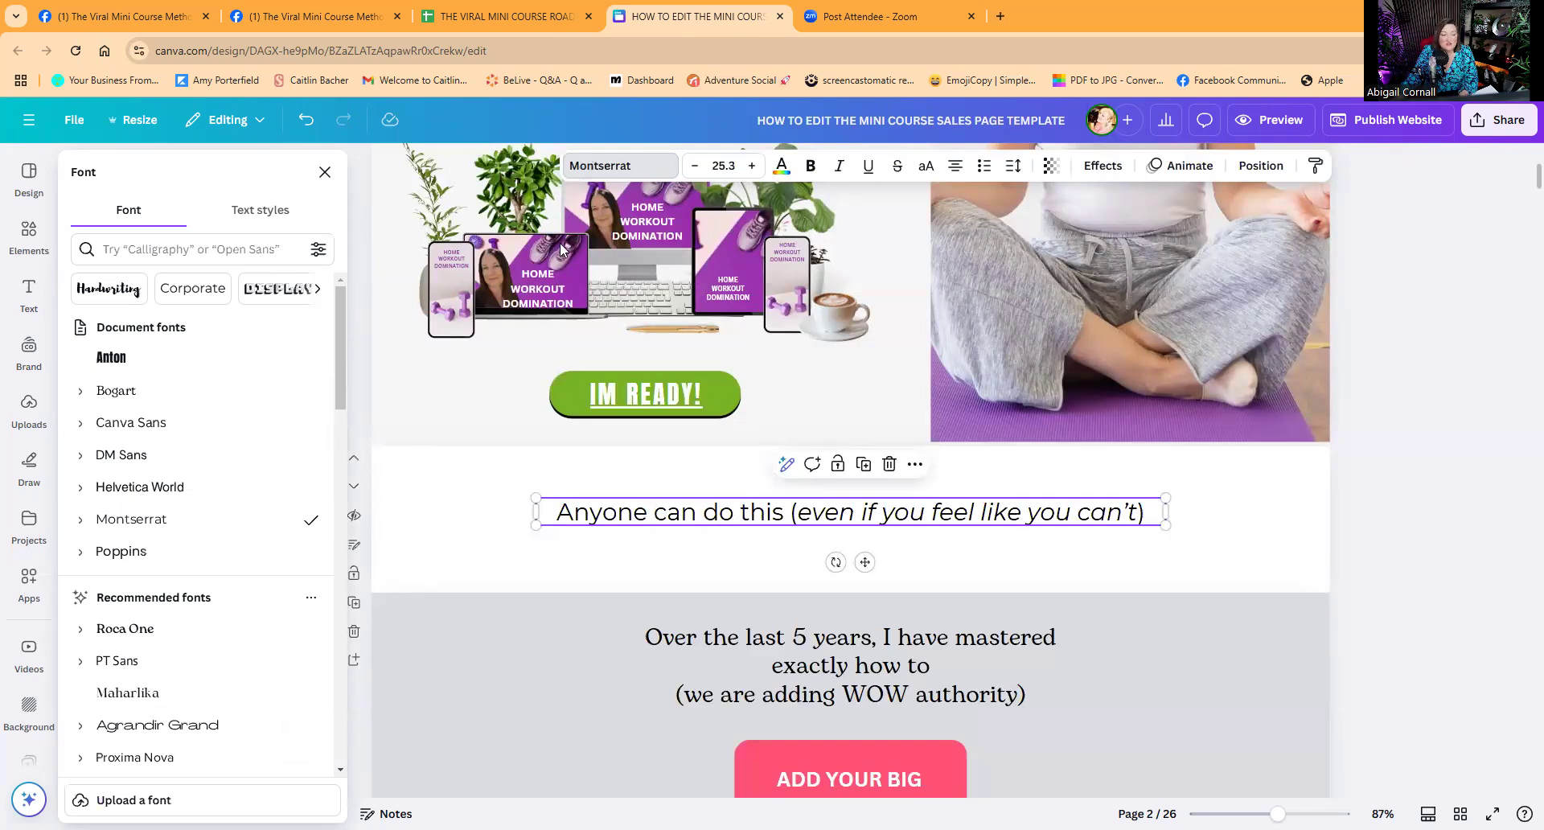
{"action": "scroll", "coordinate": [231, 630], "scroll_direction": "down", "scroll_amount": 5}
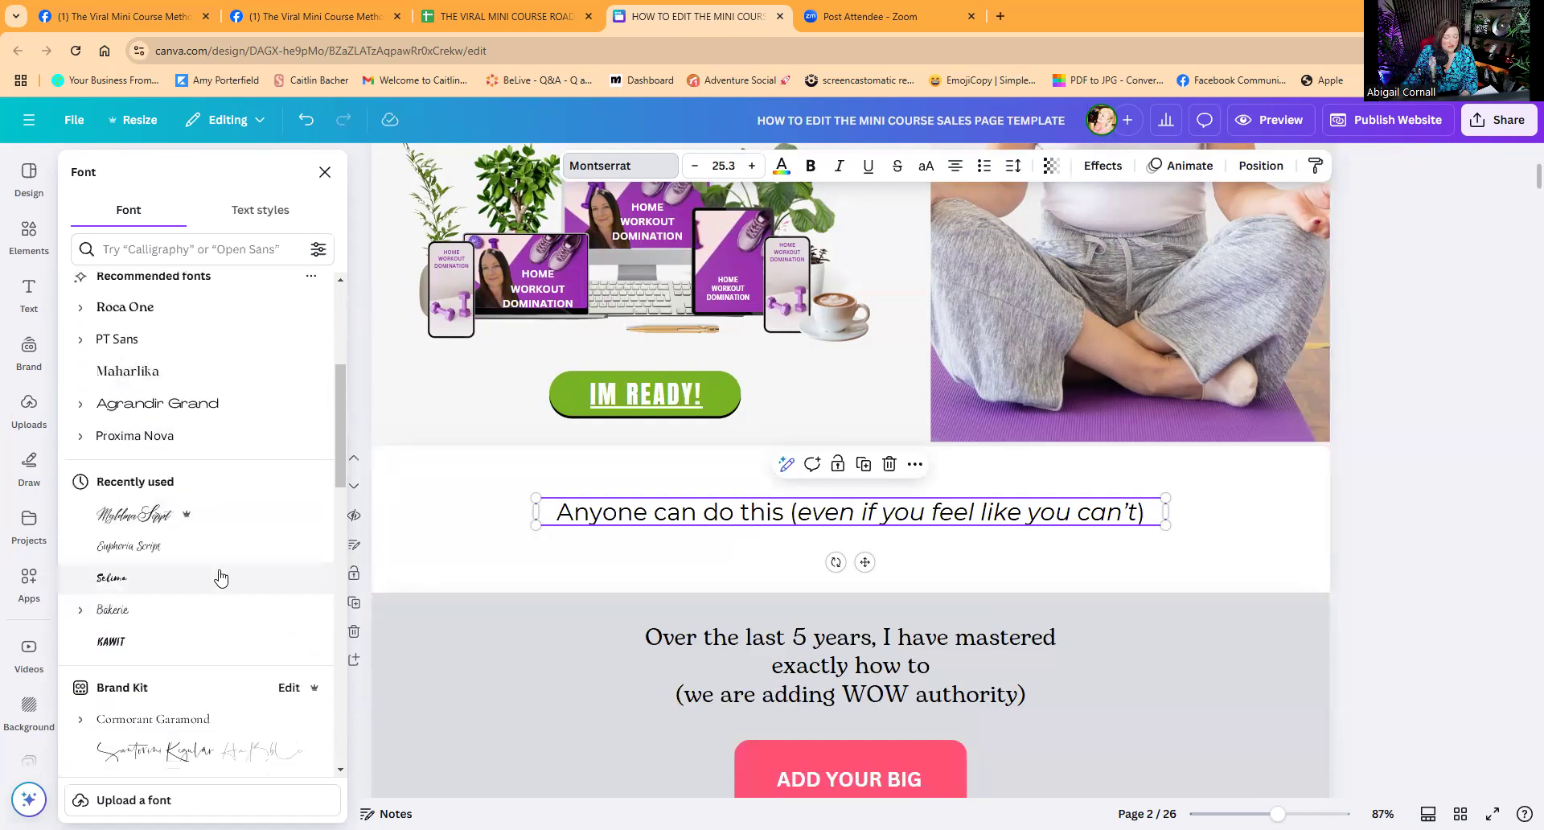
{"action": "scroll", "coordinate": [217, 578], "scroll_direction": "up", "scroll_amount": 5}
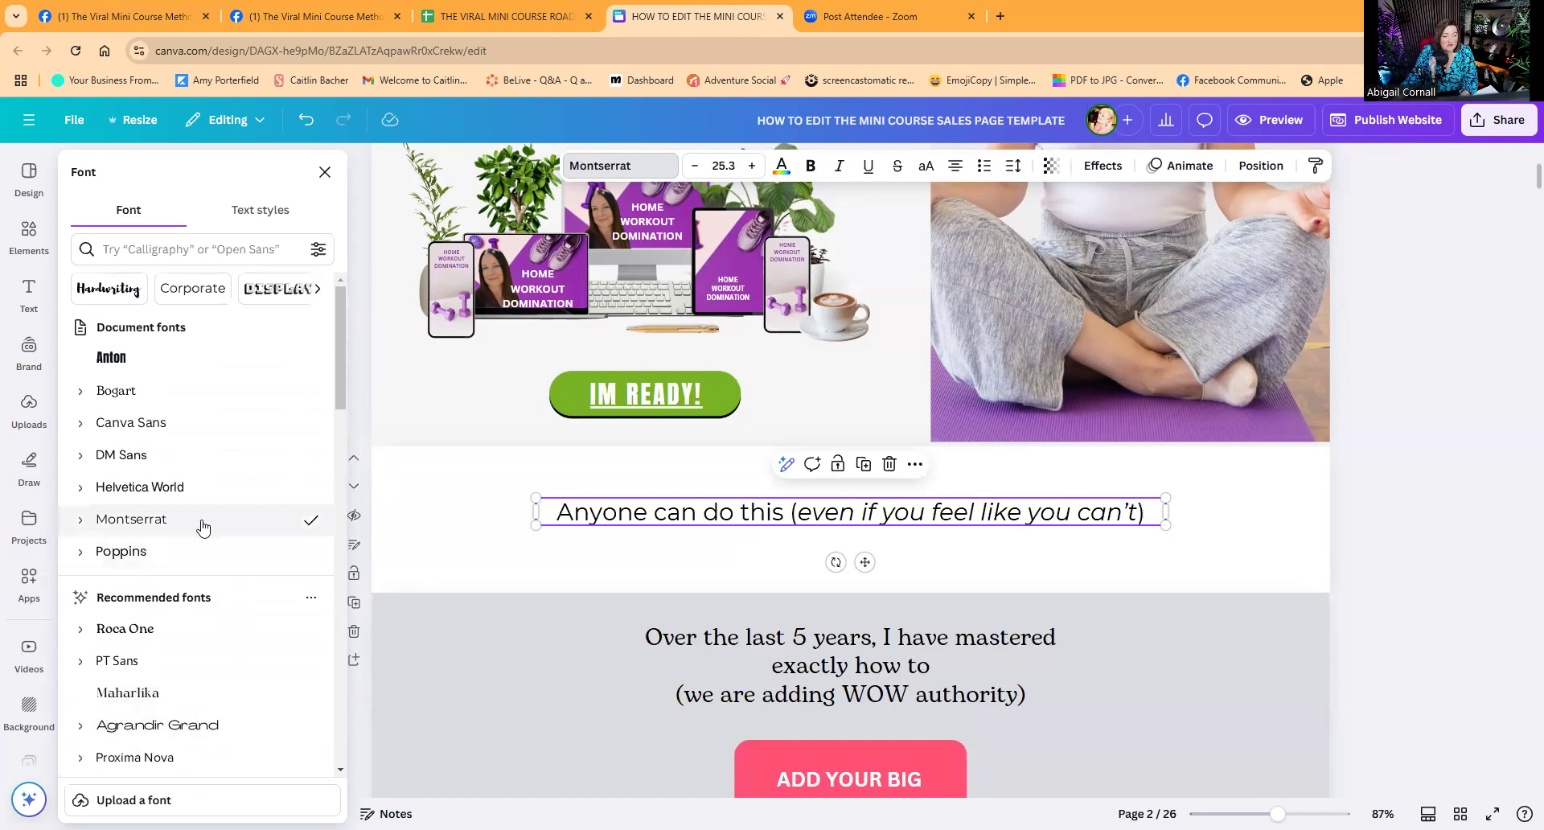
{"action": "left_click", "coordinate": [129, 355]}
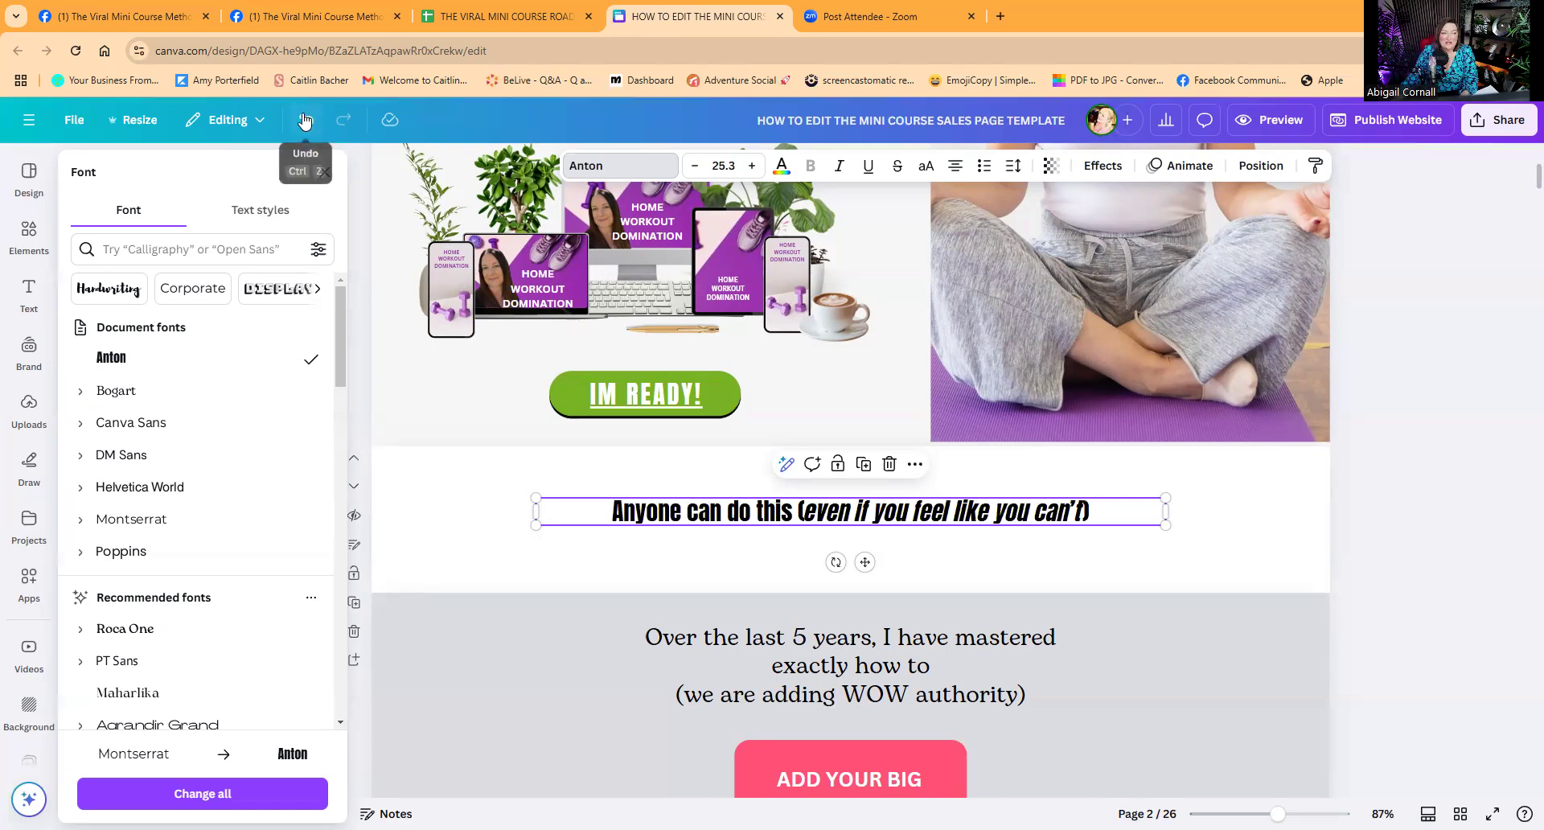
{"action": "left_click", "coordinate": [304, 121]}
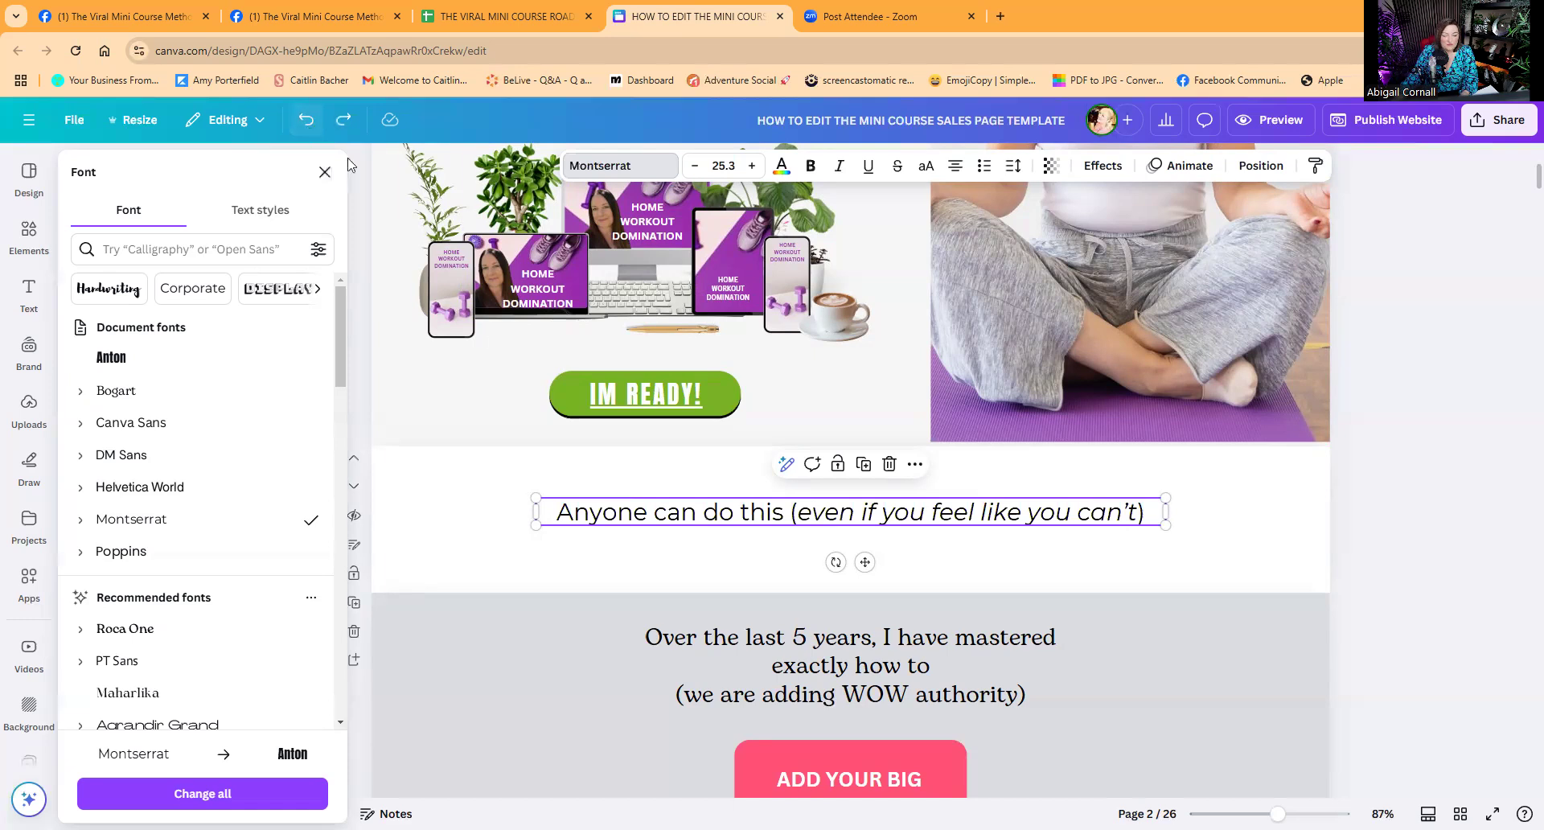
{"action": "left_click", "coordinate": [453, 487]}
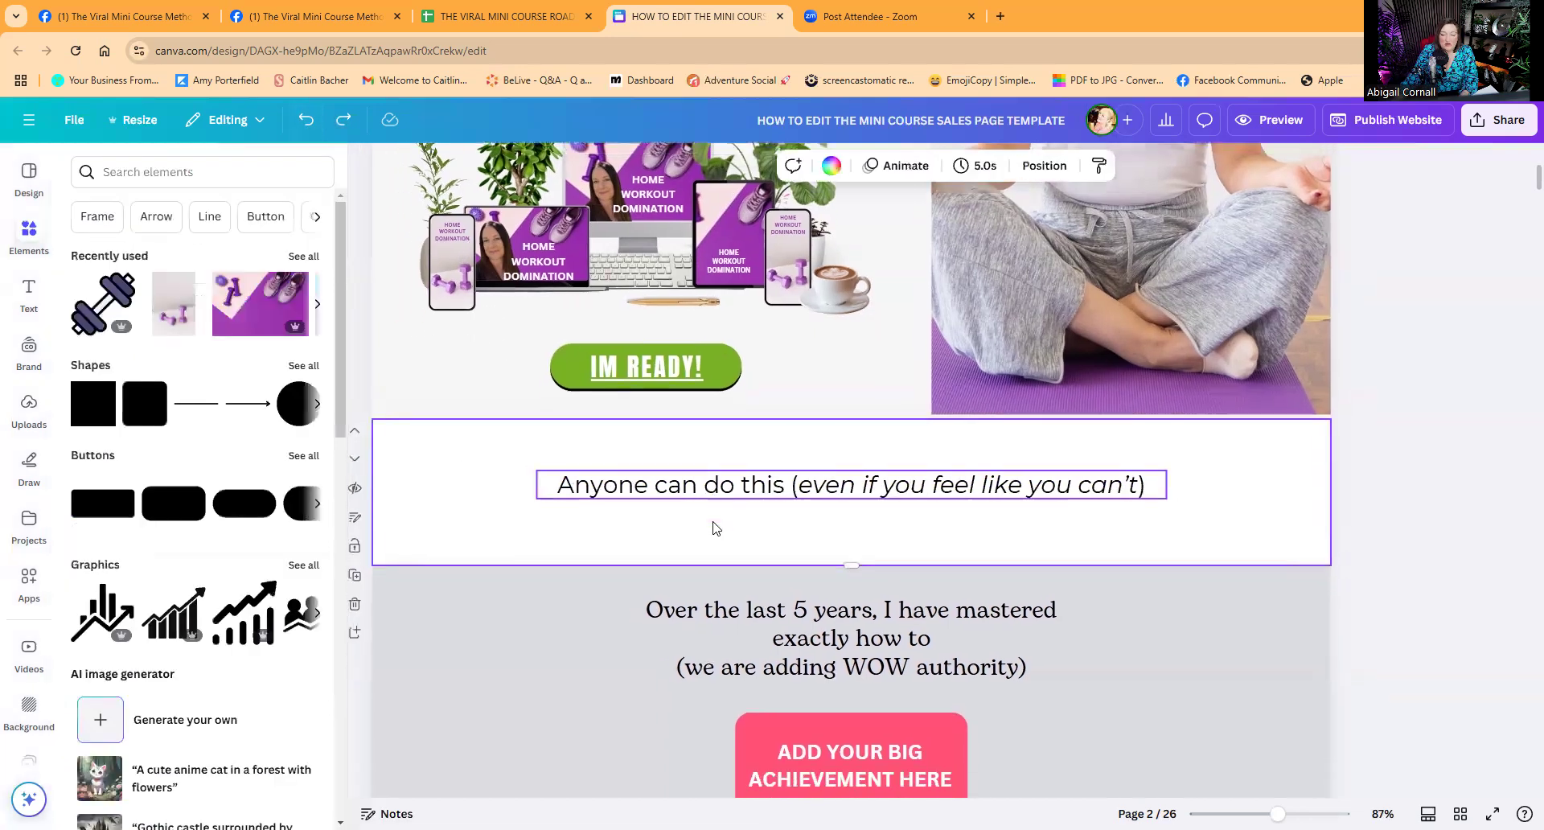
Change the 'Over the last 5 years' section background from solid purple to a very pale pink.
{"action": "scroll", "coordinate": [714, 523], "scroll_direction": "down", "scroll_amount": 3}
{"action": "left_click", "coordinate": [521, 448]}
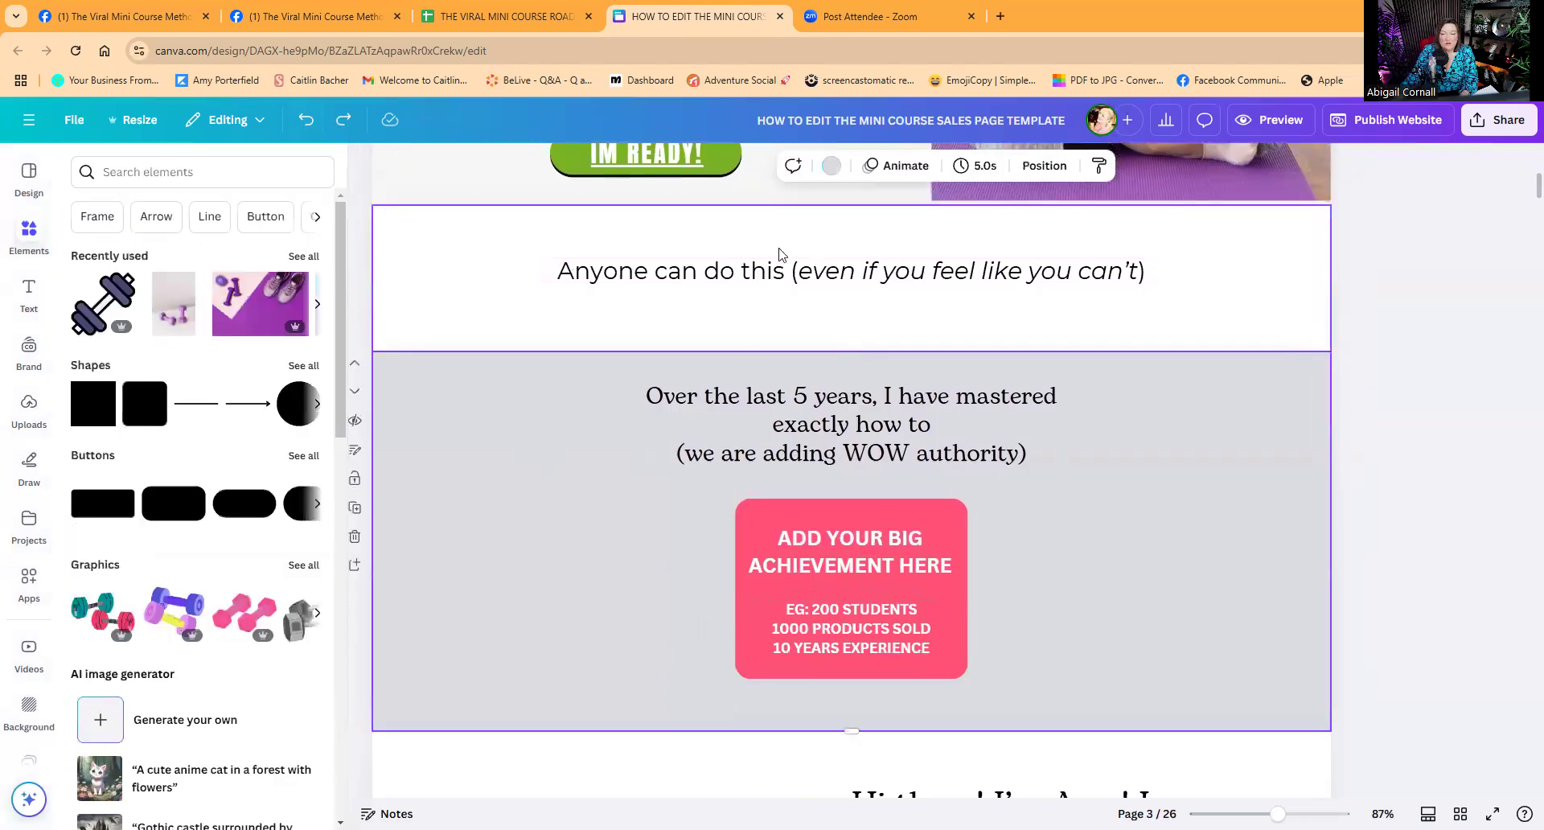
{"action": "left_click", "coordinate": [831, 166]}
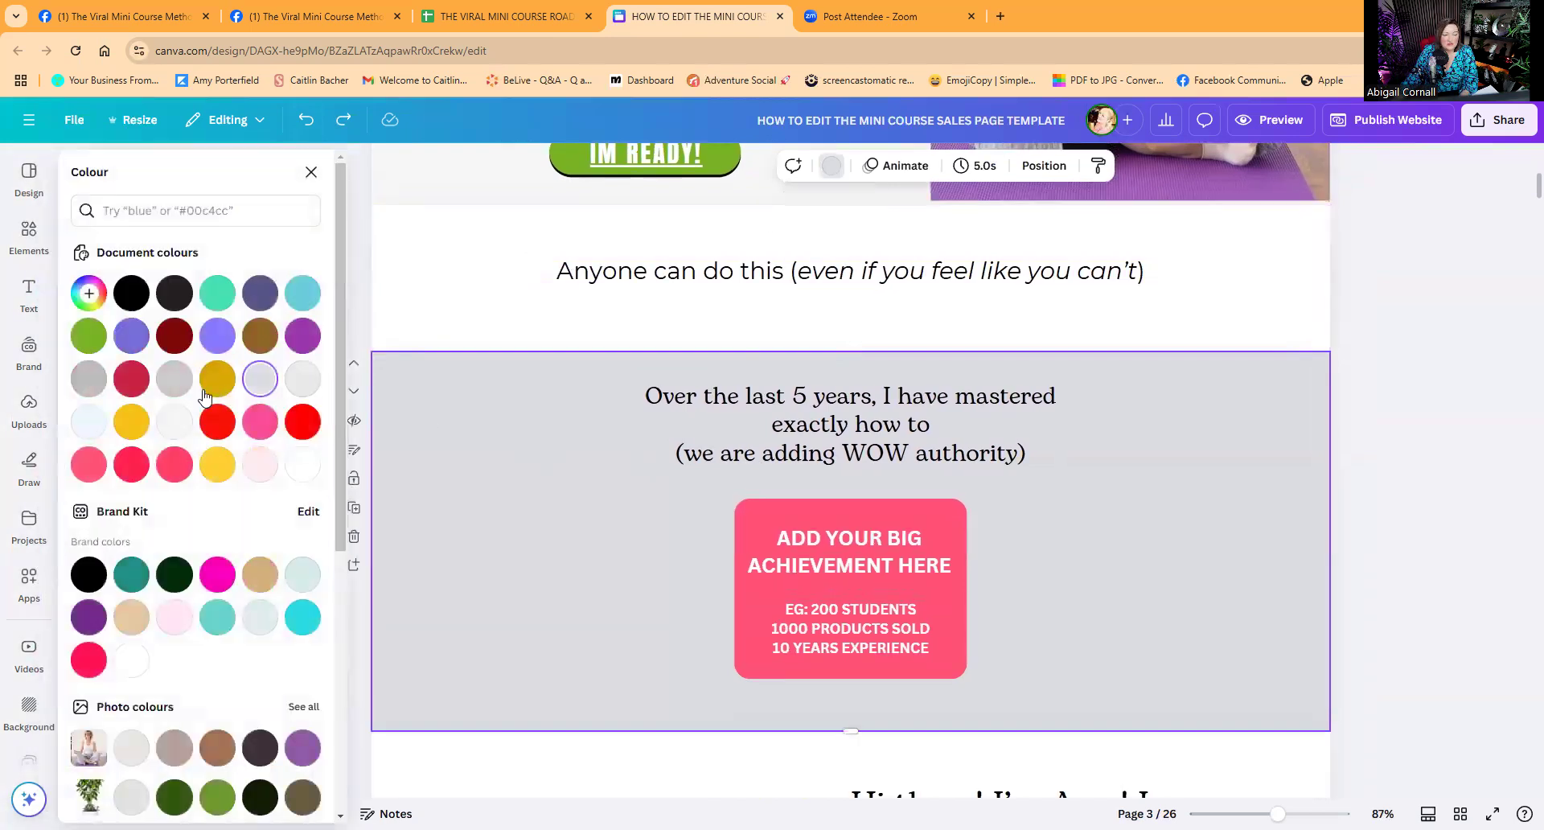
{"action": "left_click", "coordinate": [303, 336]}
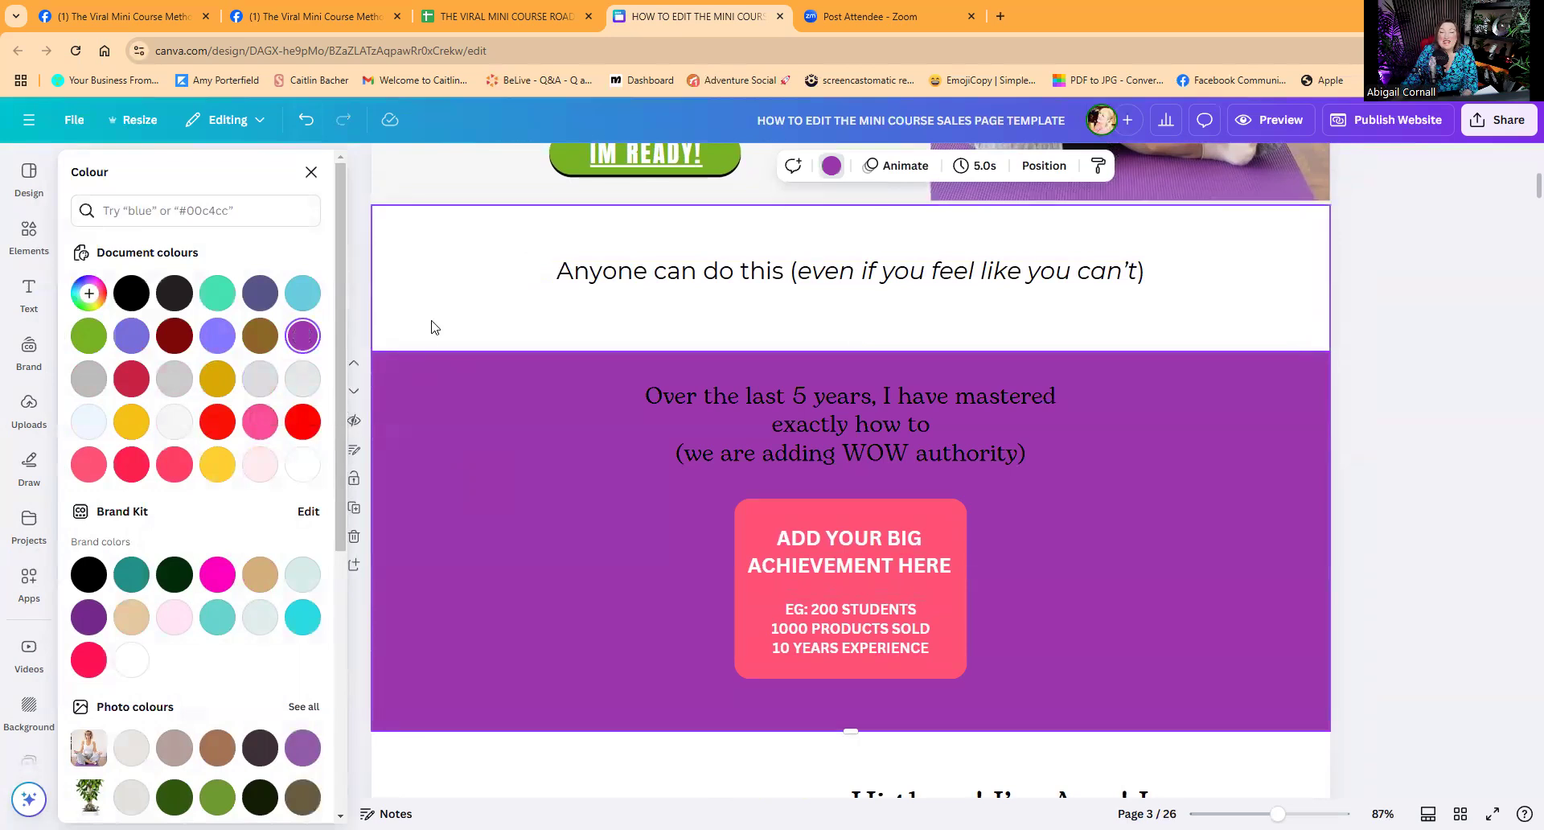
{"action": "left_click", "coordinate": [91, 293]}
{"action": "left_click", "coordinate": [222, 390]}
{"action": "left_click_drag", "start_coordinate": [223, 390], "coordinate": [90, 375]}
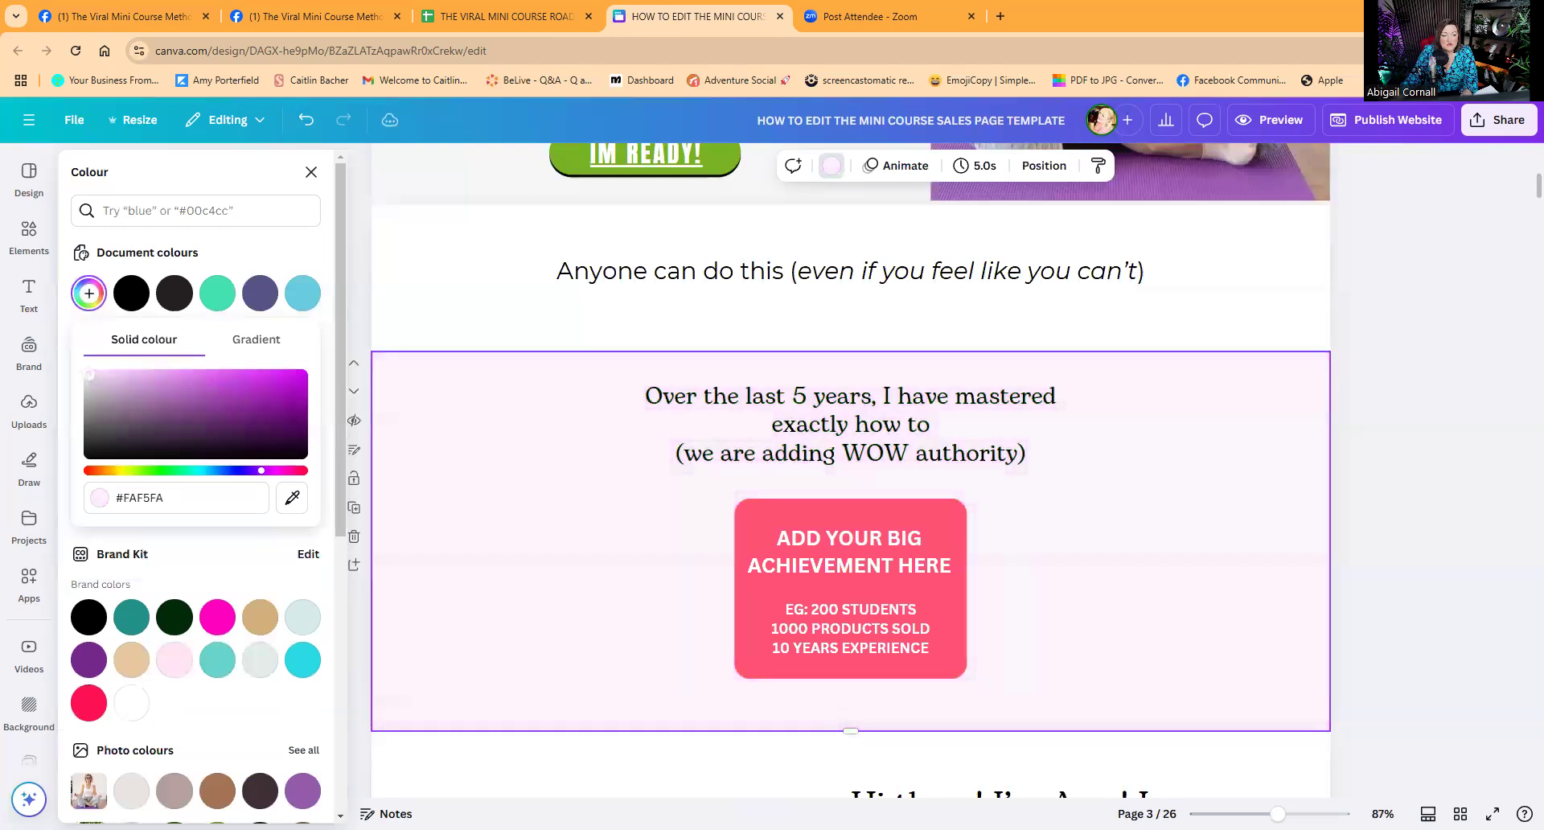
{"action": "left_click", "coordinate": [427, 314]}
{"action": "scroll", "coordinate": [465, 499], "scroll_direction": "up", "scroll_amount": 5}
{"action": "scroll", "coordinate": [470, 499], "scroll_direction": "down", "scroll_amount": 3}
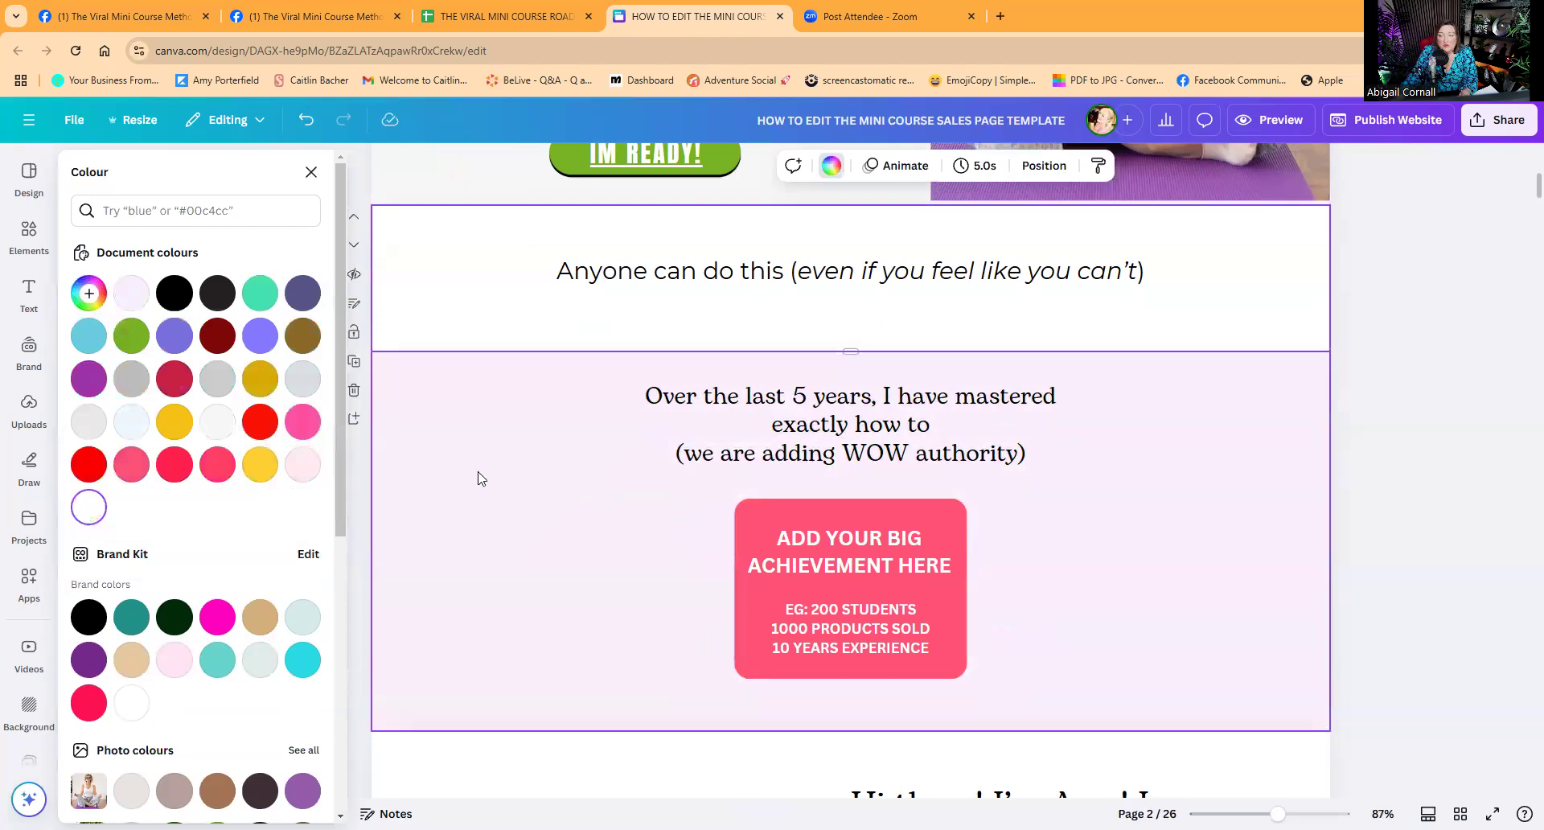
{"action": "scroll", "coordinate": [480, 478], "scroll_direction": "up", "scroll_amount": 5}
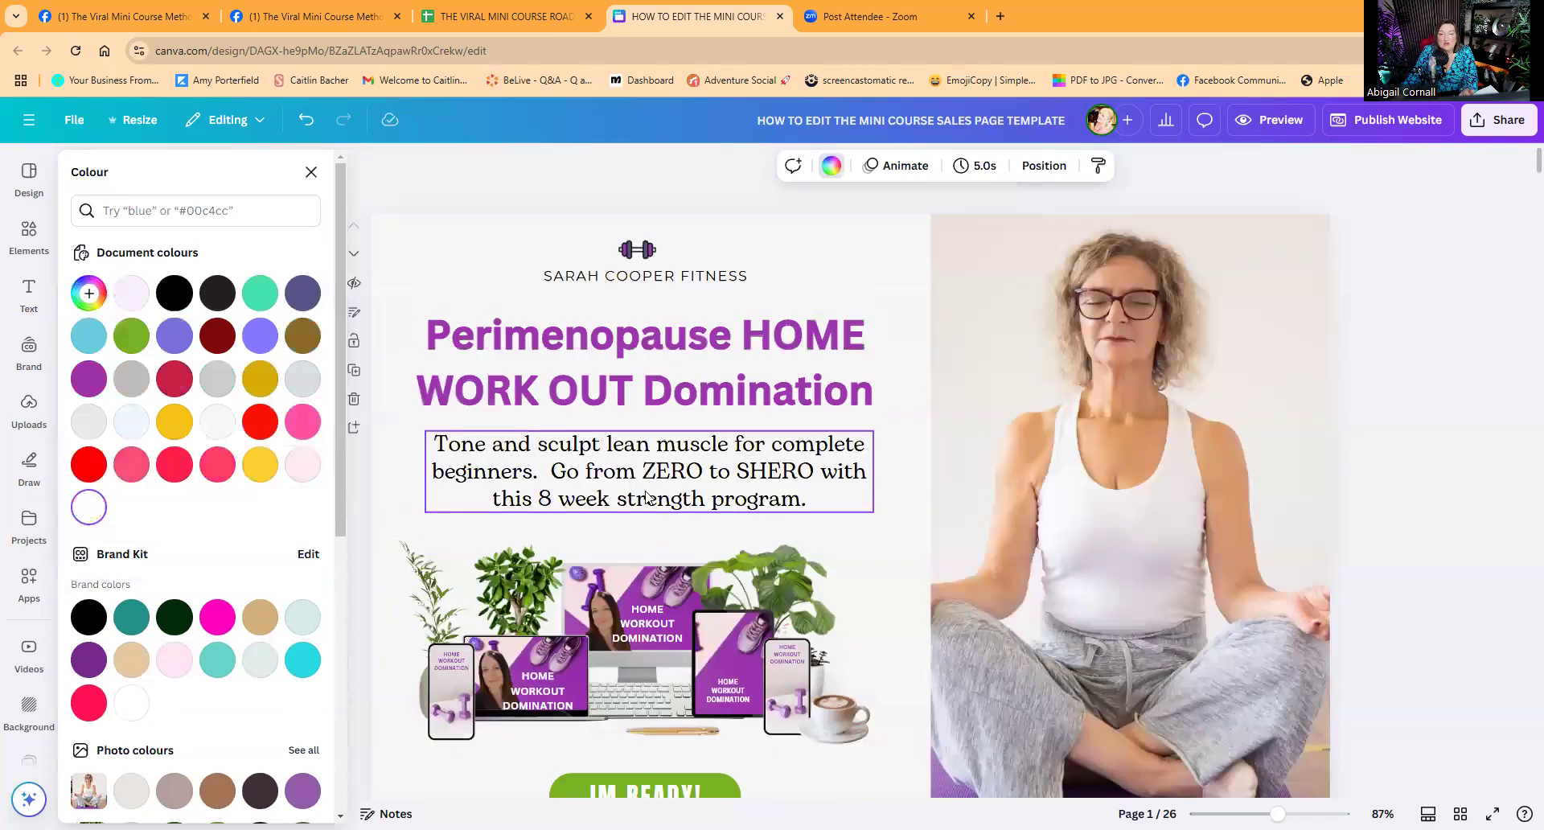
{"action": "scroll", "coordinate": [720, 490], "scroll_direction": "down", "scroll_amount": 8}
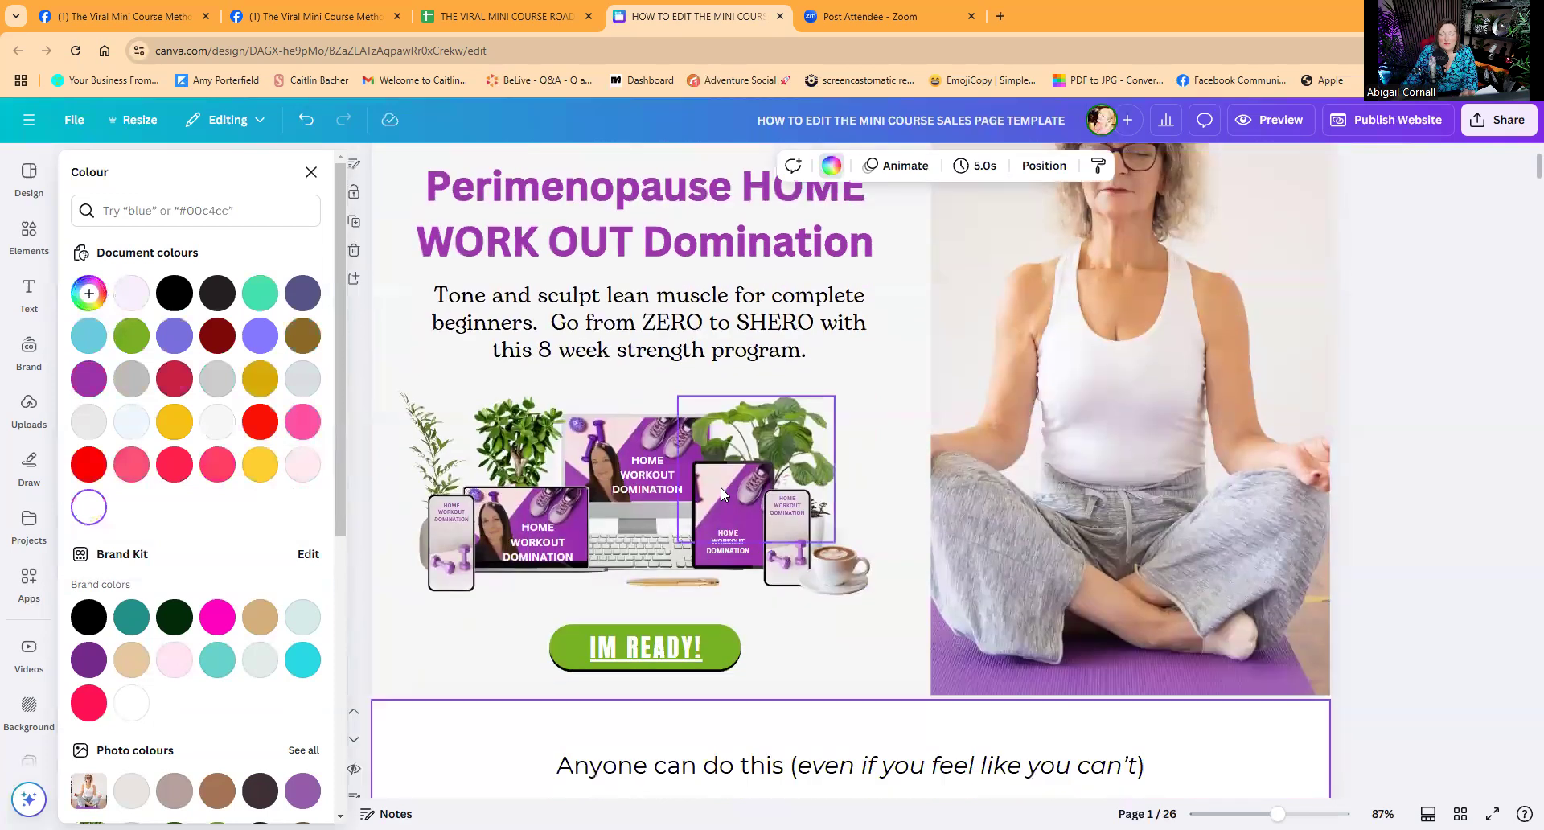
{"action": "scroll", "coordinate": [721, 496], "scroll_direction": "down", "scroll_amount": 3}
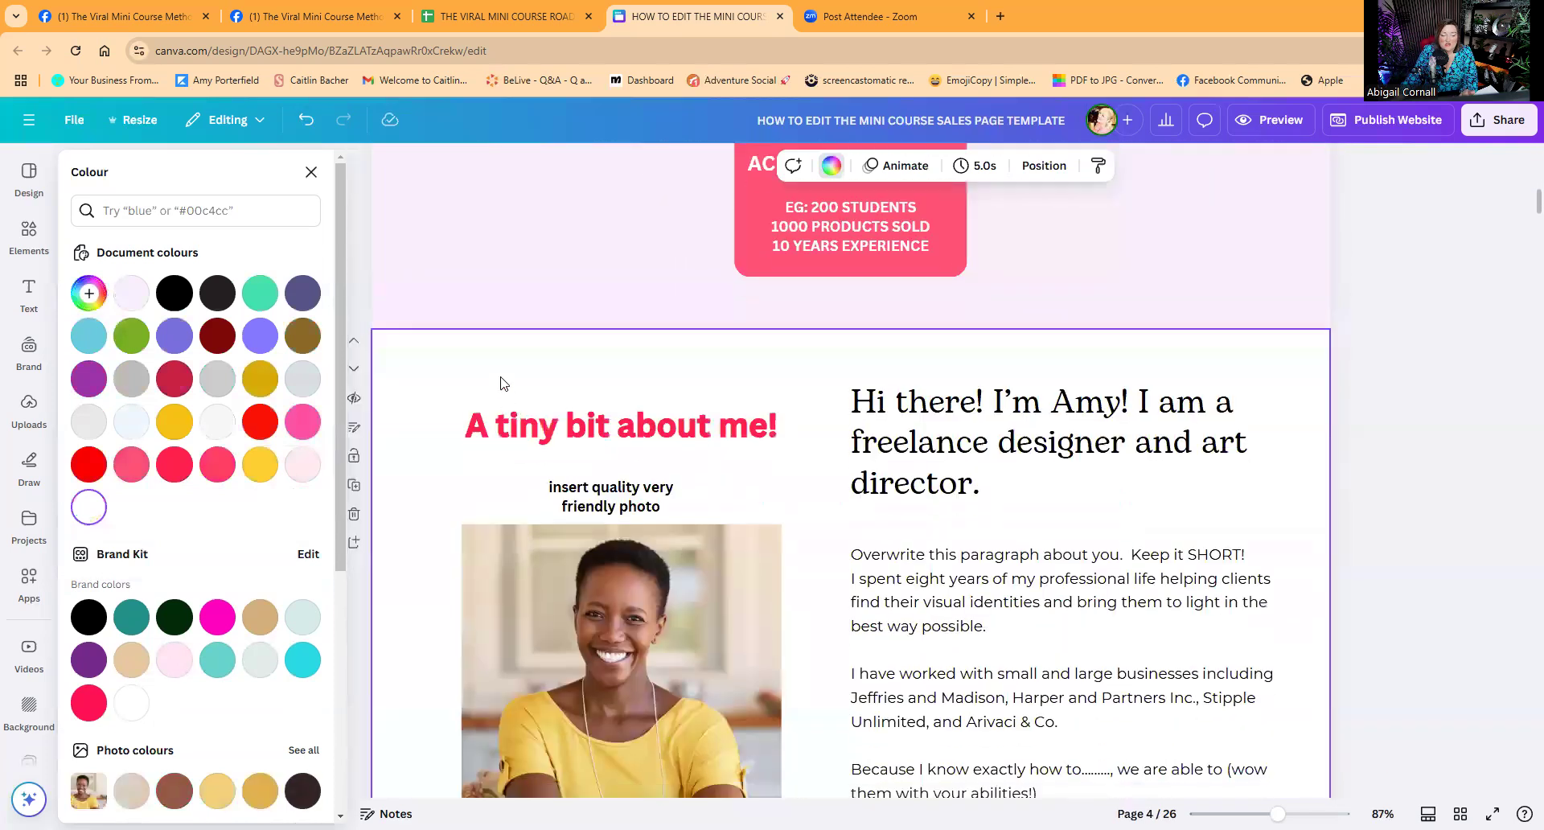
Give the about section the pale pink background and make its heading text and outline purple.
{"action": "left_click", "coordinate": [132, 299]}
{"action": "left_click", "coordinate": [656, 434]}
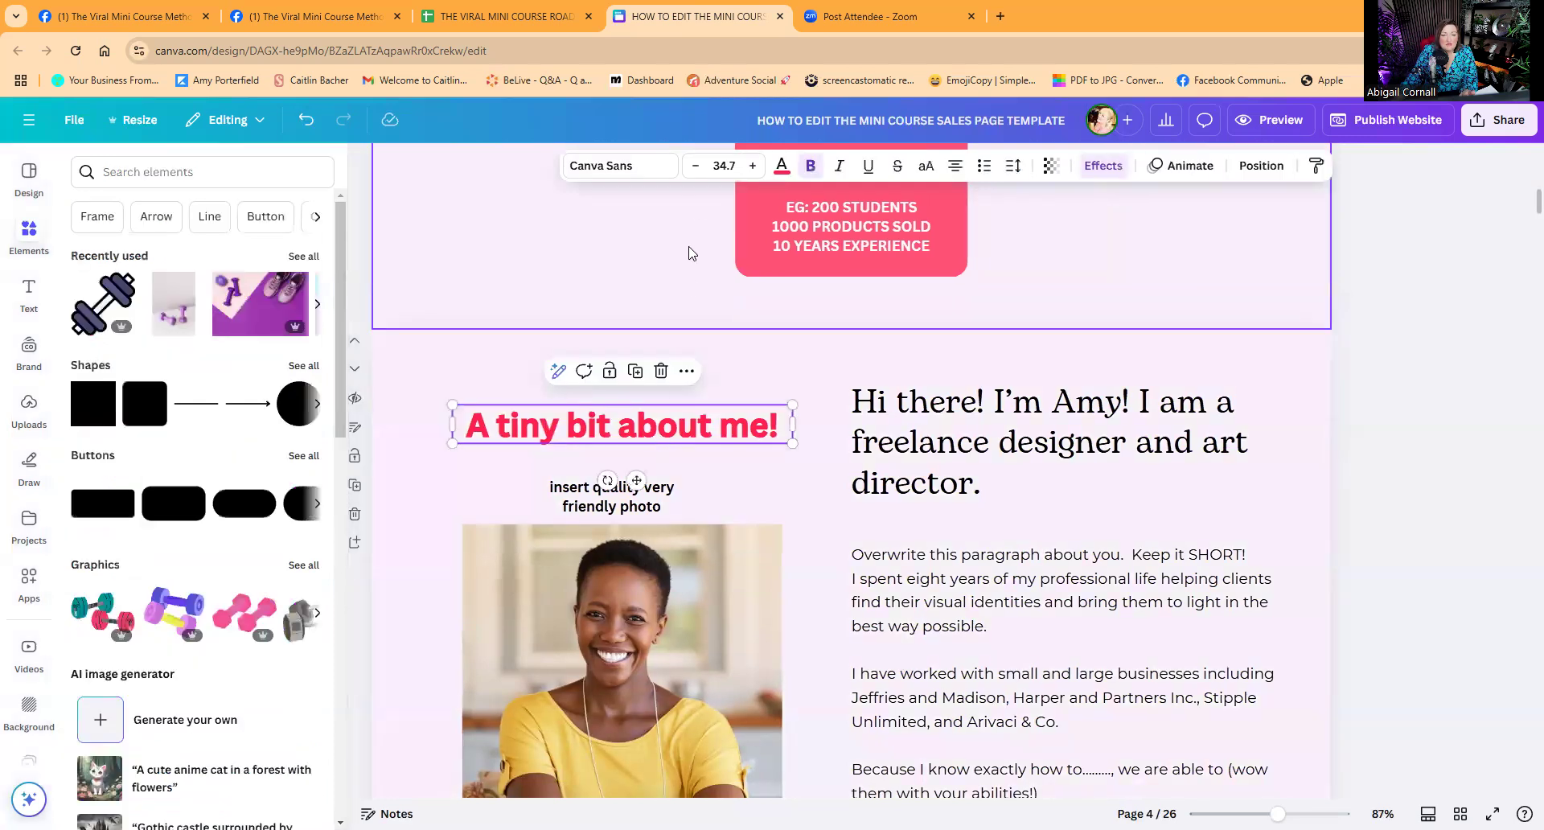
{"action": "left_click", "coordinate": [781, 166]}
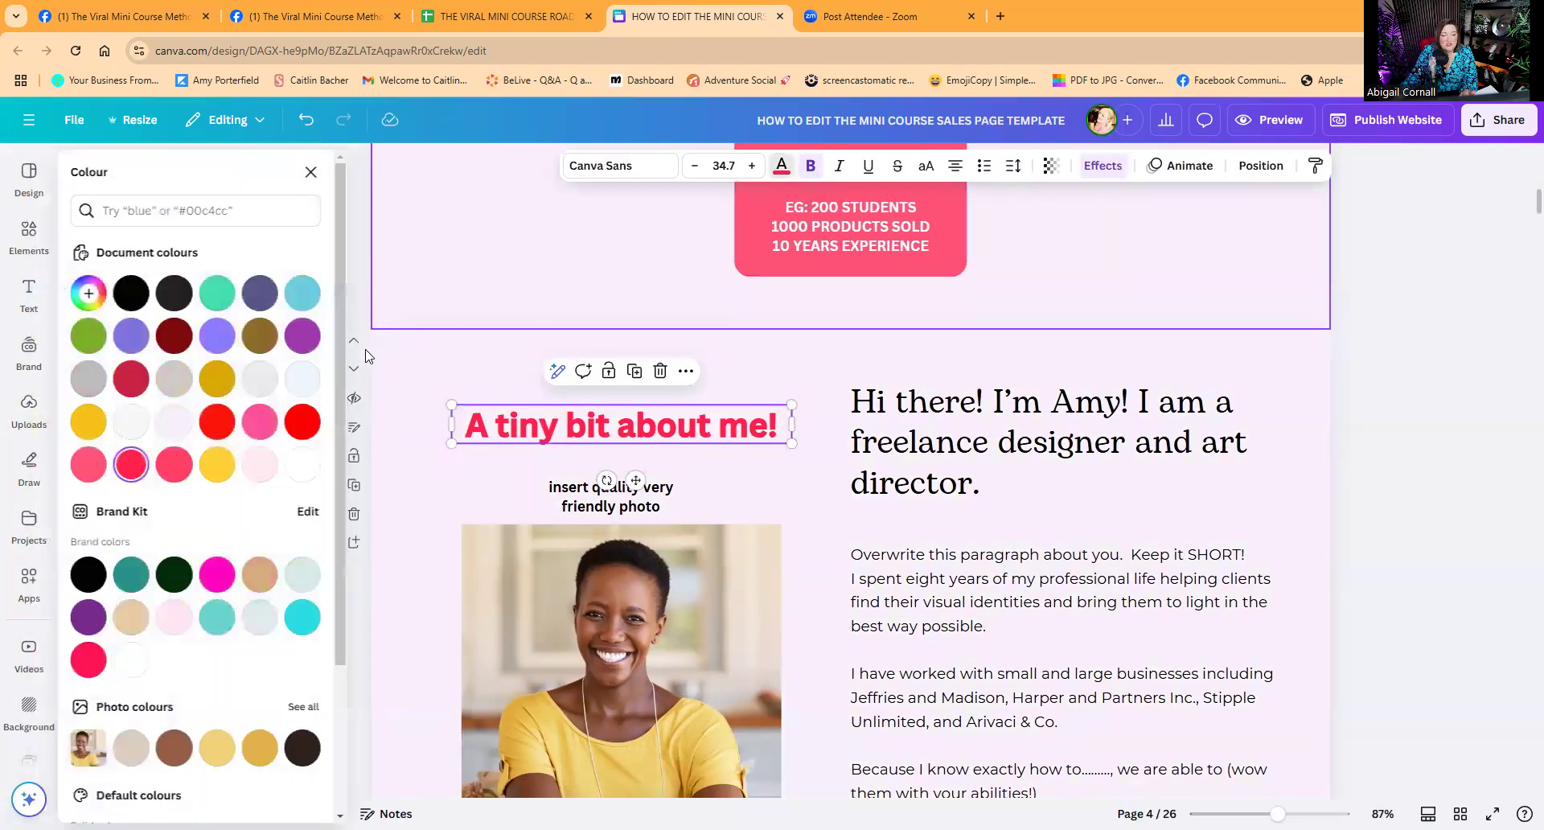
{"action": "left_click", "coordinate": [317, 337]}
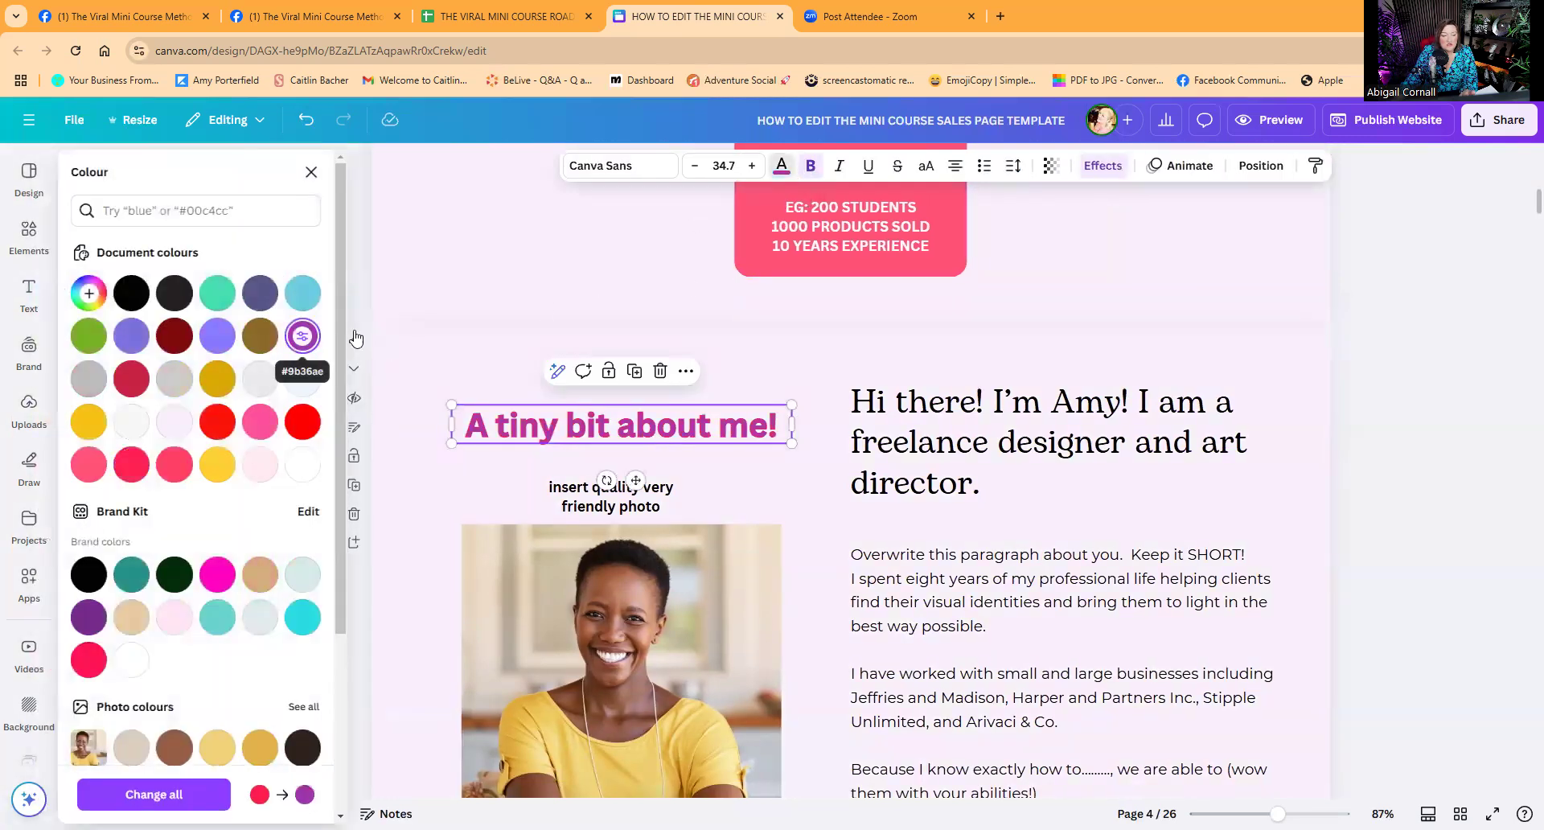
{"action": "left_click", "coordinate": [1101, 167]}
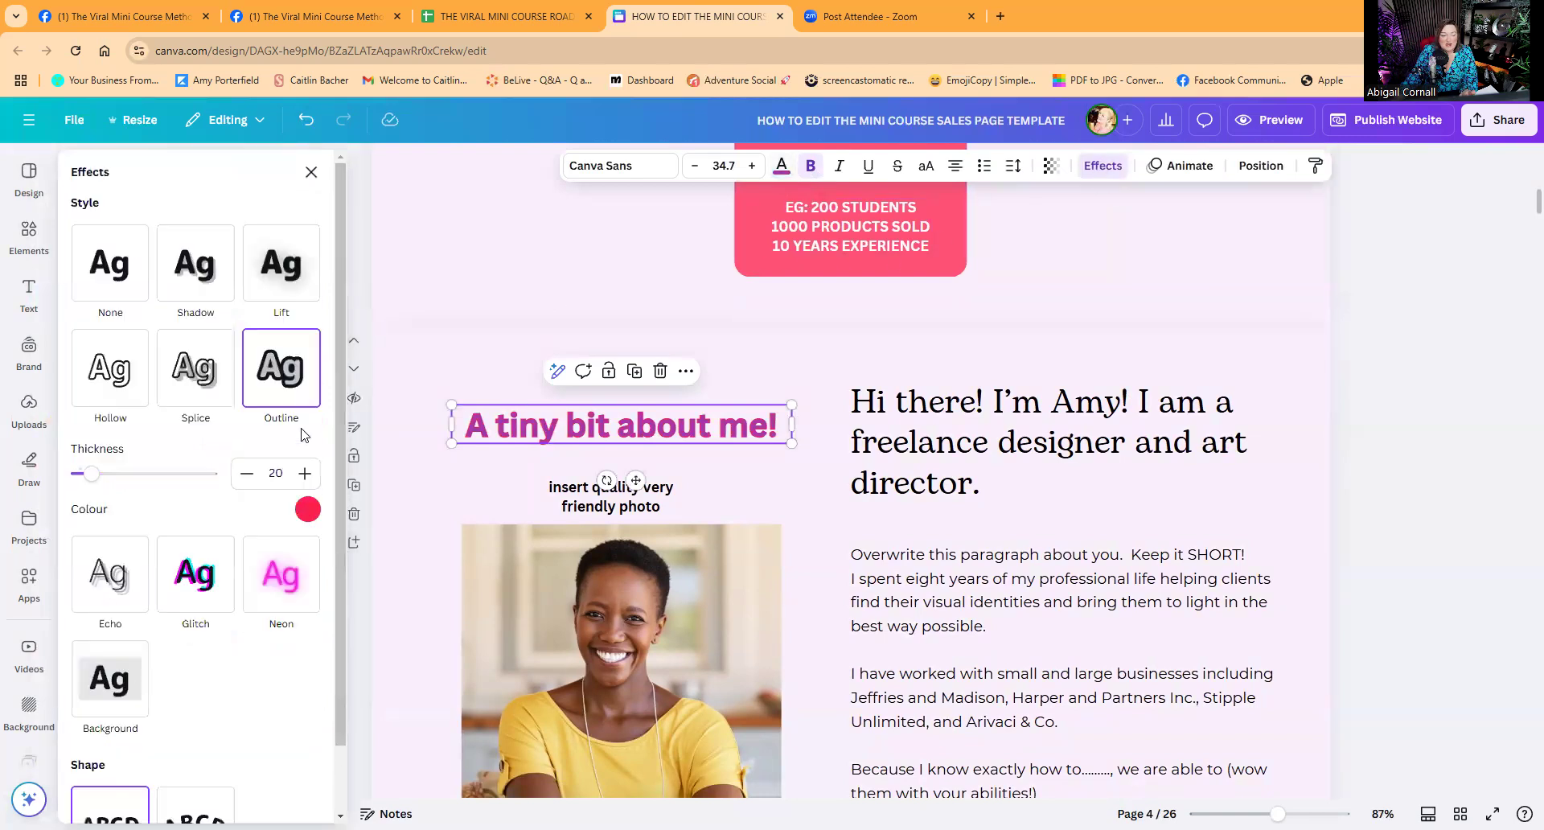
{"action": "left_click", "coordinate": [308, 509]}
{"action": "left_click", "coordinate": [278, 297]}
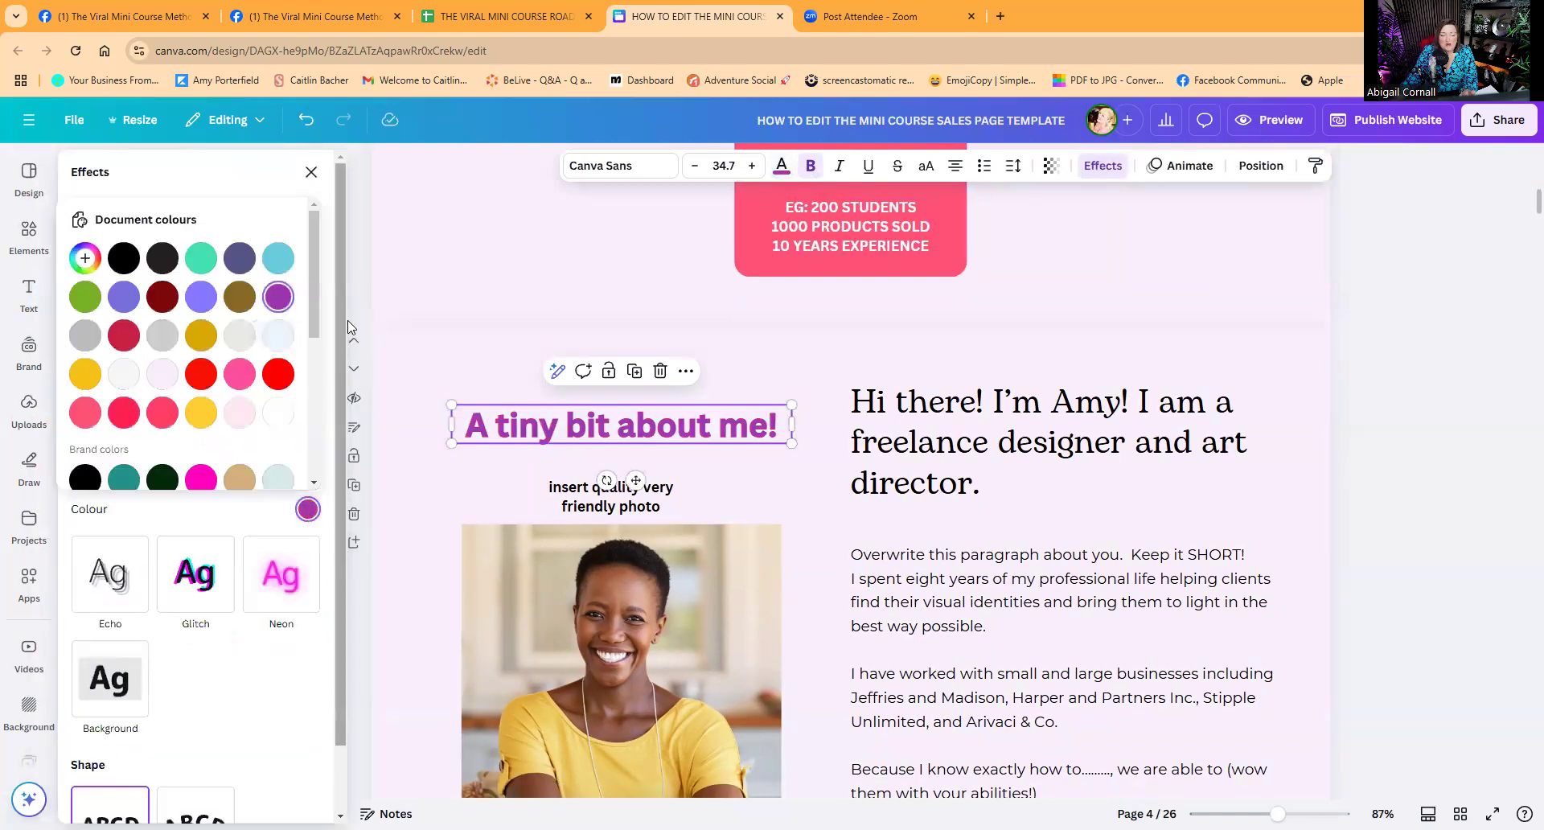
Delete the placeholder caption under the about-me photo.
{"action": "left_click", "coordinate": [591, 508]}
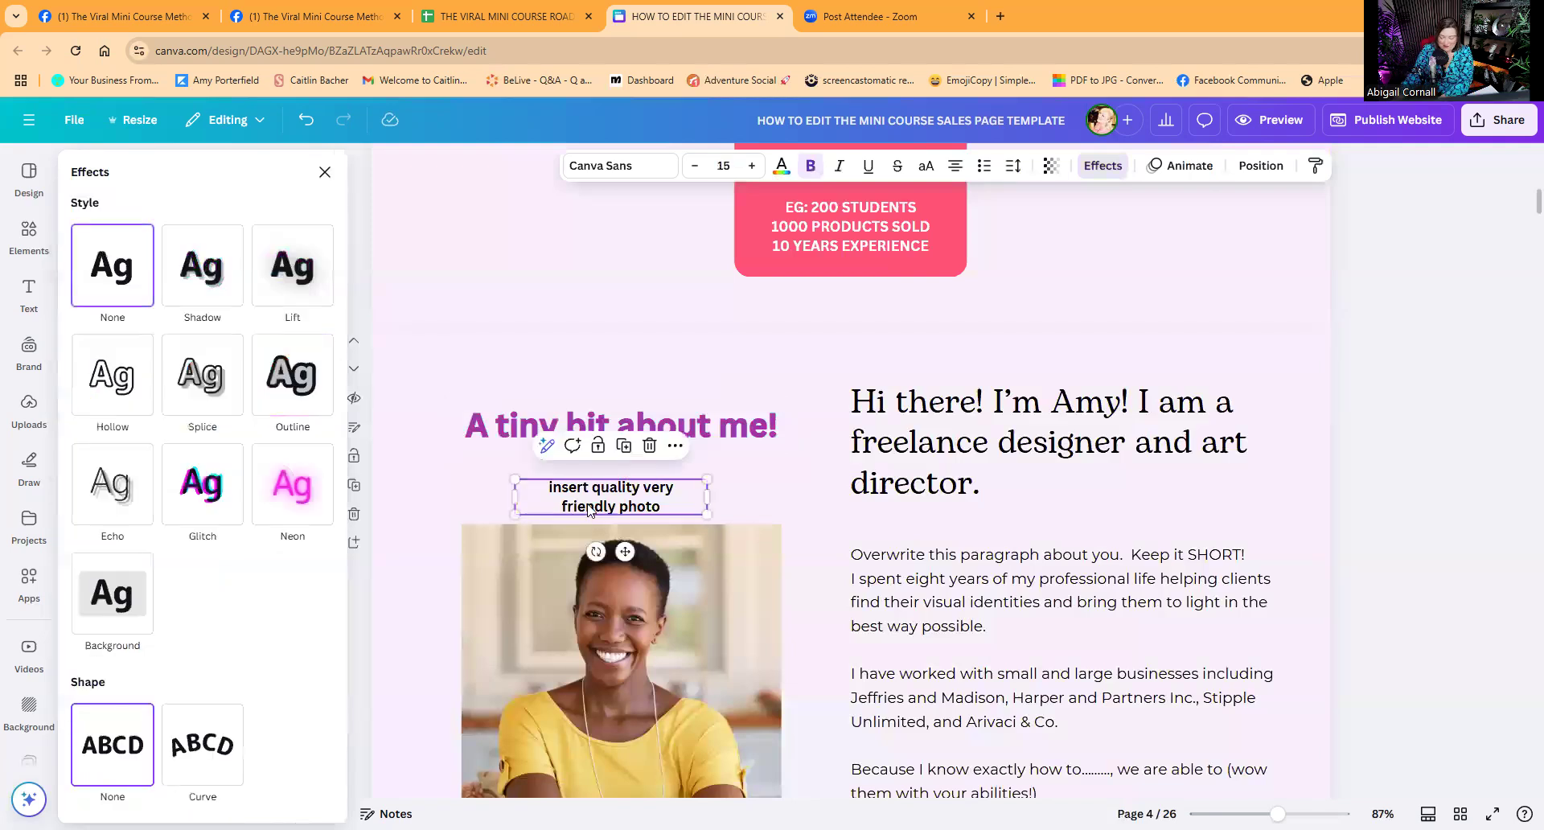
{"action": "key", "text": "Delete"}
{"action": "left_click", "coordinate": [36, 245]}
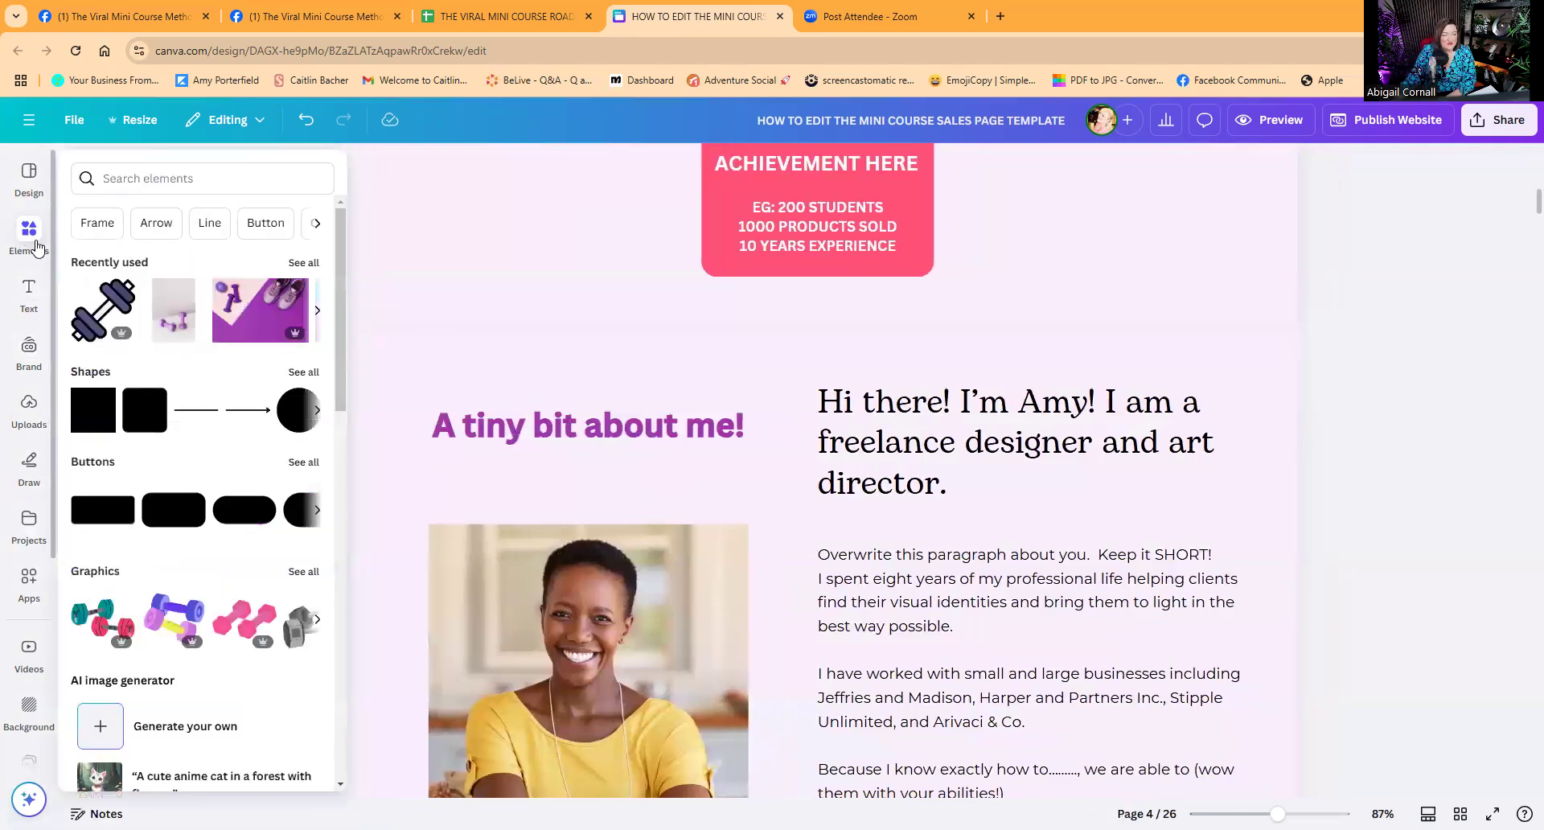
Search Elements for 'FITNESS INSTRUCTOR' and filter to photos.
{"action": "left_click", "coordinate": [133, 178]}
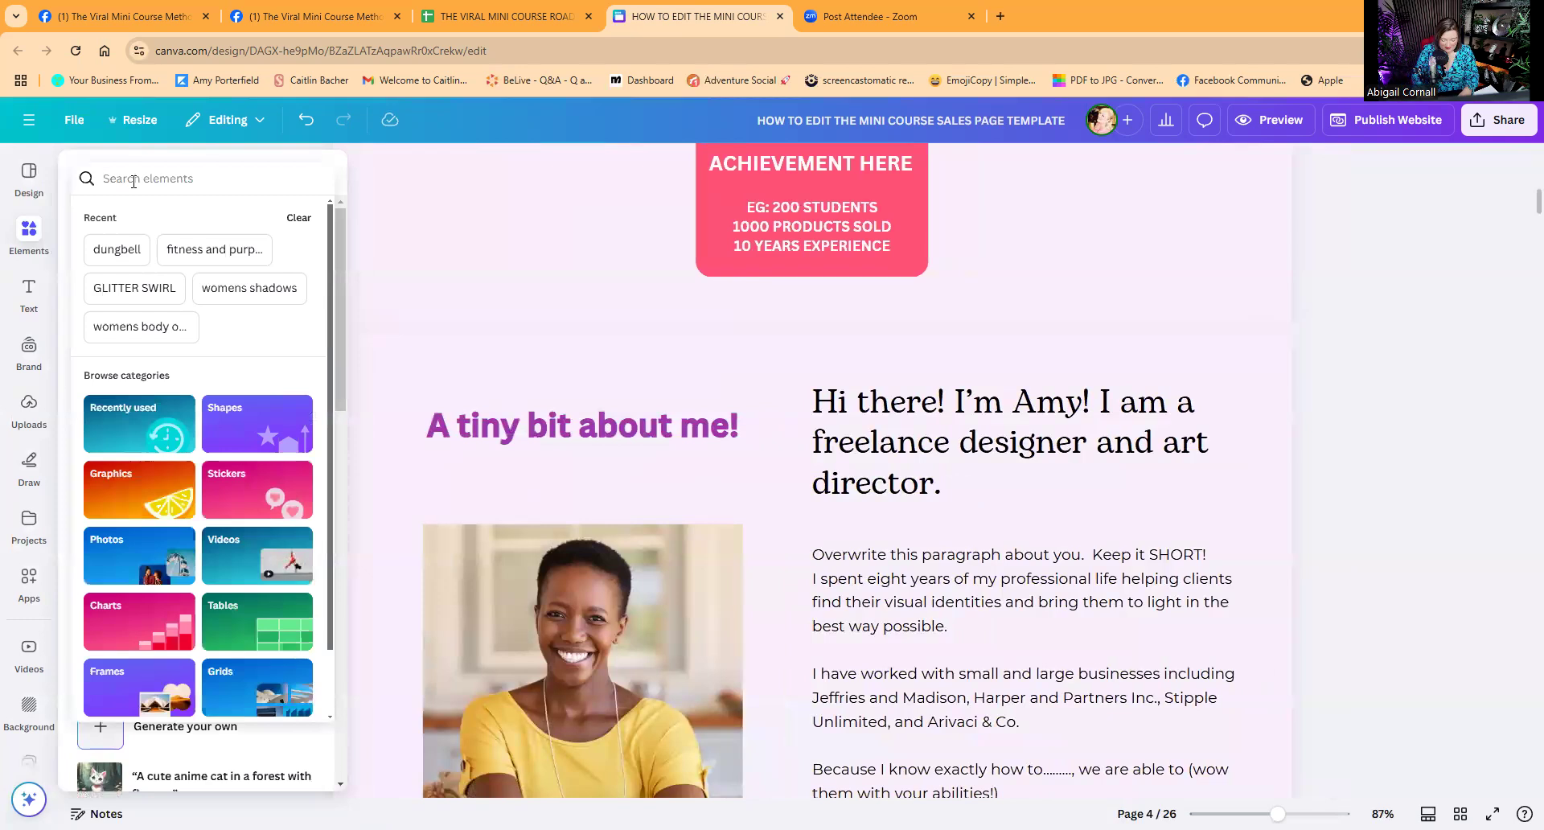
{"action": "type", "text": "FITNESS INSTRUCTOR"}
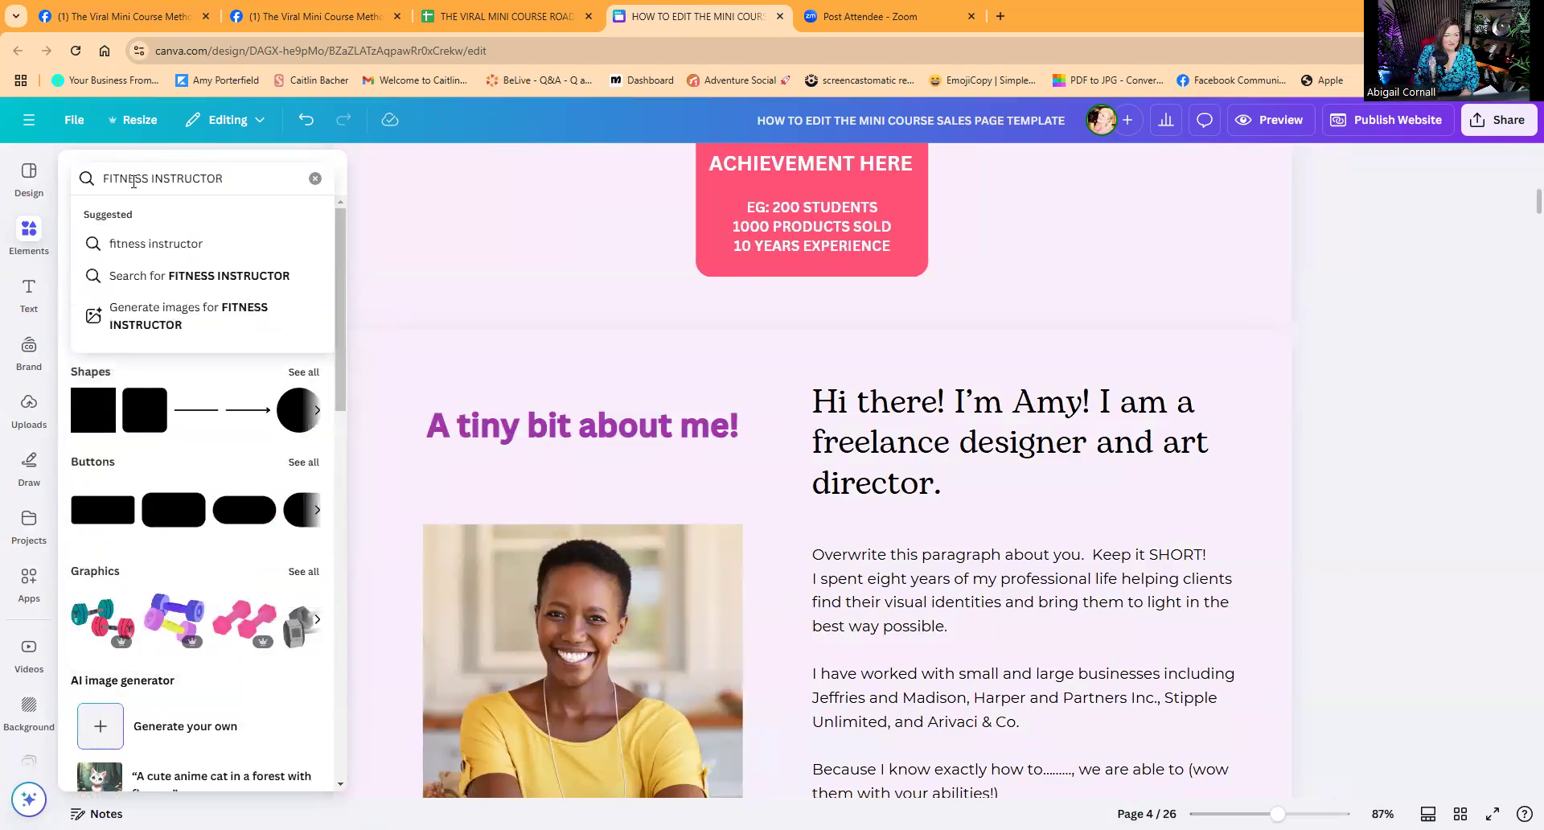
{"action": "key", "text": "Return"}
{"action": "left_click", "coordinate": [133, 220]}
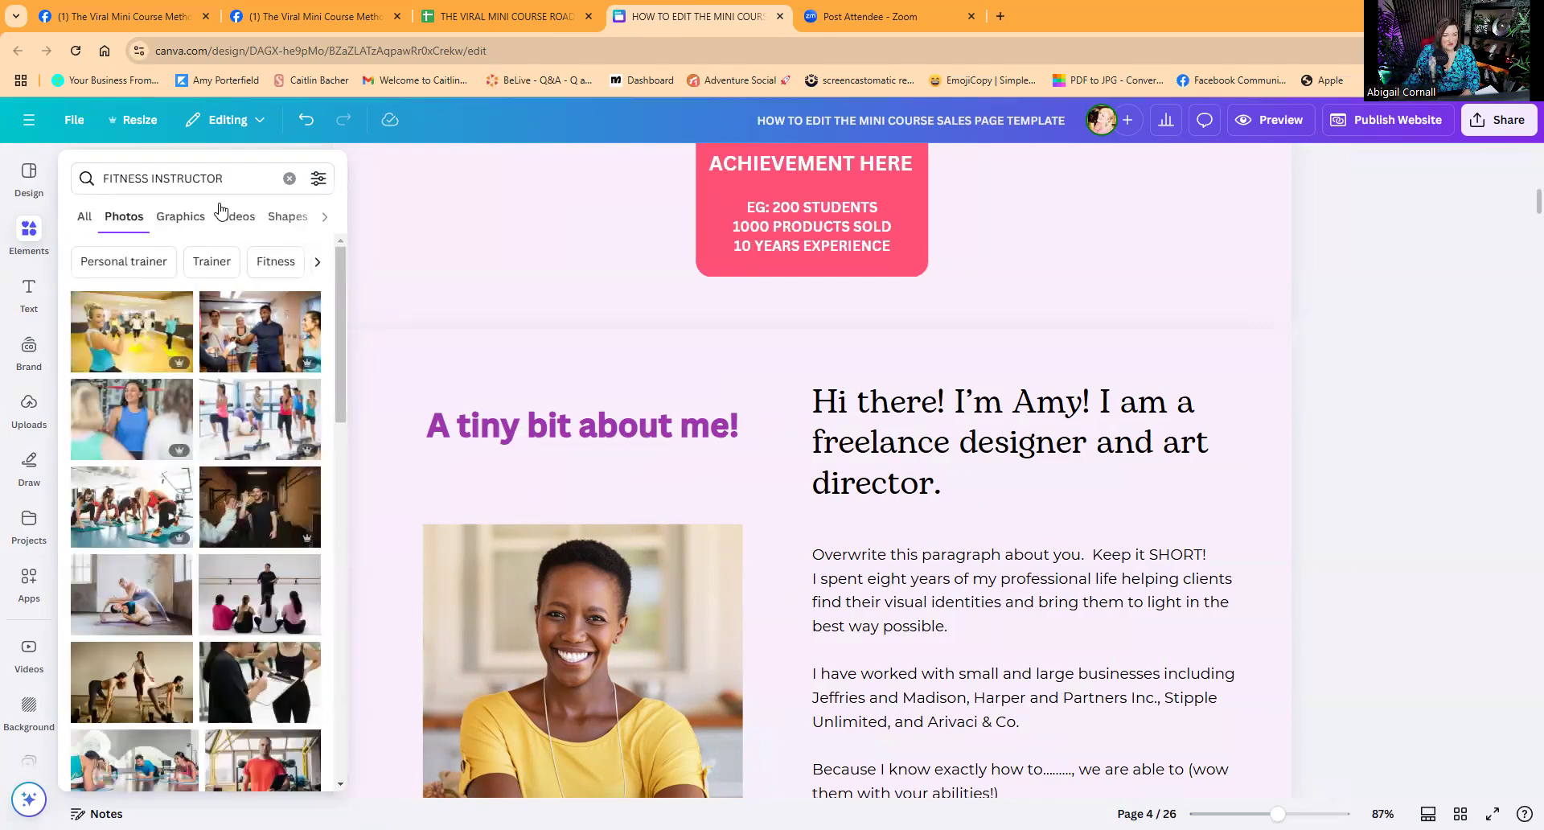
Refine the photo search to 'FITNESS INSTRUCTOR PURPLE' and browse the results.
{"action": "double_click", "coordinate": [238, 173]}
{"action": "left_click", "coordinate": [238, 174]}
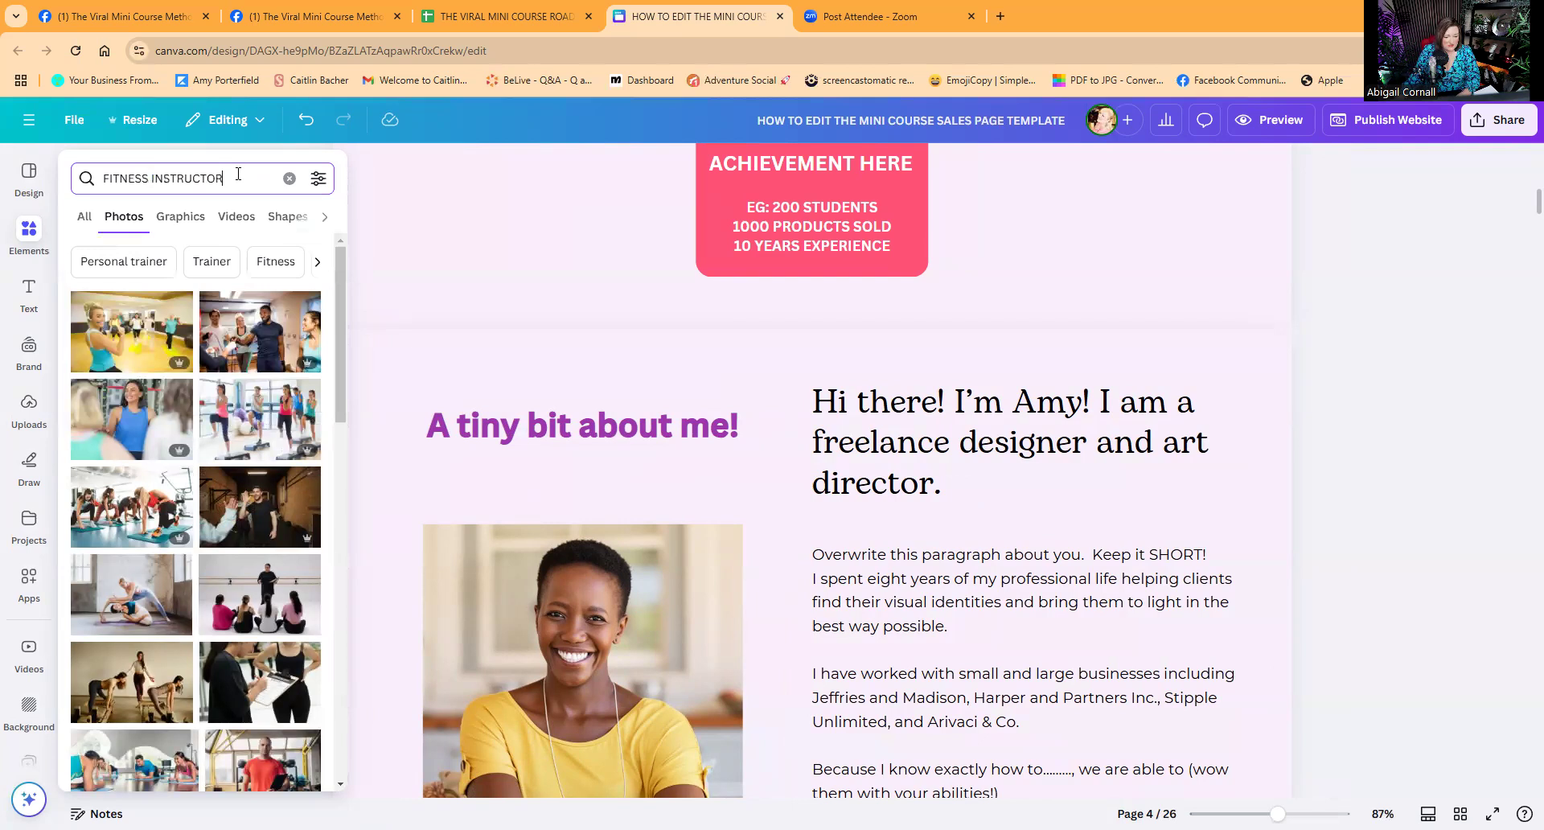
{"action": "type", "text": "PURPLE"}
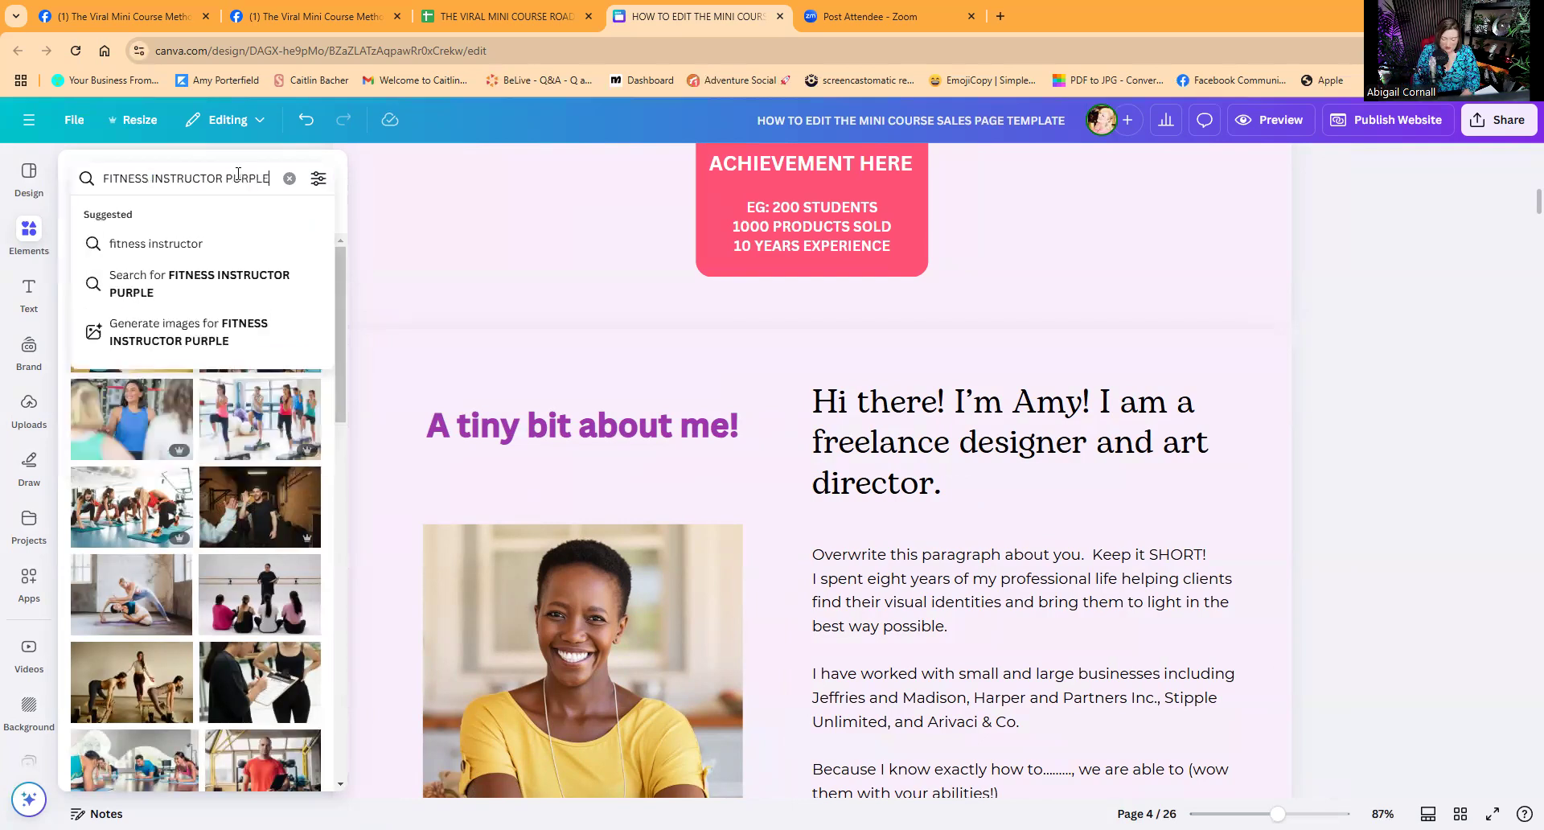
{"action": "key", "text": "Return"}
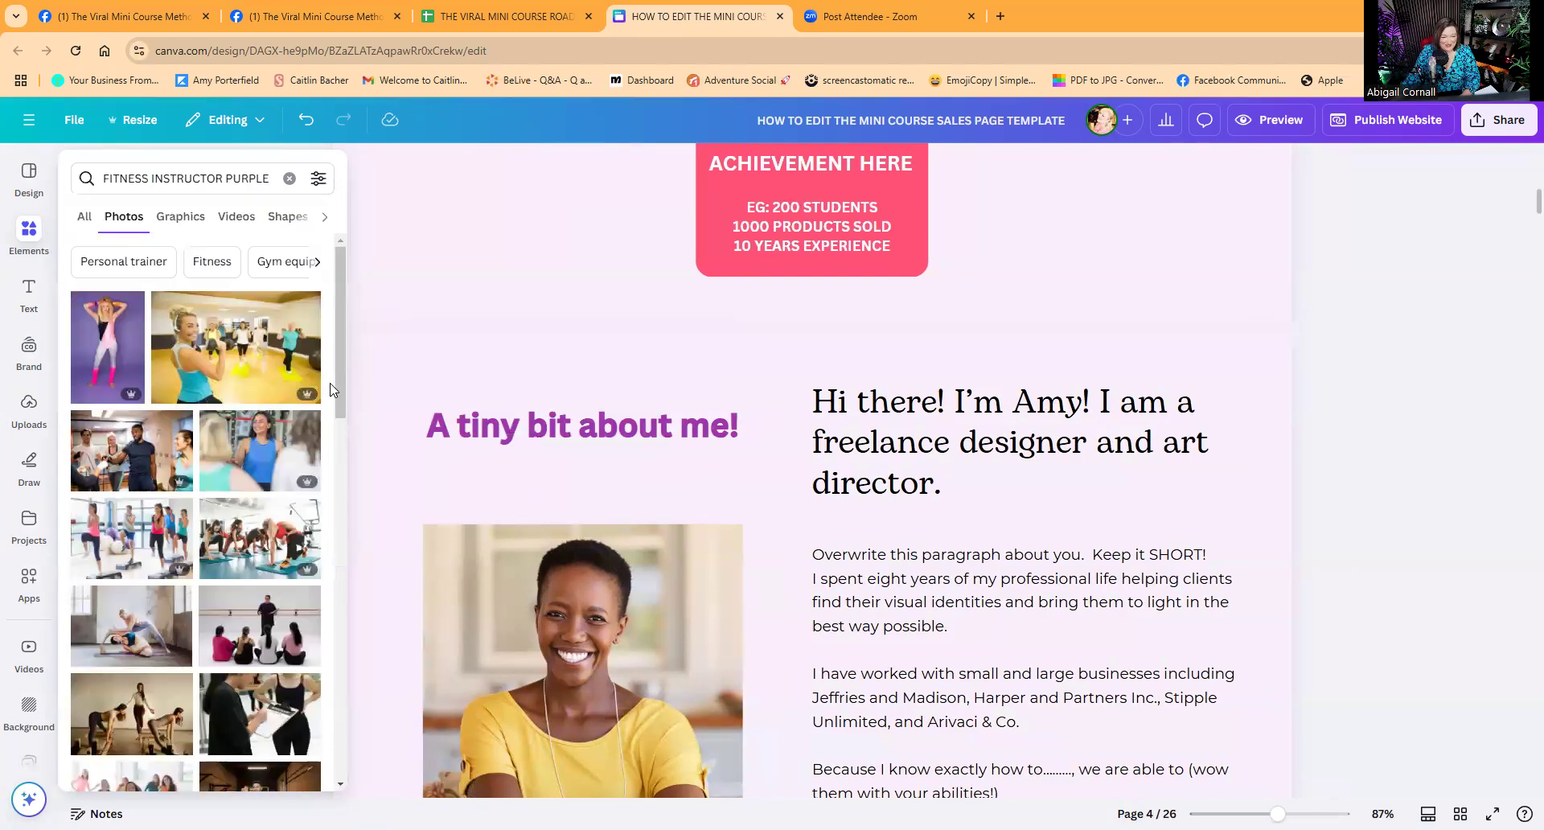
{"action": "scroll", "coordinate": [380, 621], "scroll_direction": "down", "scroll_amount": 3}
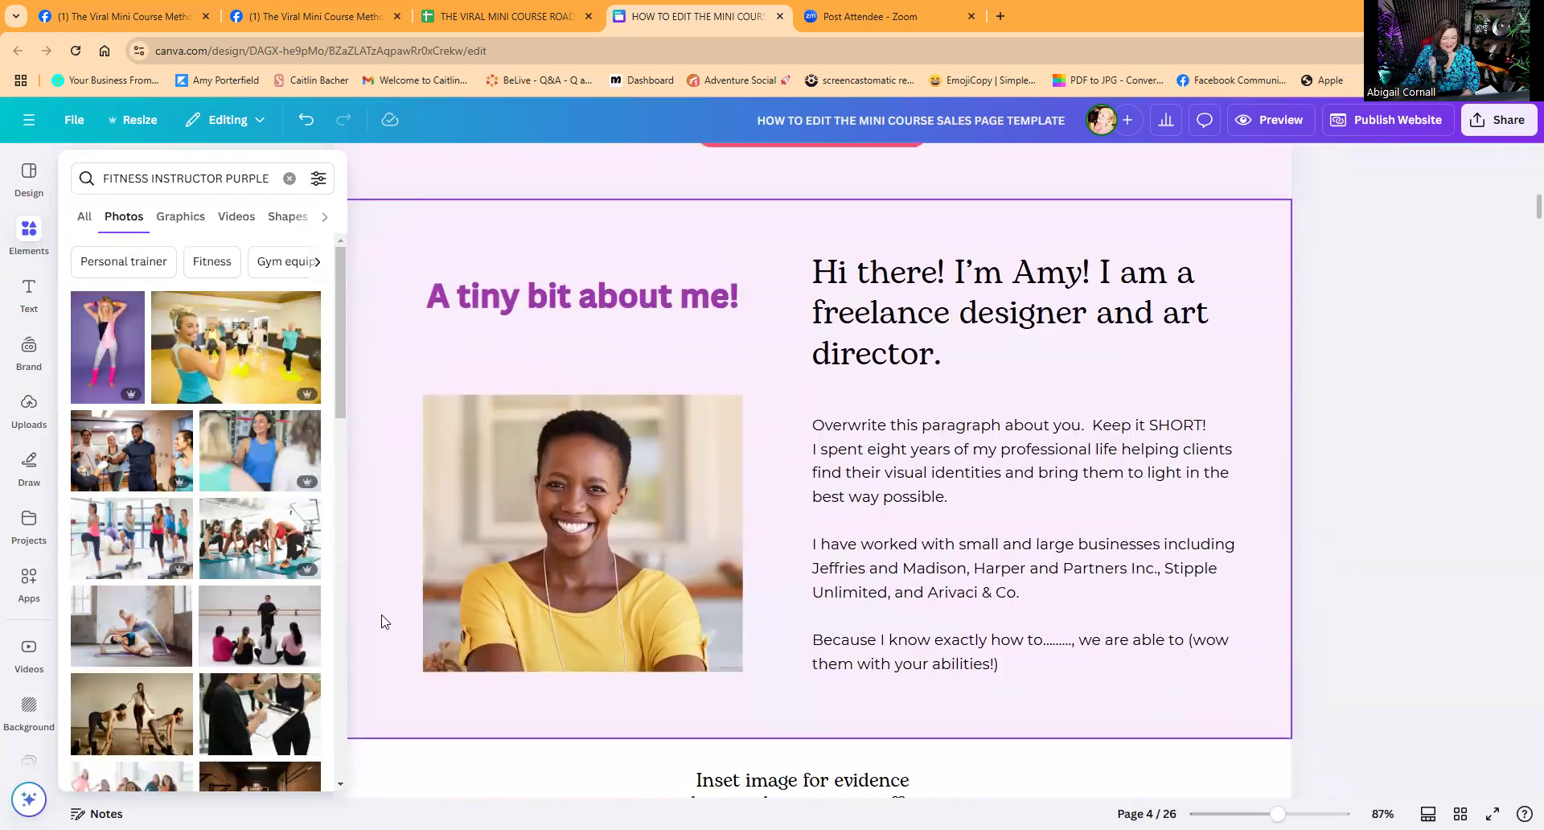
{"action": "left_click", "coordinate": [379, 621]}
{"action": "scroll", "coordinate": [184, 298], "scroll_direction": "up", "scroll_amount": 3}
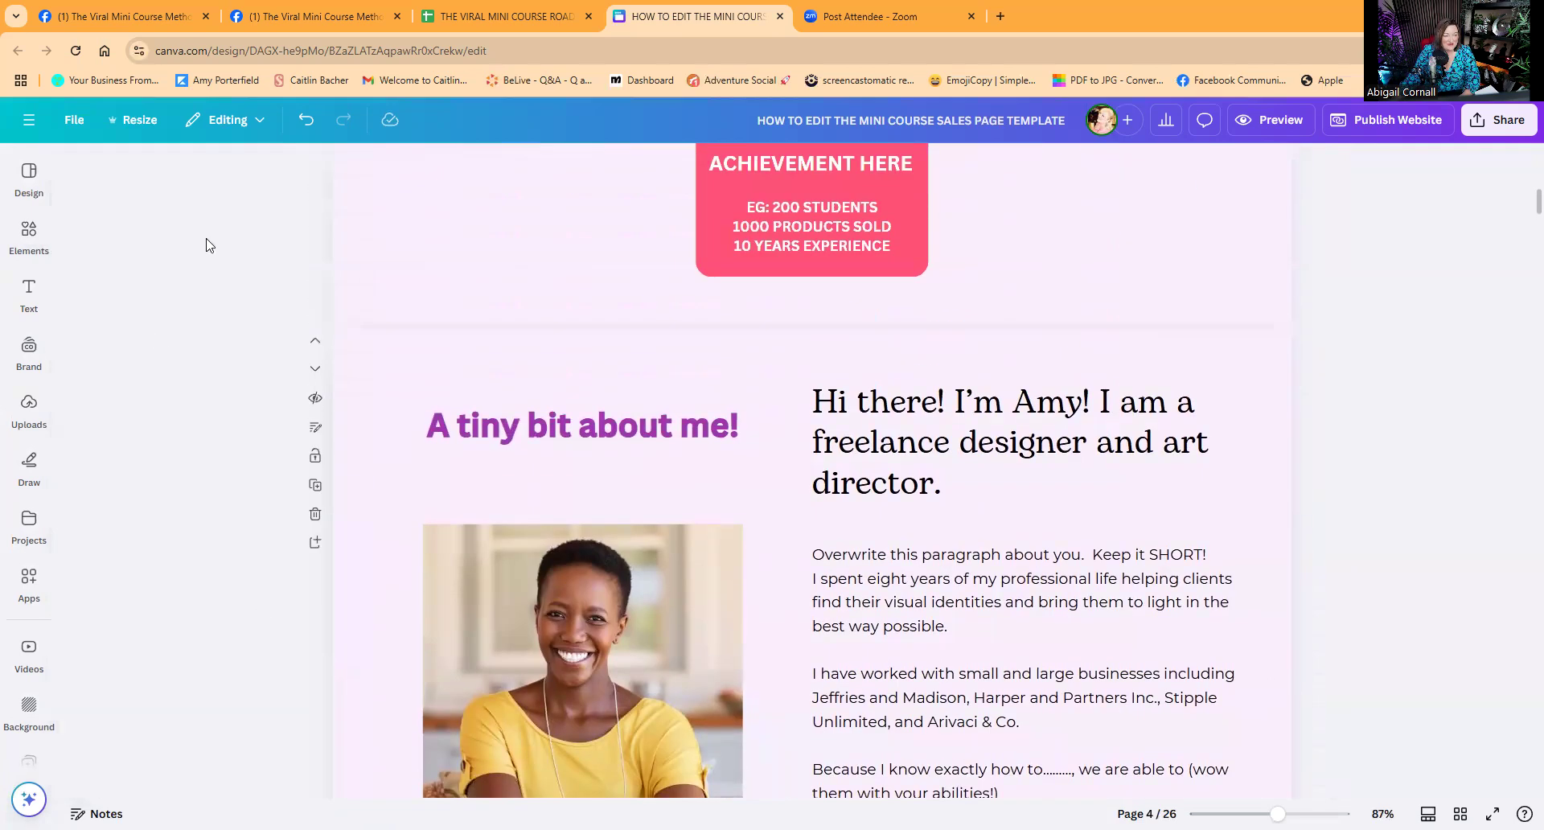
{"action": "scroll", "coordinate": [104, 281], "scroll_direction": "up", "scroll_amount": 8}
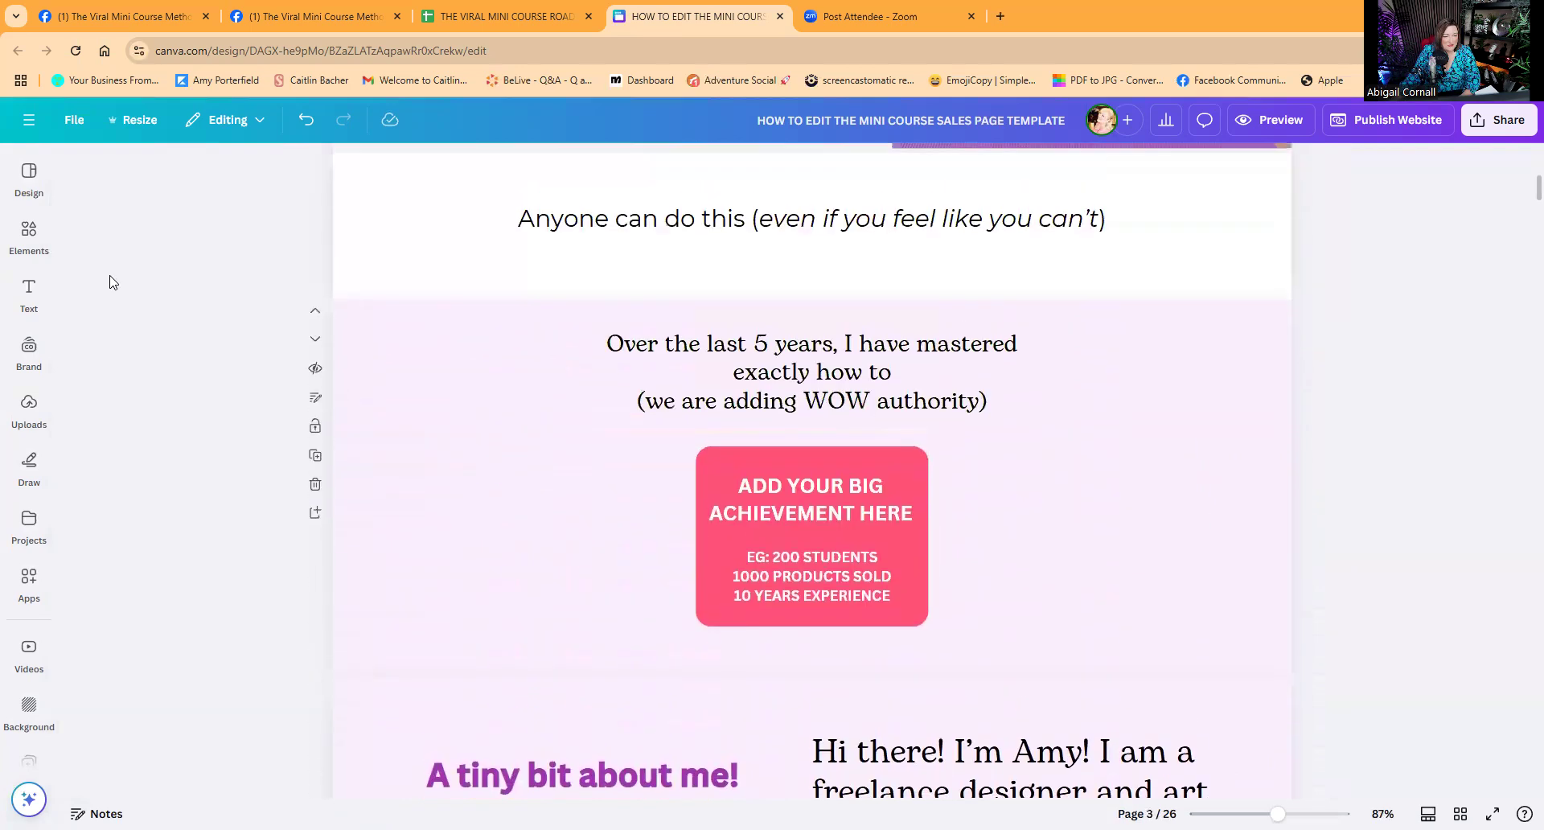
{"action": "left_click", "coordinate": [29, 233]}
{"action": "scroll", "coordinate": [273, 563], "scroll_direction": "down", "scroll_amount": 2}
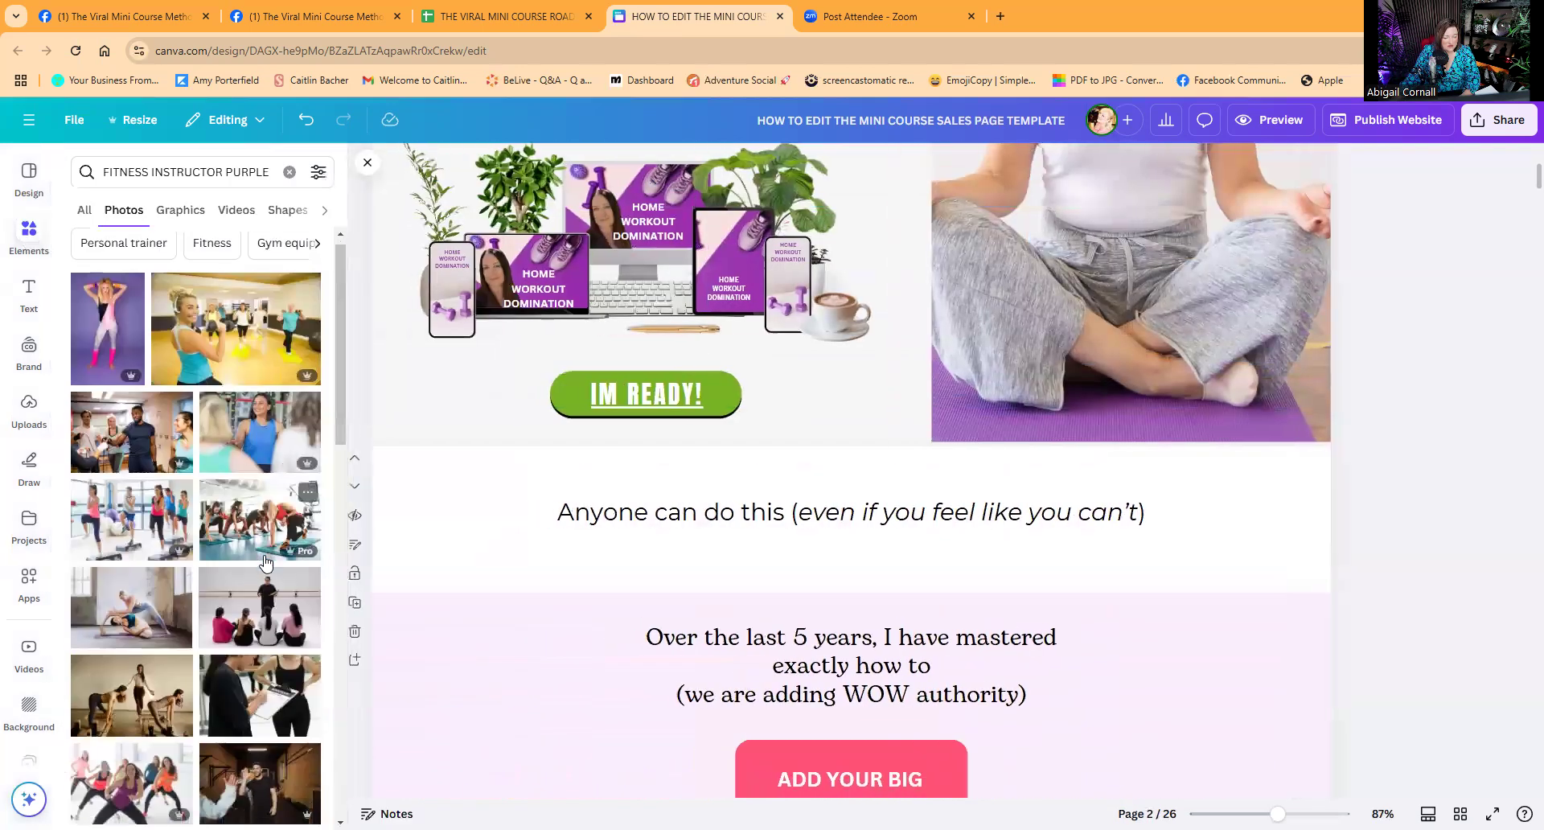
{"action": "scroll", "coordinate": [519, 599], "scroll_direction": "down", "scroll_amount": 8}
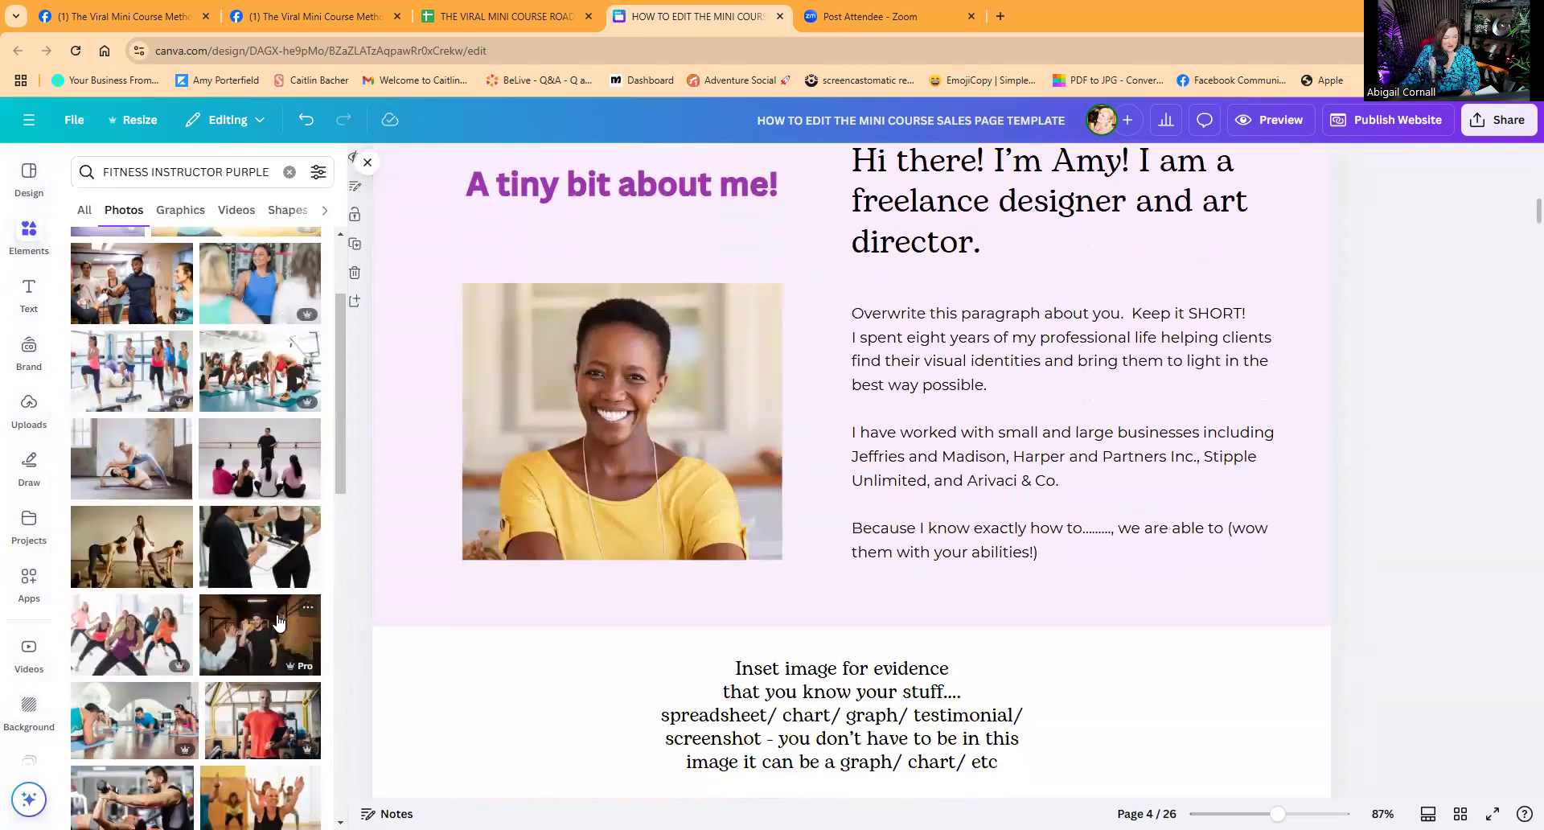
{"action": "scroll", "coordinate": [241, 594], "scroll_direction": "up", "scroll_amount": 2}
Drop the yellow-top fitness trainer photo into the about-me frame and crop it.
{"action": "left_click_drag", "start_coordinate": [112, 343], "coordinate": [624, 423]}
{"action": "double_click", "coordinate": [624, 423]}
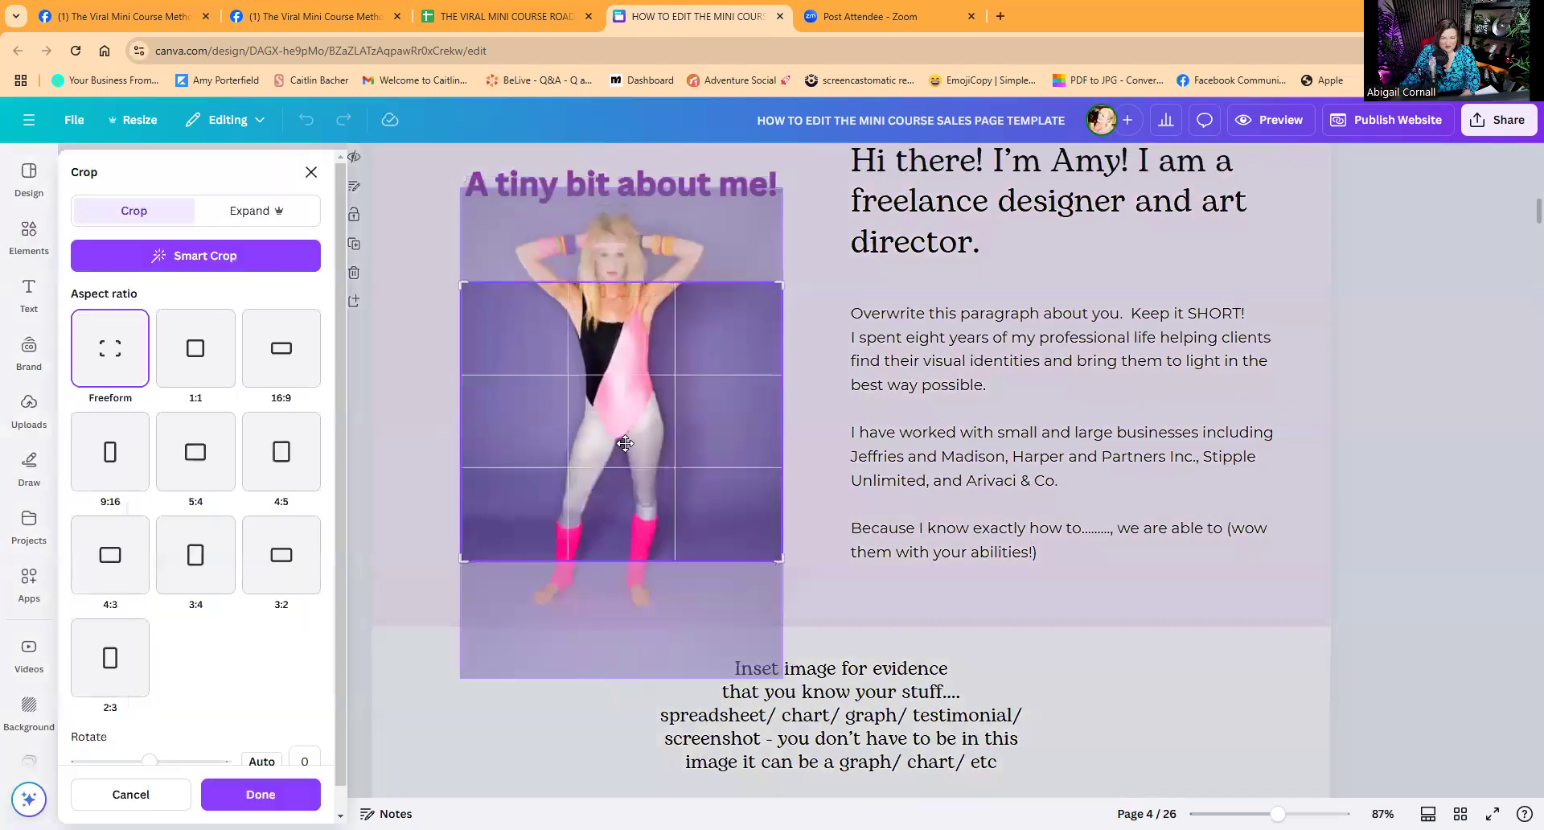
{"action": "left_click", "coordinate": [583, 270]}
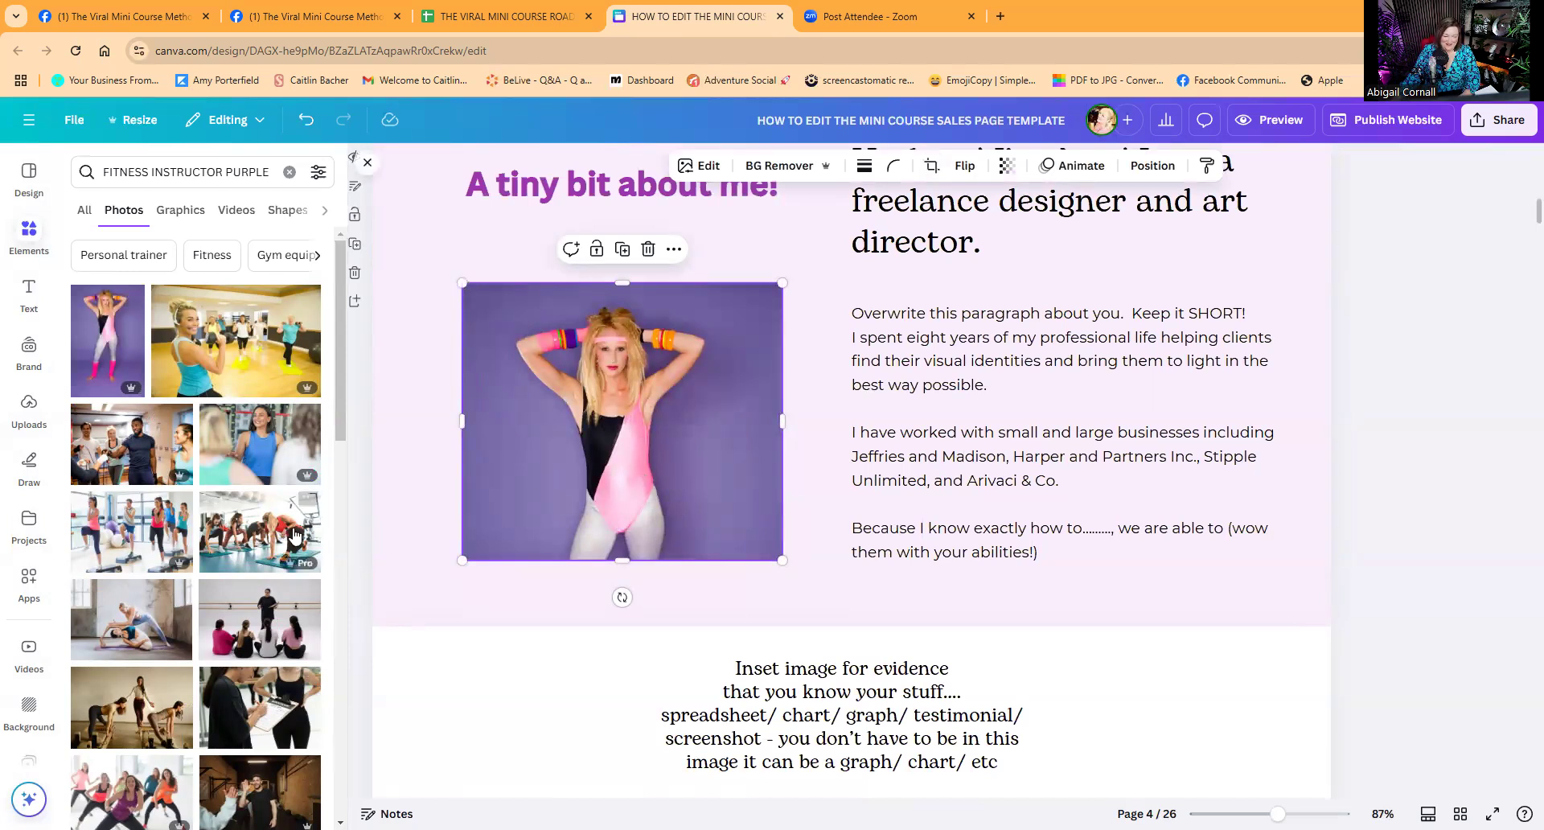
{"action": "scroll", "coordinate": [238, 583], "scroll_direction": "down", "scroll_amount": 5}
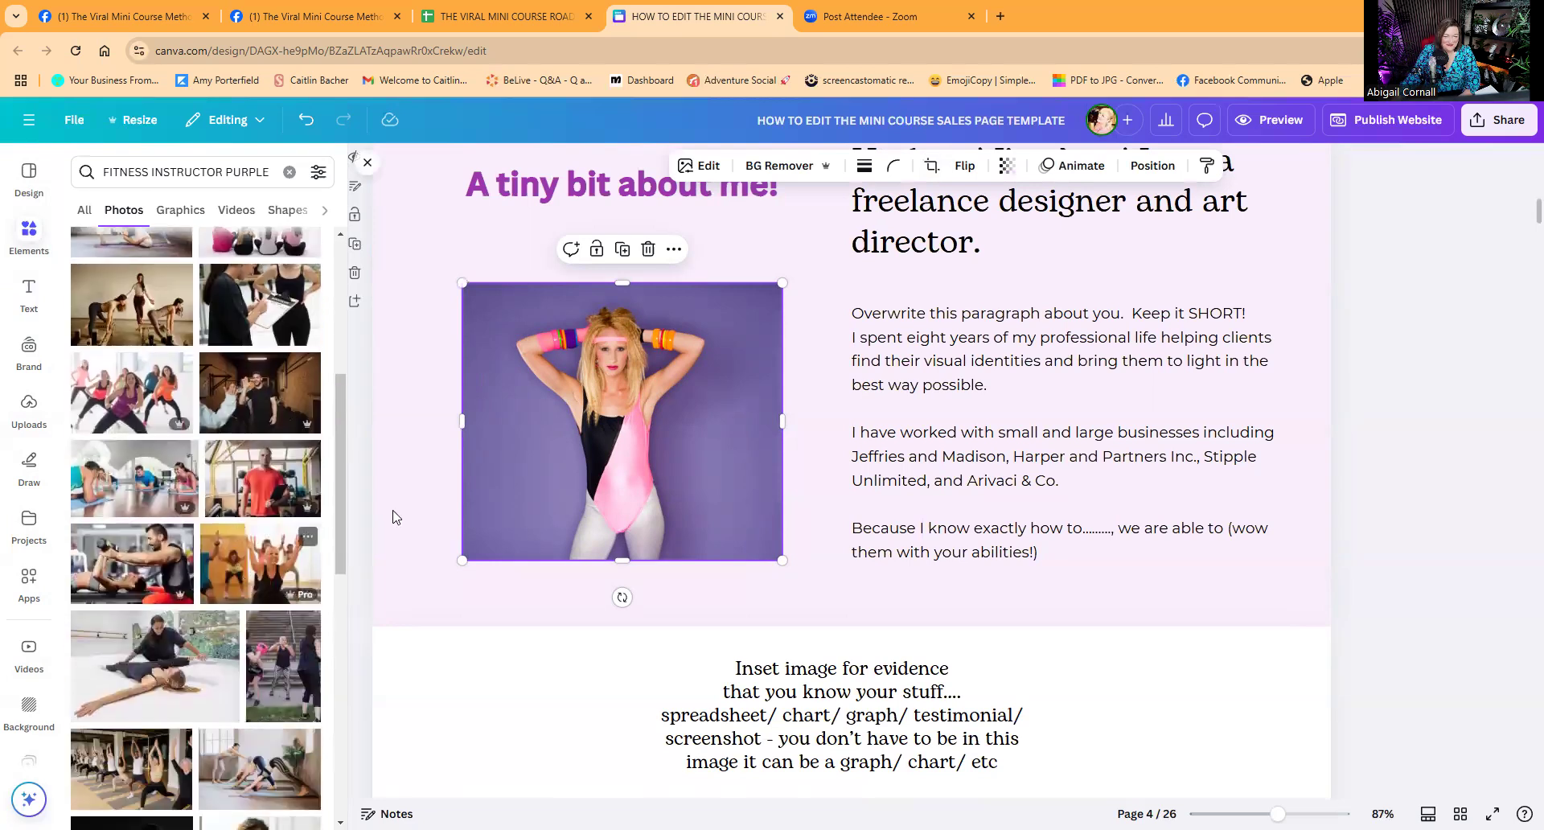
{"action": "scroll", "coordinate": [259, 587], "scroll_direction": "down", "scroll_amount": 1}
{"action": "scroll", "coordinate": [259, 587], "scroll_direction": "down", "scroll_amount": 3}
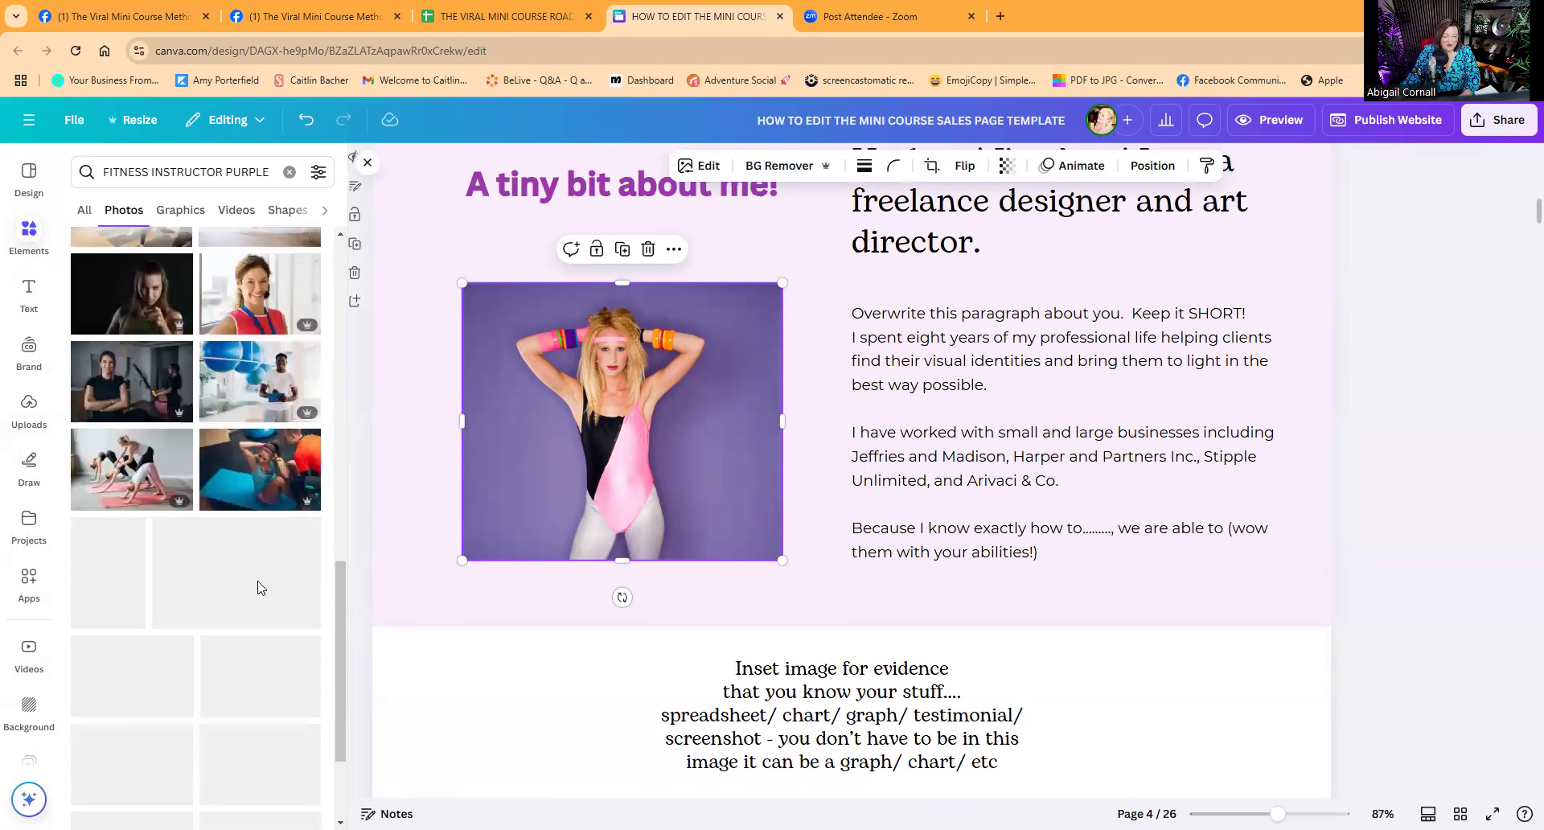
{"action": "scroll", "coordinate": [259, 587], "scroll_direction": "down", "scroll_amount": 1}
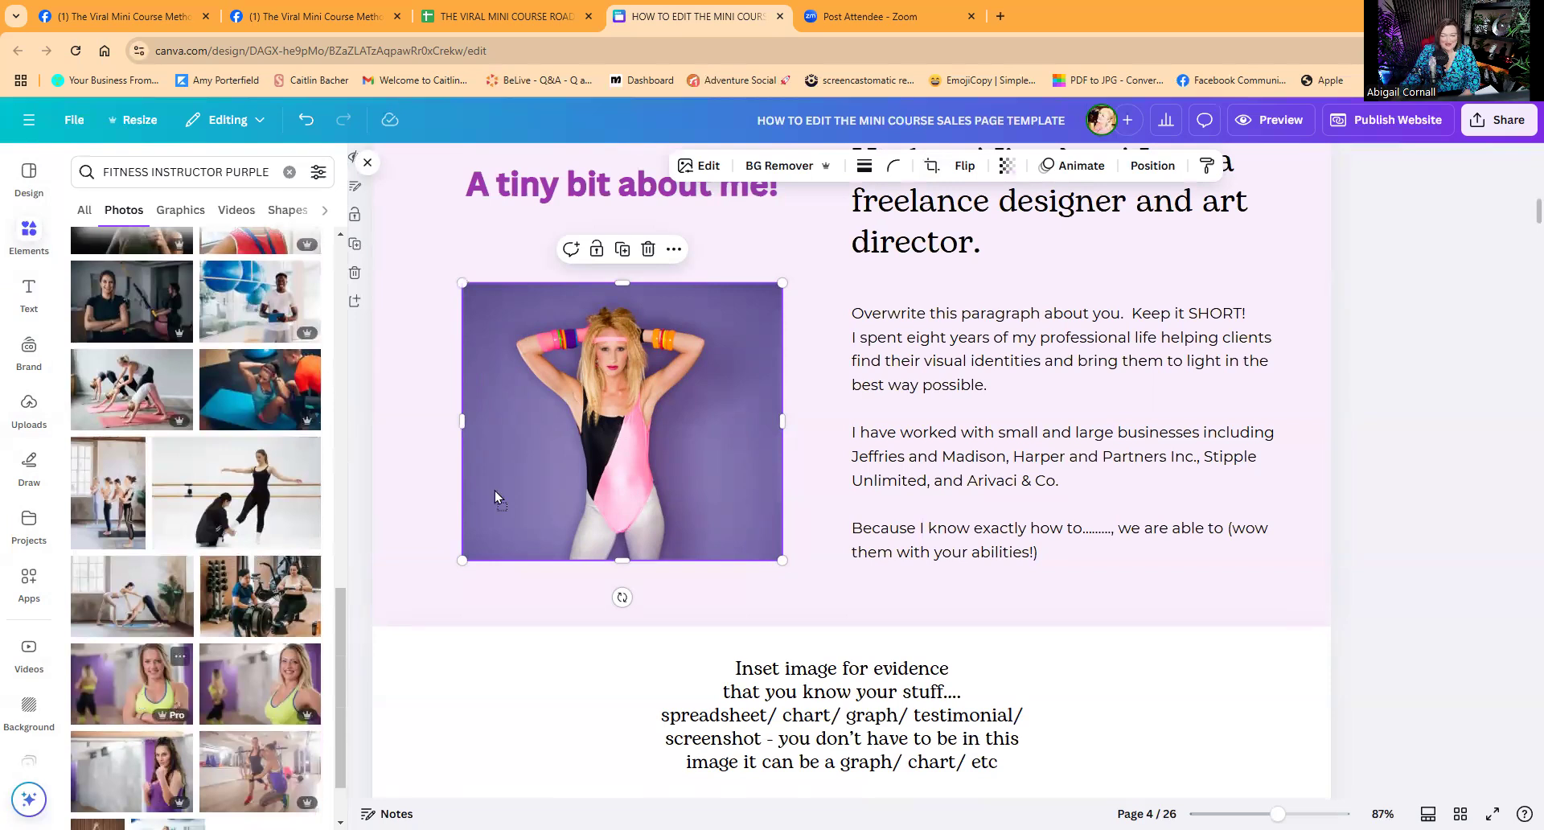
{"action": "left_click_drag", "start_coordinate": [547, 447], "coordinate": [547, 445]}
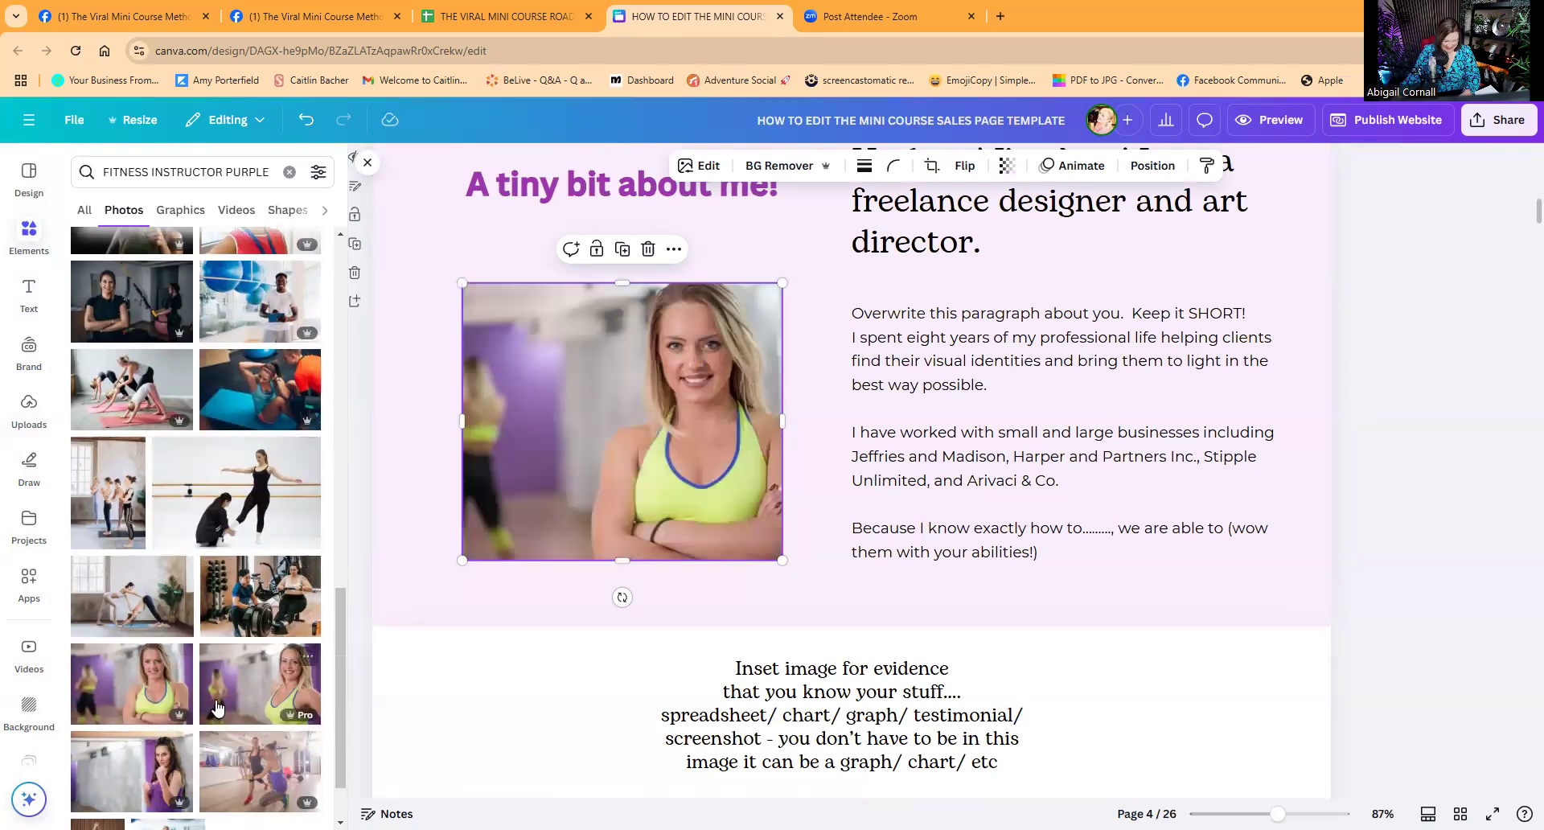
{"action": "scroll", "coordinate": [208, 698], "scroll_direction": "down", "scroll_amount": 2}
{"action": "scroll", "coordinate": [221, 687], "scroll_direction": "down", "scroll_amount": 4}
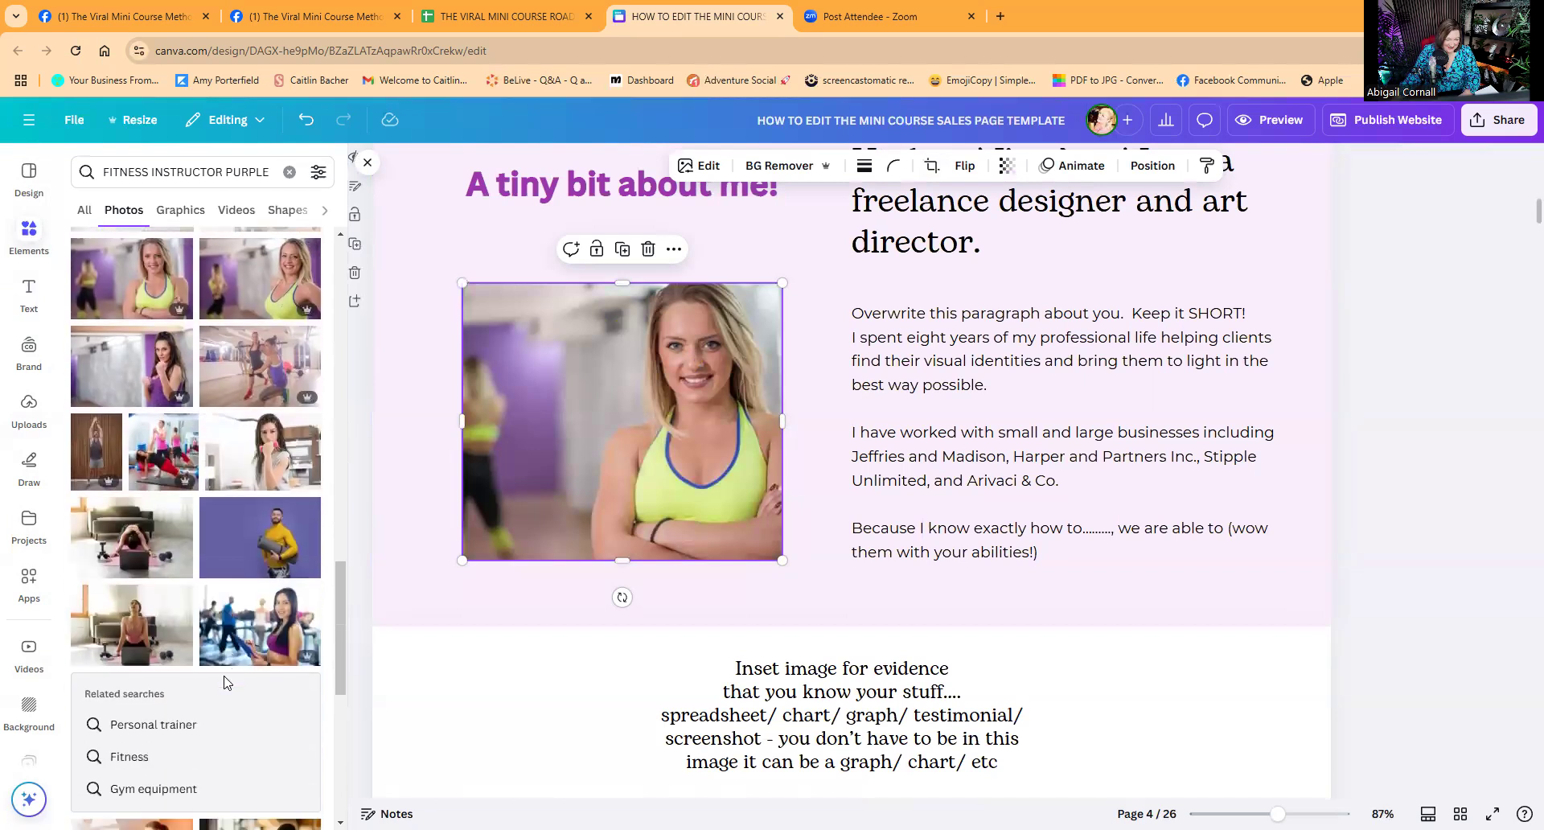
{"action": "scroll", "coordinate": [226, 684], "scroll_direction": "down", "scroll_amount": 4}
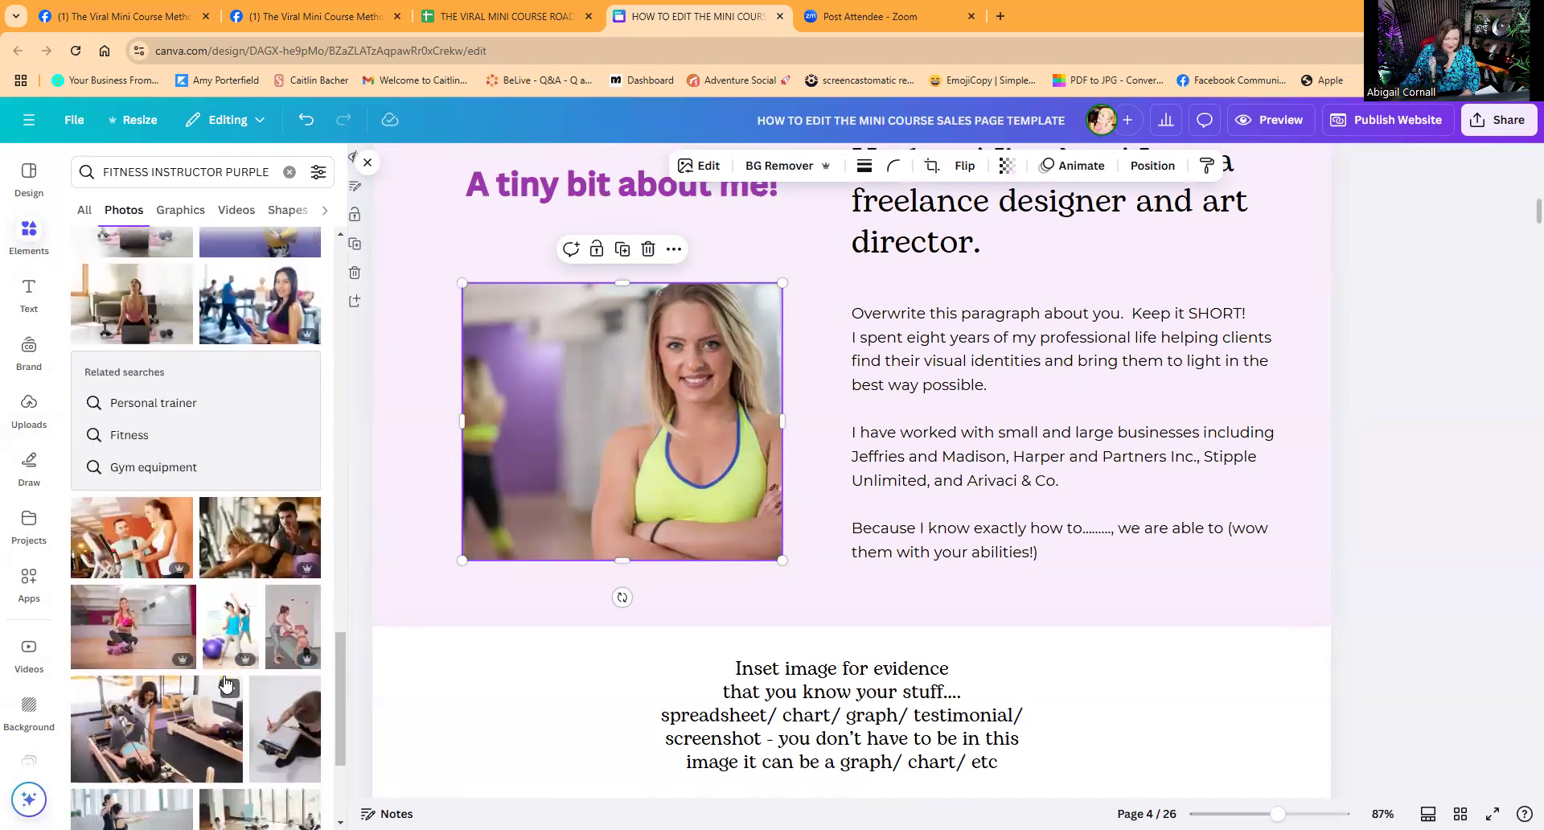
{"action": "scroll", "coordinate": [683, 595], "scroll_direction": "up", "scroll_amount": 20}
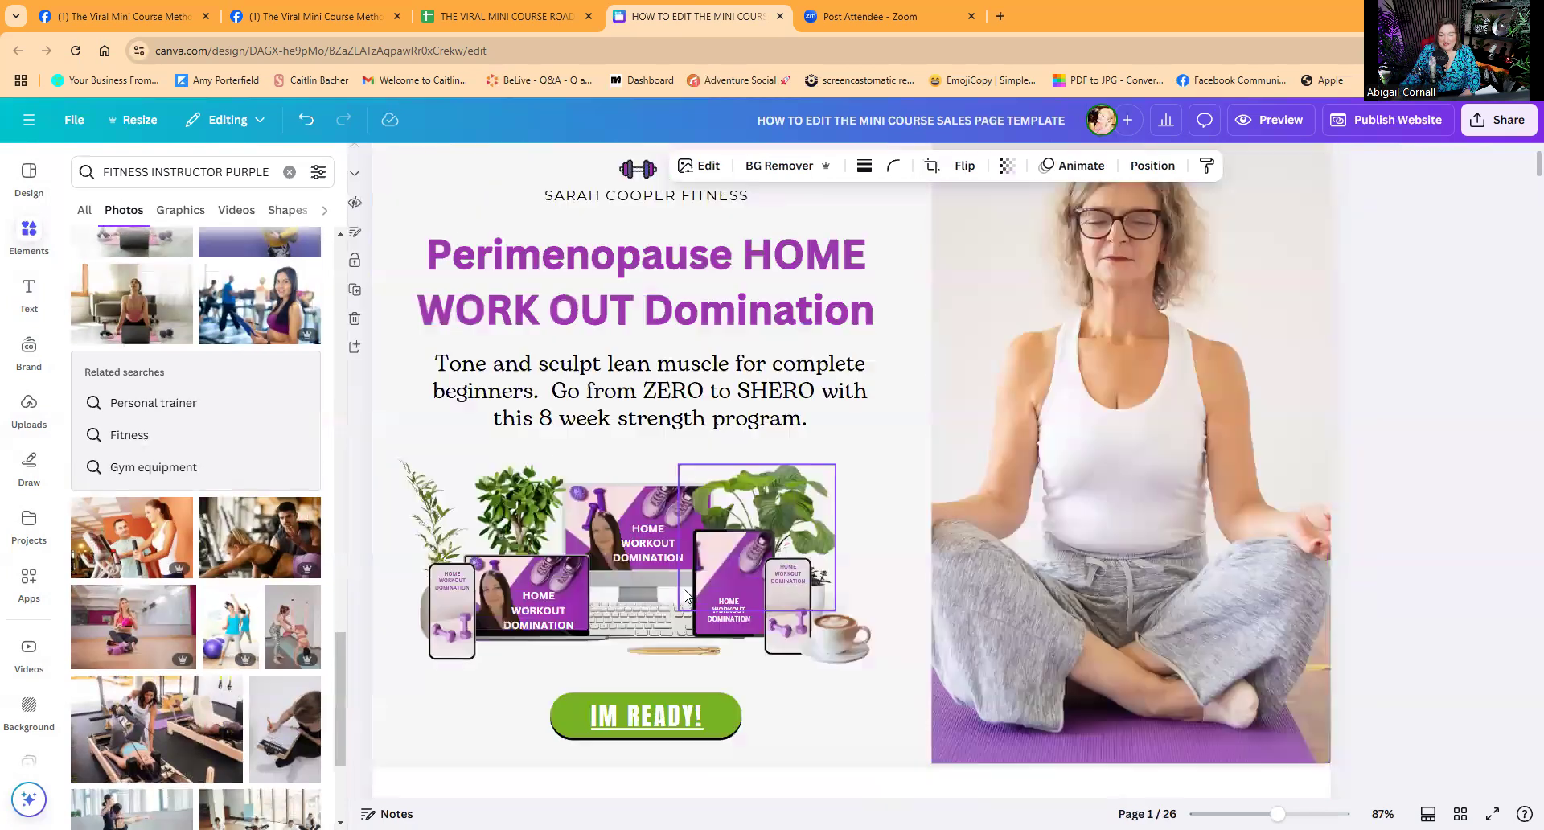
Turn the pink 'ADD YOUR BIG ACHIEVEMENT HERE' box purple using the document colour swatch.
{"action": "scroll", "coordinate": [842, 664], "scroll_direction": "down", "scroll_amount": 5}
{"action": "left_click", "coordinate": [842, 667]}
{"action": "left_click", "coordinate": [595, 167]}
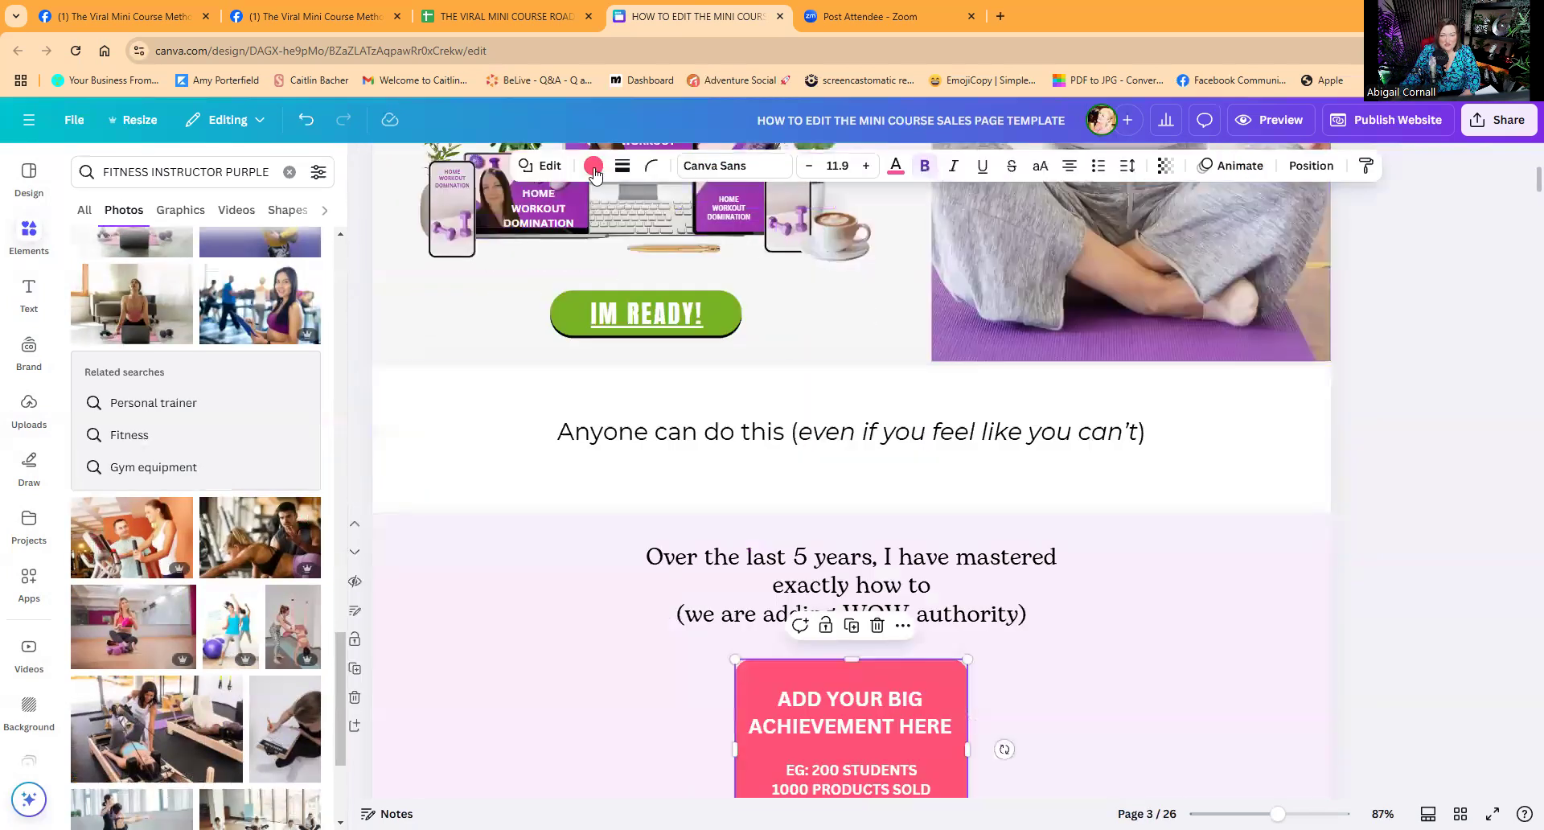
{"action": "left_click", "coordinate": [88, 378]}
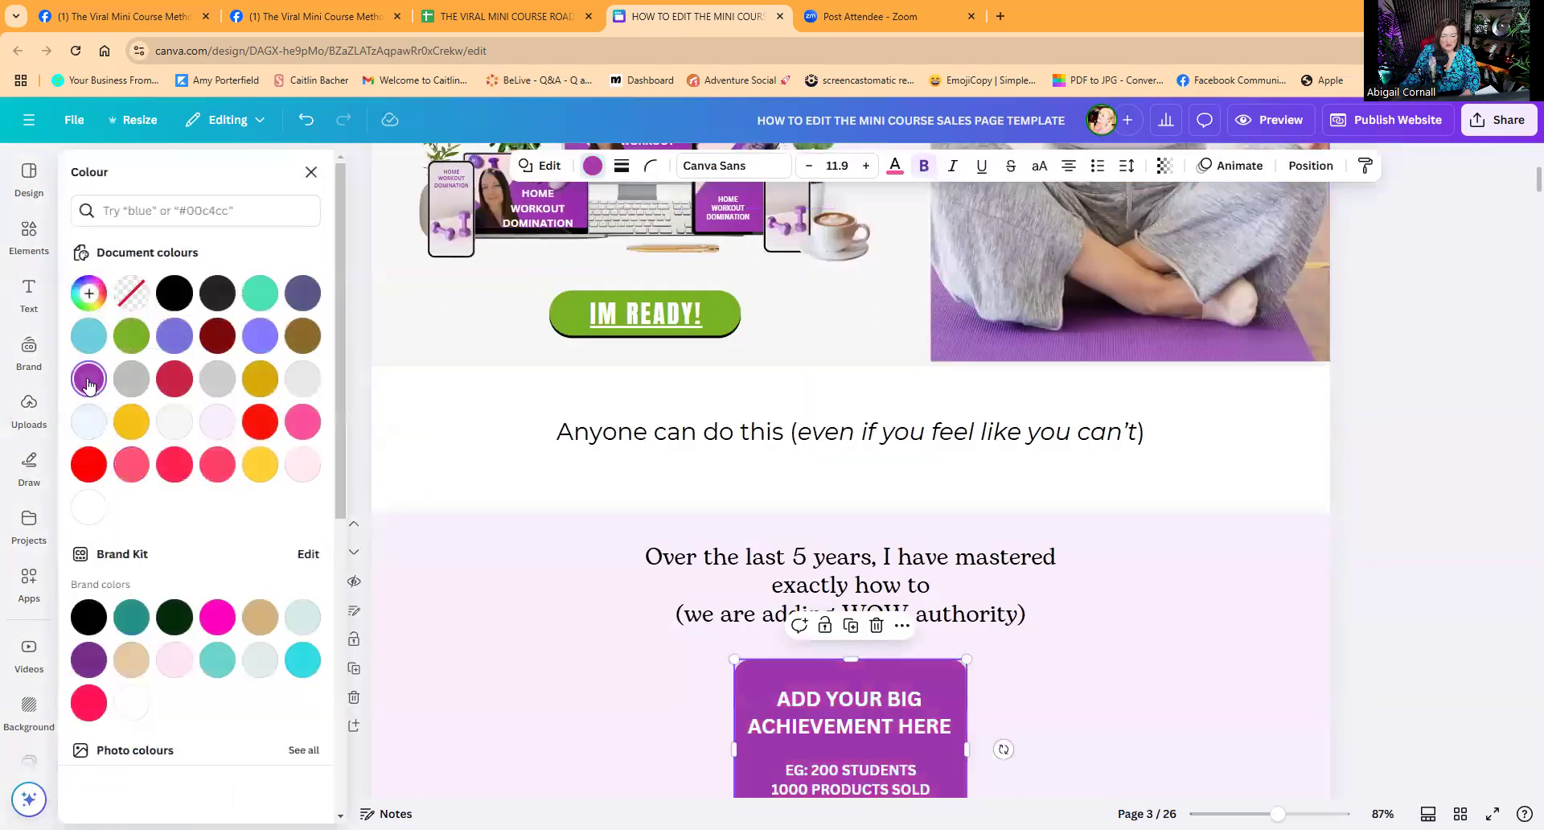
{"action": "scroll", "coordinate": [764, 579], "scroll_direction": "down", "scroll_amount": 3}
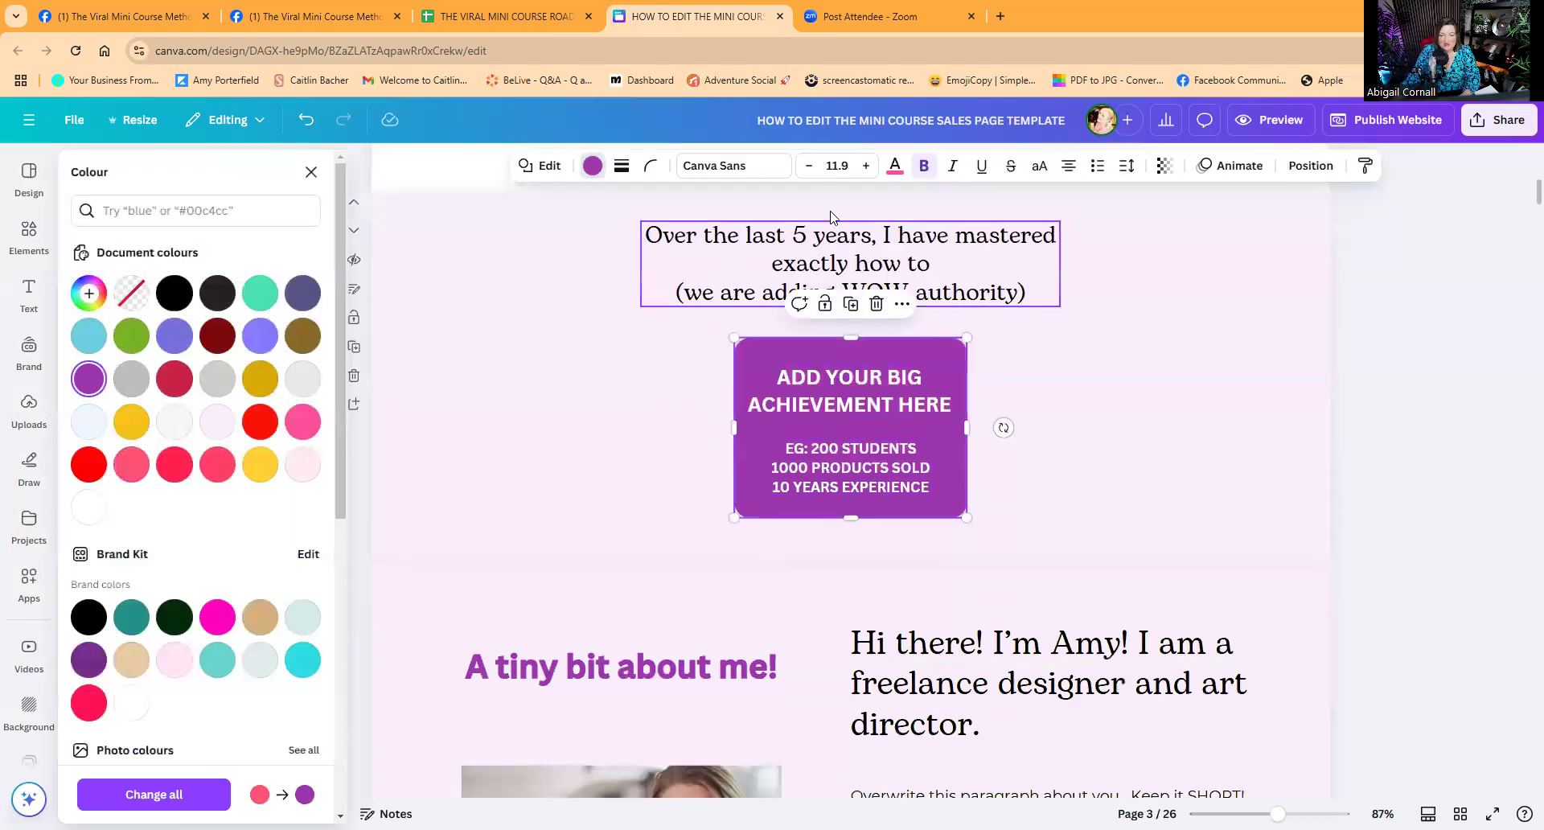
{"action": "left_click", "coordinate": [801, 255]}
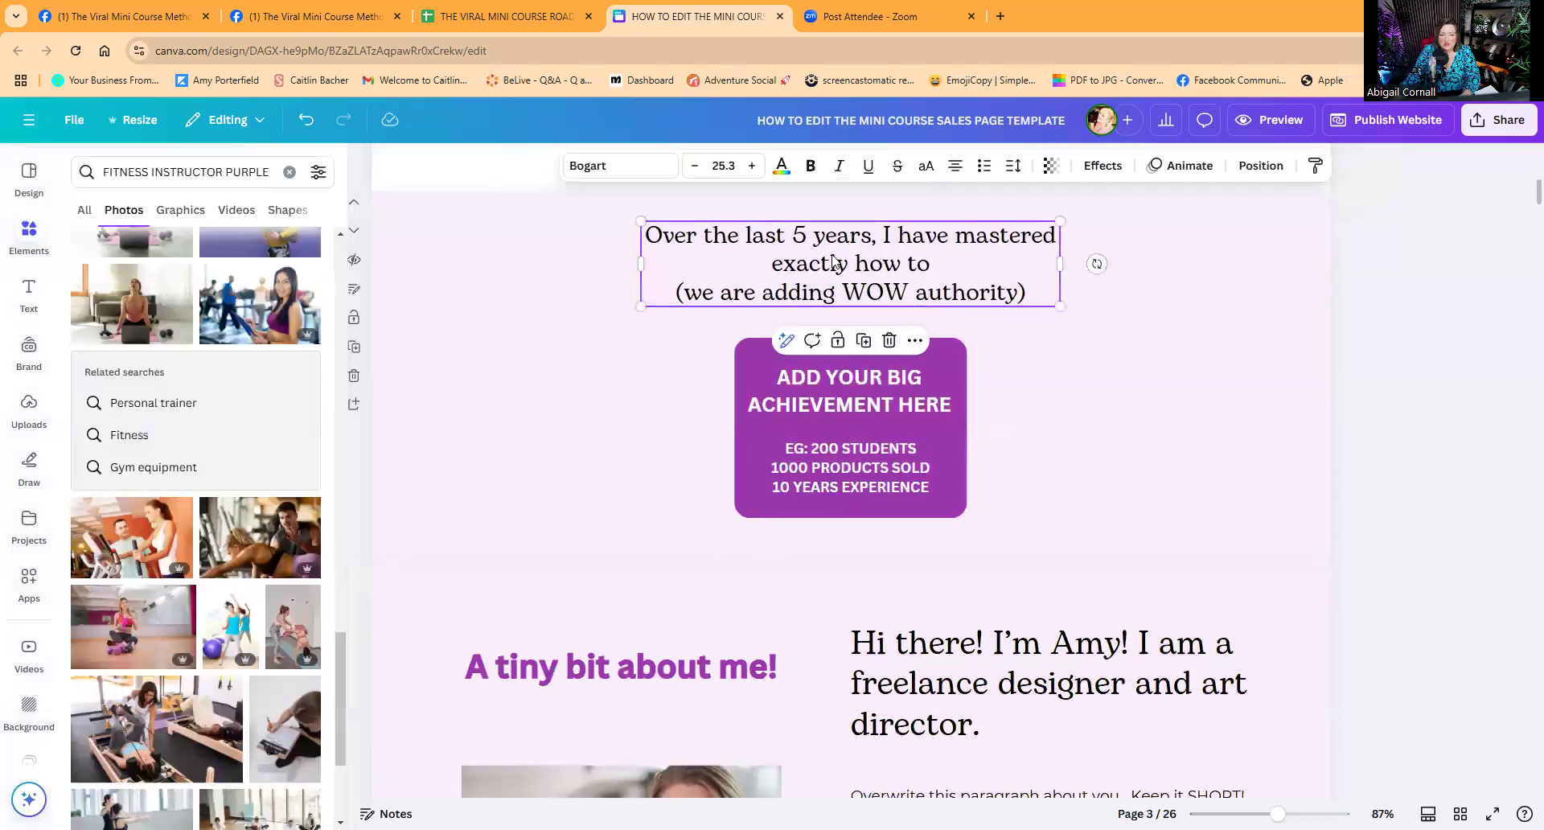
{"action": "left_click", "coordinate": [844, 394]}
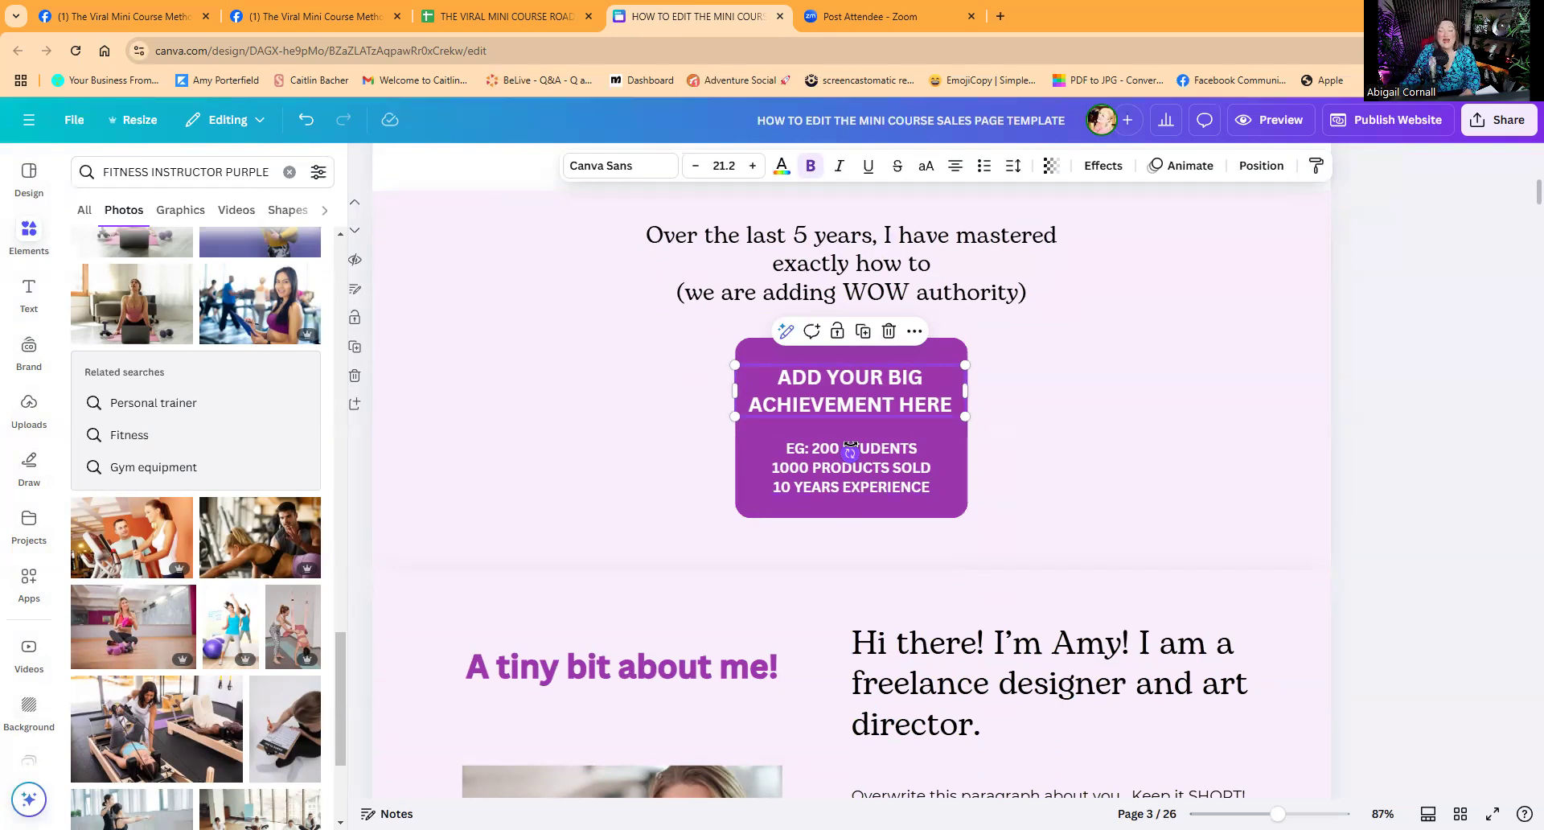
{"action": "scroll", "coordinate": [850, 447], "scroll_direction": "down", "scroll_amount": 5}
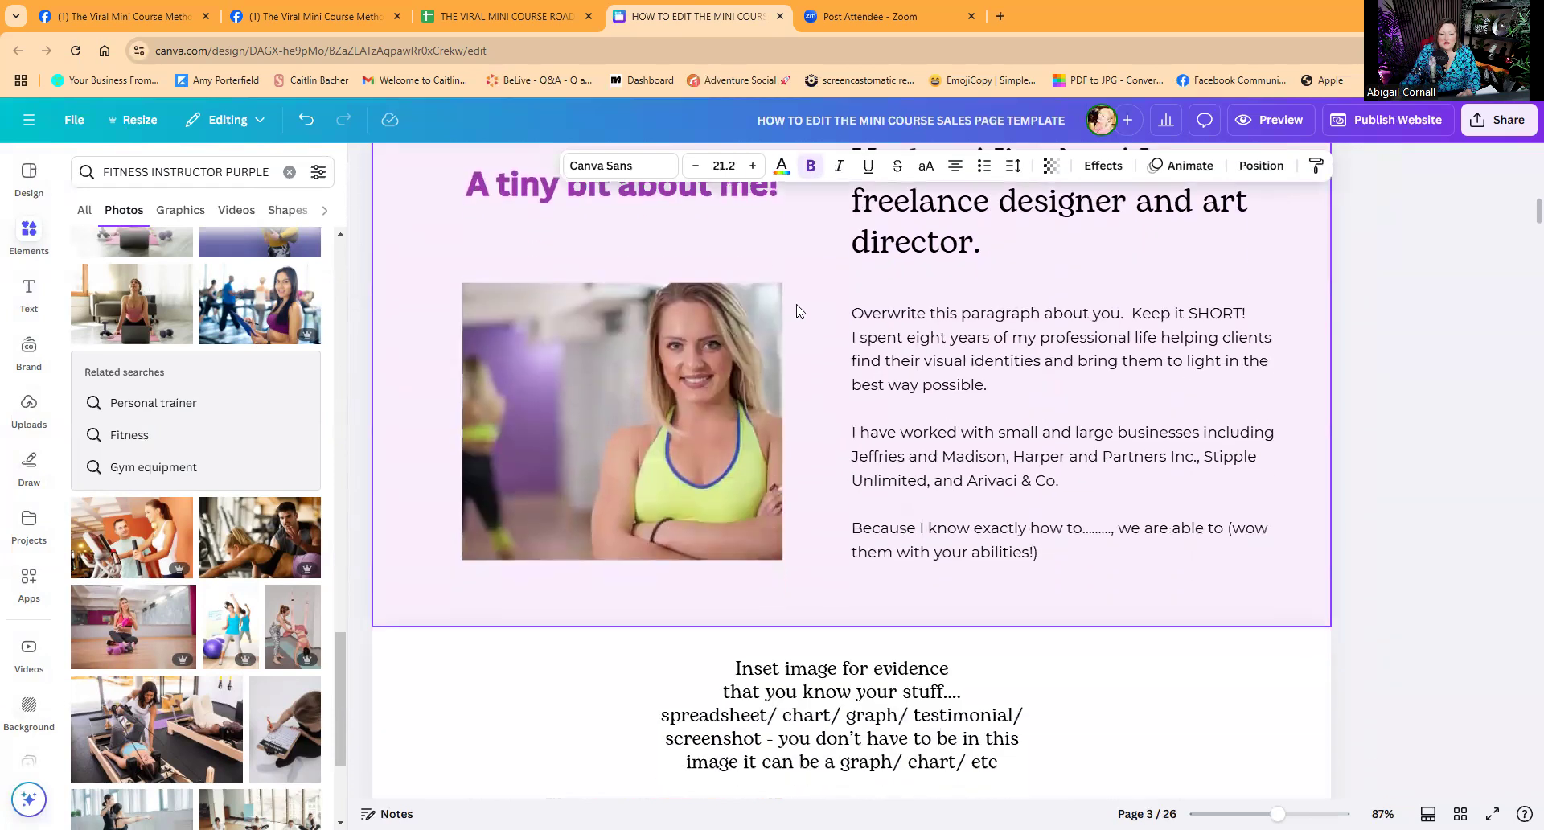
{"action": "scroll", "coordinate": [1013, 322], "scroll_direction": "up", "scroll_amount": 2}
{"action": "scroll", "coordinate": [1004, 376], "scroll_direction": "up", "scroll_amount": 2}
{"action": "double_click", "coordinate": [1054, 464]}
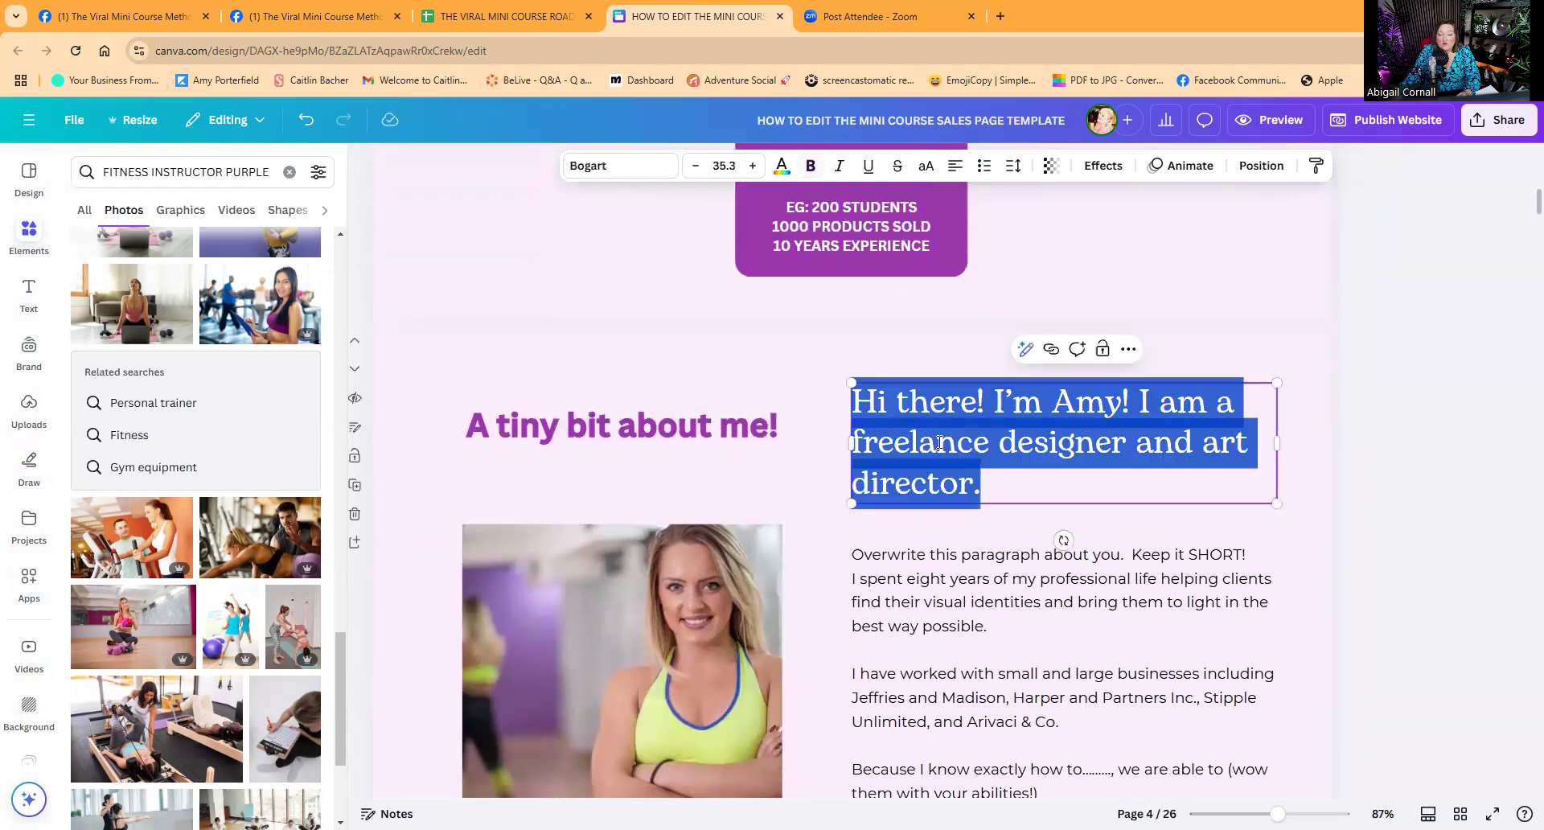
{"action": "left_click", "coordinate": [1001, 481]}
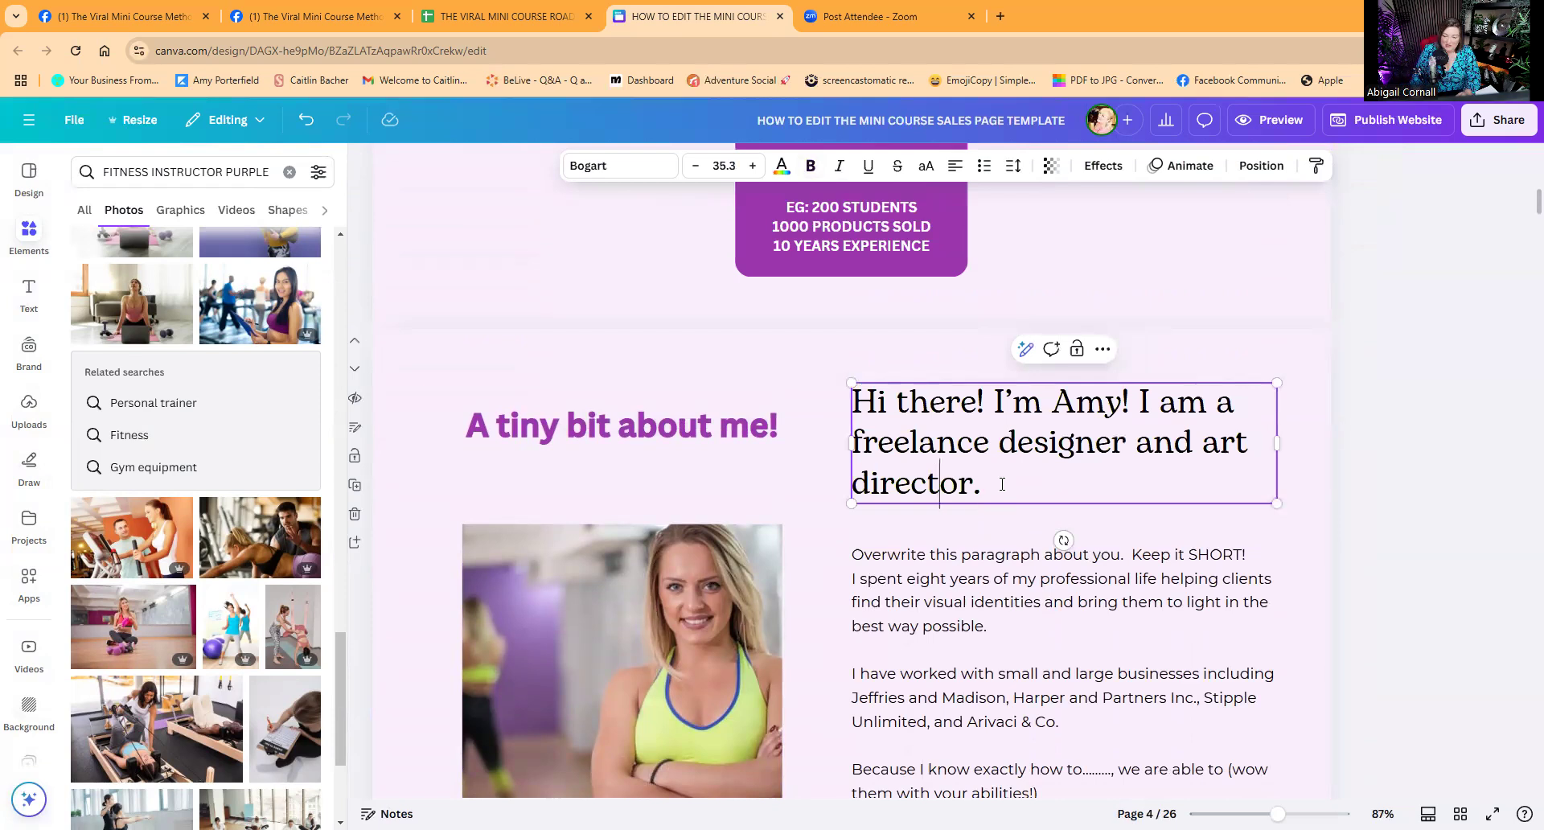
{"action": "left_click", "coordinate": [1058, 642]}
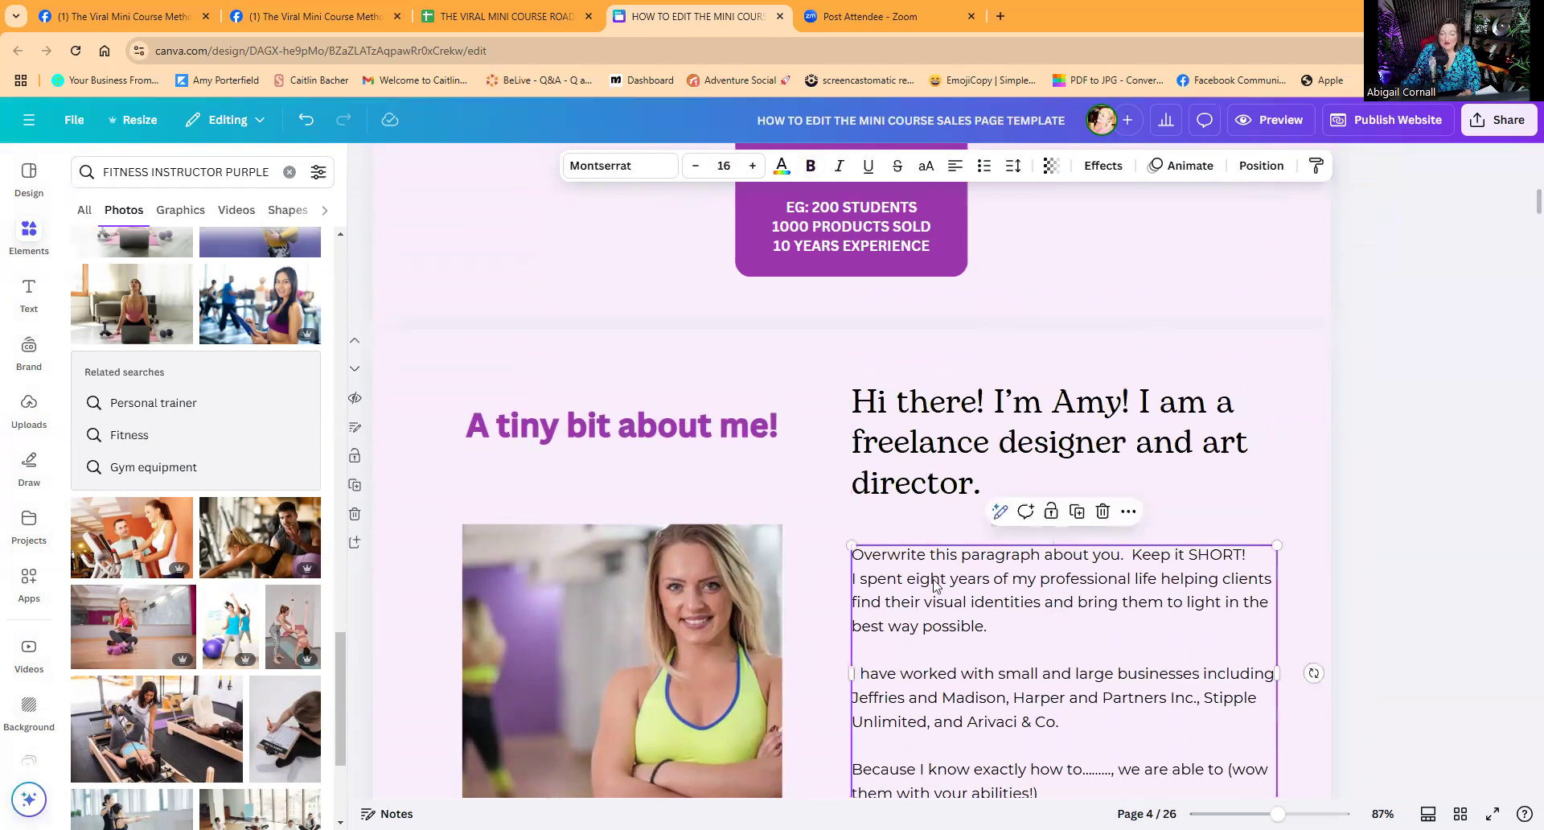
{"action": "left_click", "coordinate": [892, 502]}
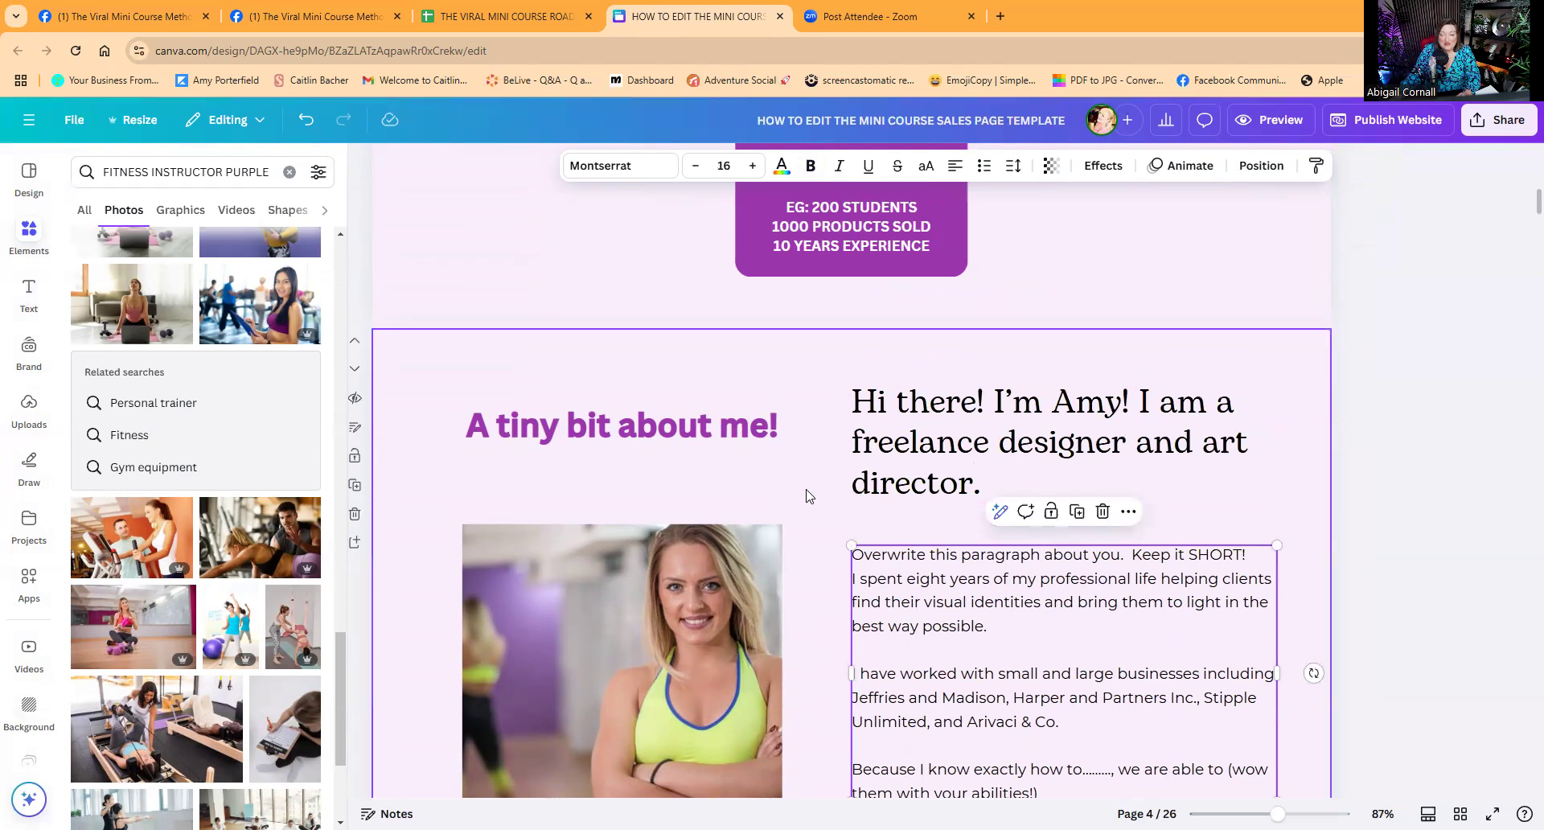
{"action": "scroll", "coordinate": [867, 484], "scroll_direction": "down", "scroll_amount": 6}
{"action": "left_click", "coordinate": [867, 484]}
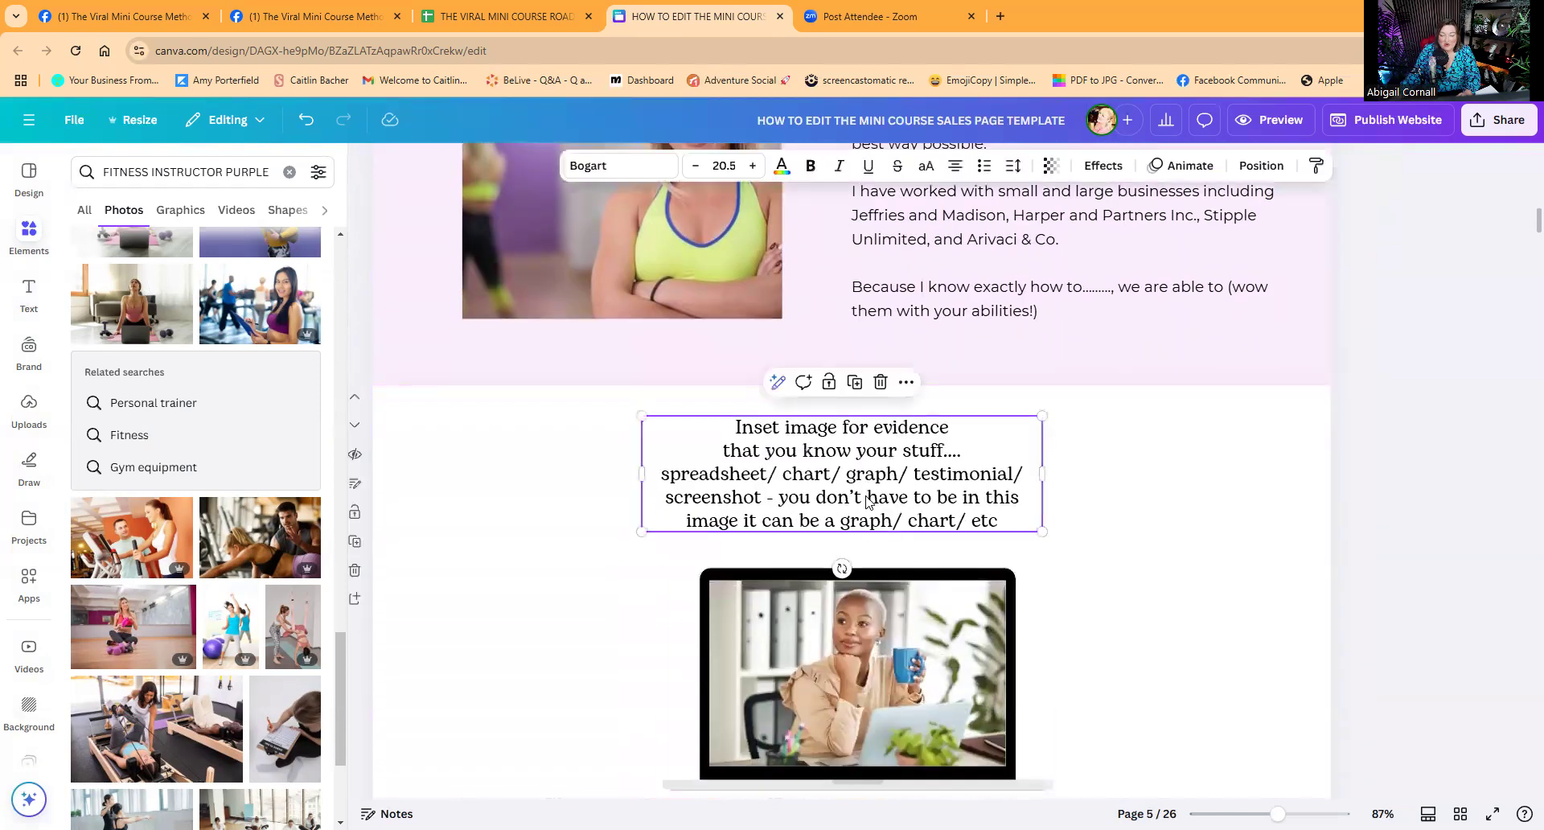
{"action": "left_click", "coordinate": [857, 626]}
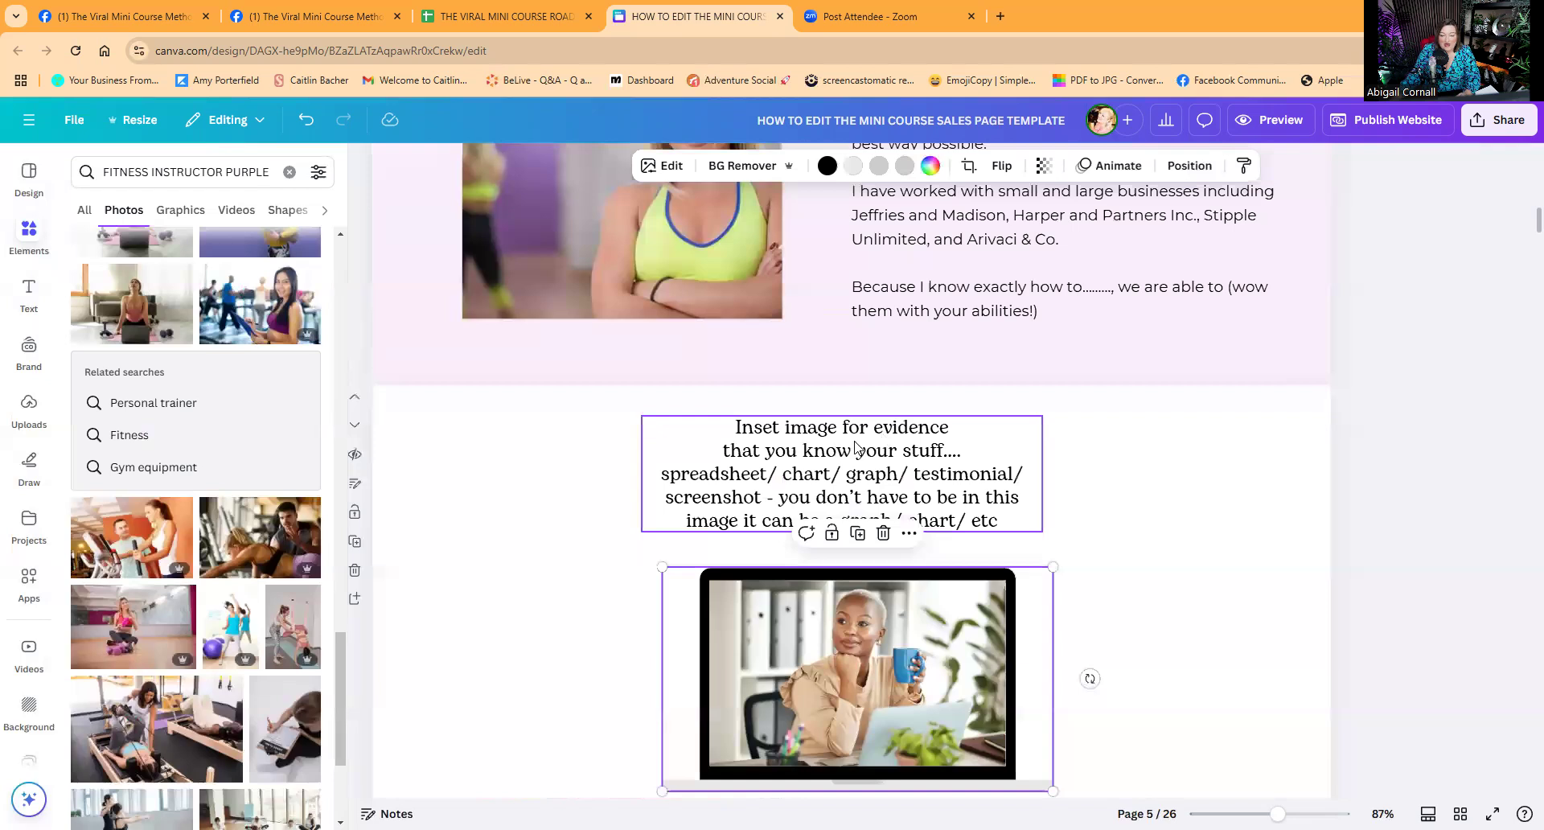
{"action": "scroll", "coordinate": [856, 448], "scroll_direction": "down", "scroll_amount": 3}
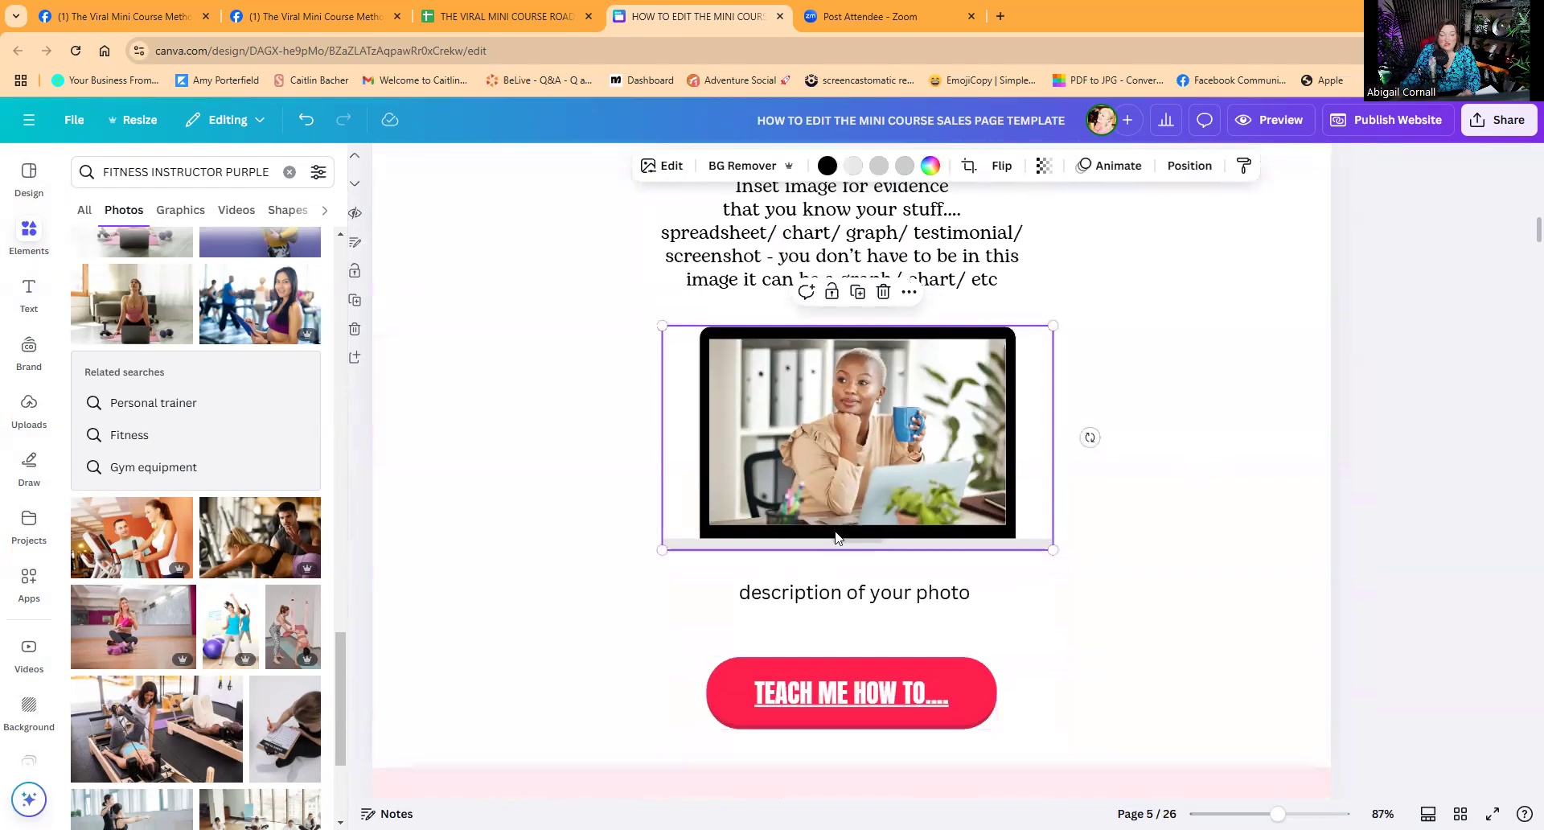
{"action": "key", "text": "Escape"}
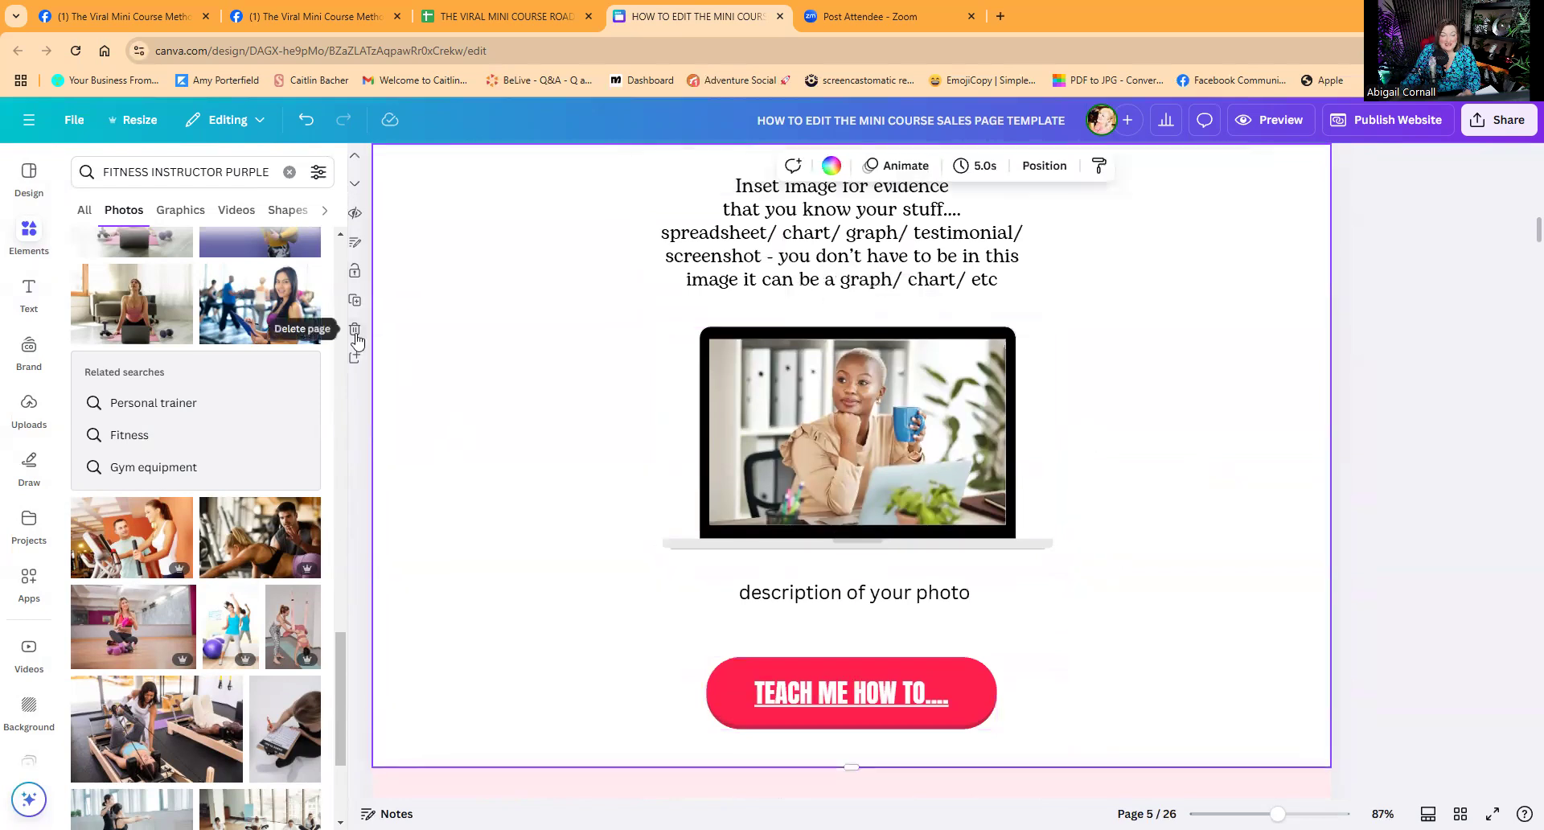
Duplicate the 'Anyone can do this' page, making 27 pages.
{"action": "scroll", "coordinate": [831, 607], "scroll_direction": "up", "scroll_amount": 5}
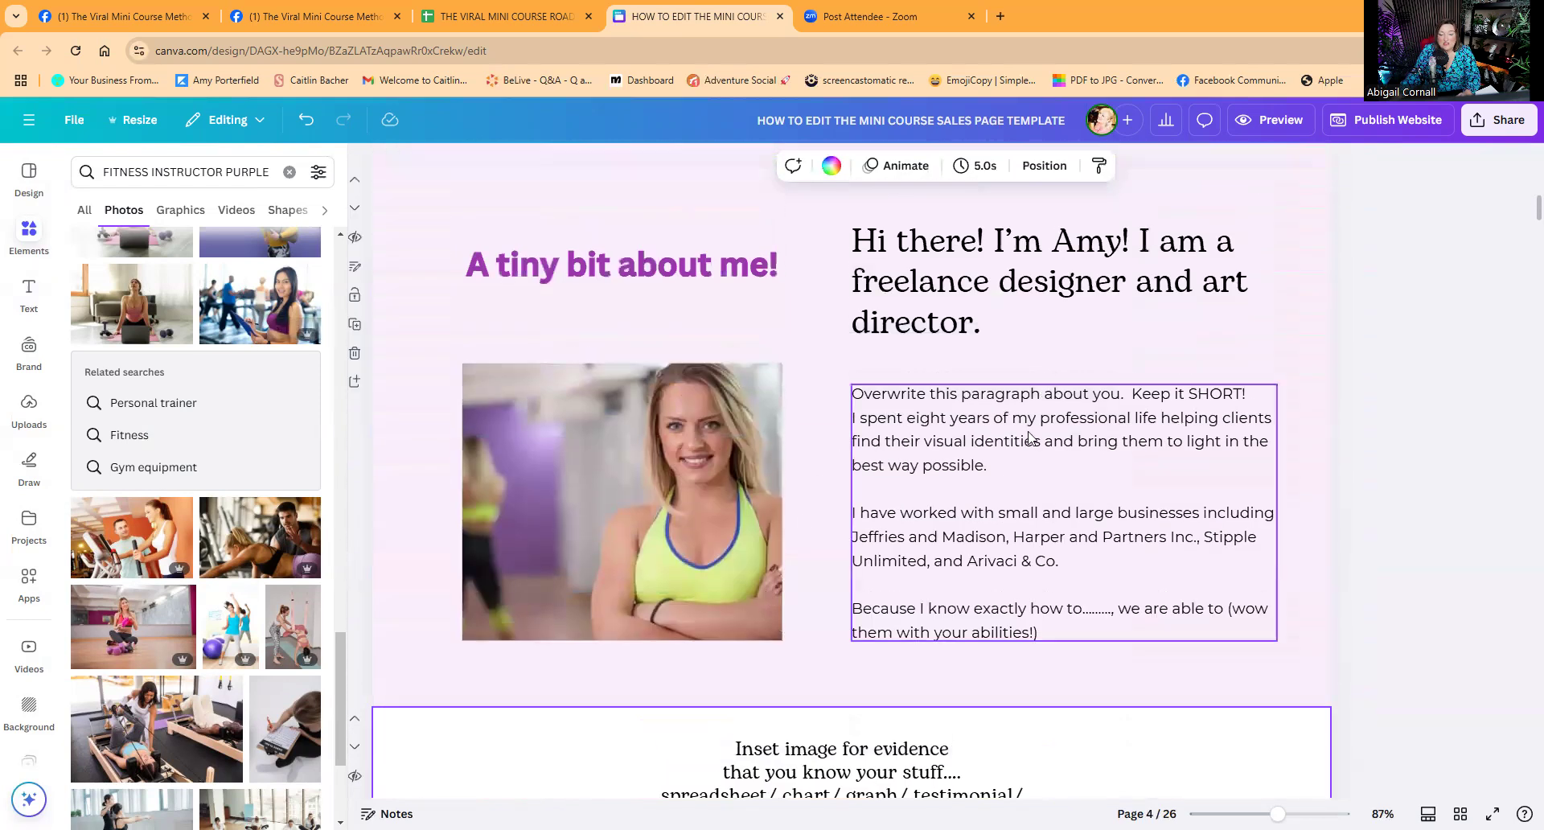
{"action": "scroll", "coordinate": [831, 607], "scroll_direction": "up", "scroll_amount": 10}
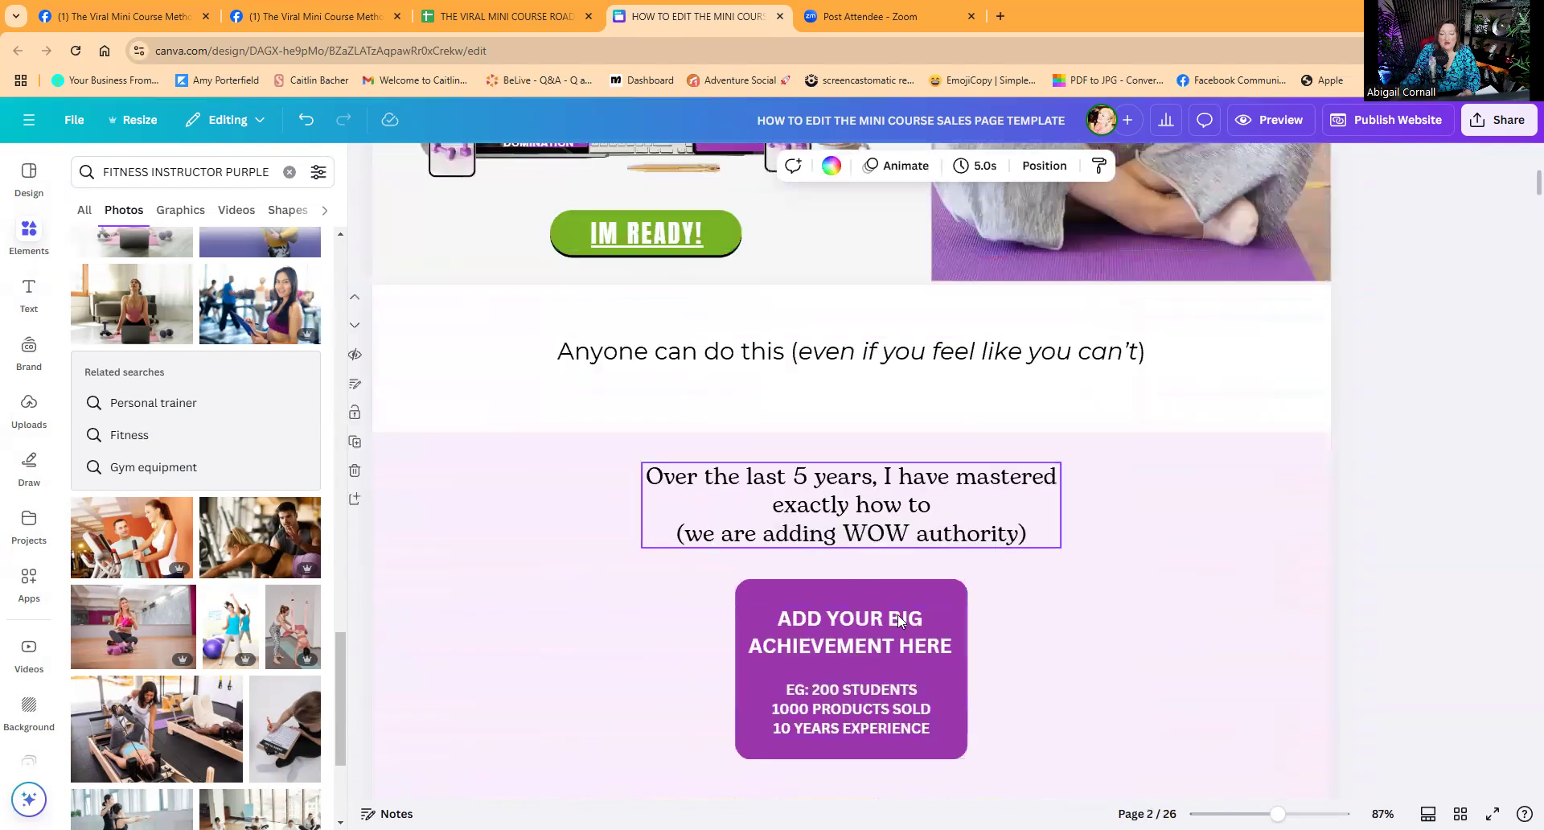
{"action": "scroll", "coordinate": [929, 592], "scroll_direction": "up", "scroll_amount": 4}
{"action": "scroll", "coordinate": [876, 450], "scroll_direction": "down", "scroll_amount": 4}
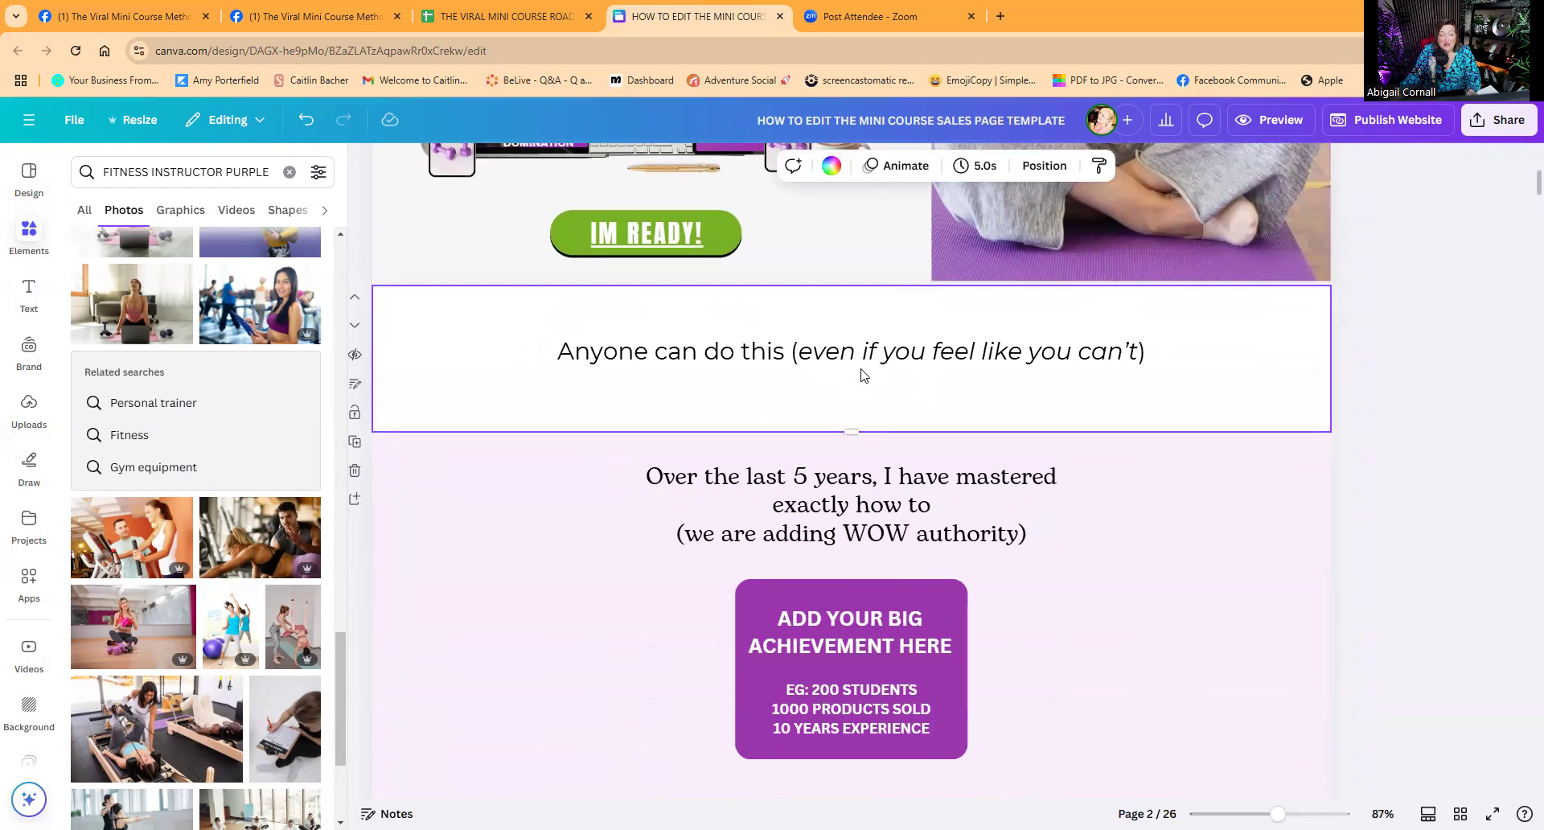
{"action": "left_click", "coordinate": [354, 442]}
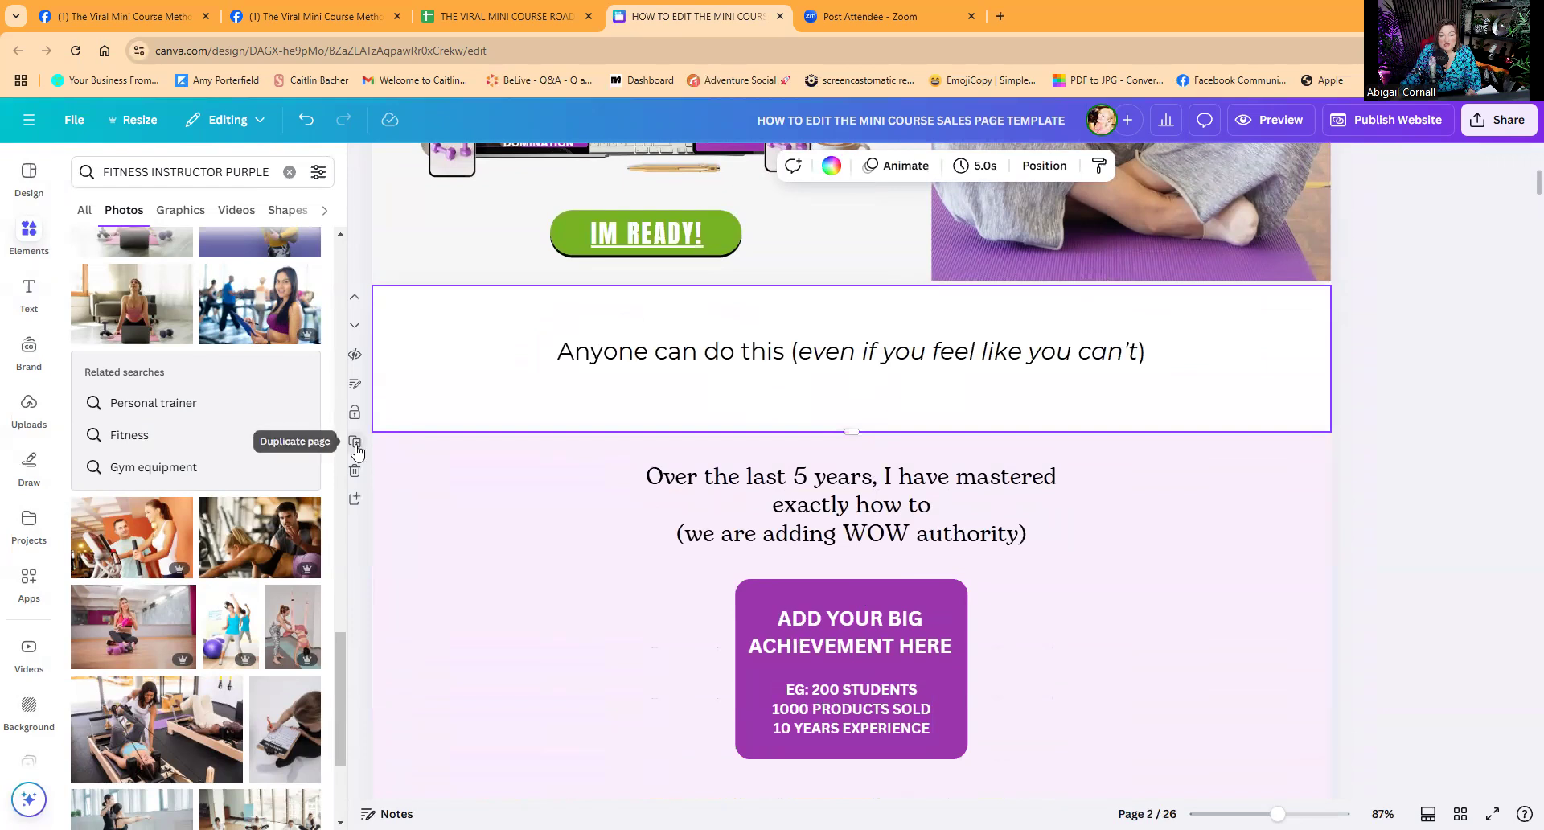
Stretch the copied page taller to h 592 and select all its text.
{"action": "left_click_drag", "start_coordinate": [850, 432], "coordinate": [864, 700]}
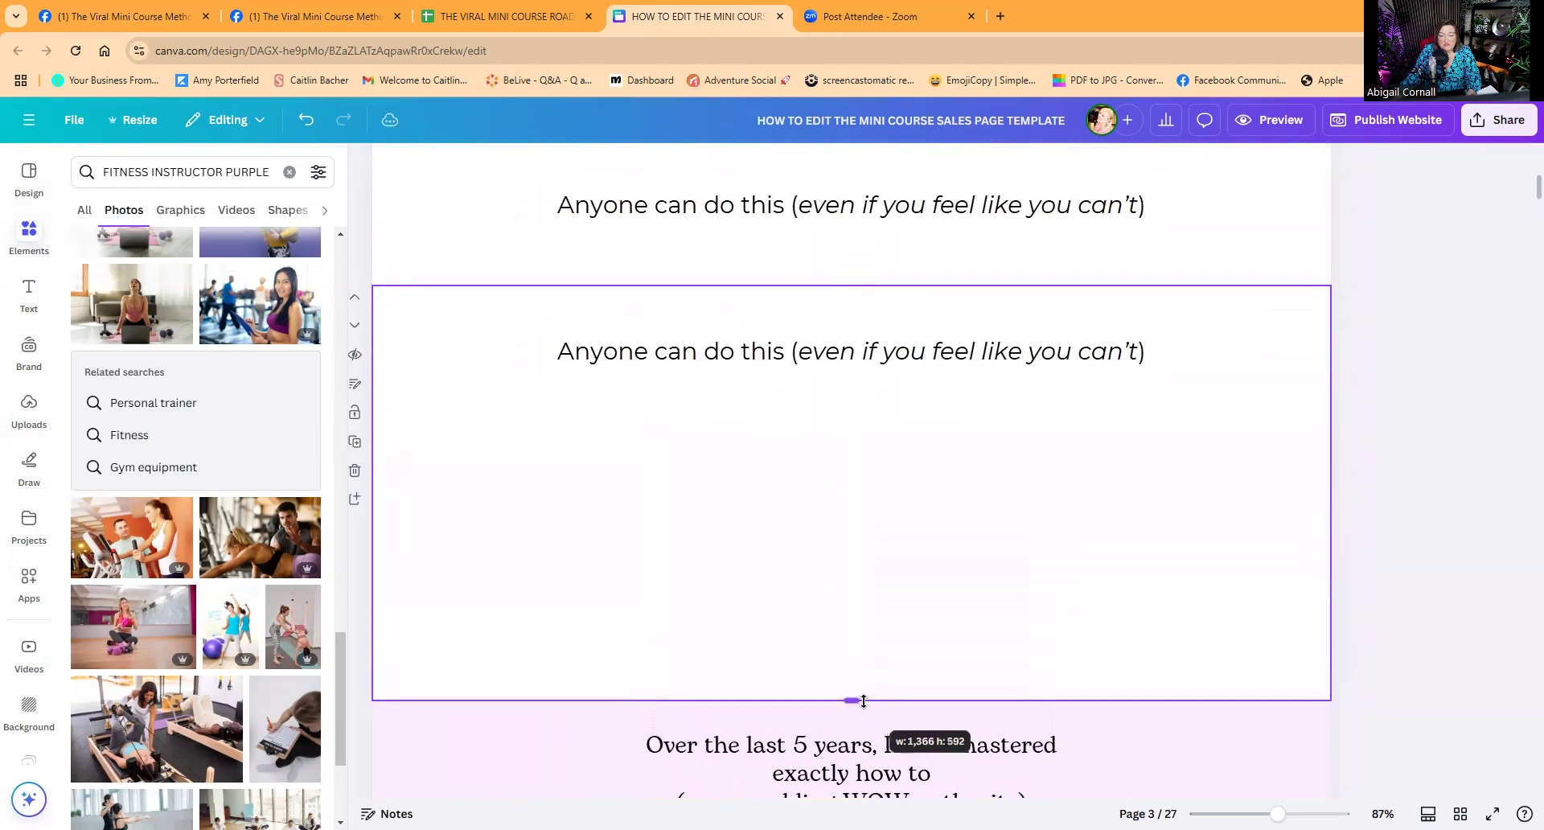
{"action": "left_click", "coordinate": [854, 363]}
{"action": "left_click", "coordinate": [854, 362]}
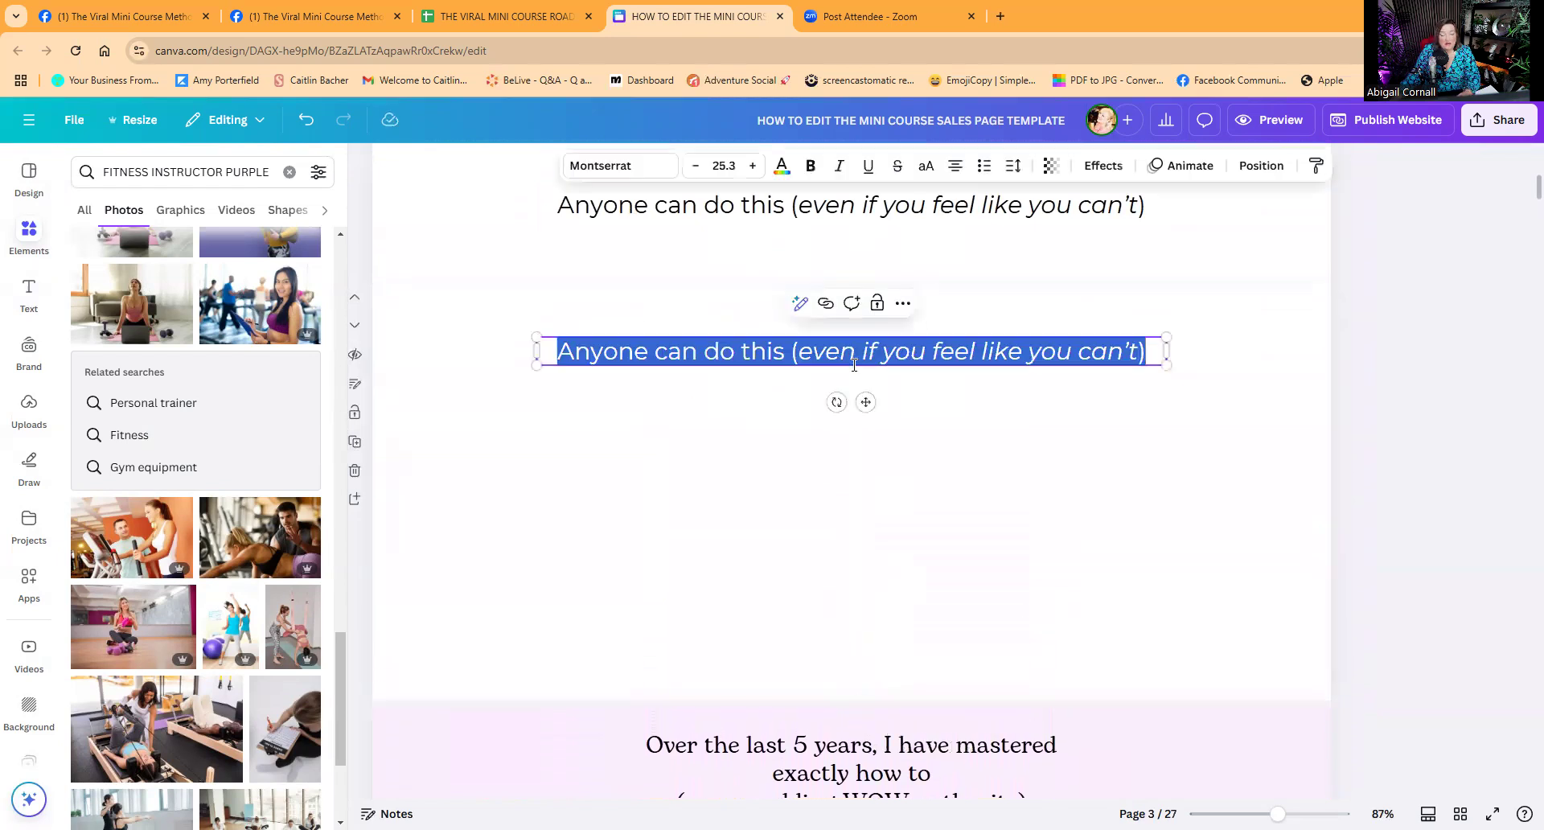
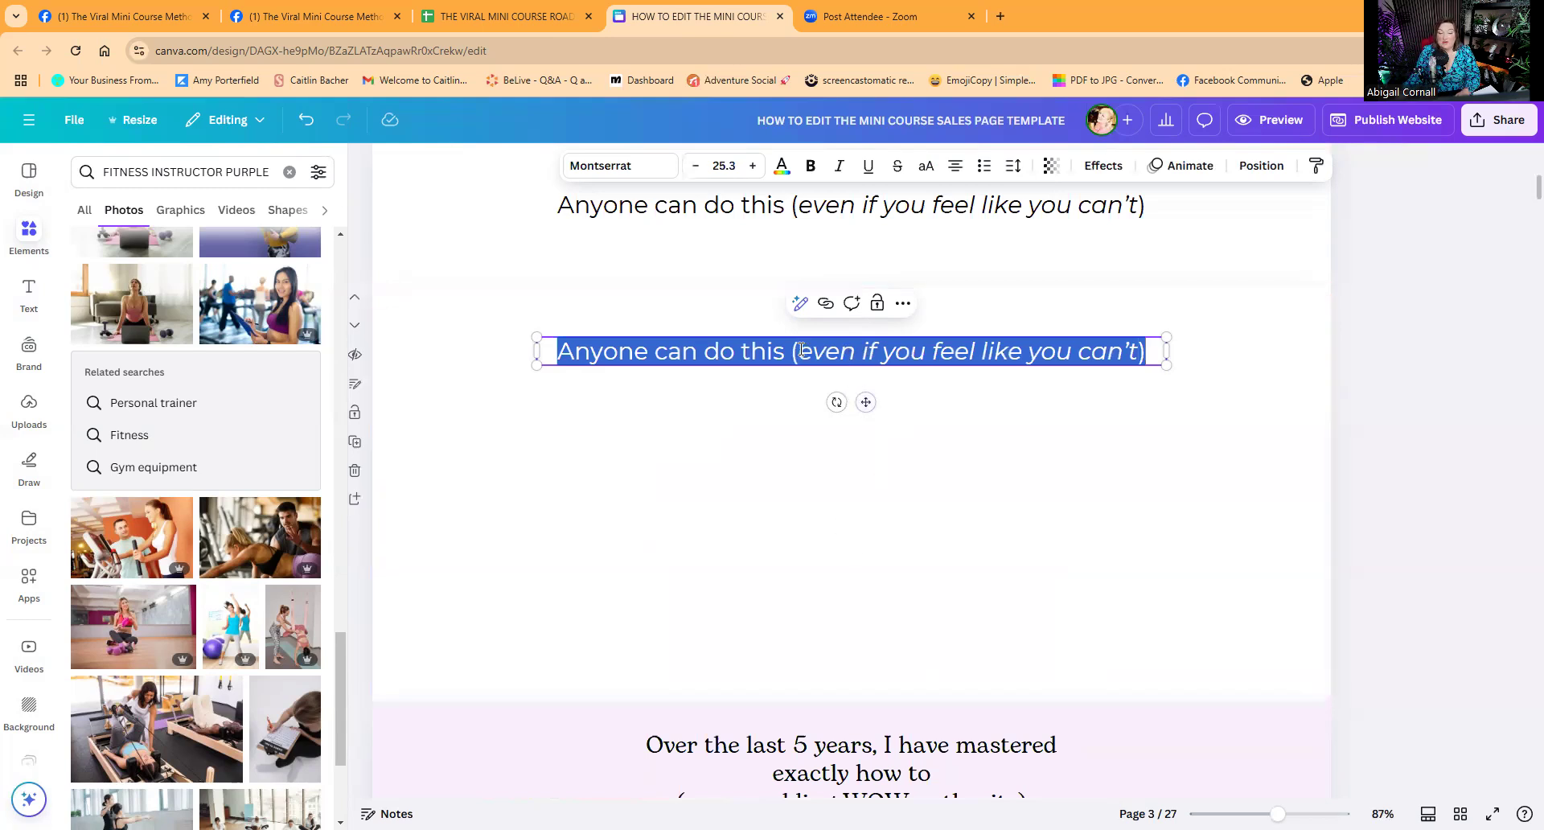
Delete the empty duplicate page below 'Anyone can do this', leaving 26 pages.
{"action": "left_click", "coordinate": [355, 473]}
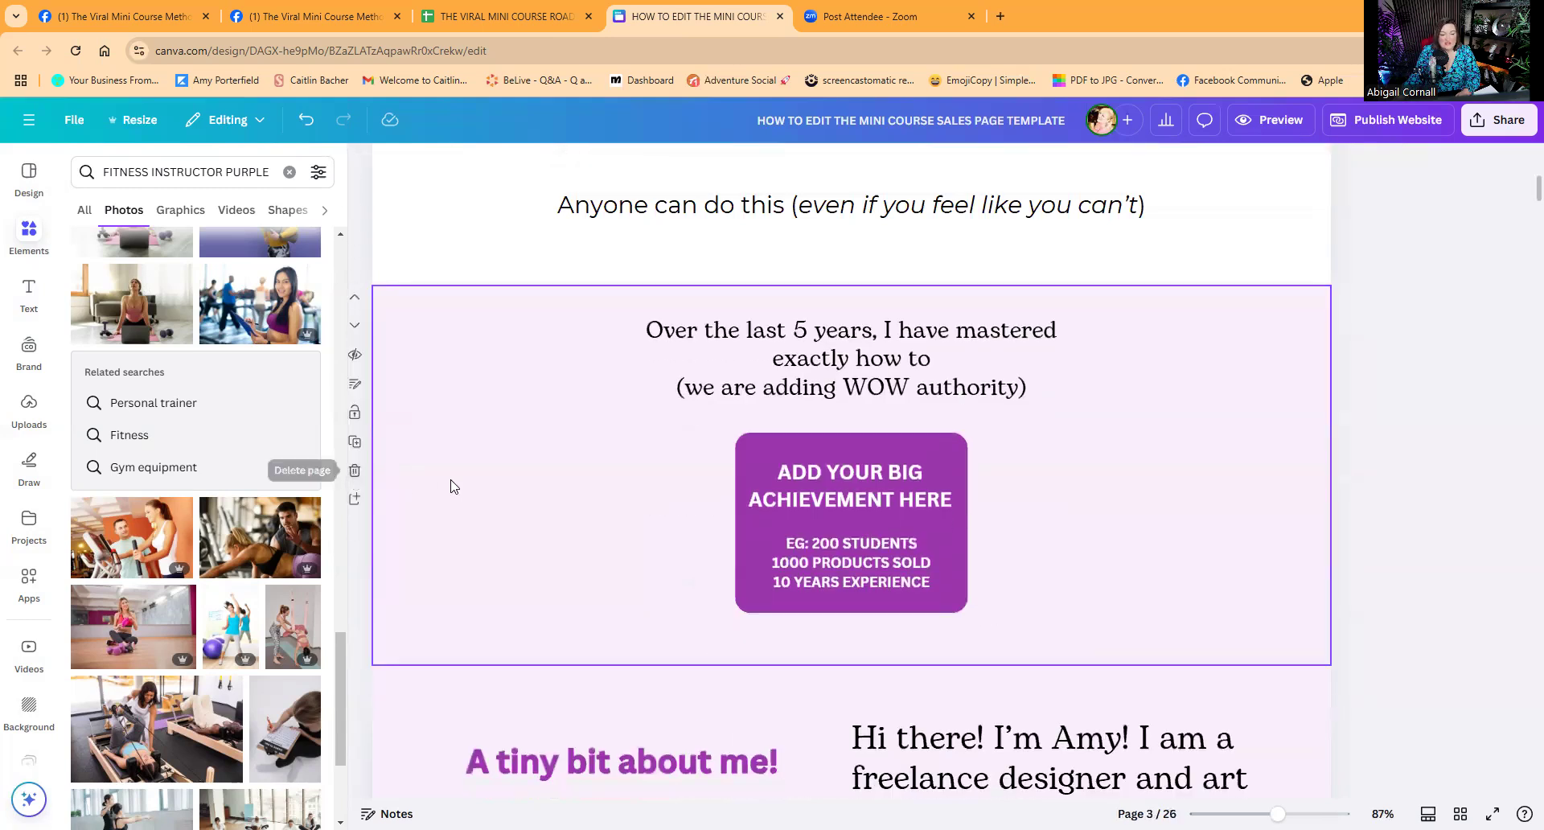
{"action": "scroll", "coordinate": [620, 518], "scroll_direction": "down", "scroll_amount": 4}
{"action": "scroll", "coordinate": [891, 494], "scroll_direction": "up", "scroll_amount": 4}
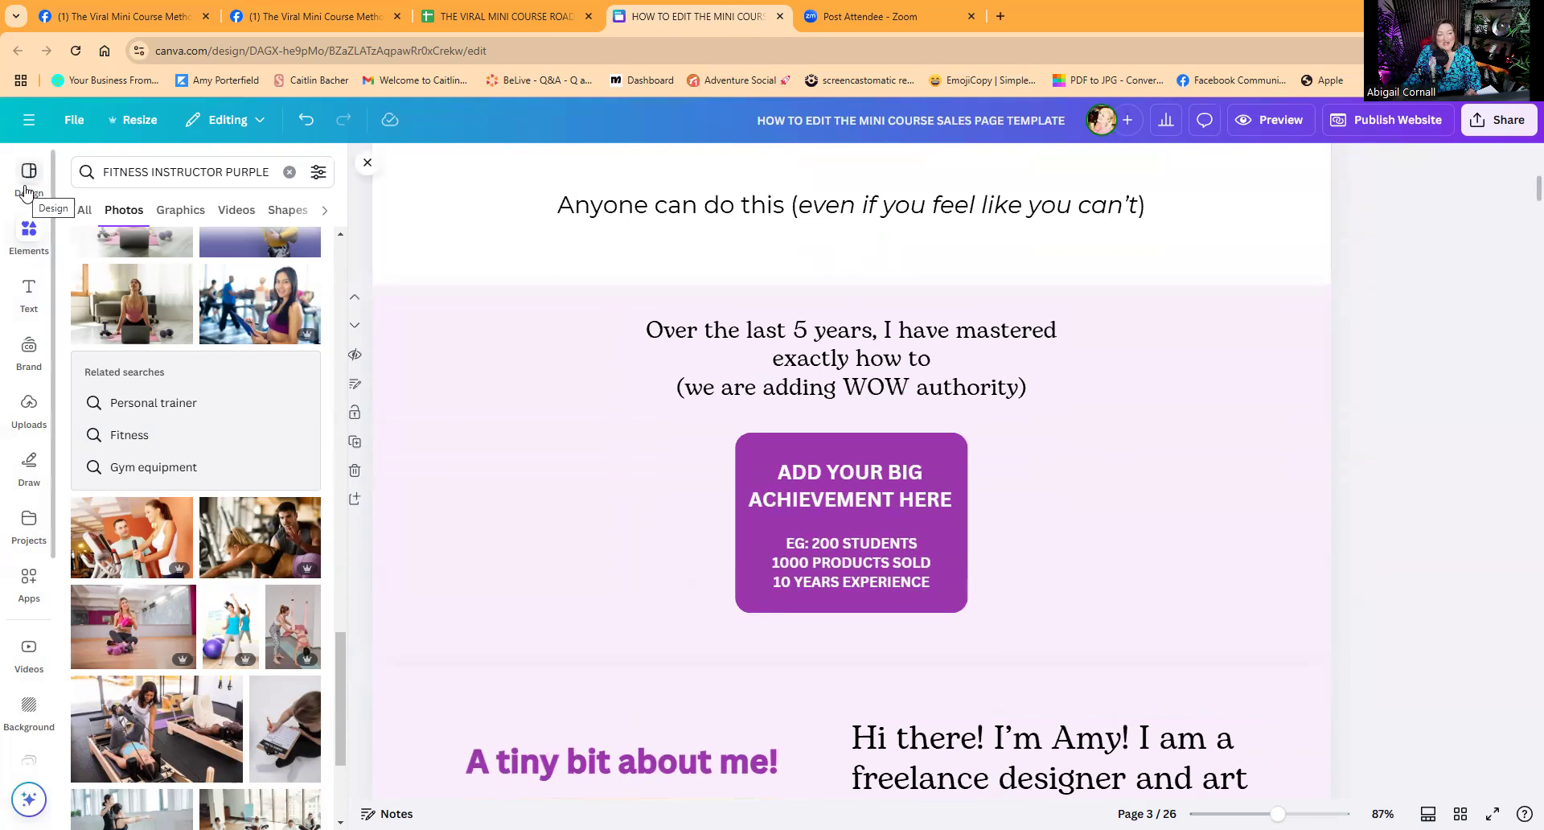
Bring up the Website section layouts in the Design panel.
{"action": "left_click", "coordinate": [28, 173]}
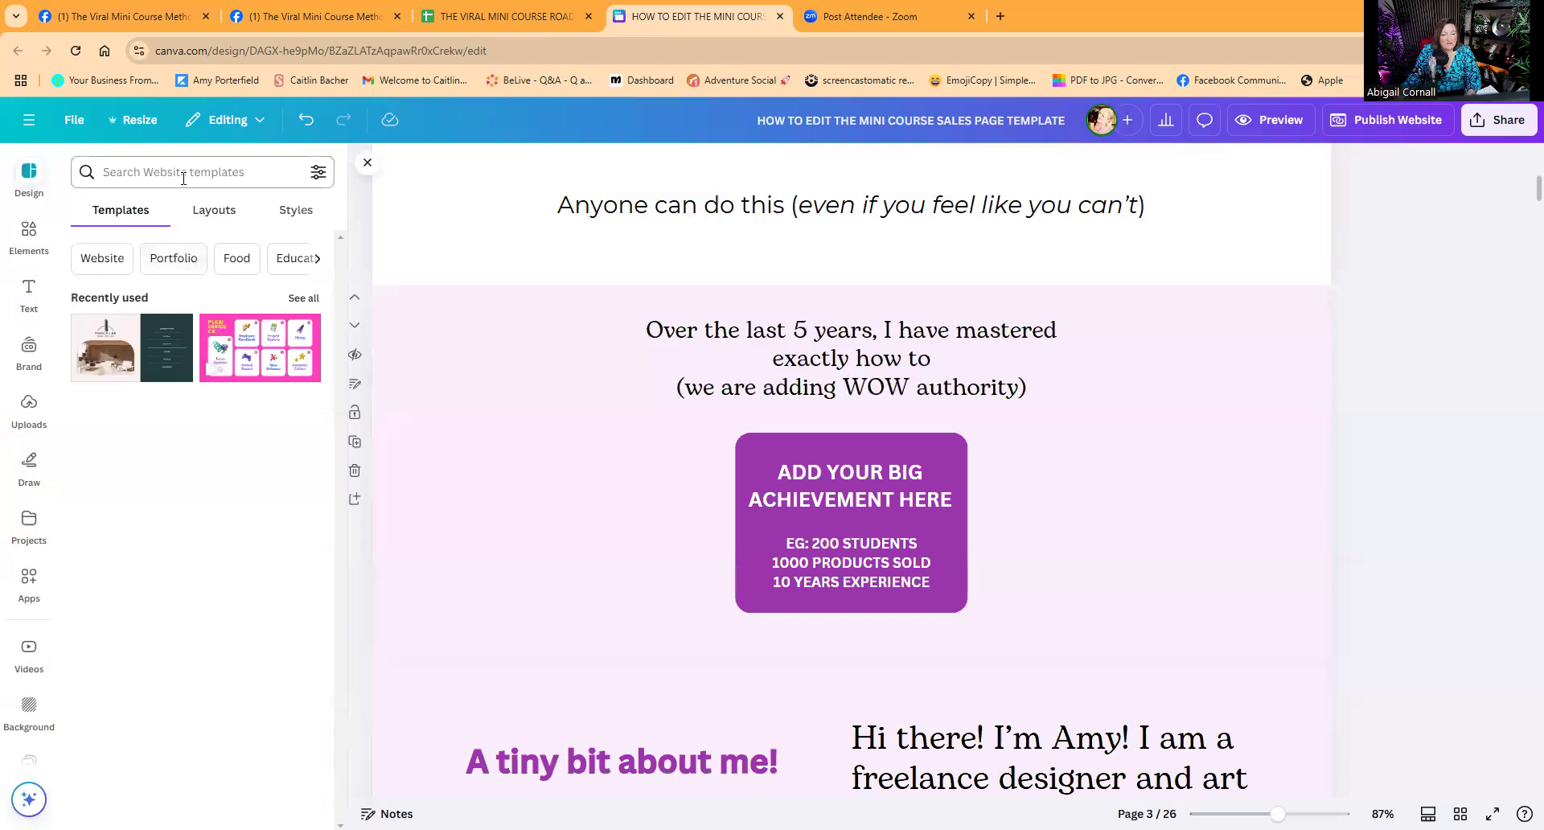
{"action": "left_click", "coordinate": [102, 258]}
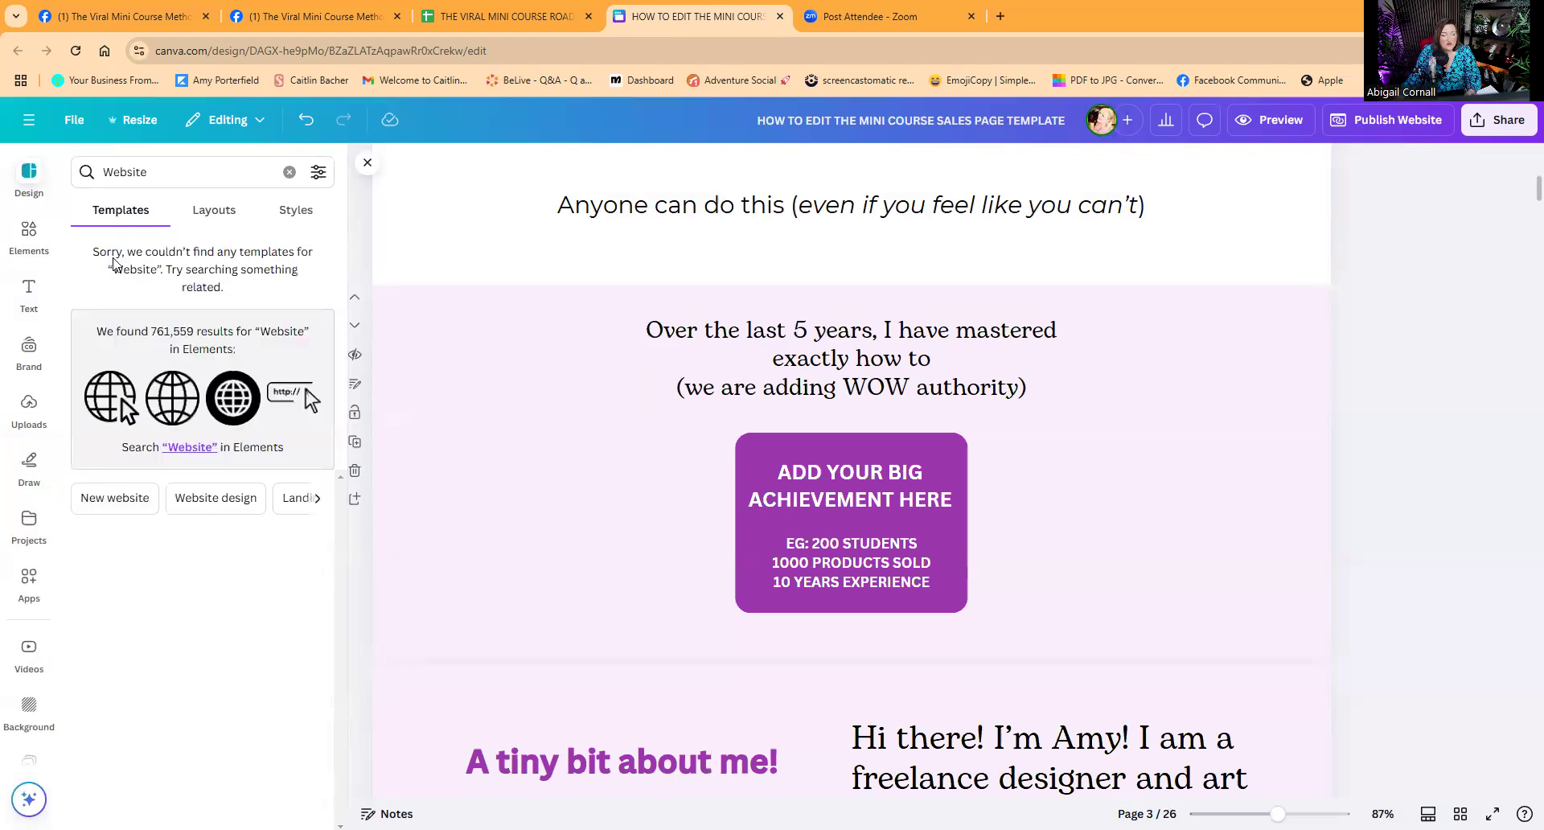
{"action": "left_click", "coordinate": [110, 498]}
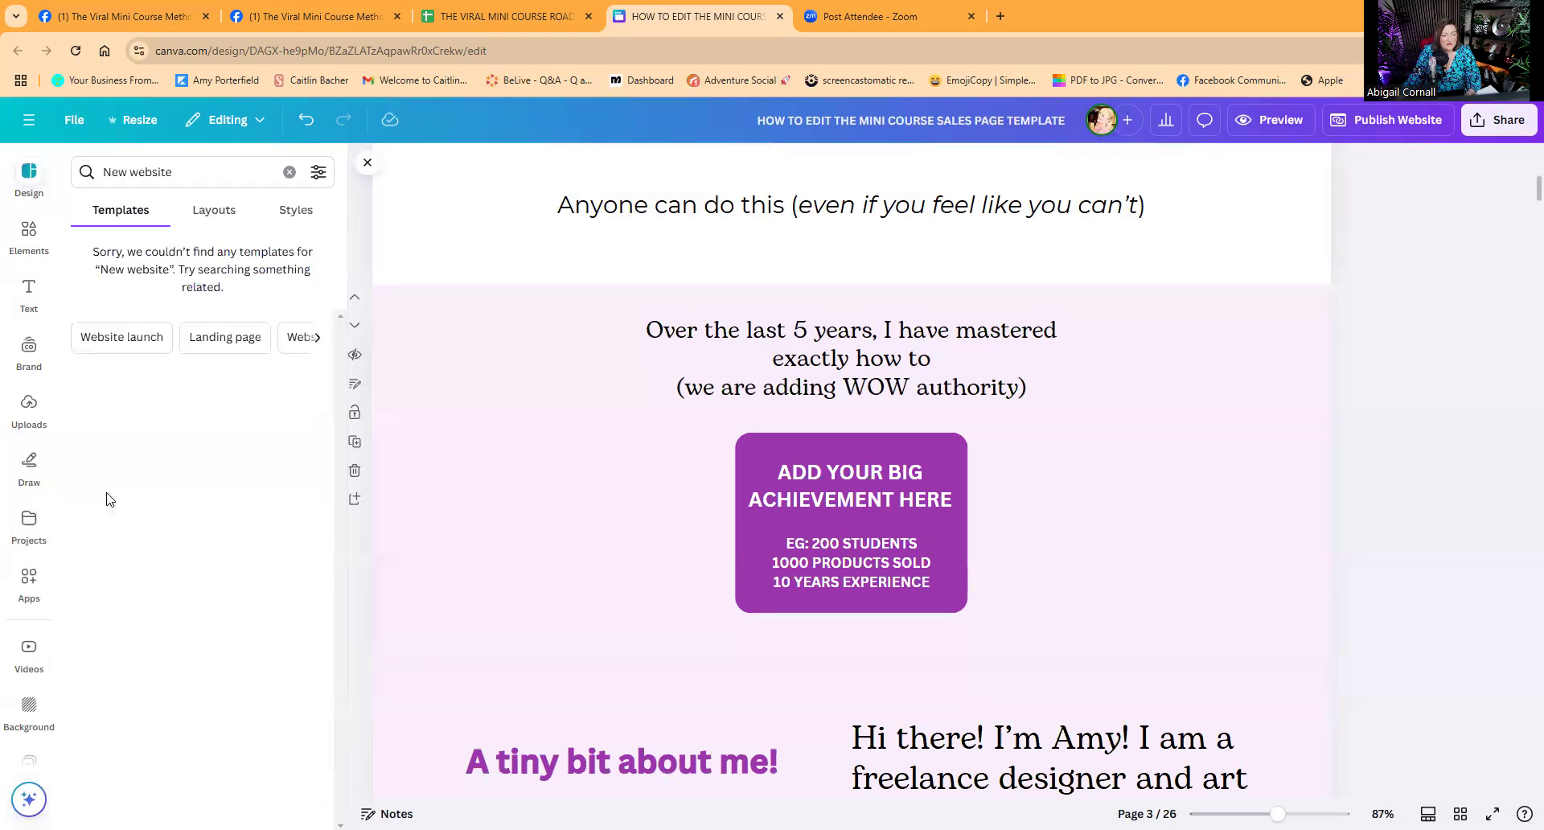
{"action": "left_click", "coordinate": [214, 213]}
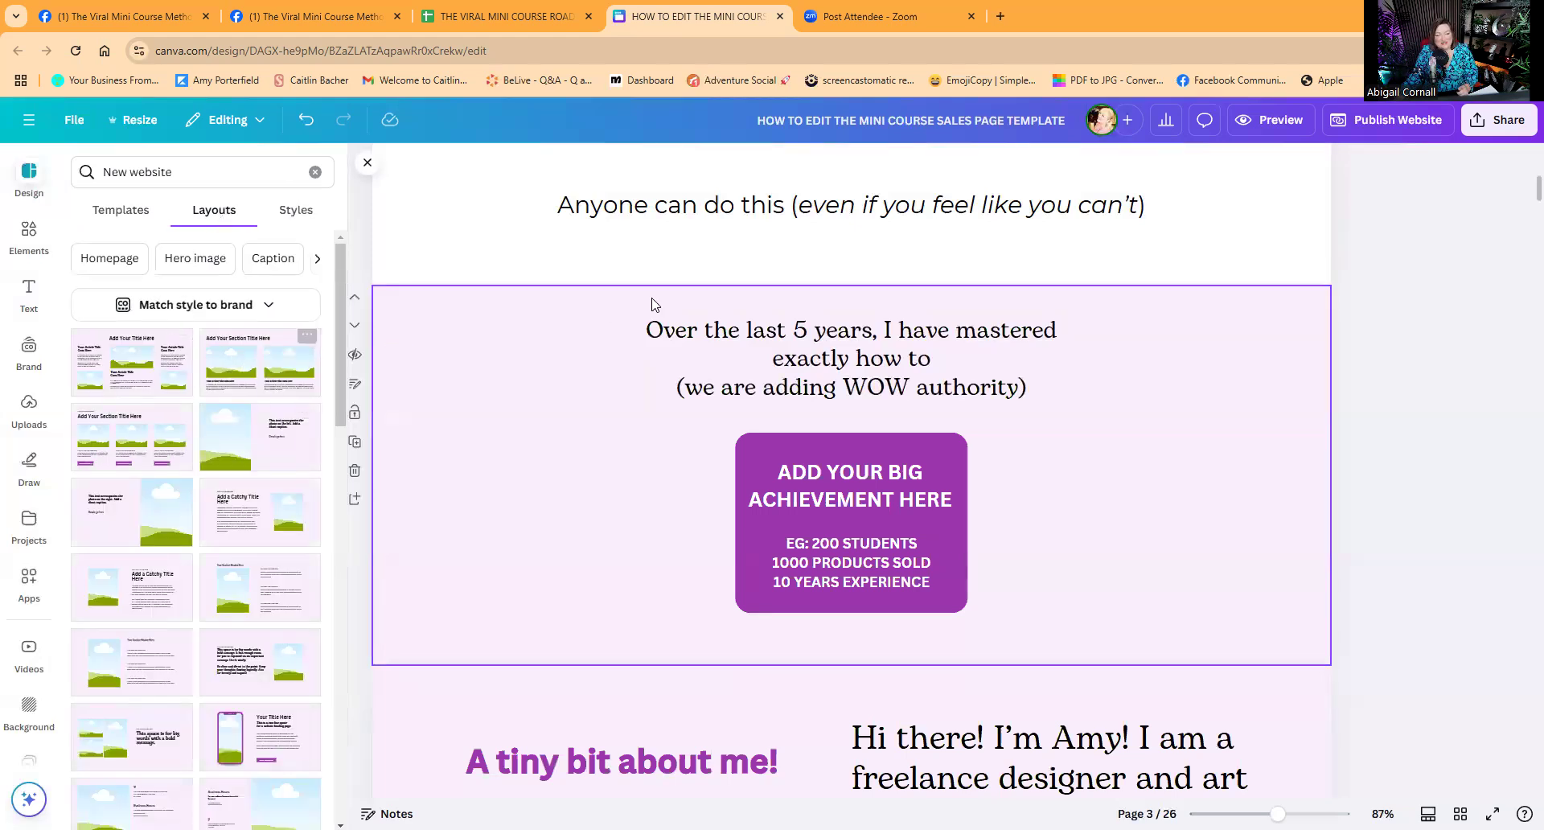
Add a website layout with an image and three text blocks below 'Anyone can do this'.
{"action": "scroll", "coordinate": [163, 626], "scroll_direction": "down", "scroll_amount": 1}
{"action": "scroll", "coordinate": [163, 625], "scroll_direction": "down", "scroll_amount": 10}
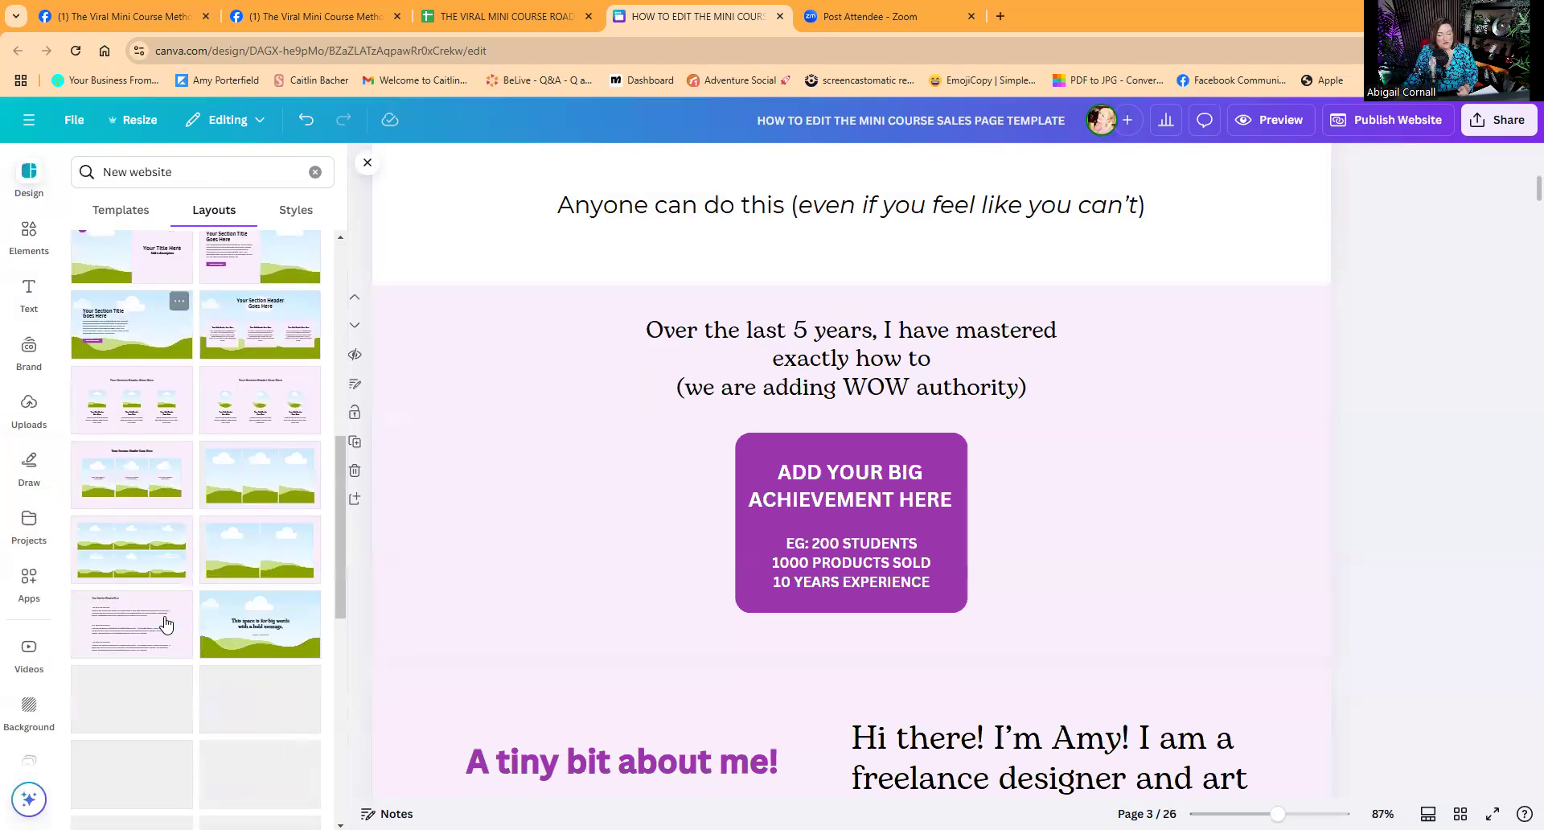
{"action": "scroll", "coordinate": [185, 523], "scroll_direction": "down", "scroll_amount": 3}
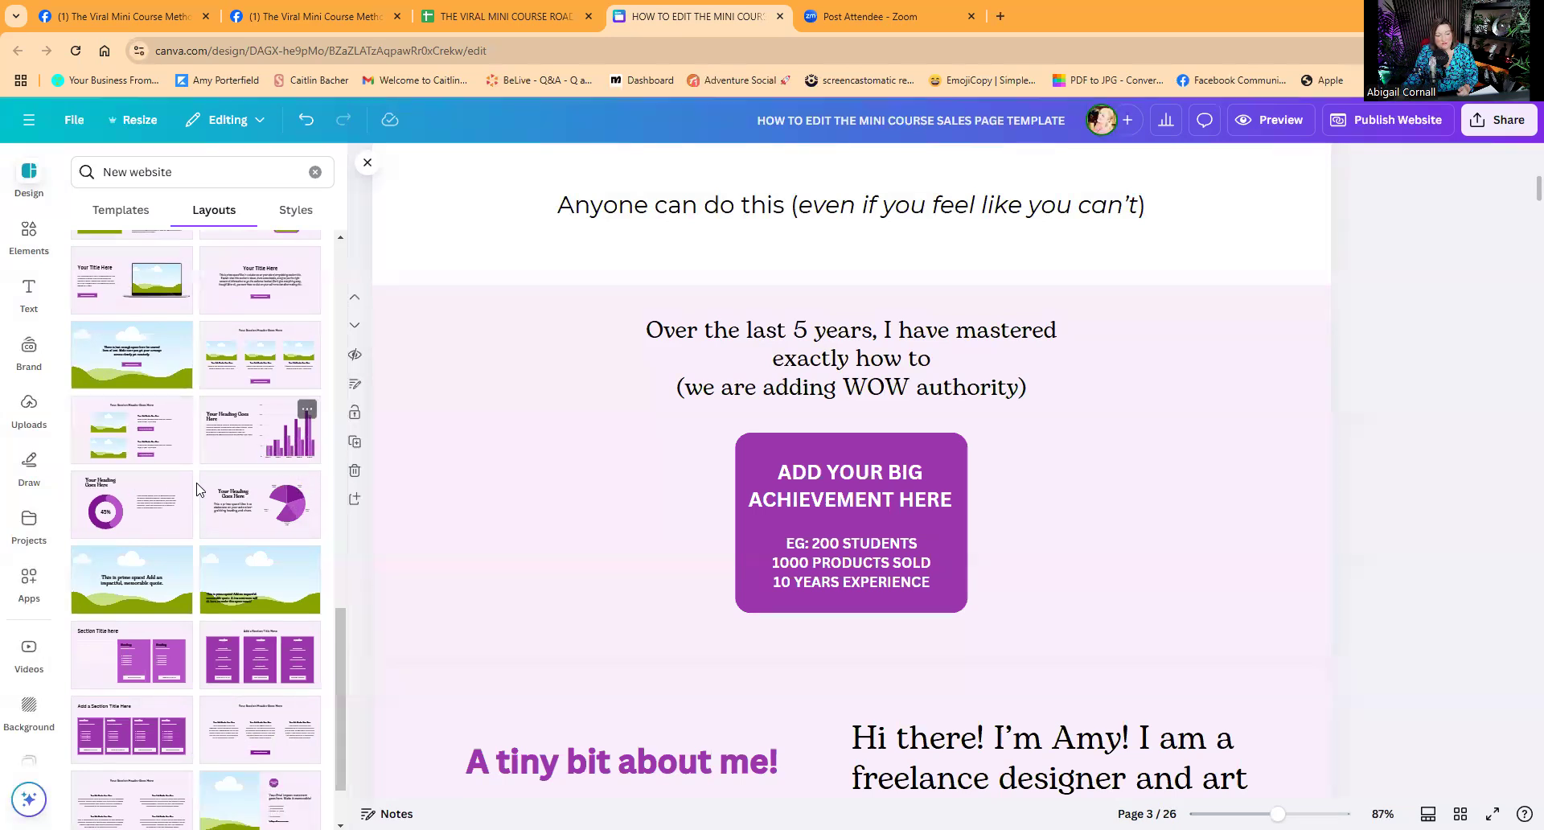
{"action": "scroll", "coordinate": [265, 522], "scroll_direction": "up", "scroll_amount": 4}
{"action": "scroll", "coordinate": [261, 528], "scroll_direction": "up", "scroll_amount": 5}
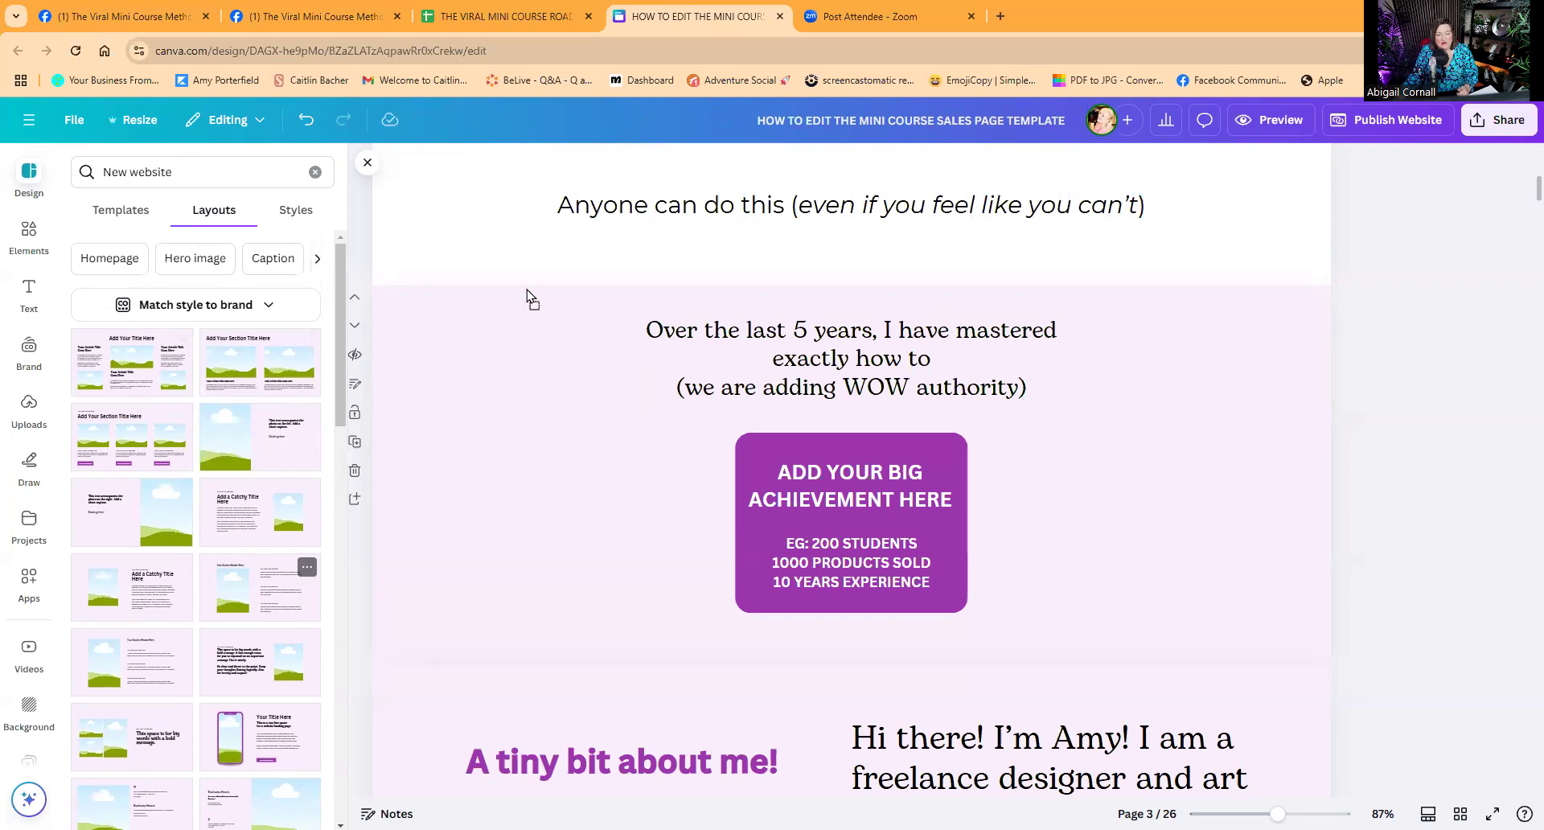
{"action": "left_click_drag", "start_coordinate": [530, 287], "coordinate": [534, 292]}
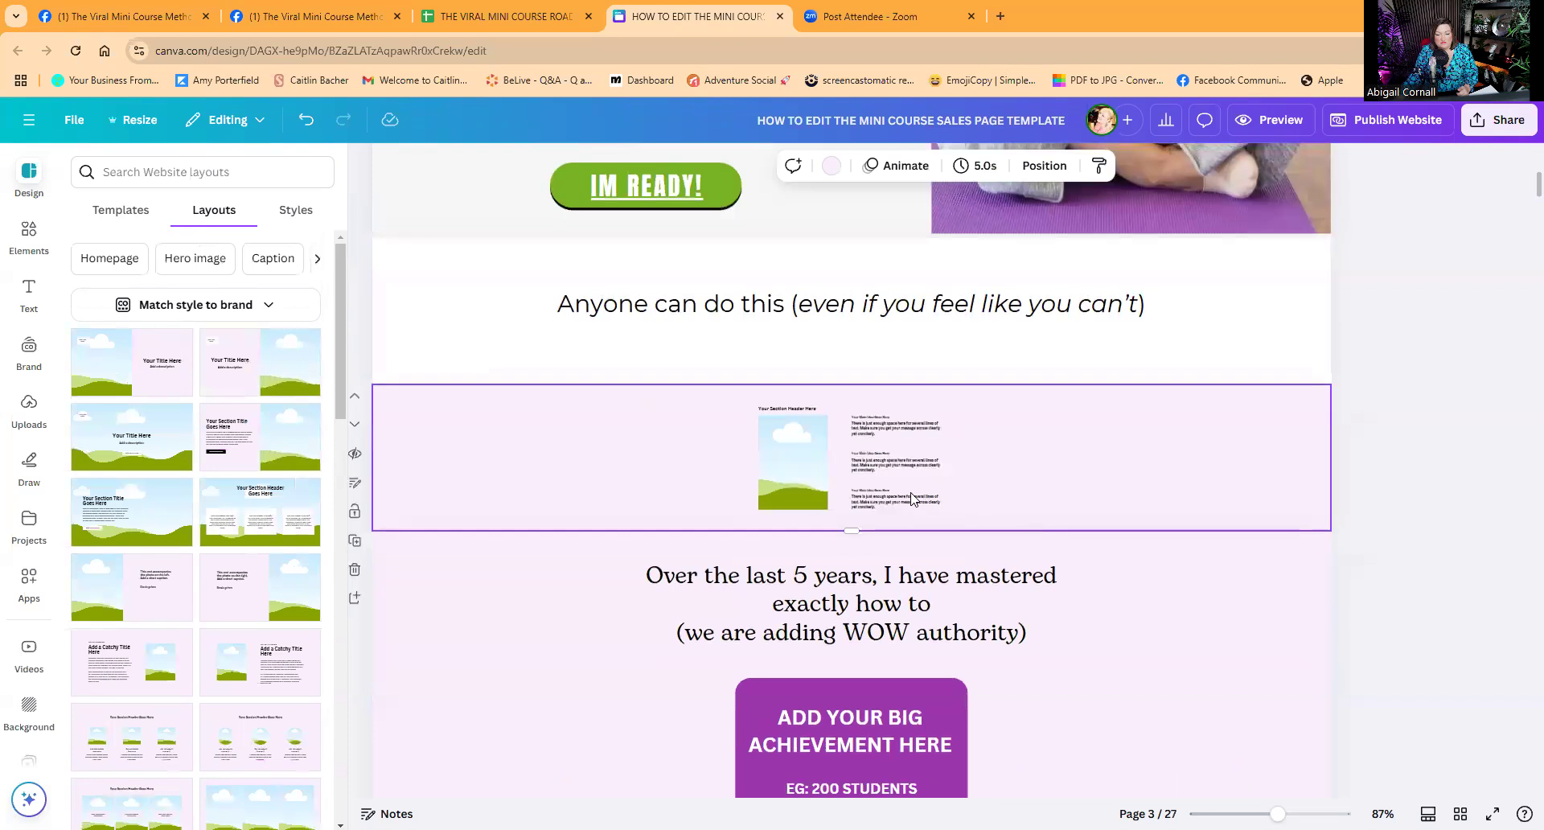
{"action": "left_click_drag", "start_coordinate": [851, 530], "coordinate": [850, 683]}
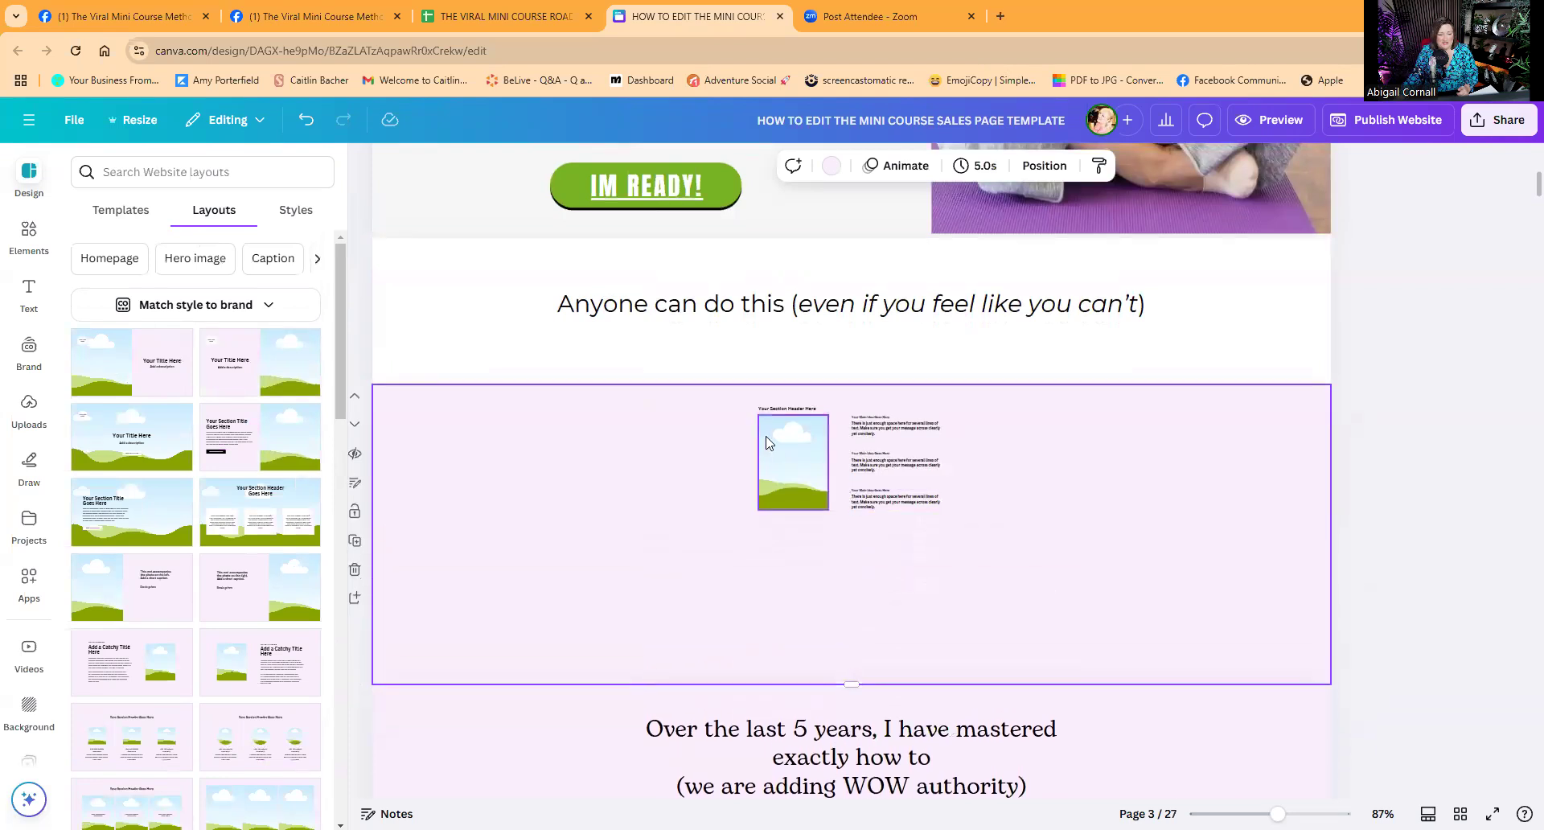
{"action": "left_click_drag", "start_coordinate": [849, 682], "coordinate": [846, 774]}
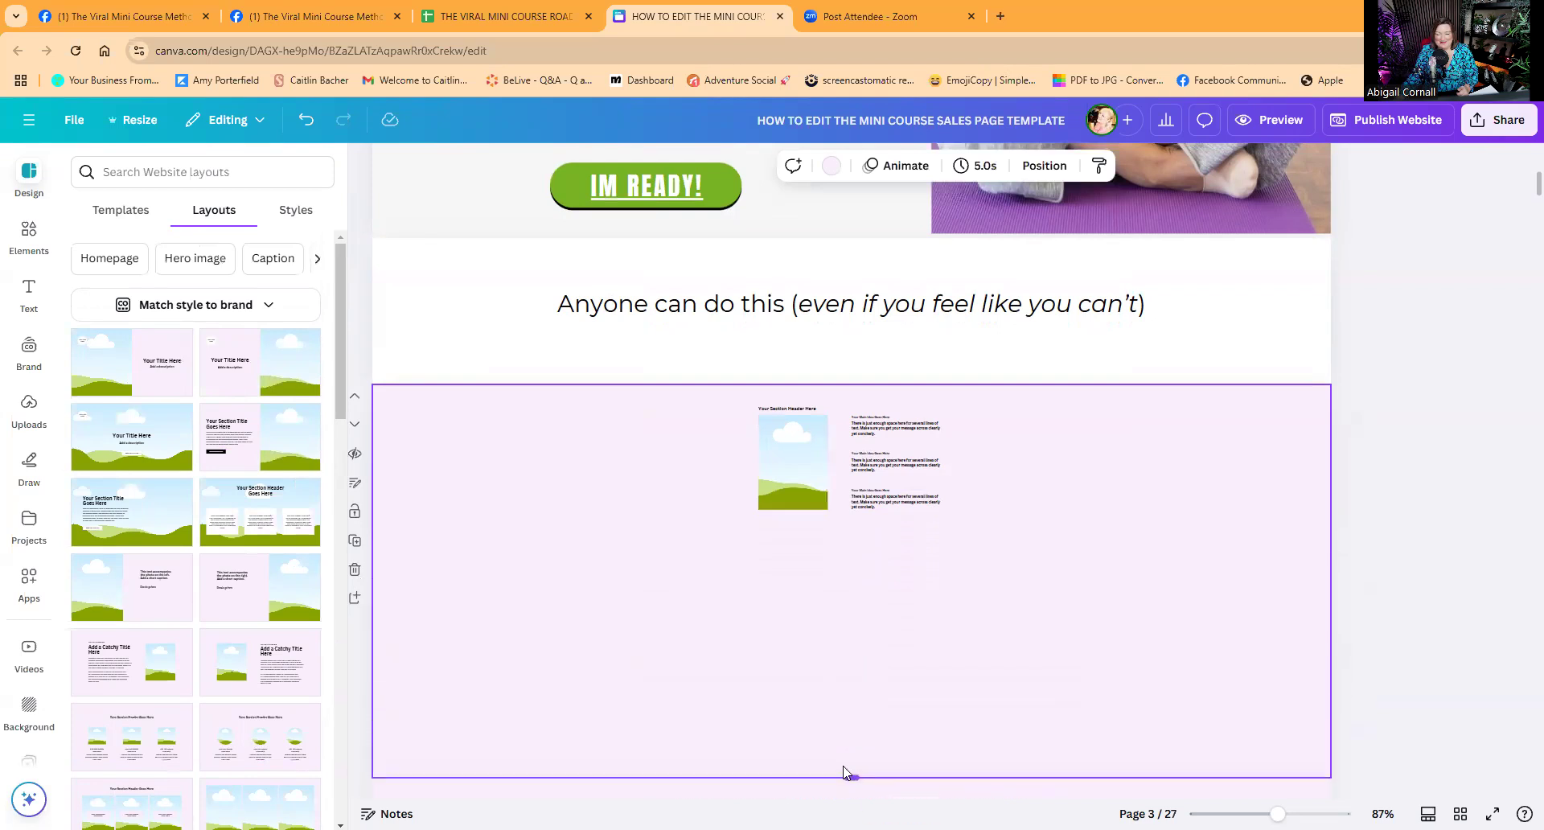
{"action": "scroll", "coordinate": [823, 668], "scroll_direction": "down", "scroll_amount": 2}
{"action": "left_click_drag", "start_coordinate": [669, 249], "coordinate": [1027, 407]}
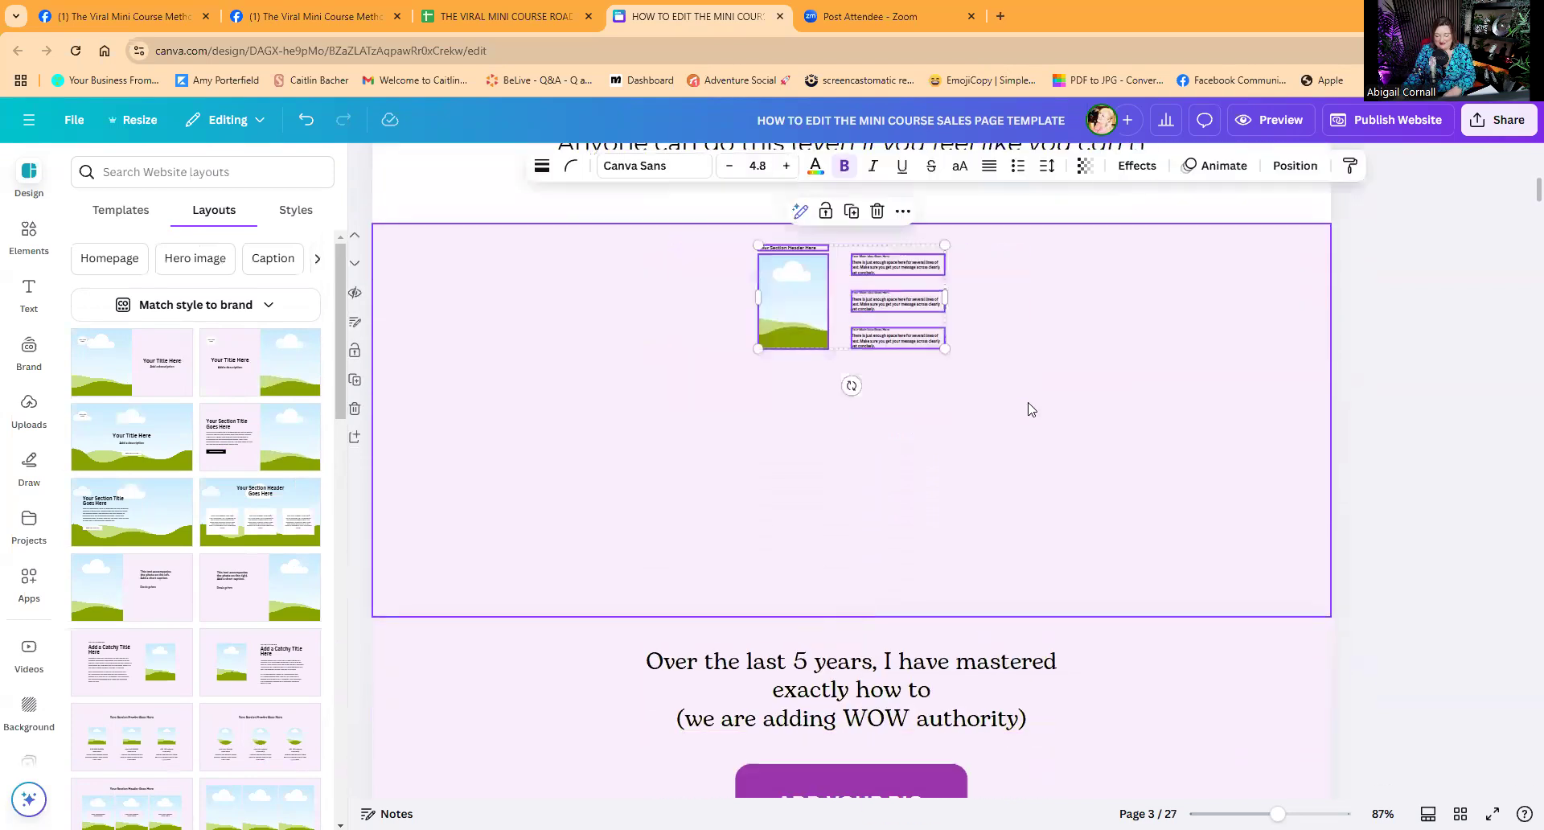
{"action": "key", "text": "Delete"}
{"action": "left_click", "coordinate": [854, 595]}
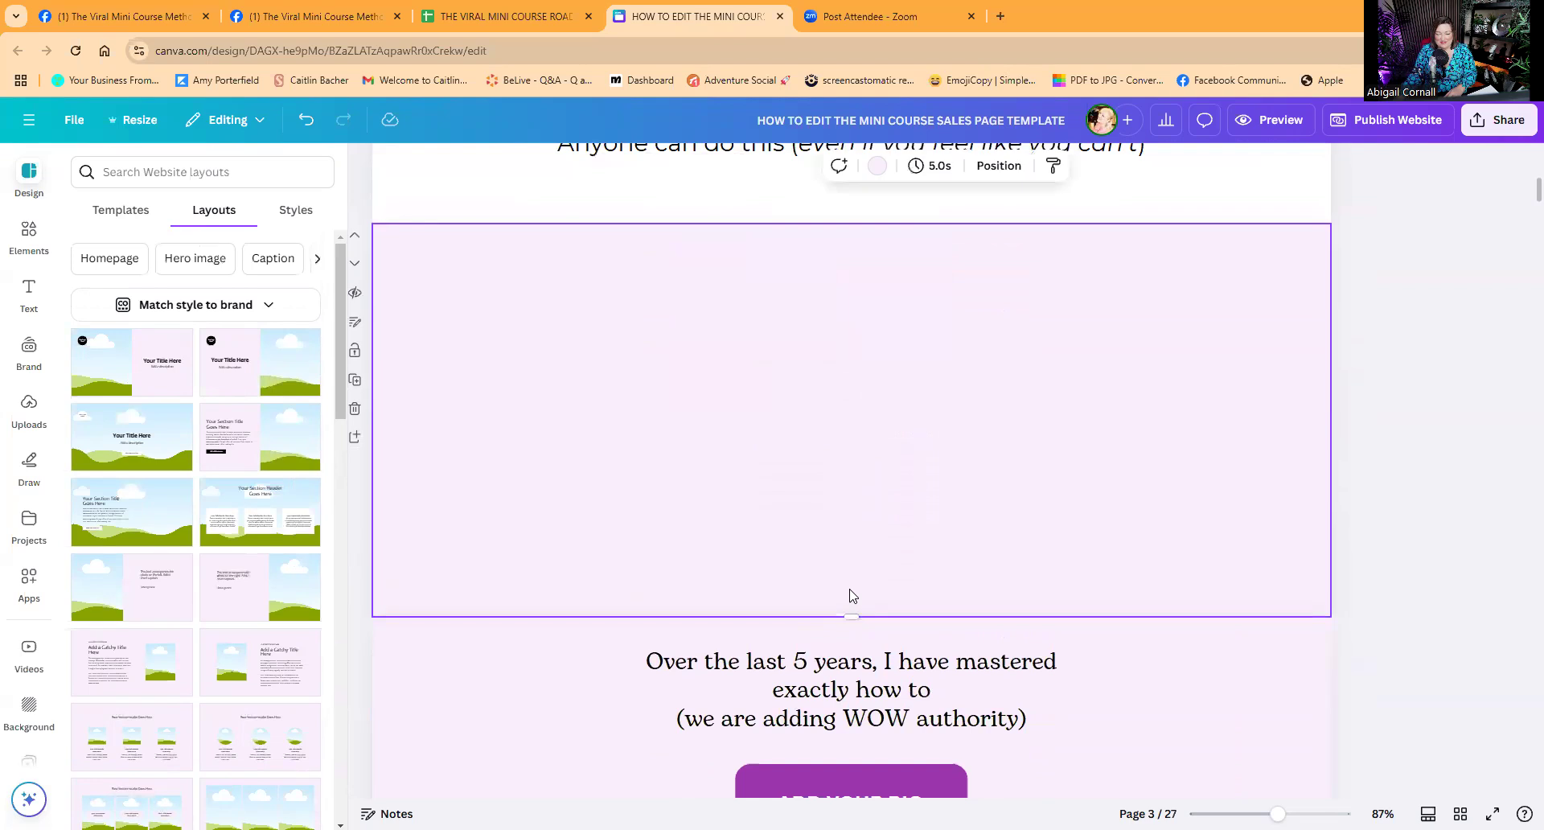
{"action": "left_click_drag", "start_coordinate": [851, 617], "coordinate": [851, 716]}
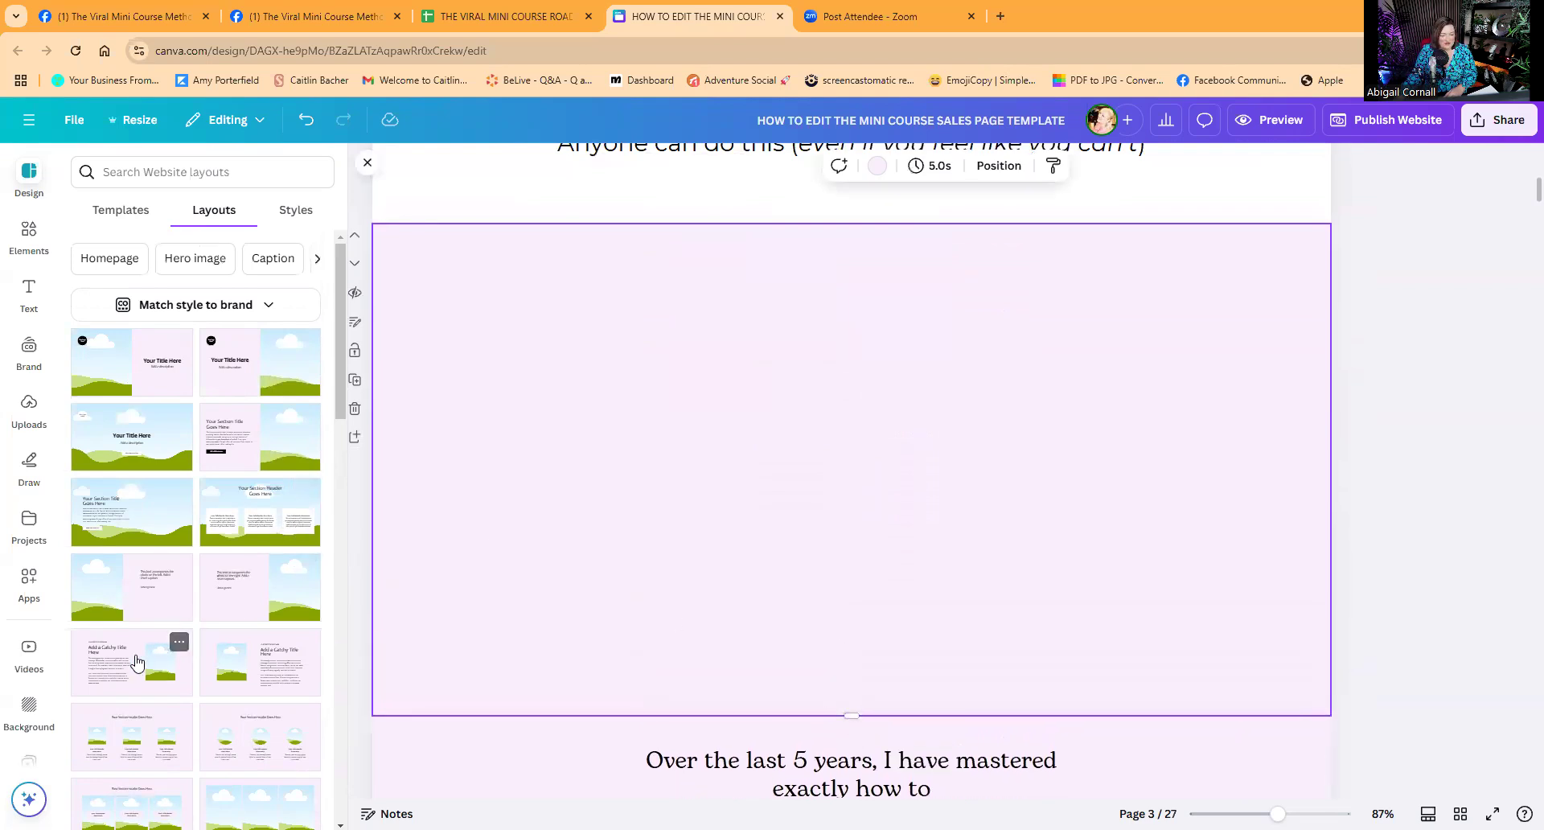
{"action": "left_click_drag", "start_coordinate": [554, 498], "coordinate": [555, 500]}
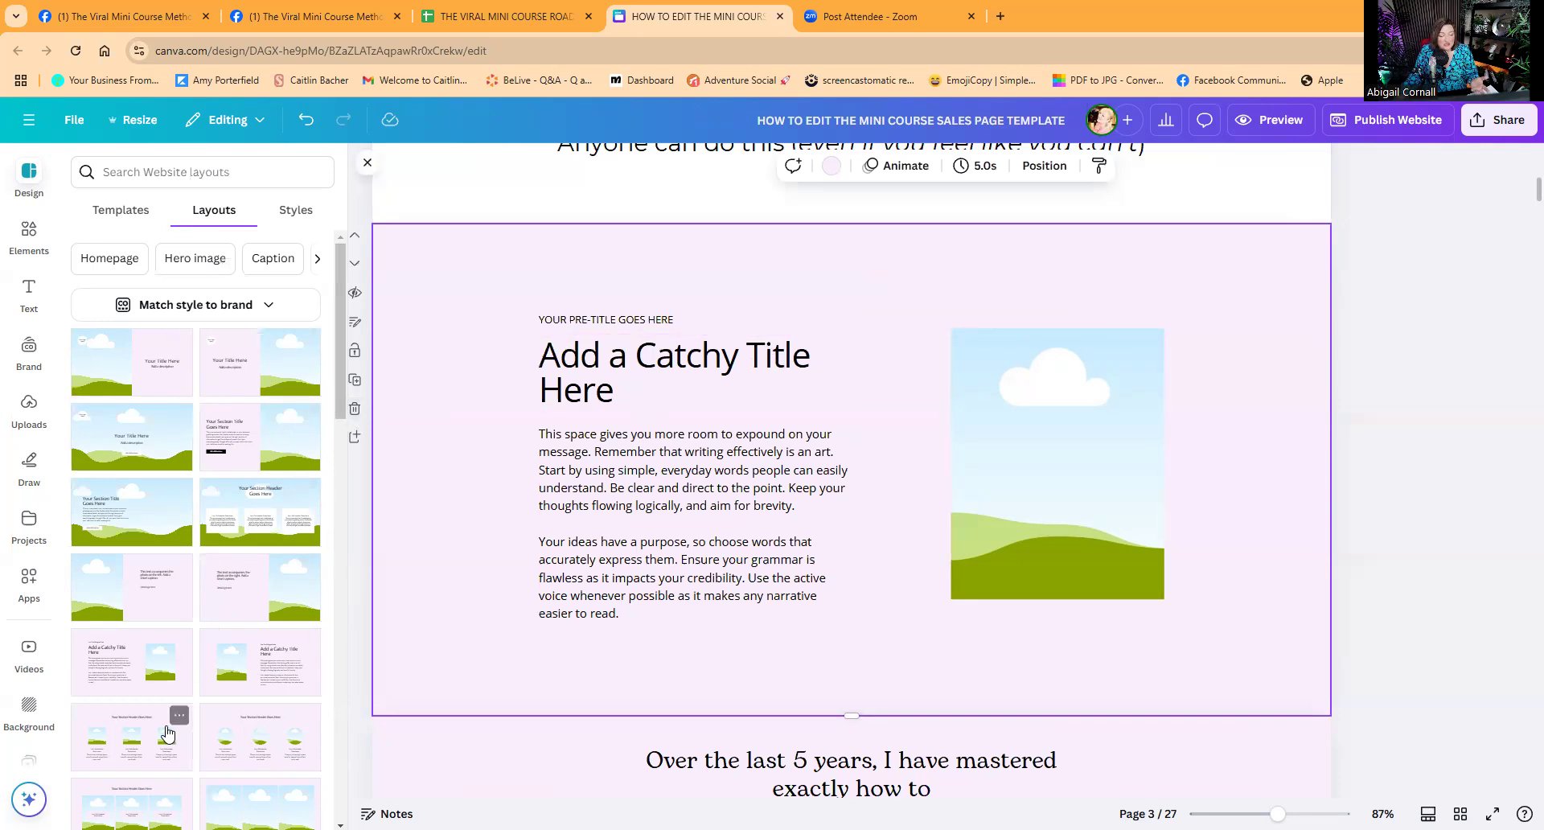
{"action": "scroll", "coordinate": [792, 764], "scroll_direction": "down", "scroll_amount": 1}
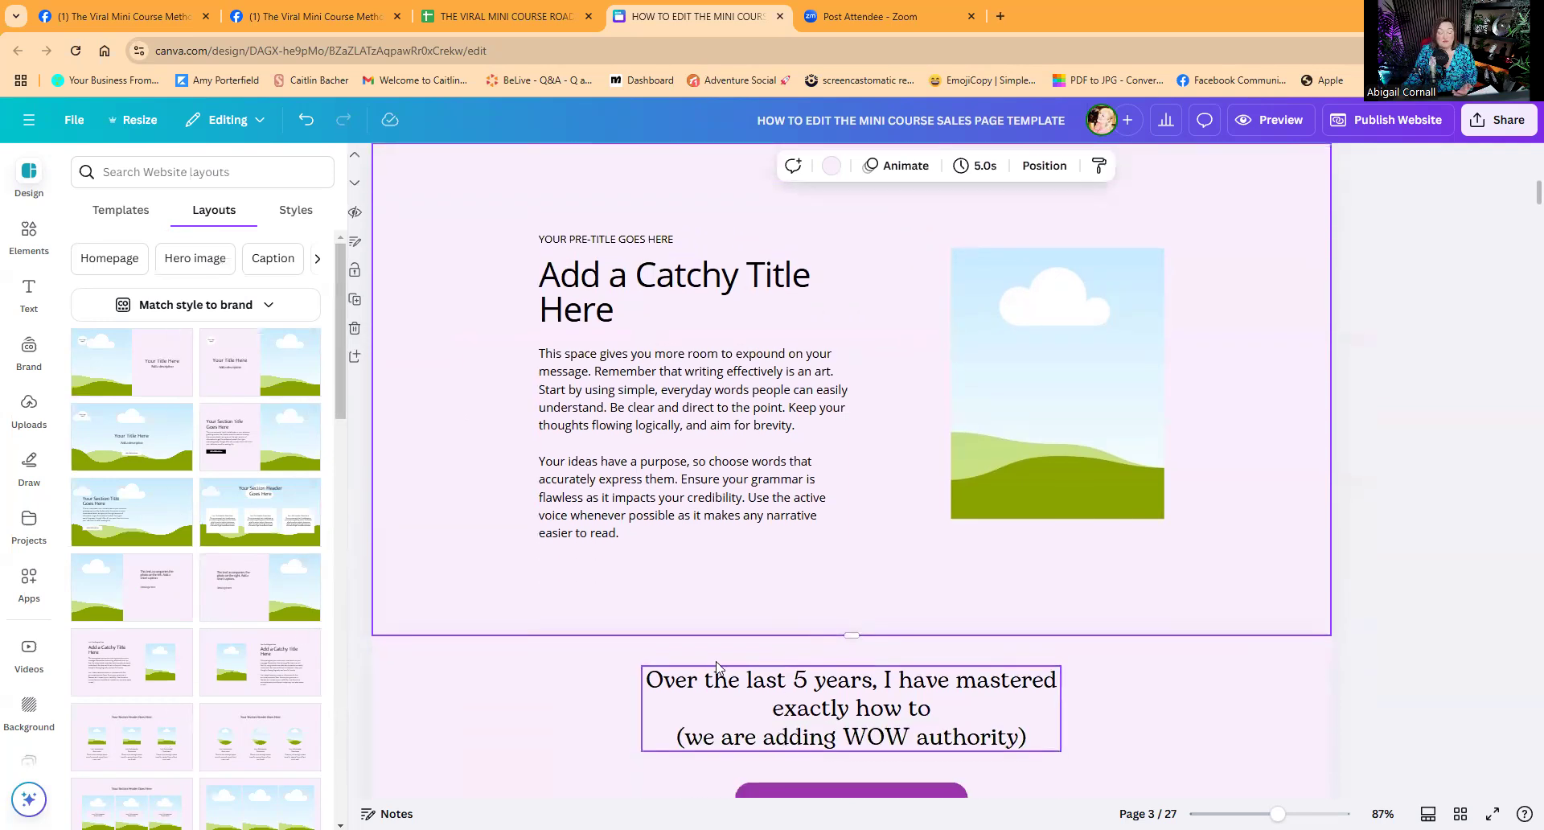
{"action": "left_click", "coordinate": [353, 329]}
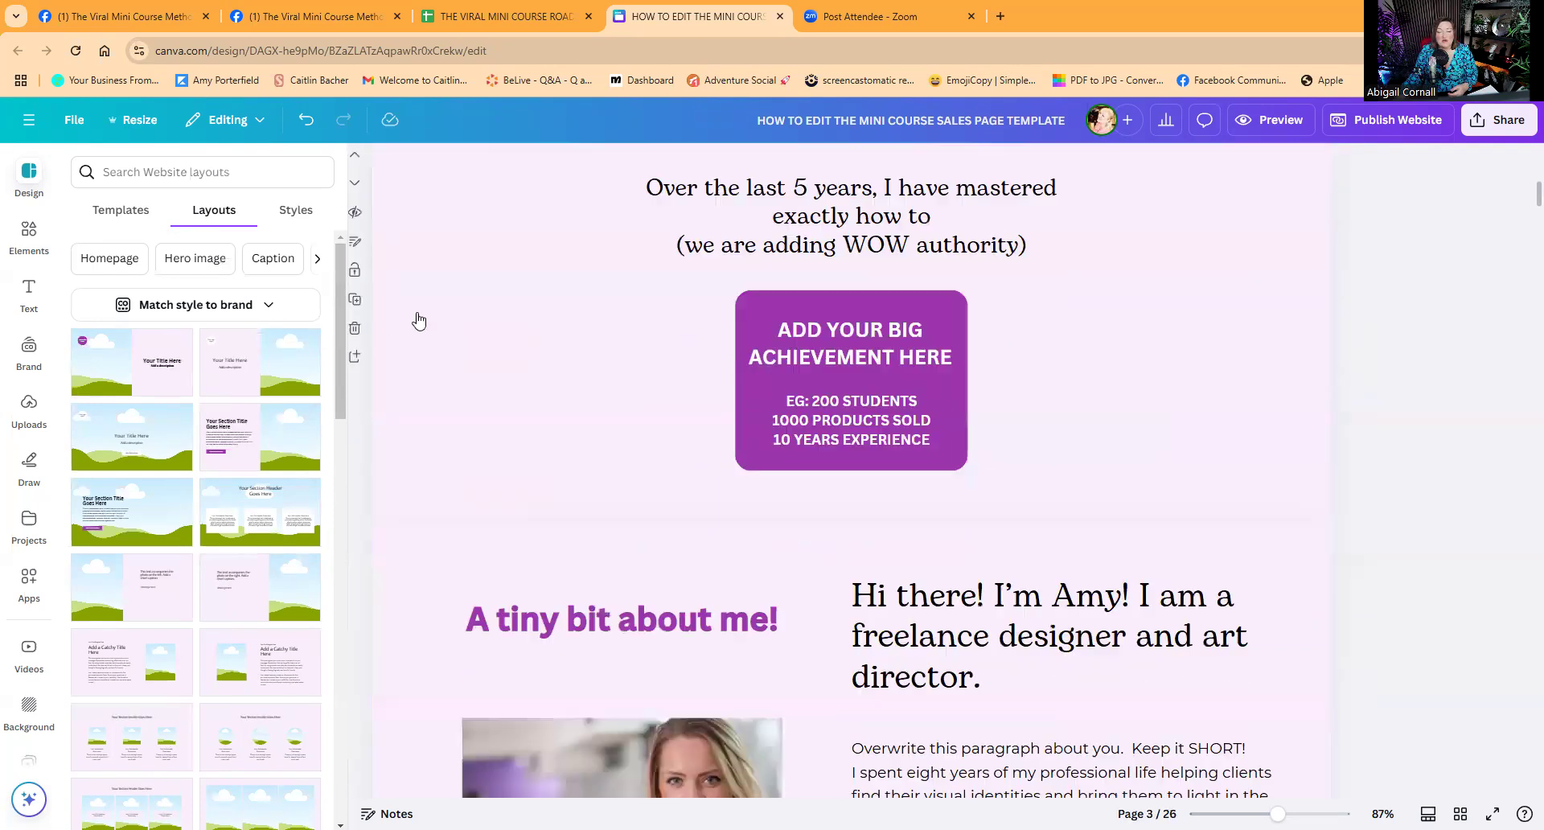
{"action": "scroll", "coordinate": [712, 444], "scroll_direction": "down", "scroll_amount": 3}
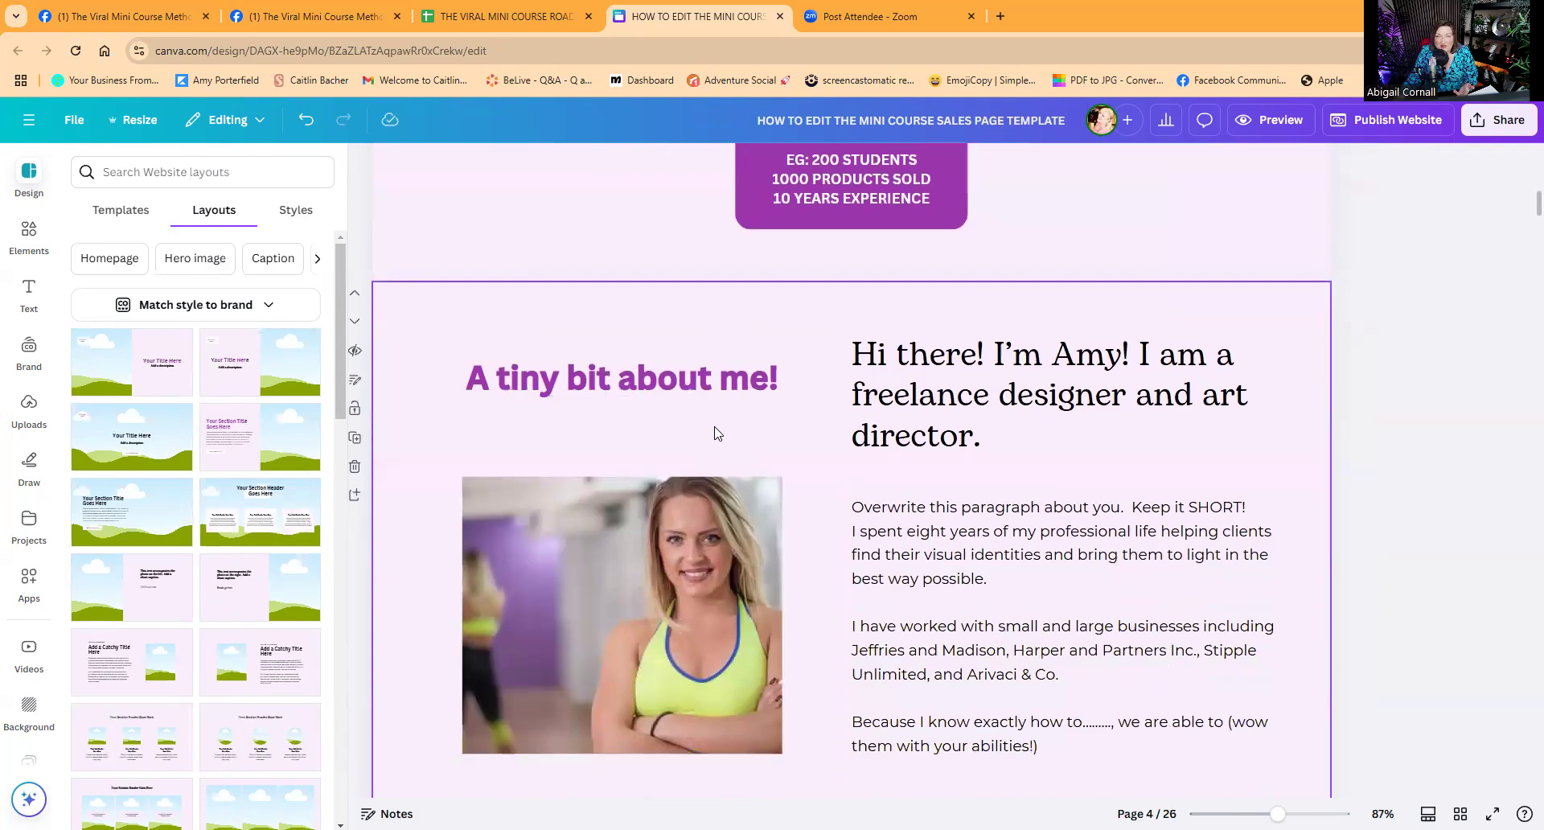
{"action": "scroll", "coordinate": [716, 450], "scroll_direction": "down", "scroll_amount": 12}
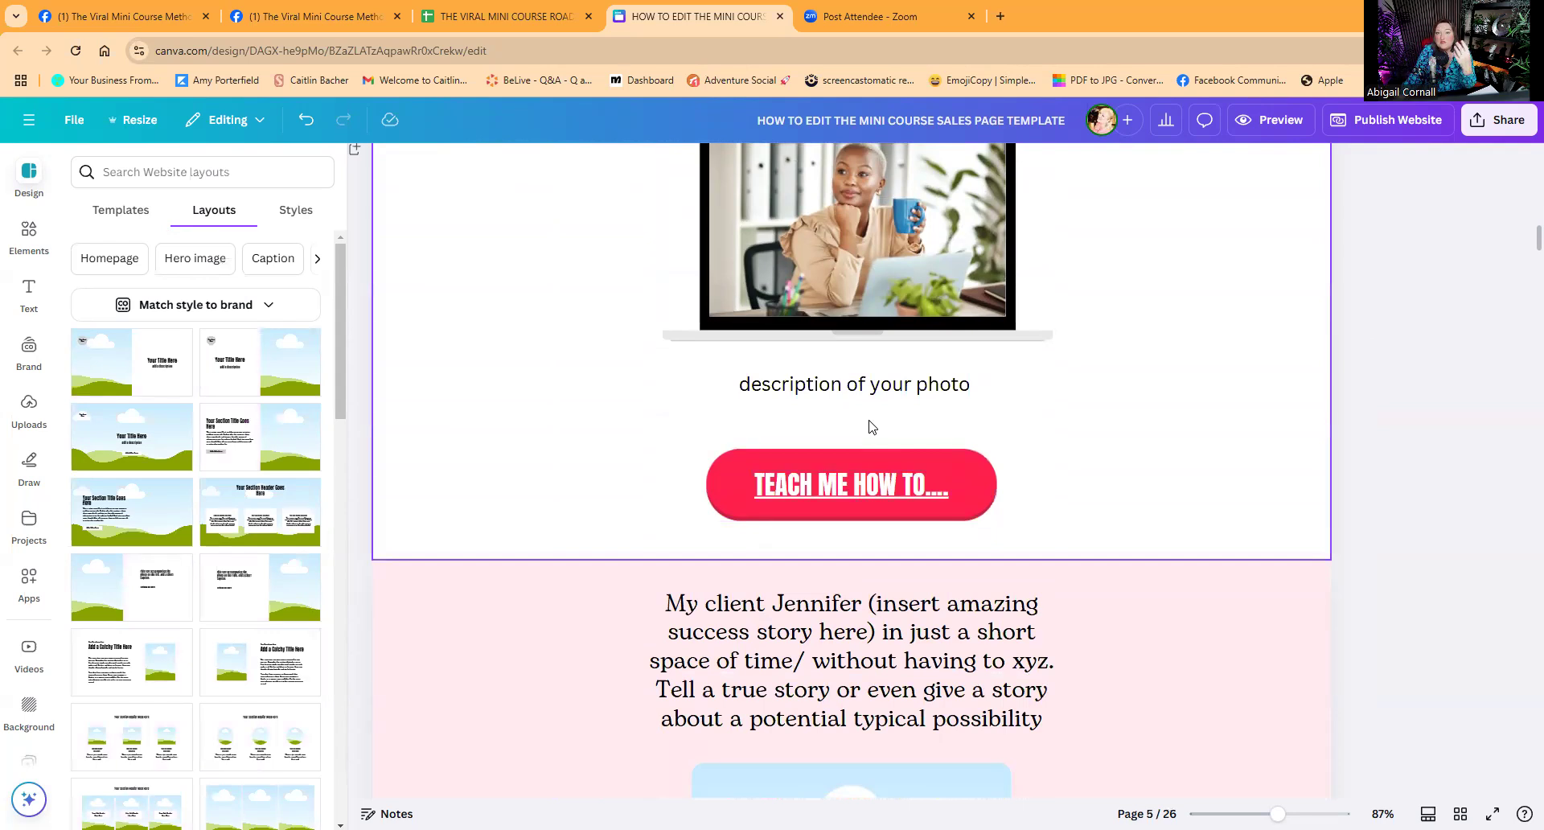
{"action": "scroll", "coordinate": [870, 425], "scroll_direction": "down", "scroll_amount": 4}
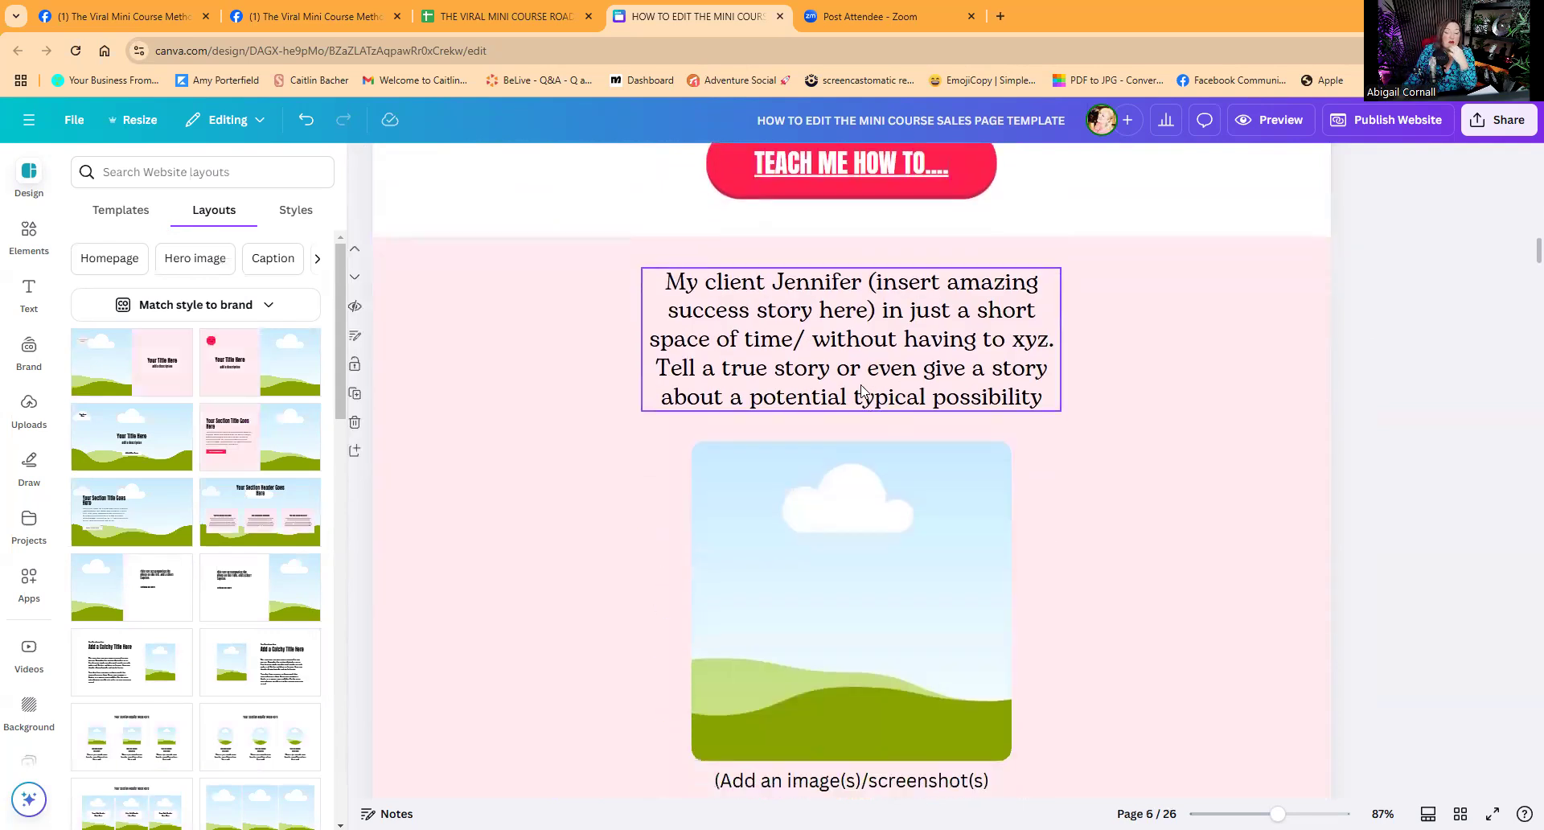
{"action": "scroll", "coordinate": [862, 384], "scroll_direction": "down", "scroll_amount": 12}
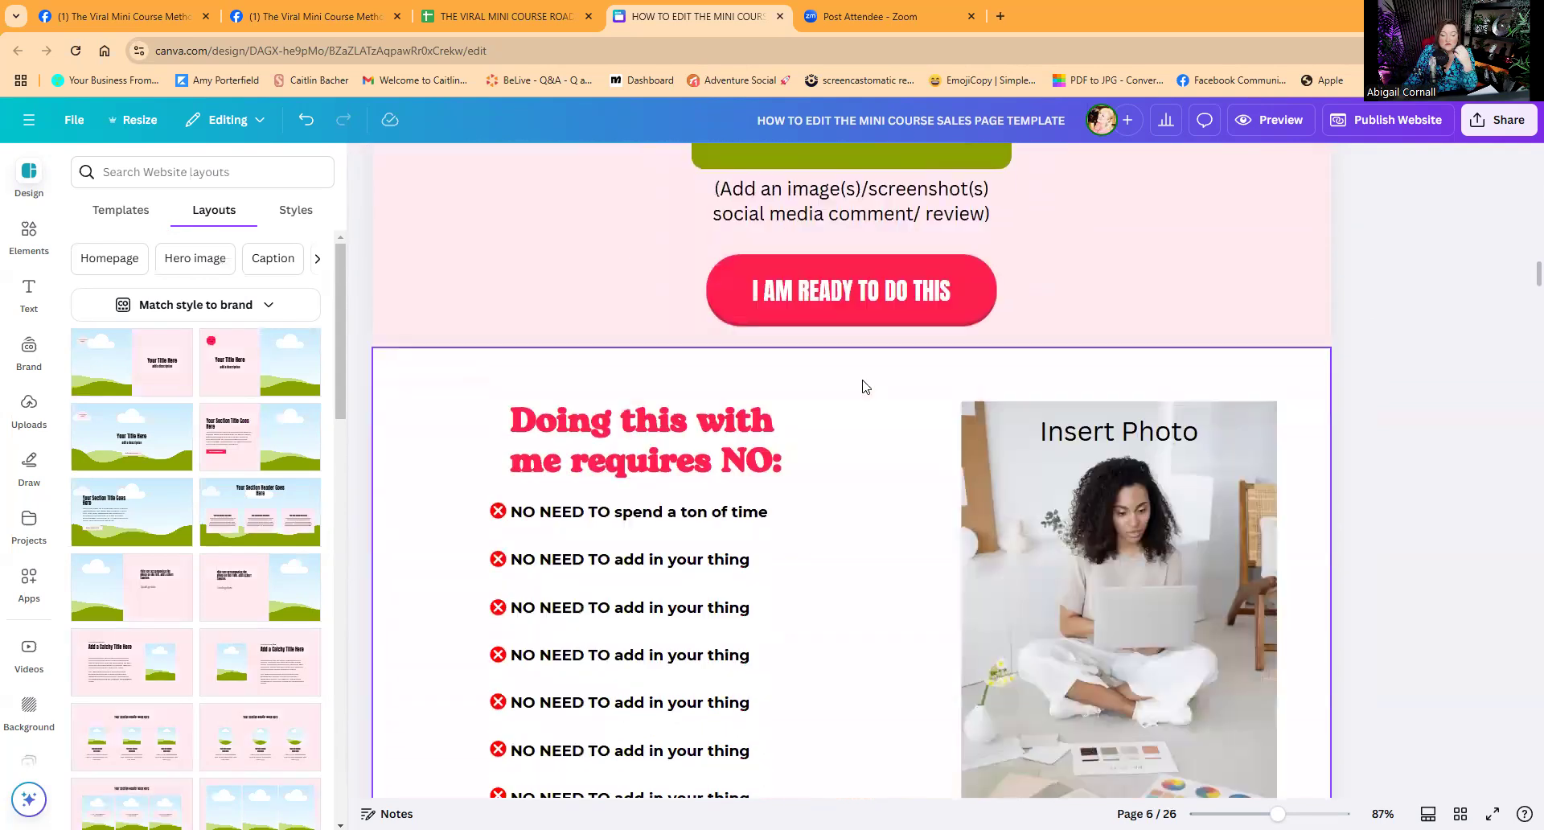
{"action": "scroll", "coordinate": [864, 382], "scroll_direction": "up", "scroll_amount": 3}
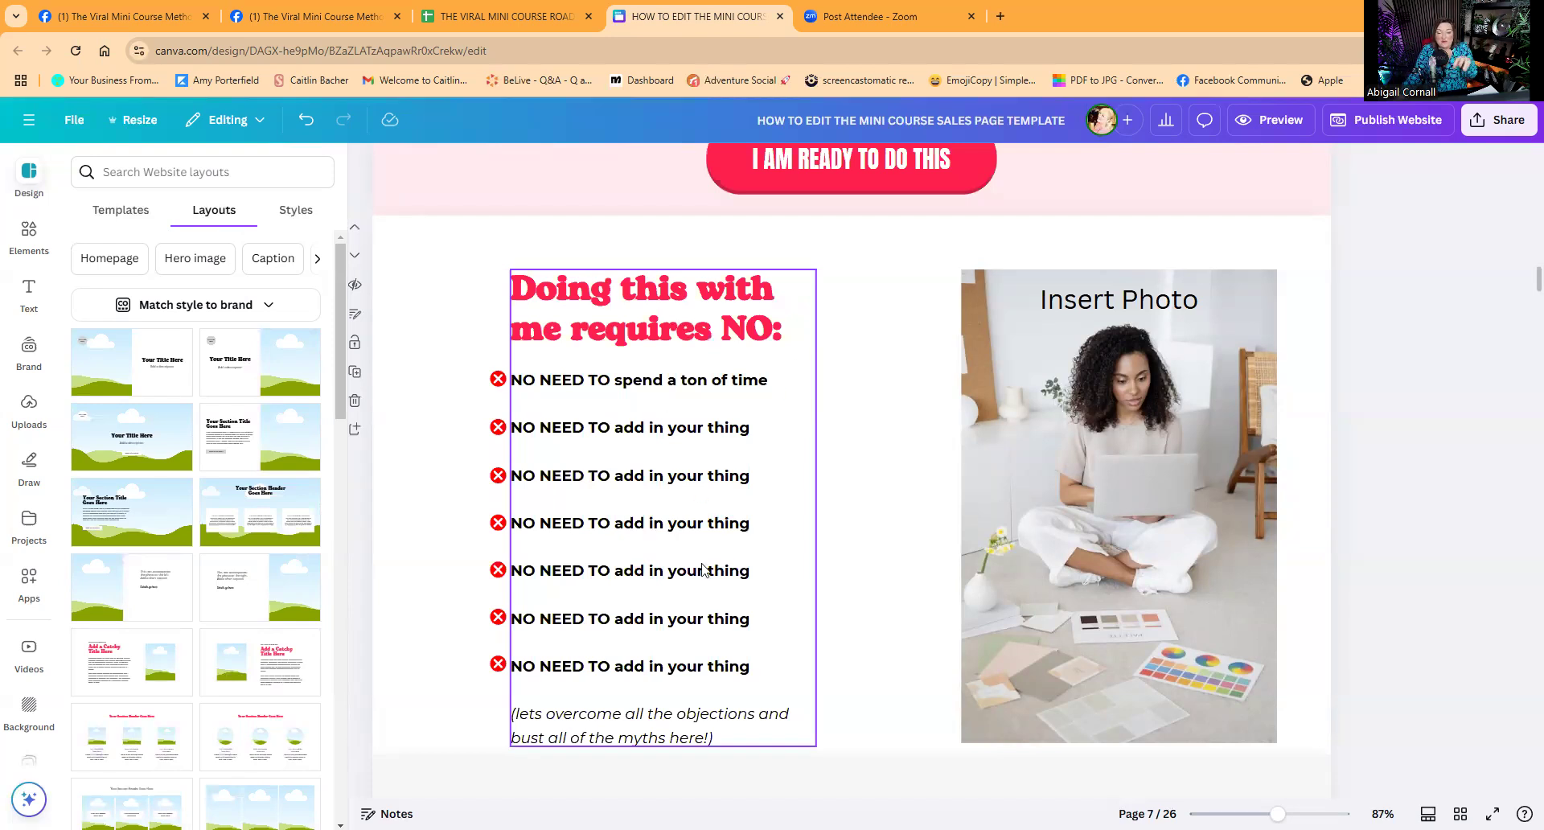
{"action": "scroll", "coordinate": [686, 621], "scroll_direction": "down", "scroll_amount": 3}
{"action": "scroll", "coordinate": [690, 577], "scroll_direction": "up", "scroll_amount": 3}
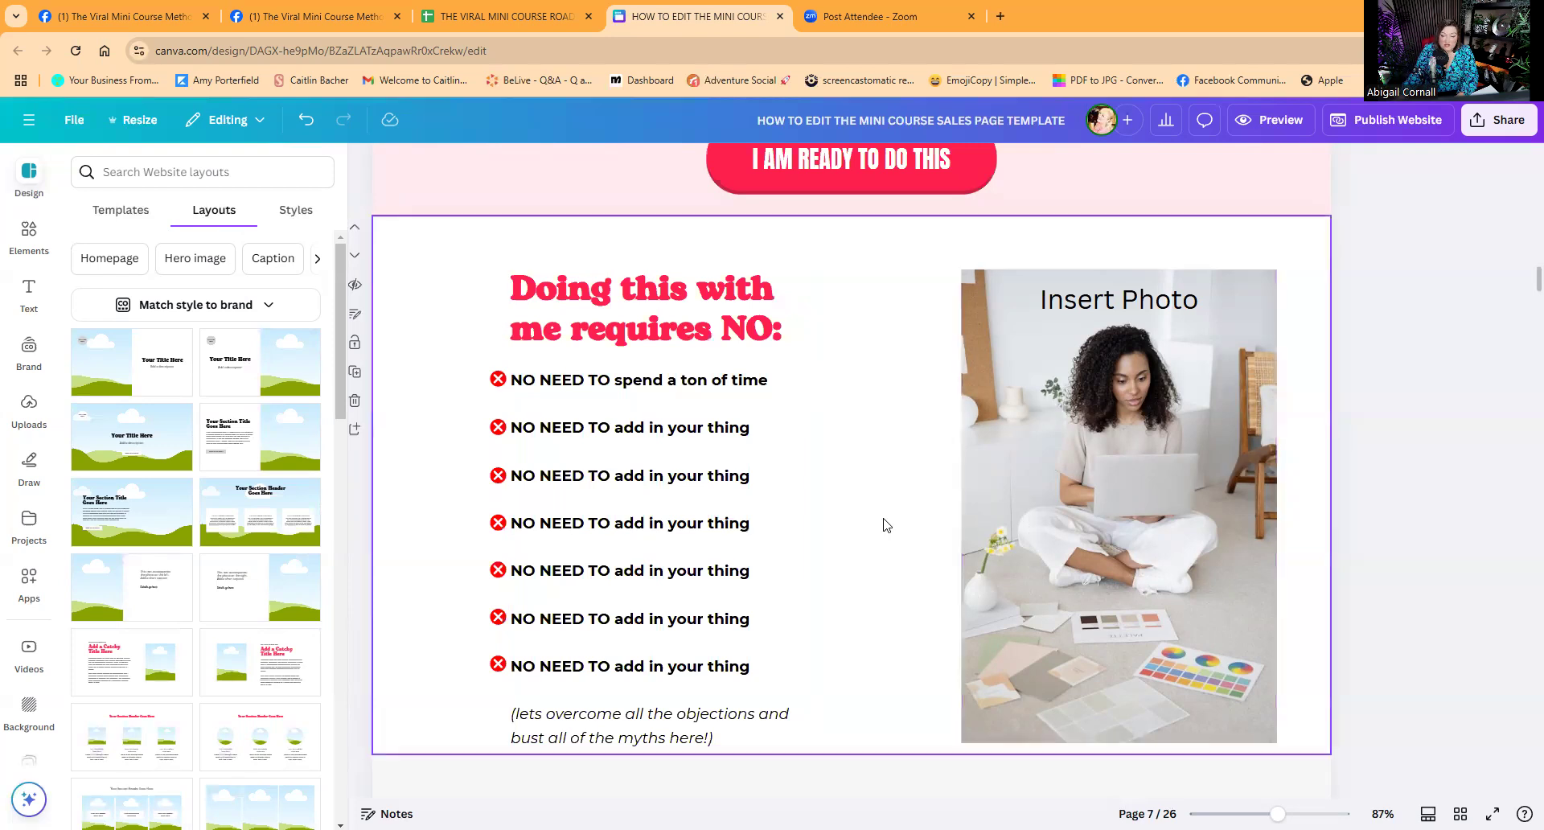
{"action": "scroll", "coordinate": [882, 523], "scroll_direction": "down", "scroll_amount": 9}
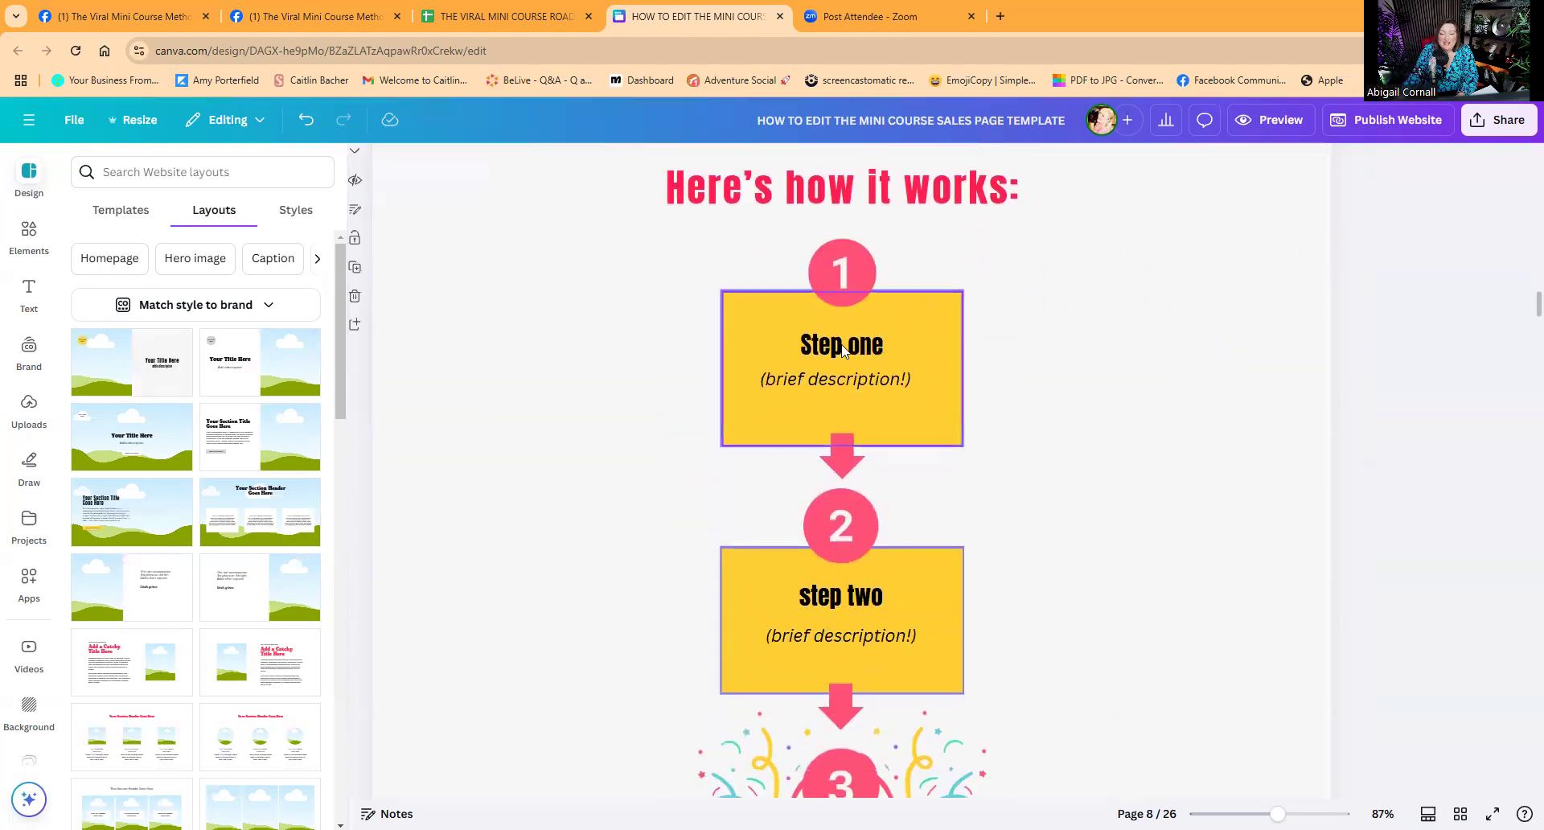
{"action": "double_click", "coordinate": [841, 344]}
{"action": "left_click", "coordinate": [831, 380]}
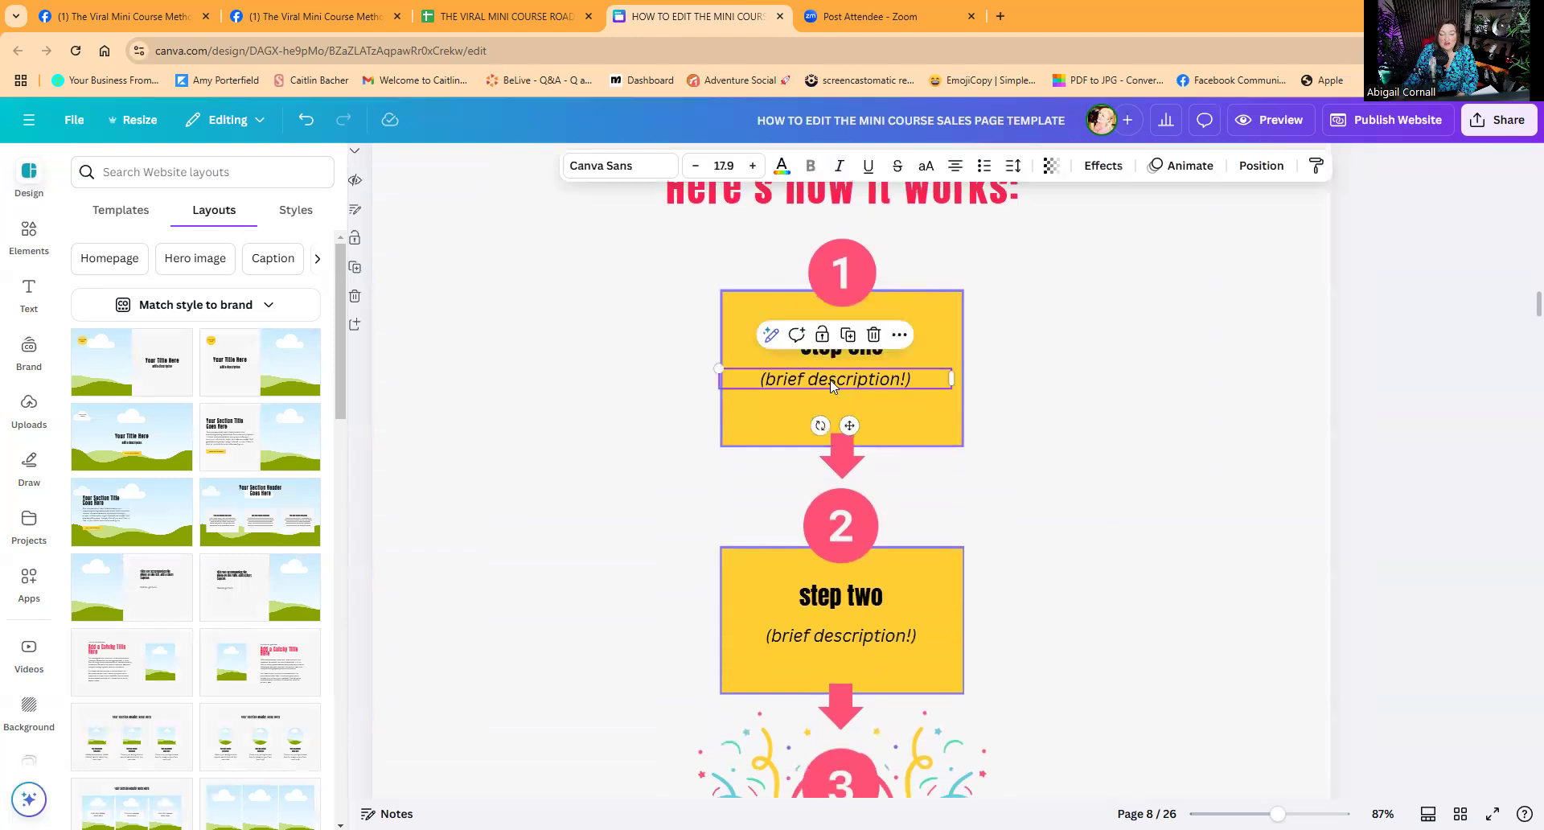
{"action": "left_click_drag", "start_coordinate": [924, 379], "coordinate": [751, 380]}
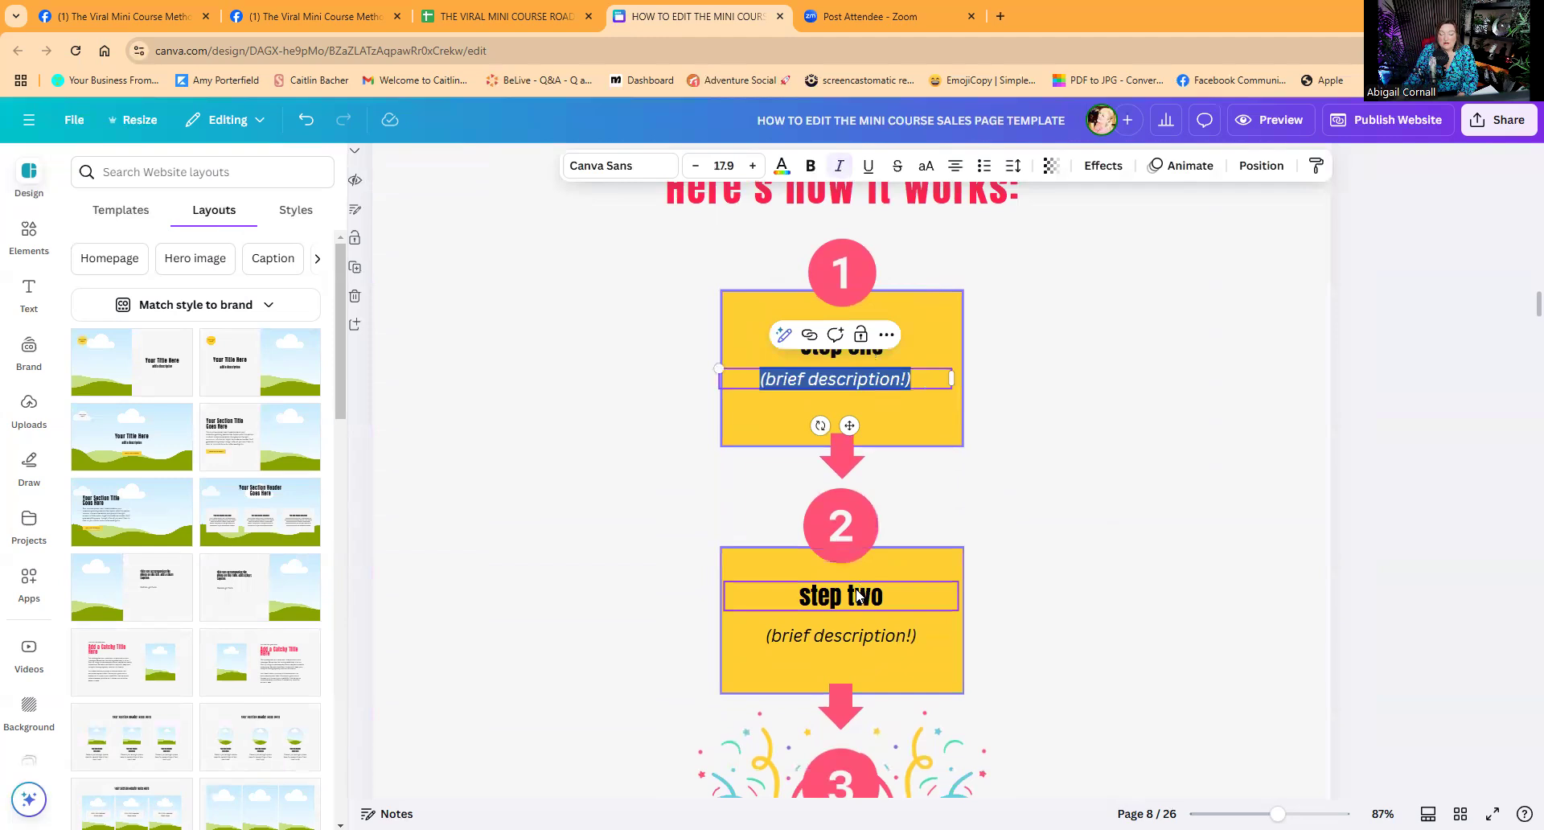
{"action": "left_click", "coordinate": [900, 634]}
{"action": "left_click", "coordinate": [902, 634]}
{"action": "double_click", "coordinate": [906, 632]}
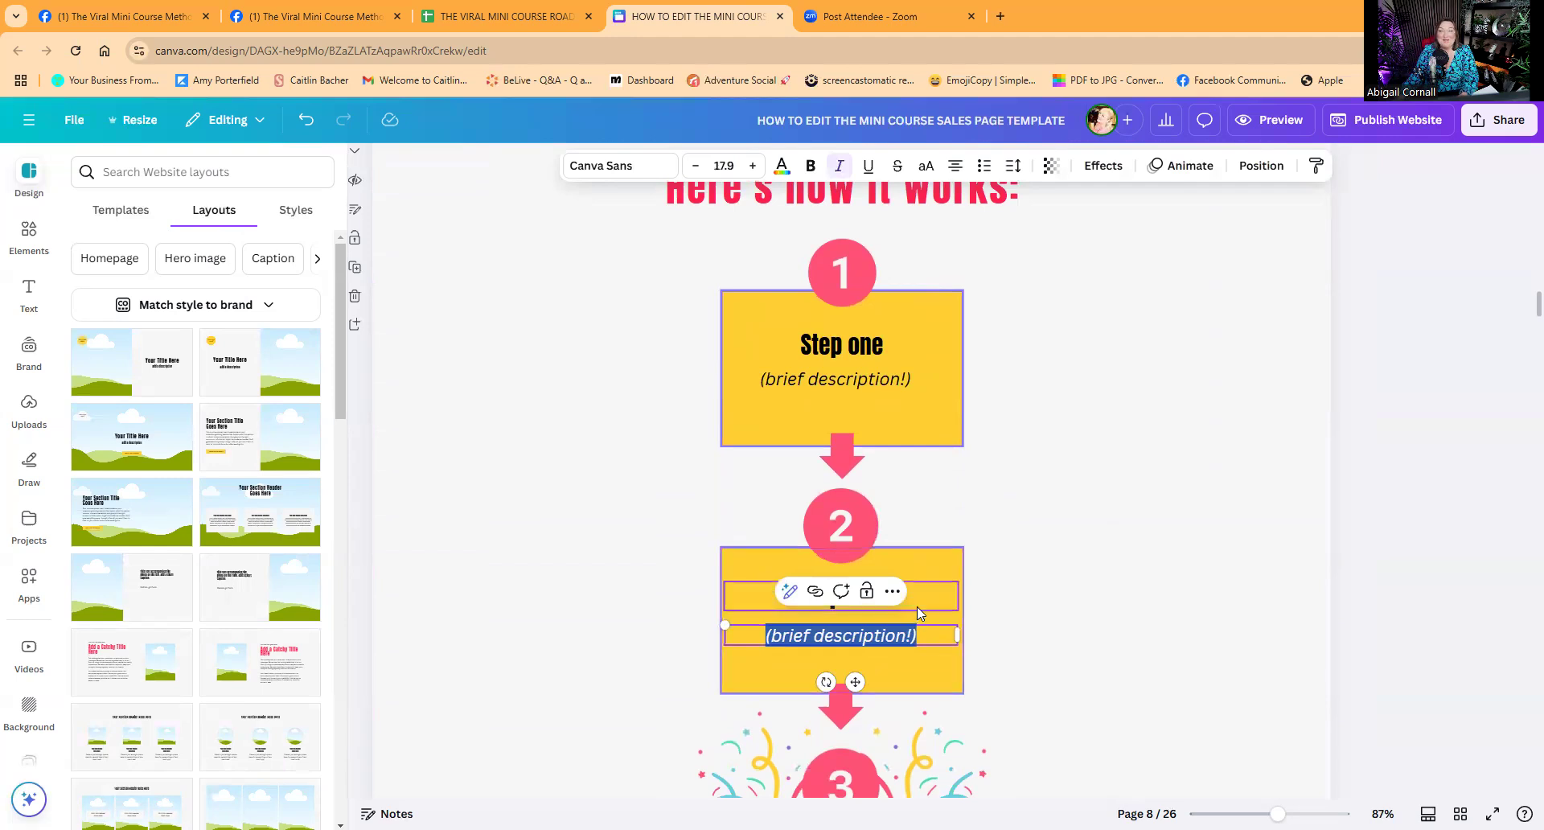
{"action": "scroll", "coordinate": [918, 599], "scroll_direction": "down", "scroll_amount": 4}
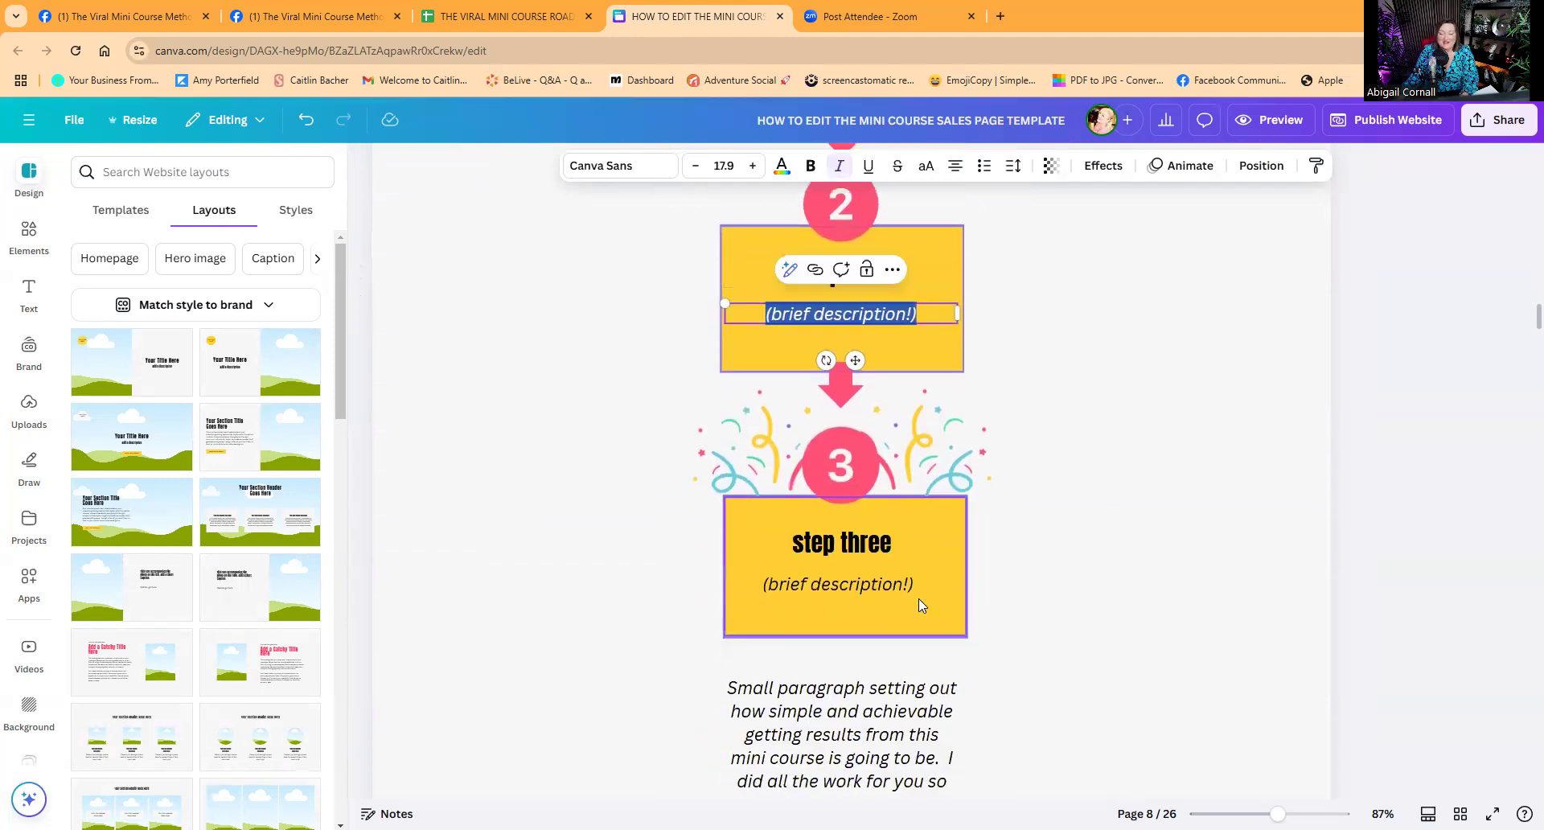
{"action": "left_click", "coordinate": [875, 584]}
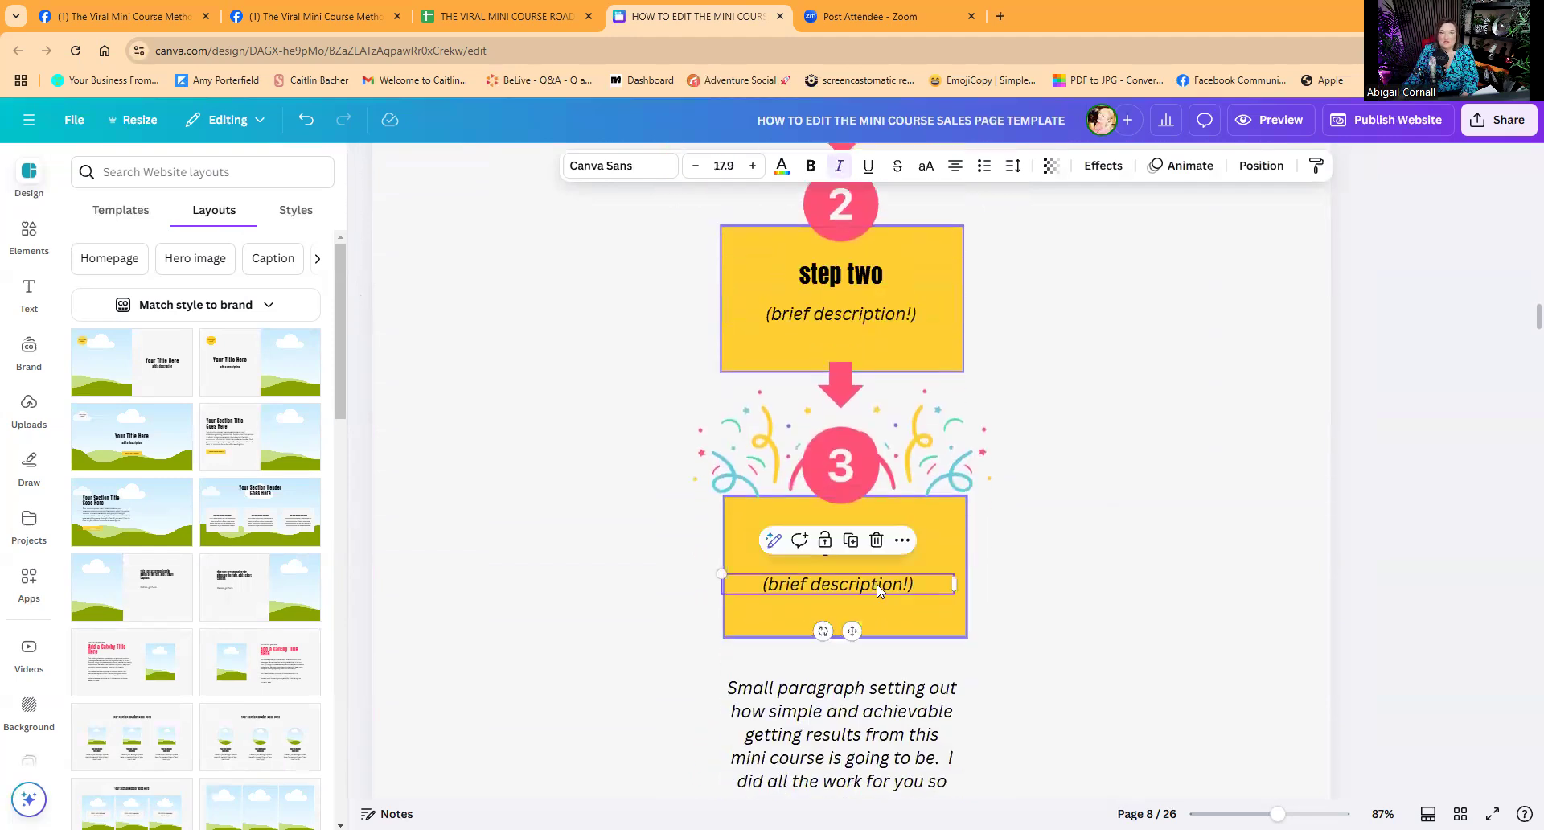
{"action": "scroll", "coordinate": [876, 584], "scroll_direction": "down", "scroll_amount": 4}
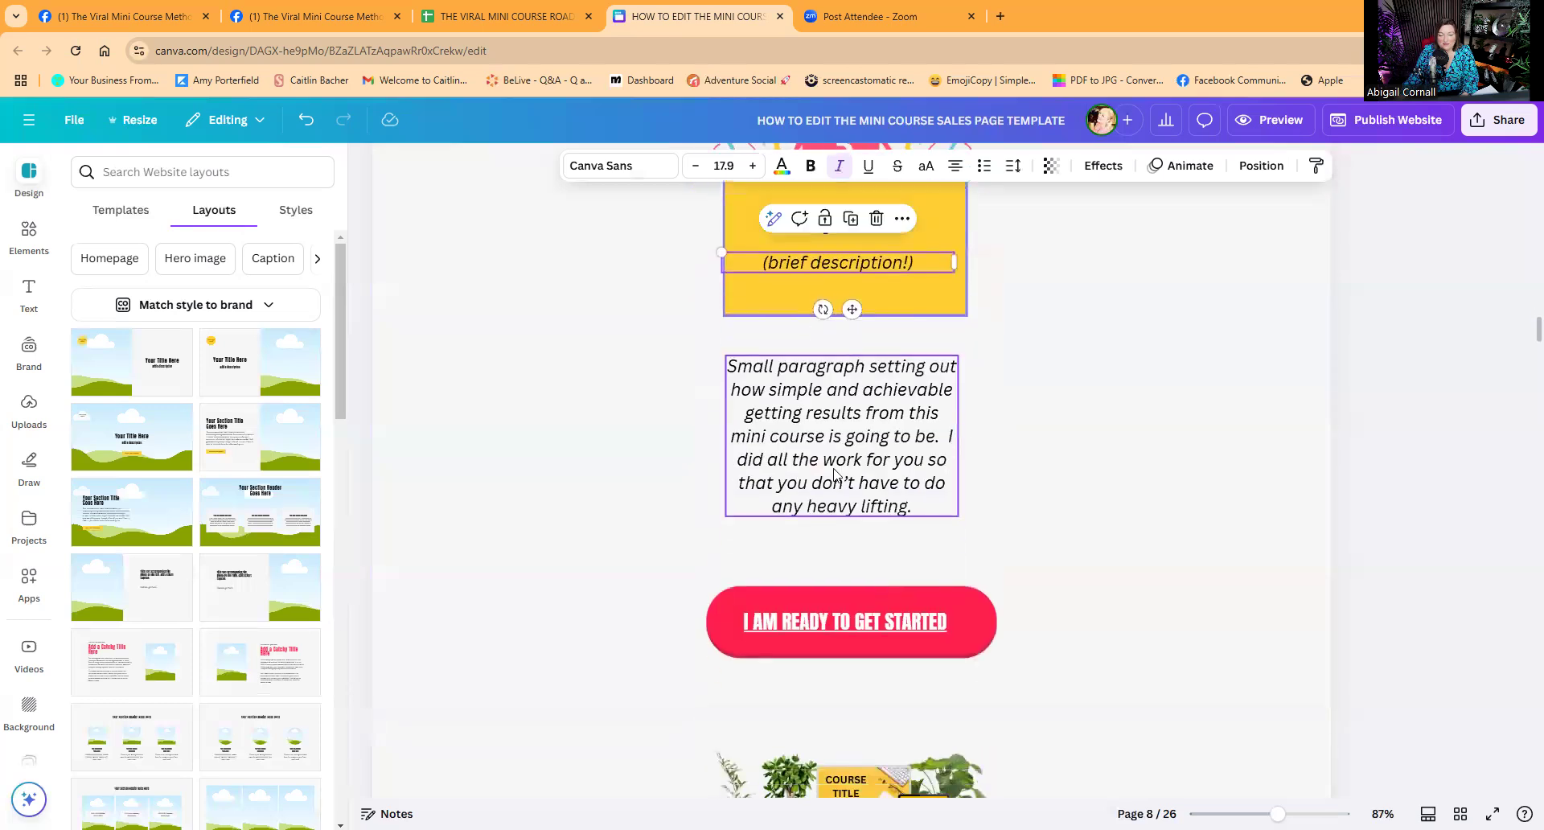
{"action": "scroll", "coordinate": [899, 417], "scroll_direction": "down", "scroll_amount": 4}
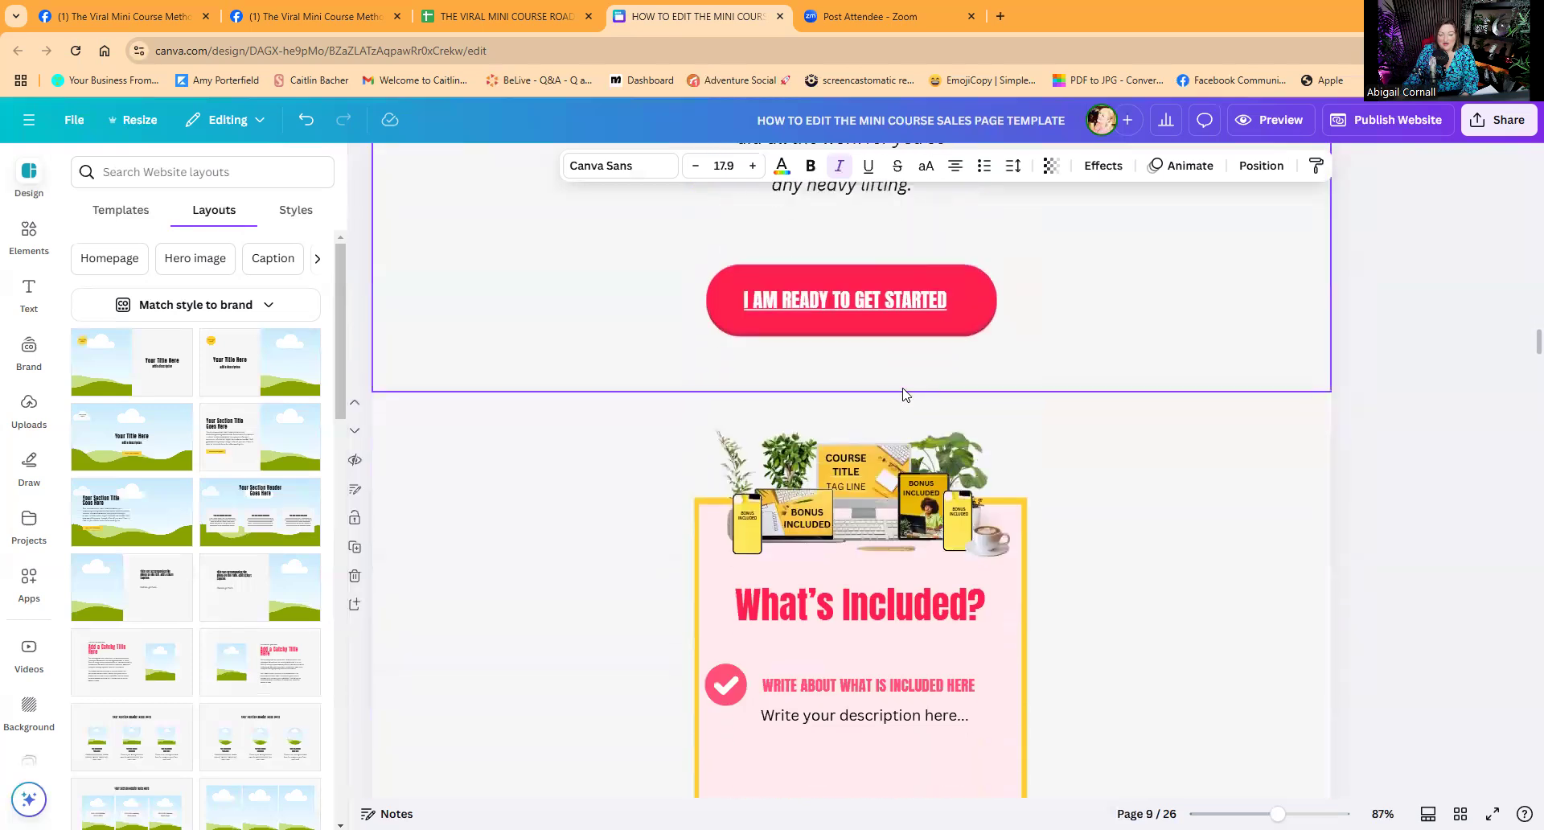
Delete the right-side phone, BONUS INCLUDED text, plant, coffee cup and tablet mockups.
{"action": "left_click", "coordinate": [956, 472]}
{"action": "left_click", "coordinate": [953, 521]}
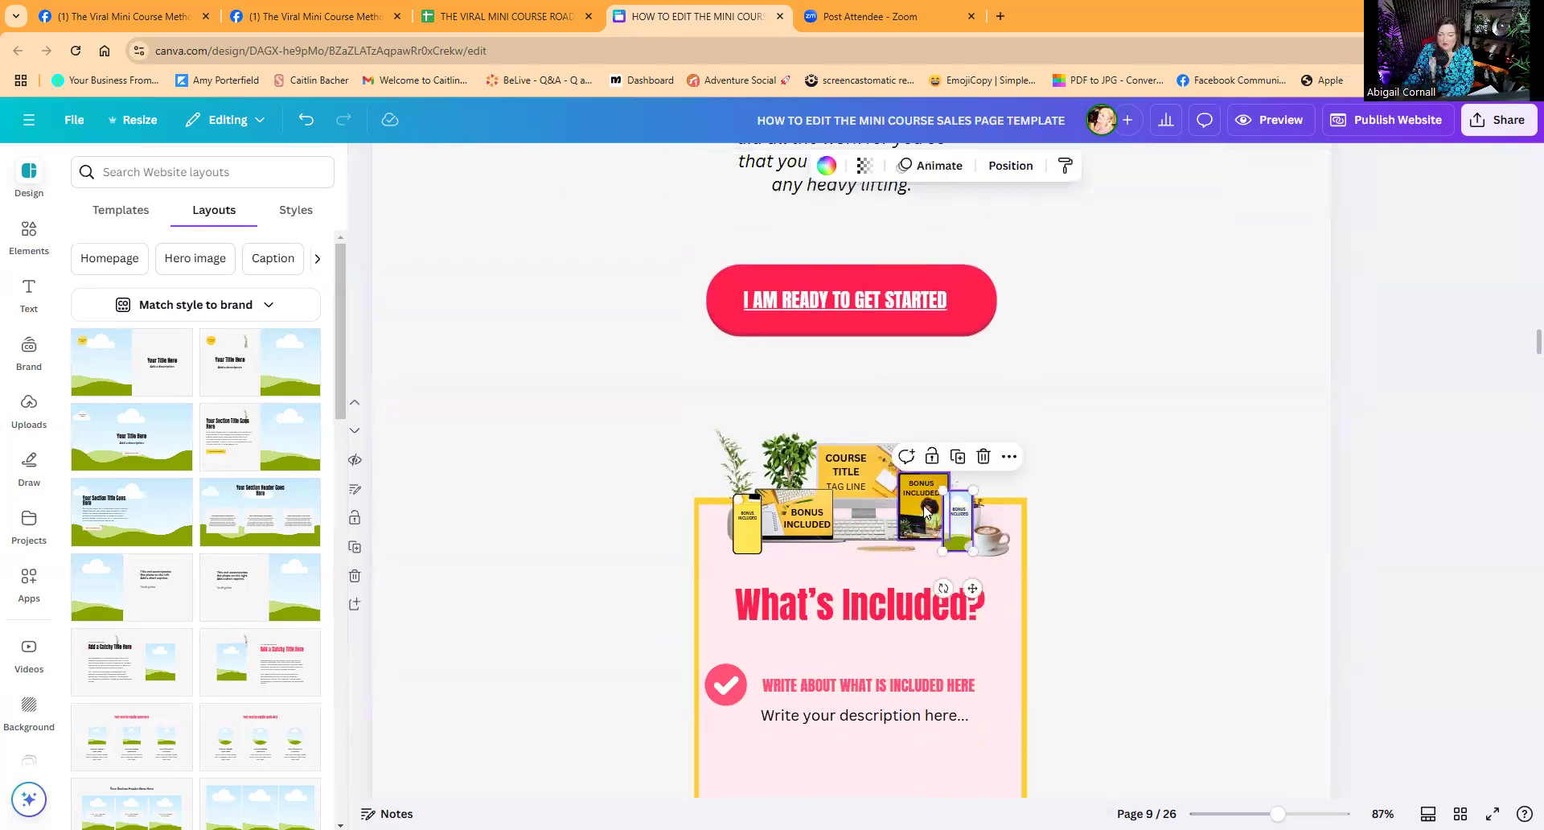
{"action": "left_click", "coordinate": [954, 524]}
{"action": "key", "text": "Delete"}
{"action": "left_click", "coordinate": [958, 513]}
{"action": "key", "text": "Delete"}
{"action": "left_click", "coordinate": [968, 518]}
{"action": "key", "text": "Delete"}
{"action": "left_click", "coordinate": [988, 539]}
{"action": "key", "text": "Delete"}
{"action": "left_click", "coordinate": [911, 511]}
{"action": "key", "text": "Delete"}
{"action": "left_click", "coordinate": [933, 481]}
{"action": "key", "text": "Delete"}
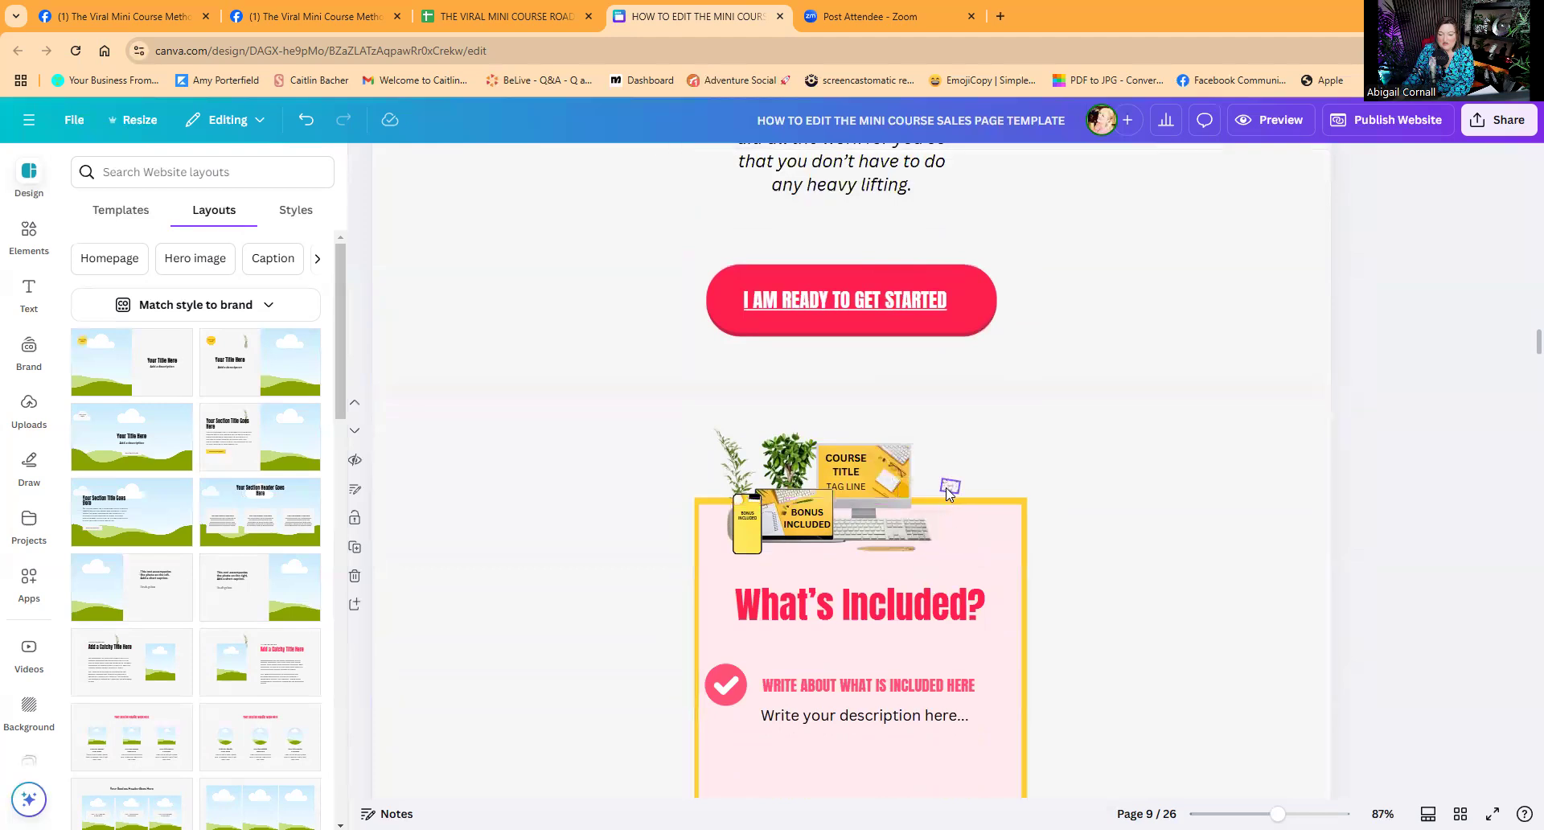
Delete the COURSE TITLE card, monitor, laptop, bonus phone, plants, gold pen and leftover bits.
{"action": "left_click", "coordinate": [884, 474]}
{"action": "key", "text": "Delete"}
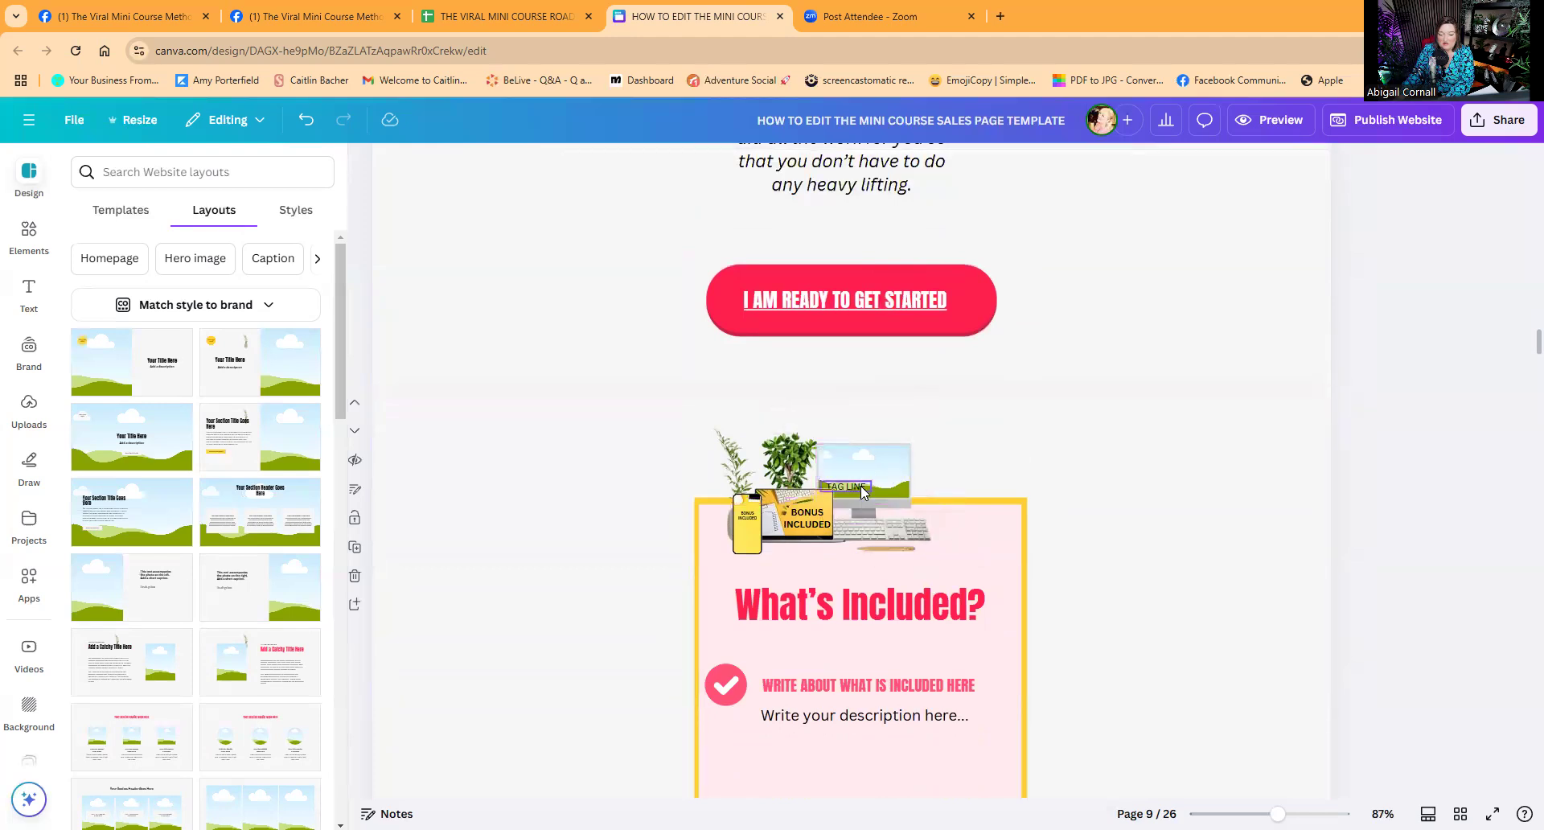
{"action": "left_click", "coordinate": [866, 486]}
{"action": "key", "text": "Delete"}
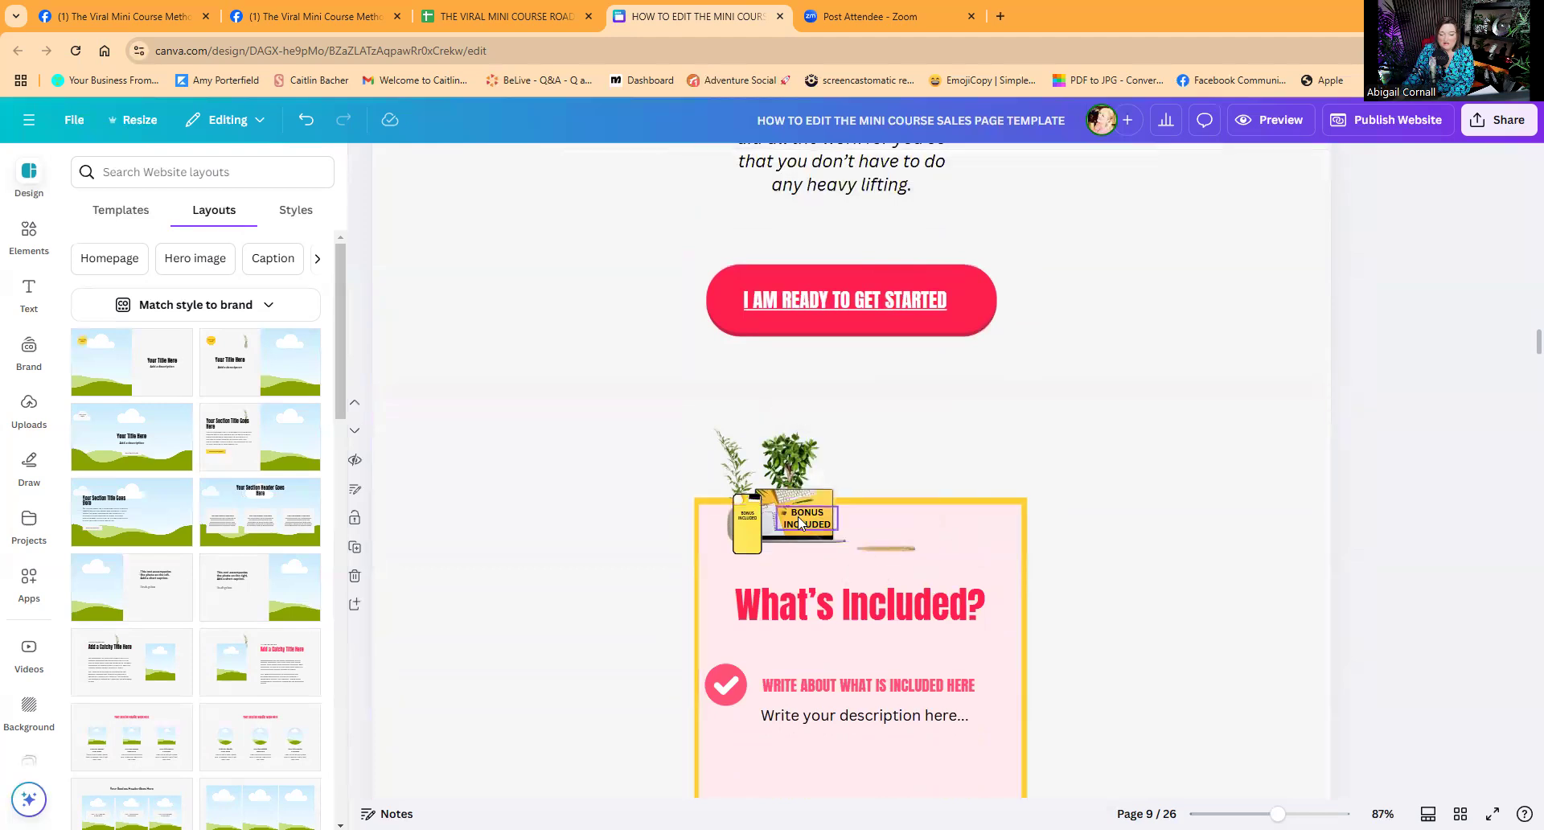
{"action": "left_click", "coordinate": [801, 505]}
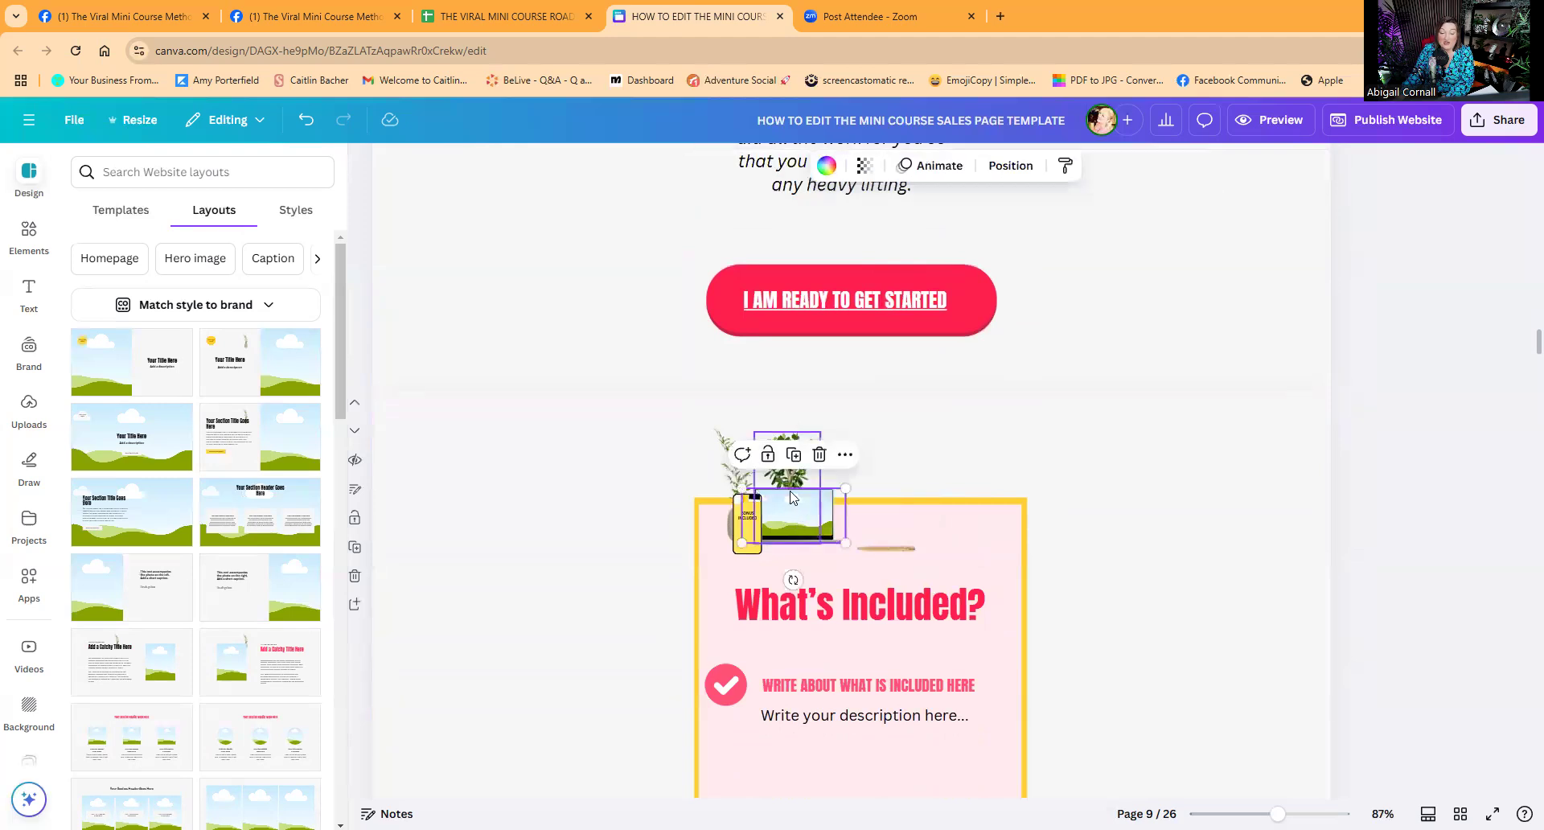
{"action": "key", "text": "Delete"}
{"action": "left_click", "coordinate": [742, 535]}
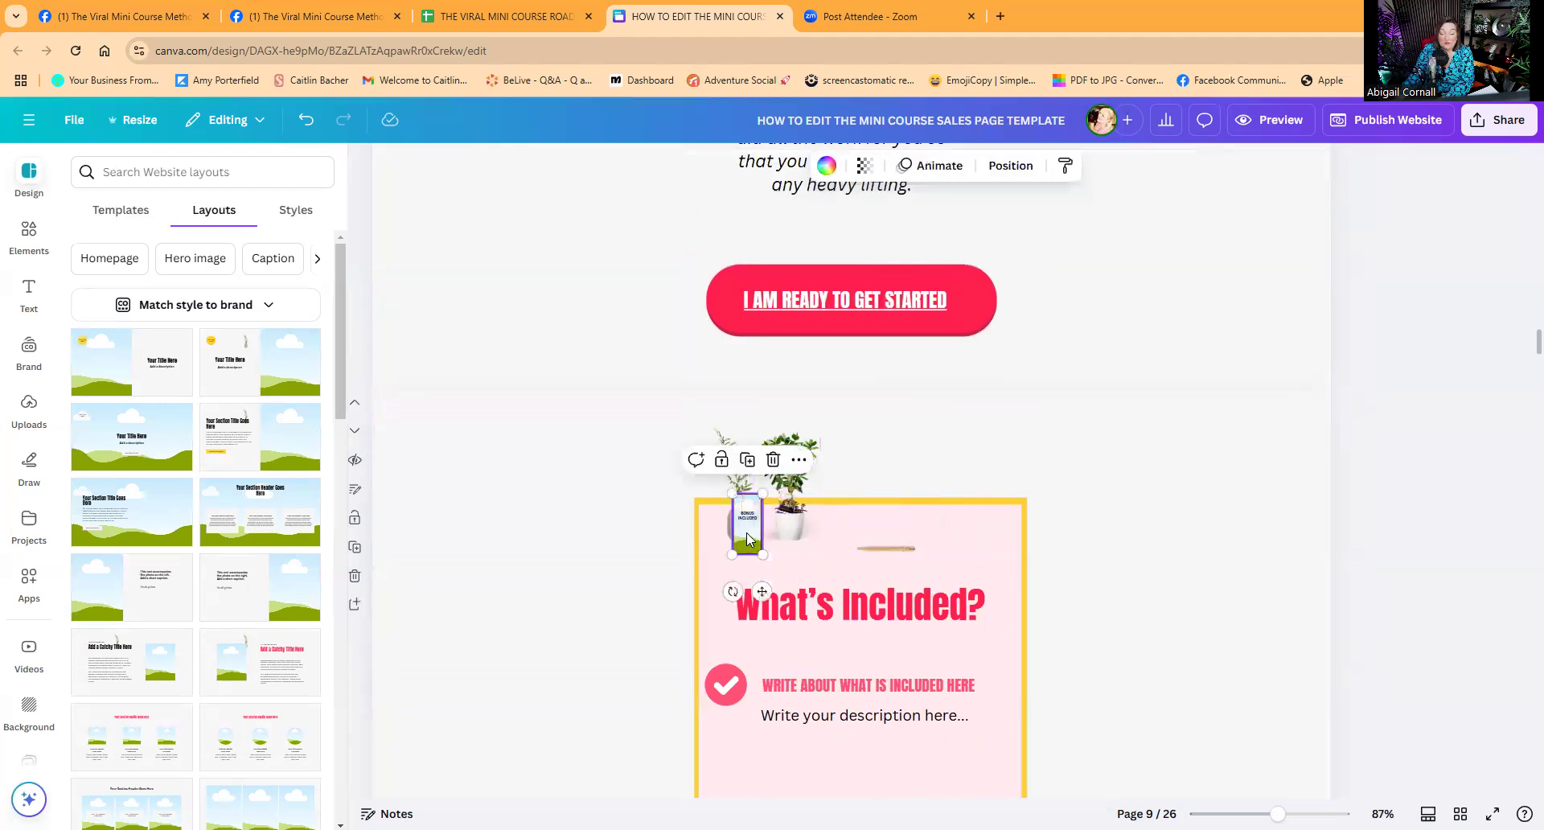
{"action": "key", "text": "Delete"}
{"action": "left_click", "coordinate": [746, 521]}
{"action": "key", "text": "Delete"}
{"action": "left_click", "coordinate": [793, 524]}
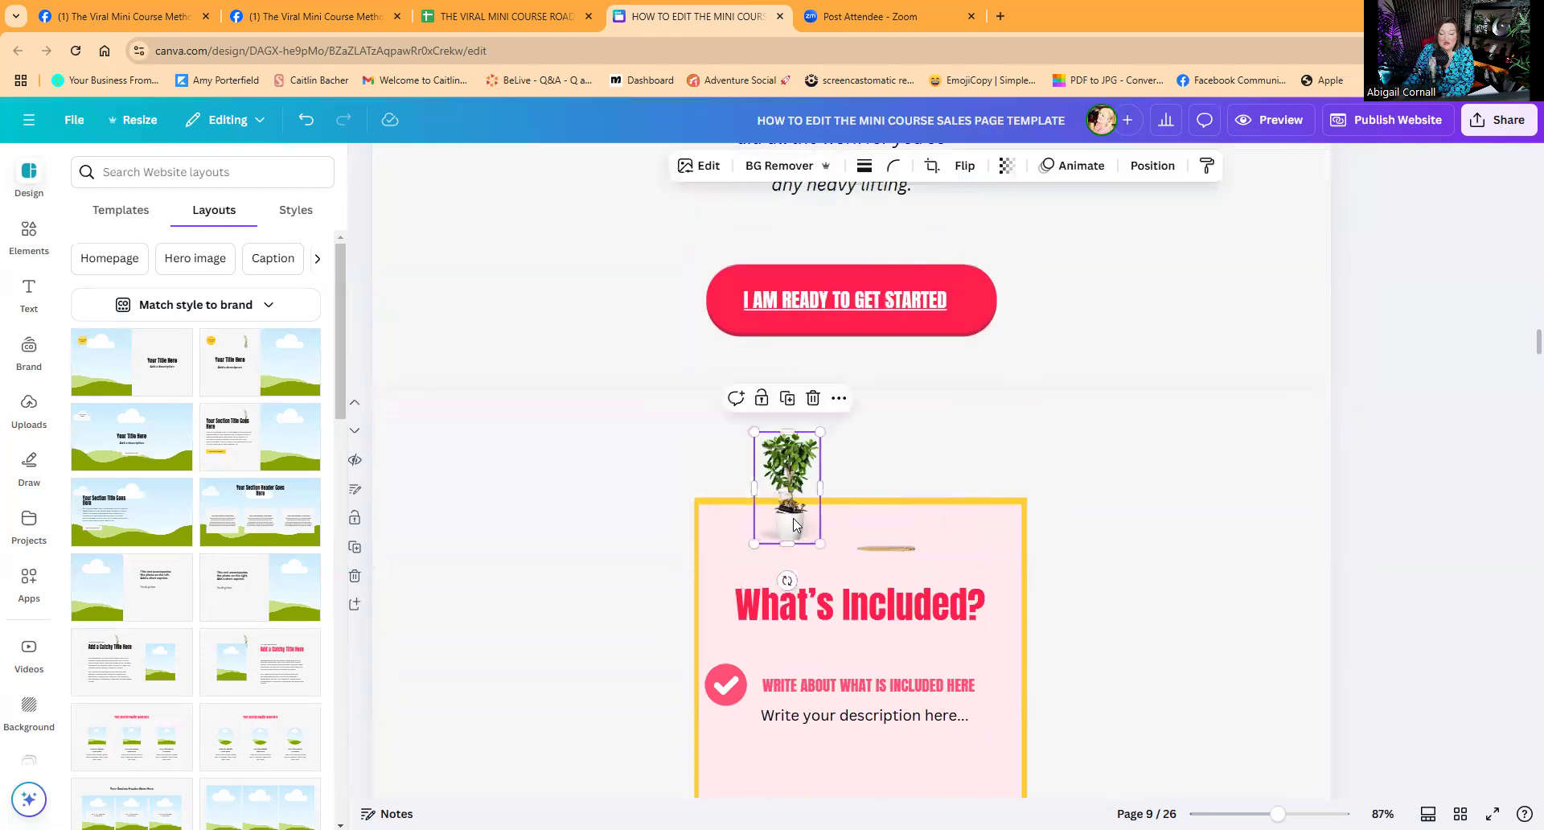
{"action": "key", "text": "Delete"}
{"action": "left_click", "coordinate": [884, 547]}
{"action": "key", "text": "Delete"}
{"action": "left_click", "coordinate": [786, 510]}
{"action": "key", "text": "Delete"}
{"action": "left_click", "coordinate": [785, 505]}
{"action": "key", "text": "Delete"}
{"action": "scroll", "coordinate": [792, 515], "scroll_direction": "up", "scroll_amount": 10}
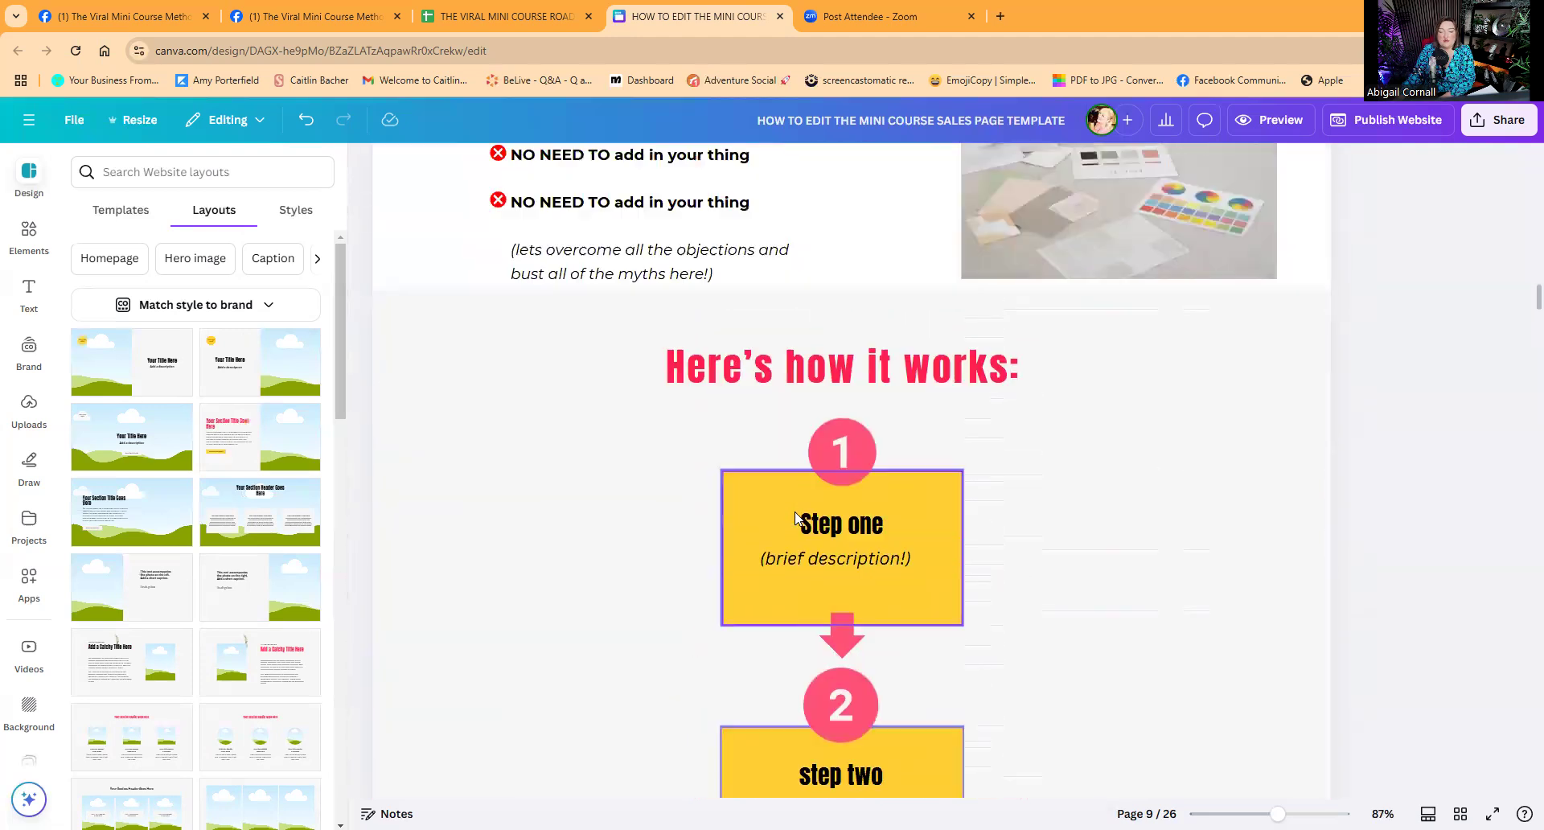
Return to the hero page and marquee-select all the Home Workout Domination device mockups.
{"action": "scroll", "coordinate": [795, 517], "scroll_direction": "up", "scroll_amount": 20}
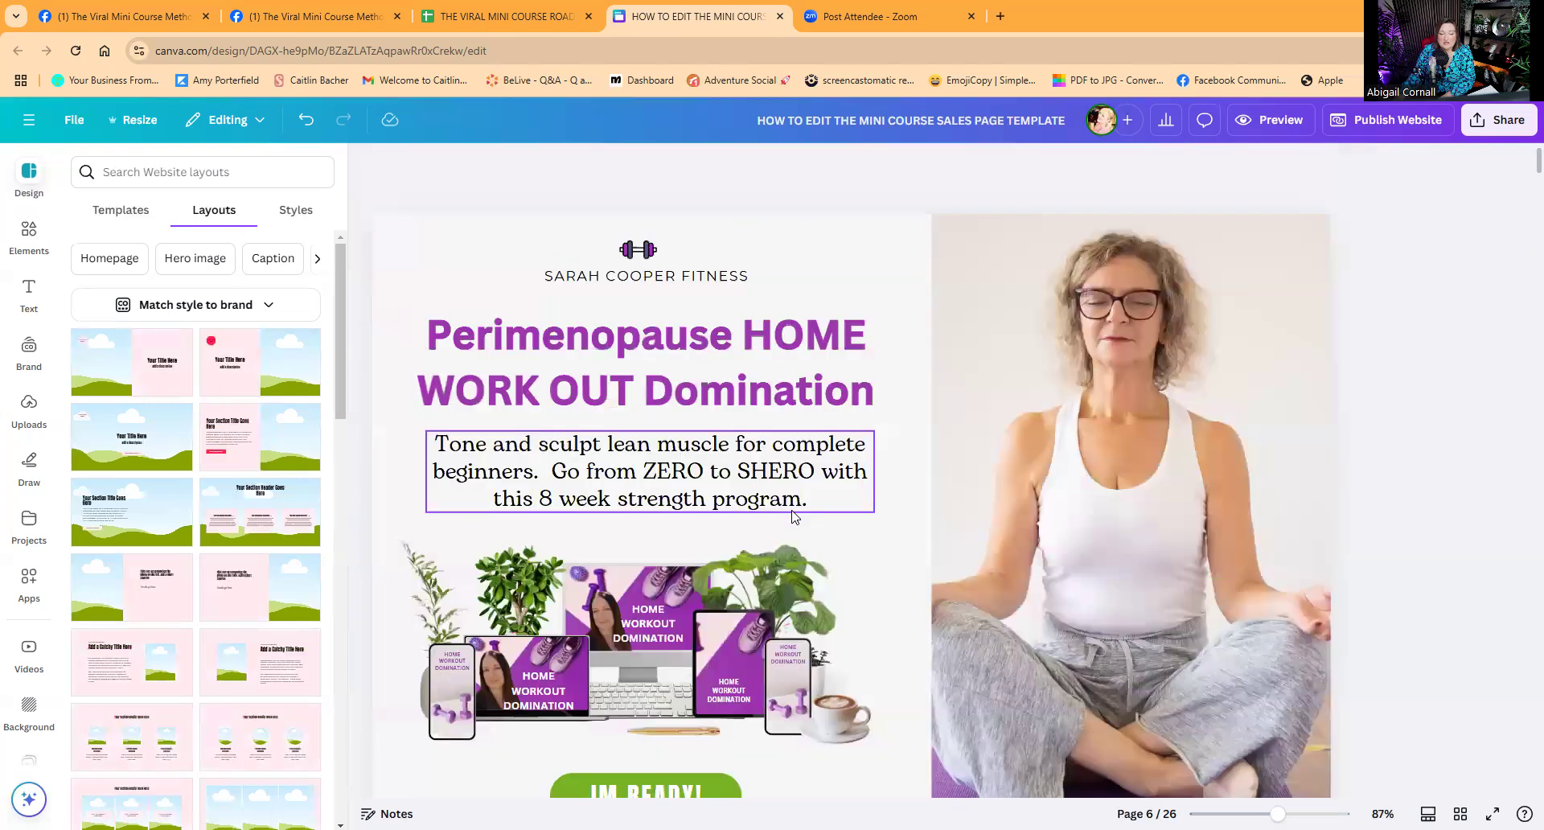
{"action": "scroll", "coordinate": [772, 511], "scroll_direction": "up", "scroll_amount": 10}
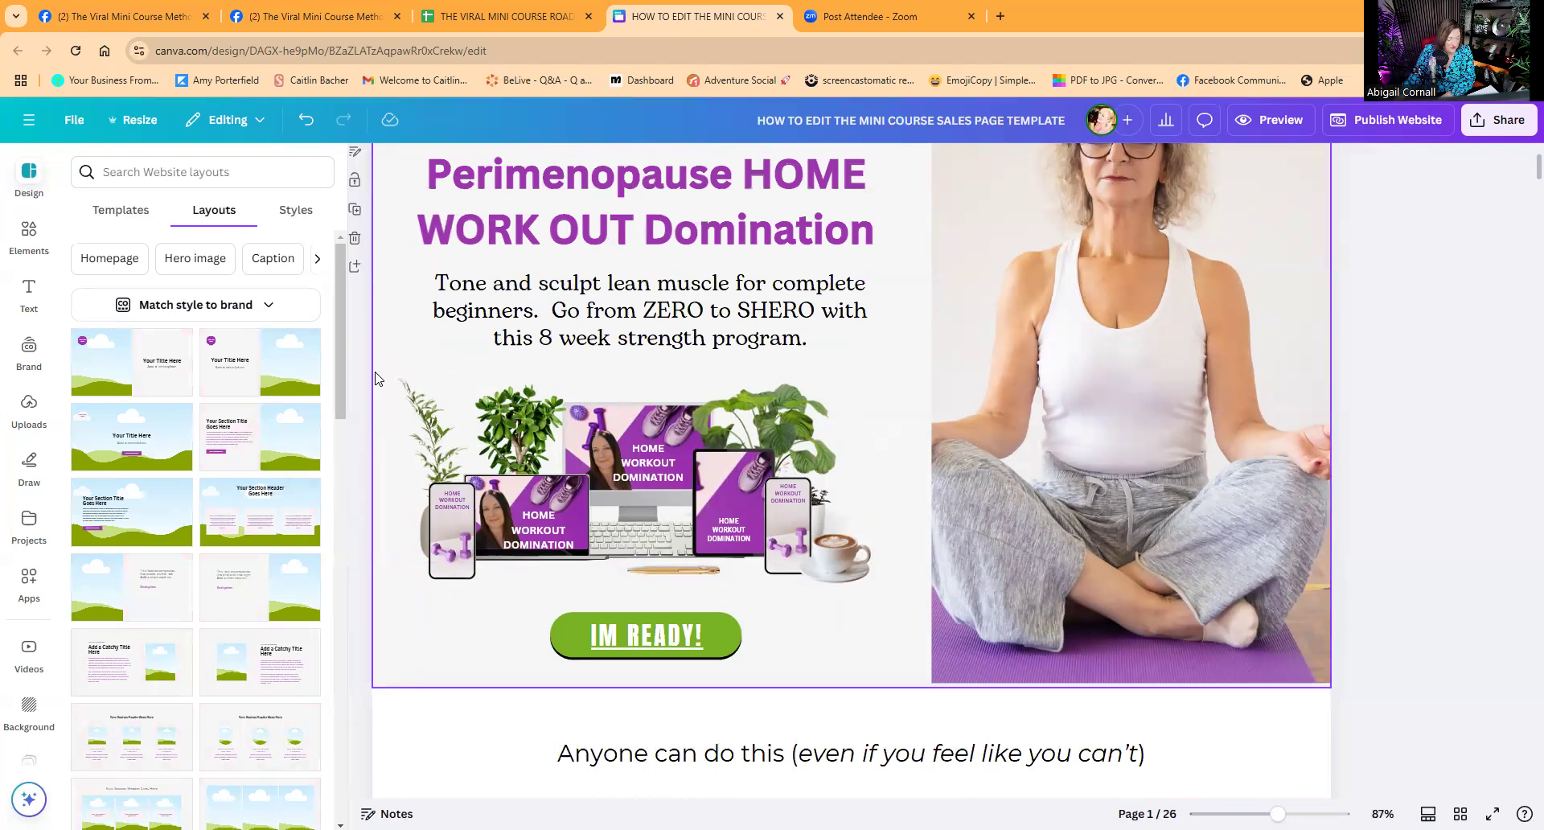
{"action": "left_click_drag", "start_coordinate": [376, 372], "coordinate": [900, 604]}
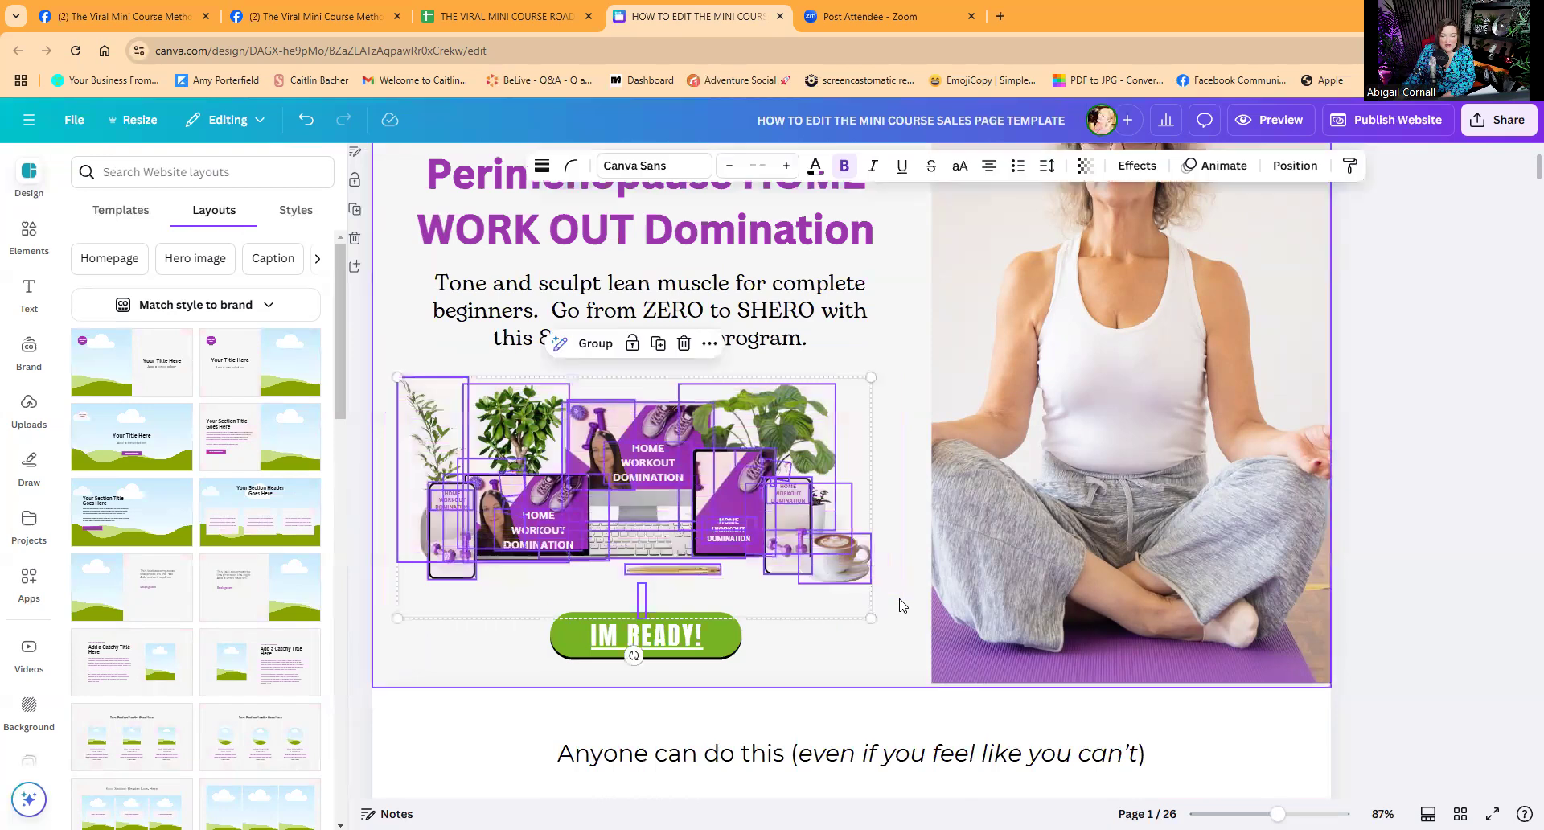
Copy the mockup collage onto page 9, shrunk and centred above the What's Included box.
{"action": "right_click", "coordinate": [693, 486]}
{"action": "left_click", "coordinate": [736, 385]}
{"action": "scroll", "coordinate": [896, 524], "scroll_direction": "down", "scroll_amount": 15}
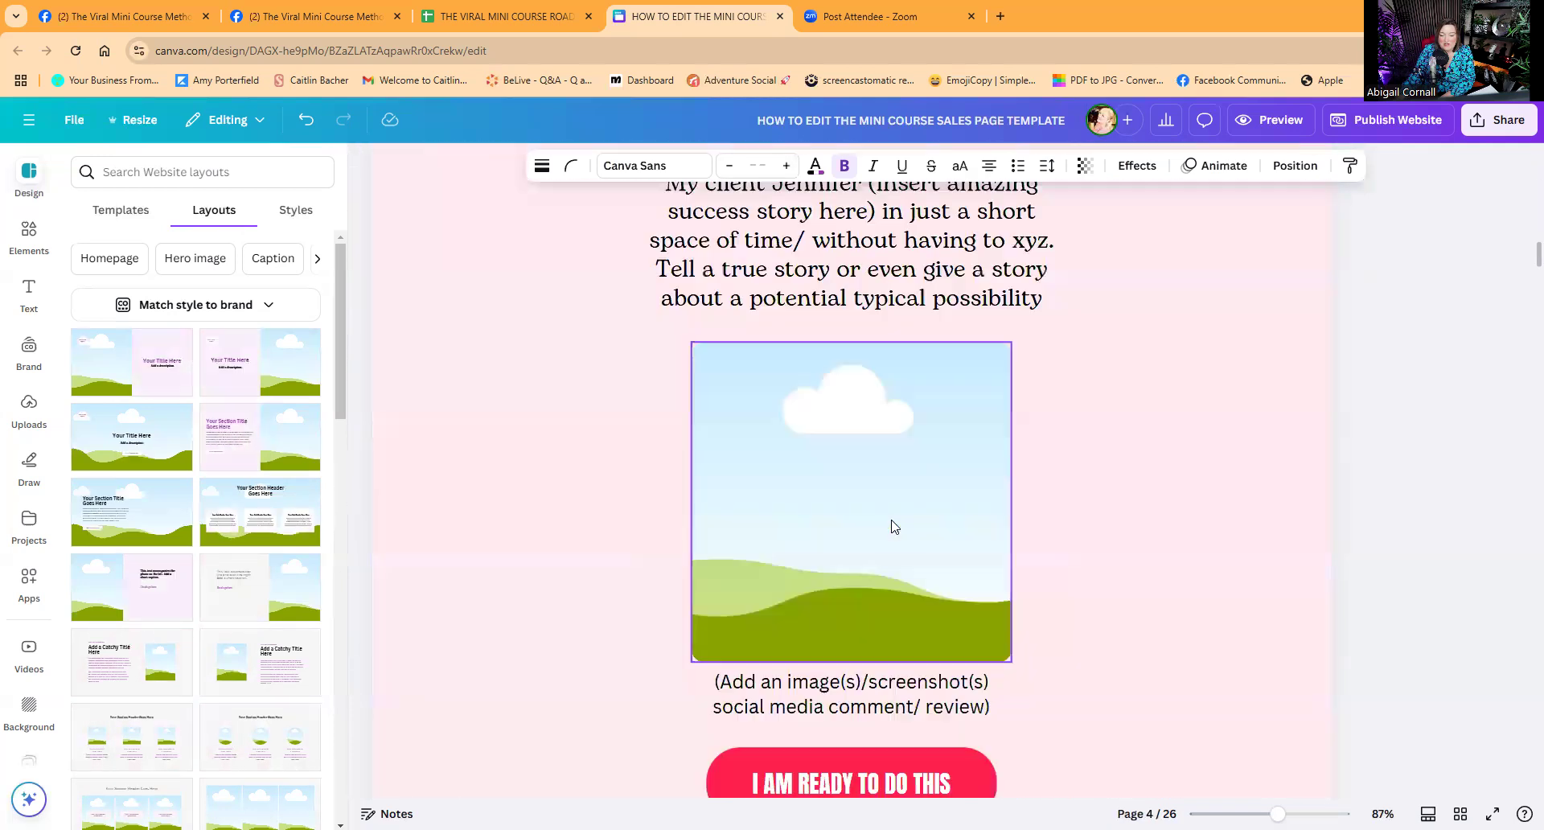
{"action": "scroll", "coordinate": [894, 526], "scroll_direction": "down", "scroll_amount": 20}
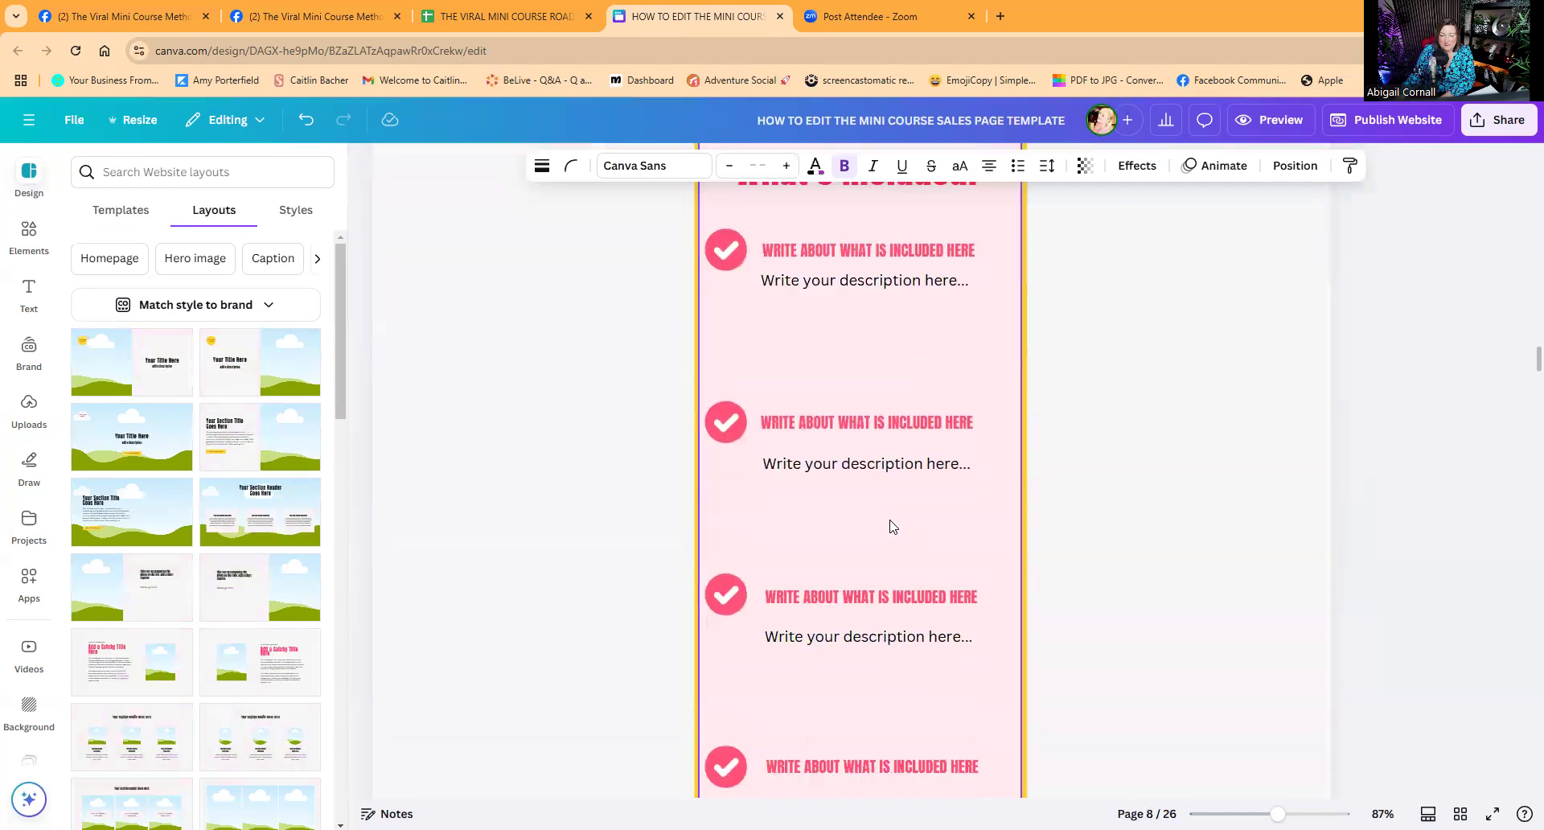
{"action": "scroll", "coordinate": [890, 527], "scroll_direction": "up", "scroll_amount": 4}
{"action": "left_click", "coordinate": [741, 438]}
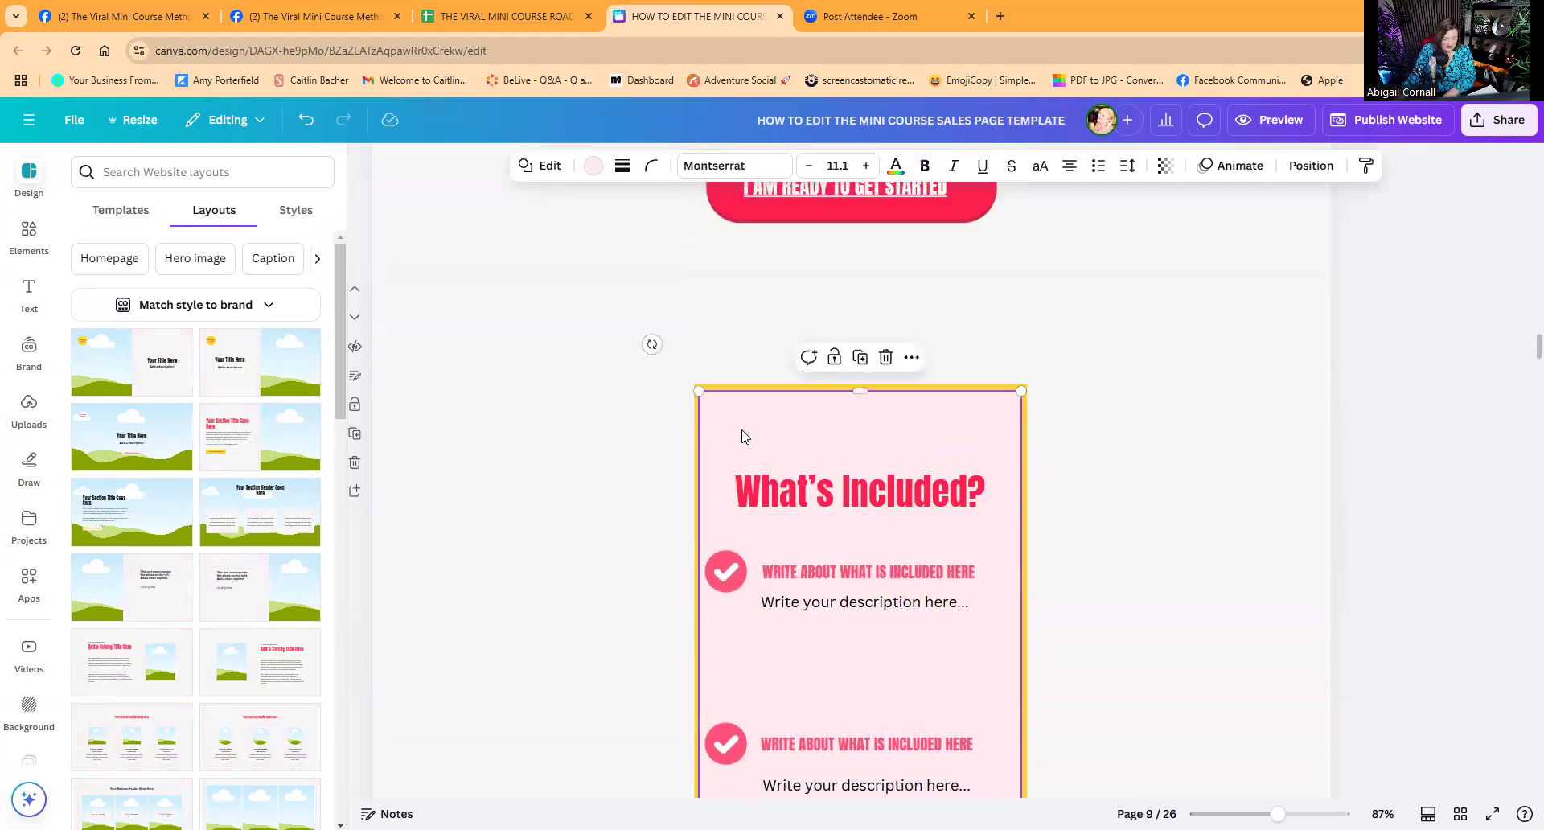
{"action": "key", "text": "ctrl+v"}
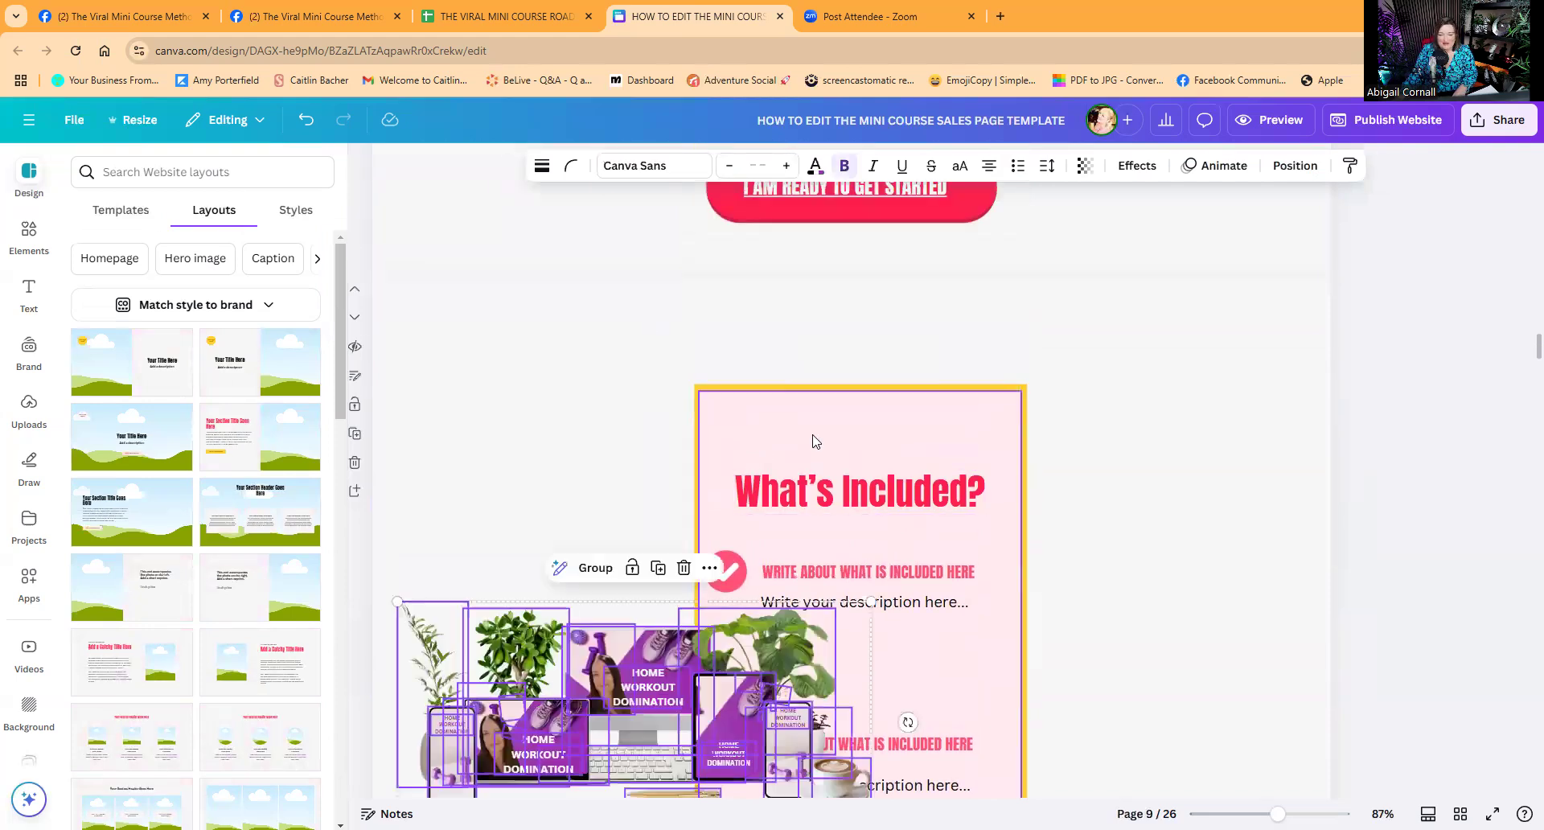
{"action": "left_click_drag", "start_coordinate": [790, 631], "coordinate": [972, 426]}
{"action": "left_click_drag", "start_coordinate": [1058, 351], "coordinate": [899, 432]}
{"action": "left_click_drag", "start_coordinate": [785, 496], "coordinate": [873, 370]}
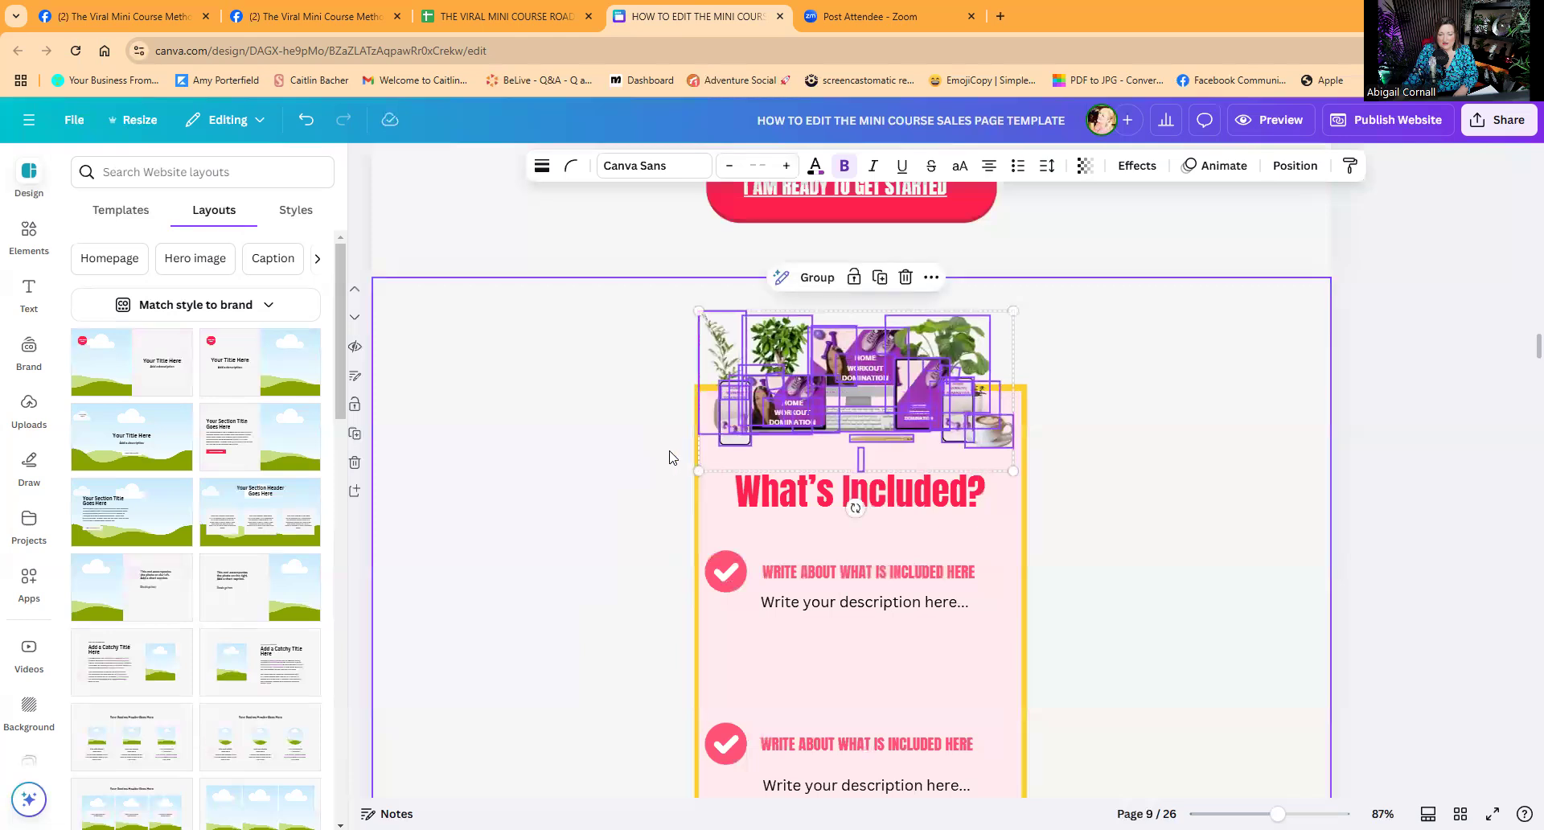
Give the What's Included box a purple border and a light lavender fill.
{"action": "left_click", "coordinate": [704, 470]}
{"action": "left_click", "coordinate": [700, 476]}
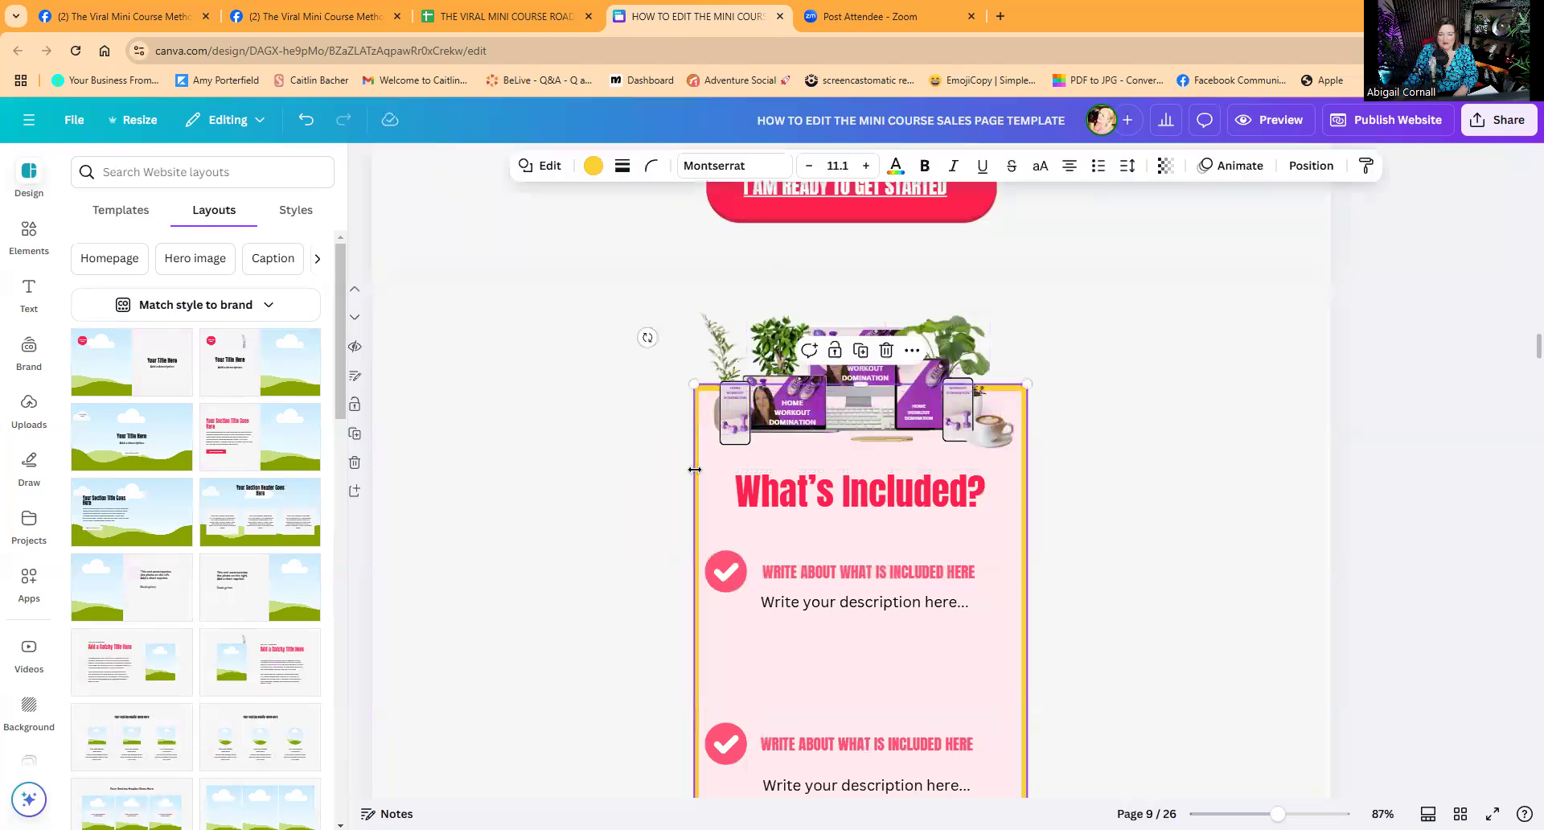
{"action": "left_click", "coordinate": [594, 168]}
{"action": "left_click", "coordinate": [89, 378]}
{"action": "left_click", "coordinate": [711, 482]}
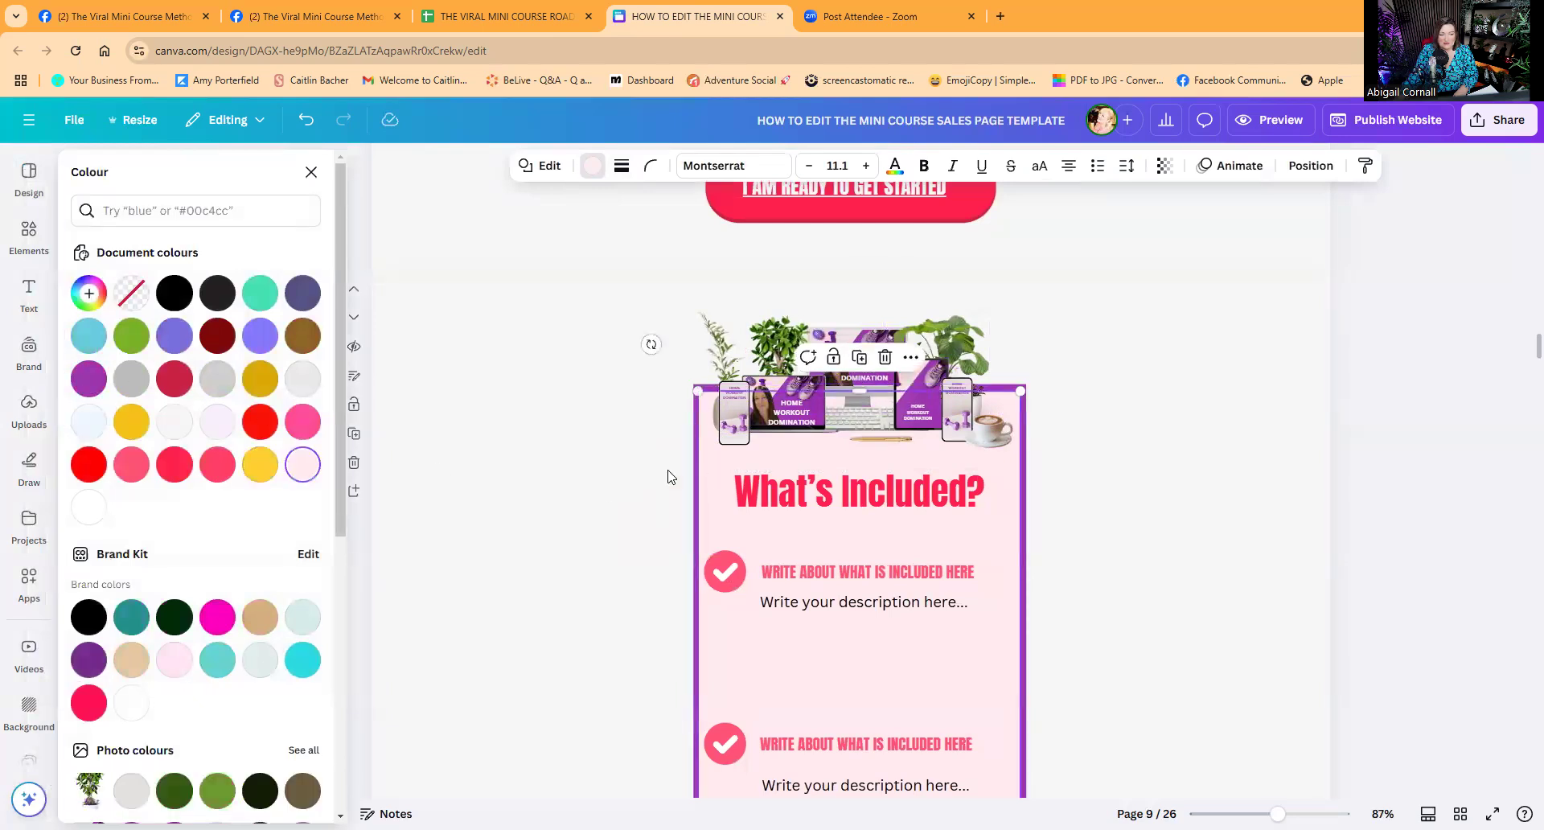
{"action": "left_click", "coordinate": [217, 422]}
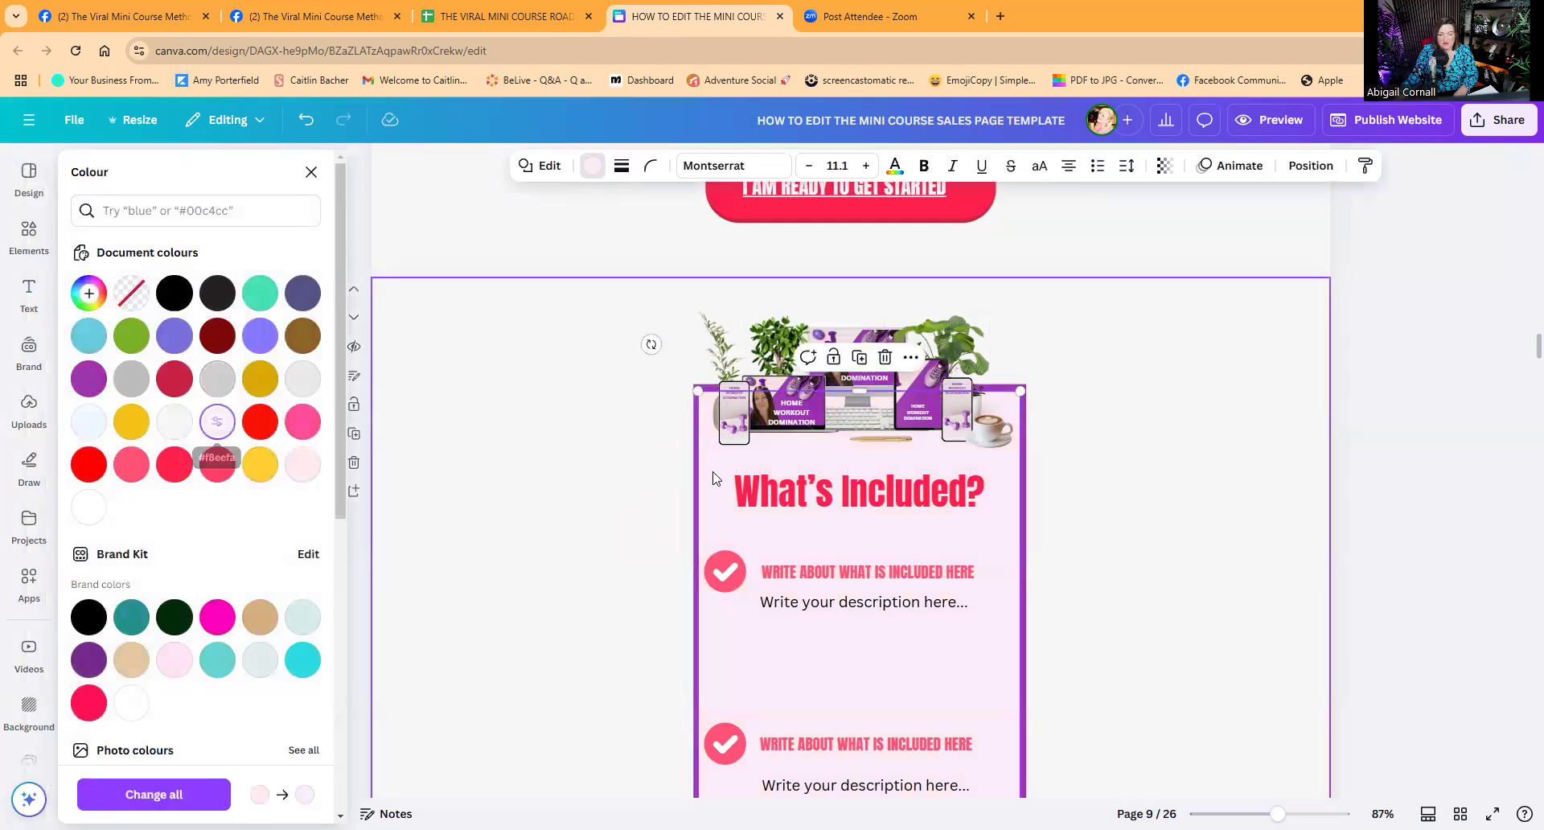
Turn the 'What's Included?' heading green (#76b223).
{"action": "left_click", "coordinate": [849, 492]}
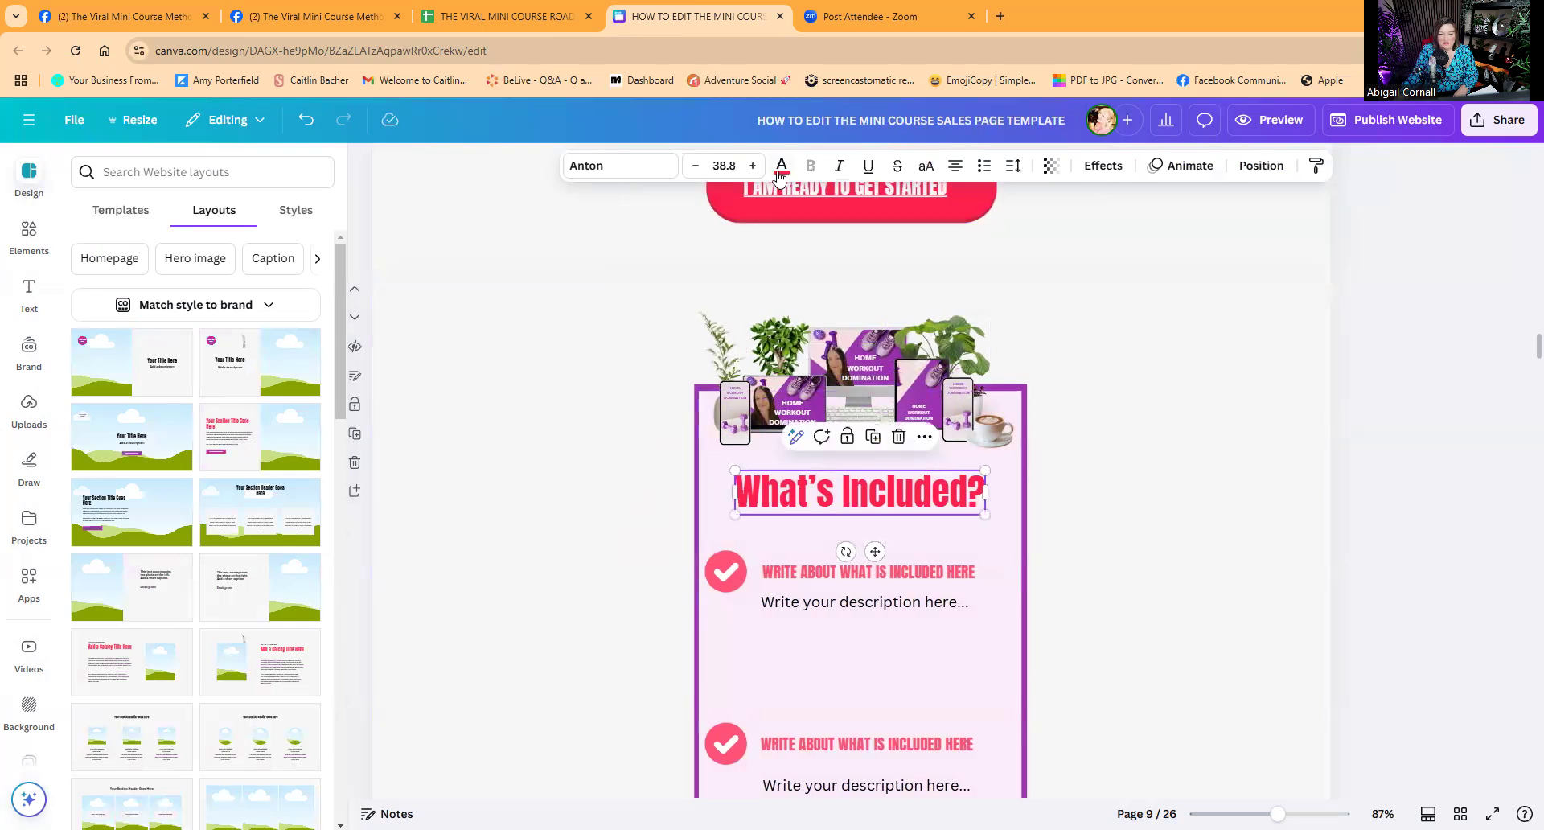
{"action": "left_click", "coordinate": [781, 166]}
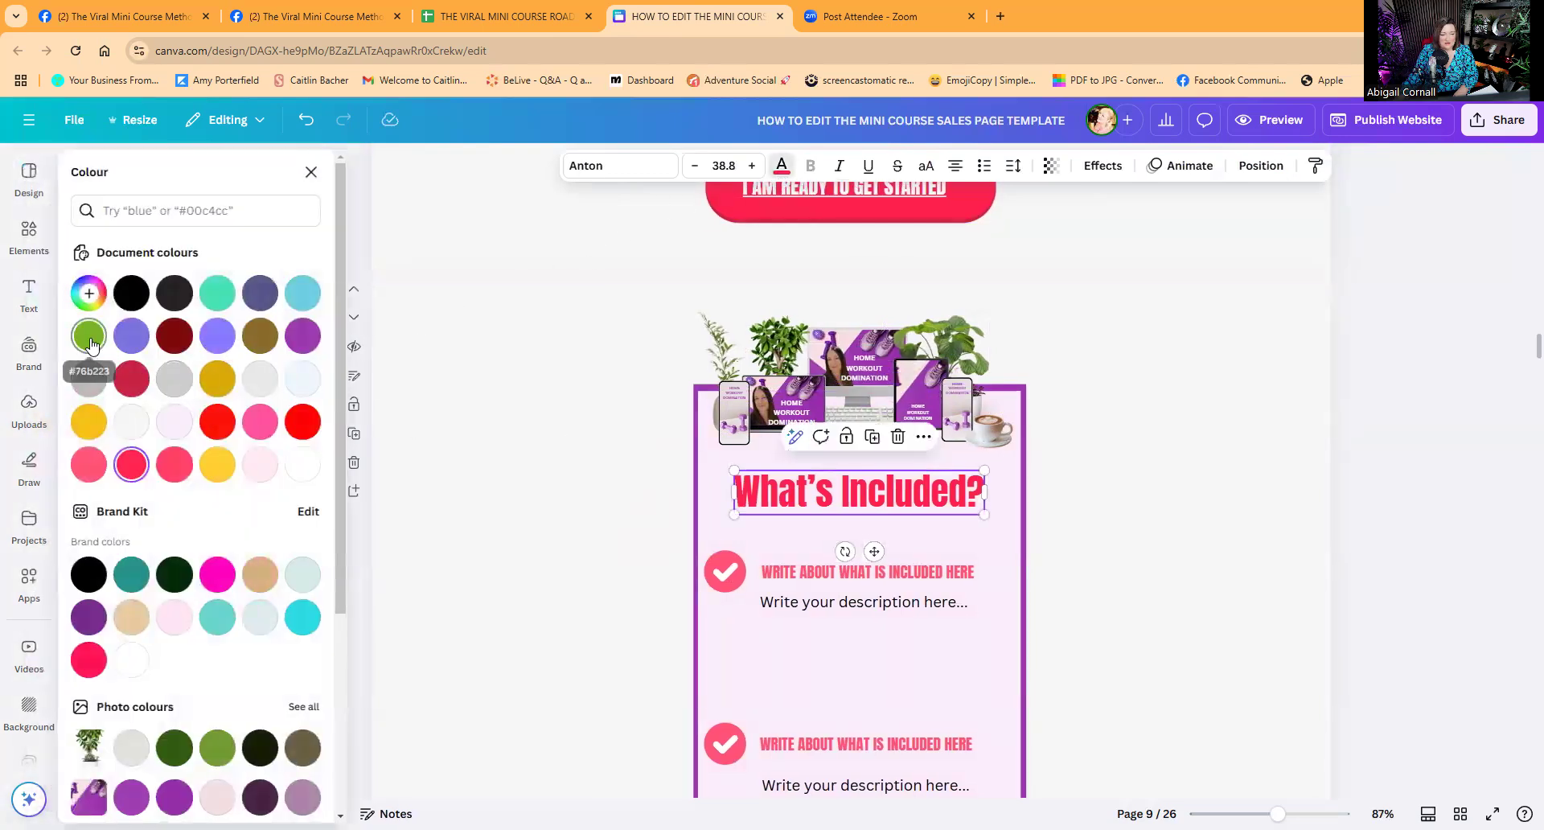
{"action": "left_click", "coordinate": [88, 336]}
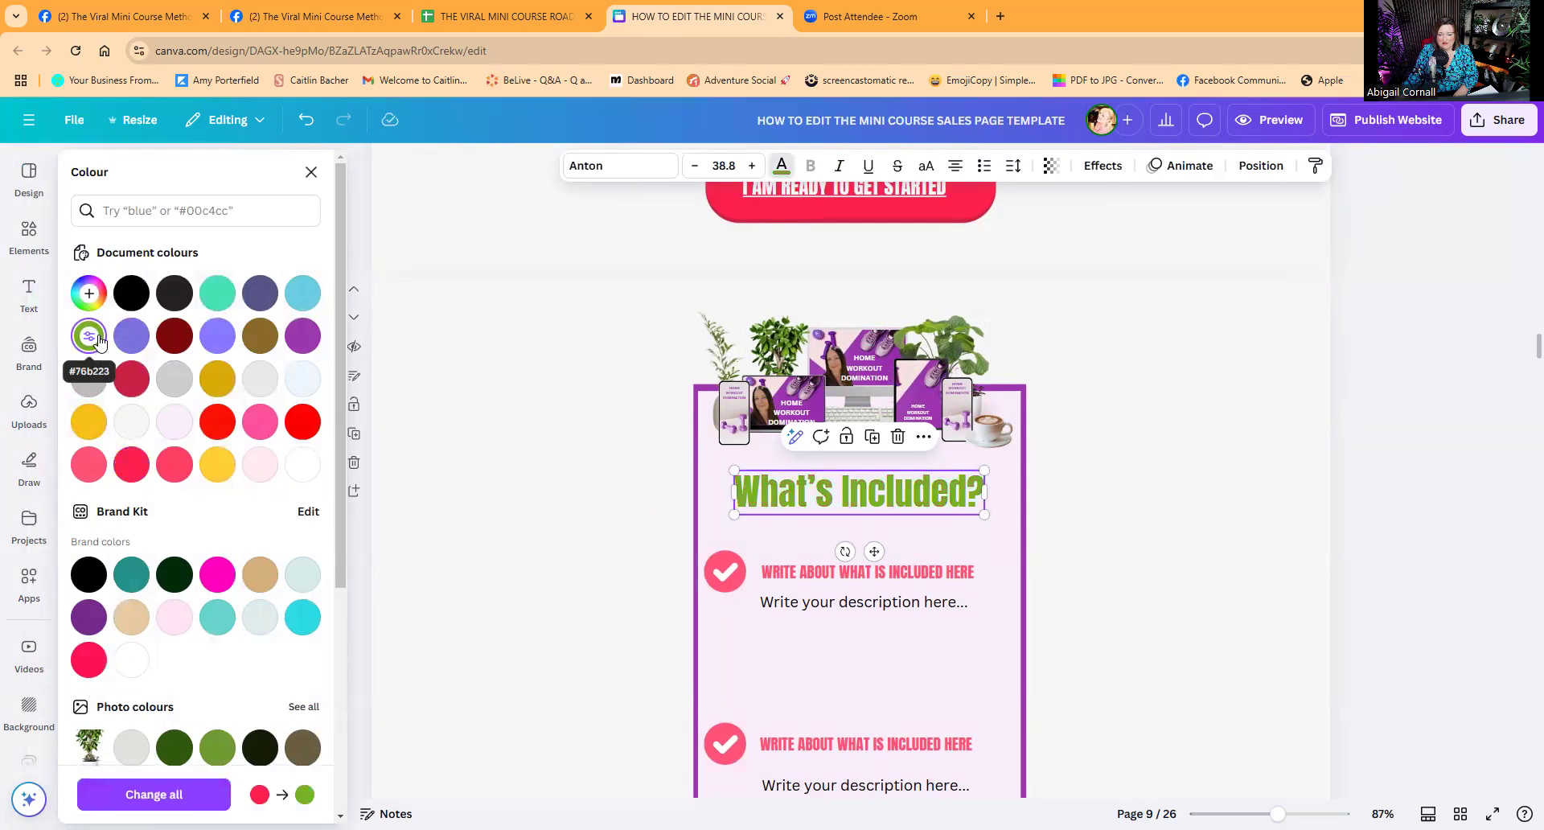
{"action": "left_click", "coordinate": [712, 574]}
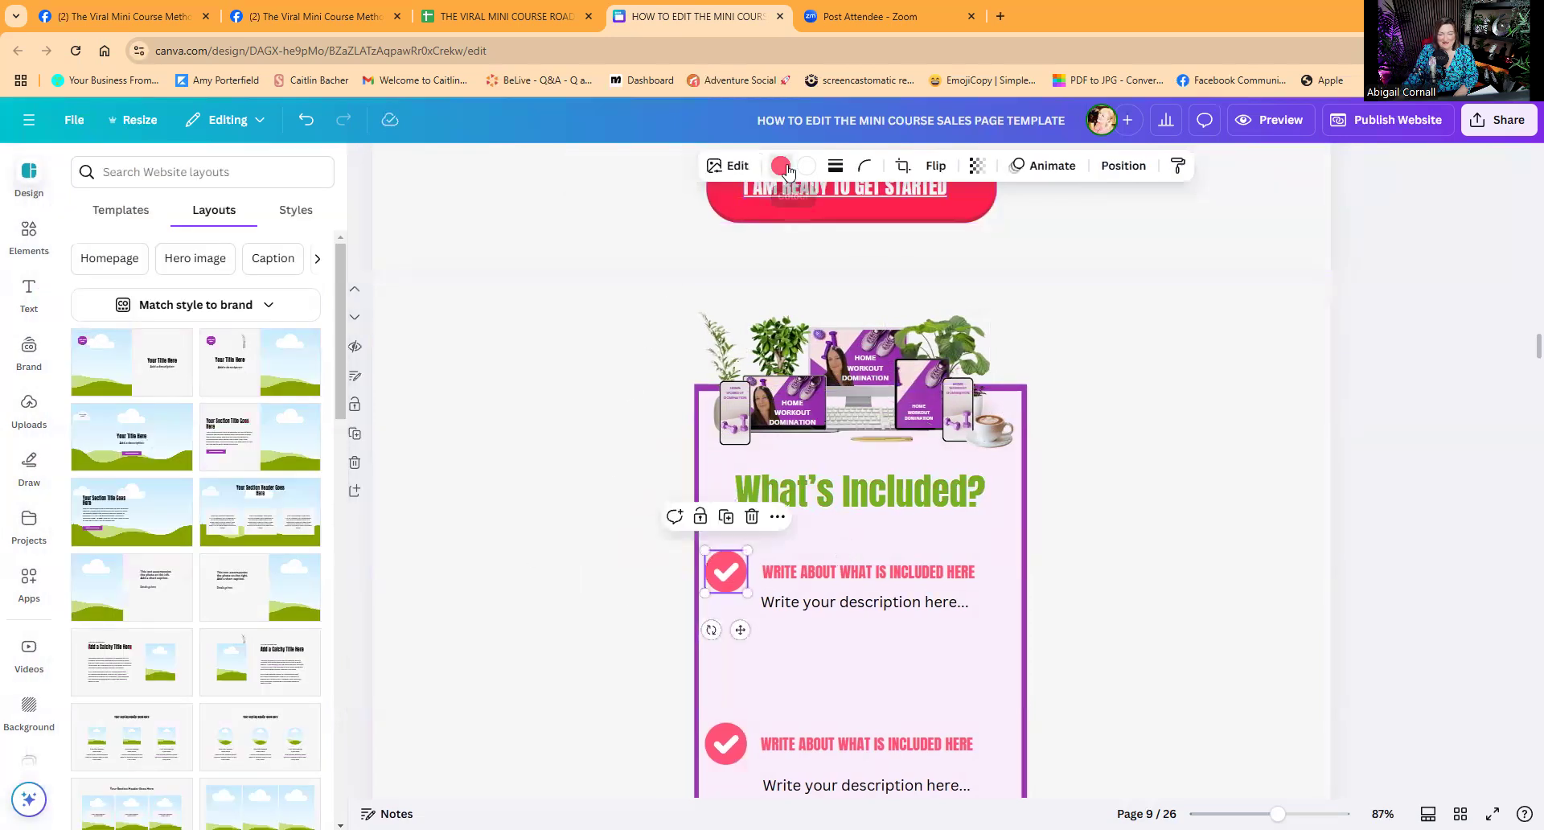
Turn all four What's Included checkmark icons green.
{"action": "left_click", "coordinate": [784, 168]}
{"action": "left_click", "coordinate": [90, 336]}
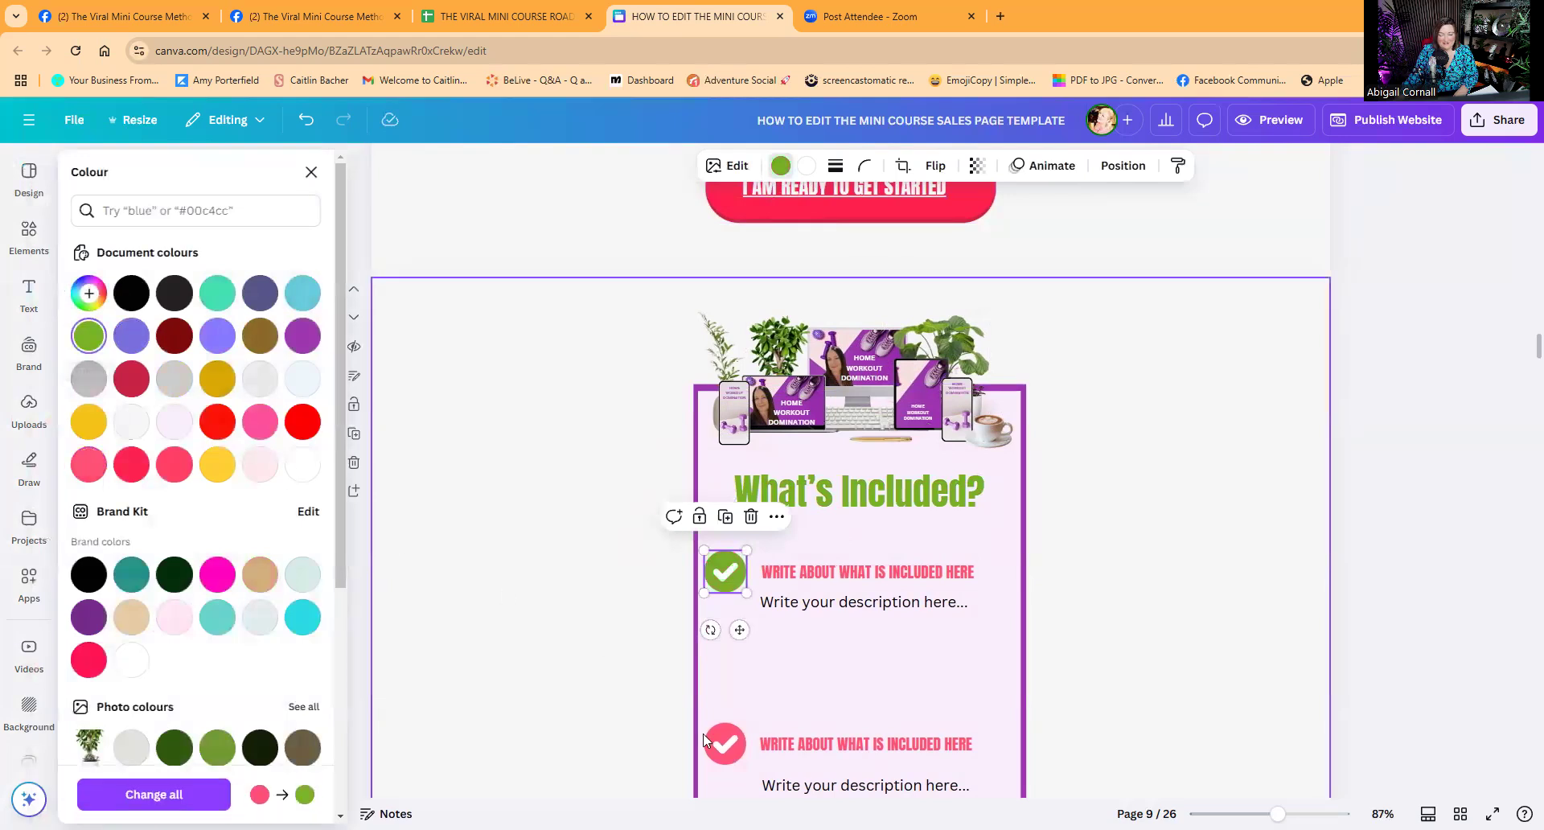
{"action": "left_click", "coordinate": [730, 751]}
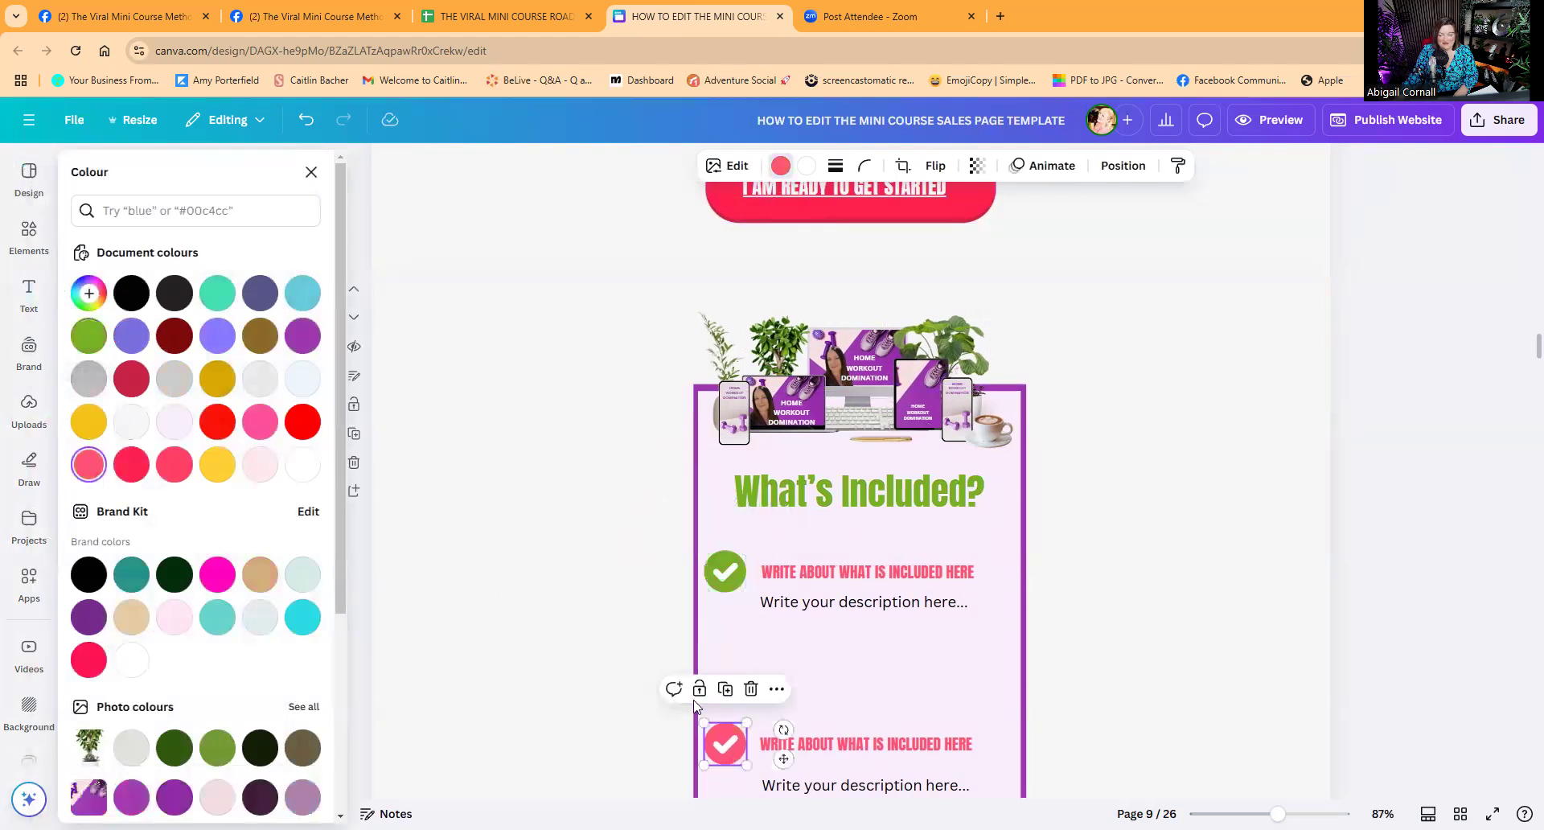
{"action": "left_click", "coordinate": [98, 344]}
{"action": "scroll", "coordinate": [748, 721], "scroll_direction": "down", "scroll_amount": 3}
{"action": "left_click", "coordinate": [725, 674]}
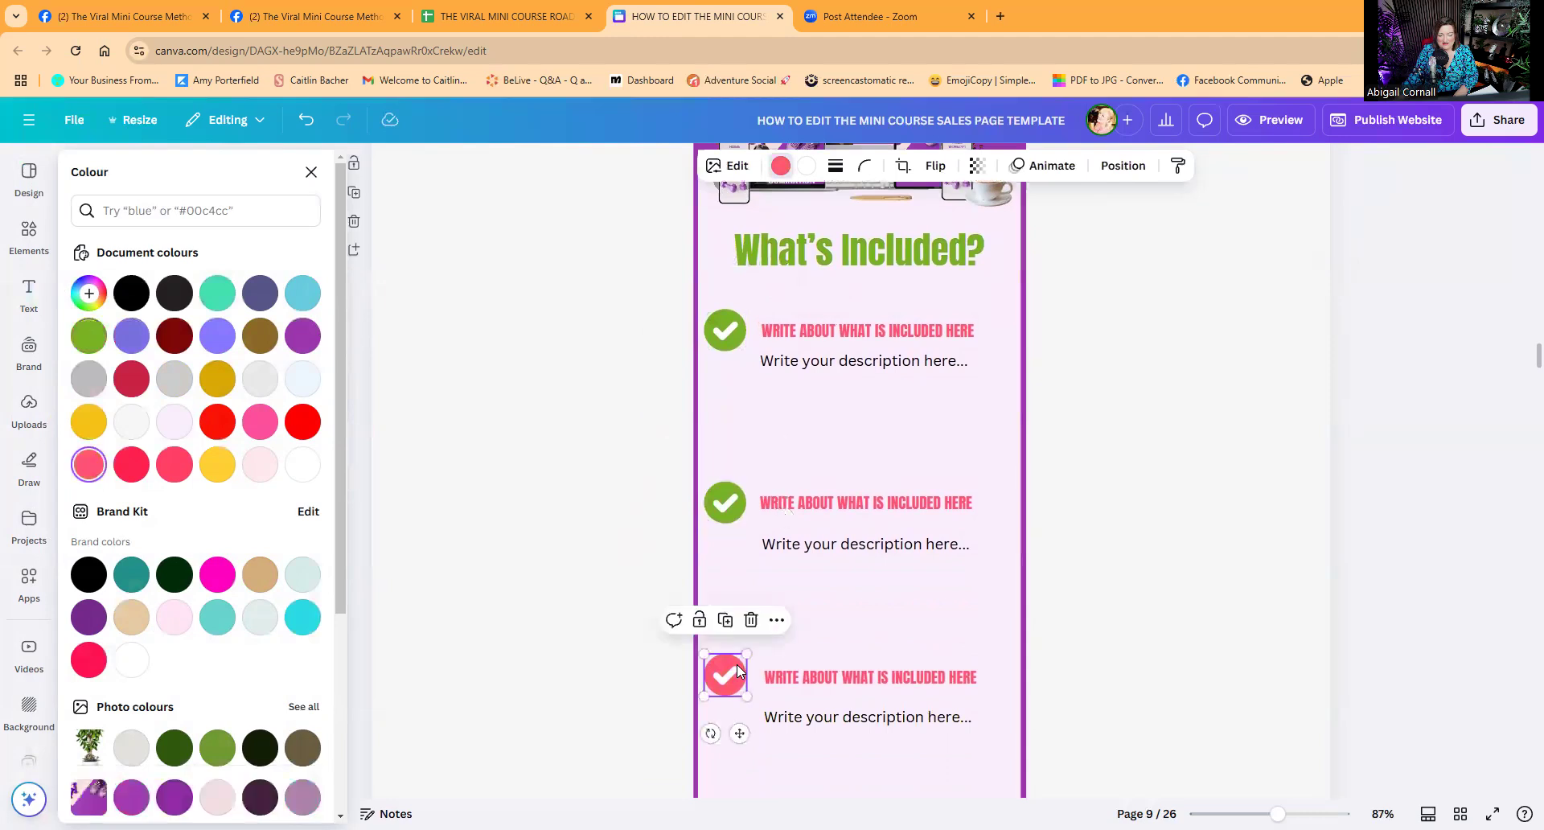
{"action": "left_click", "coordinate": [83, 340]}
{"action": "scroll", "coordinate": [458, 534], "scroll_direction": "down", "scroll_amount": 3}
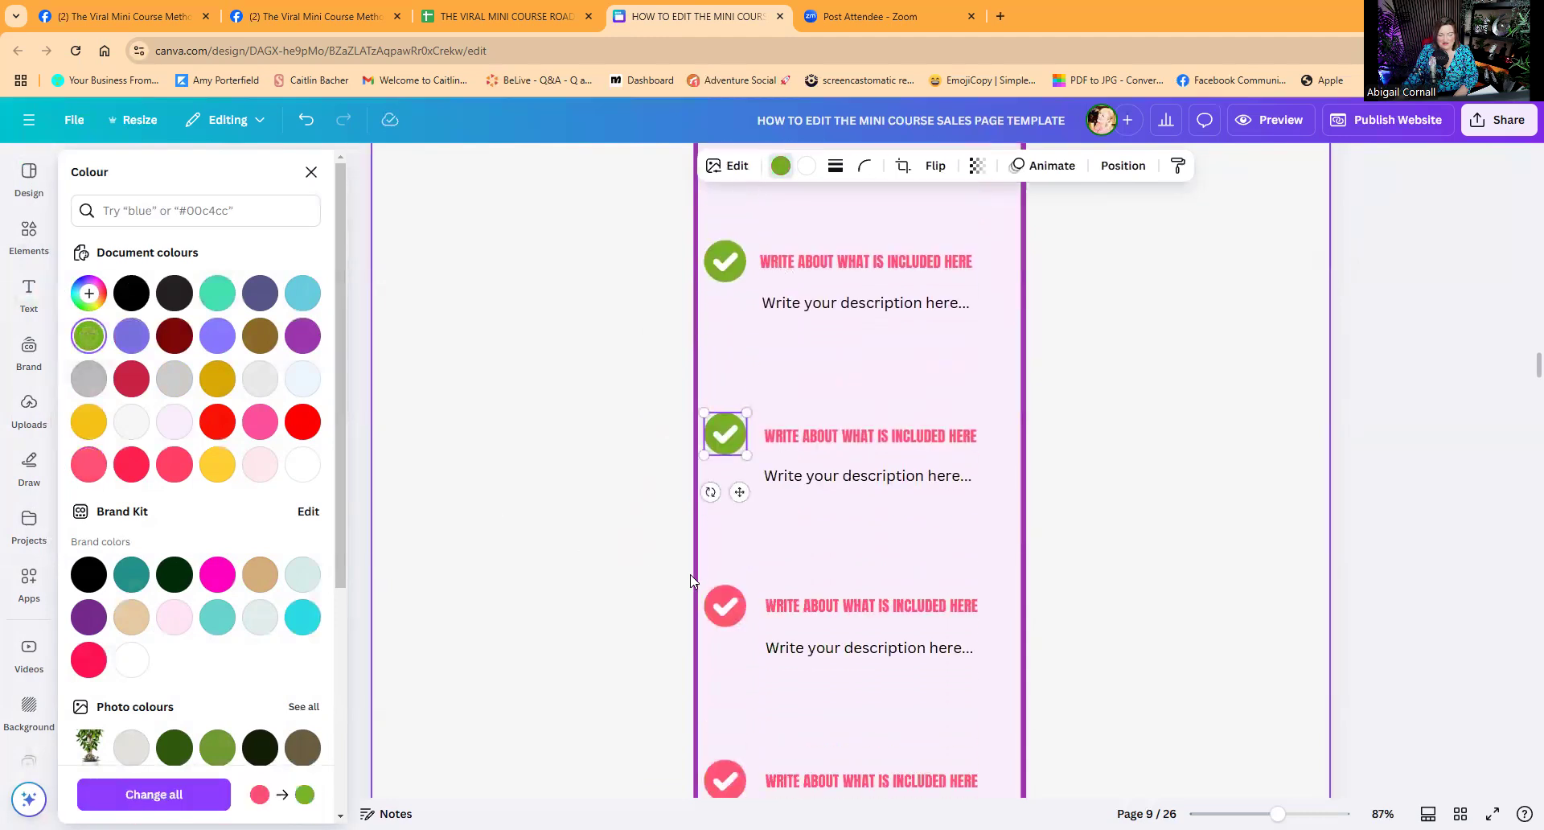
{"action": "left_click", "coordinate": [716, 599]}
{"action": "left_click", "coordinate": [88, 336]}
{"action": "left_click", "coordinate": [725, 778]}
{"action": "left_click", "coordinate": [89, 335]}
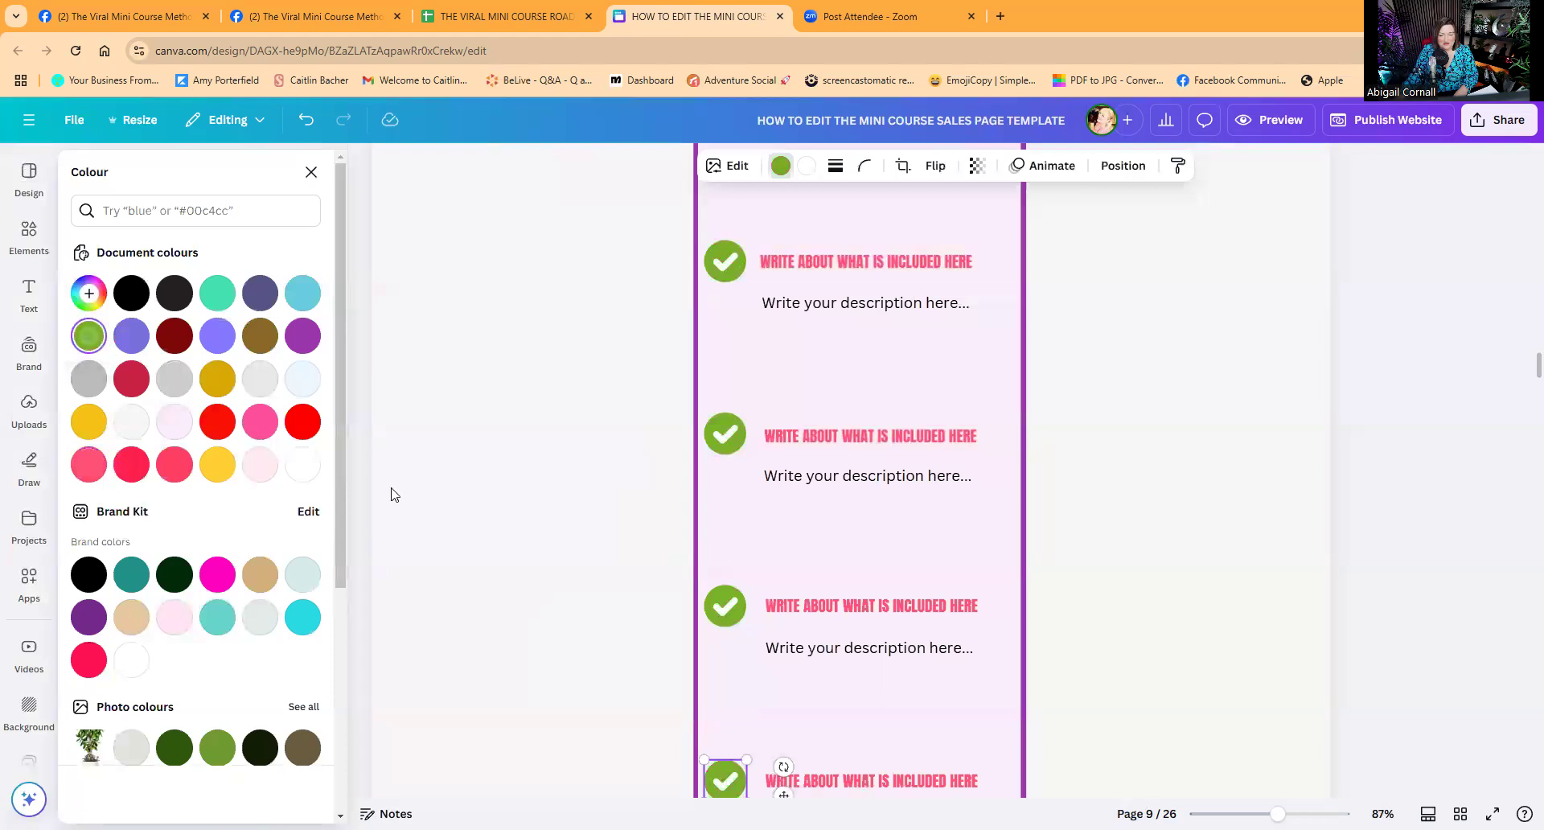
{"action": "scroll", "coordinate": [627, 579], "scroll_direction": "down", "scroll_amount": 3}
Make the 'I NEED THIS - I AM IN!' button green with a black edge.
{"action": "left_click", "coordinate": [802, 722]}
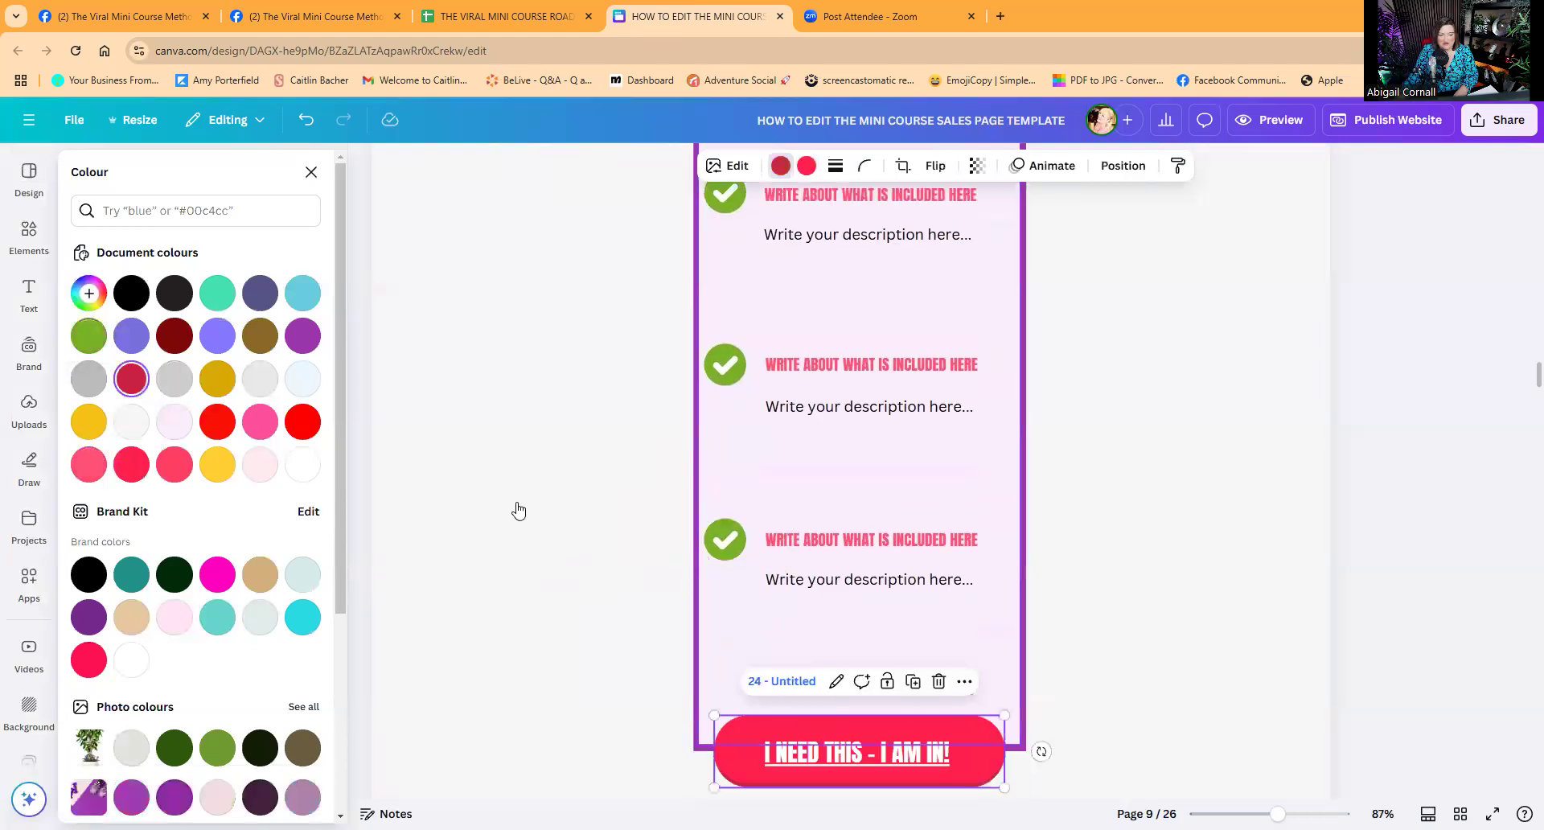
{"action": "left_click", "coordinate": [87, 335]}
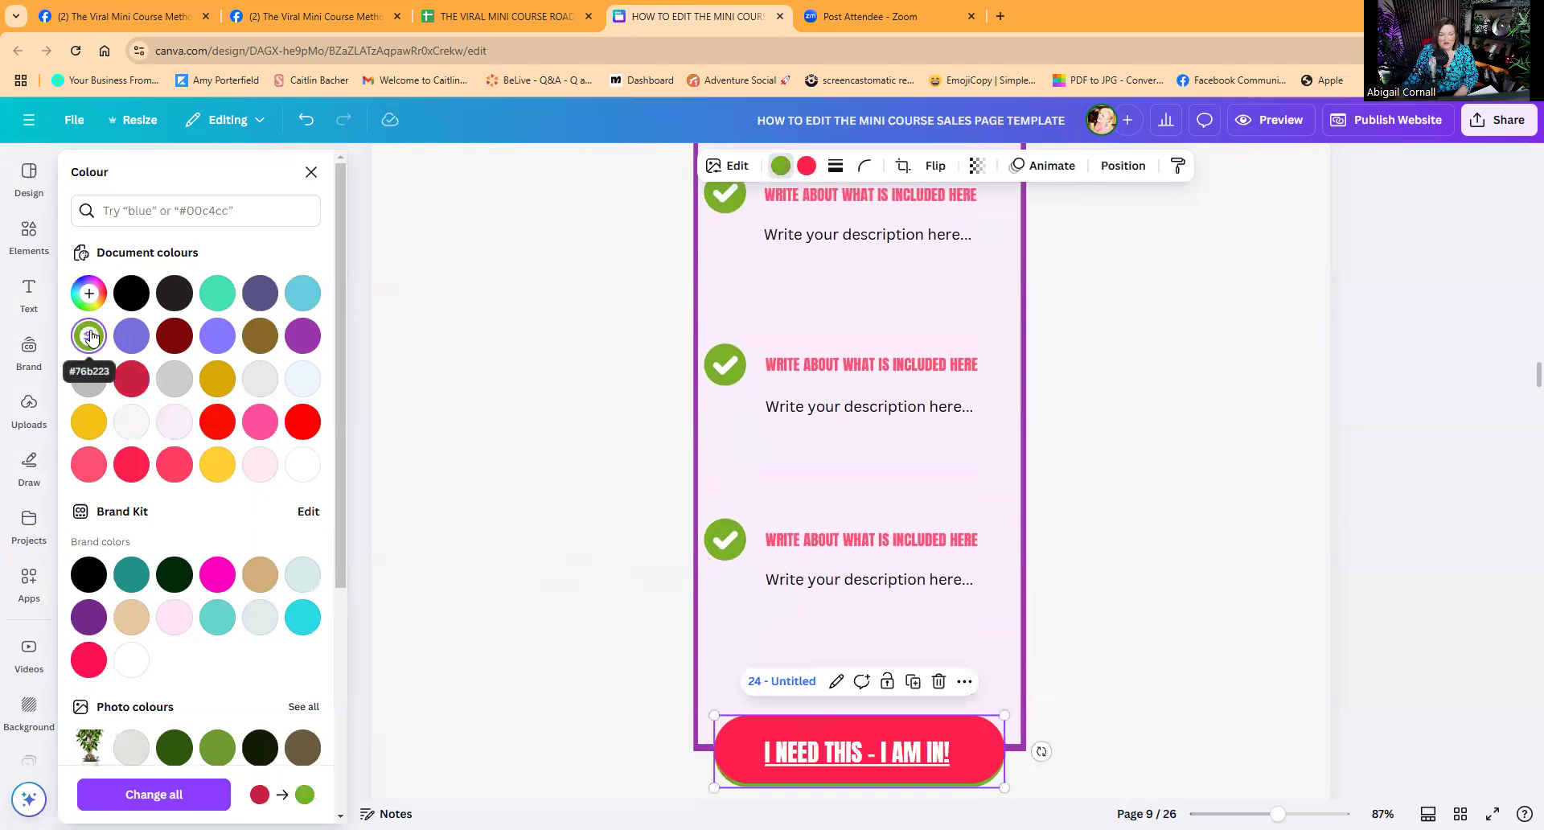
{"action": "left_click", "coordinate": [131, 292]}
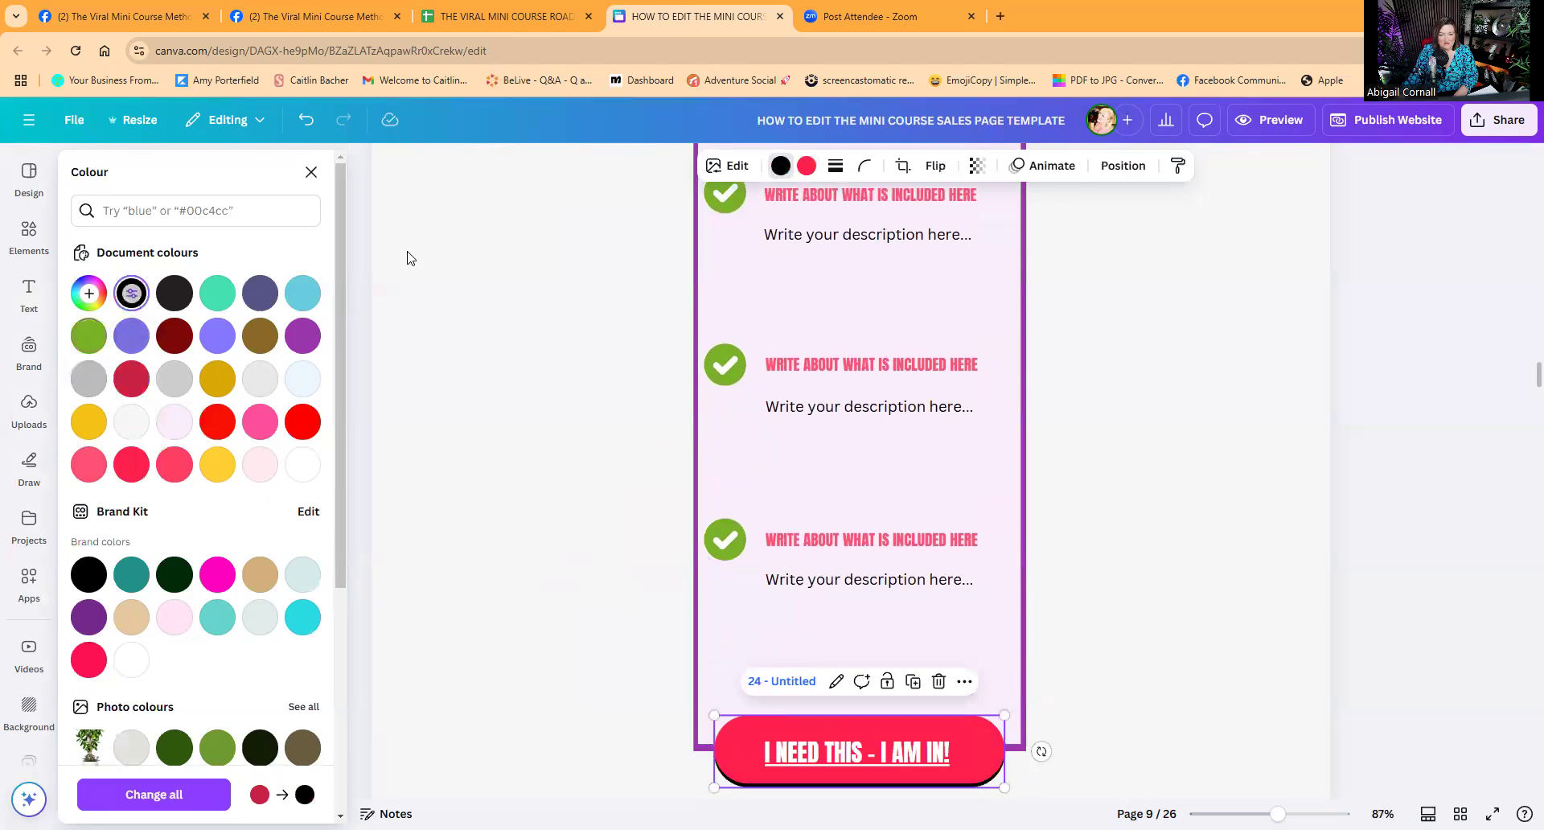
{"action": "left_click", "coordinate": [812, 169]}
{"action": "left_click", "coordinate": [89, 335]}
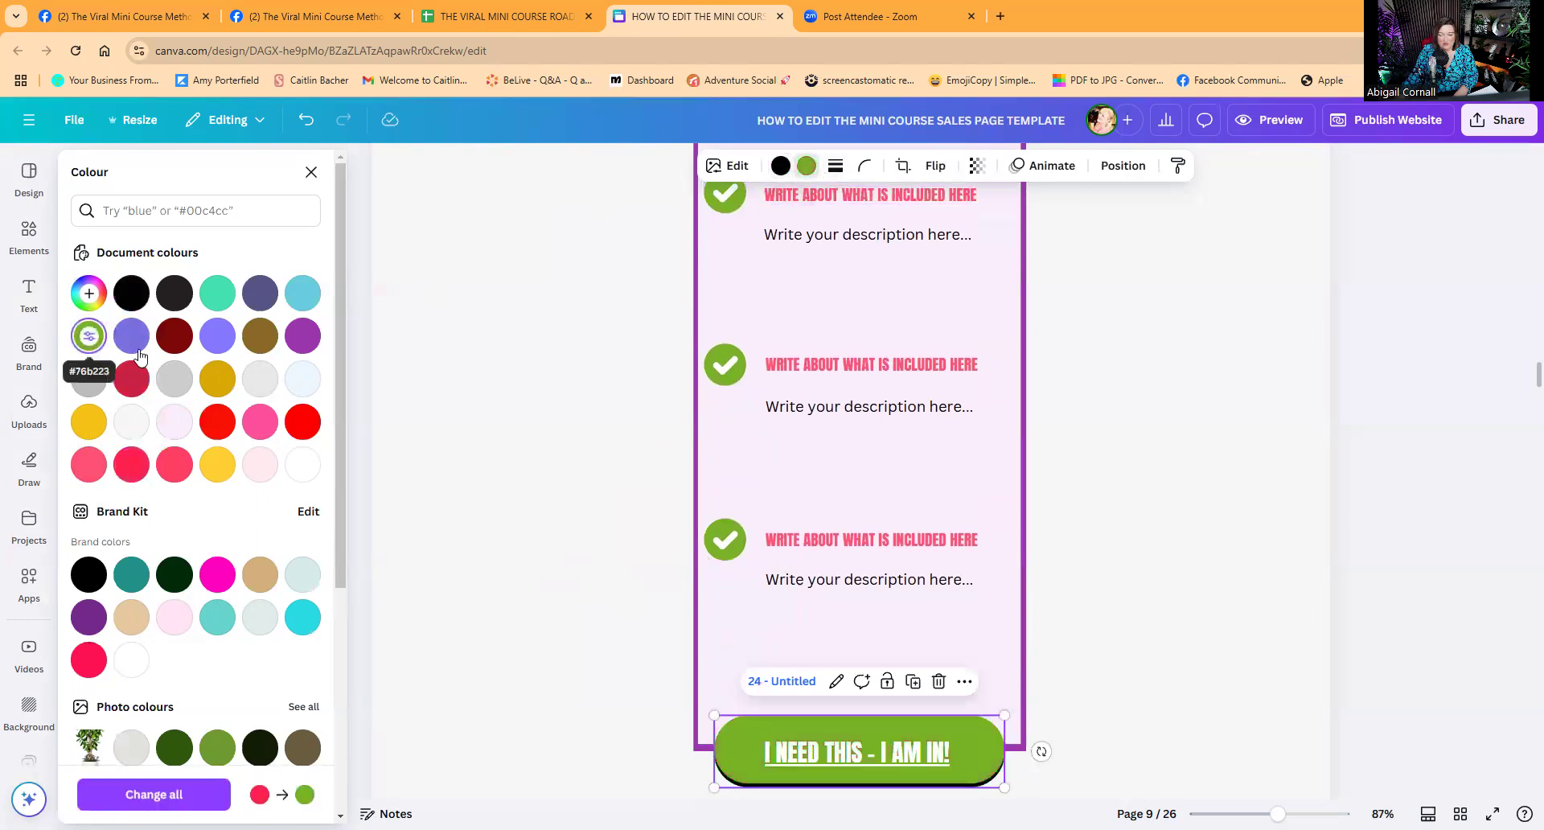
{"action": "left_click", "coordinate": [823, 537]}
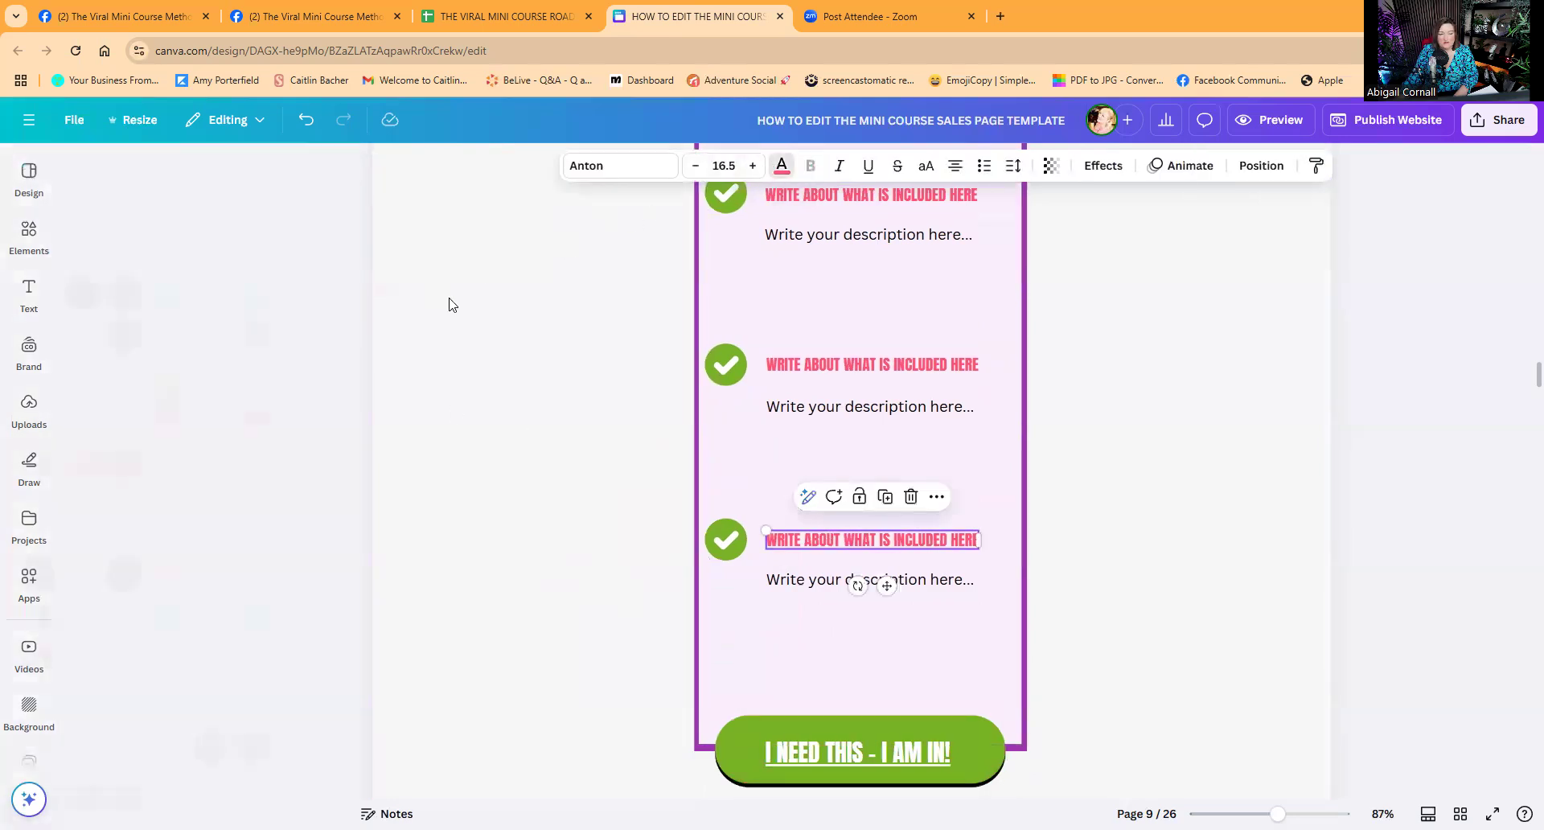
Recolour the 'WRITE ABOUT WHAT IS INCLUDED HERE' item headings with the purple document colour.
{"action": "left_click", "coordinate": [781, 165]}
{"action": "left_click", "coordinate": [302, 336]}
{"action": "left_click", "coordinate": [822, 362]}
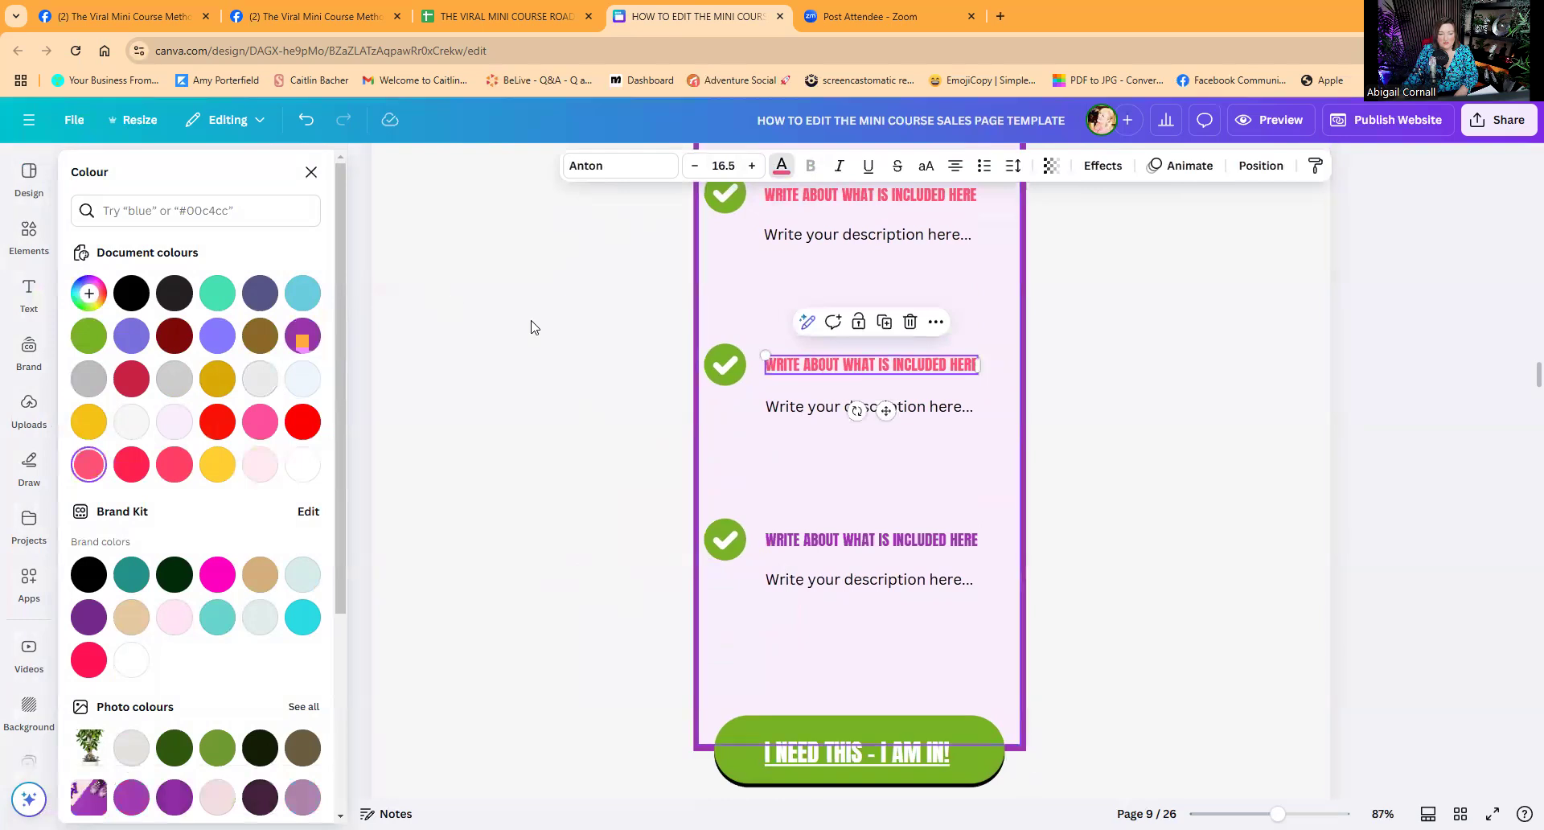
{"action": "left_click", "coordinate": [302, 335]}
{"action": "scroll", "coordinate": [832, 388], "scroll_direction": "up", "scroll_amount": 2}
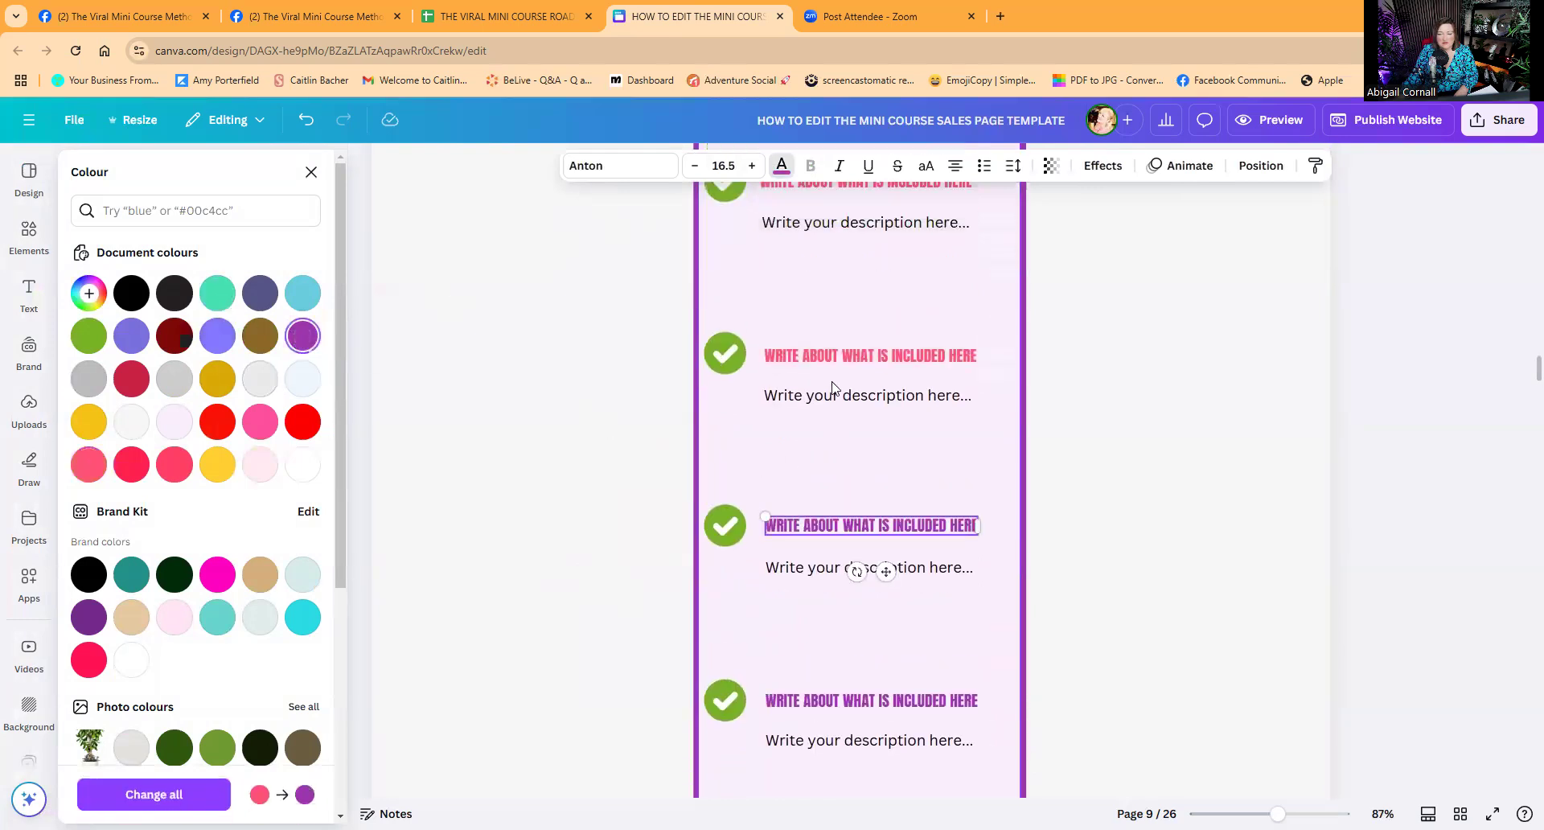
{"action": "scroll", "coordinate": [833, 388], "scroll_direction": "down", "scroll_amount": 2}
{"action": "scroll", "coordinate": [860, 466], "scroll_direction": "up", "scroll_amount": 1}
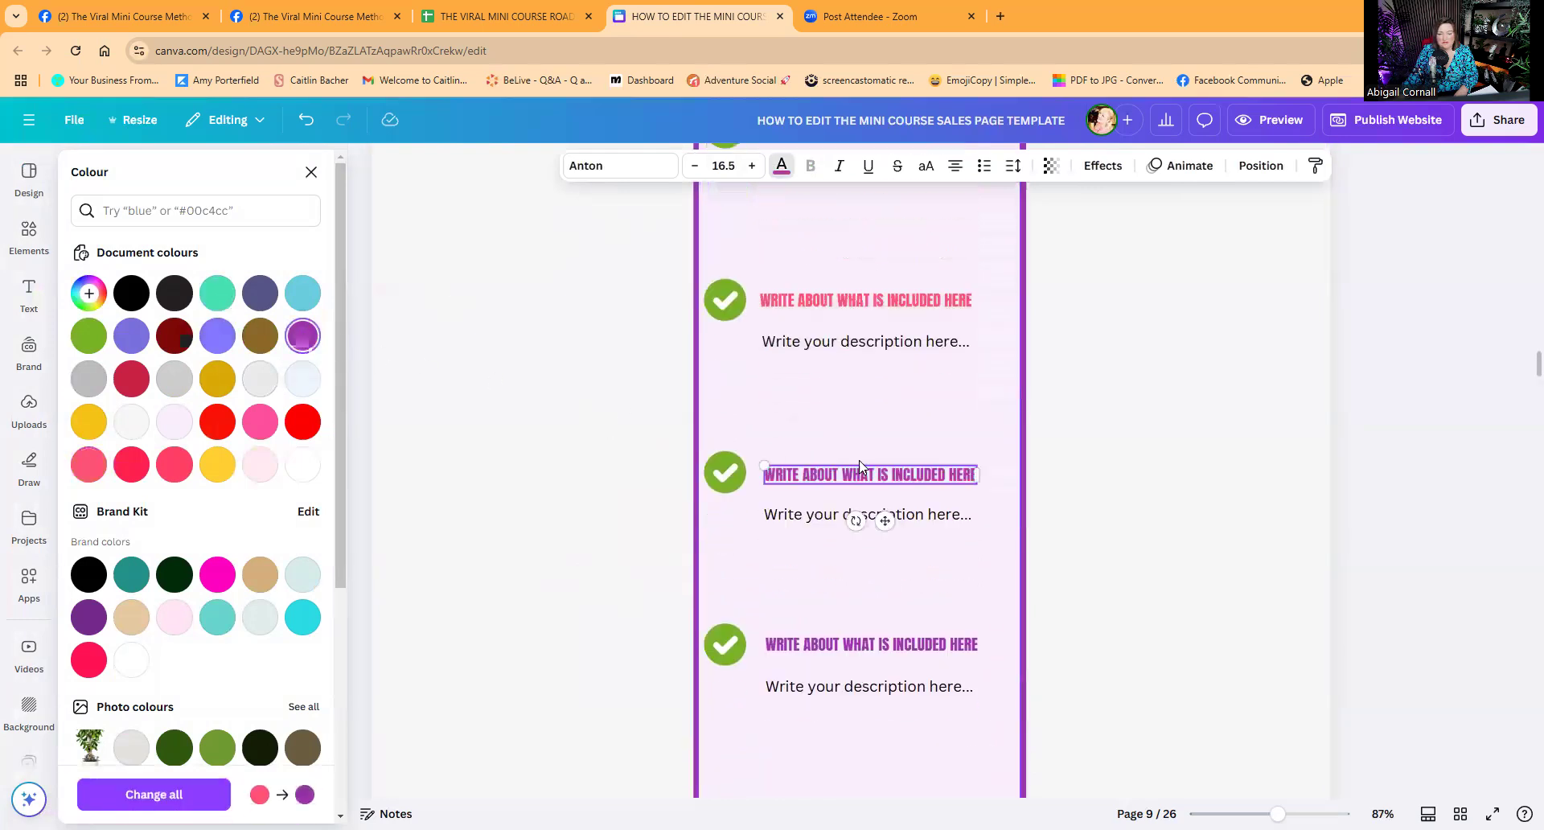
{"action": "key", "text": "ctrl+z"}
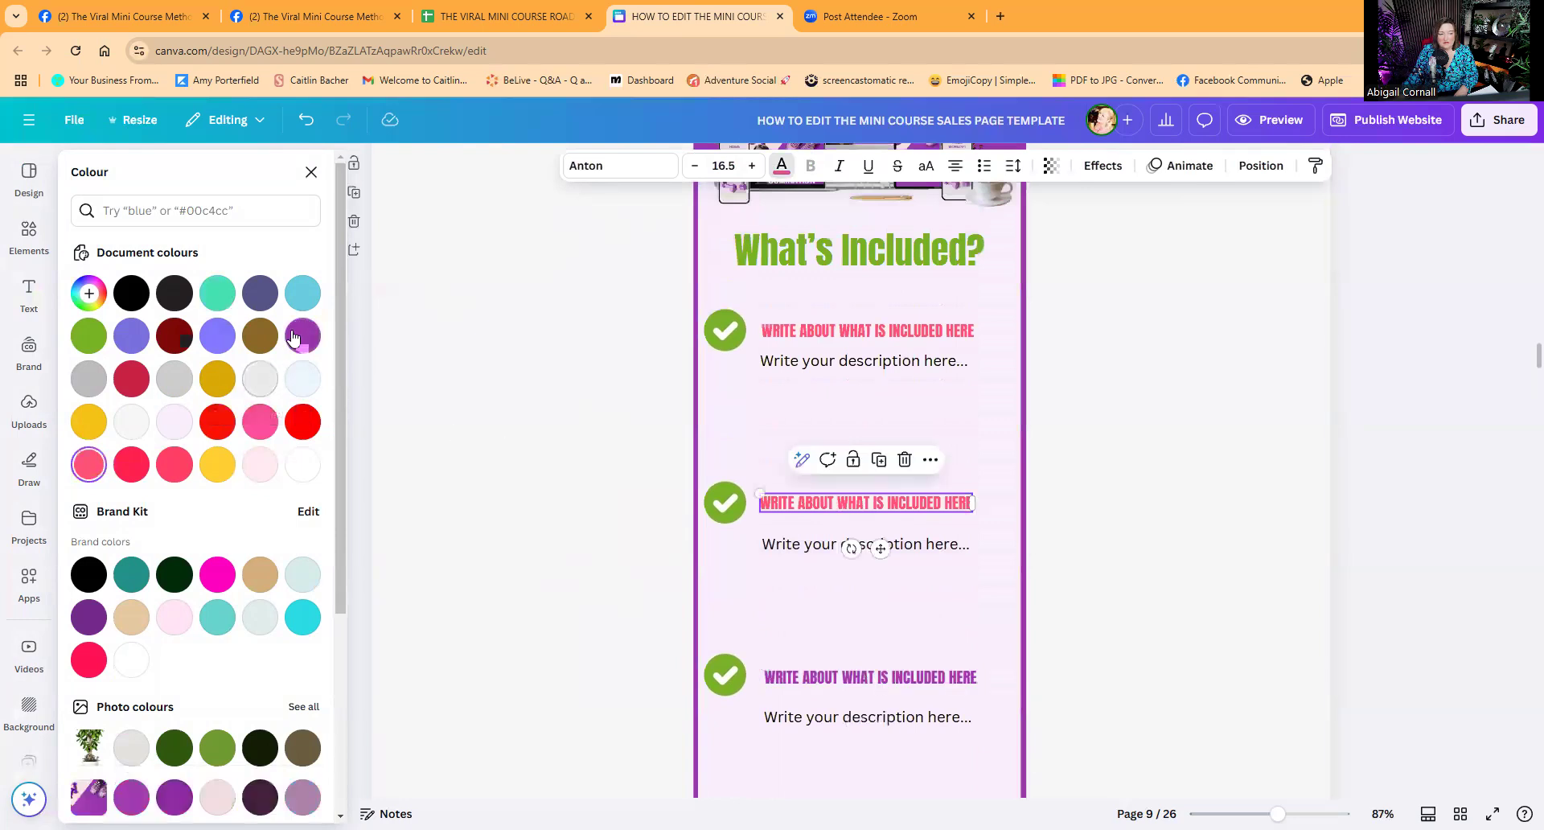
{"action": "left_click", "coordinate": [302, 335]}
{"action": "left_click", "coordinate": [867, 331]}
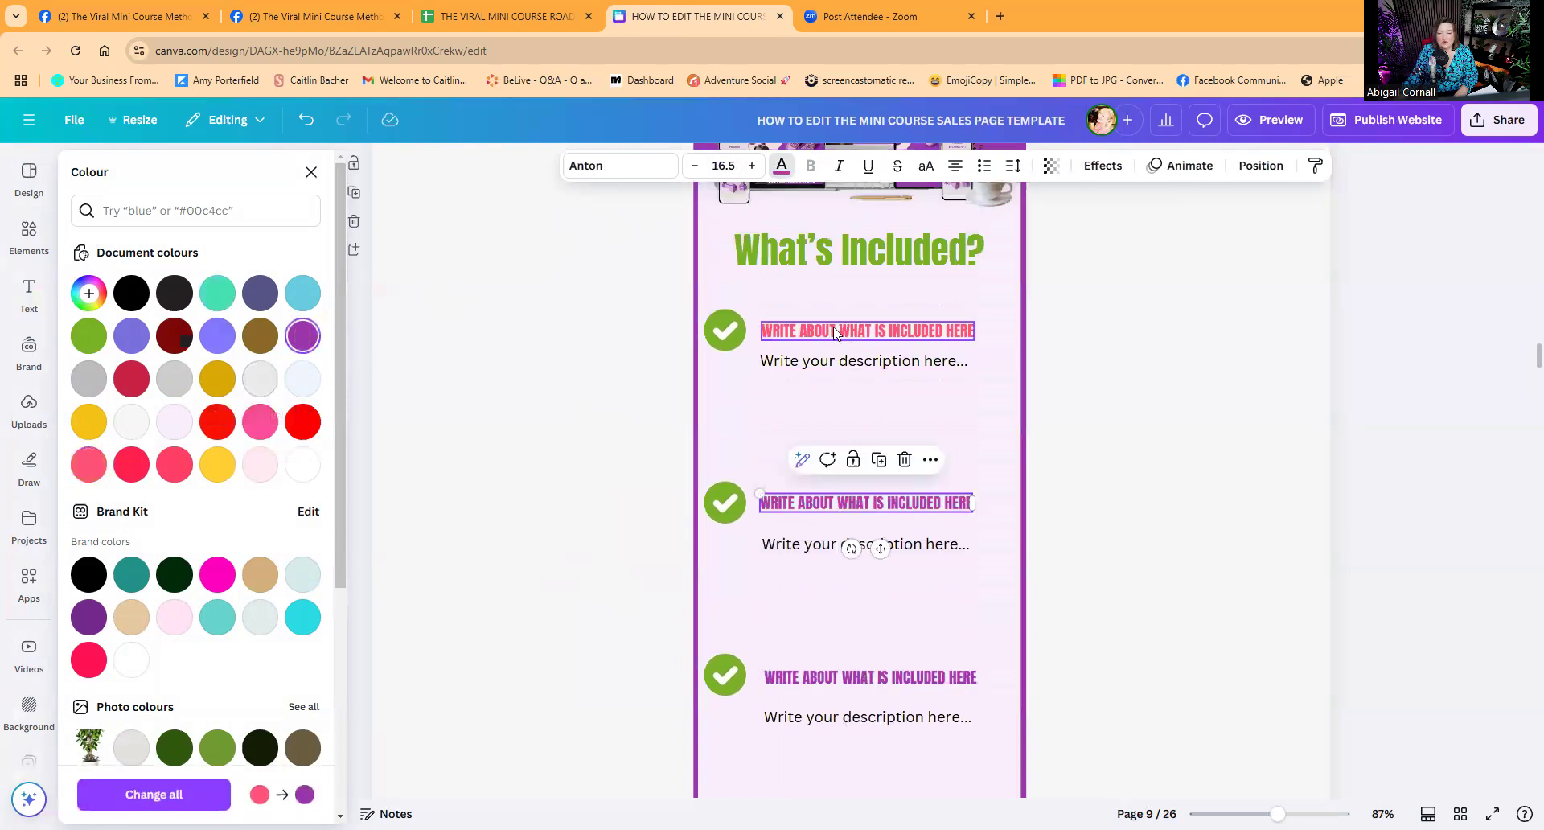
{"action": "left_click", "coordinate": [302, 335]}
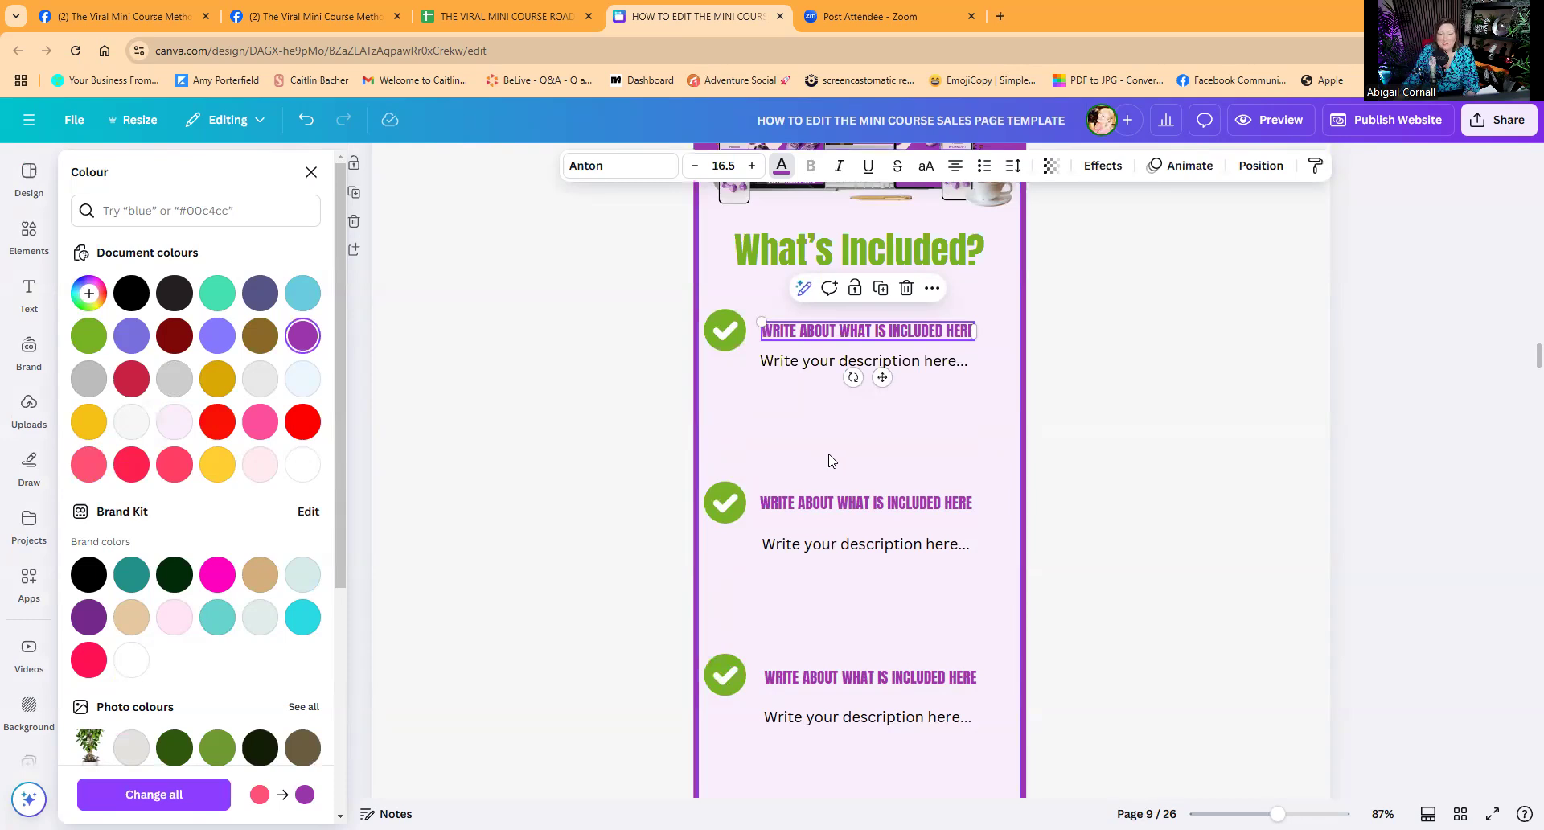
{"action": "scroll", "coordinate": [834, 624], "scroll_direction": "down", "scroll_amount": 3}
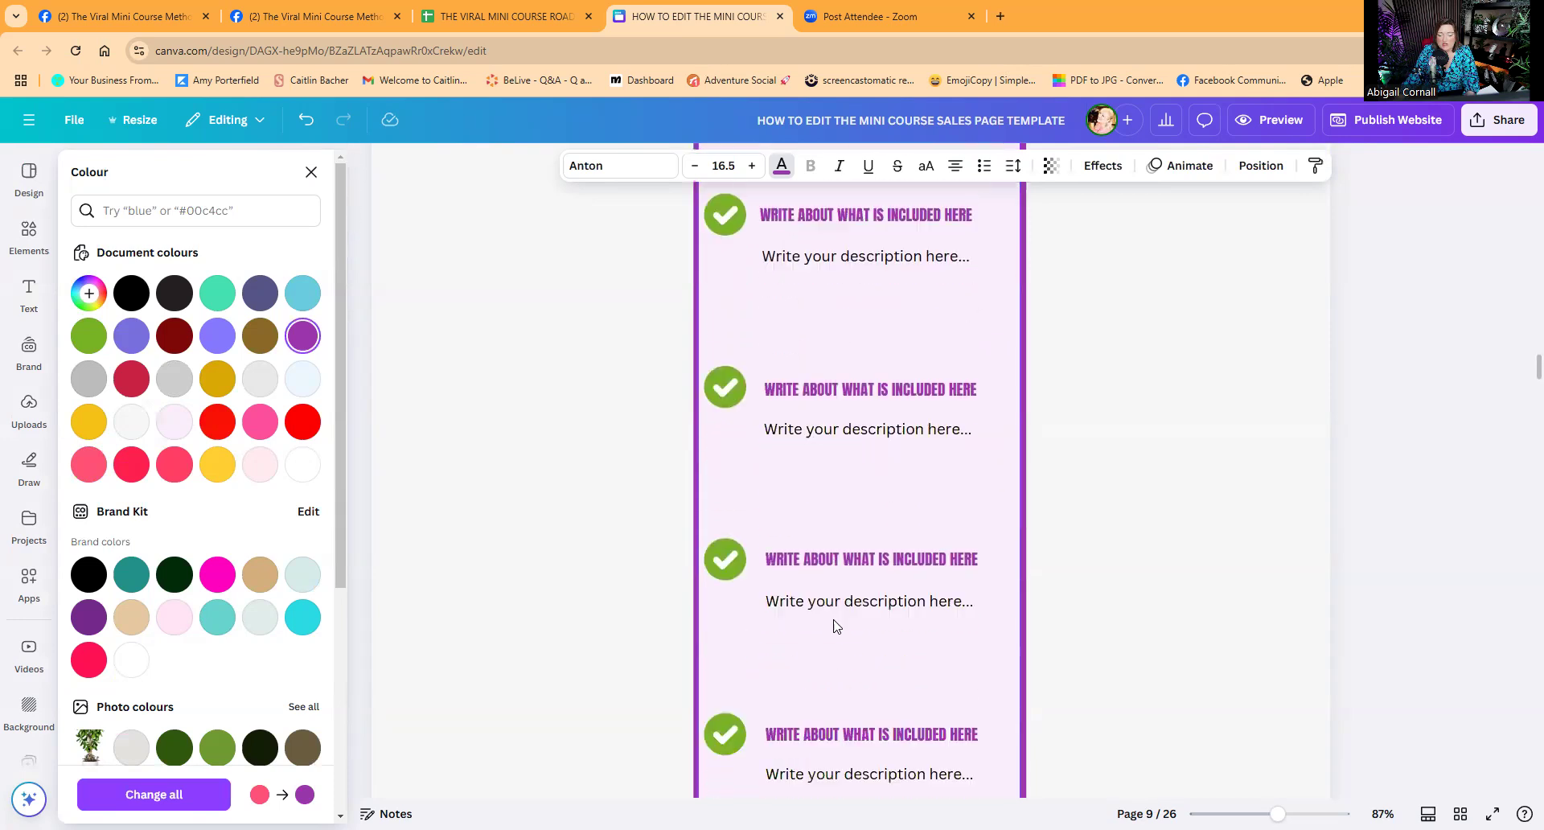
{"action": "scroll", "coordinate": [834, 624], "scroll_direction": "down", "scroll_amount": 3}
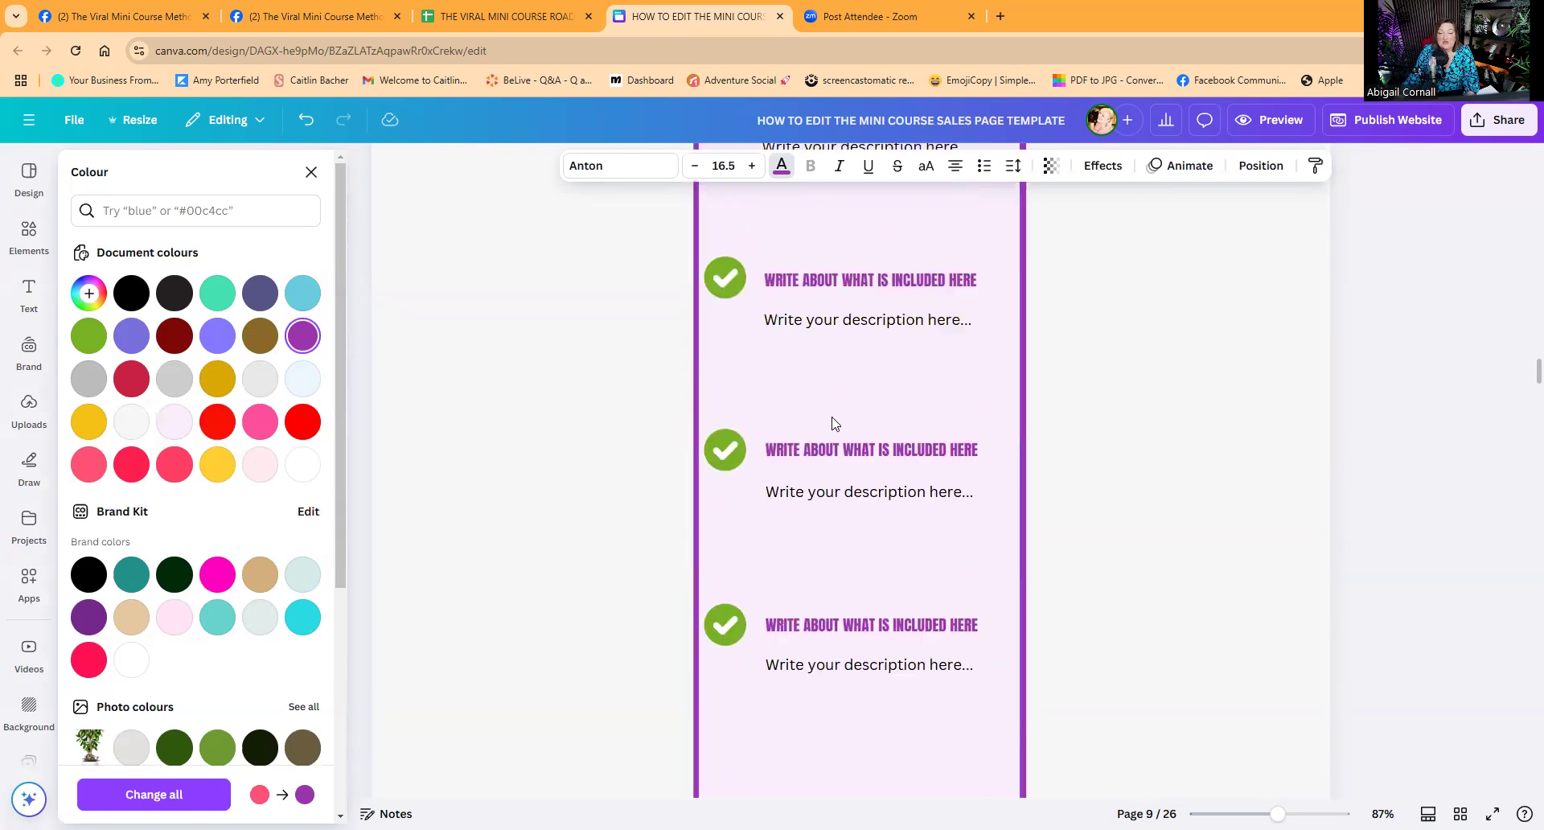
{"action": "scroll", "coordinate": [836, 424], "scroll_direction": "down", "scroll_amount": 2}
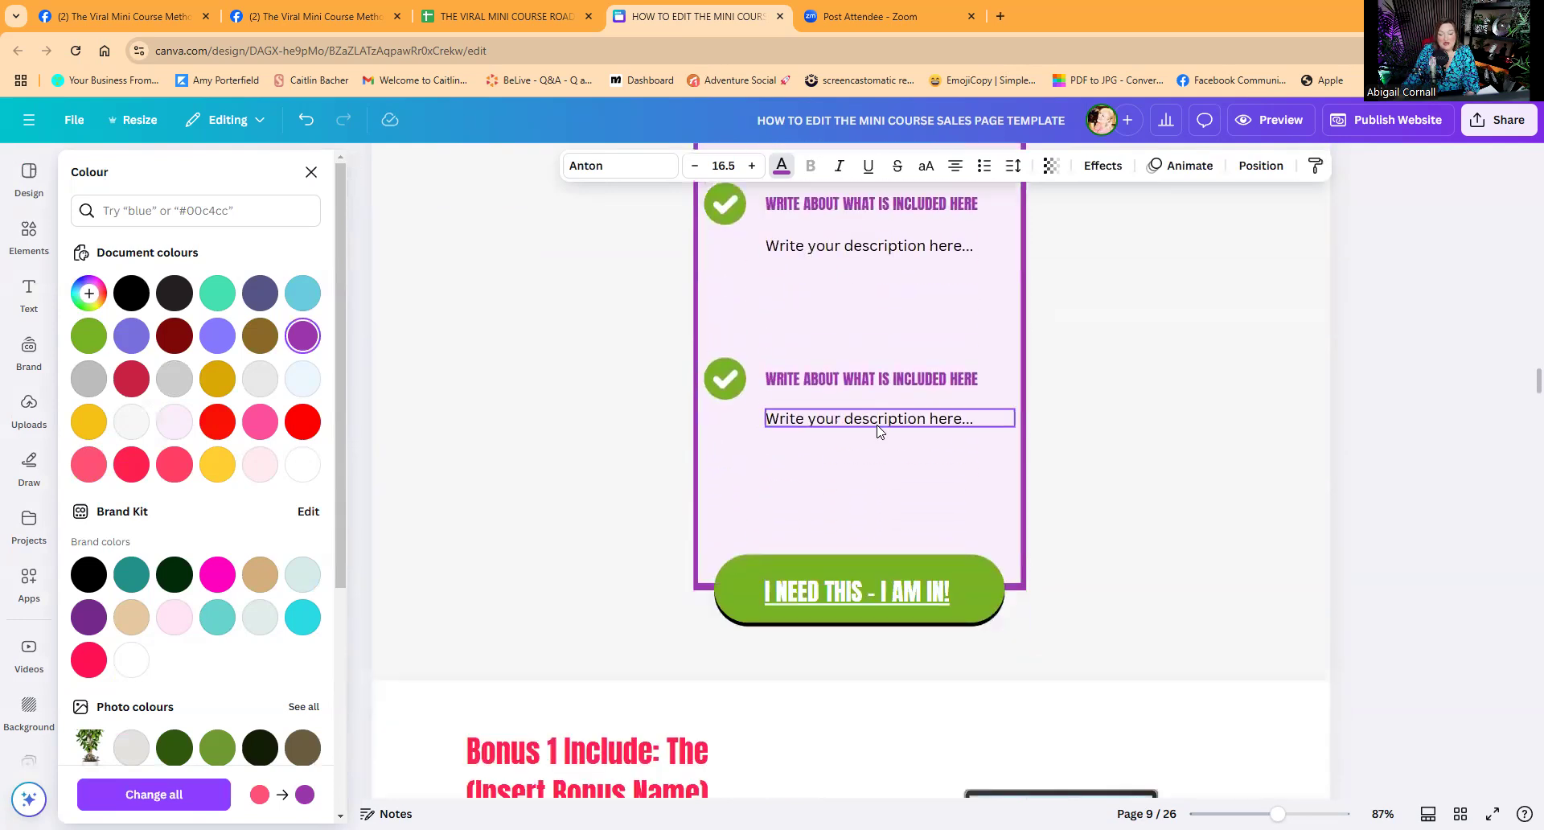
{"action": "scroll", "coordinate": [876, 432], "scroll_direction": "down", "scroll_amount": 5}
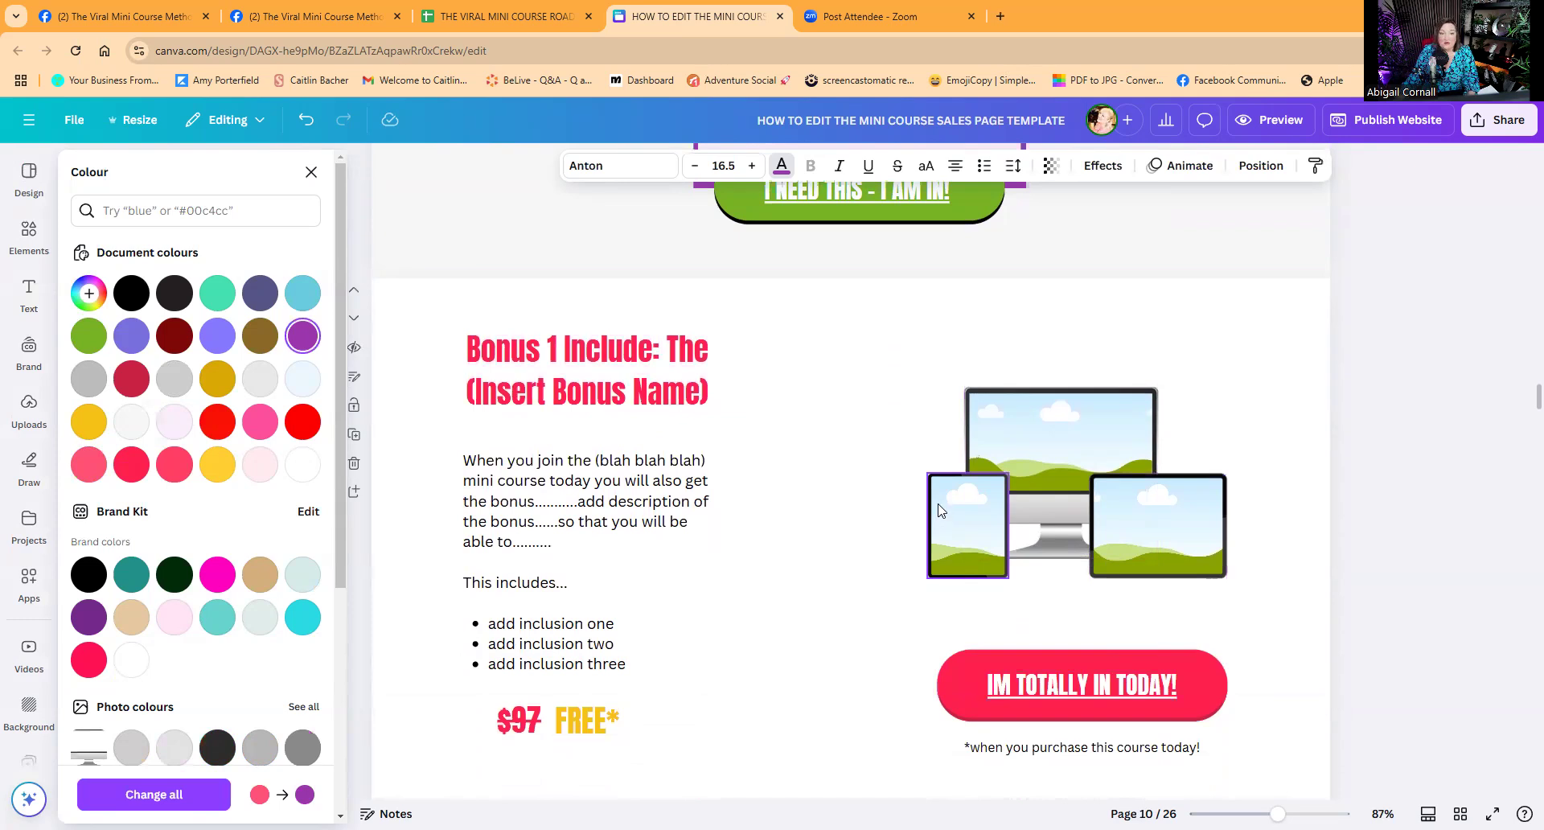
{"action": "scroll", "coordinate": [796, 579], "scroll_direction": "down", "scroll_amount": 4}
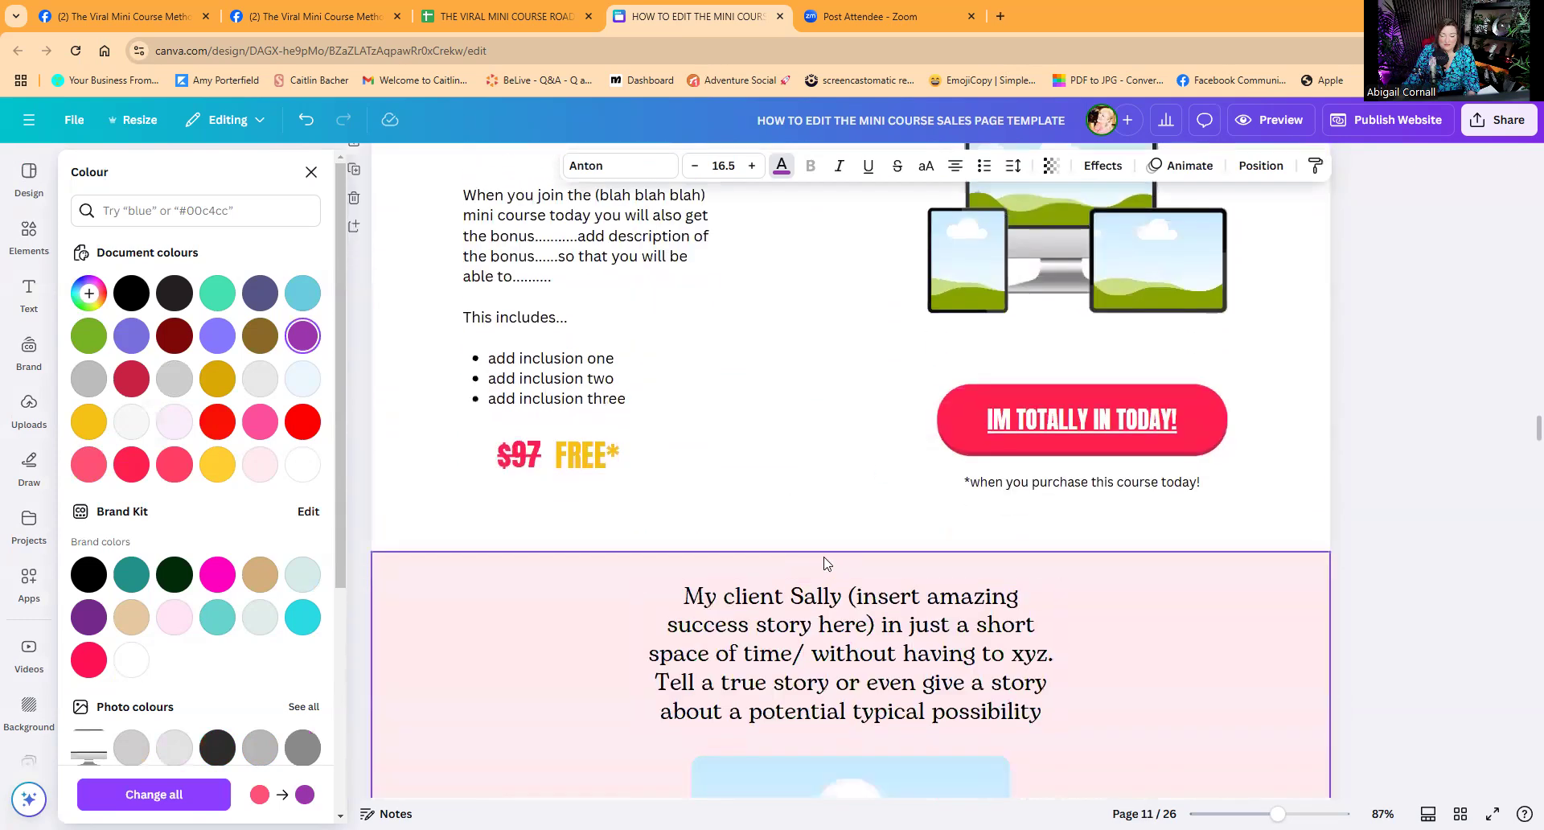
{"action": "scroll", "coordinate": [826, 563], "scroll_direction": "down", "scroll_amount": 5}
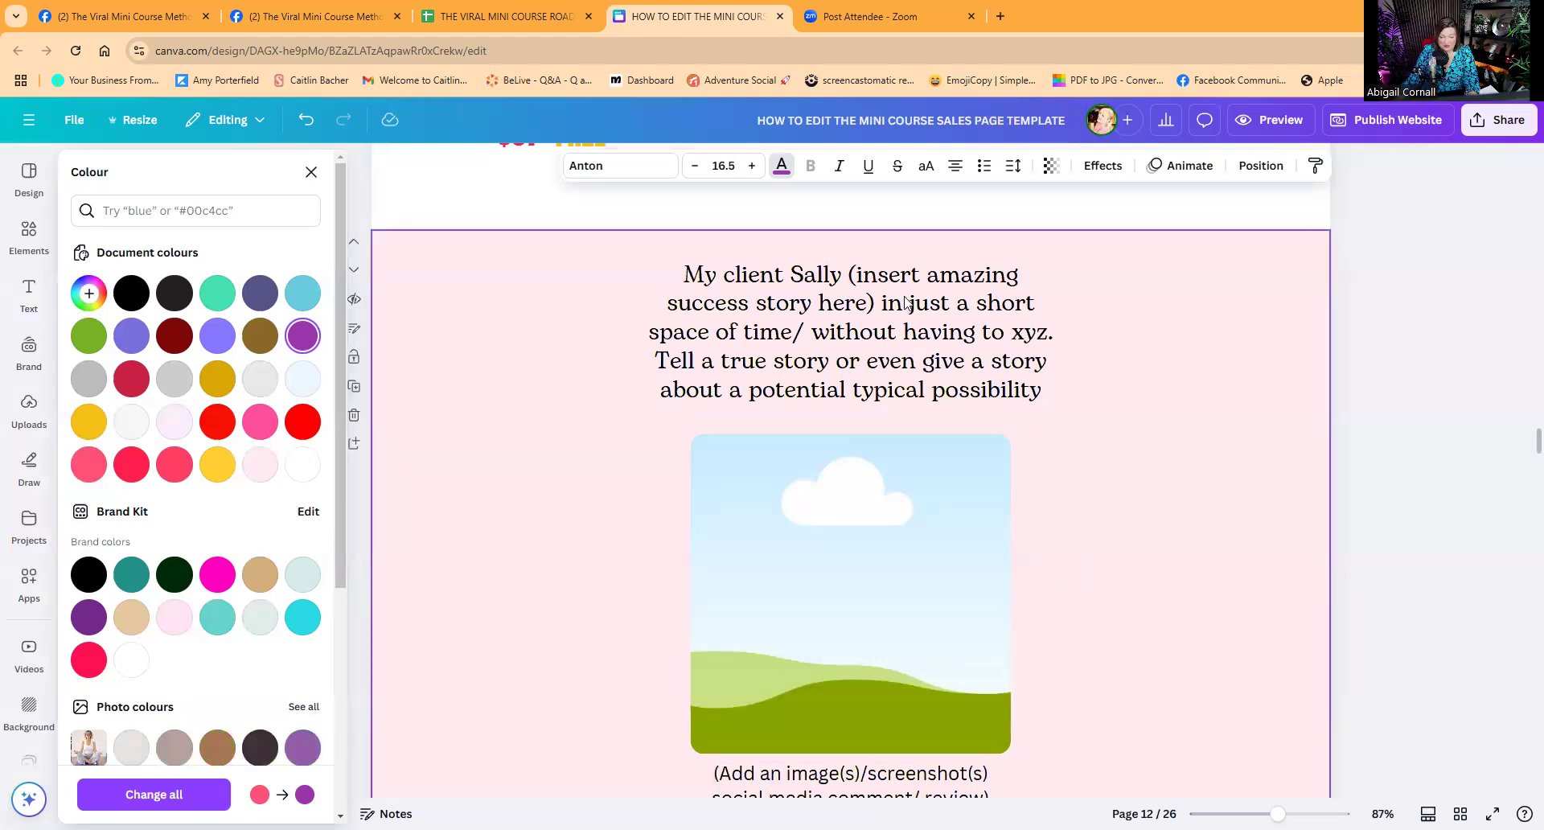
{"action": "scroll", "coordinate": [856, 541], "scroll_direction": "down", "scroll_amount": 15}
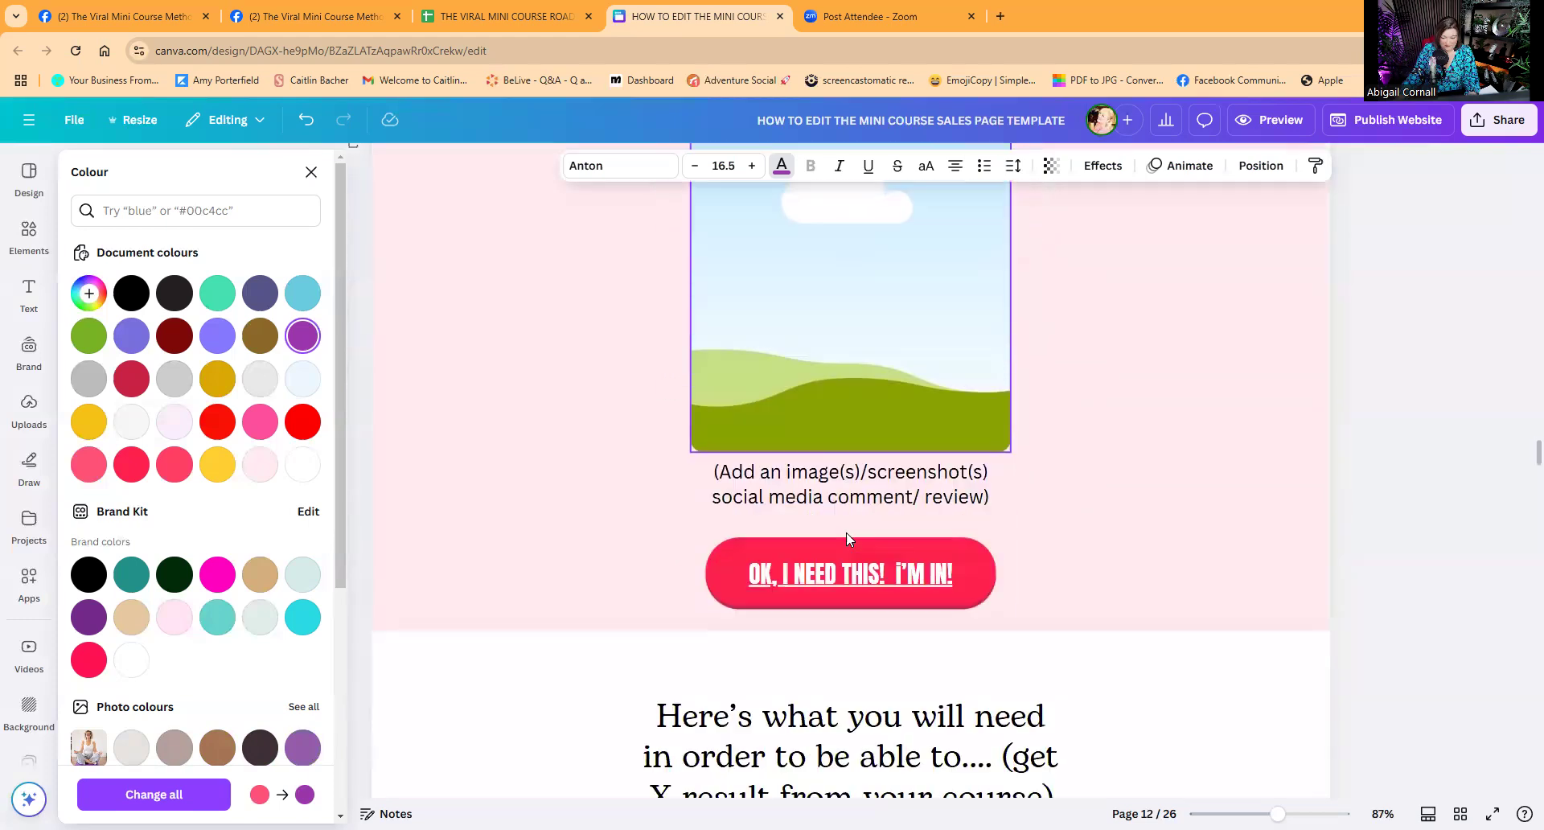
{"action": "scroll", "coordinate": [844, 536], "scroll_direction": "down", "scroll_amount": 10}
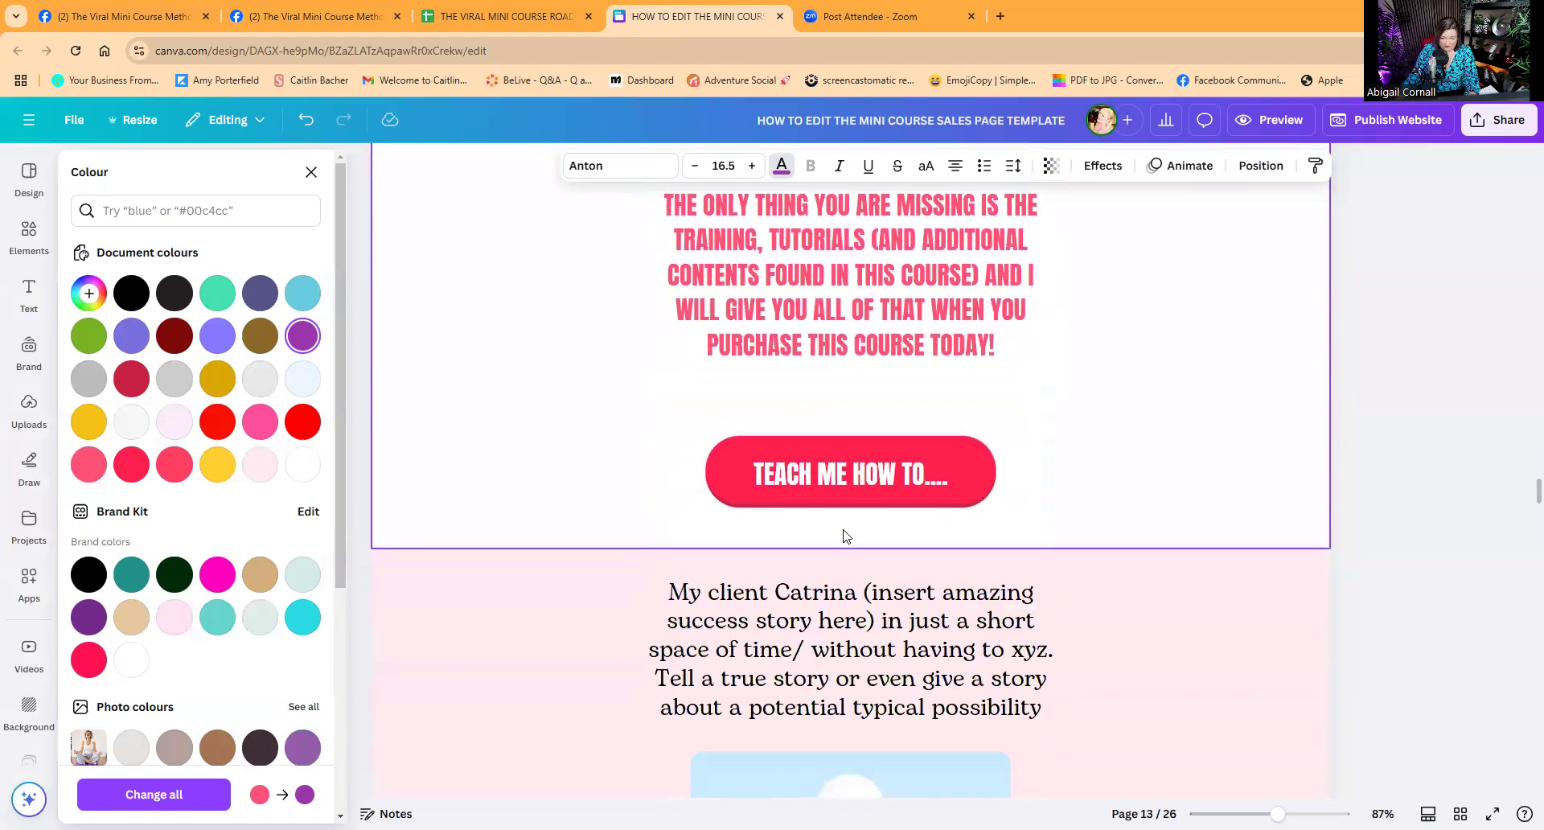
{"action": "scroll", "coordinate": [861, 502], "scroll_direction": "down", "scroll_amount": 5}
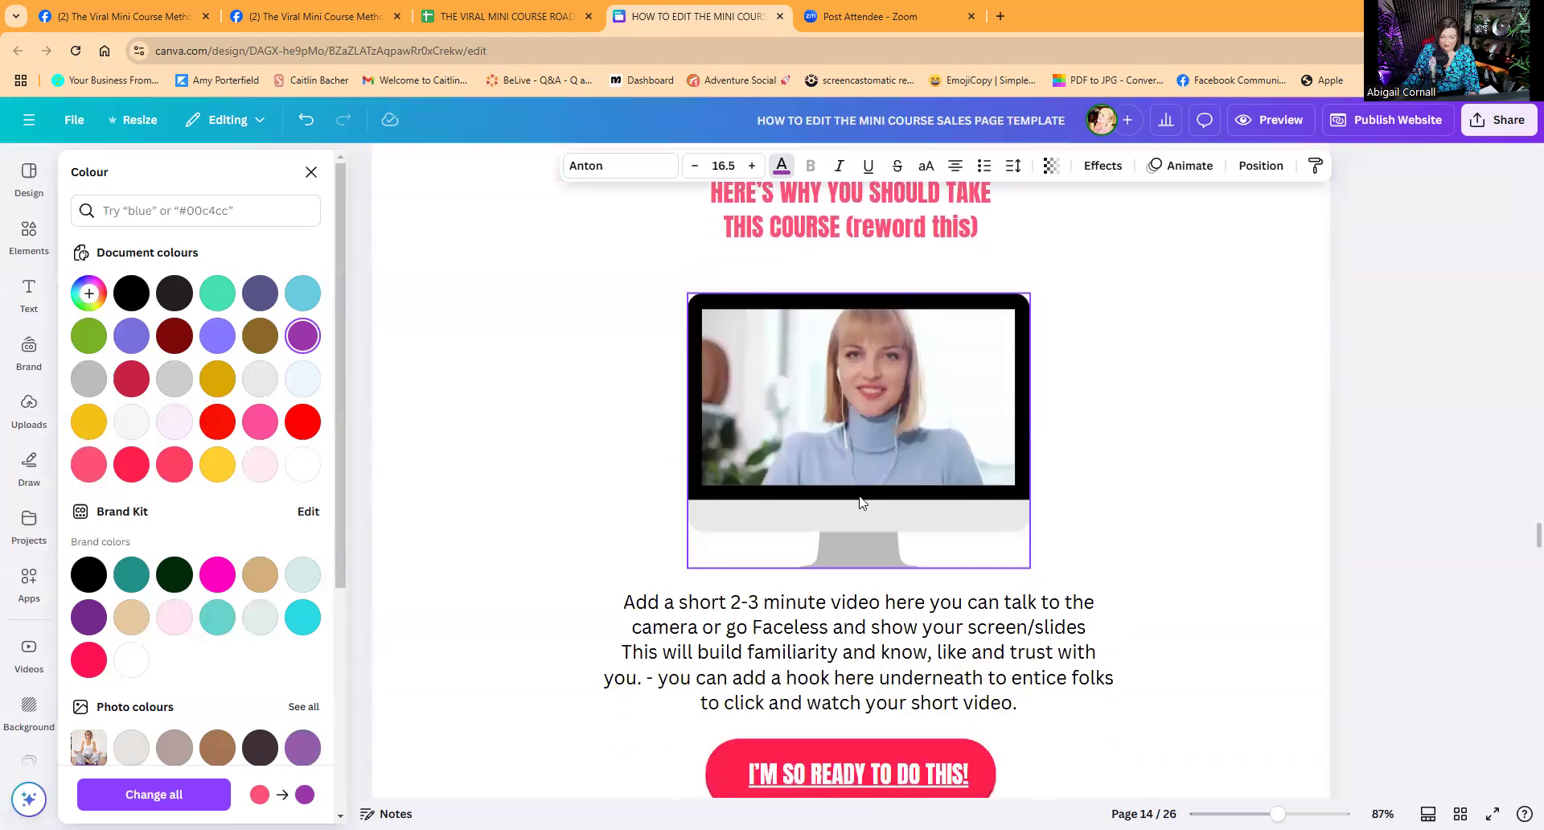
{"action": "scroll", "coordinate": [880, 490], "scroll_direction": "up", "scroll_amount": 1}
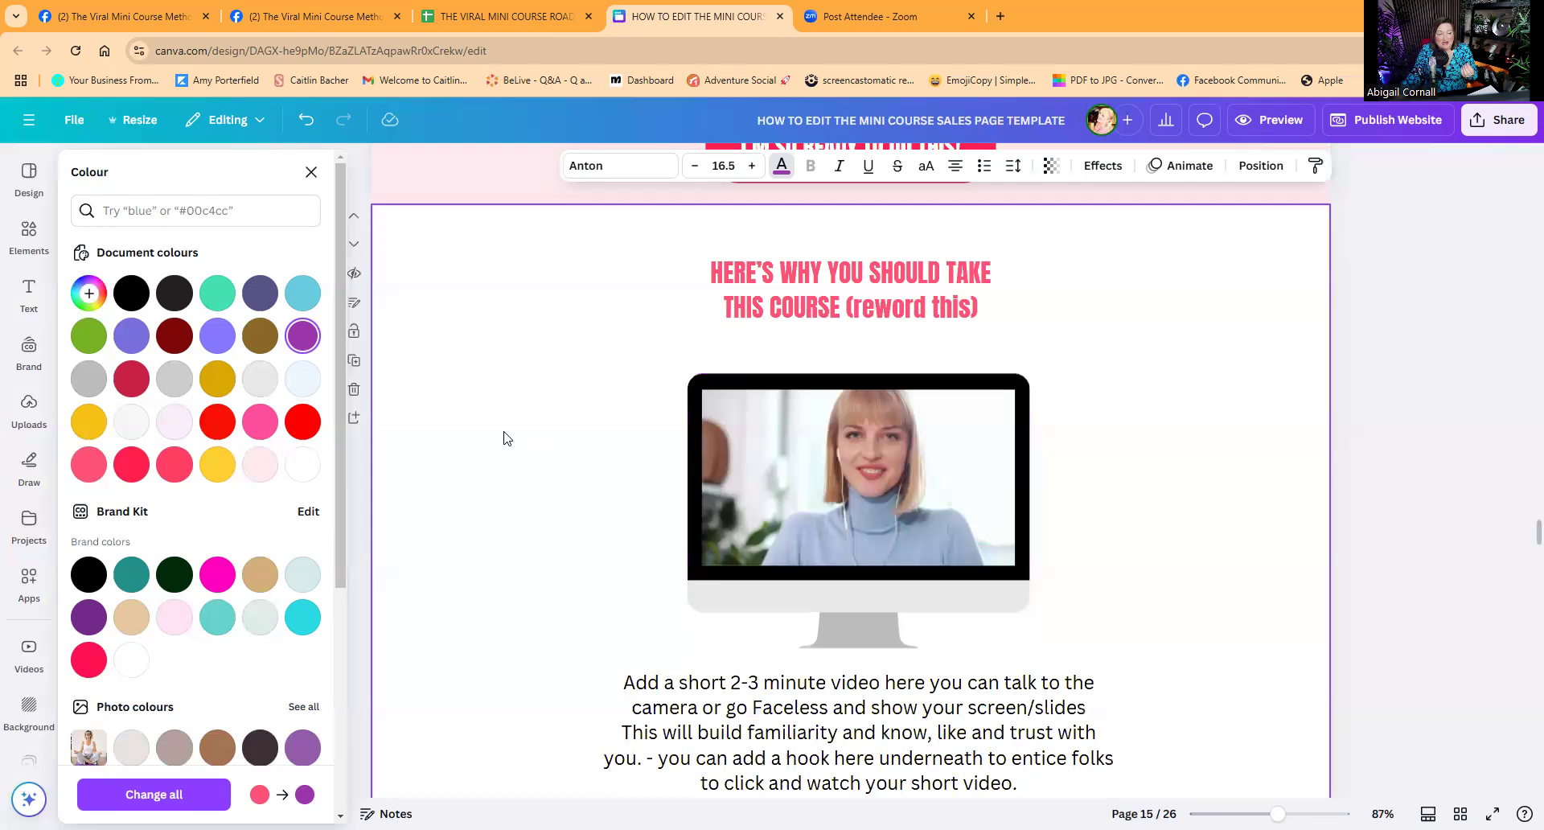
Show the Uploads library, then cancel the image/video file picker without uploading.
{"action": "left_click", "coordinate": [29, 409]}
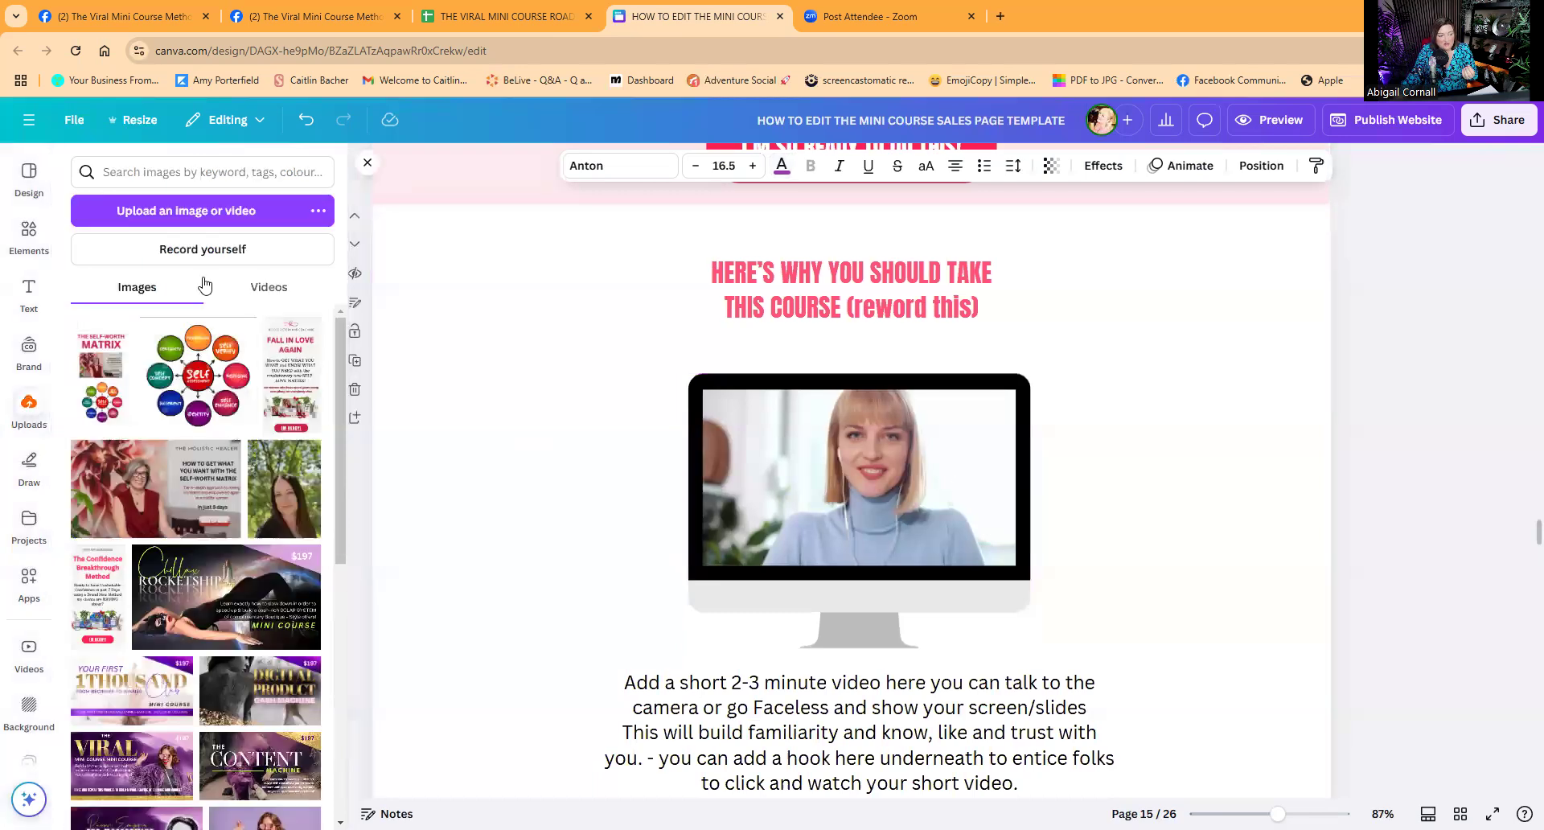
{"action": "left_click", "coordinate": [198, 212]}
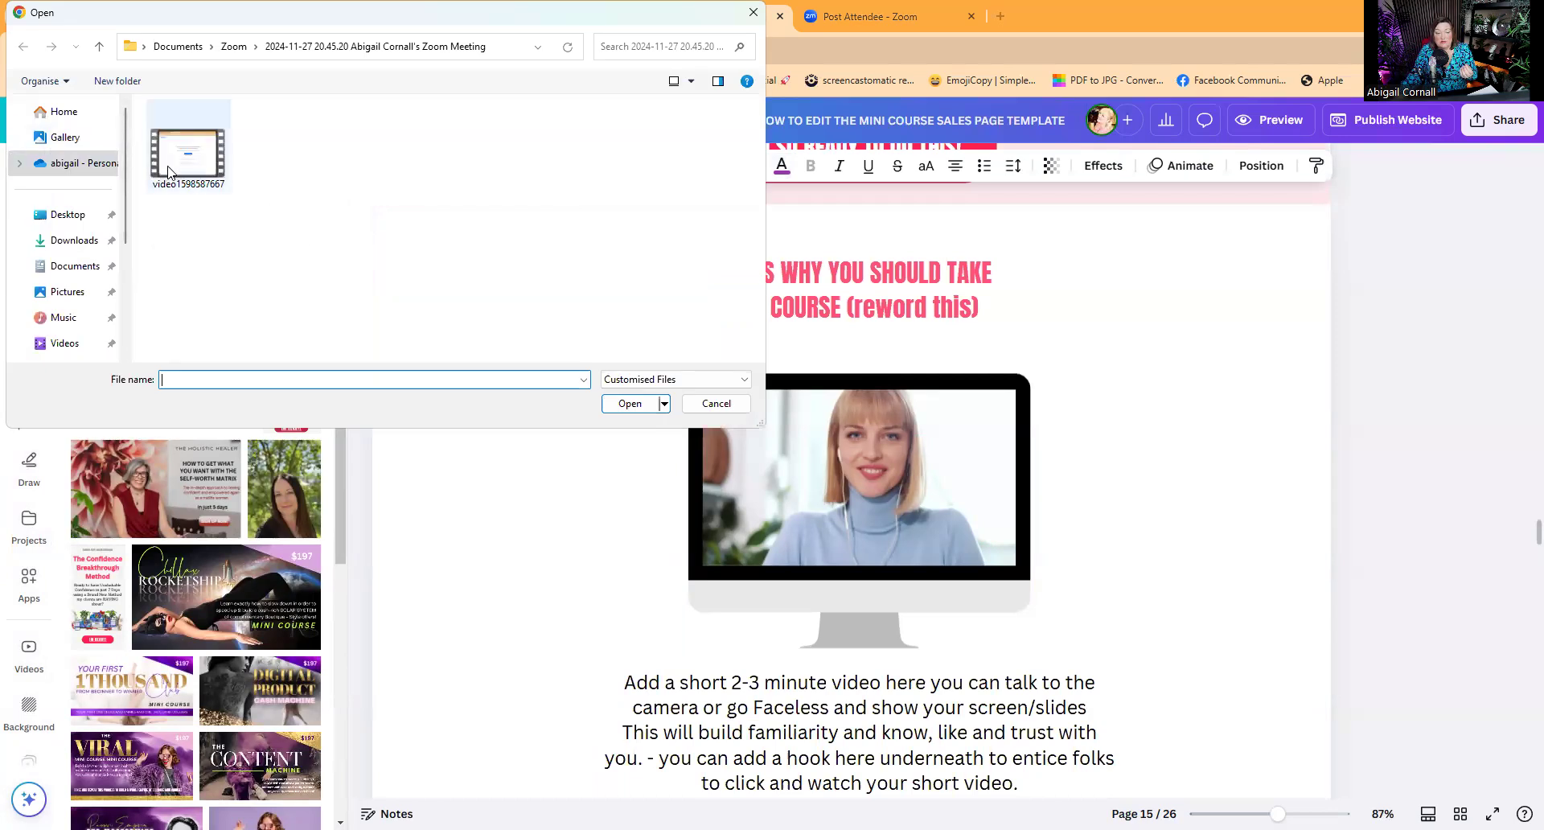
{"action": "left_click", "coordinate": [716, 403]}
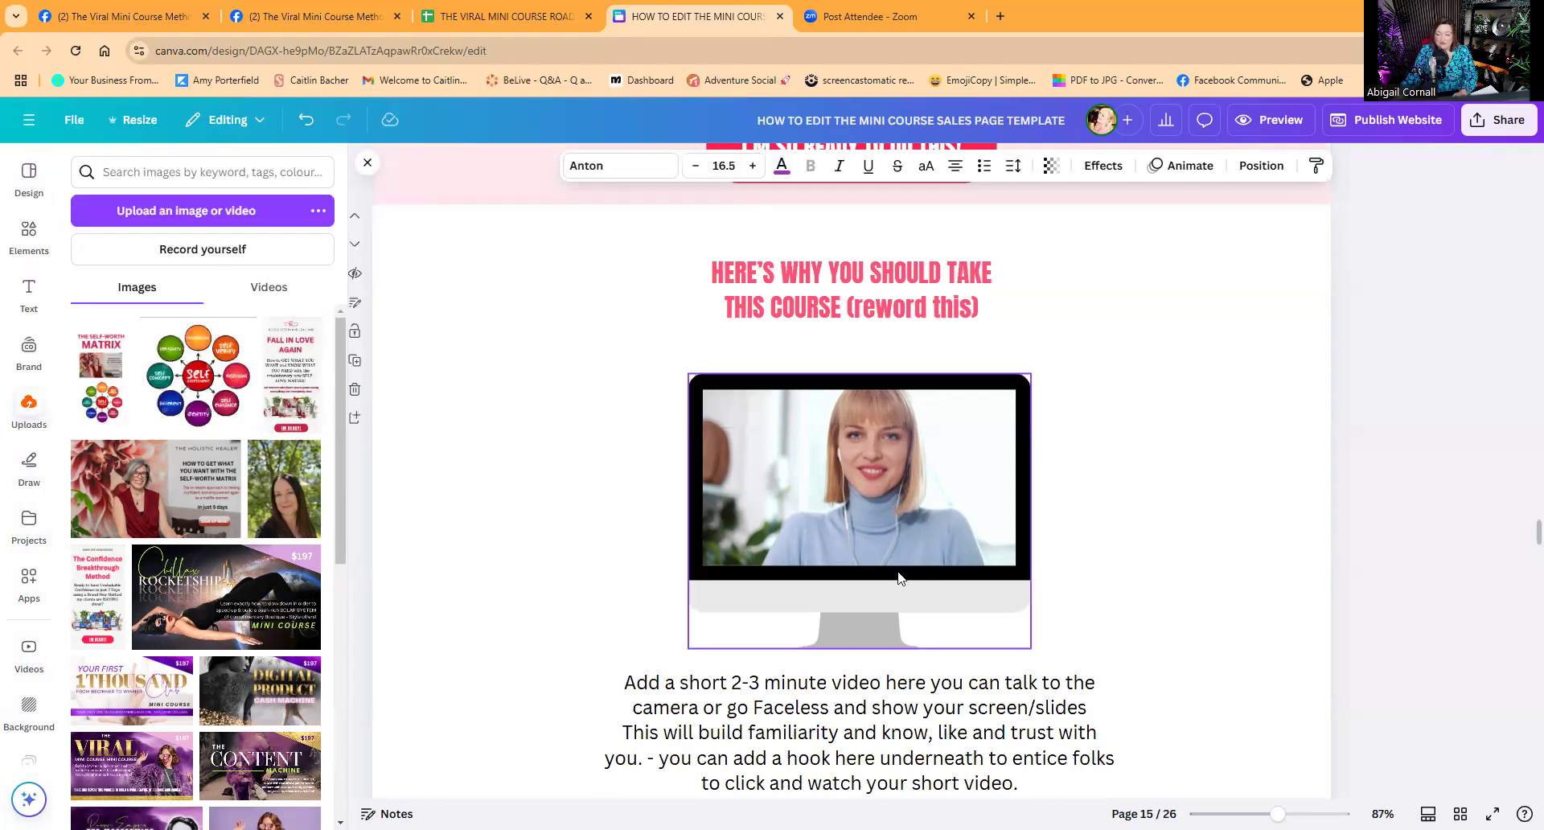
{"action": "scroll", "coordinate": [897, 573], "scroll_direction": "down", "scroll_amount": 10}
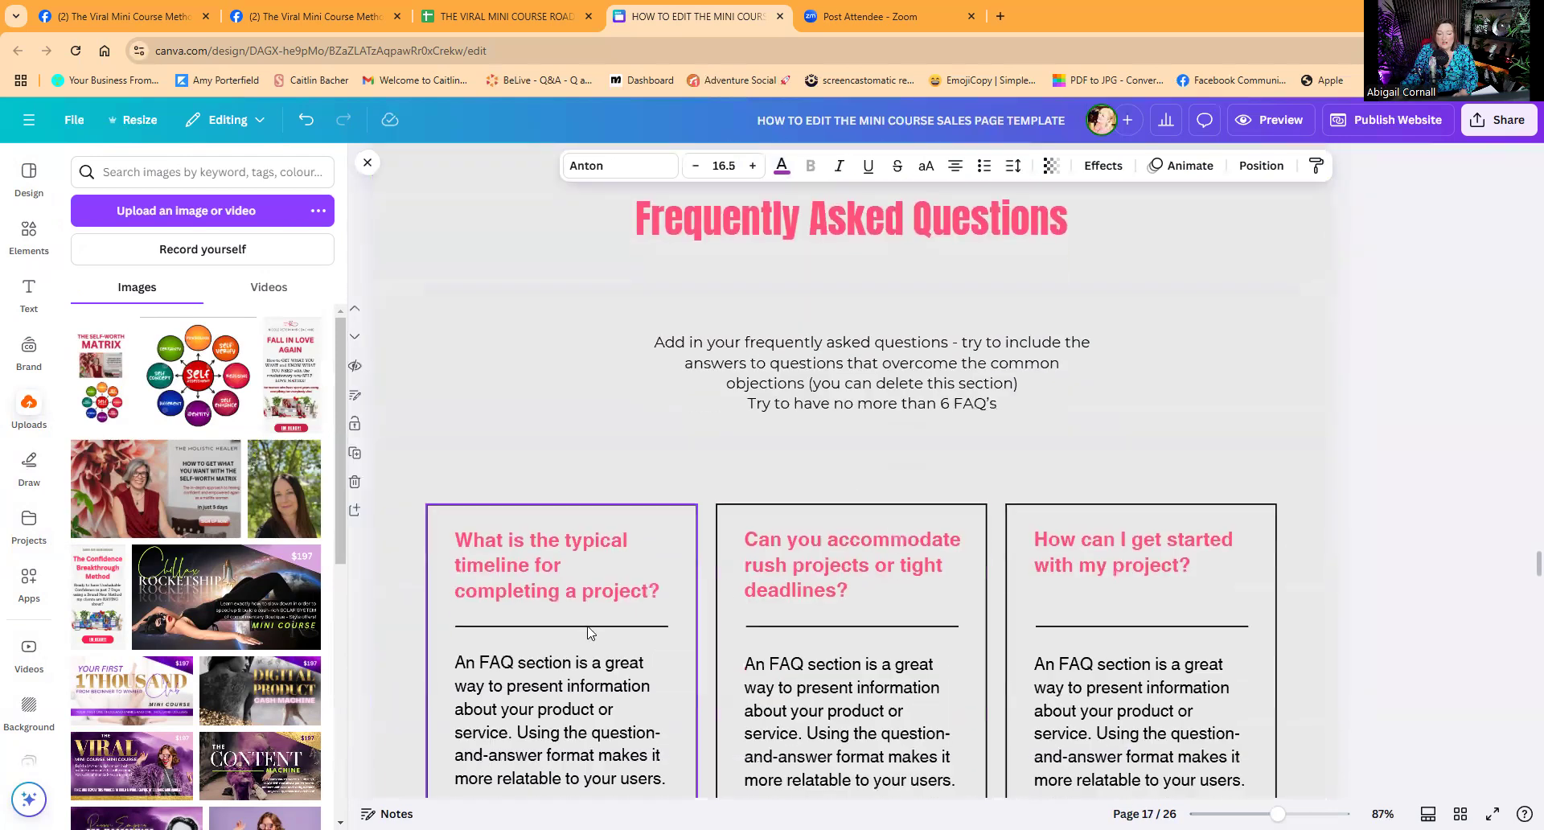
Delete the yellow placeholder course mockup group on page 20.
{"action": "left_click", "coordinate": [907, 582]}
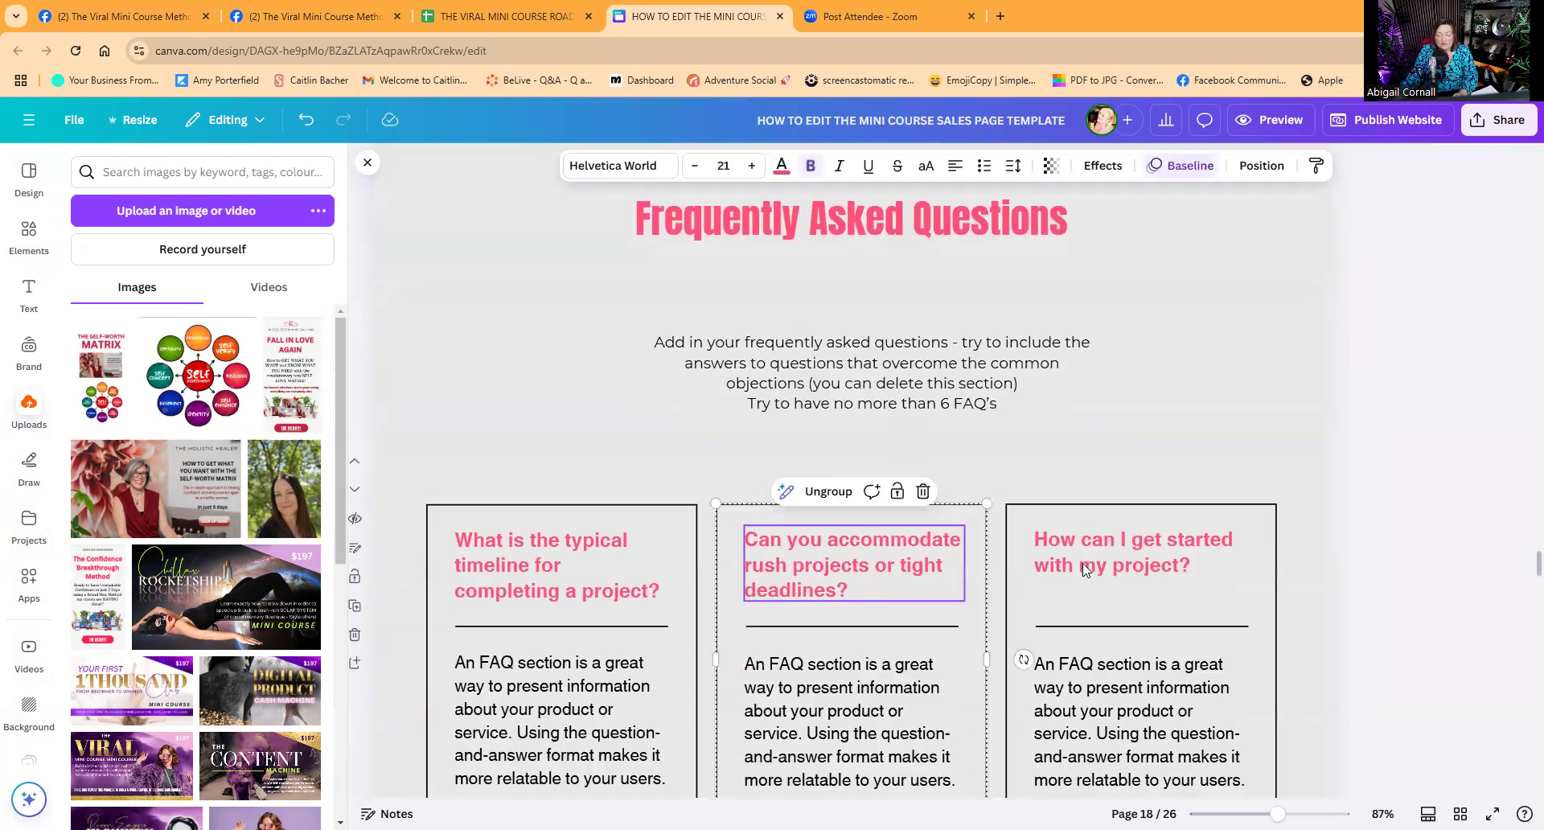
{"action": "scroll", "coordinate": [925, 579], "scroll_direction": "down", "scroll_amount": 5}
{"action": "scroll", "coordinate": [955, 575], "scroll_direction": "down", "scroll_amount": 5}
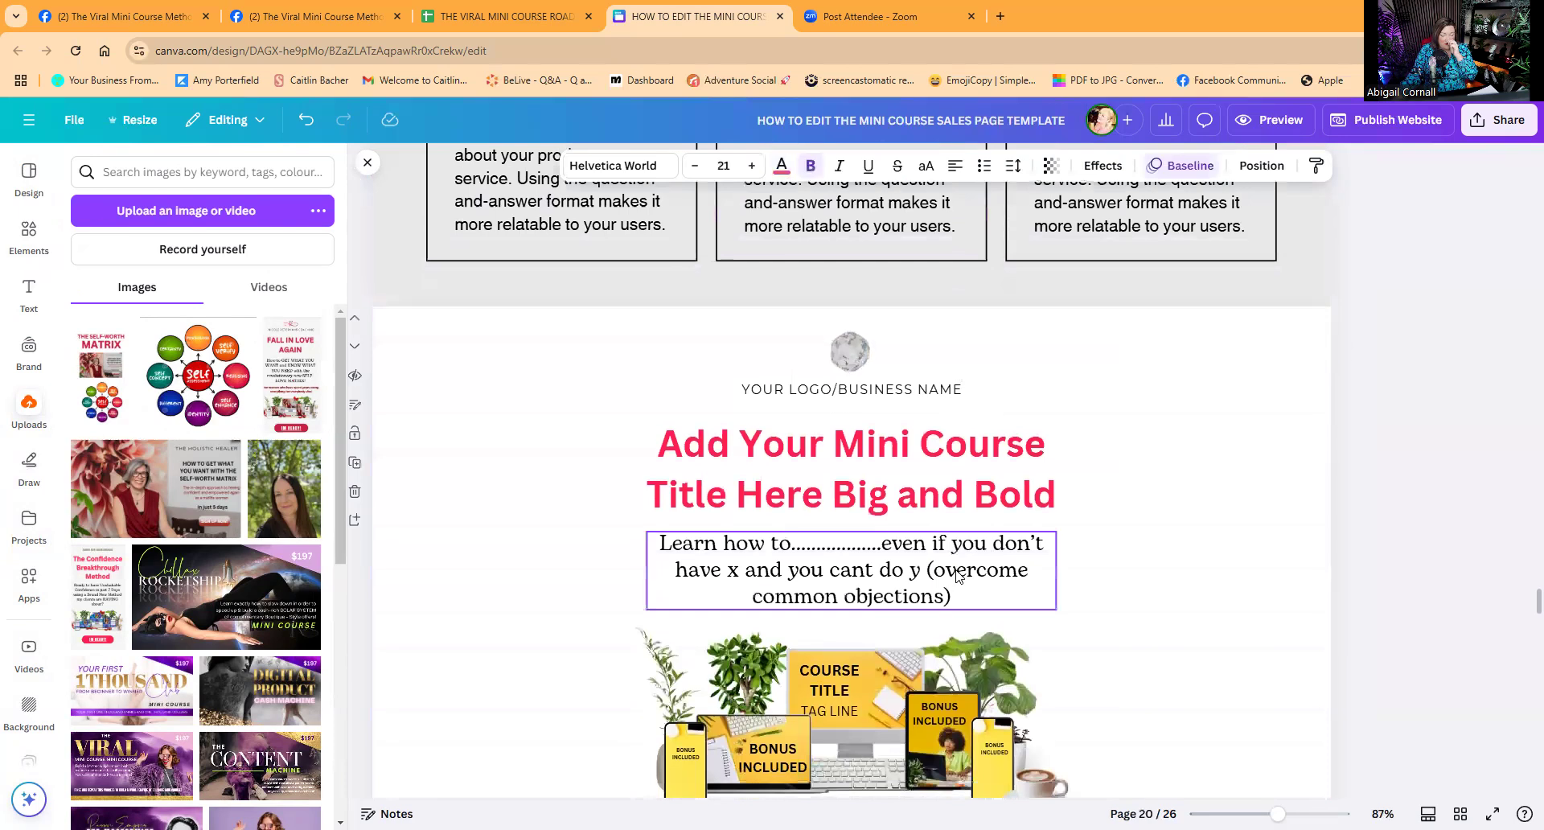
{"action": "left_click_drag", "start_coordinate": [613, 400], "coordinate": [1124, 571]}
{"action": "key", "text": "Delete"}
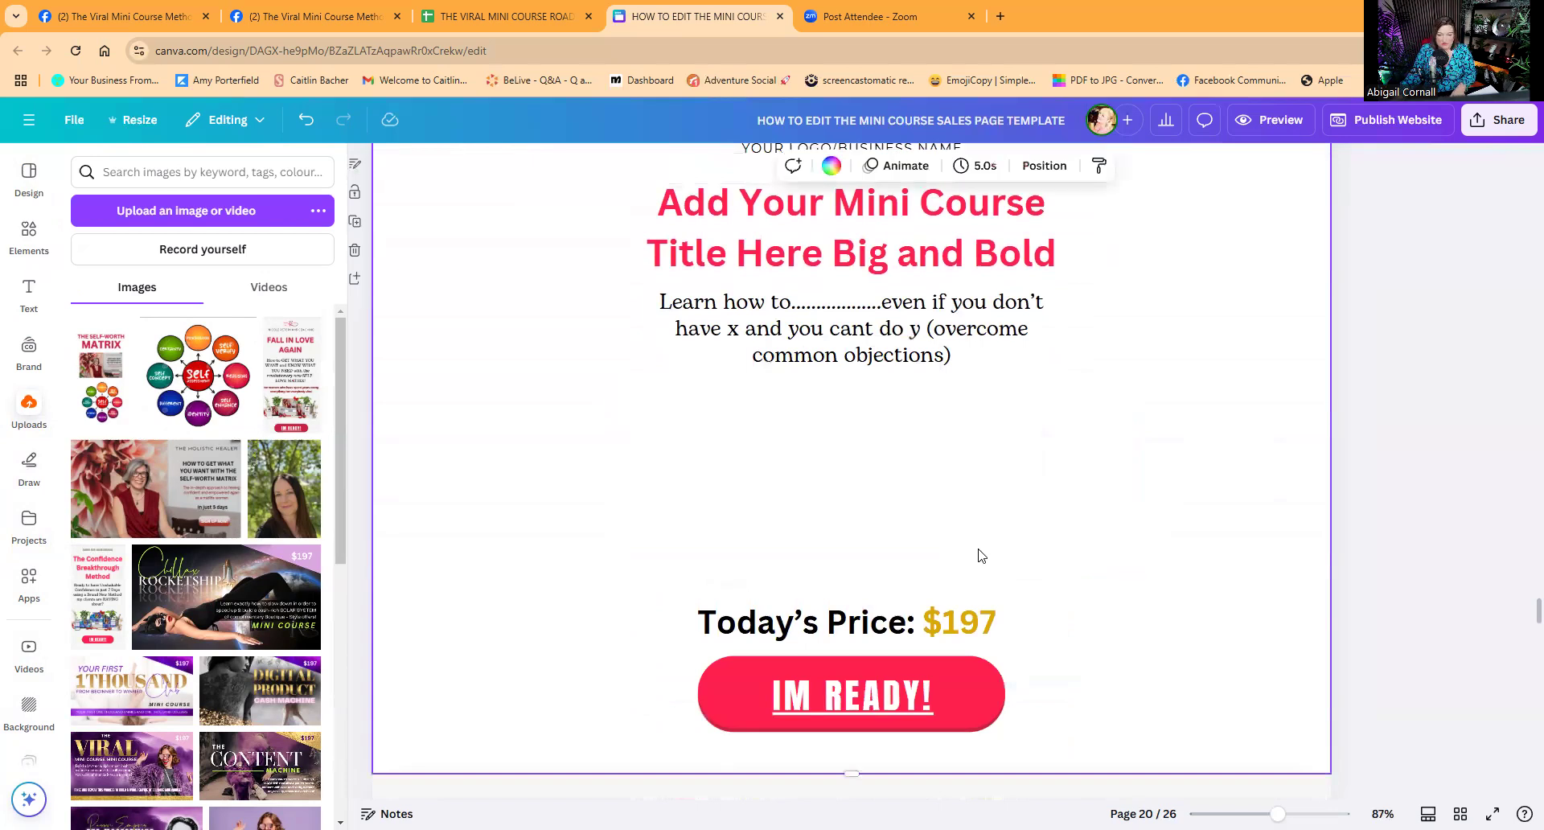
Place the purple workout mockup, resized and centred above the $197 Today's Price.
{"action": "key", "text": "ctrl+z"}
{"action": "left_click_drag", "start_coordinate": [868, 386], "coordinate": [735, 460]}
{"action": "left_click_drag", "start_coordinate": [639, 524], "coordinate": [907, 466]}
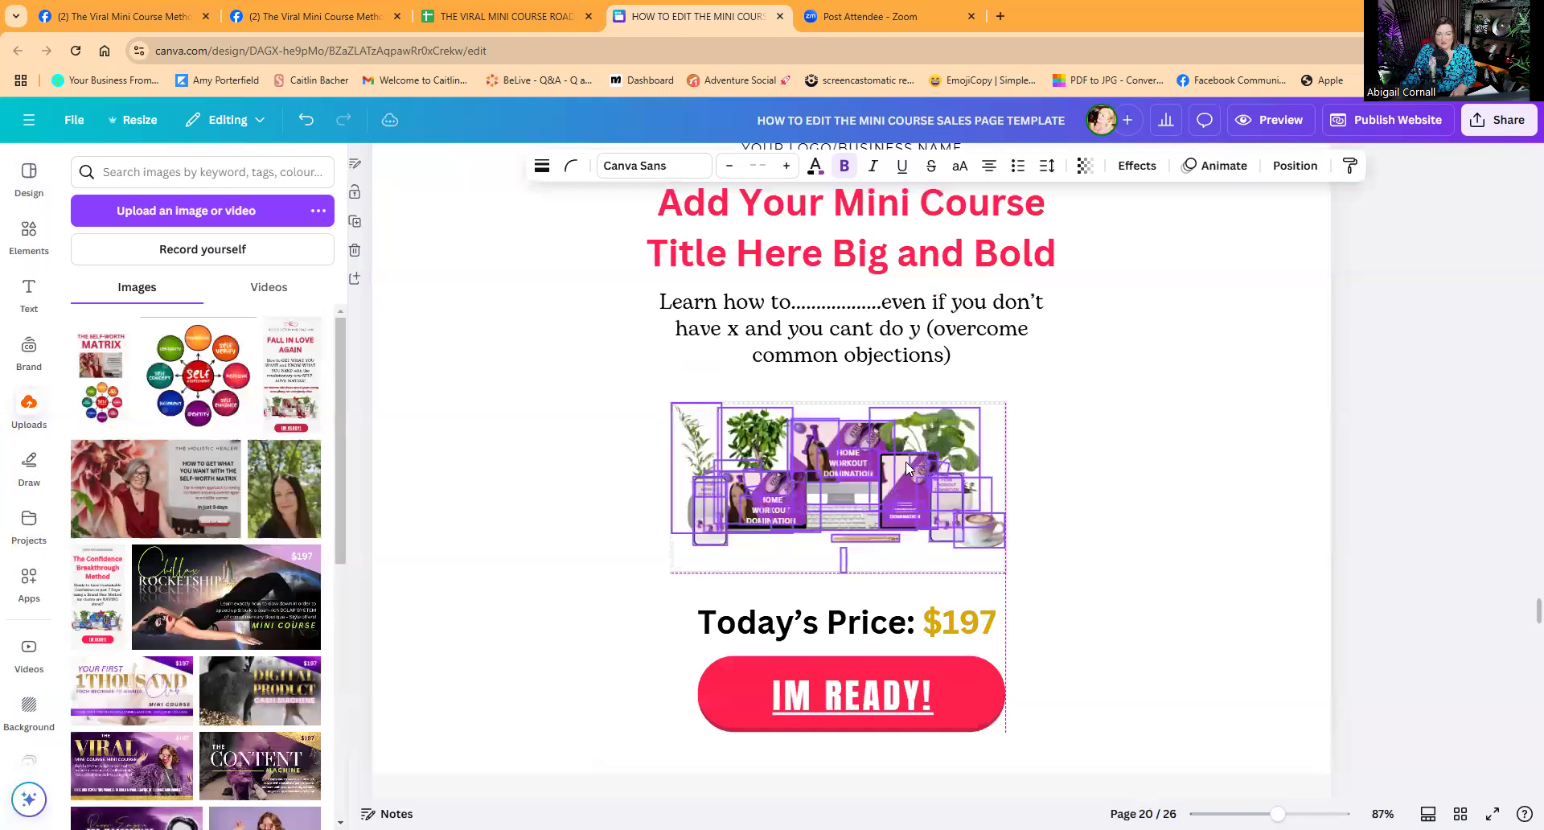
{"action": "left_click_drag", "start_coordinate": [1005, 402], "coordinate": [1034, 384]}
{"action": "left_click_drag", "start_coordinate": [966, 445], "coordinate": [962, 444]}
{"action": "left_click", "coordinate": [1160, 459]}
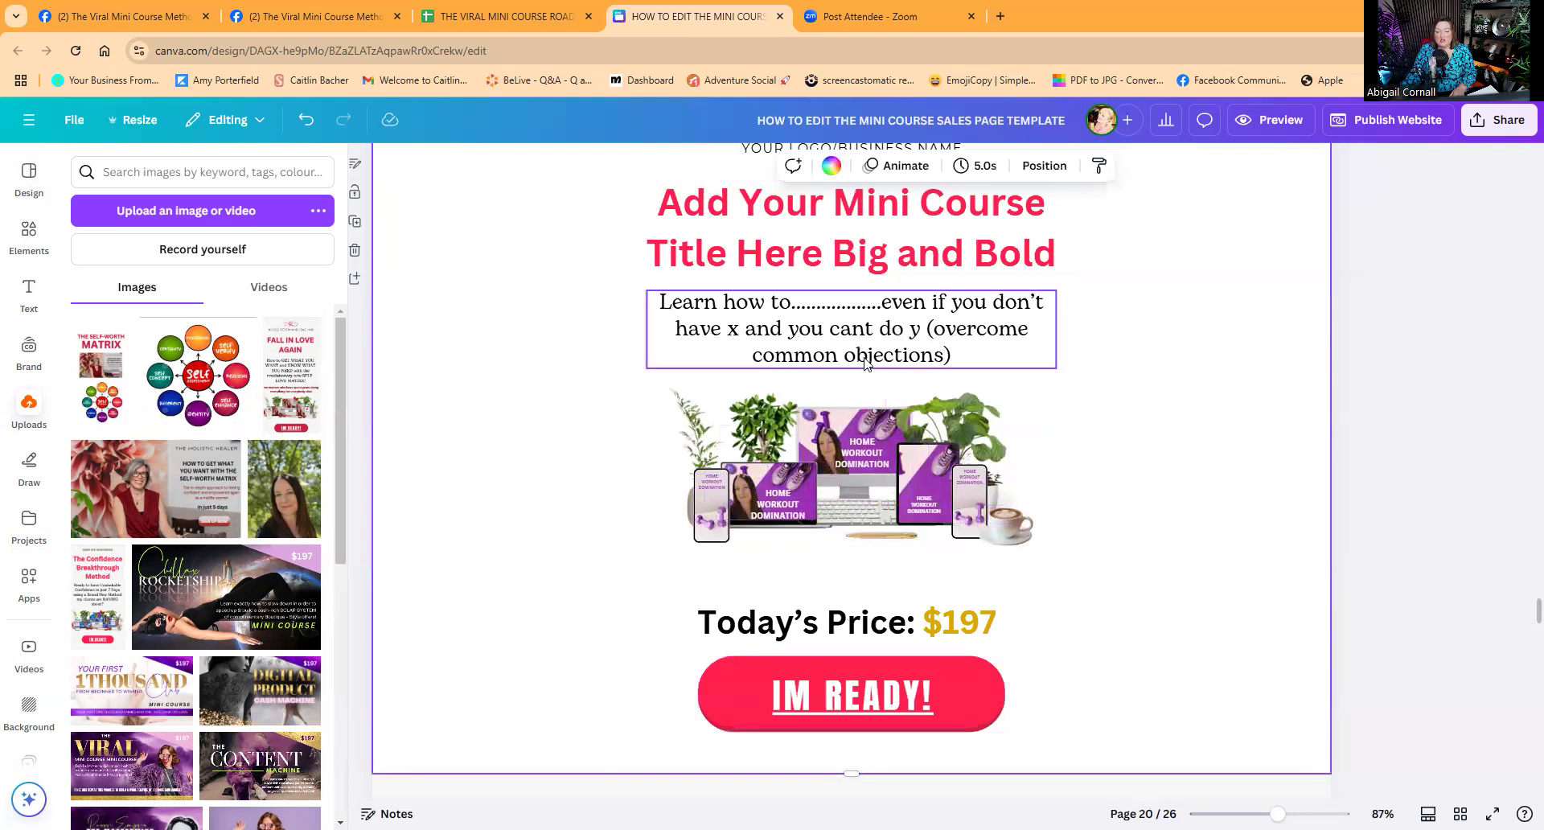
{"action": "scroll", "coordinate": [884, 435], "scroll_direction": "up", "scroll_amount": 4}
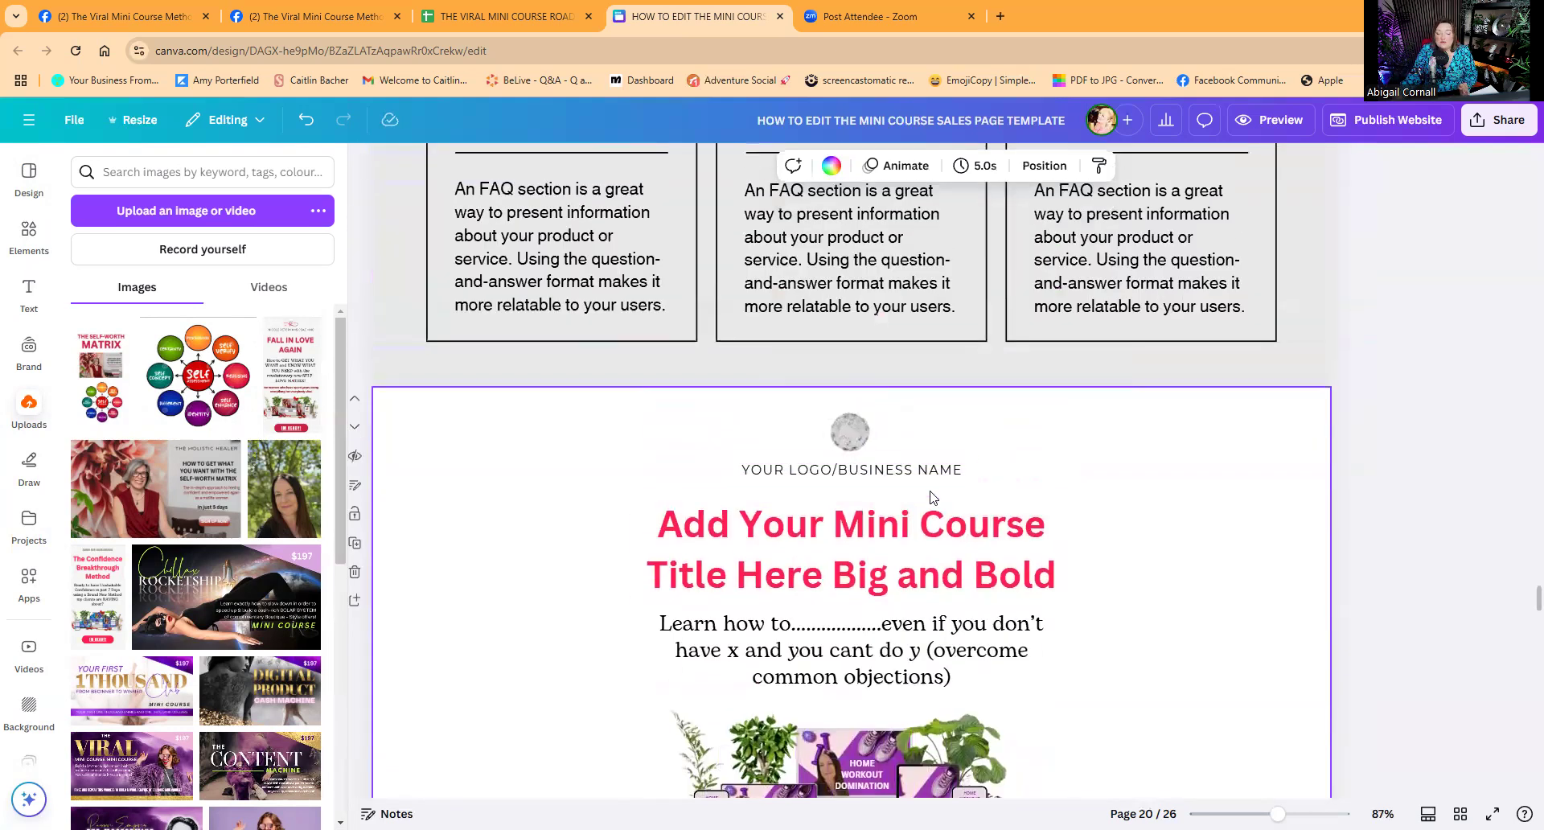
{"action": "scroll", "coordinate": [868, 451], "scroll_direction": "down", "scroll_amount": 8}
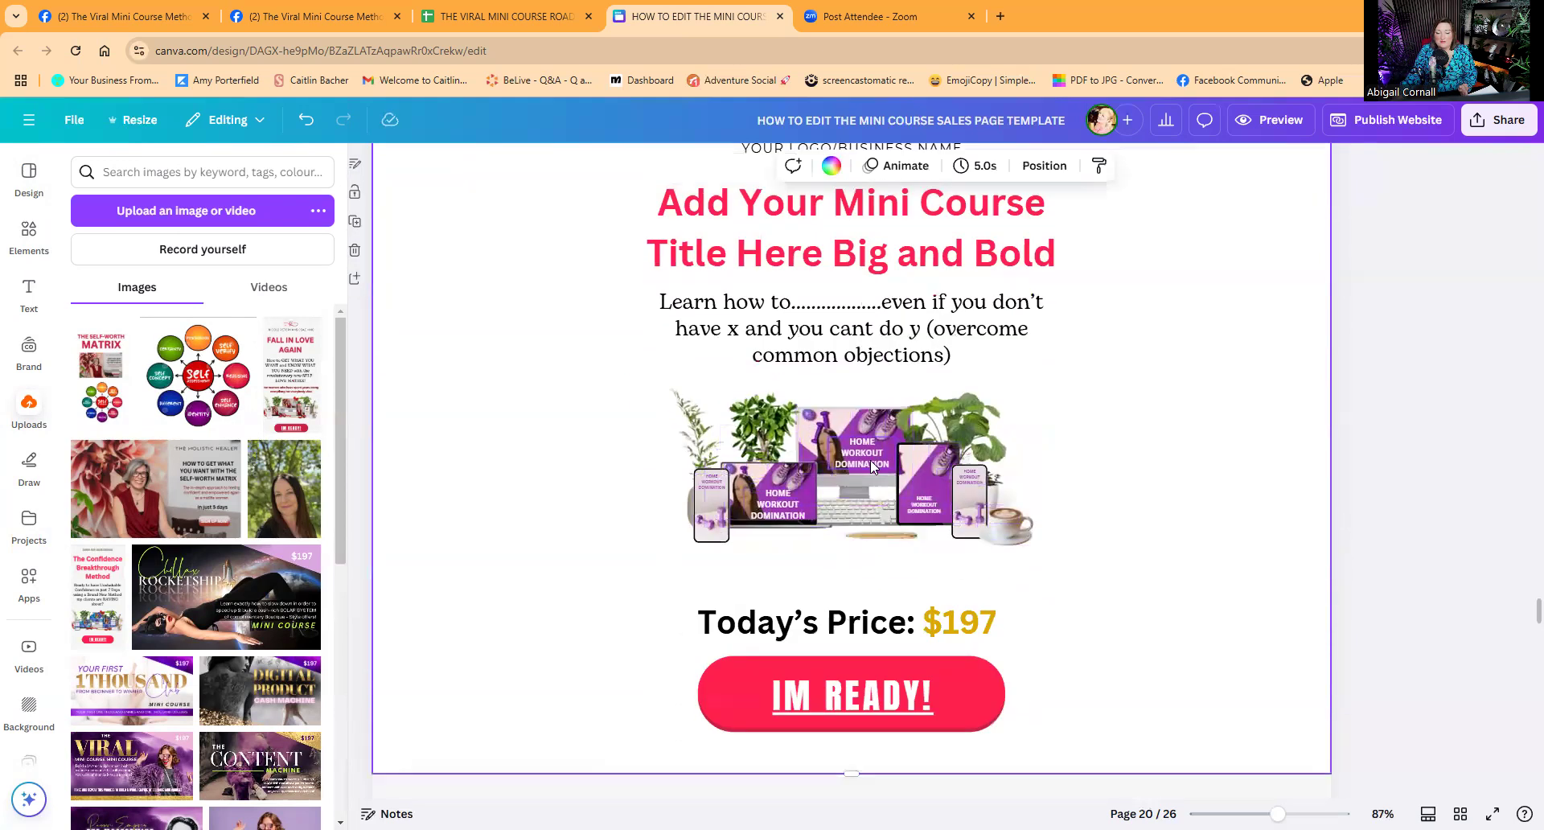
{"action": "scroll", "coordinate": [873, 465], "scroll_direction": "down", "scroll_amount": 4}
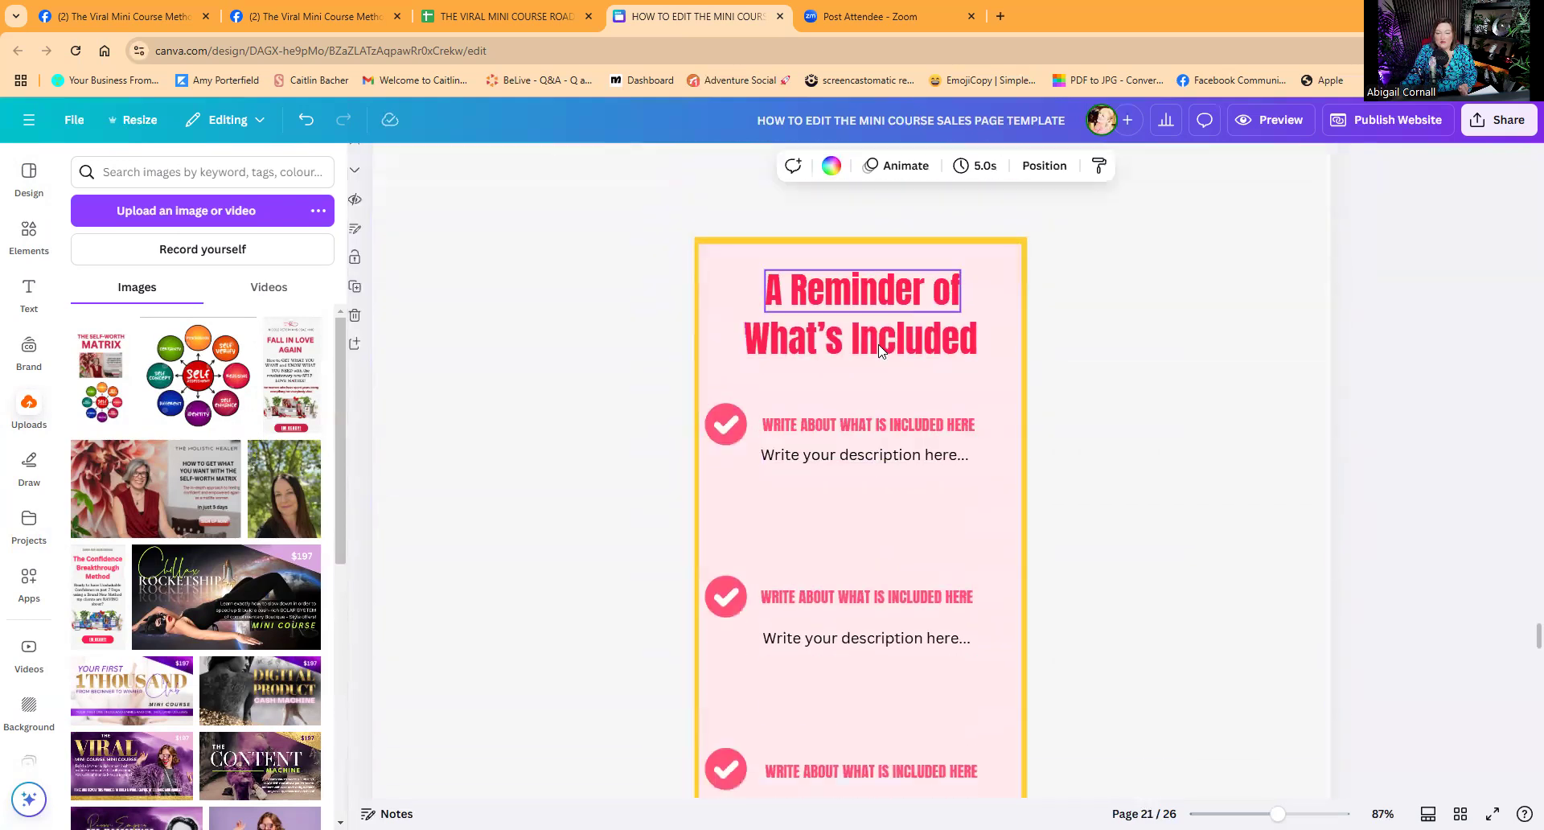
{"action": "scroll", "coordinate": [820, 668], "scroll_direction": "down", "scroll_amount": 5}
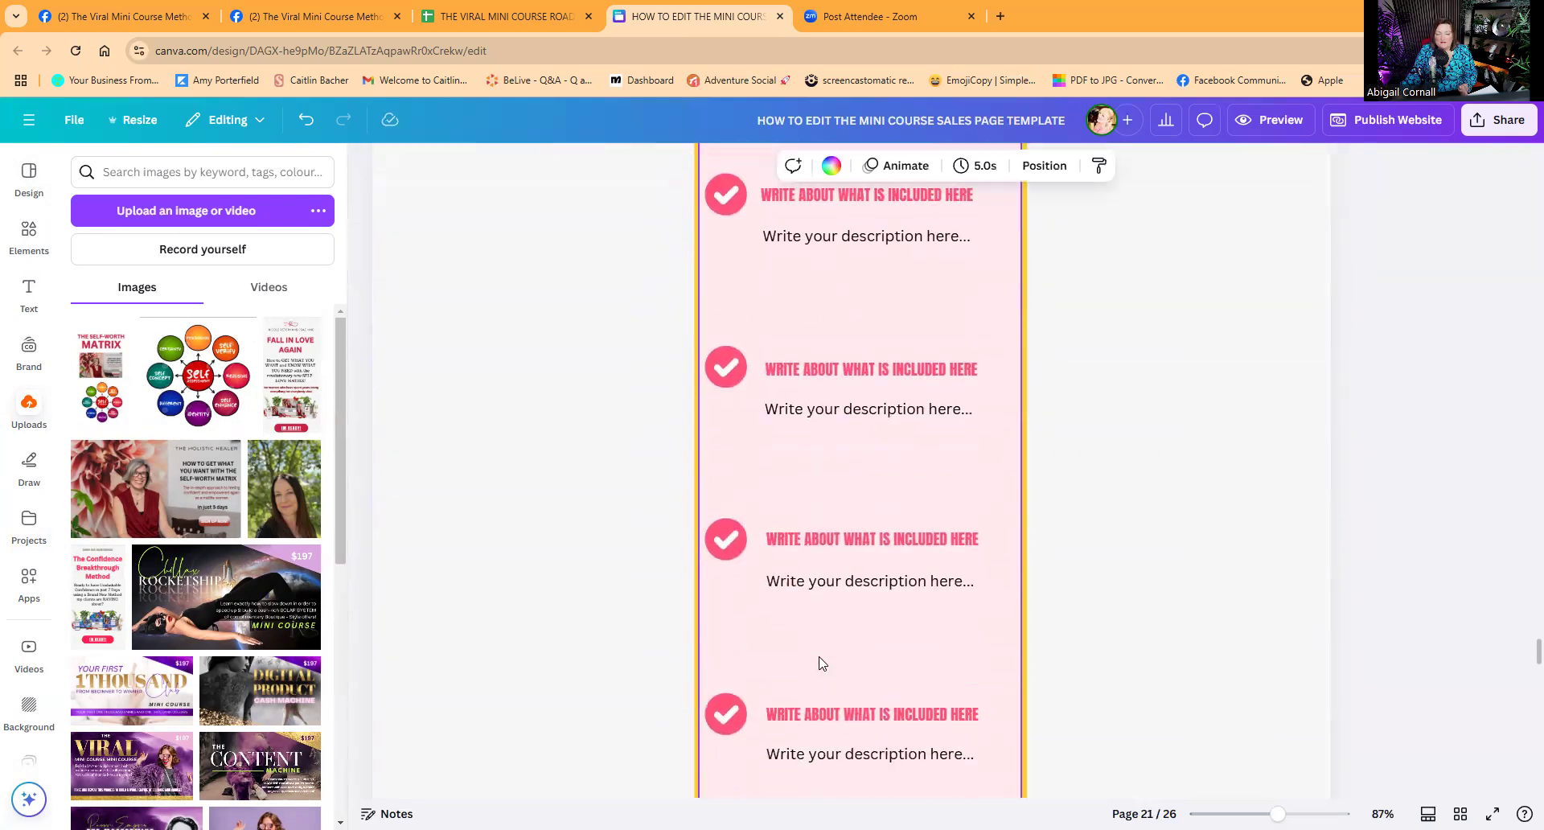
{"action": "scroll", "coordinate": [841, 579], "scroll_direction": "down", "scroll_amount": 3}
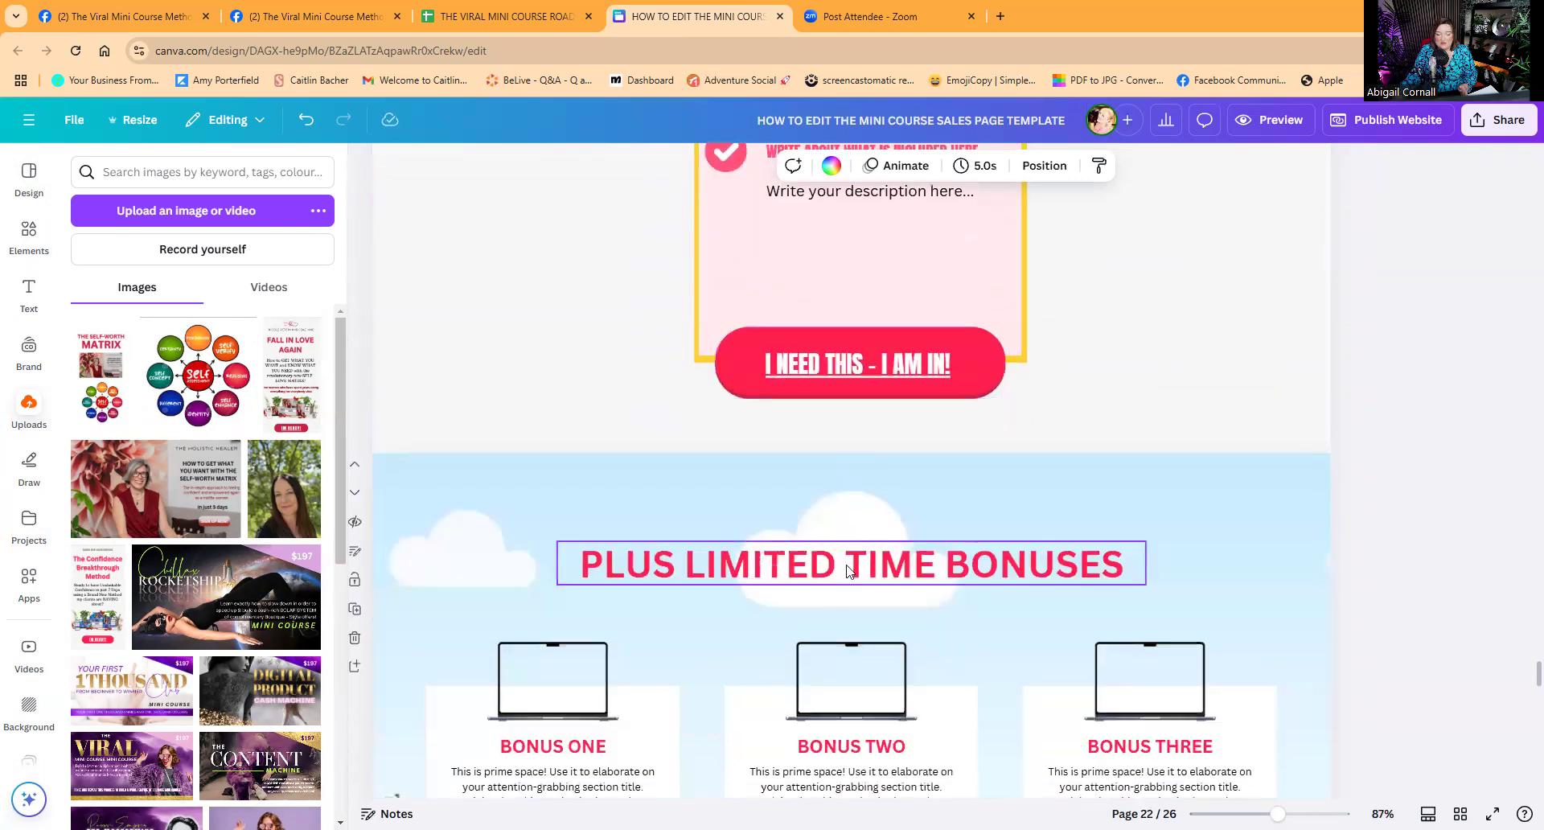
{"action": "scroll", "coordinate": [814, 608], "scroll_direction": "down", "scroll_amount": 1}
{"action": "scroll", "coordinate": [814, 609], "scroll_direction": "down", "scroll_amount": 3}
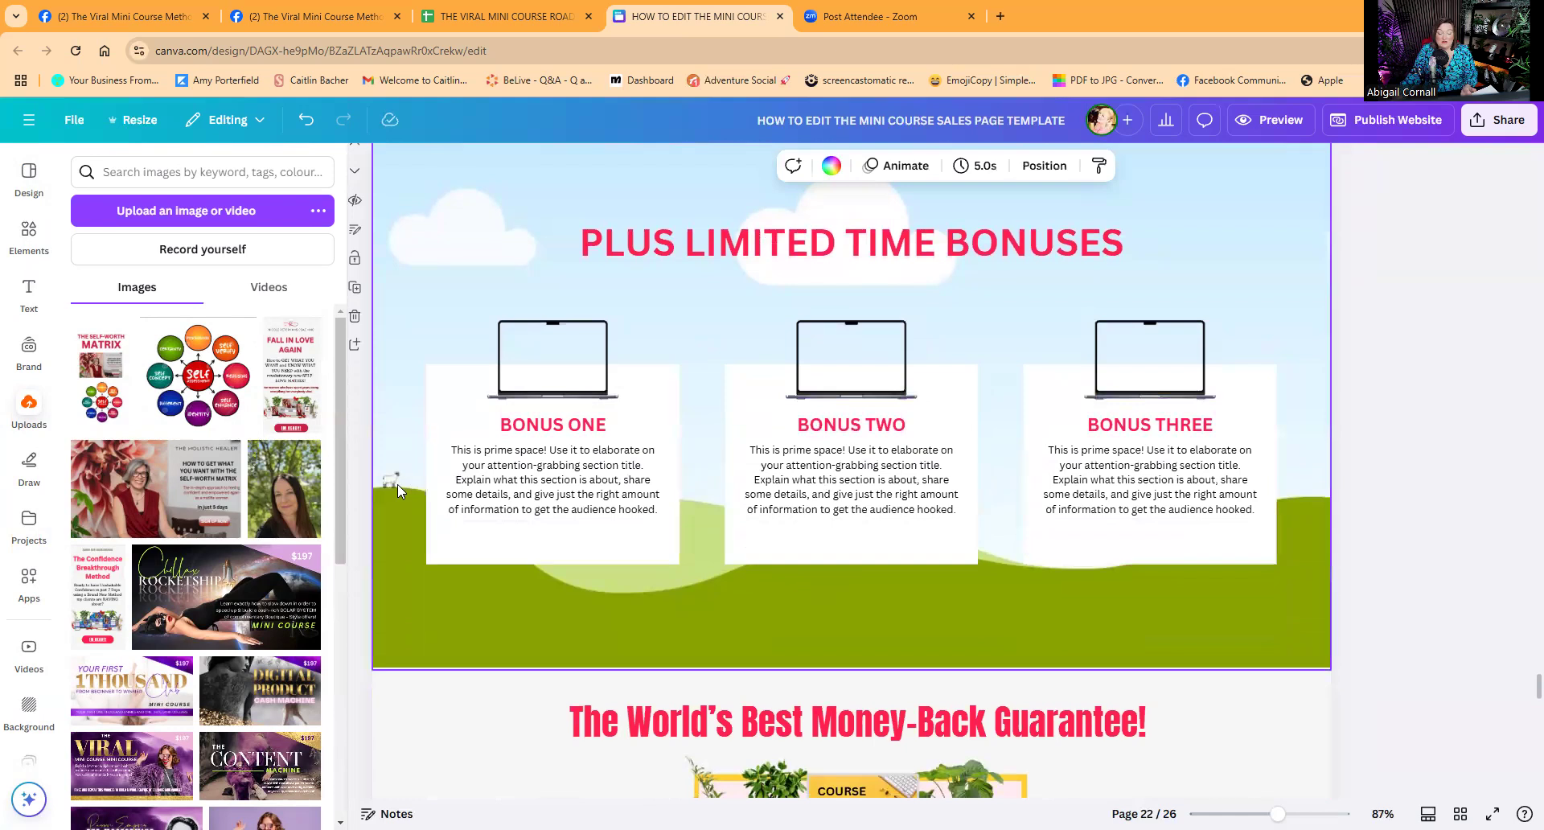
{"action": "scroll", "coordinate": [510, 476], "scroll_direction": "down", "scroll_amount": 6}
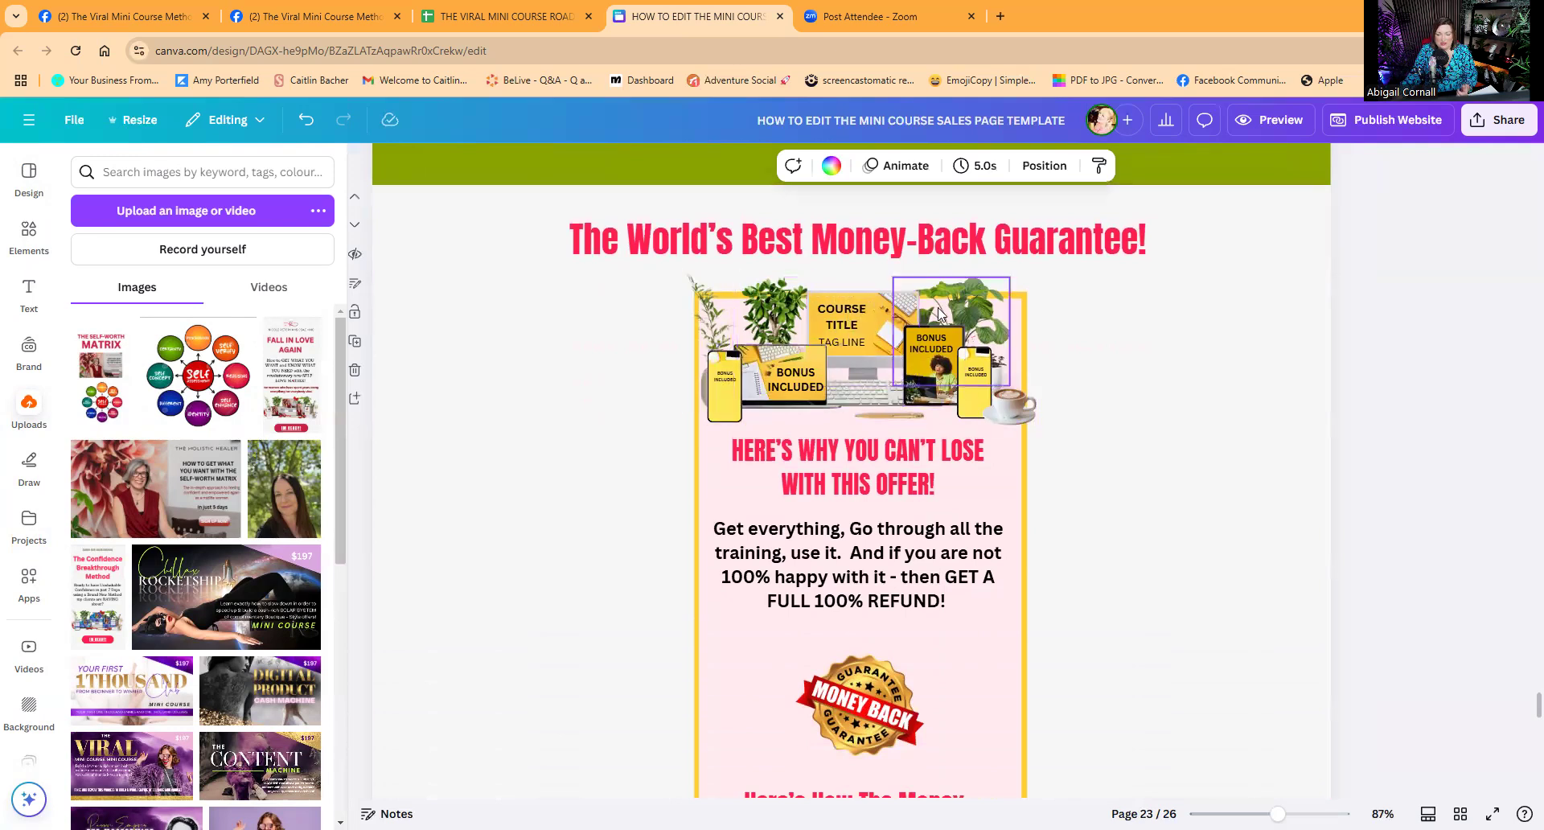
{"action": "scroll", "coordinate": [860, 482], "scroll_direction": "down", "scroll_amount": 3}
{"action": "scroll", "coordinate": [862, 495], "scroll_direction": "down", "scroll_amount": 10}
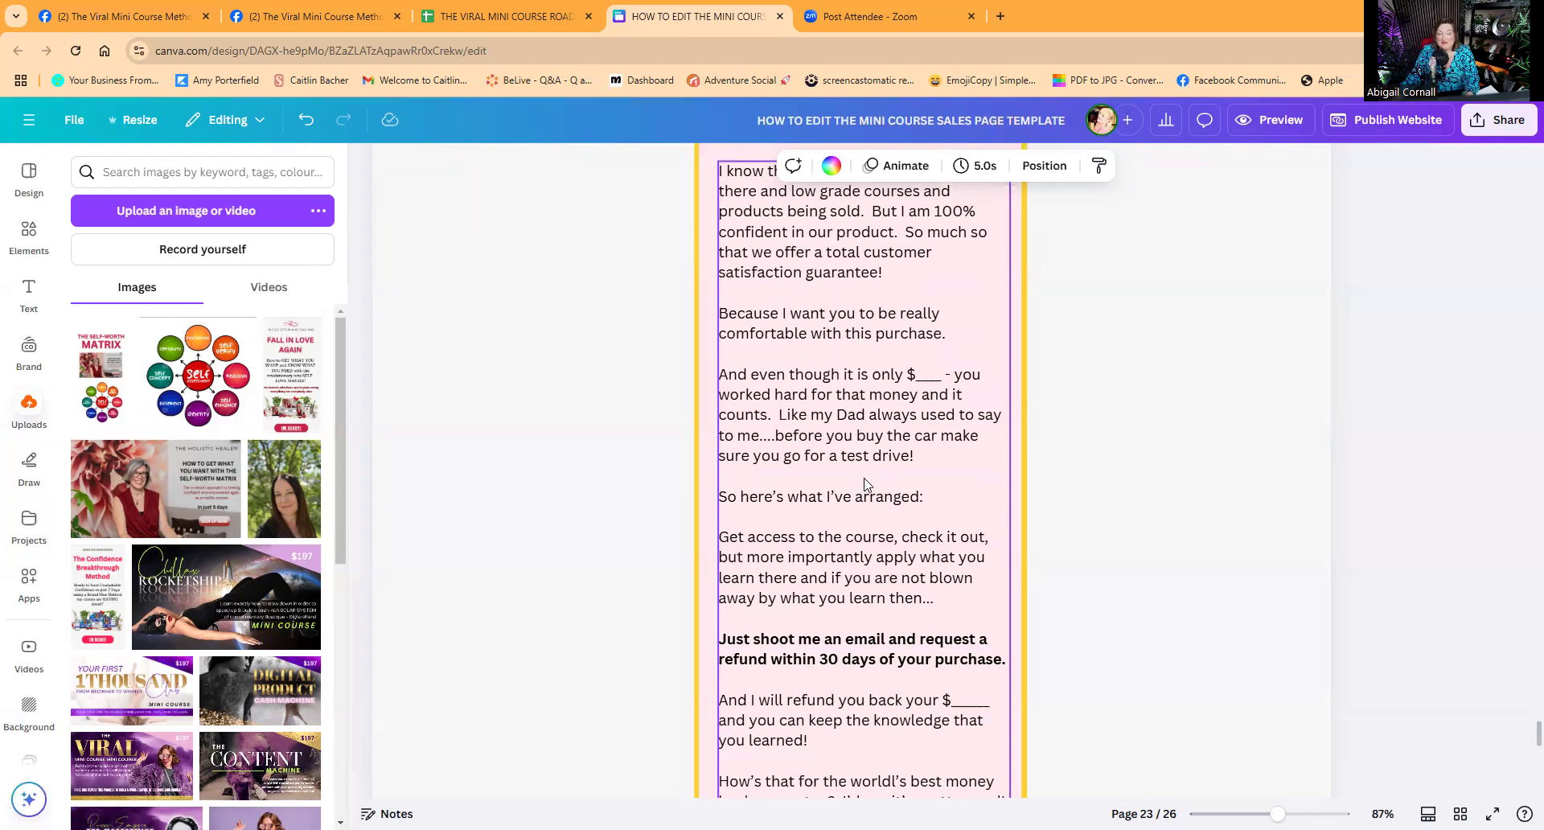
{"action": "scroll", "coordinate": [848, 594], "scroll_direction": "down", "scroll_amount": 12}
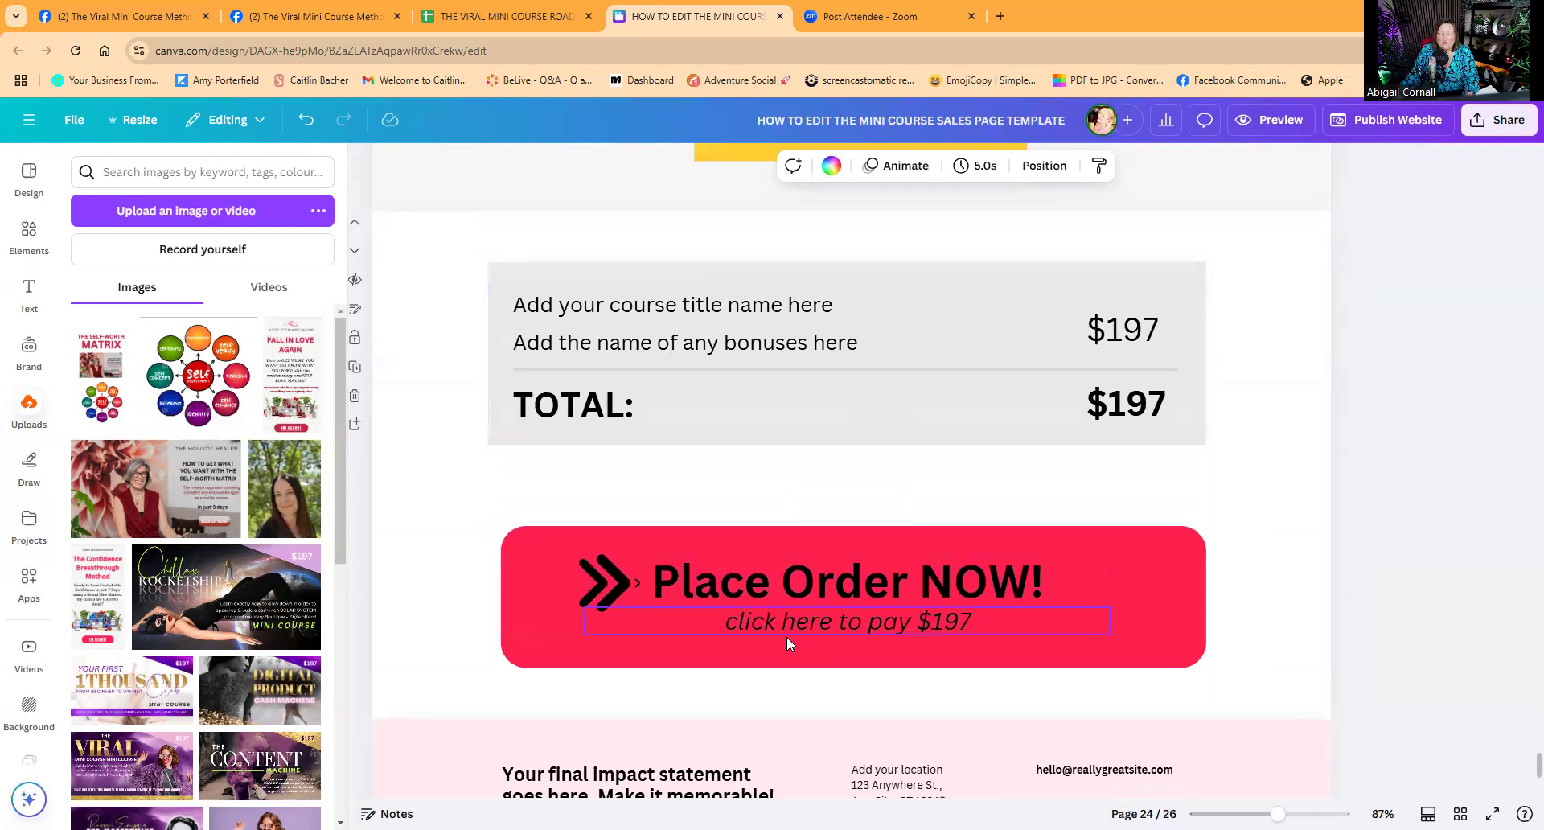
{"action": "scroll", "coordinate": [786, 635], "scroll_direction": "down", "scroll_amount": 3}
{"action": "scroll", "coordinate": [789, 648], "scroll_direction": "up", "scroll_amount": 4}
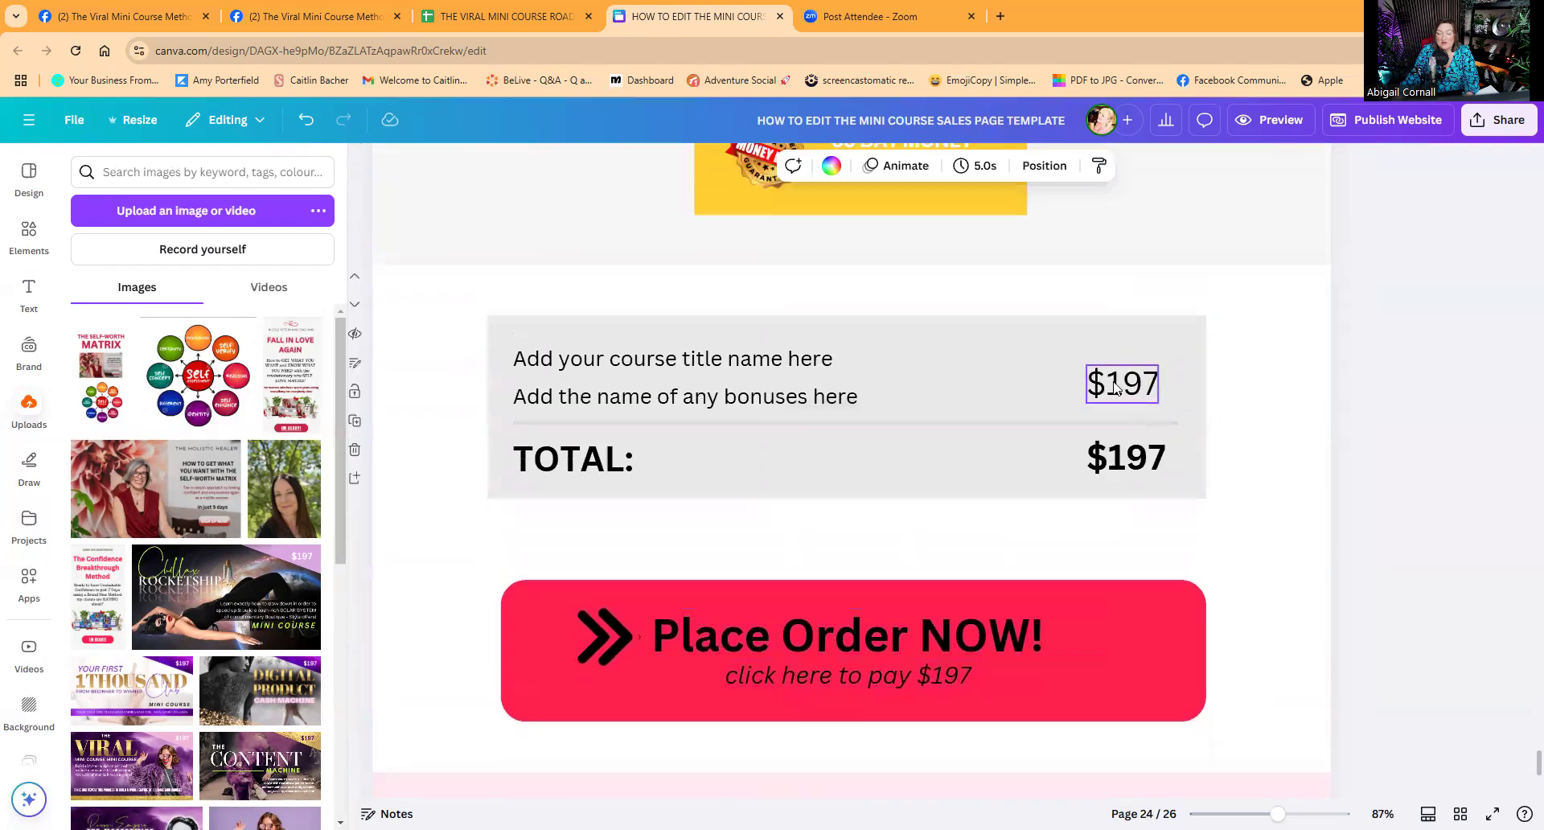
{"action": "scroll", "coordinate": [989, 438], "scroll_direction": "up", "scroll_amount": 10}
{"action": "scroll", "coordinate": [892, 425], "scroll_direction": "up", "scroll_amount": 20}
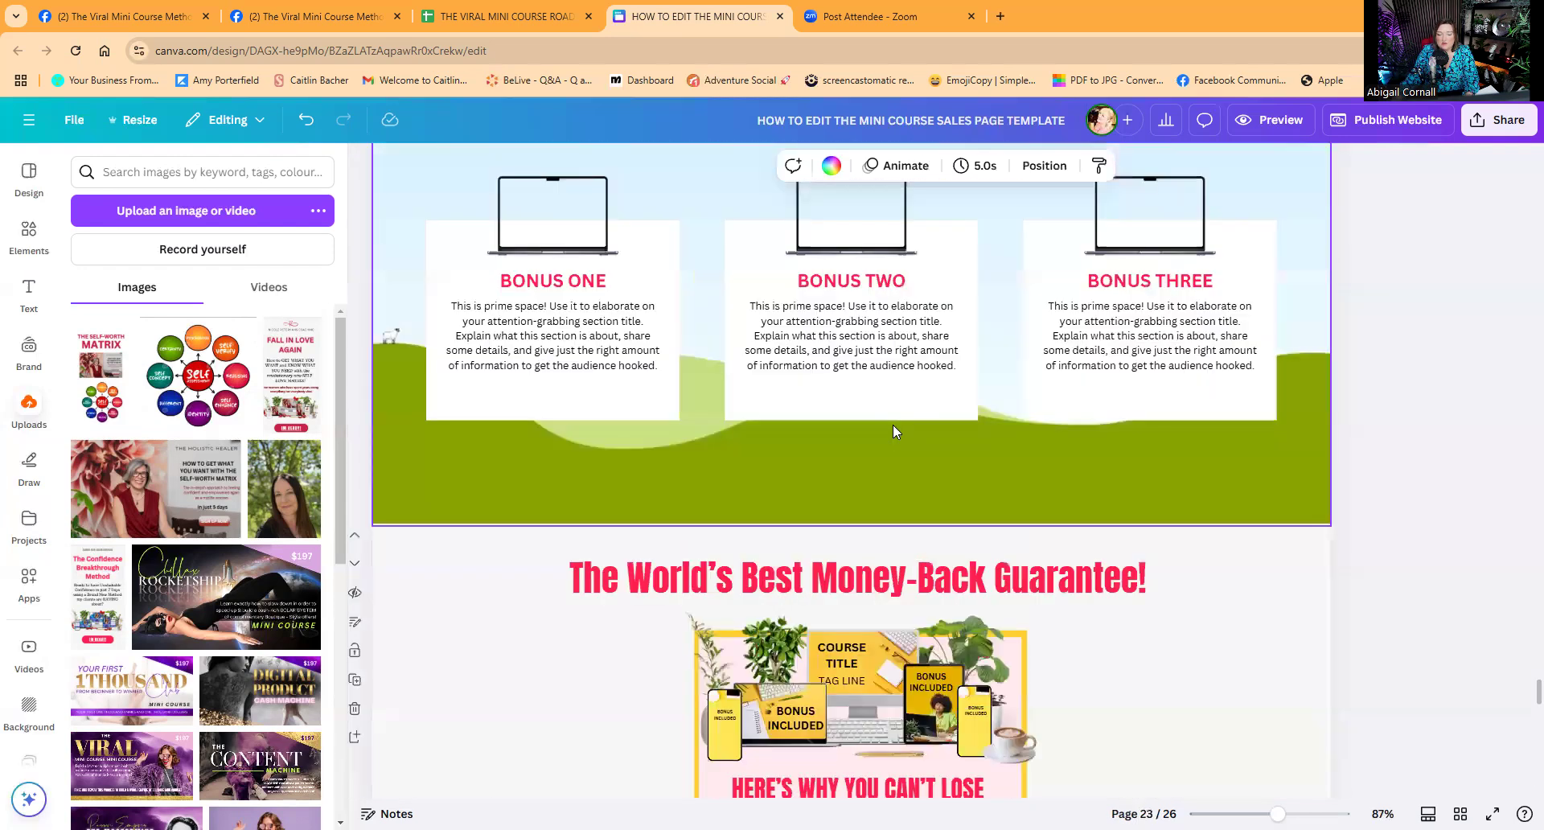
{"action": "scroll", "coordinate": [873, 384], "scroll_direction": "down", "scroll_amount": 4}
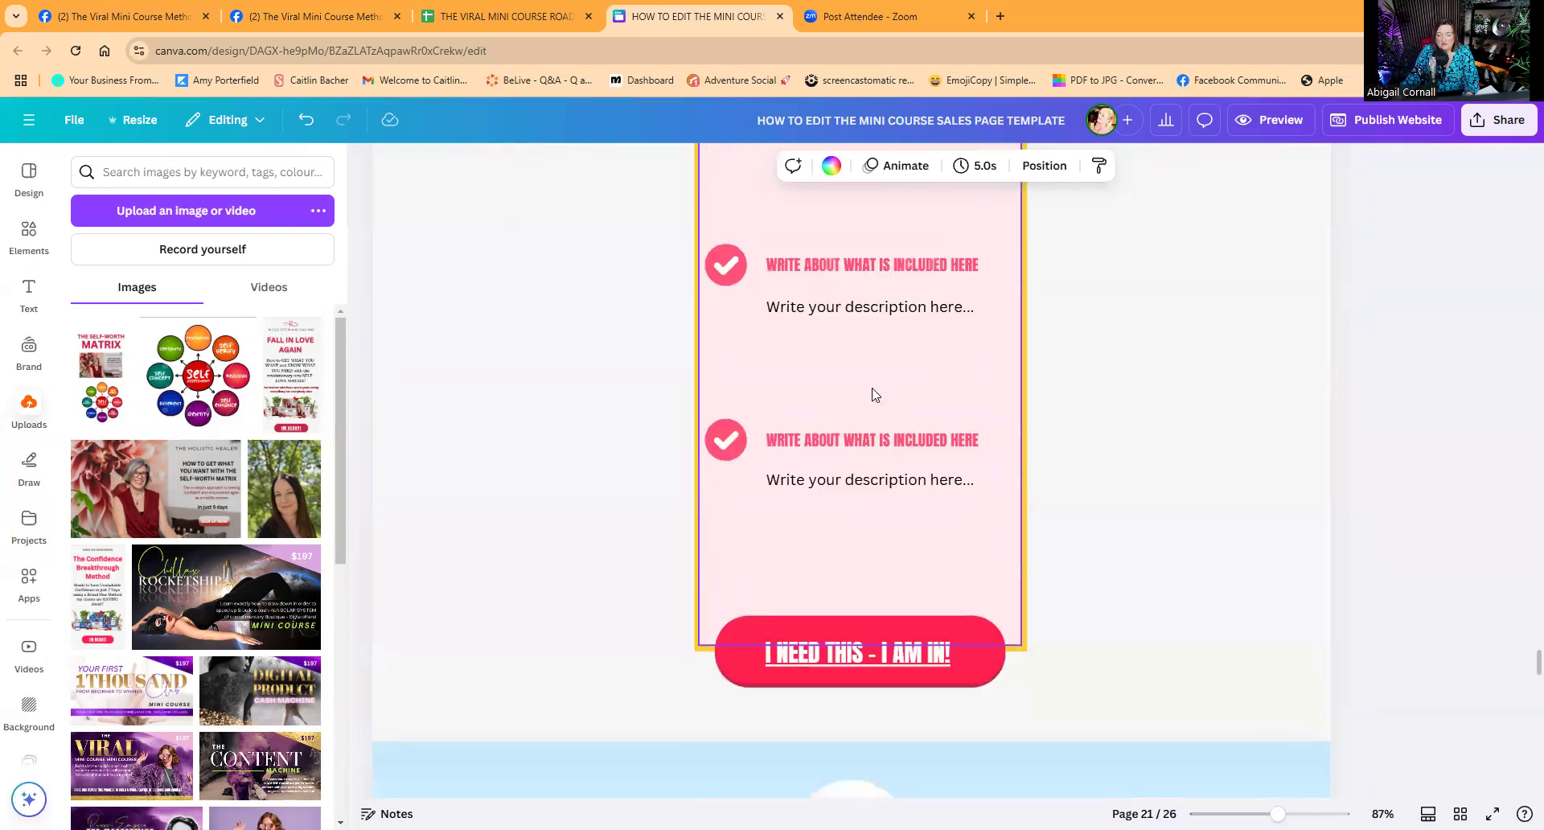
{"action": "scroll", "coordinate": [873, 386], "scroll_direction": "up", "scroll_amount": 15}
{"action": "scroll", "coordinate": [872, 392], "scroll_direction": "down", "scroll_amount": 4}
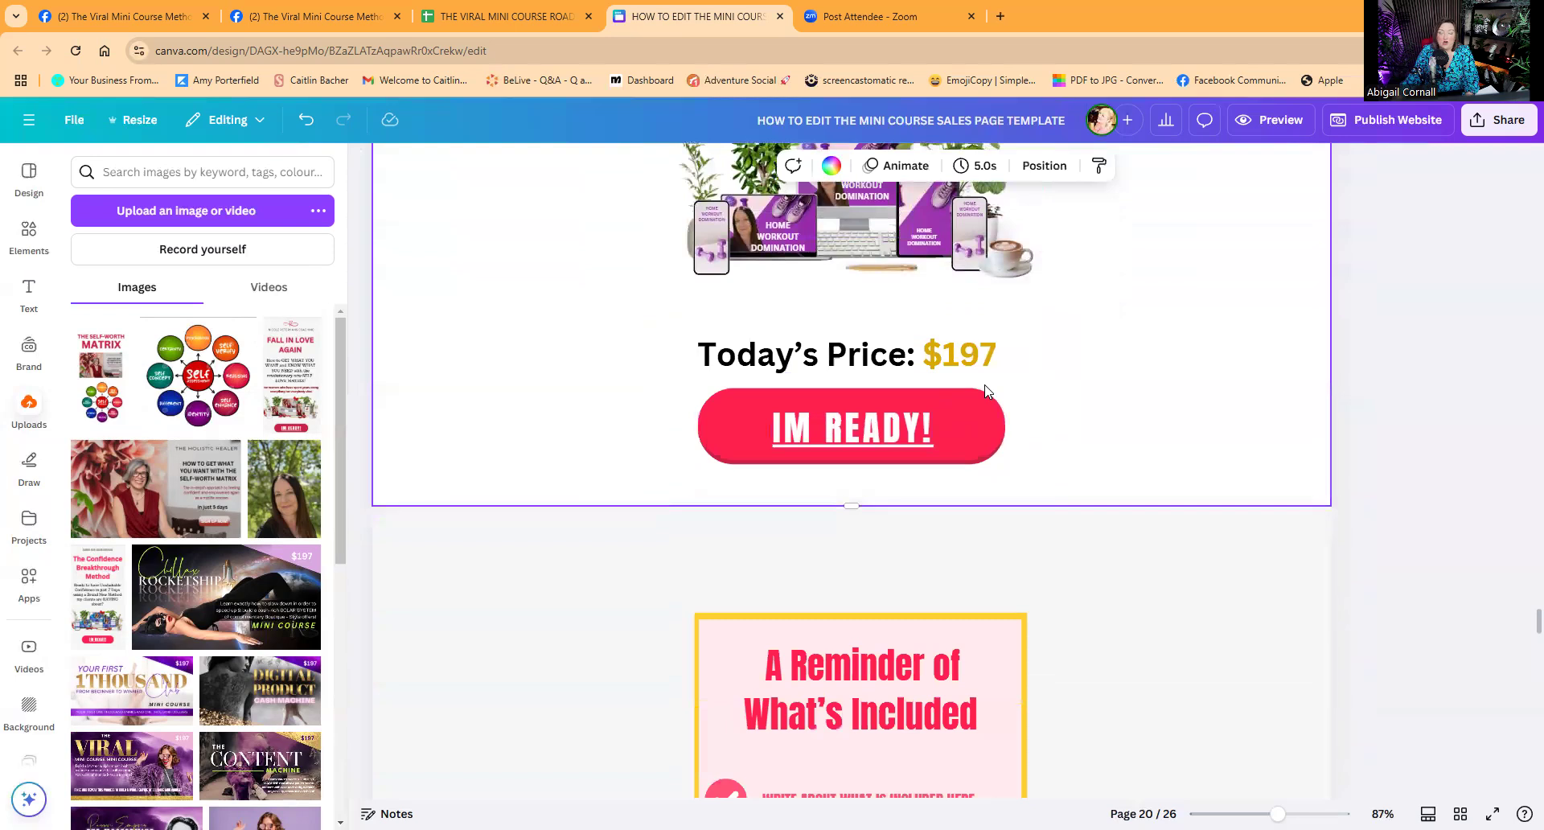
{"action": "scroll", "coordinate": [981, 393], "scroll_direction": "down", "scroll_amount": 7}
{"action": "scroll", "coordinate": [978, 394], "scroll_direction": "down", "scroll_amount": 15}
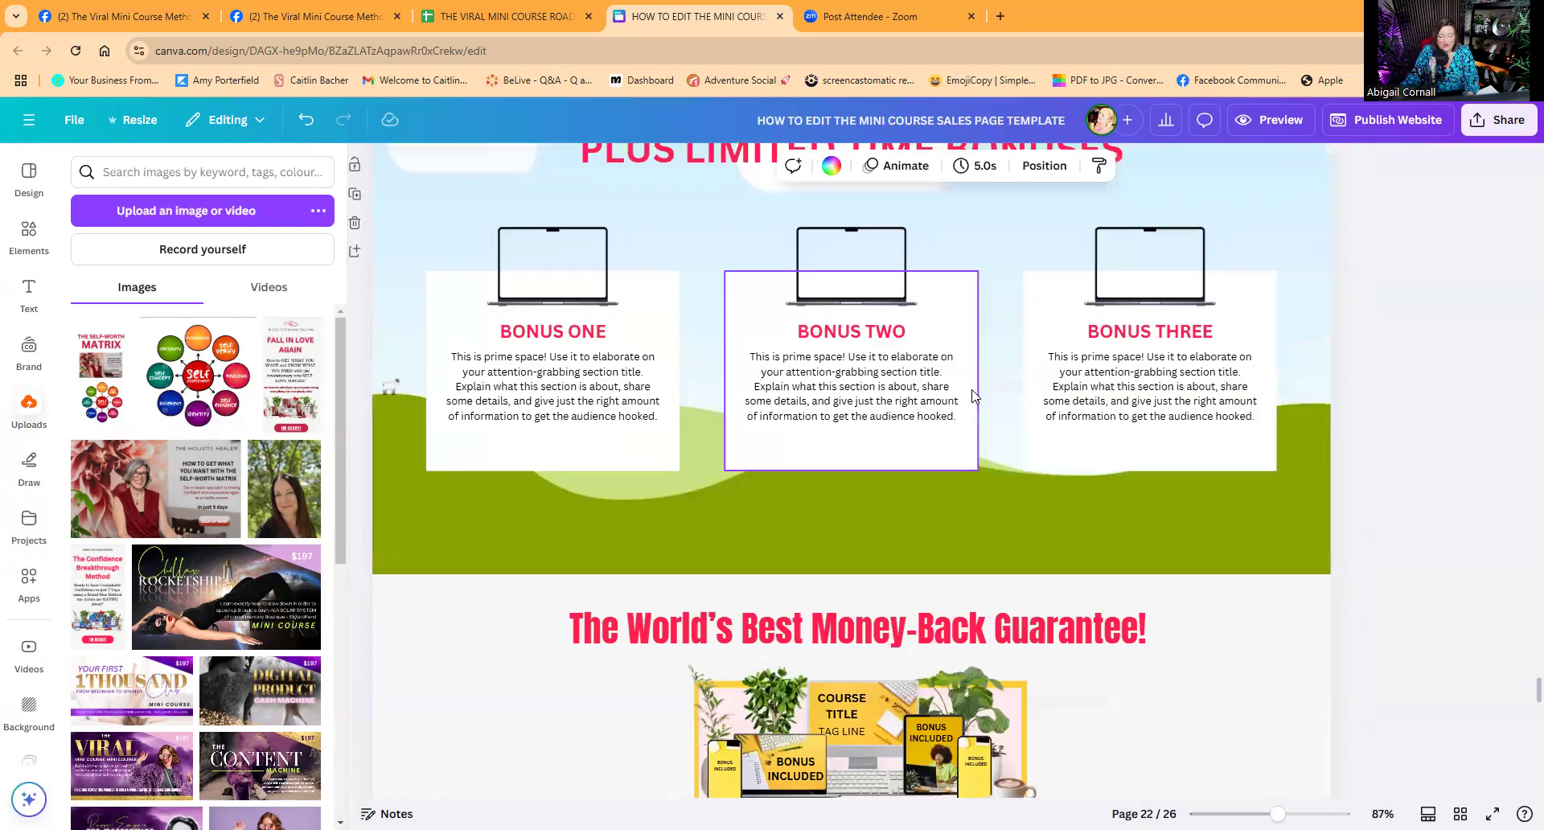
{"action": "scroll", "coordinate": [973, 389], "scroll_direction": "down", "scroll_amount": 10}
{"action": "scroll", "coordinate": [973, 389], "scroll_direction": "up", "scroll_amount": 3}
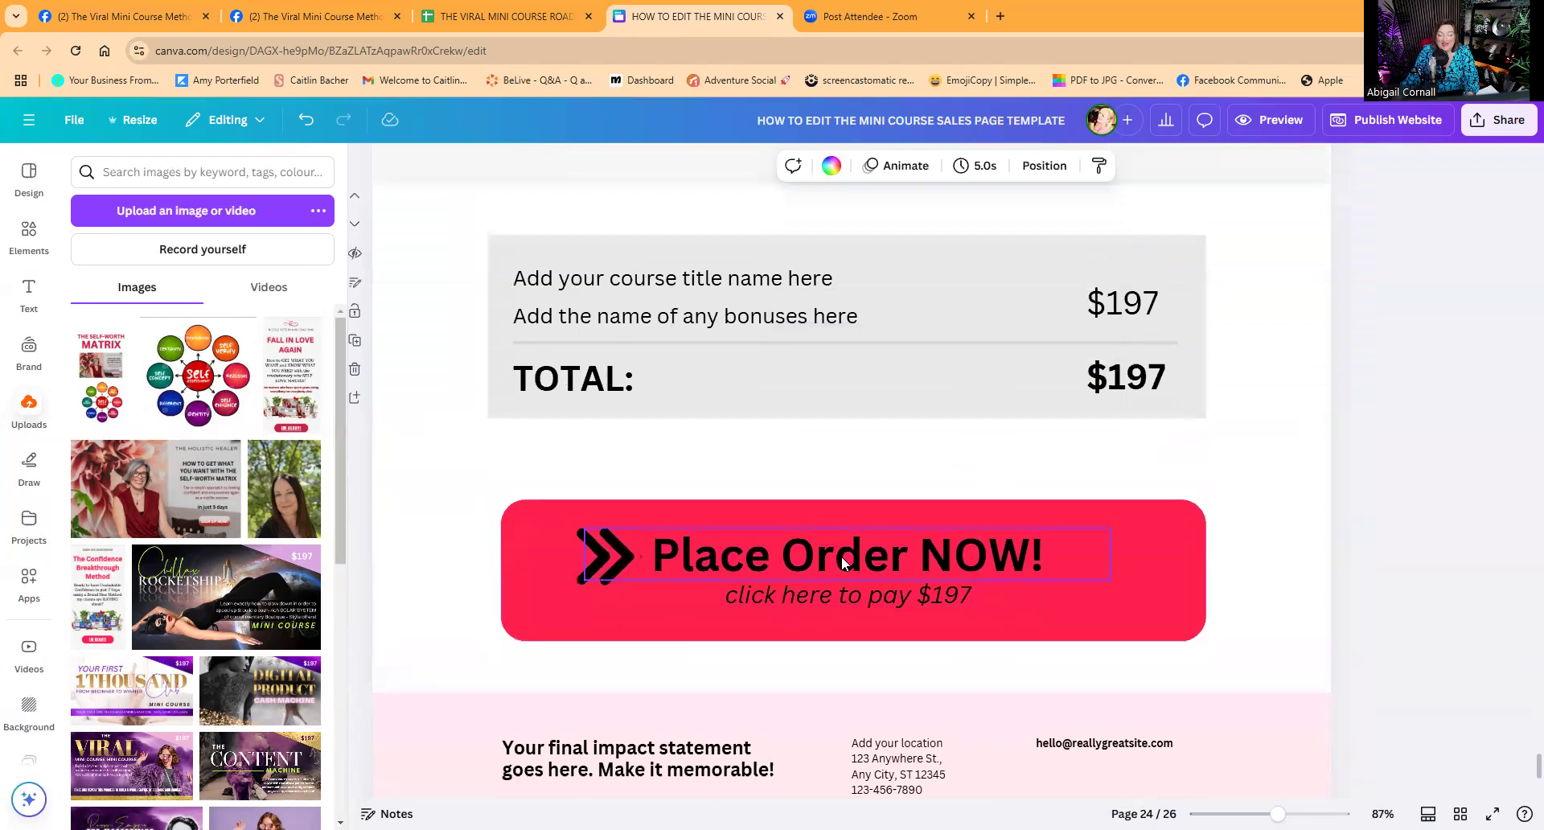
{"action": "left_click", "coordinate": [842, 562]}
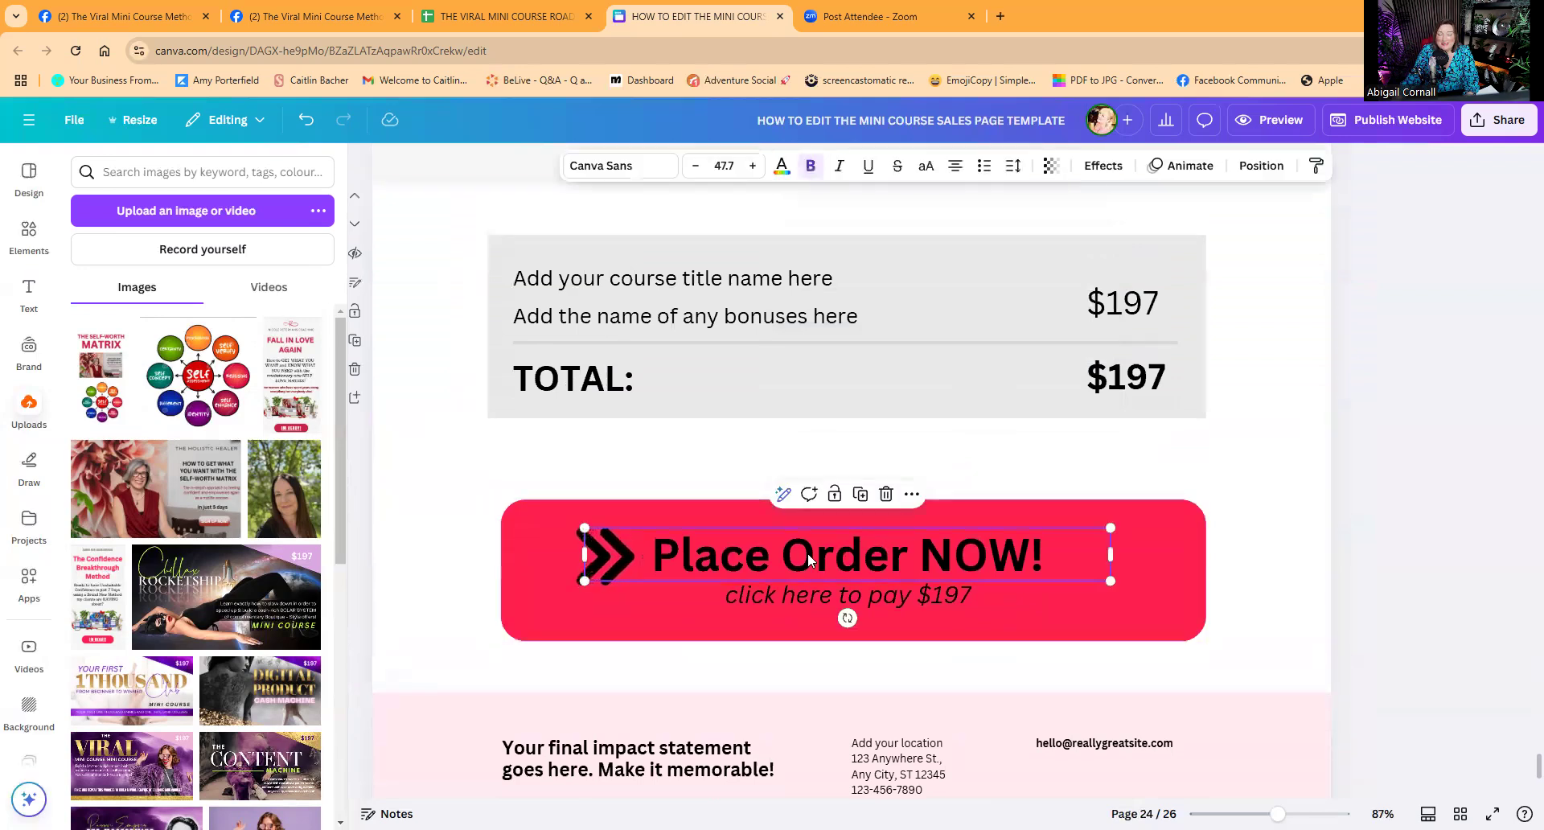
{"action": "left_click", "coordinate": [958, 596]}
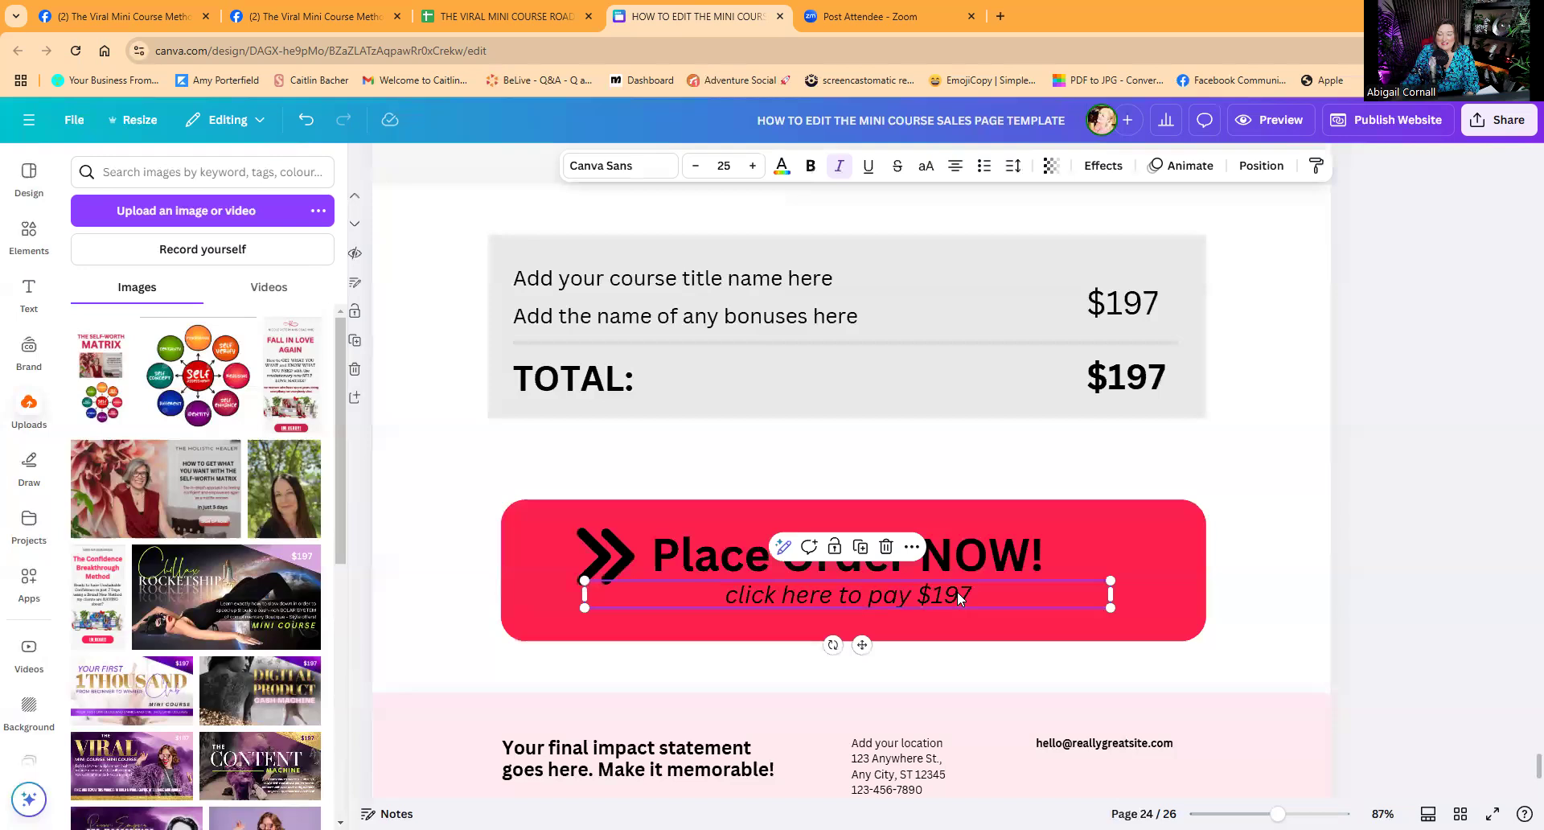
{"action": "left_click", "coordinate": [972, 637]}
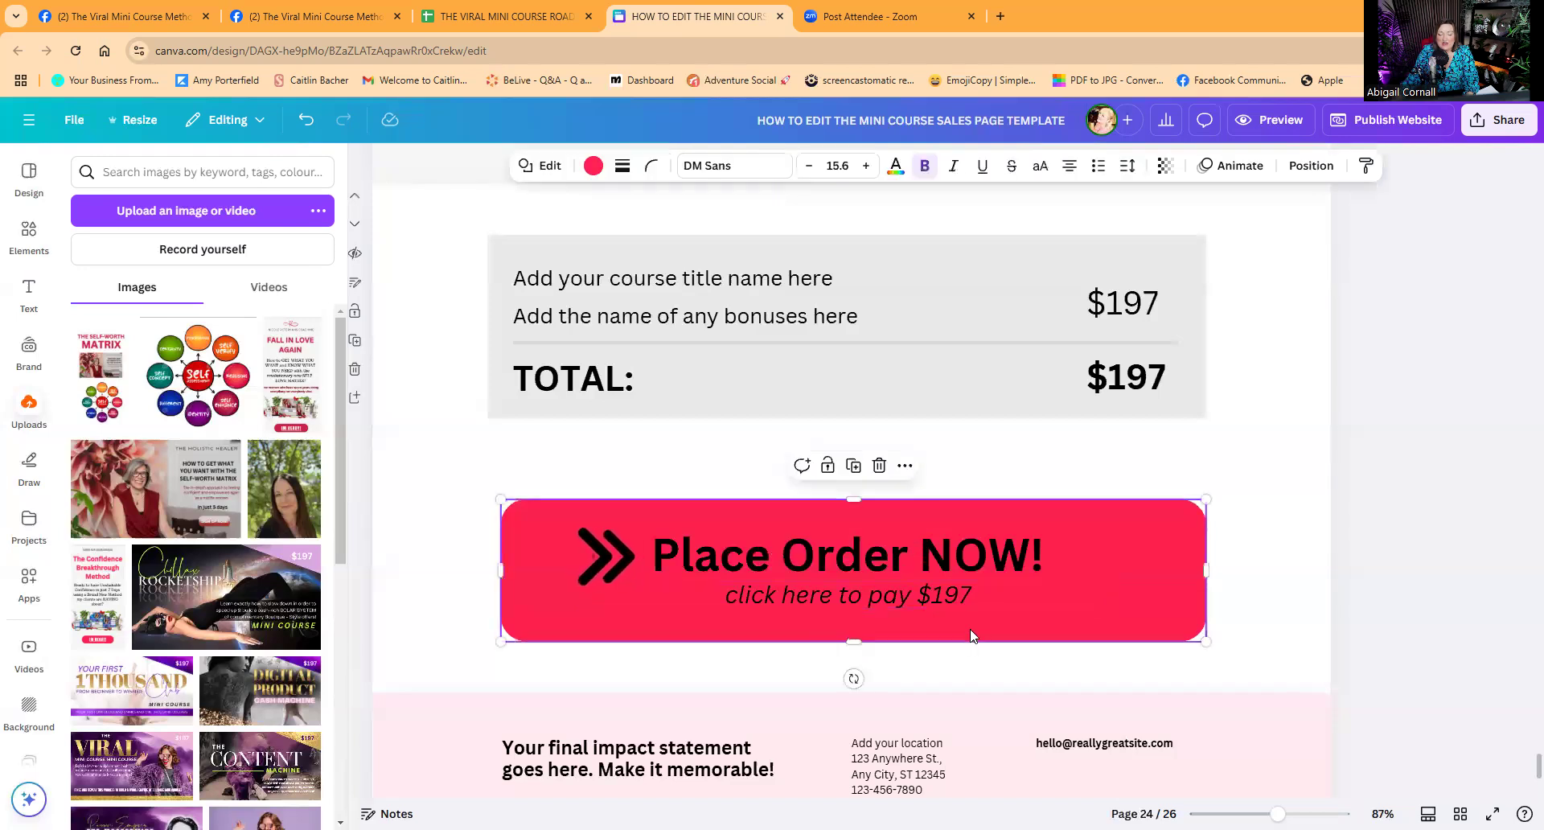
{"action": "left_click", "coordinate": [859, 556]}
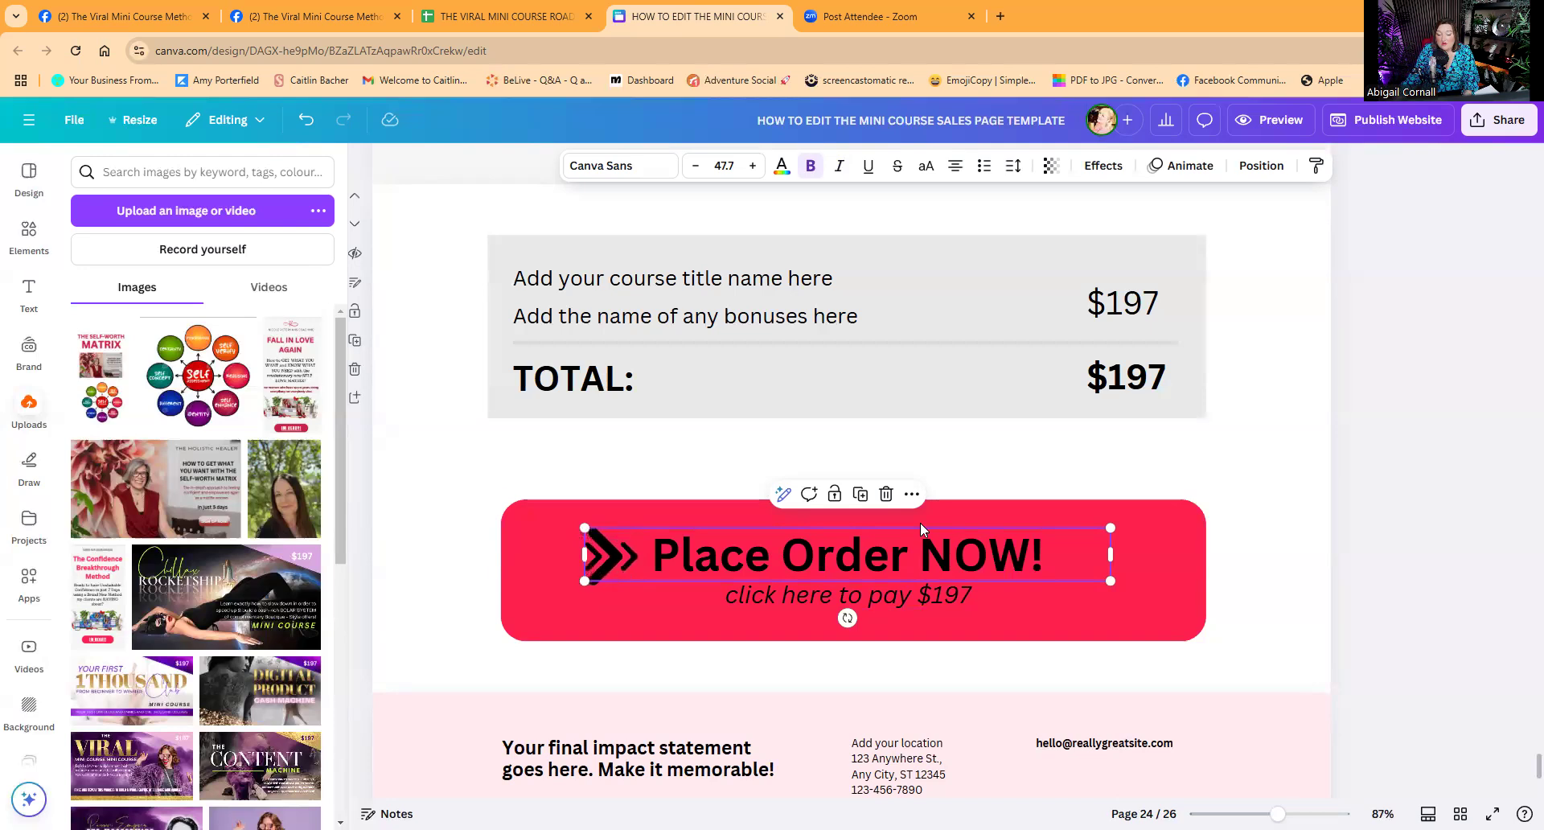
Link the whole red Place Order NOW! button group to a placeholder PayPal address.
{"action": "left_click", "coordinate": [911, 494]}
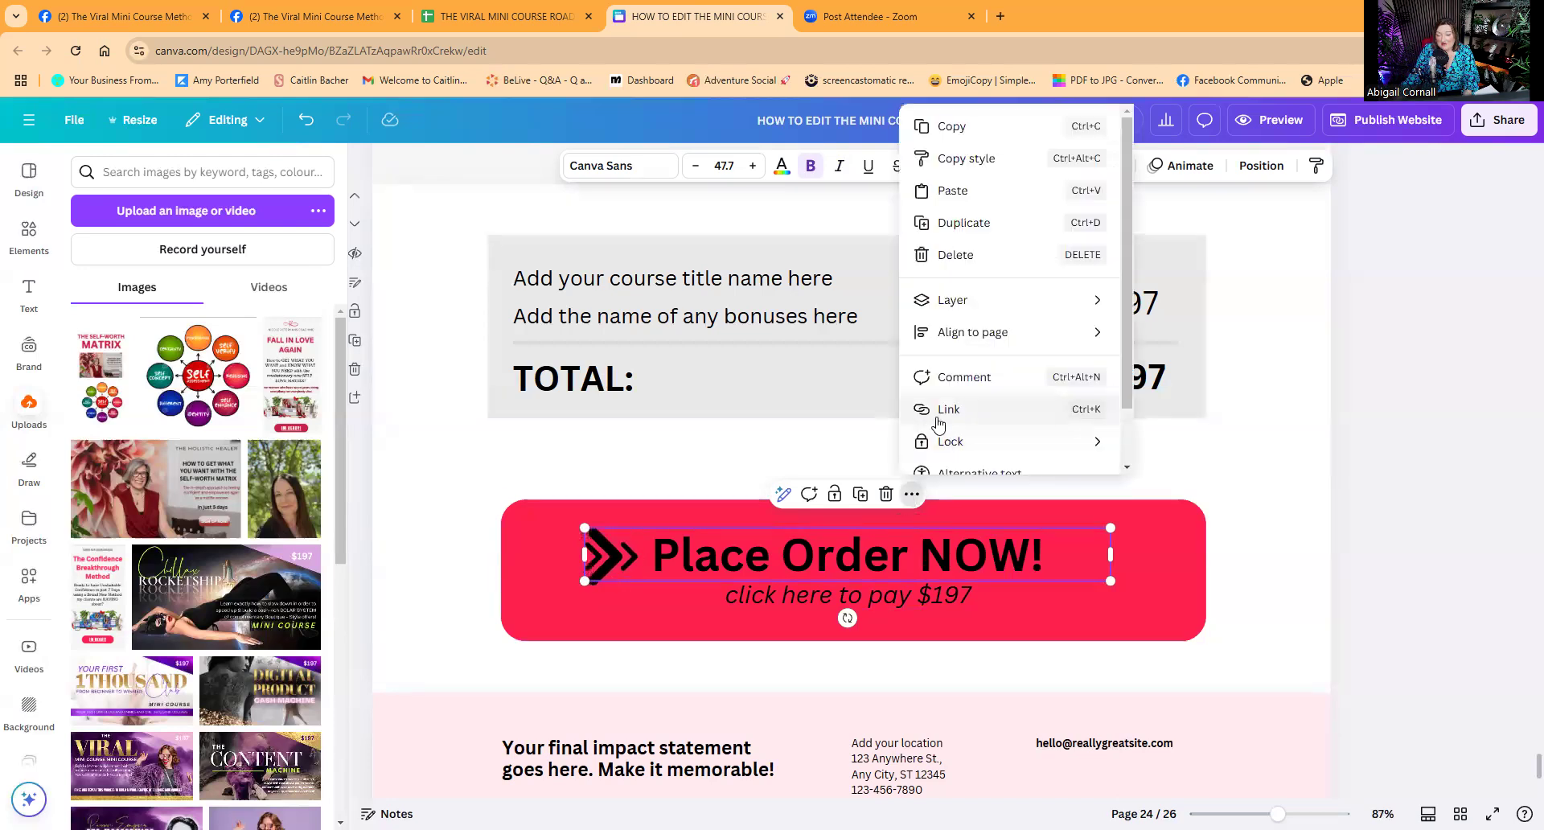
{"action": "left_click", "coordinate": [1031, 587]}
{"action": "left_click", "coordinate": [1026, 616]}
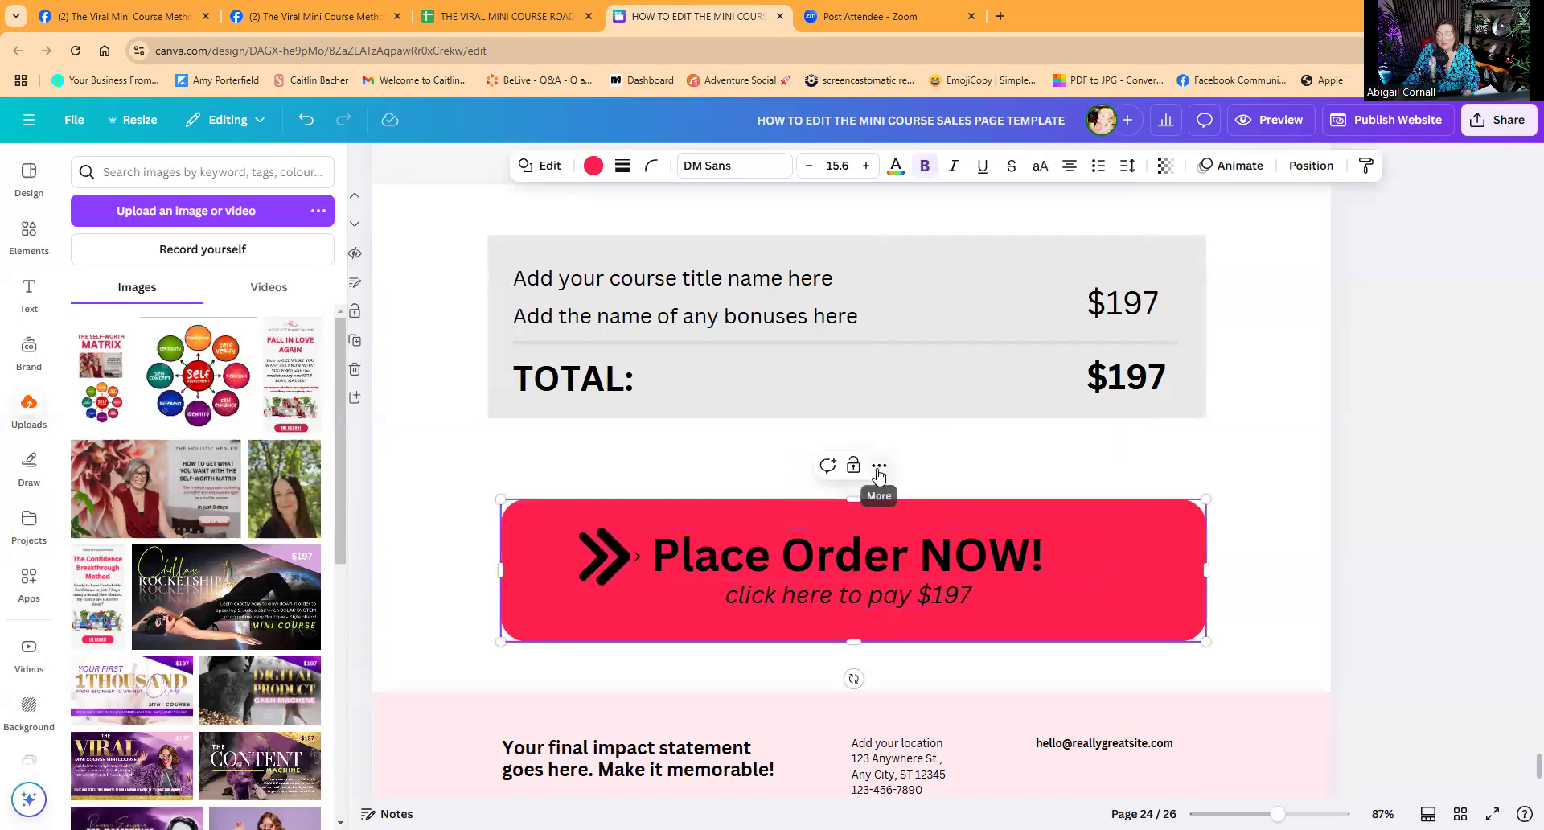
{"action": "left_click", "coordinate": [879, 475]}
{"action": "left_click", "coordinate": [912, 383]}
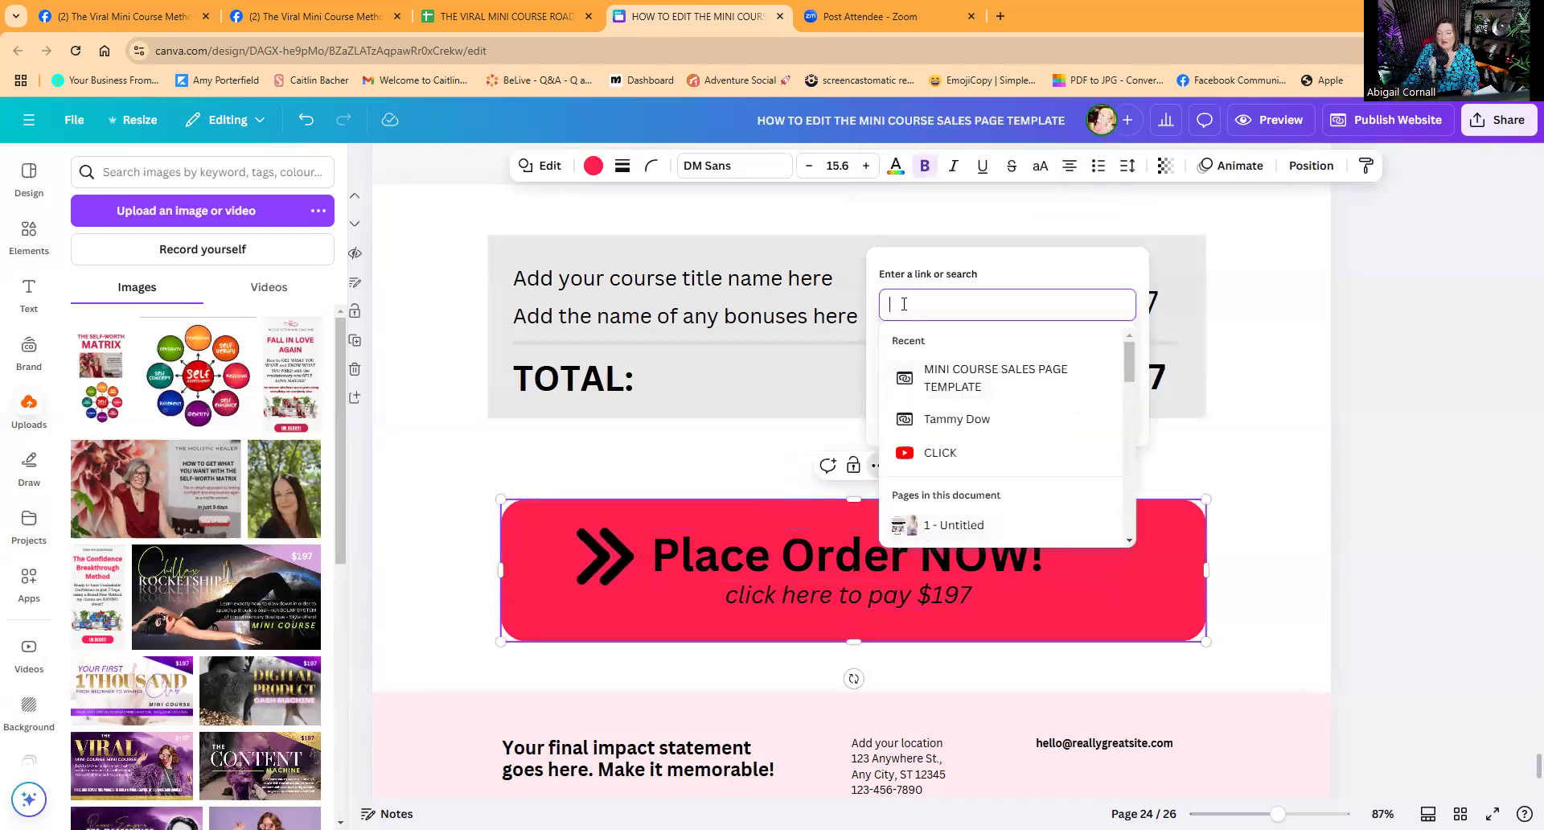
{"action": "type", "text": "pa"}
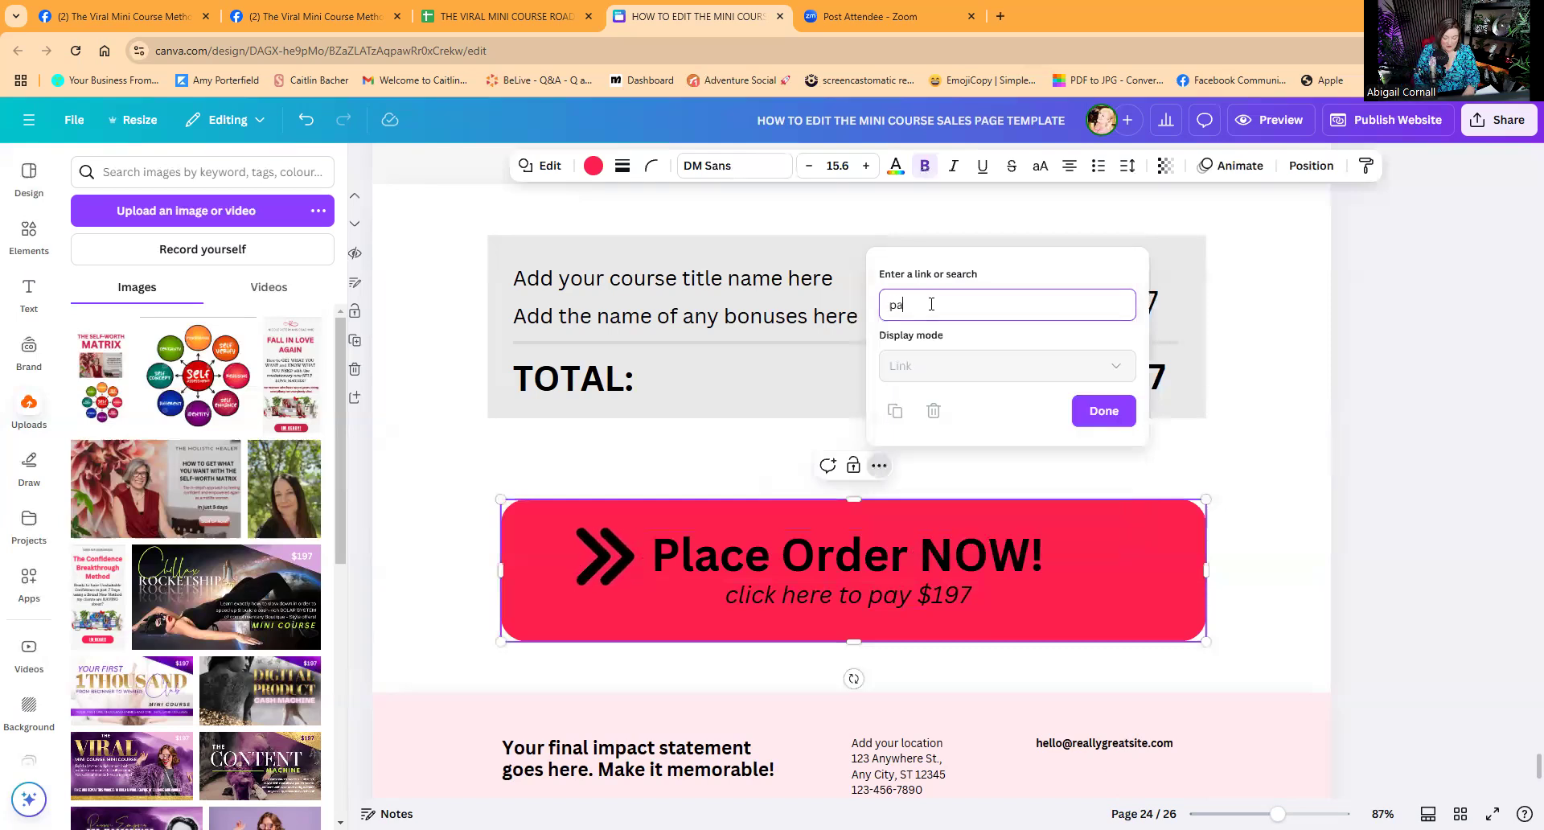
{"action": "type", "text": "ypal@kmlknglenglk"}
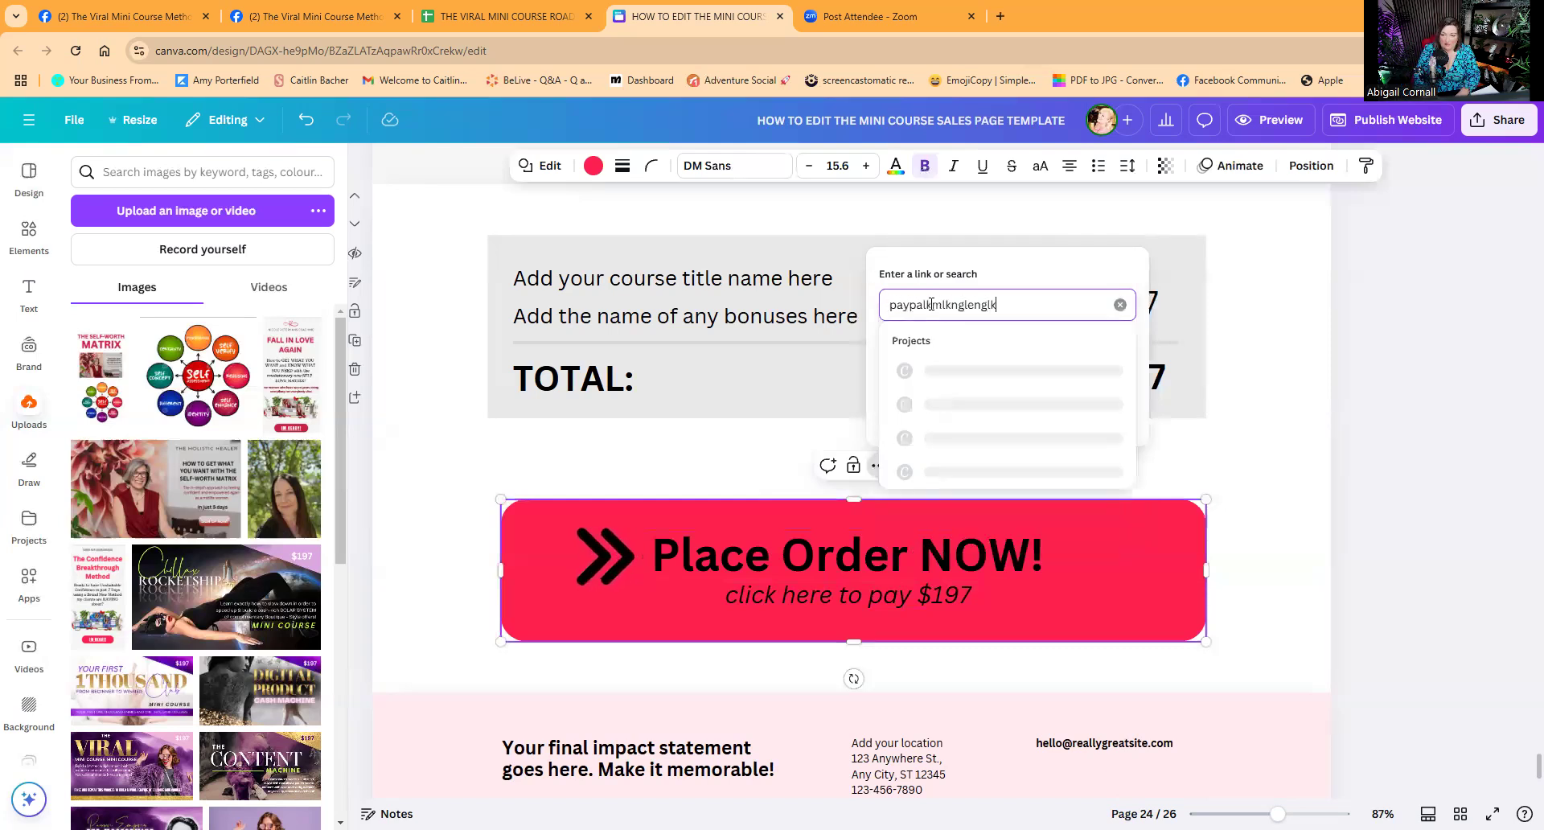
{"action": "type", "text": "ngleanglenglenglenglenglnenngnn"}
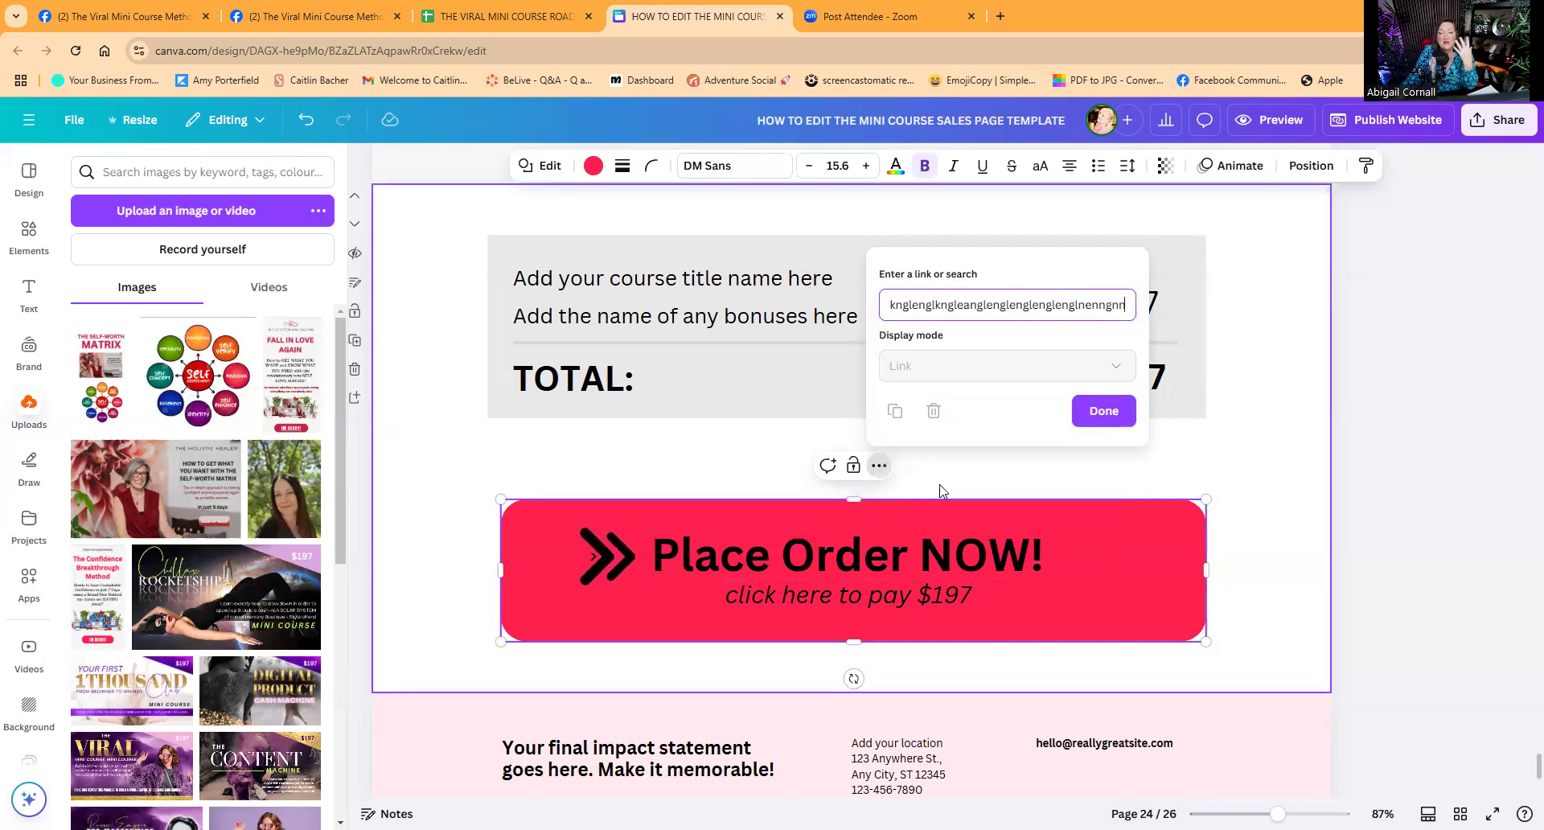
{"action": "left_click", "coordinate": [1104, 410]}
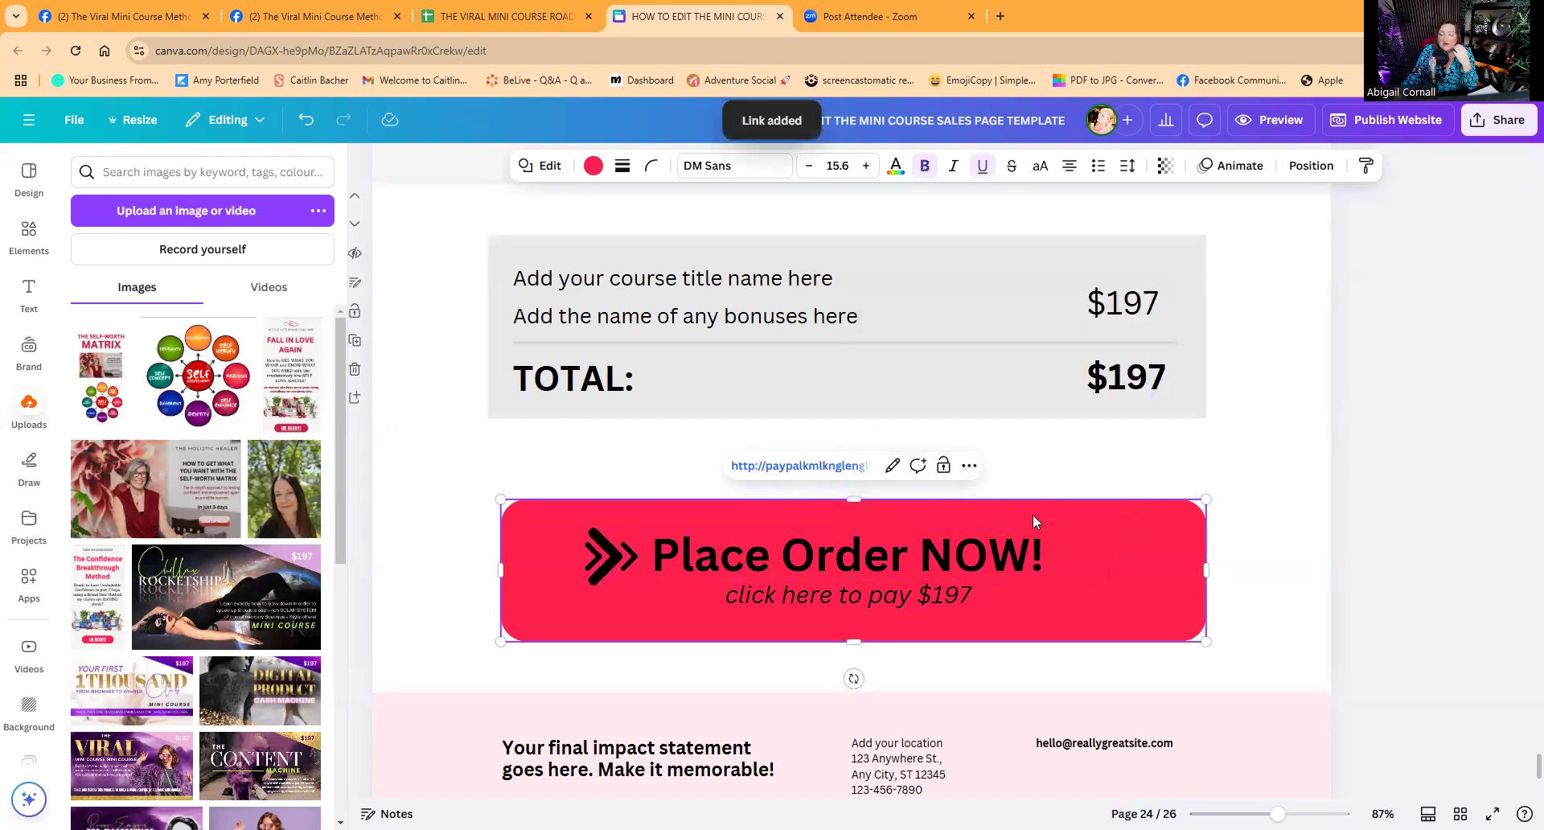
{"action": "left_click", "coordinate": [989, 558]}
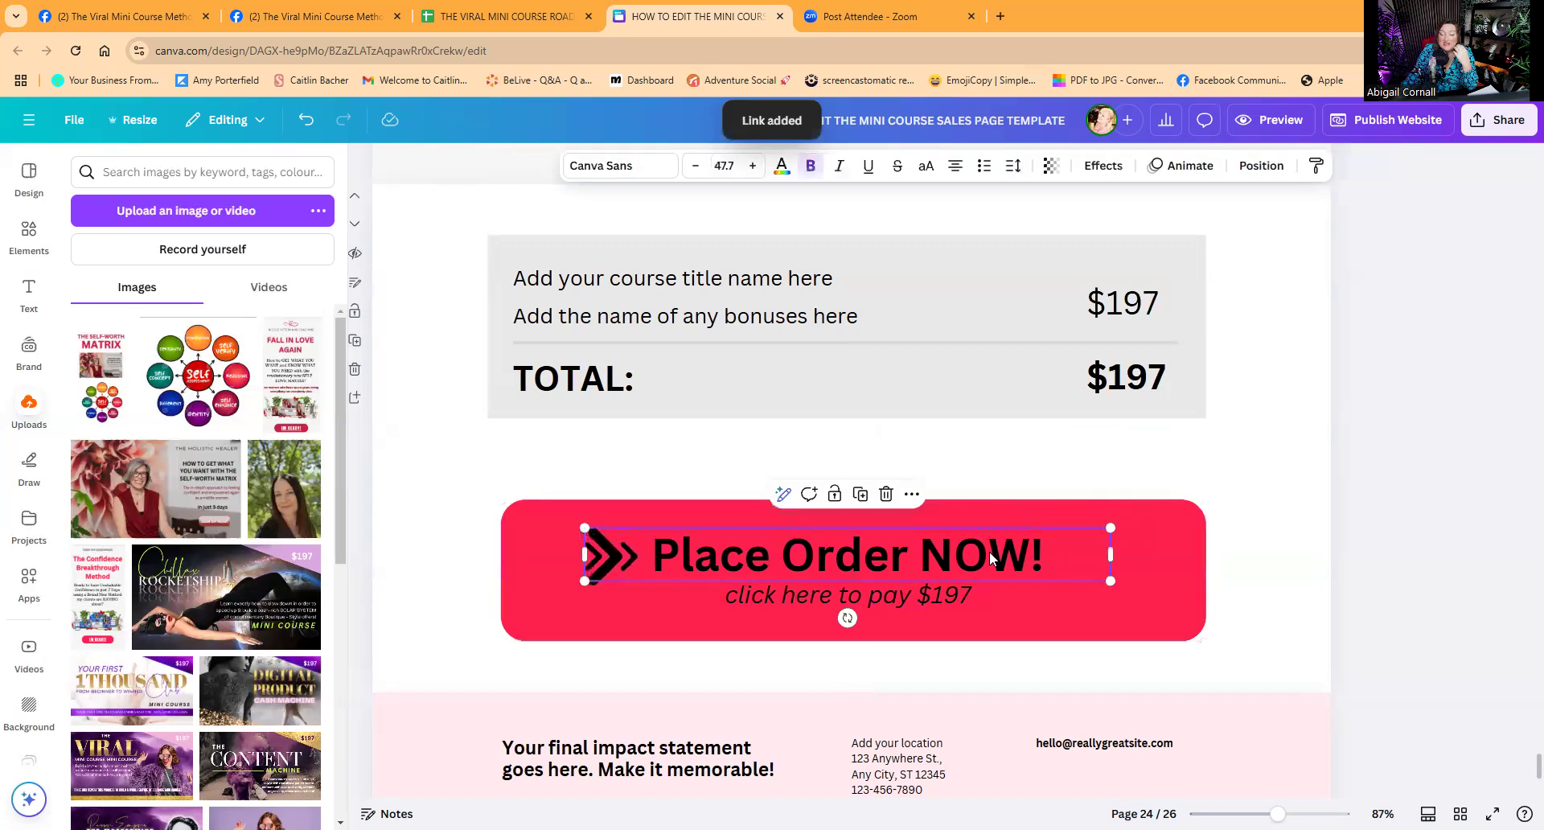
Link the Place Order NOW! heading text to placeholder 'dfjtytjtjyttejtyj'.
{"action": "left_click", "coordinate": [911, 494]}
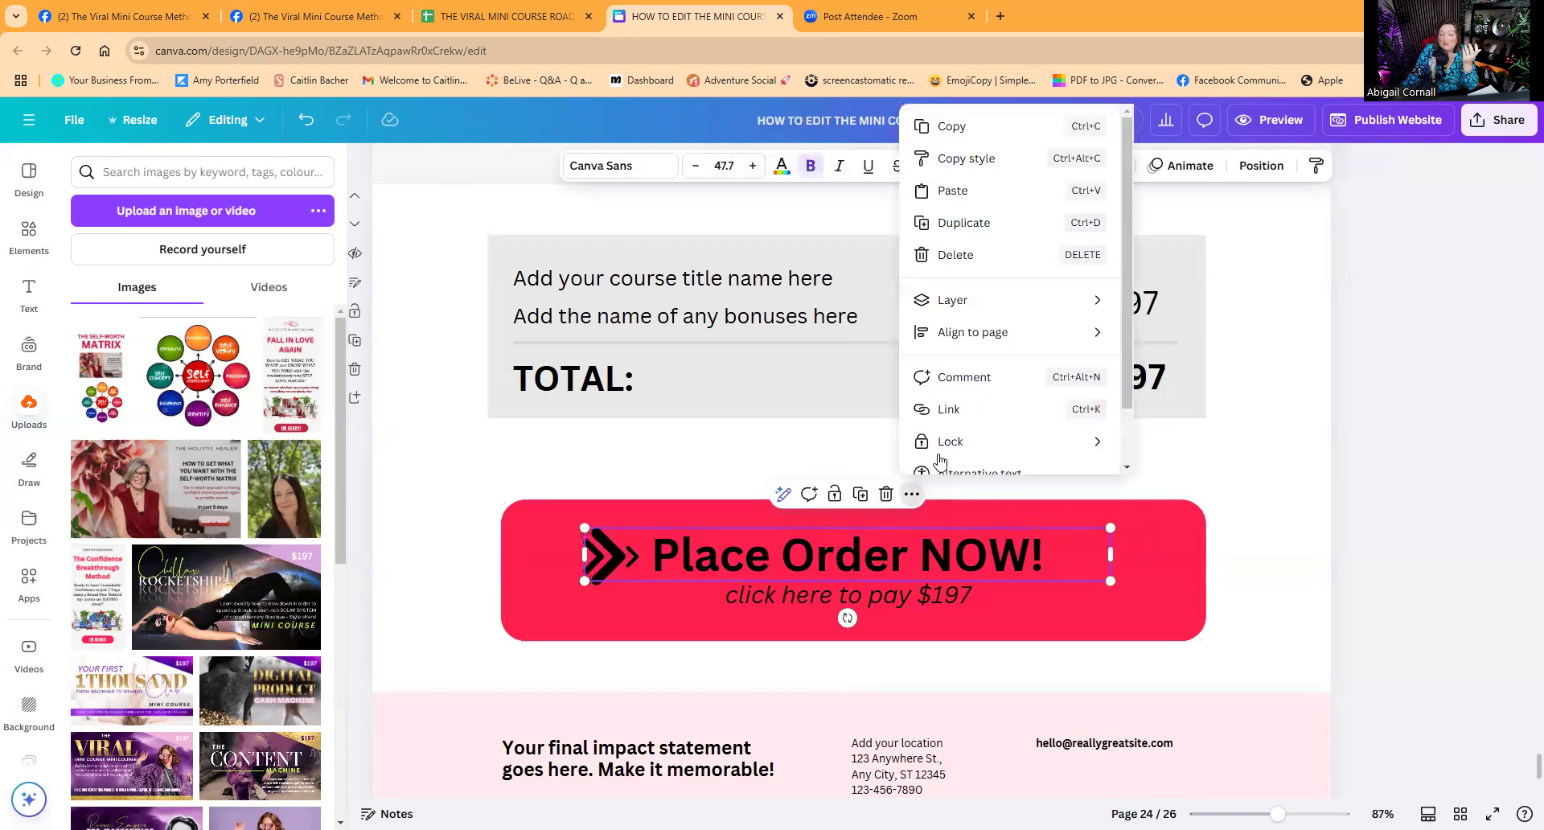
{"action": "left_click", "coordinate": [947, 409]}
{"action": "type", "text": "dfjtytjtjyttejtyj"}
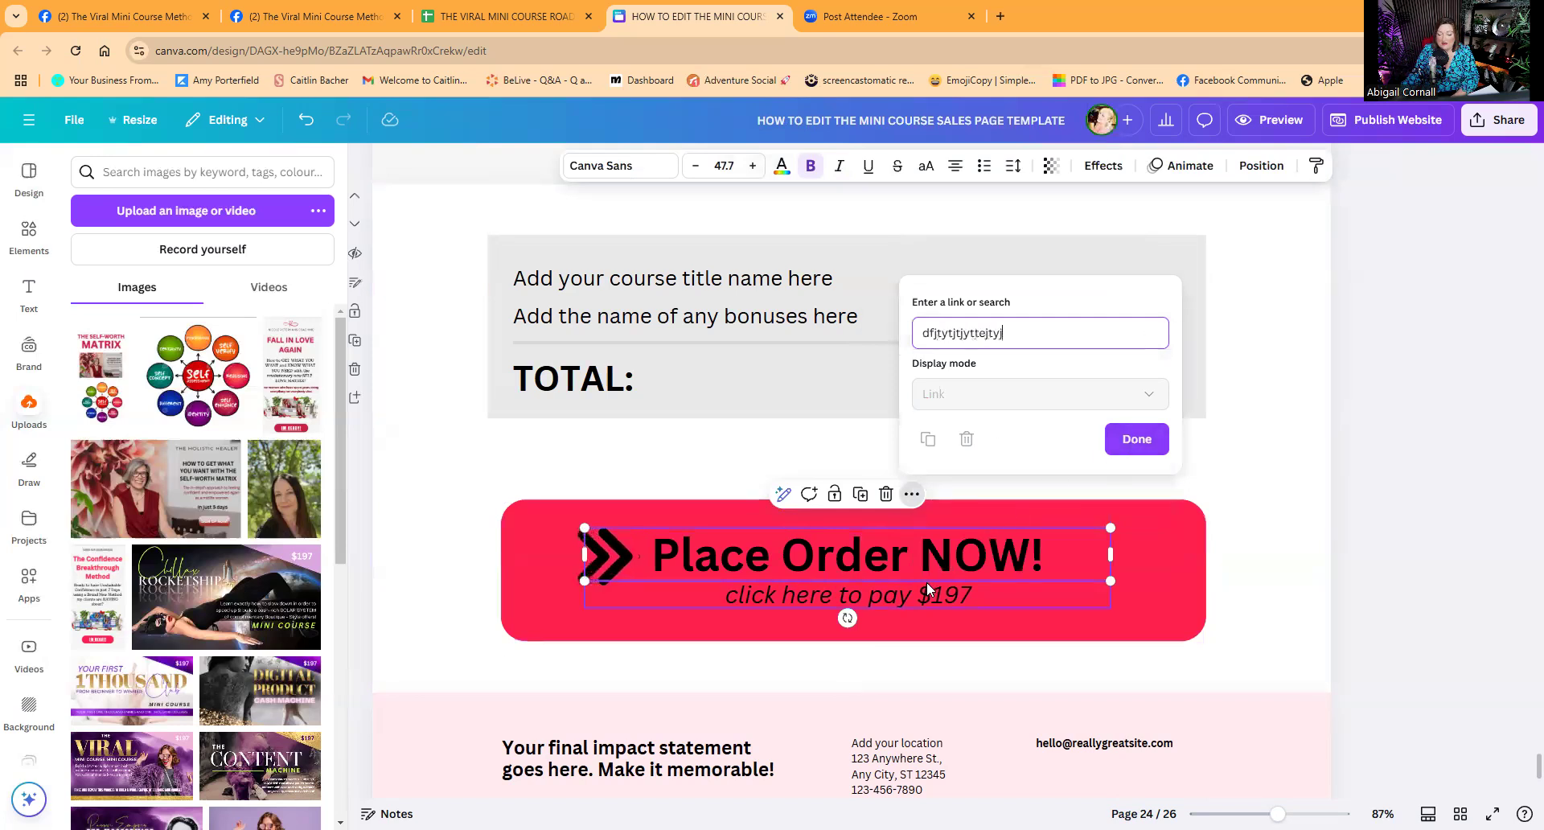
{"action": "left_click", "coordinate": [920, 588]}
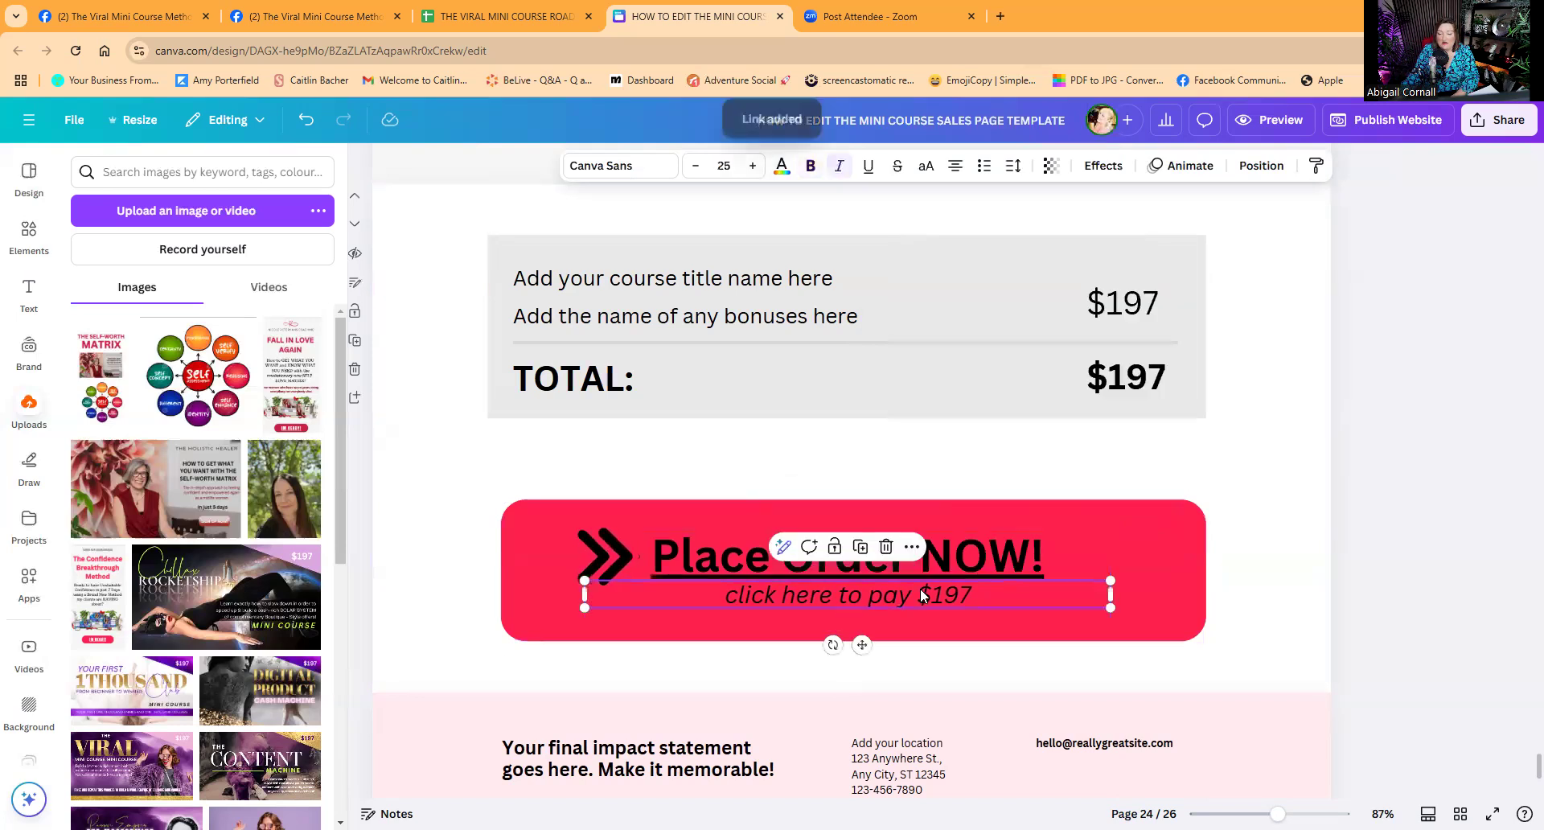
Link the 'click here to pay $197' line to placeholder 'trywyww'.
{"action": "left_click", "coordinate": [911, 547]}
{"action": "left_click", "coordinate": [971, 411]}
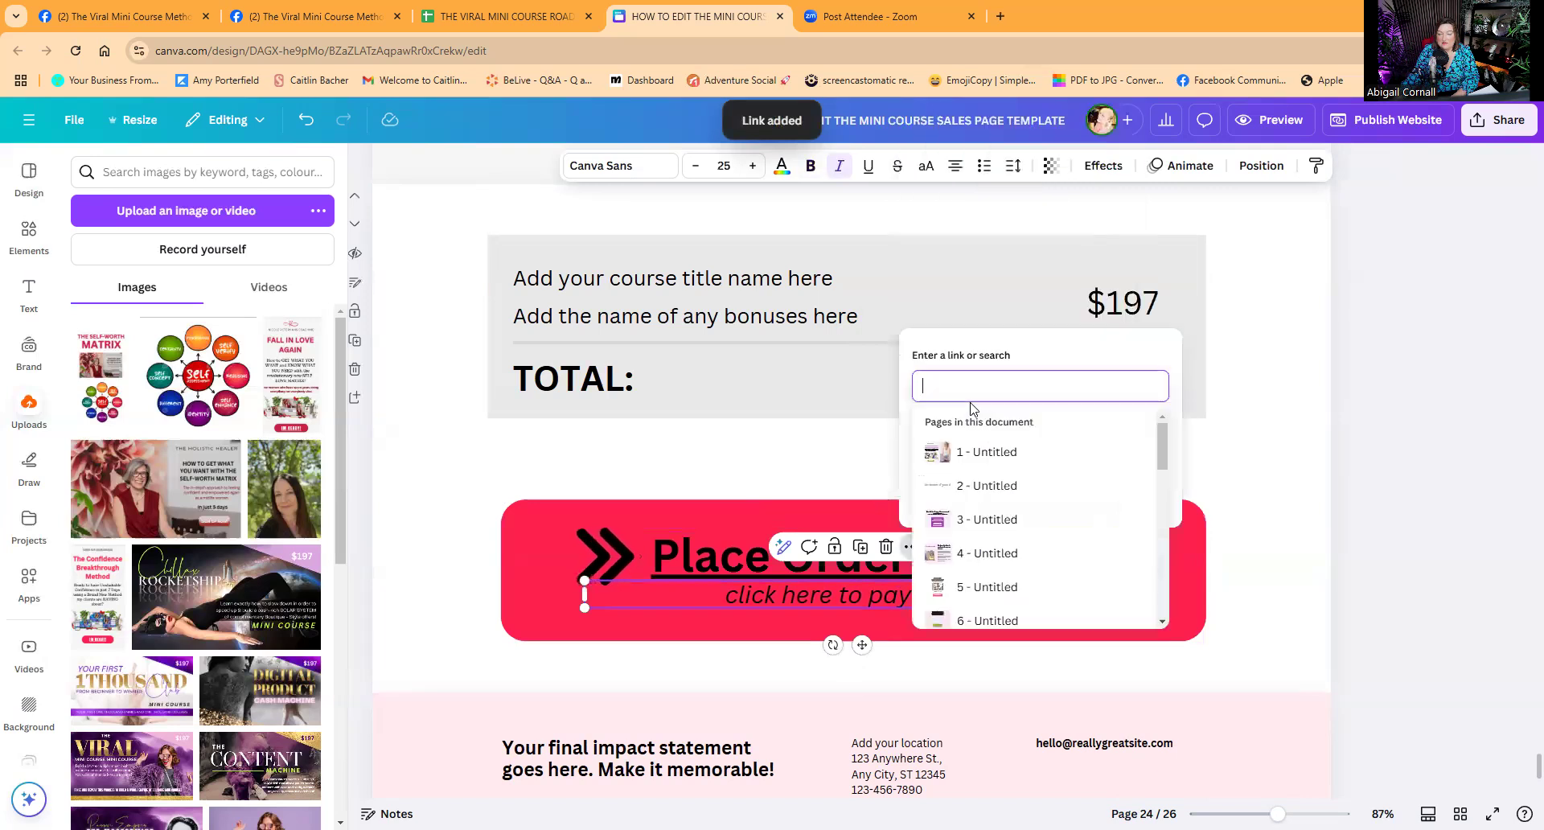
{"action": "type", "text": "trywyww"}
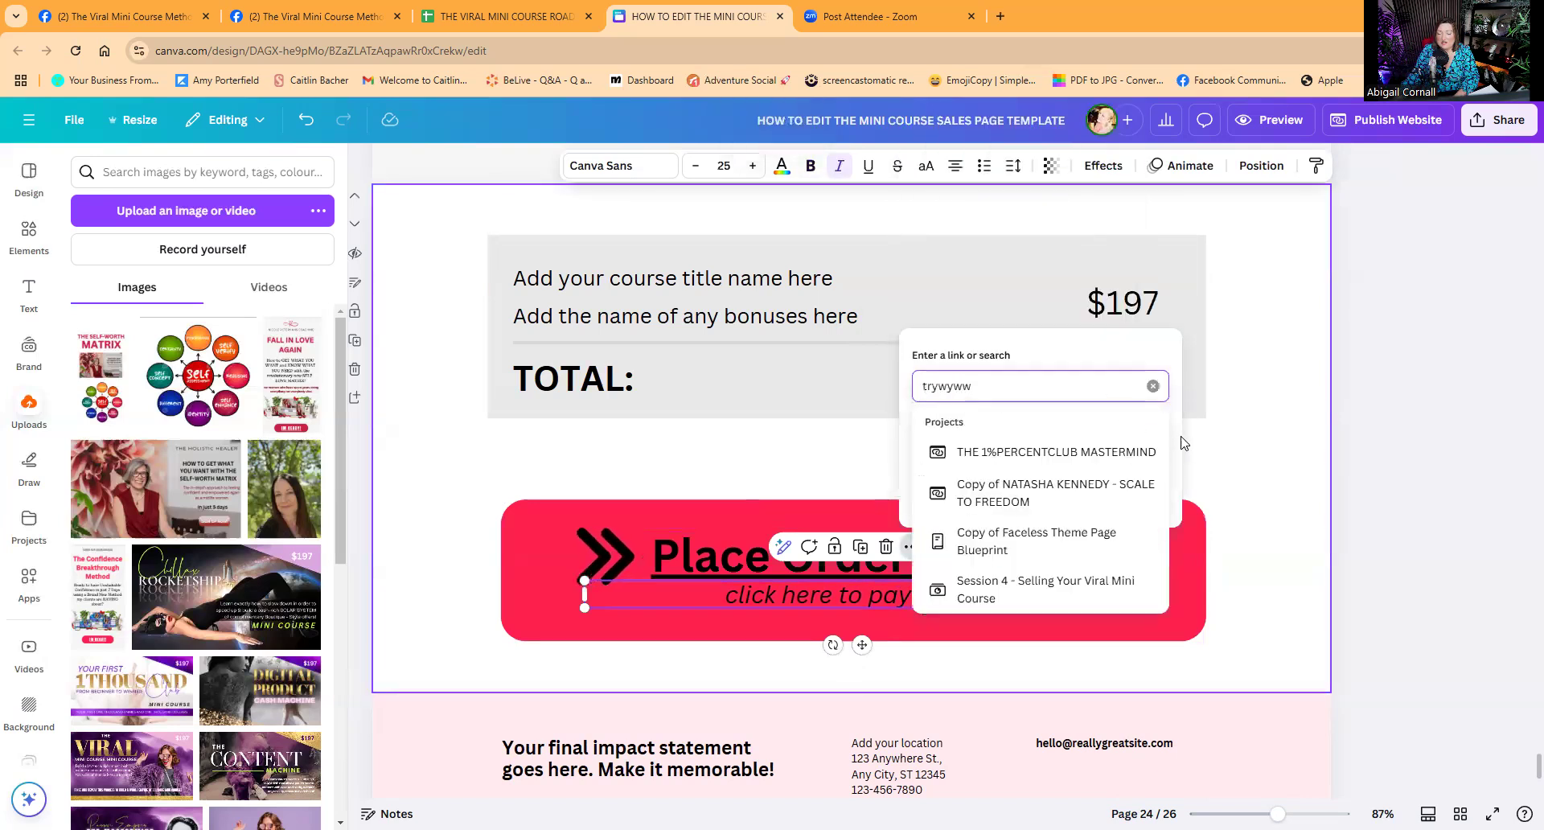
{"action": "key", "text": "Return"}
{"action": "left_click", "coordinate": [1136, 491]}
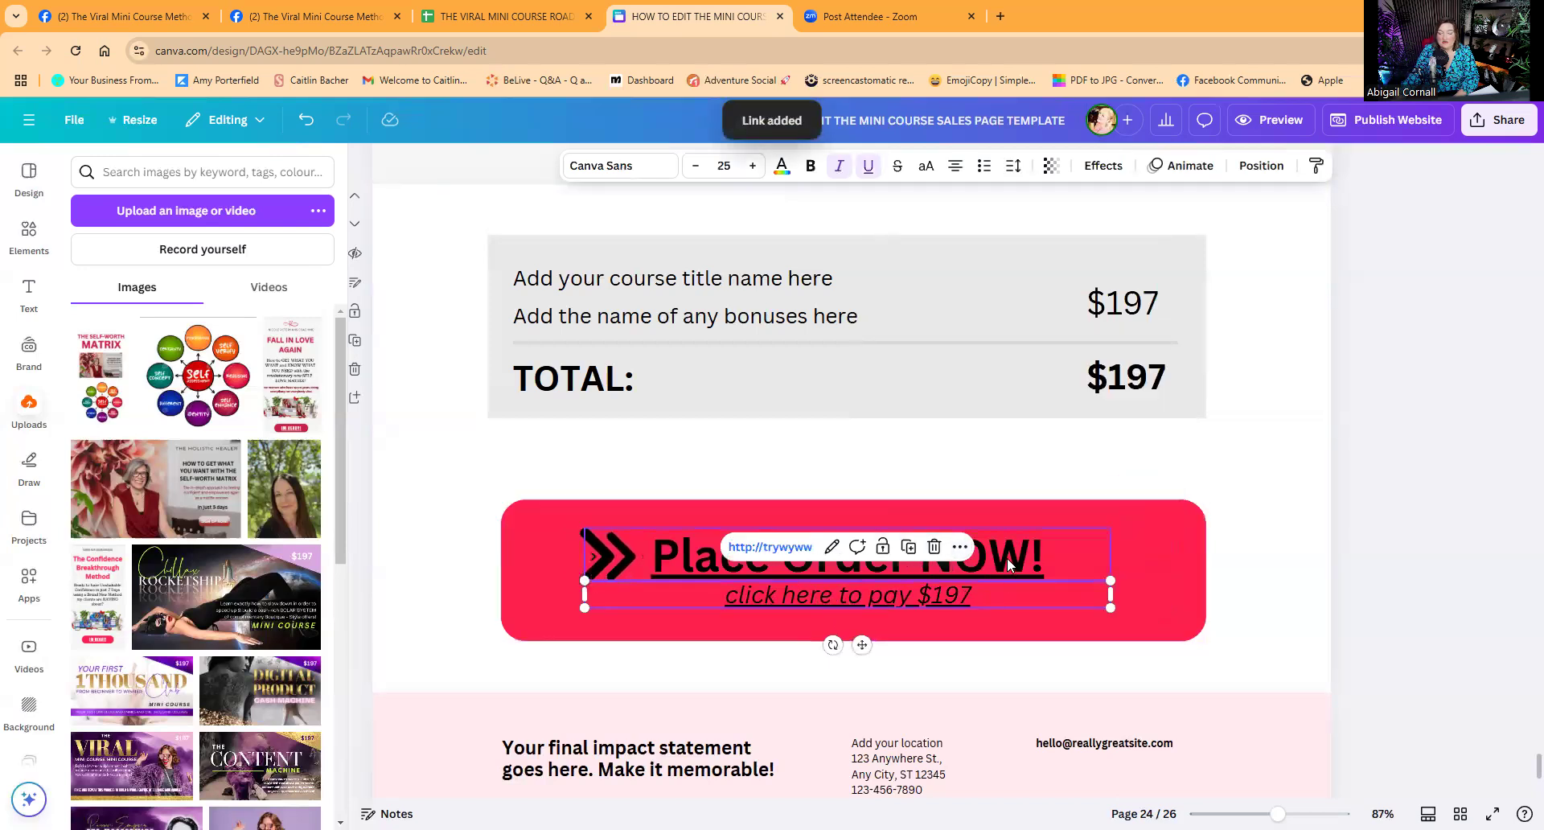
Check the heading and the whole order button, then deselect to the page.
{"action": "left_click", "coordinate": [986, 560]}
{"action": "left_click", "coordinate": [1133, 572]}
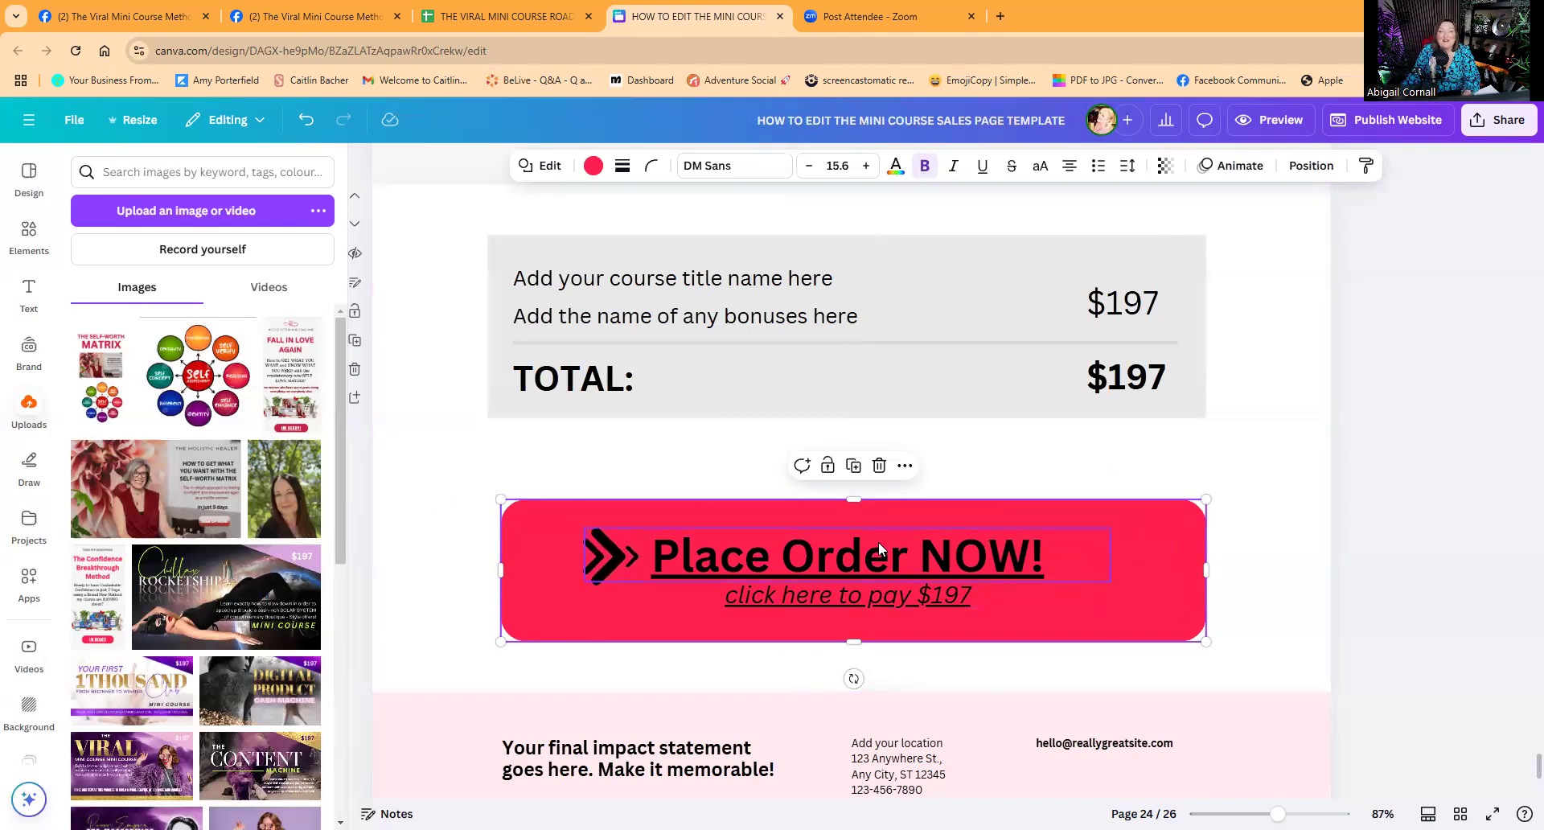
{"action": "left_click", "coordinate": [400, 454]}
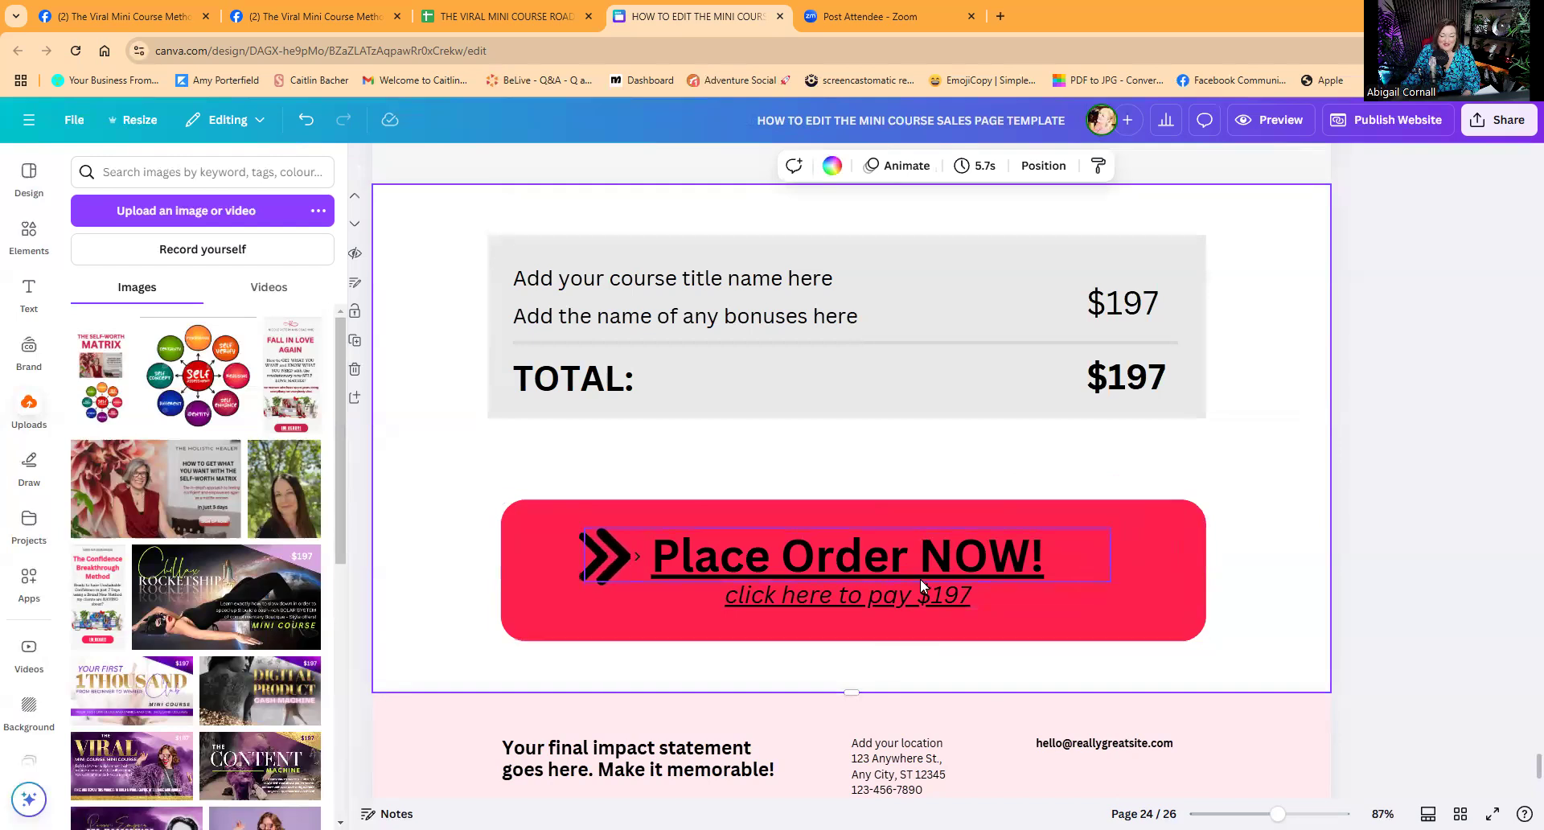
{"action": "scroll", "coordinate": [921, 580], "scroll_direction": "down", "scroll_amount": 3}
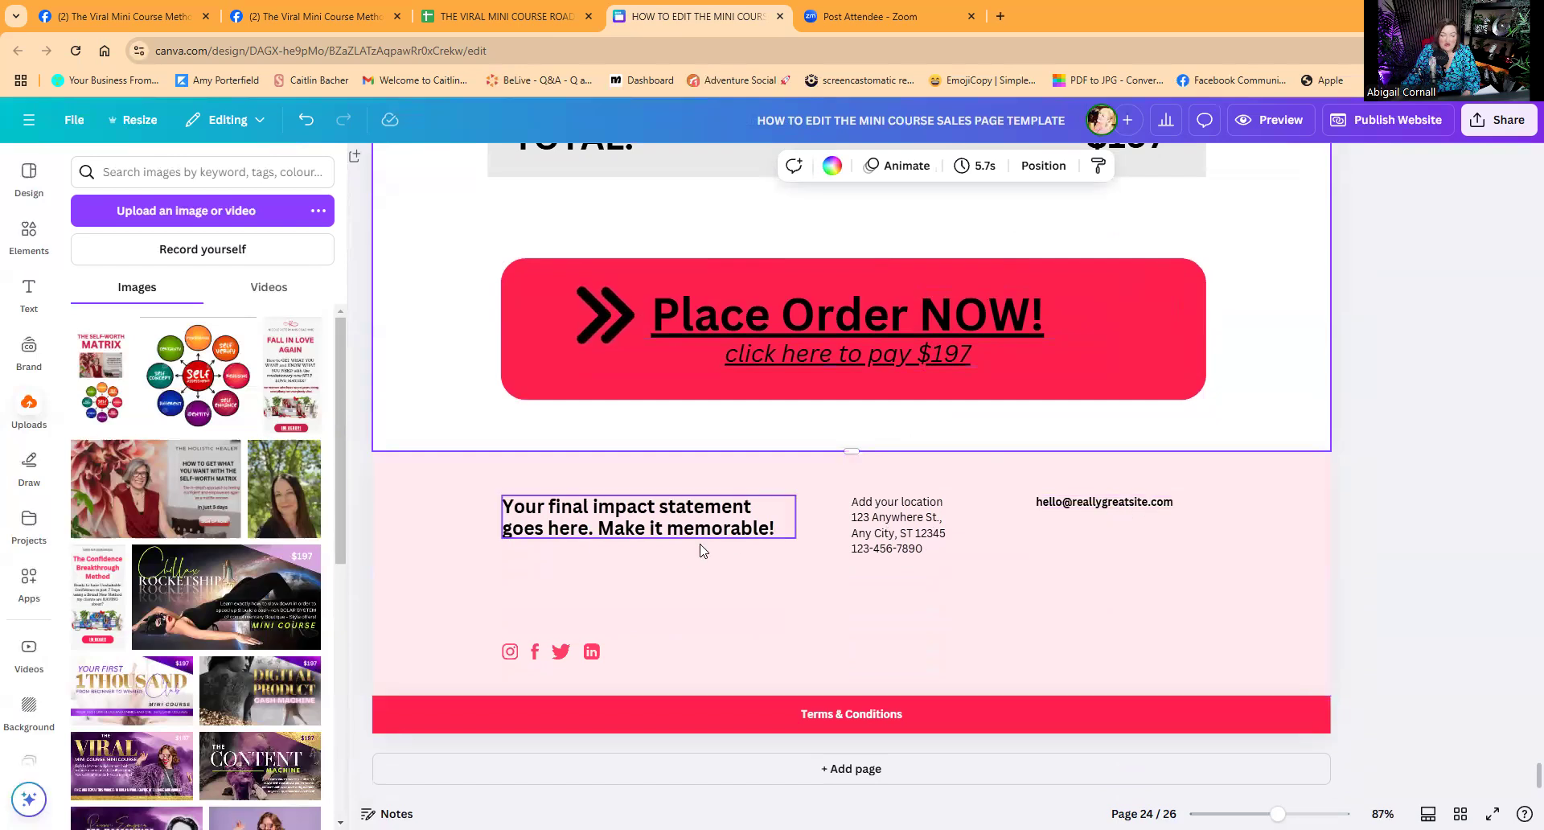
{"action": "left_click", "coordinate": [592, 653]}
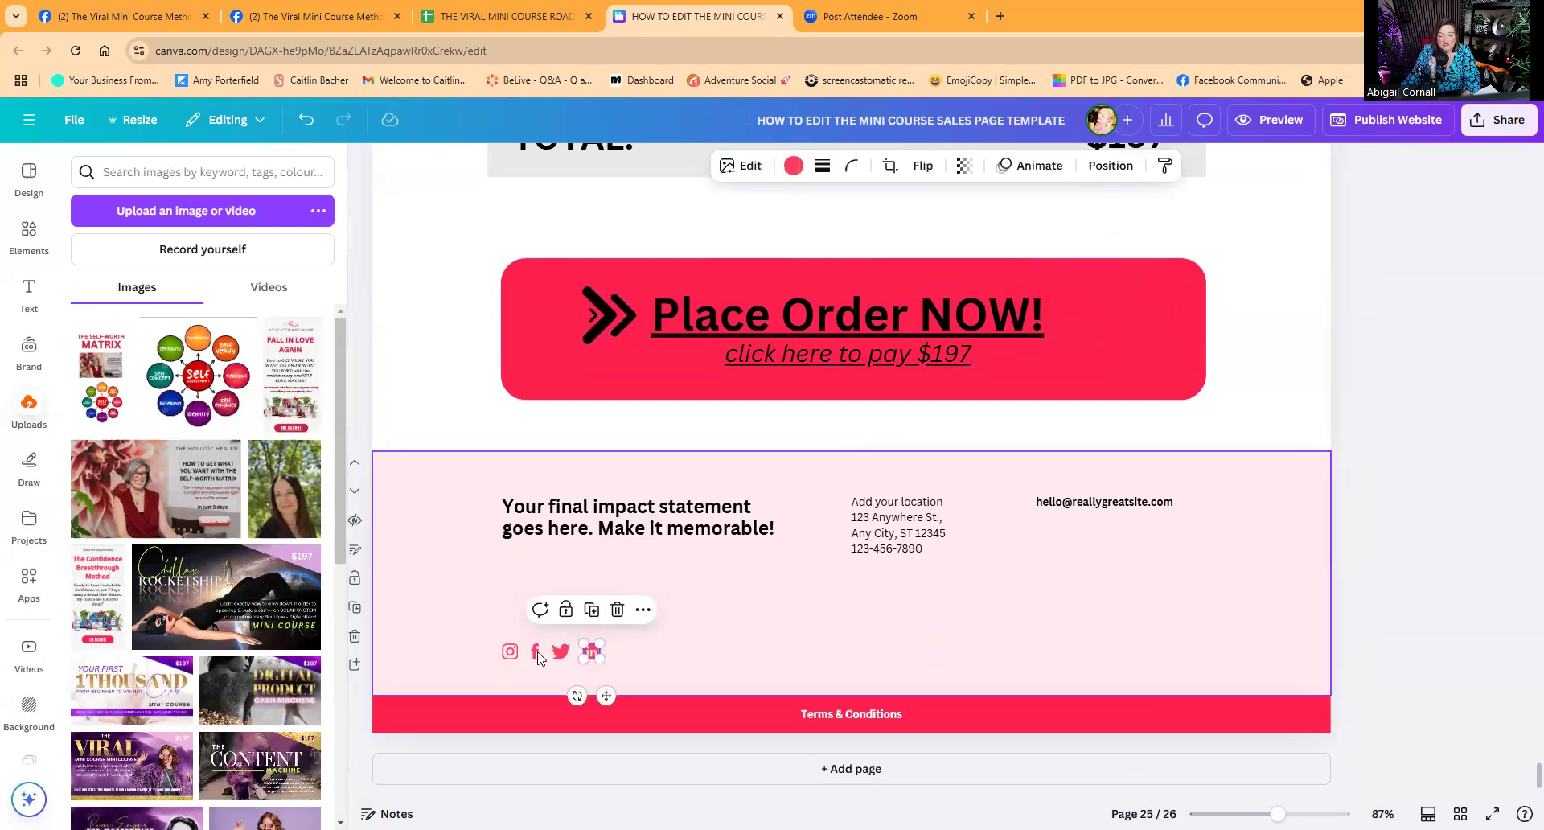
{"action": "left_click", "coordinate": [510, 652]}
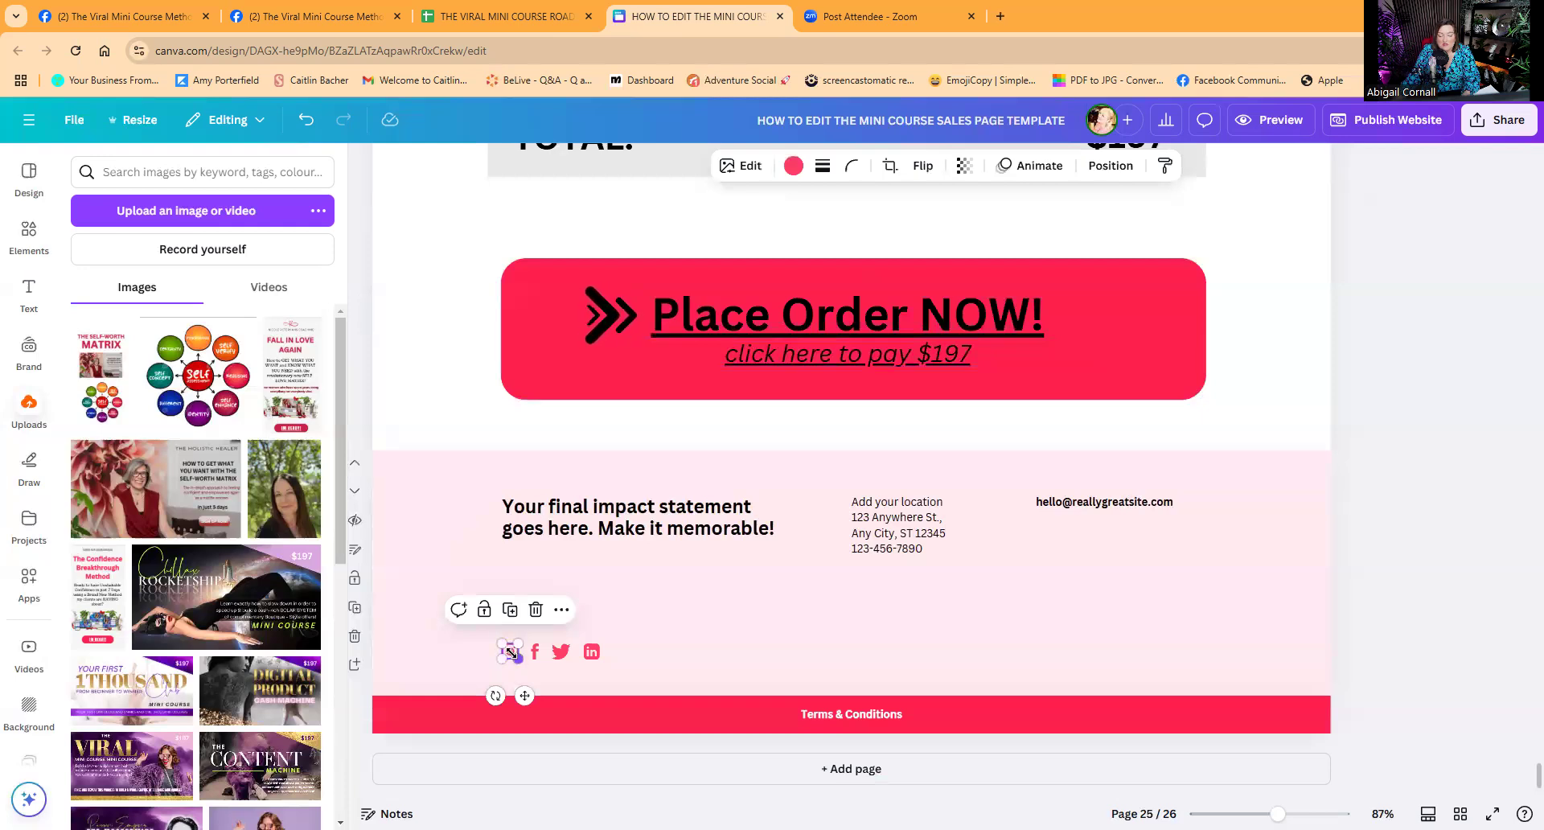
{"action": "left_click", "coordinate": [854, 713]}
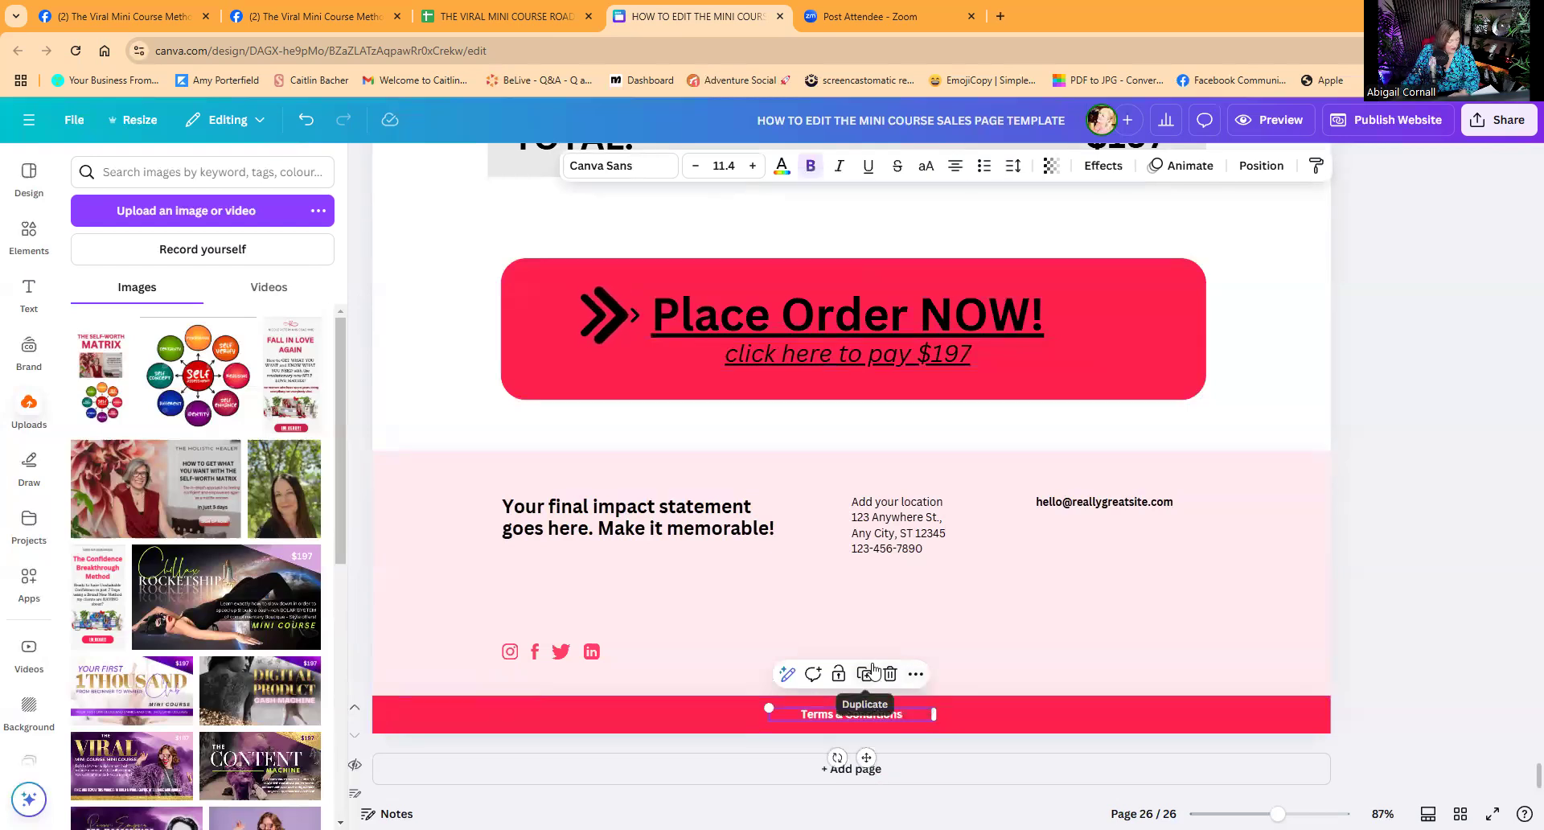
{"action": "scroll", "coordinate": [928, 634], "scroll_direction": "up", "scroll_amount": 18}
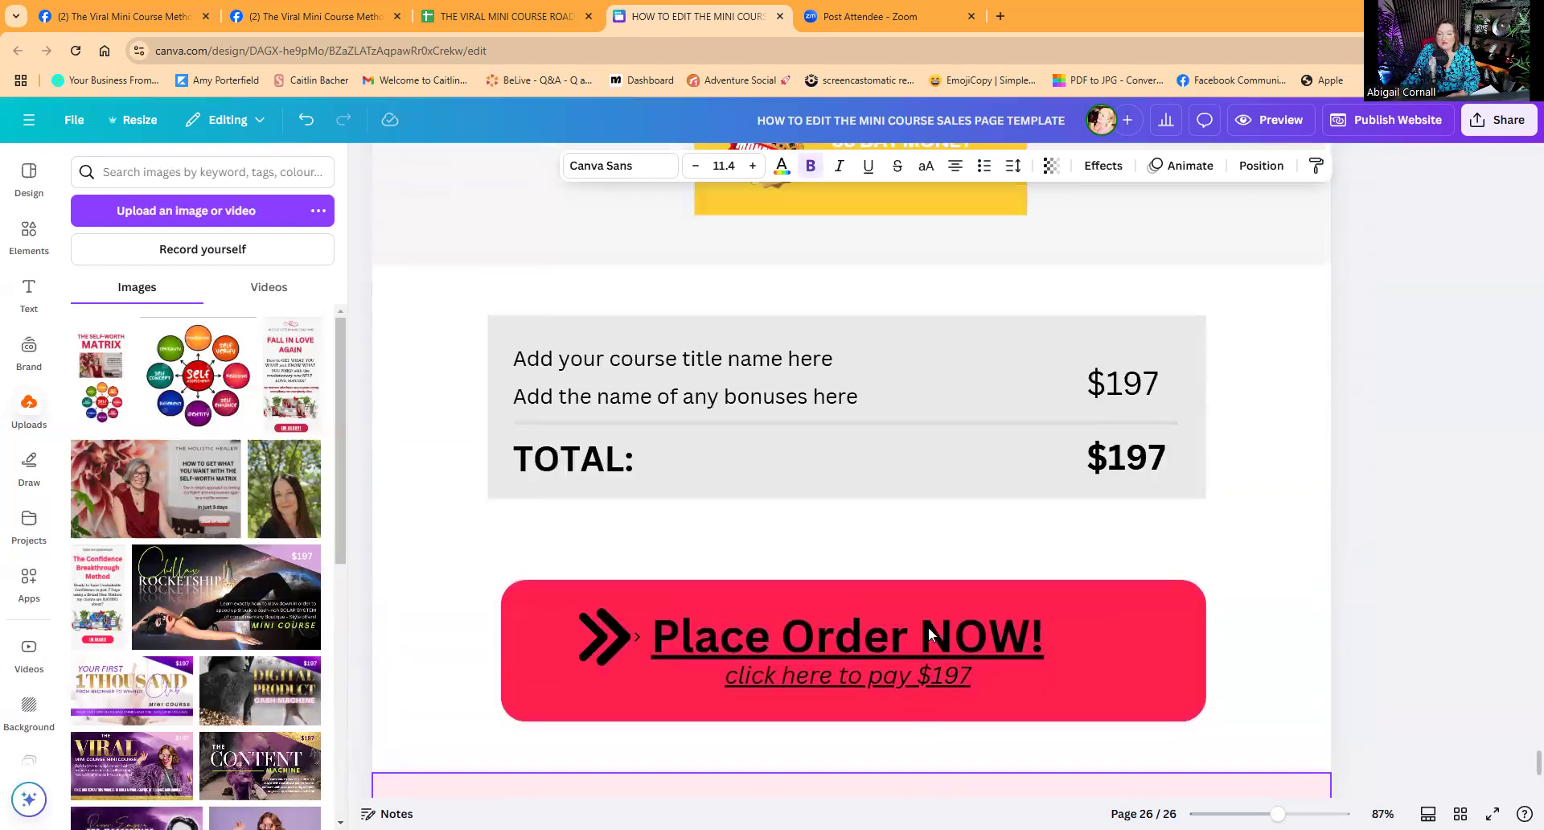
{"action": "scroll", "coordinate": [928, 635], "scroll_direction": "up", "scroll_amount": 6}
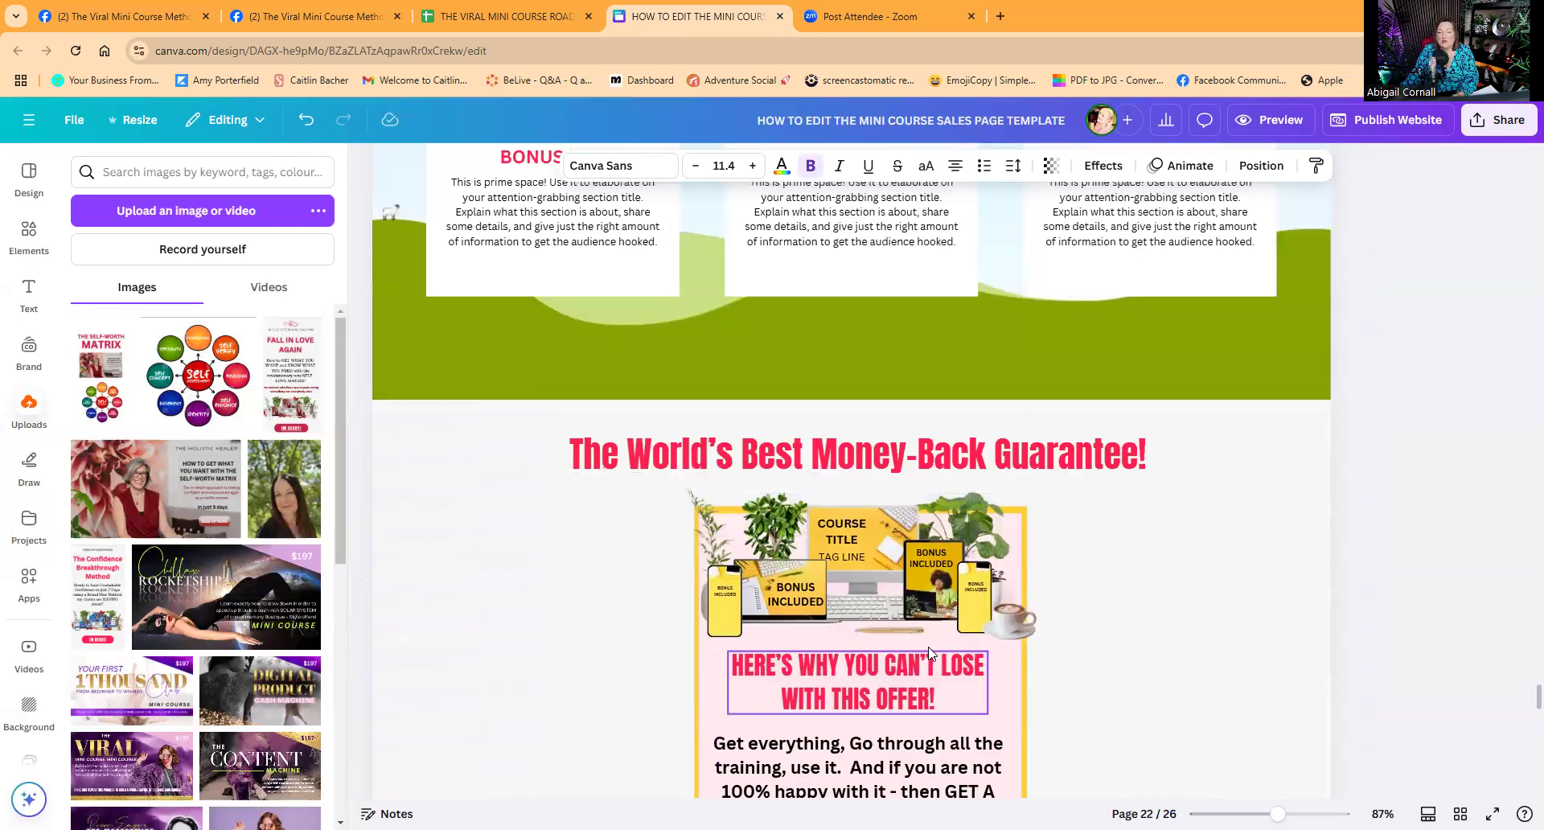
{"action": "scroll", "coordinate": [1003, 684], "scroll_direction": "up", "scroll_amount": 7}
{"action": "scroll", "coordinate": [997, 680], "scroll_direction": "down", "scroll_amount": 6}
{"action": "scroll", "coordinate": [991, 669], "scroll_direction": "down", "scroll_amount": 8}
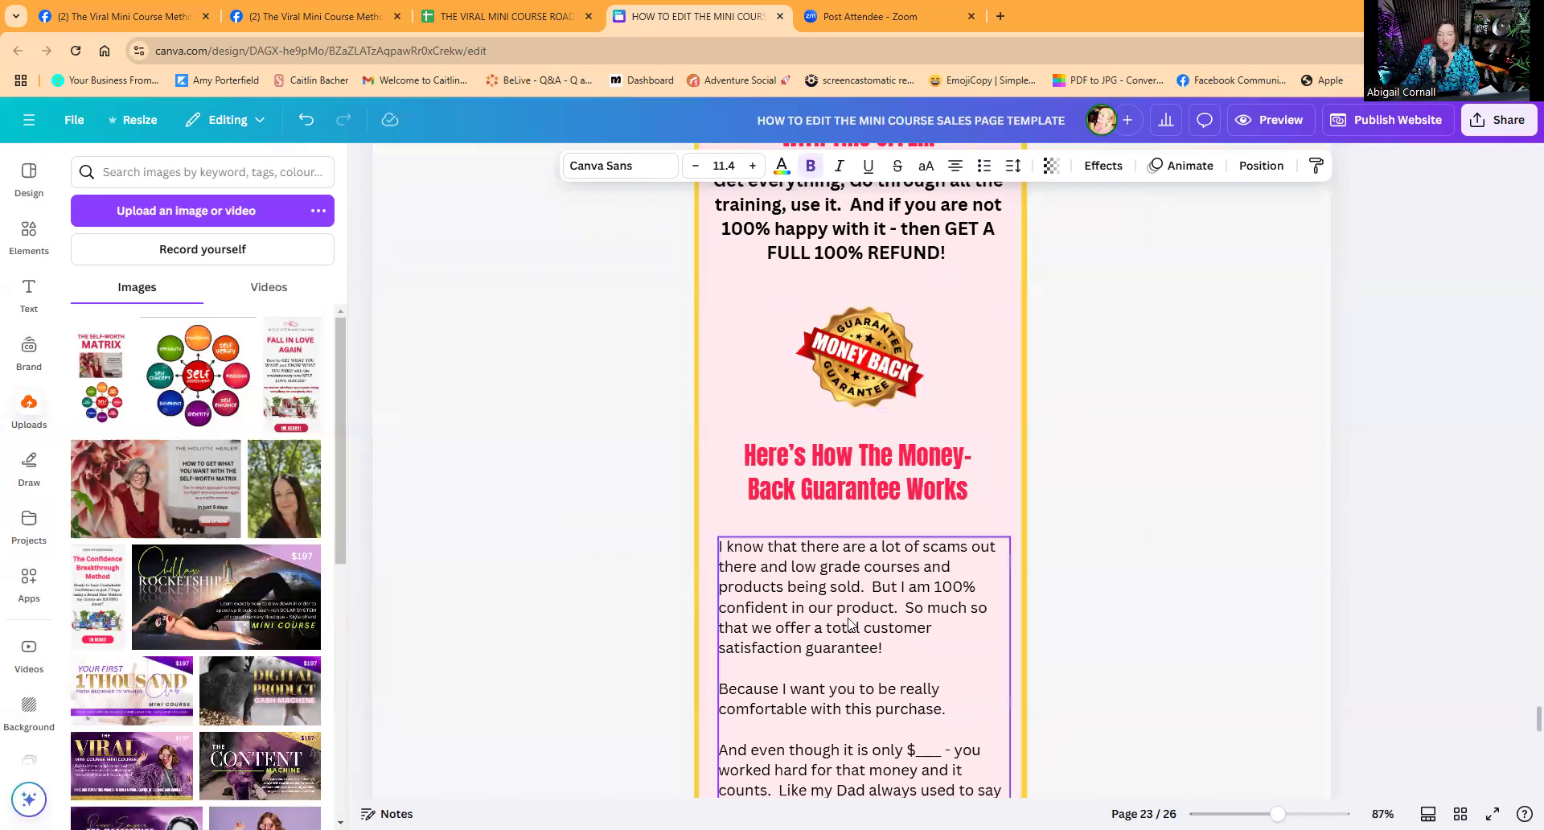
{"action": "scroll", "coordinate": [850, 625], "scroll_direction": "up", "scroll_amount": 4}
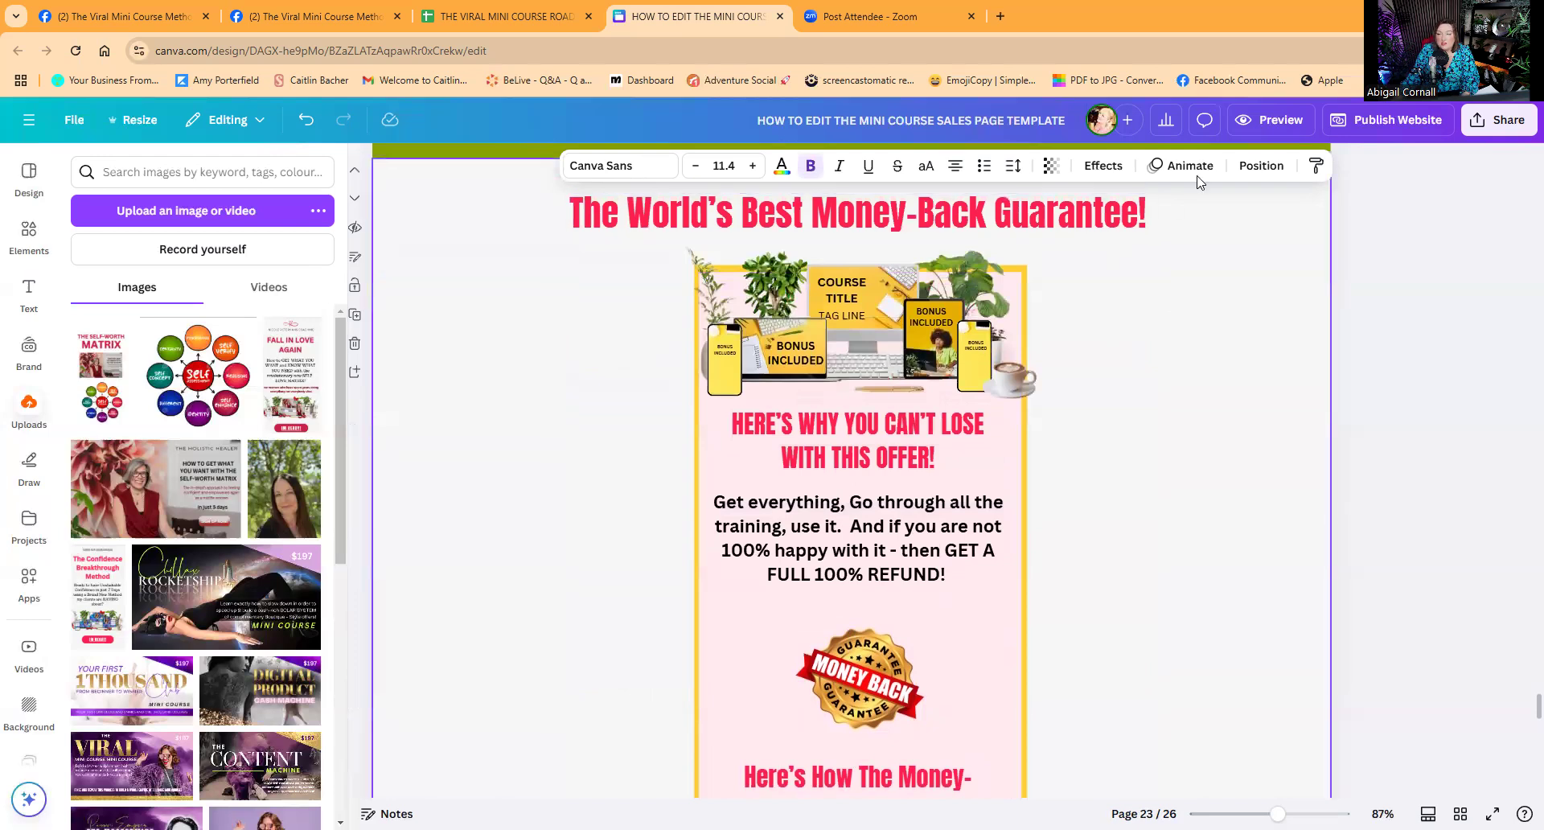
{"action": "left_click", "coordinate": [1264, 120]}
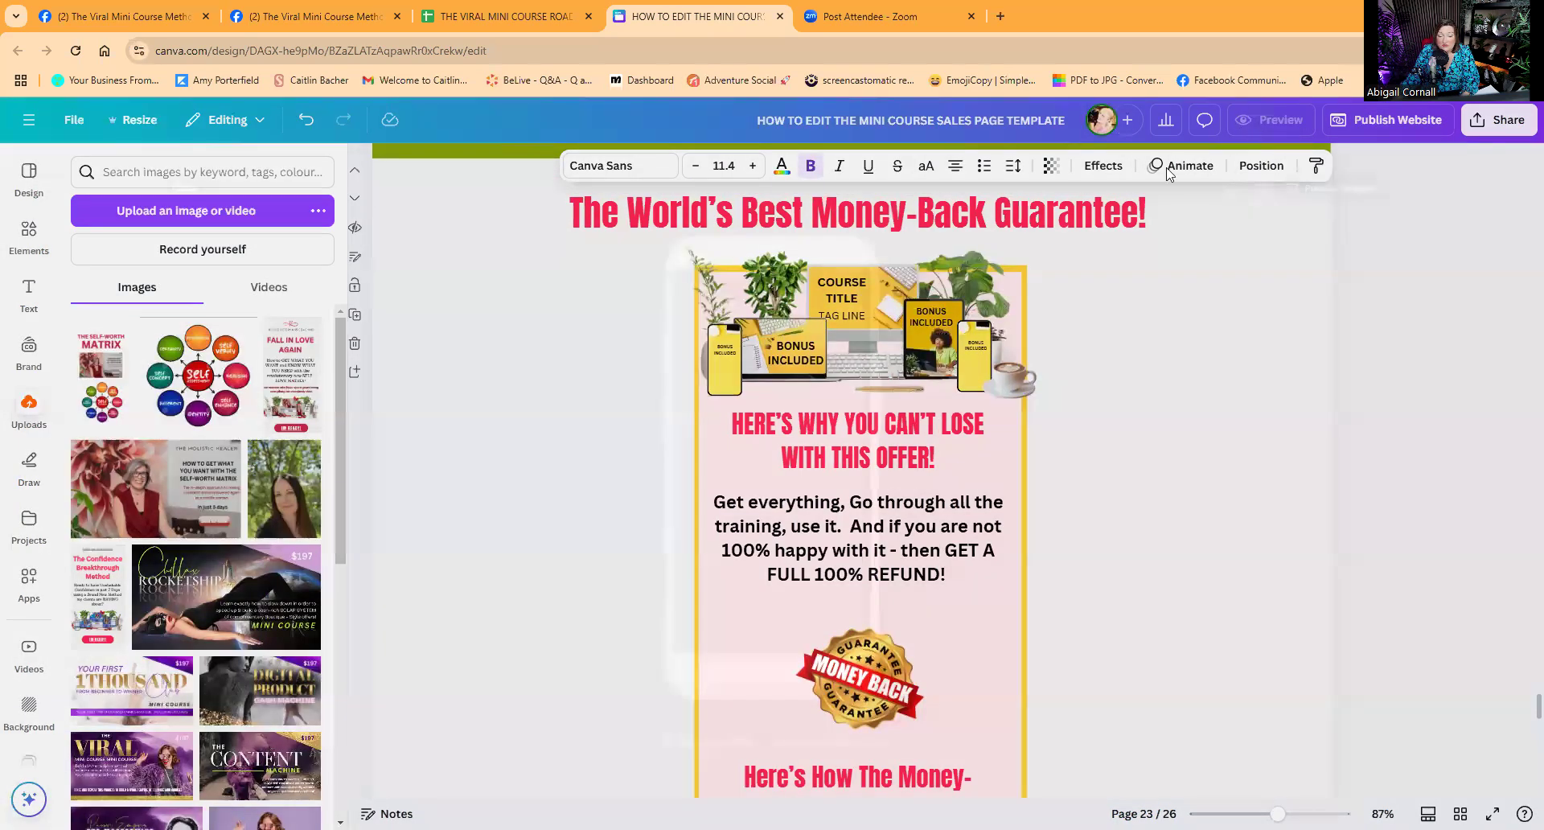
Scroll down through the mobile layout of the website preview.
{"action": "scroll", "coordinate": [860, 391], "scroll_direction": "down", "scroll_amount": 8}
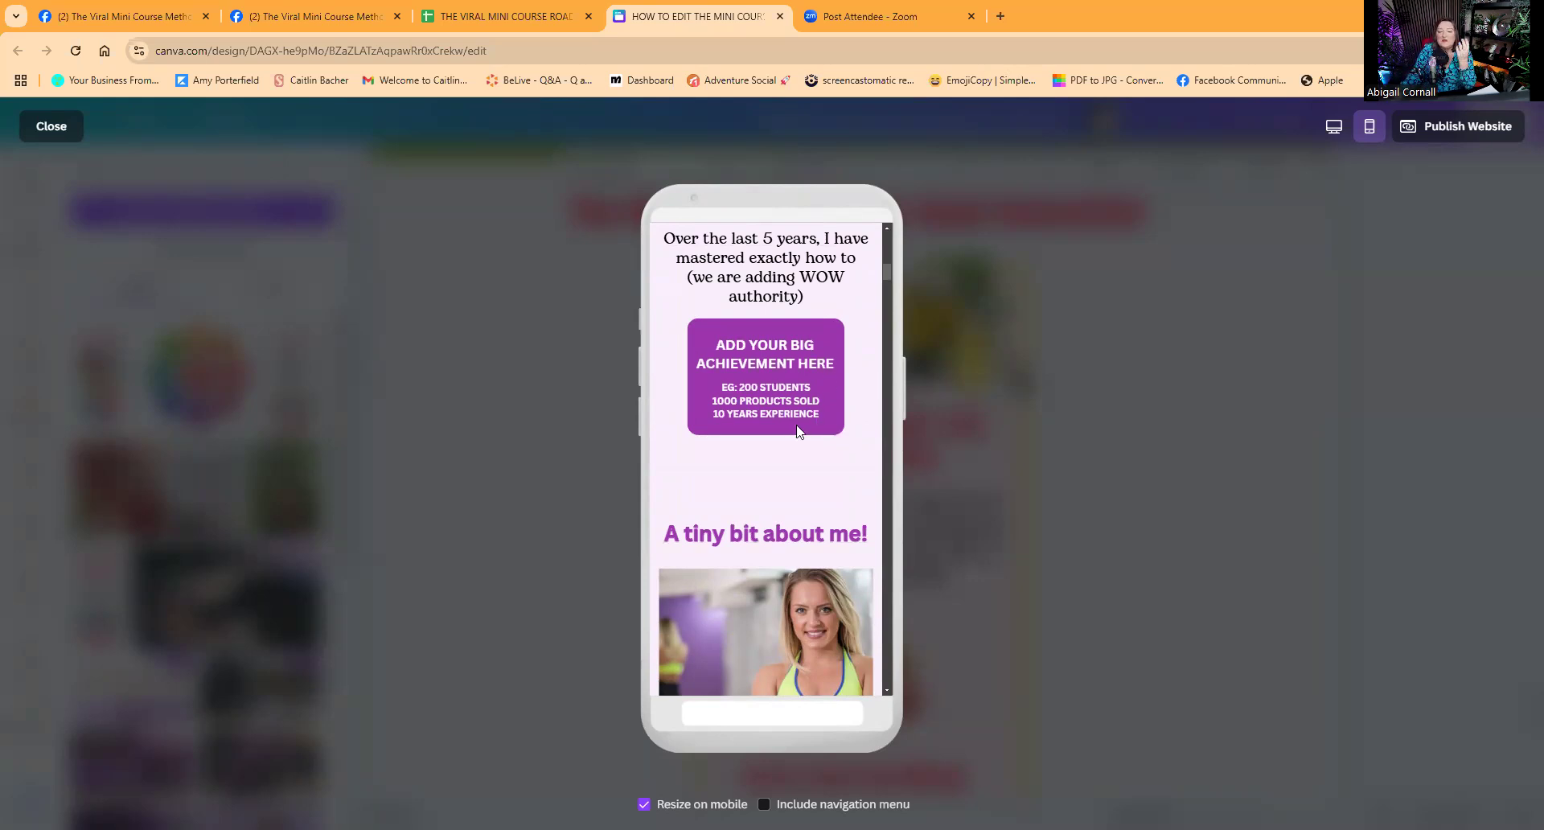
{"action": "scroll", "coordinate": [796, 425], "scroll_direction": "down", "scroll_amount": 15}
{"action": "scroll", "coordinate": [796, 429], "scroll_direction": "down", "scroll_amount": 10}
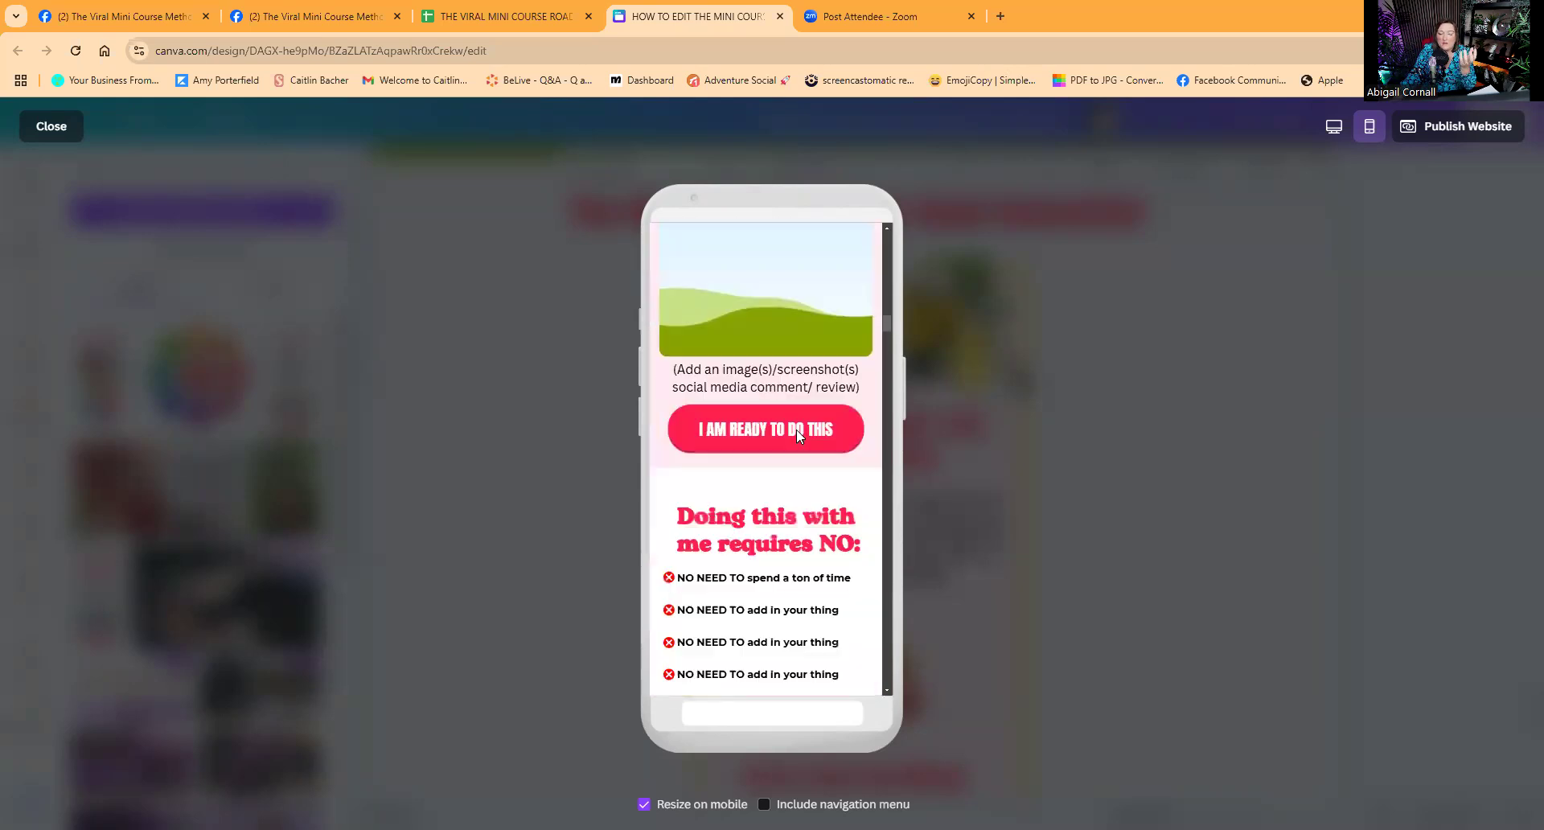
View the A tiny bit about me! section in desktop layout, then close the preview.
{"action": "left_click", "coordinate": [1333, 129]}
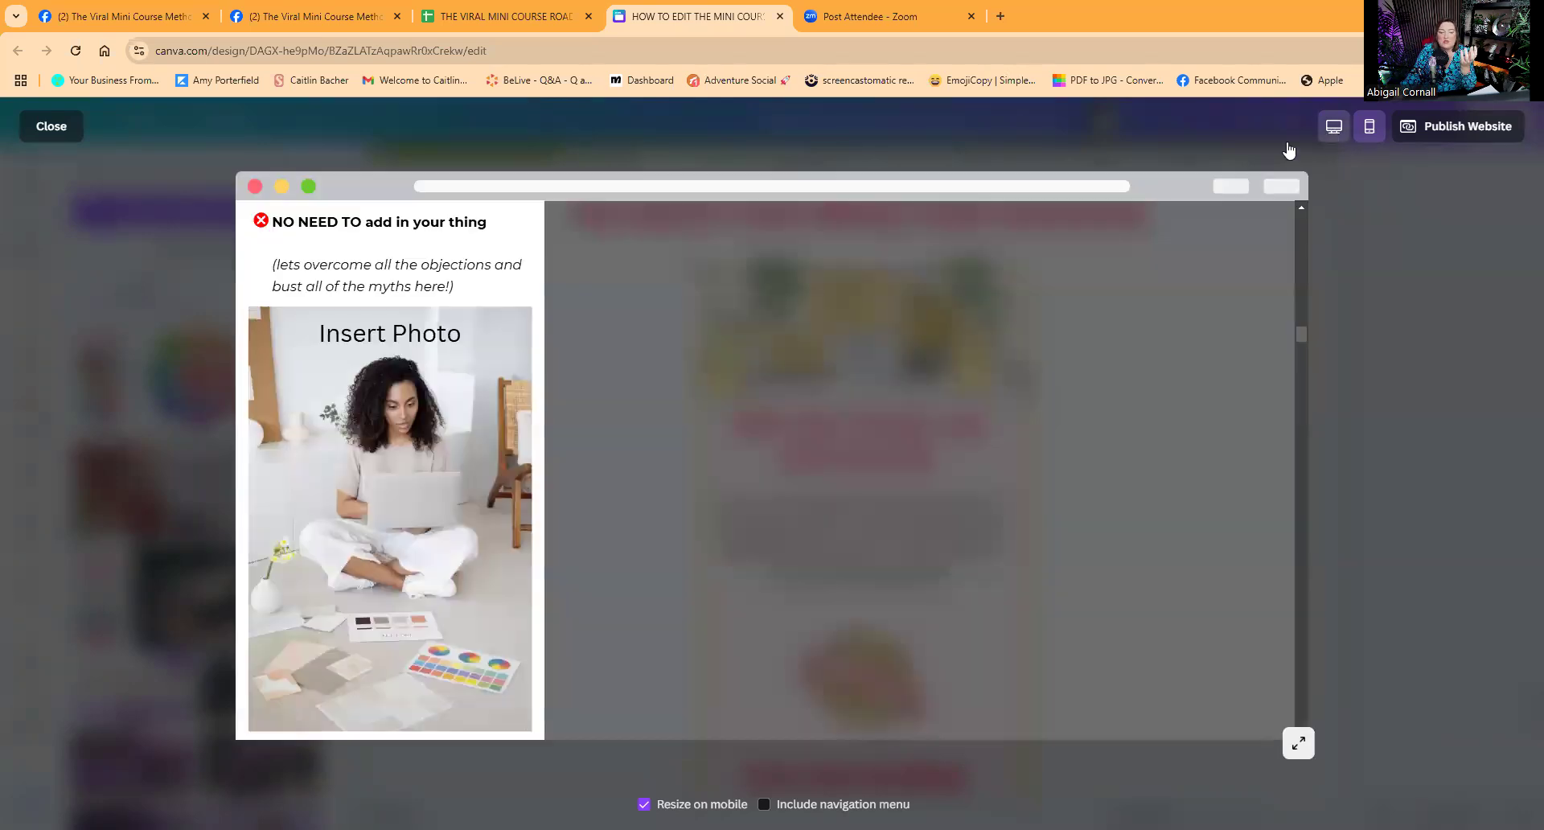
{"action": "scroll", "coordinate": [902, 411], "scroll_direction": "up", "scroll_amount": 6}
{"action": "scroll", "coordinate": [917, 417], "scroll_direction": "up", "scroll_amount": 15}
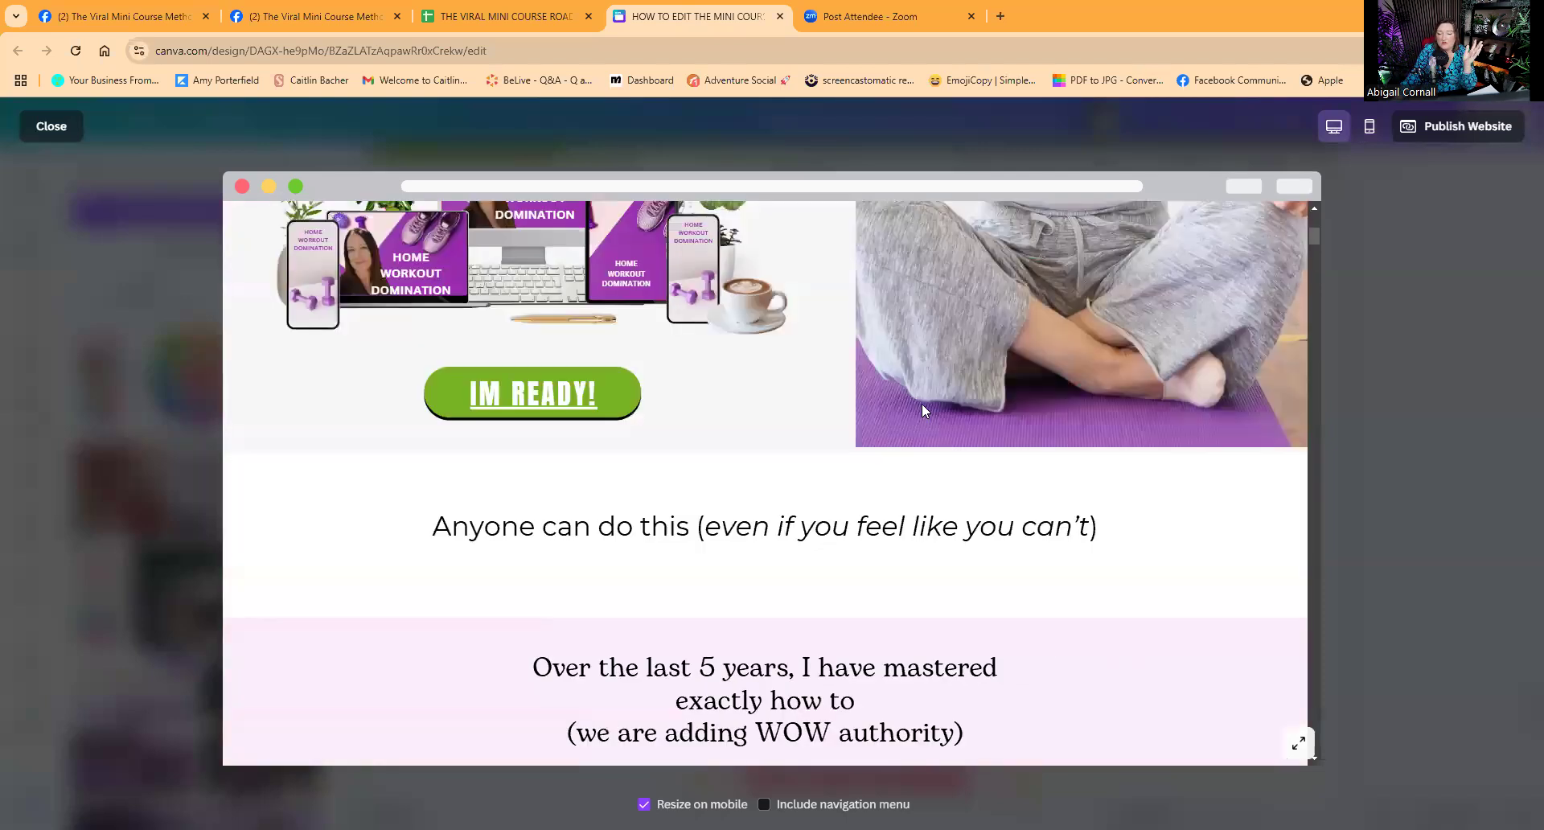
{"action": "scroll", "coordinate": [923, 407], "scroll_direction": "up", "scroll_amount": 4}
{"action": "scroll", "coordinate": [924, 413], "scroll_direction": "down", "scroll_amount": 10}
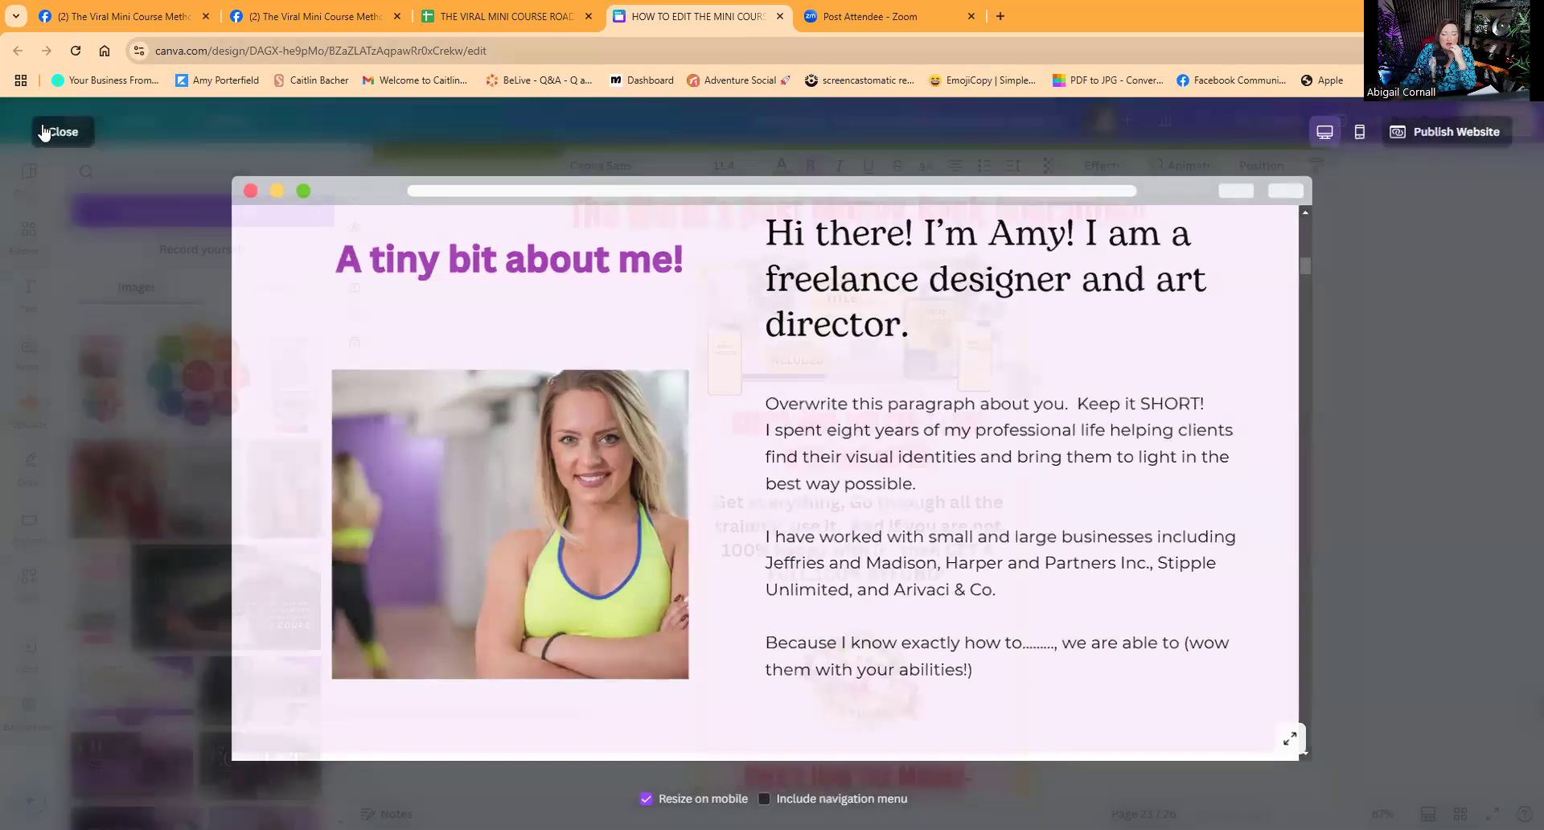
{"action": "left_click", "coordinate": [45, 127]}
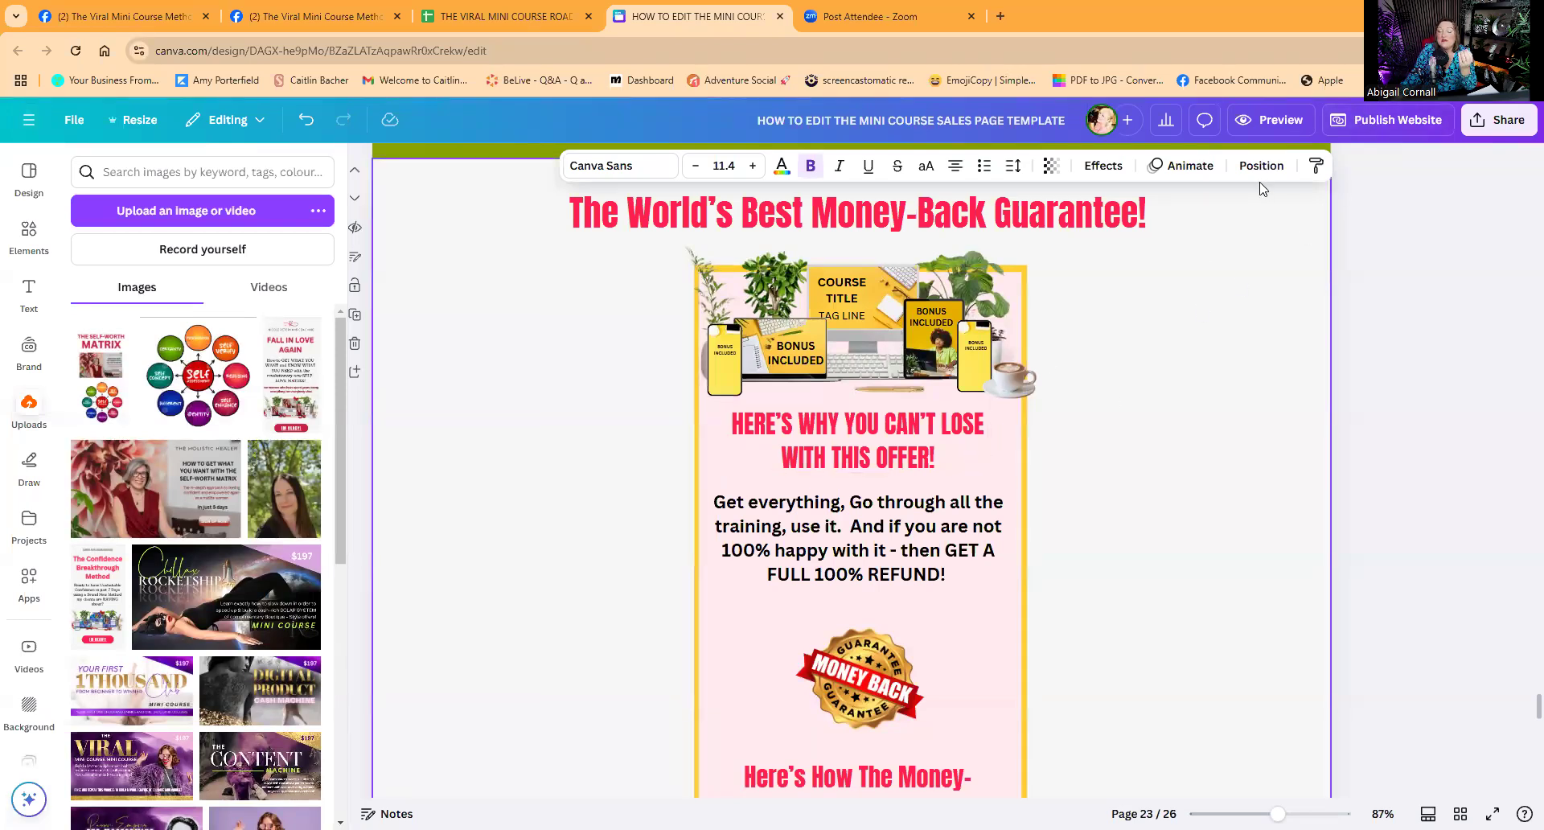
{"action": "scroll", "coordinate": [1035, 358], "scroll_direction": "down", "scroll_amount": 15}
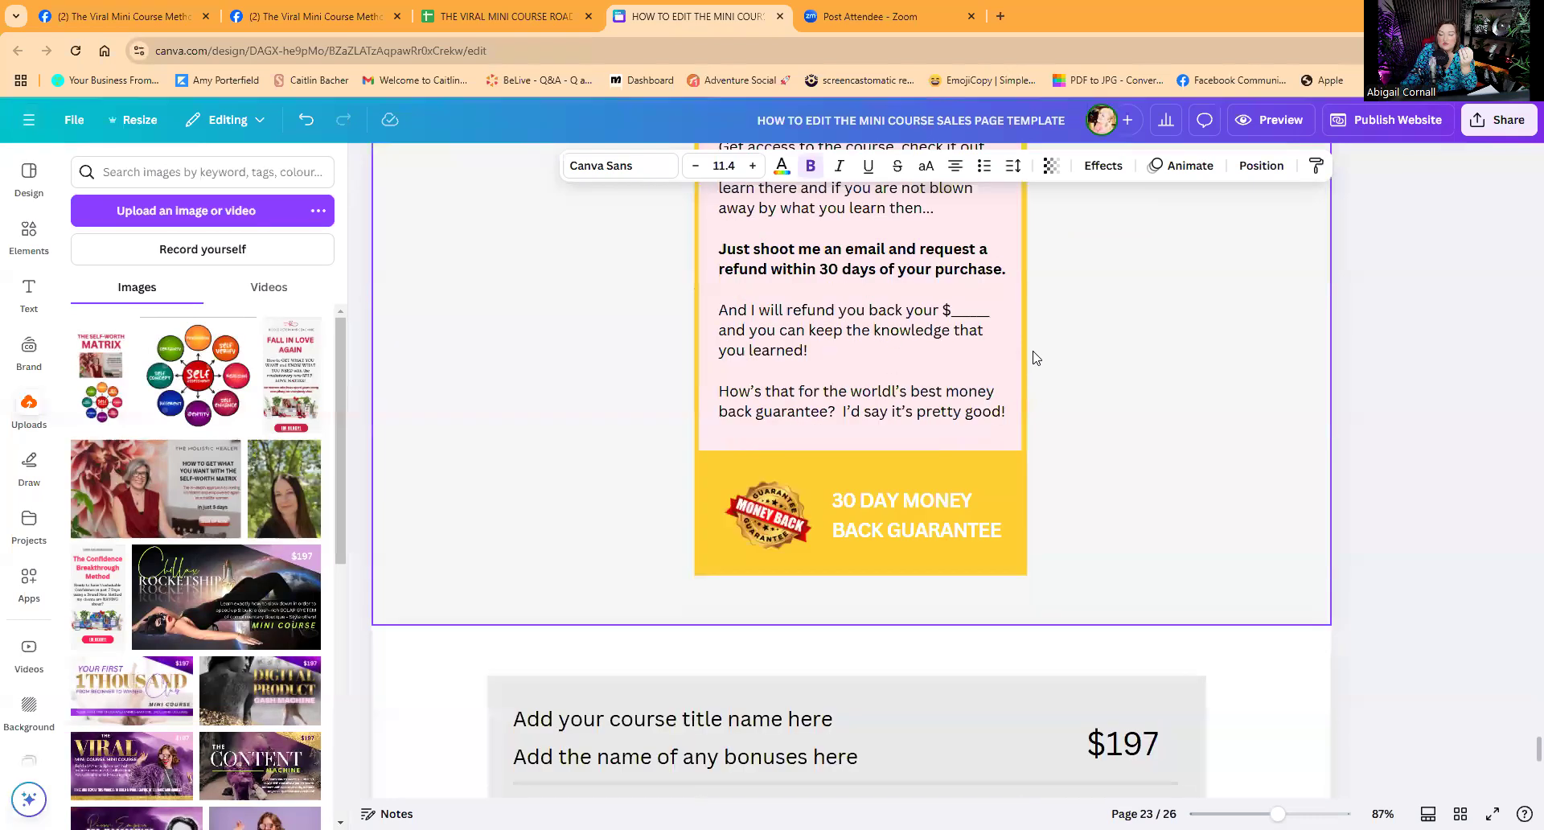
{"action": "scroll", "coordinate": [1038, 358], "scroll_direction": "up", "scroll_amount": 10}
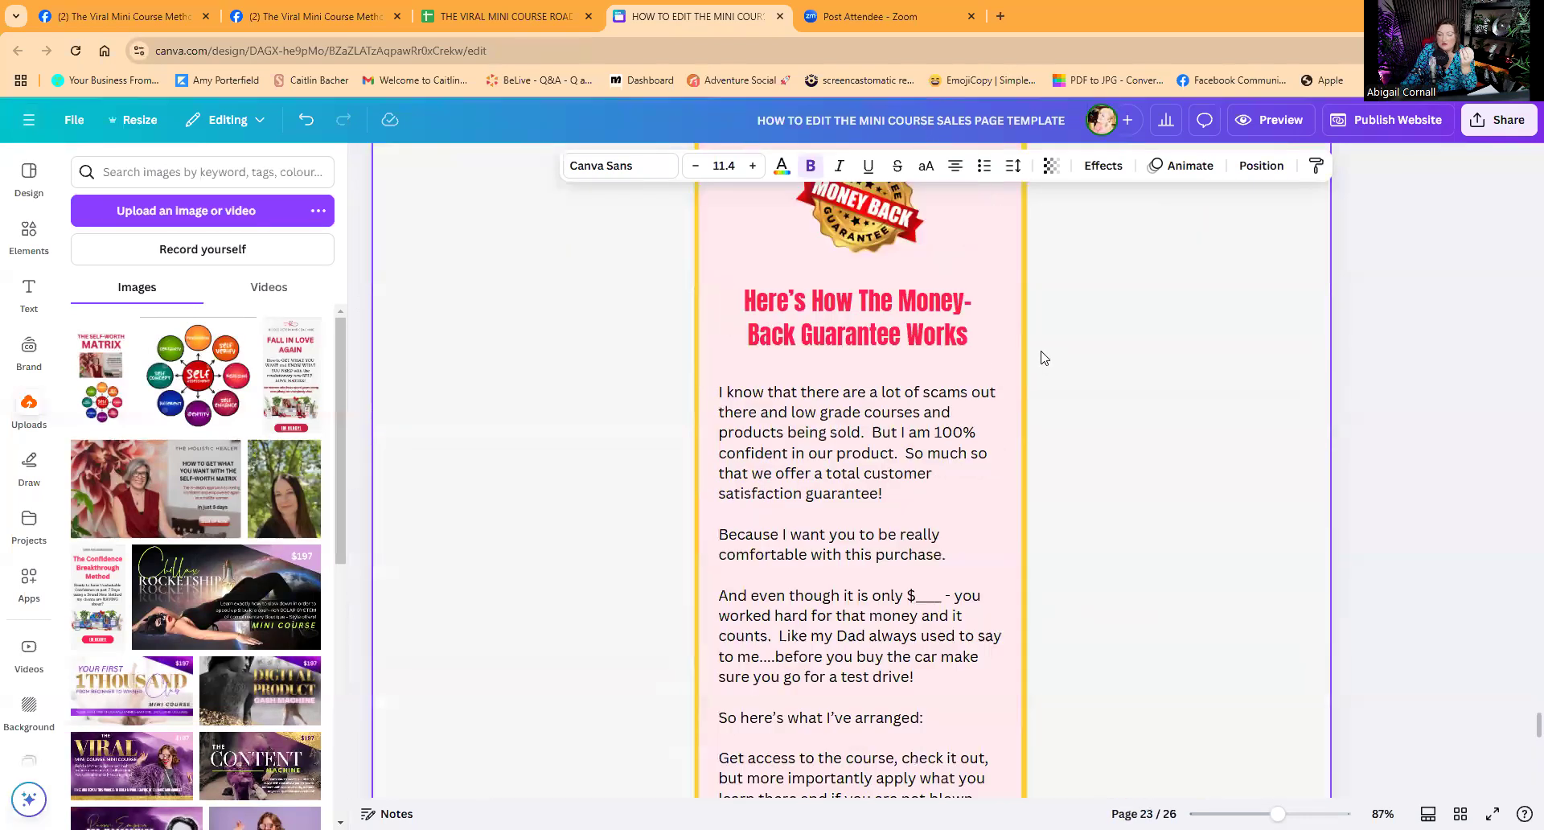
{"action": "scroll", "coordinate": [1041, 358], "scroll_direction": "down", "scroll_amount": 10}
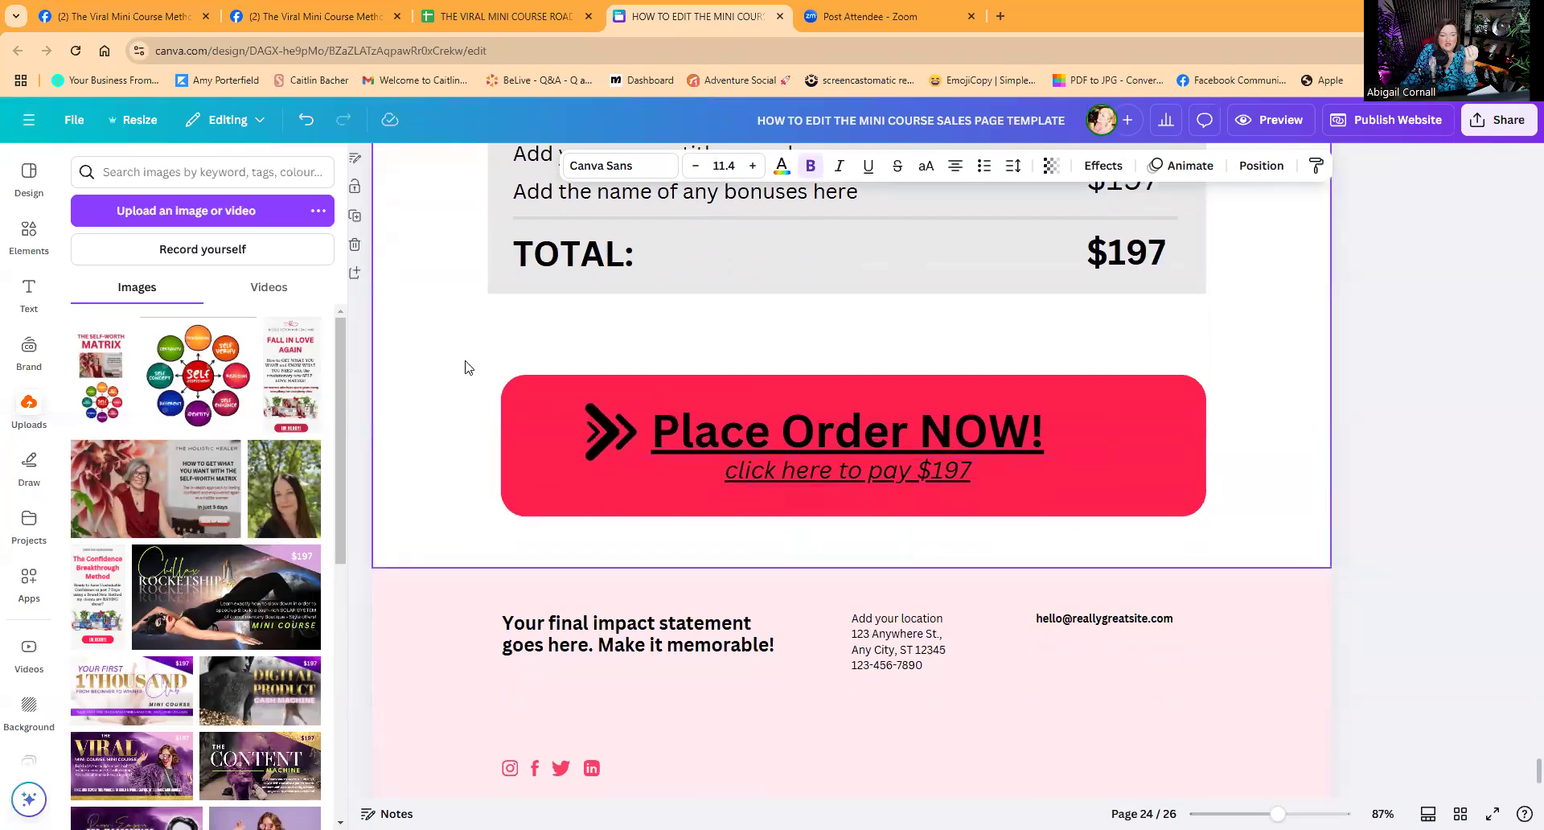
{"action": "scroll", "coordinate": [463, 368], "scroll_direction": "up", "scroll_amount": 3}
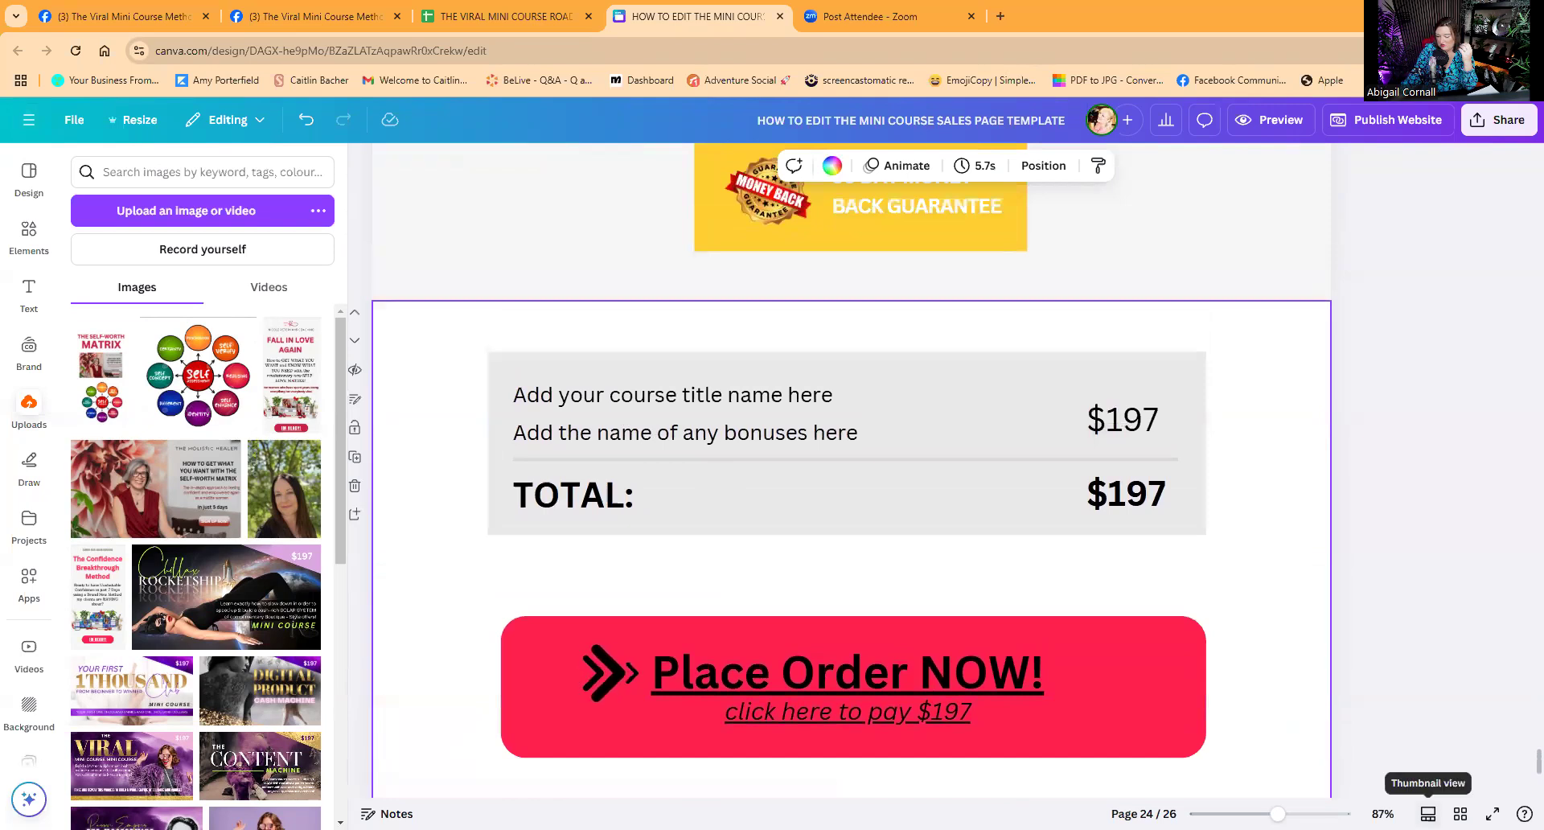
{"action": "left_click", "coordinate": [1428, 813]}
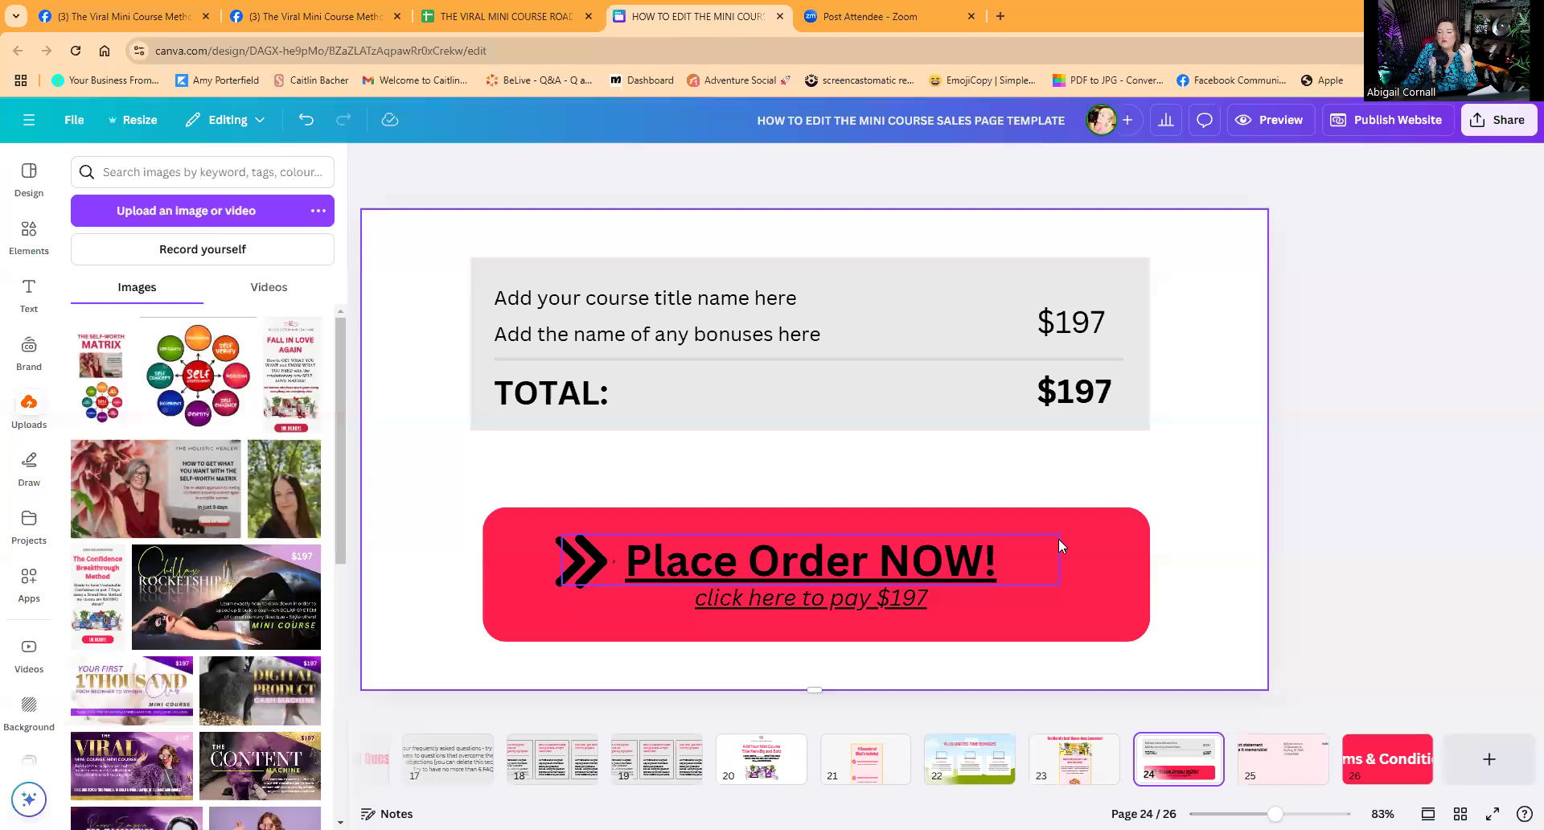
{"action": "scroll", "coordinate": [1461, 559], "scroll_direction": "up", "scroll_amount": 5}
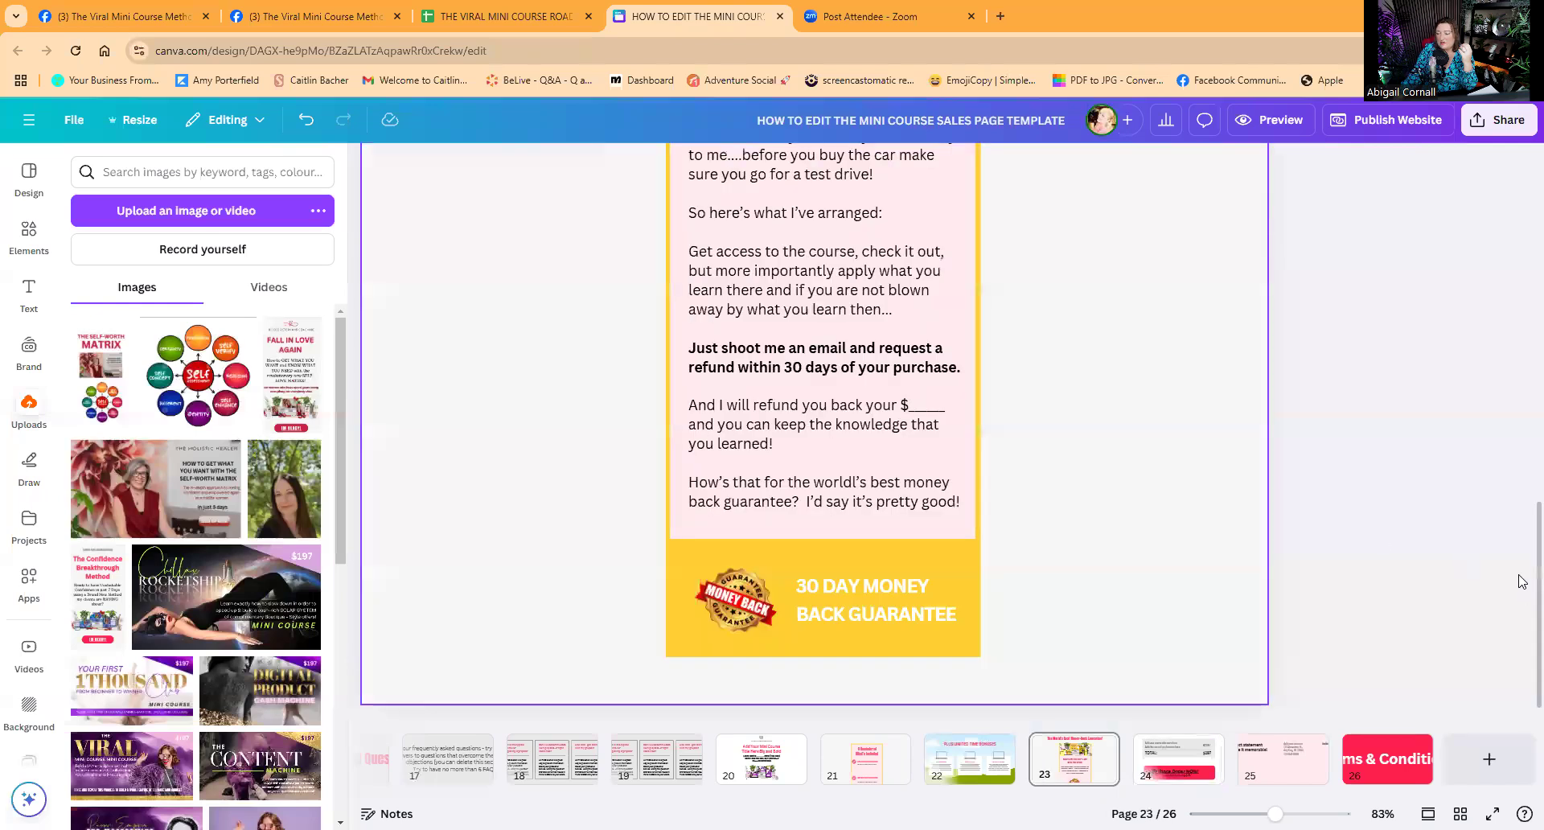
{"action": "scroll", "coordinate": [1520, 580], "scroll_direction": "up", "scroll_amount": 10}
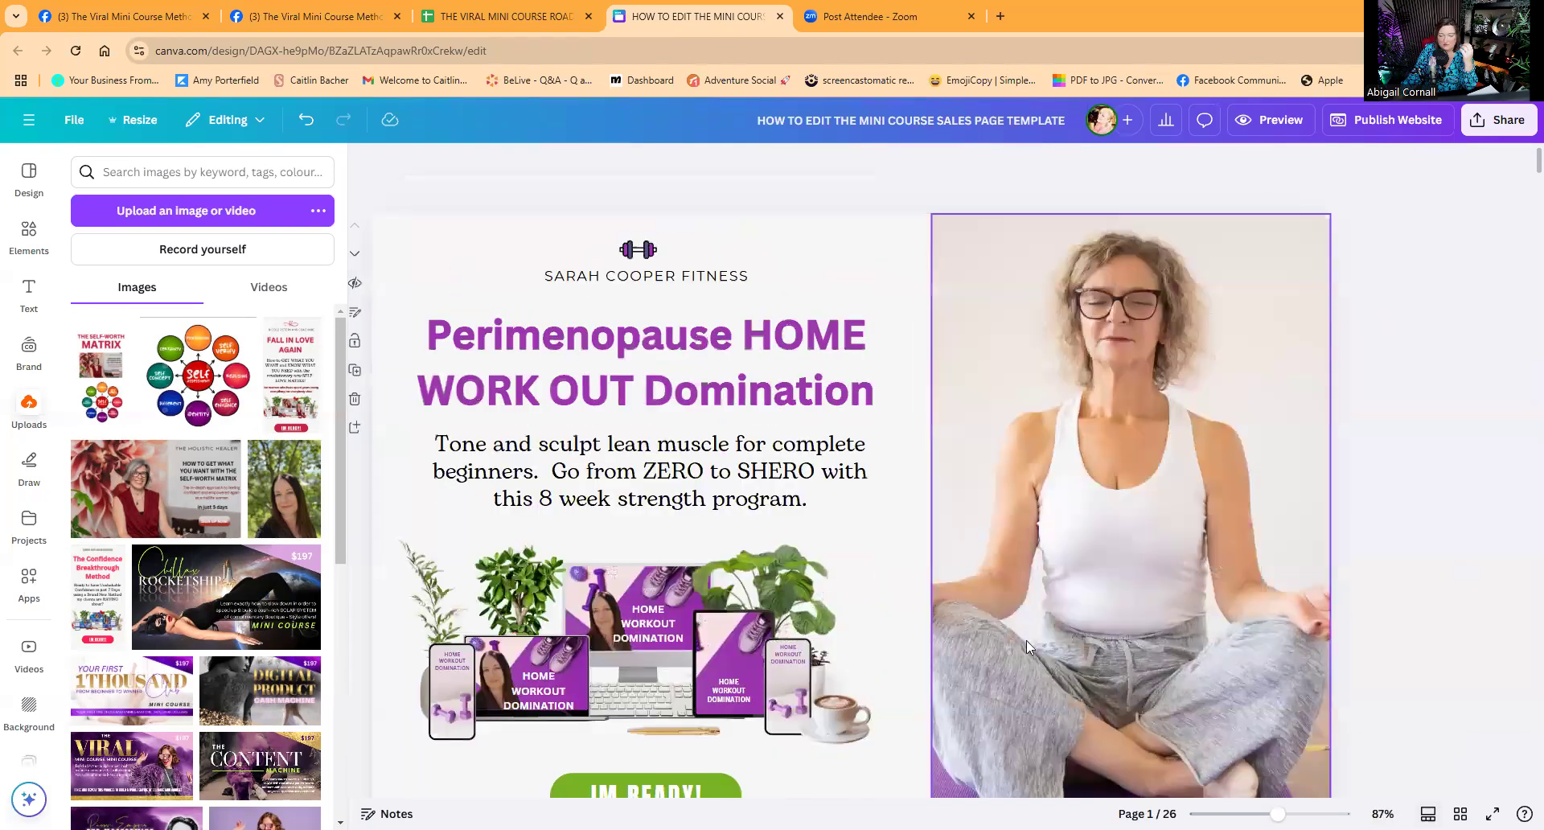
{"action": "scroll", "coordinate": [881, 619], "scroll_direction": "down", "scroll_amount": 4}
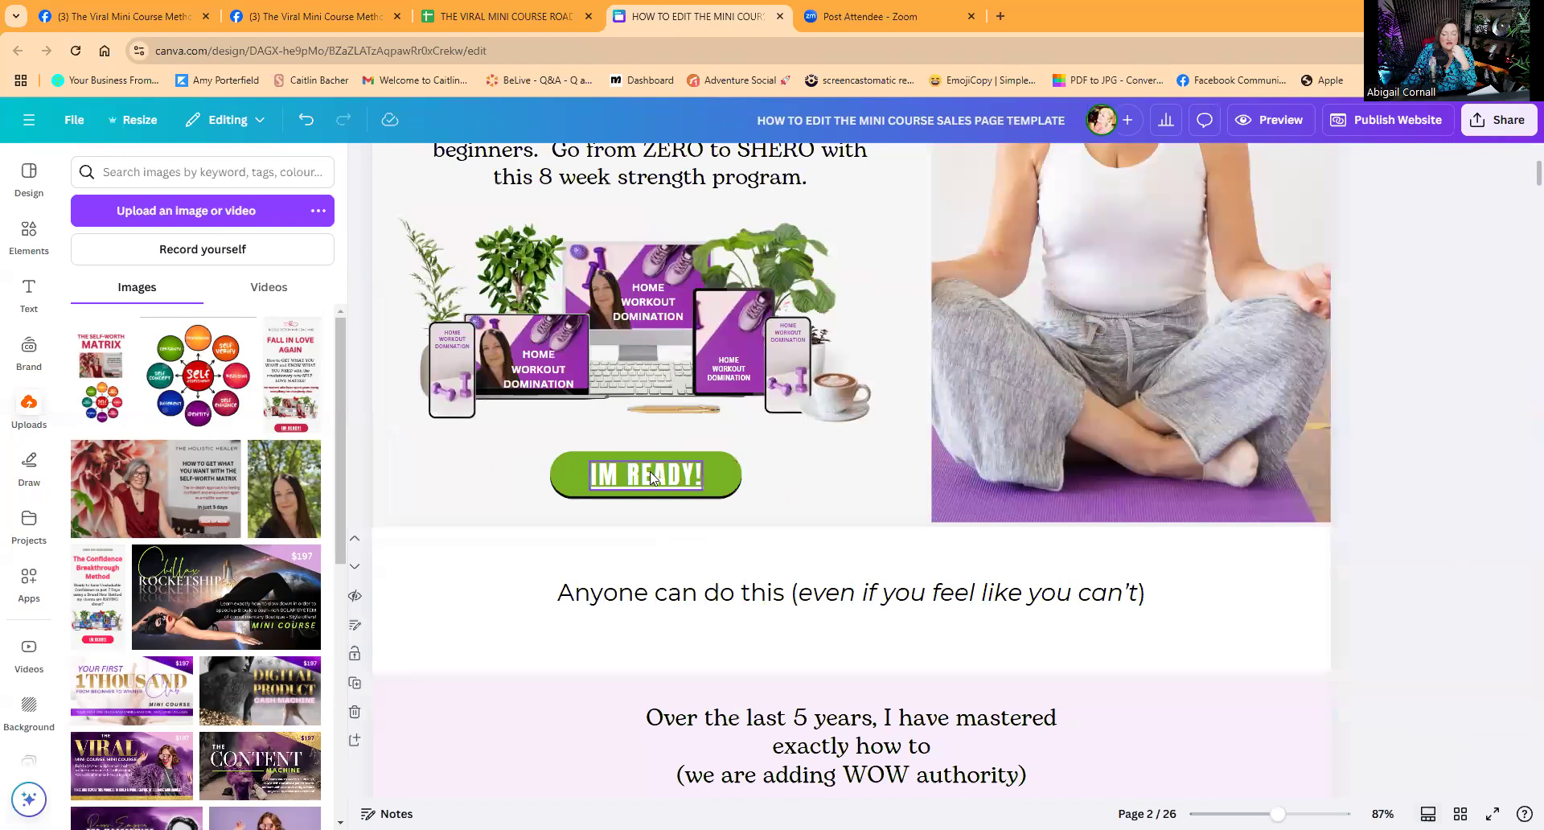
Link the IM READY! hero button to page 24 - Untitled and verify the link.
{"action": "left_click", "coordinate": [650, 471]}
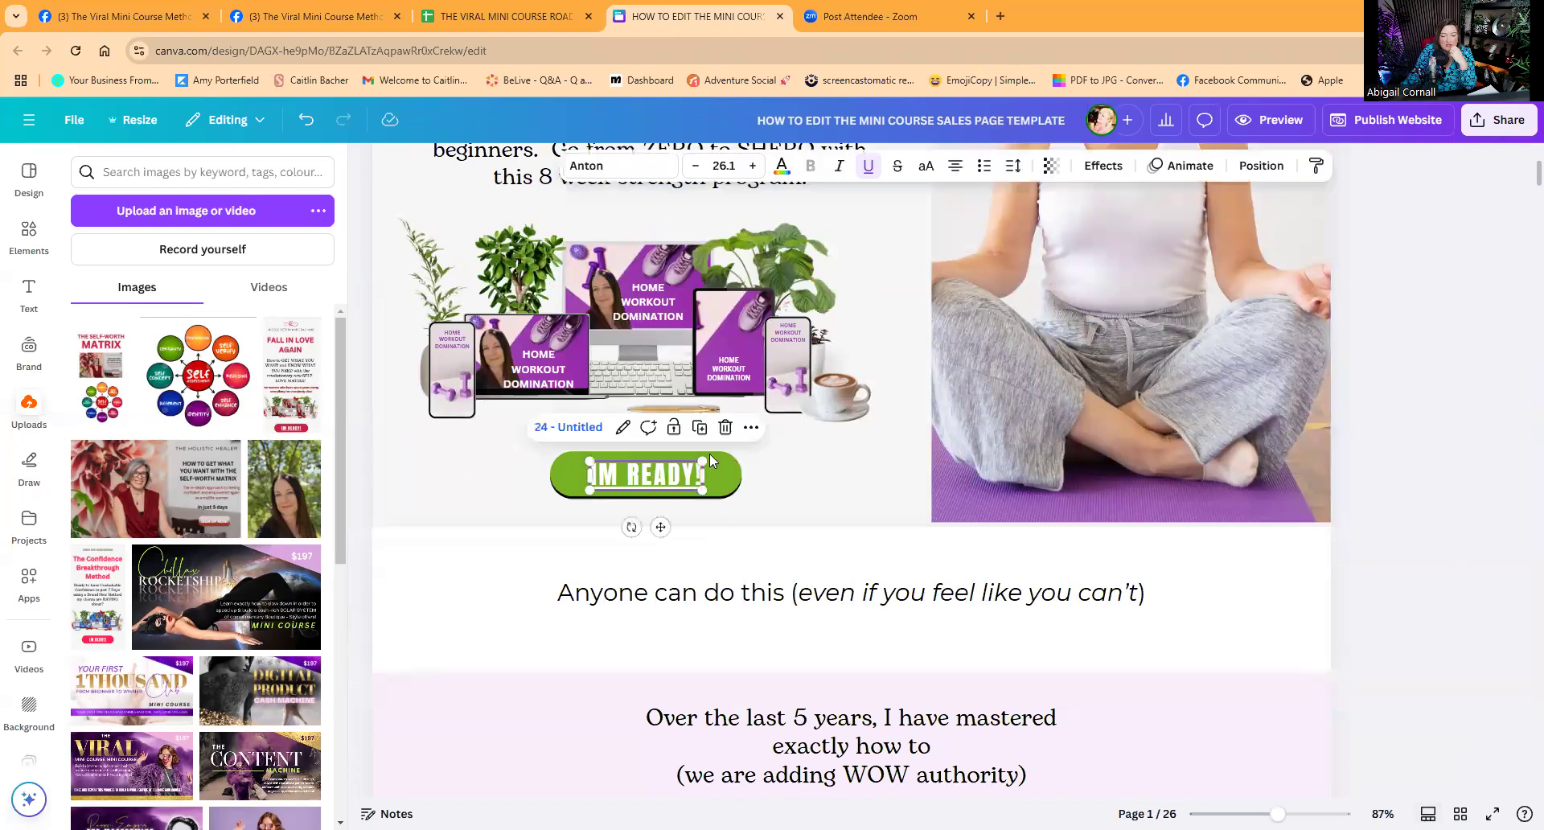
{"action": "left_click", "coordinate": [750, 428]}
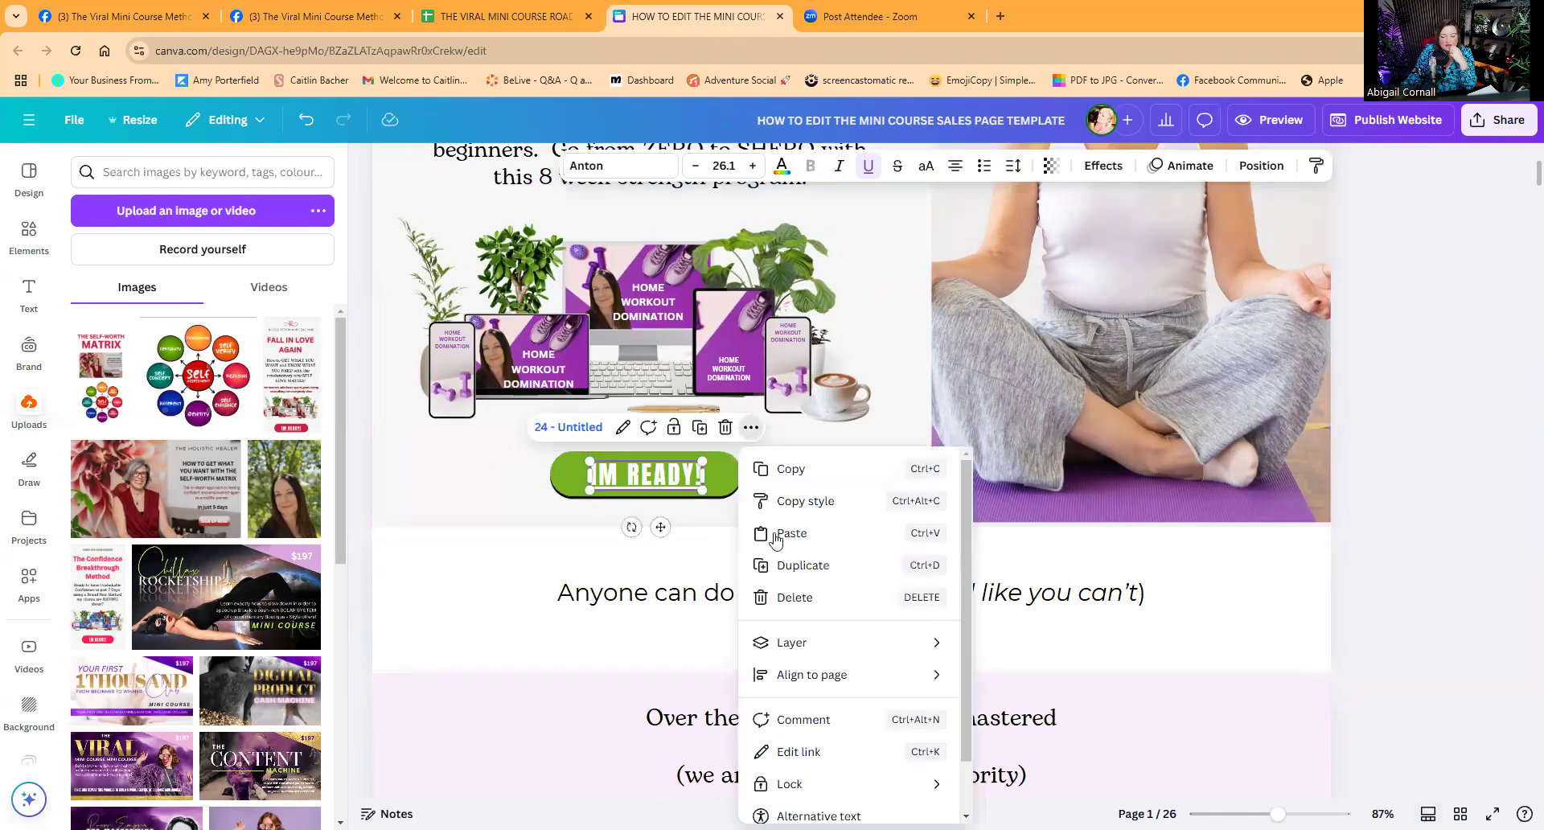
{"action": "scroll", "coordinate": [778, 571], "scroll_direction": "down", "scroll_amount": 1}
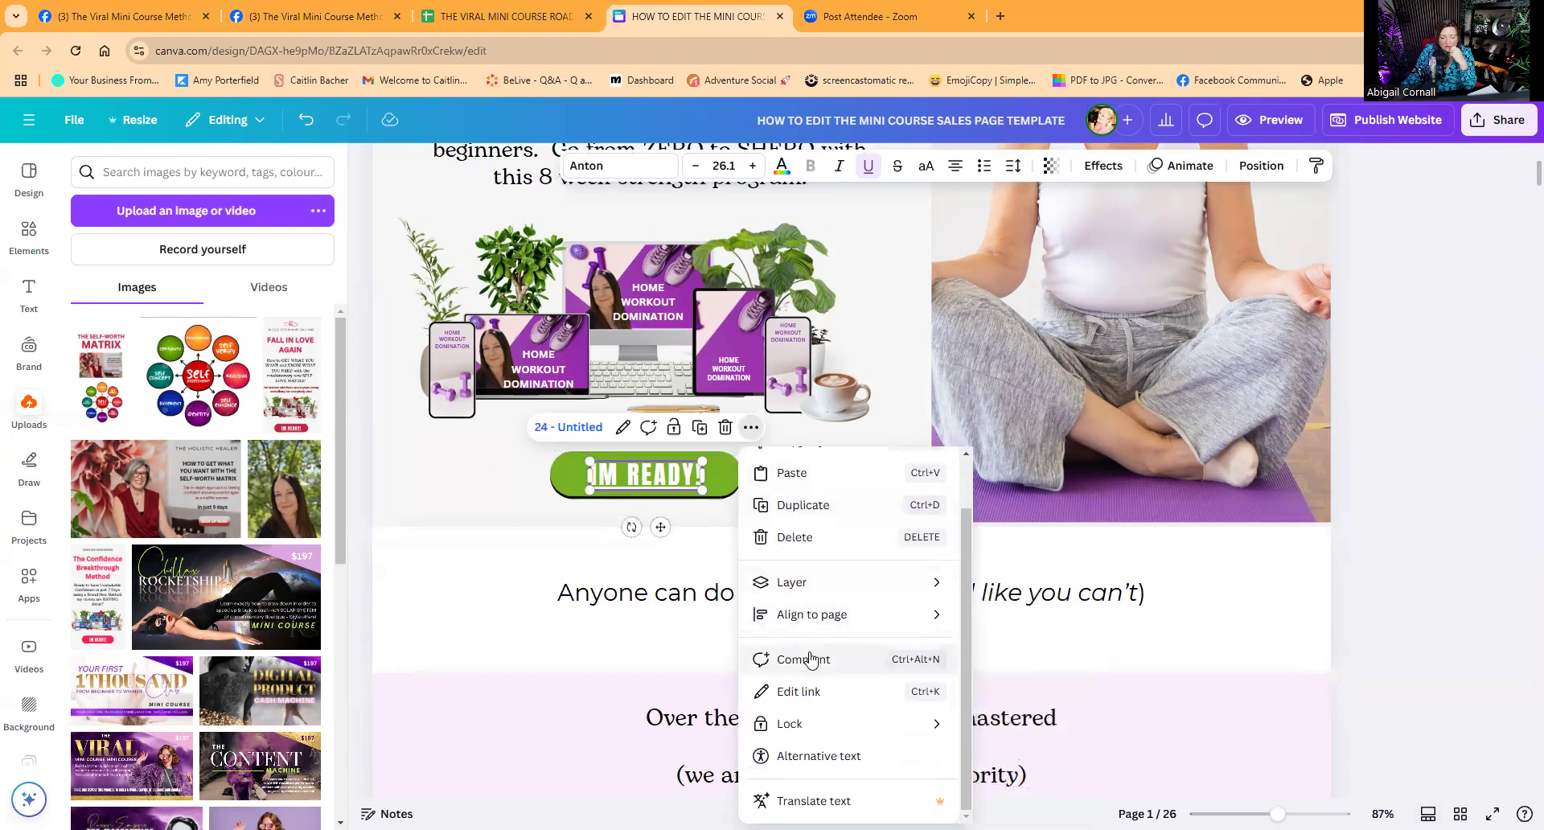
{"action": "left_click", "coordinate": [812, 693]}
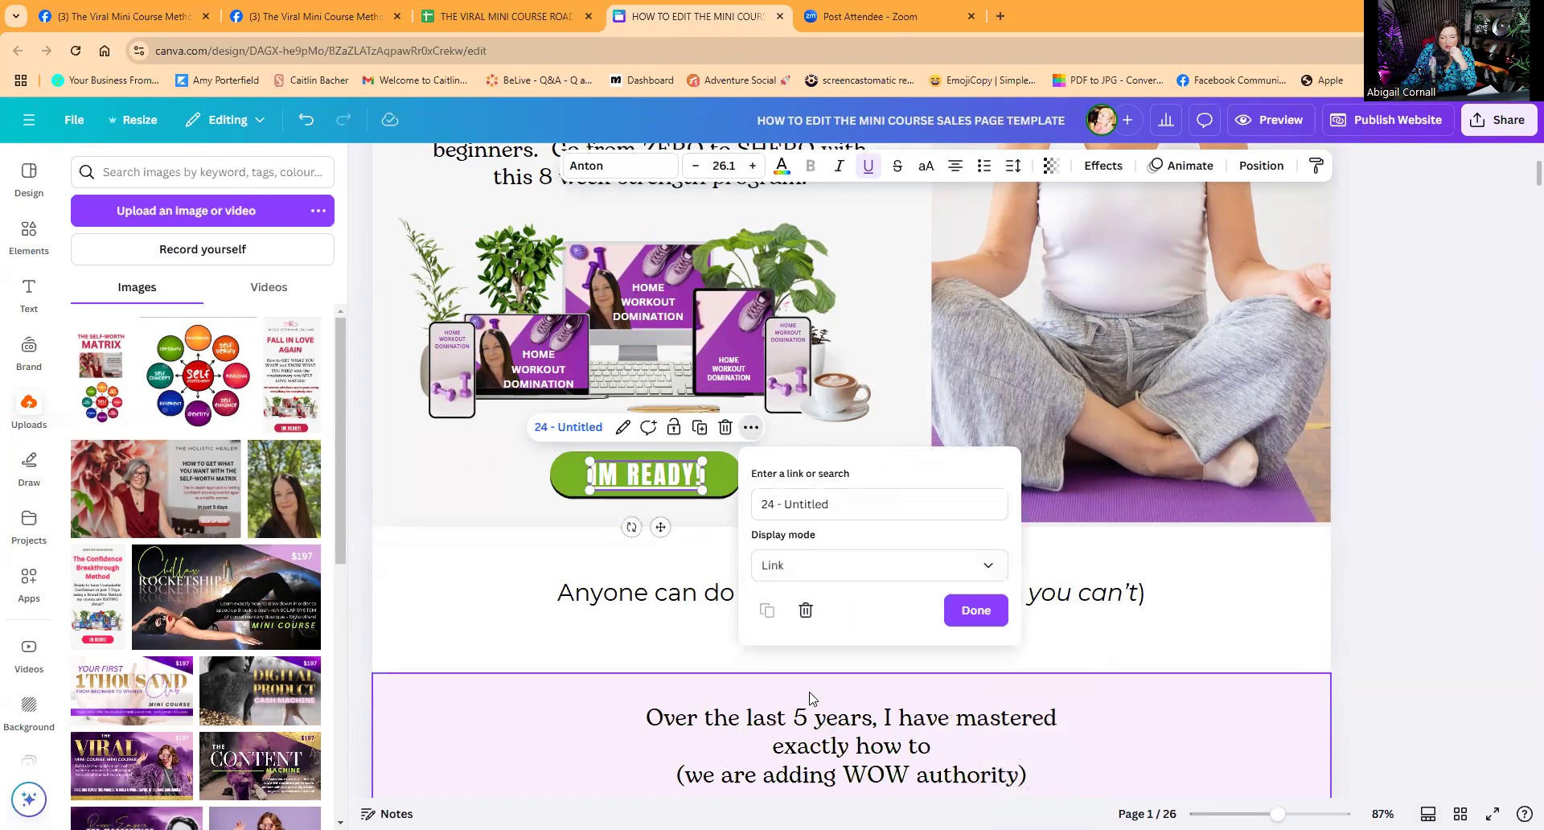
{"action": "left_click", "coordinate": [721, 476]}
{"action": "left_click", "coordinate": [751, 419]}
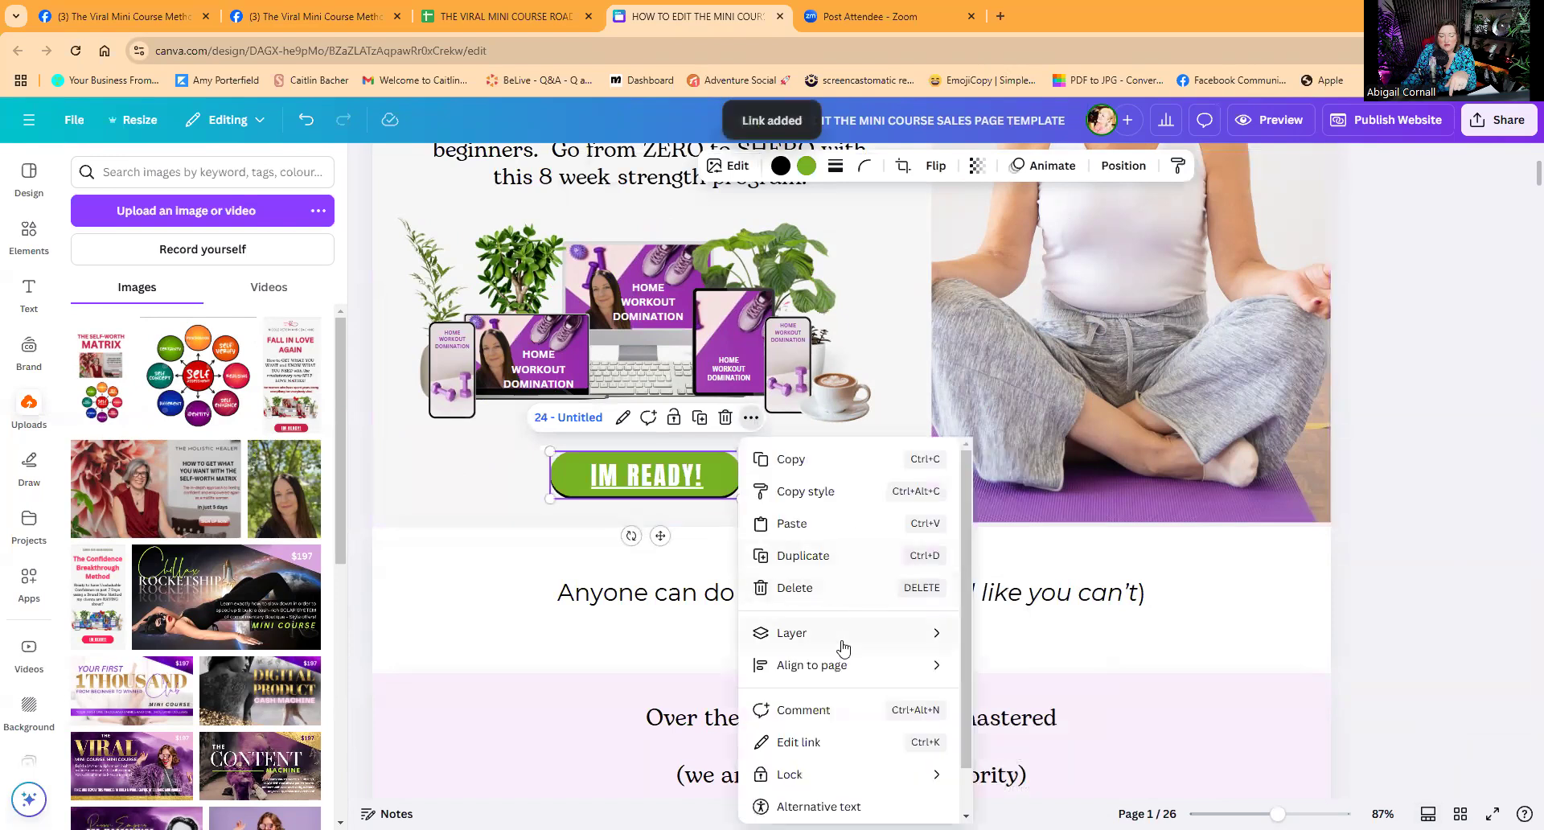
{"action": "left_click", "coordinate": [802, 741]}
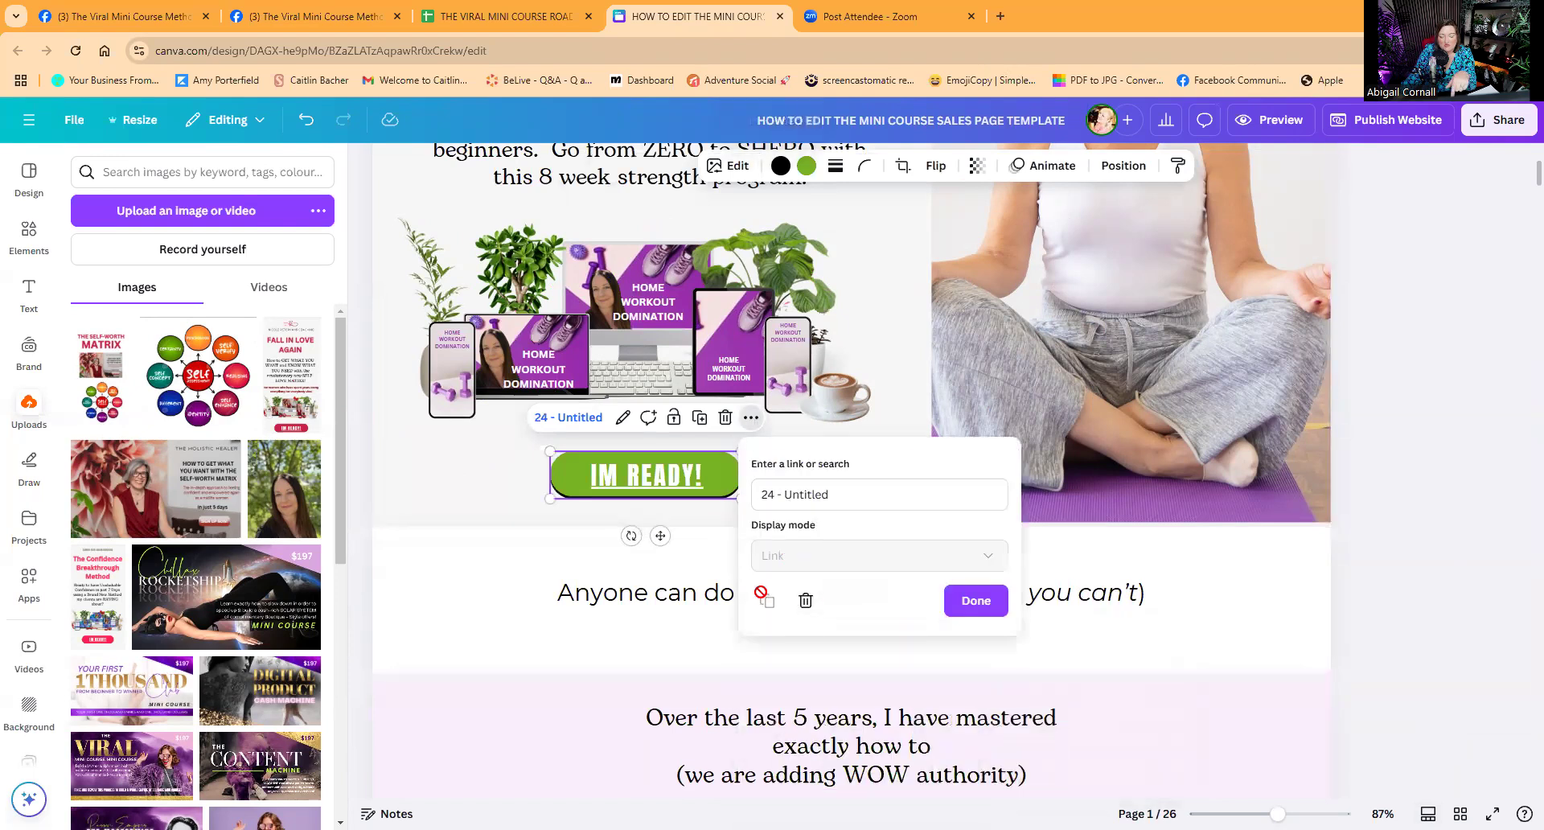
{"action": "left_click", "coordinate": [684, 655]}
Check the TEACH ME HOW TO.... button on page 5 for its page-24 link.
{"action": "scroll", "coordinate": [964, 660], "scroll_direction": "down", "scroll_amount": 5}
{"action": "scroll", "coordinate": [964, 660], "scroll_direction": "down", "scroll_amount": 15}
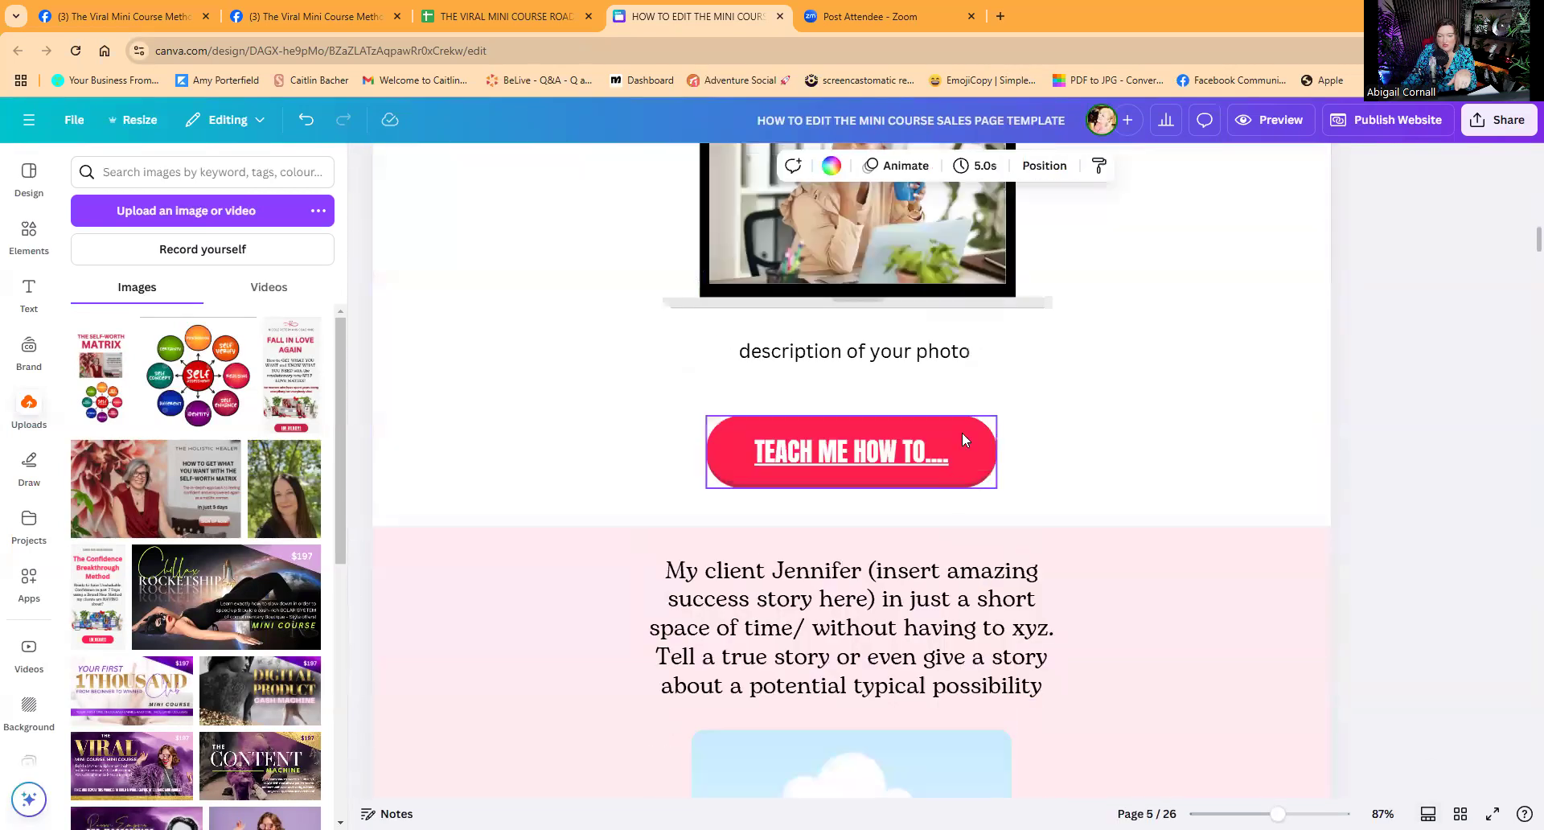
{"action": "left_click", "coordinate": [962, 432]}
{"action": "left_click", "coordinate": [957, 383]}
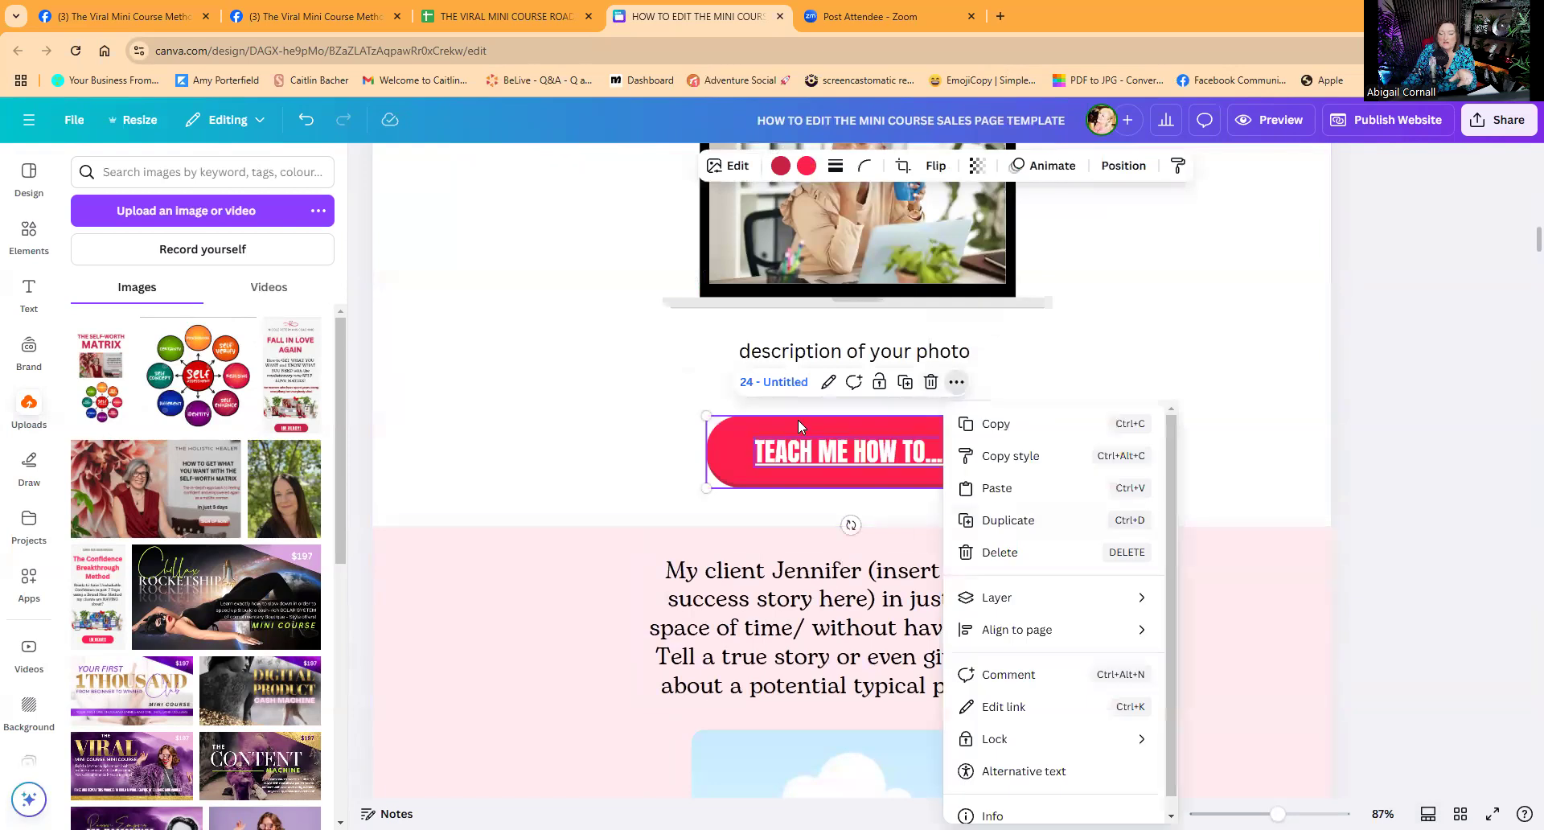
{"action": "left_click", "coordinate": [1166, 341]}
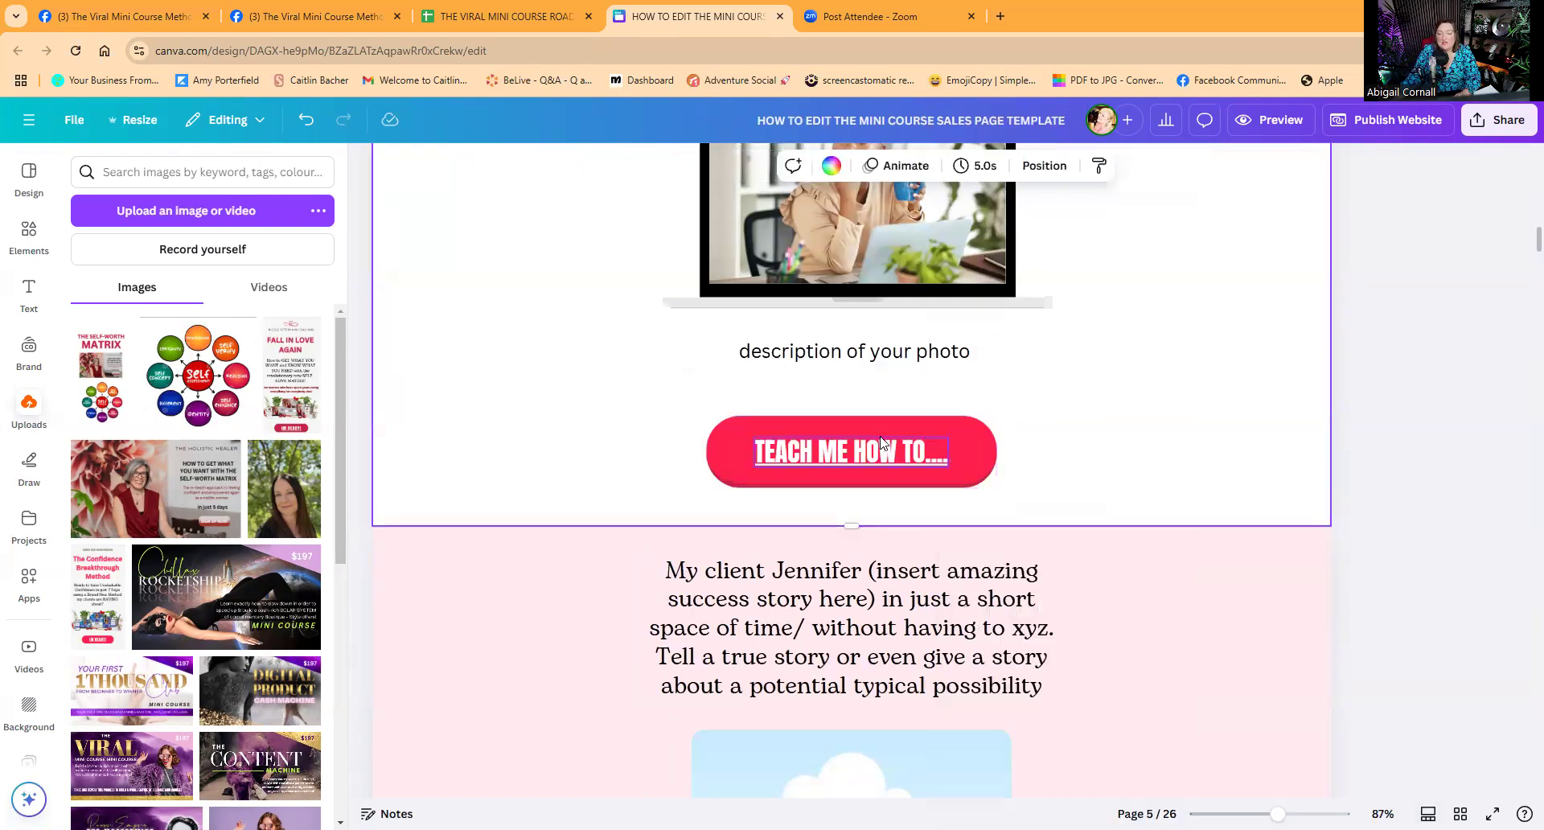
Browse the pages, return to page 1, and open the Publish website panel.
{"action": "left_click_drag", "start_coordinate": [1519, 223], "coordinate": [1520, 705]}
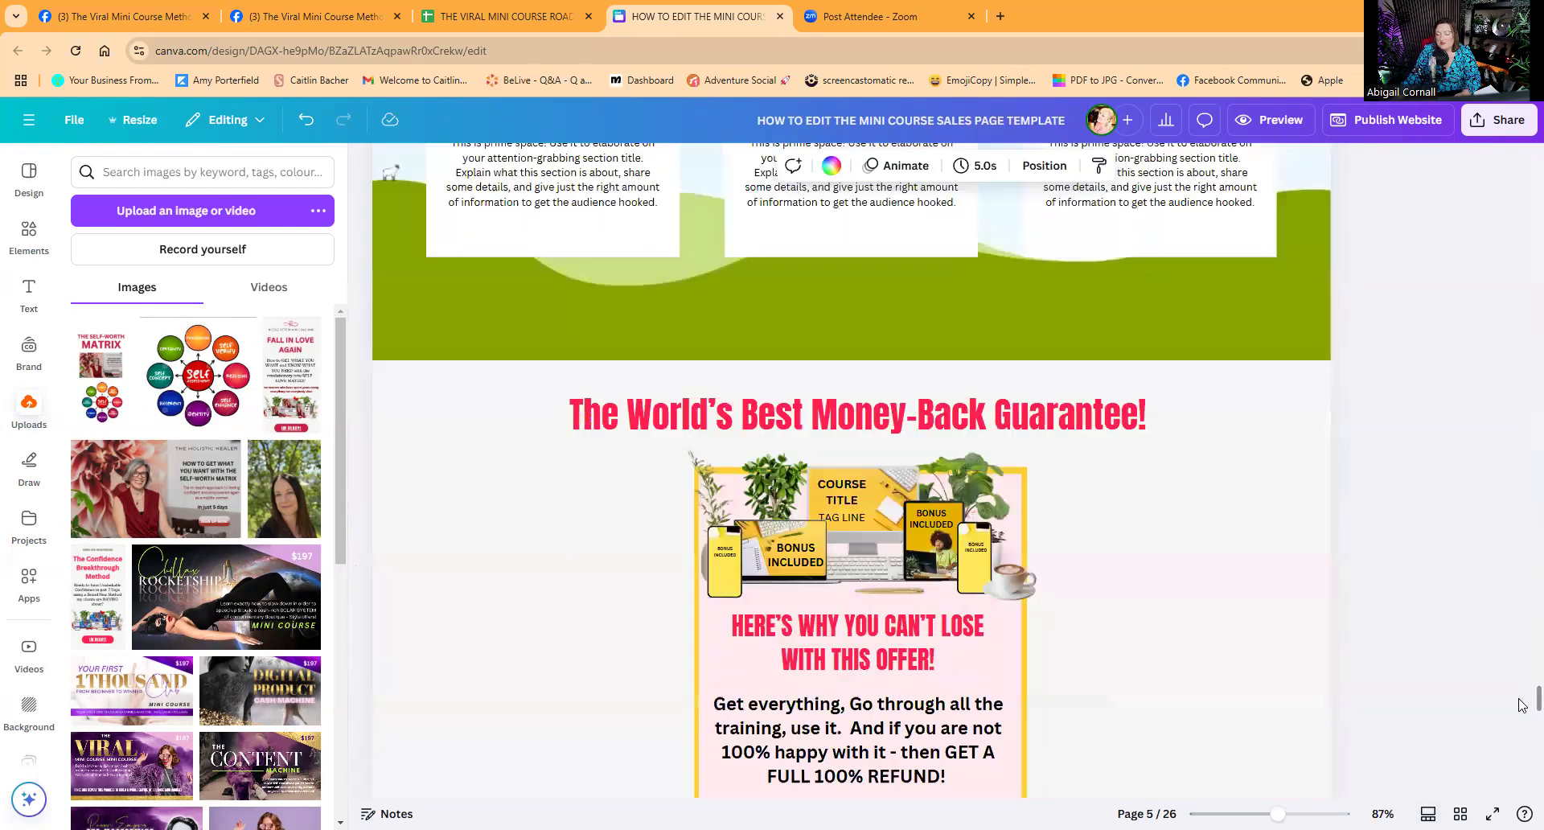
{"action": "scroll", "coordinate": [1045, 547], "scroll_direction": "down", "scroll_amount": 15}
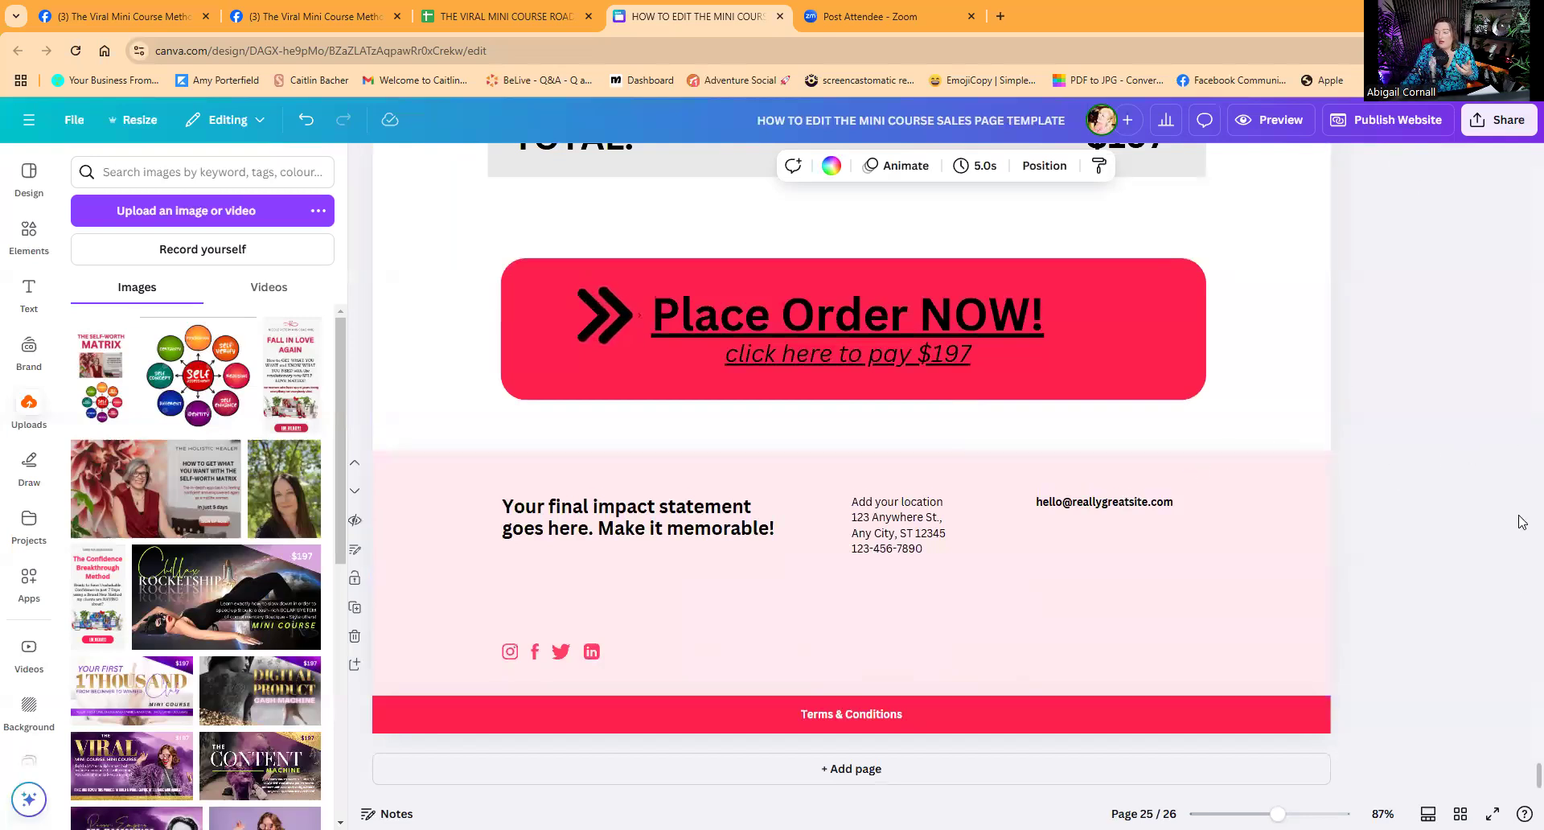
{"action": "scroll", "coordinate": [1521, 778], "scroll_direction": "up", "scroll_amount": 15}
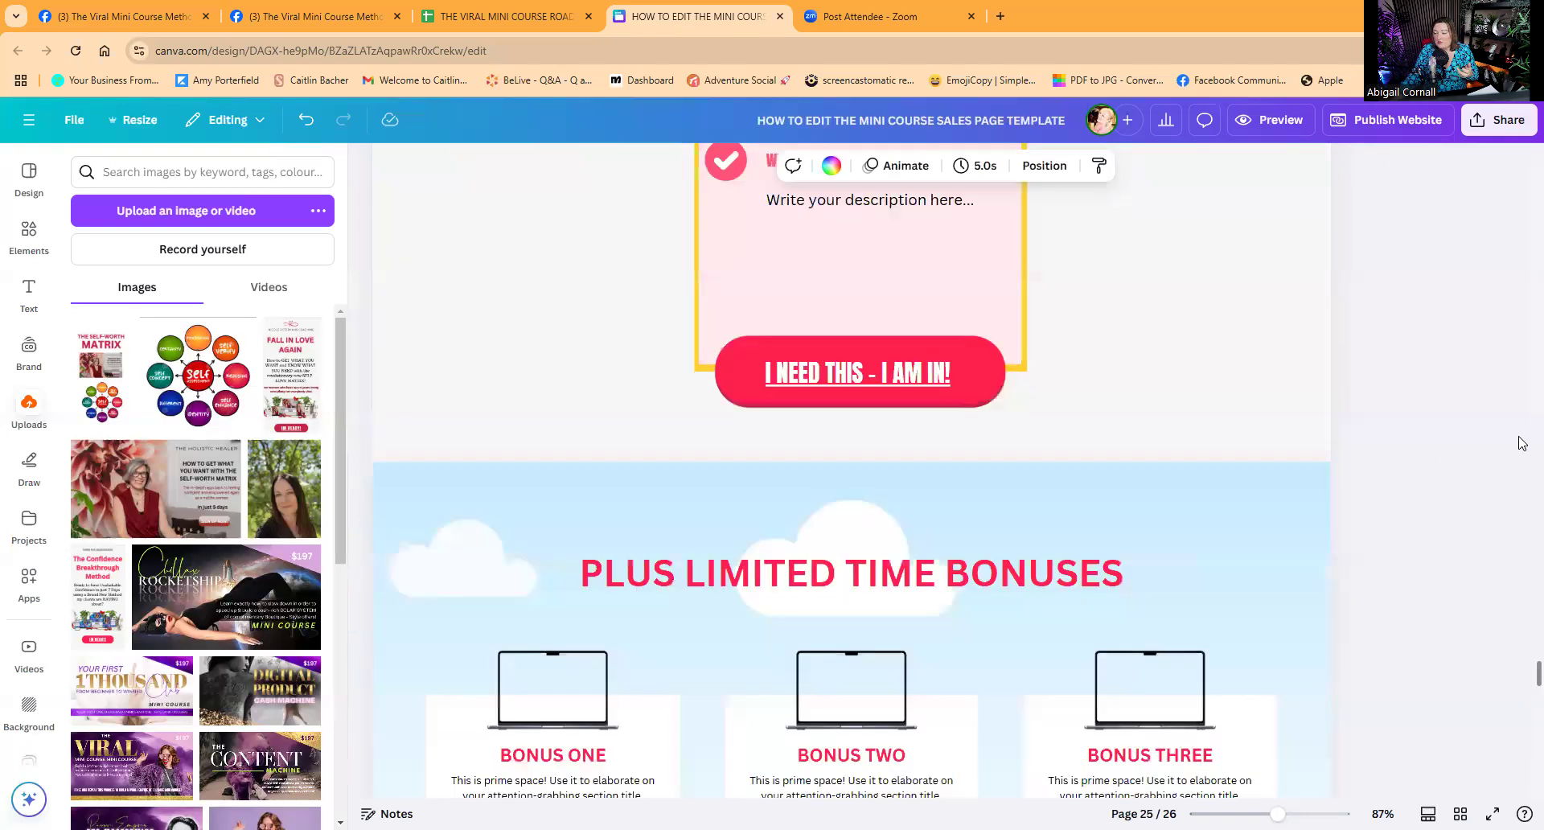
{"action": "key", "text": "Home"}
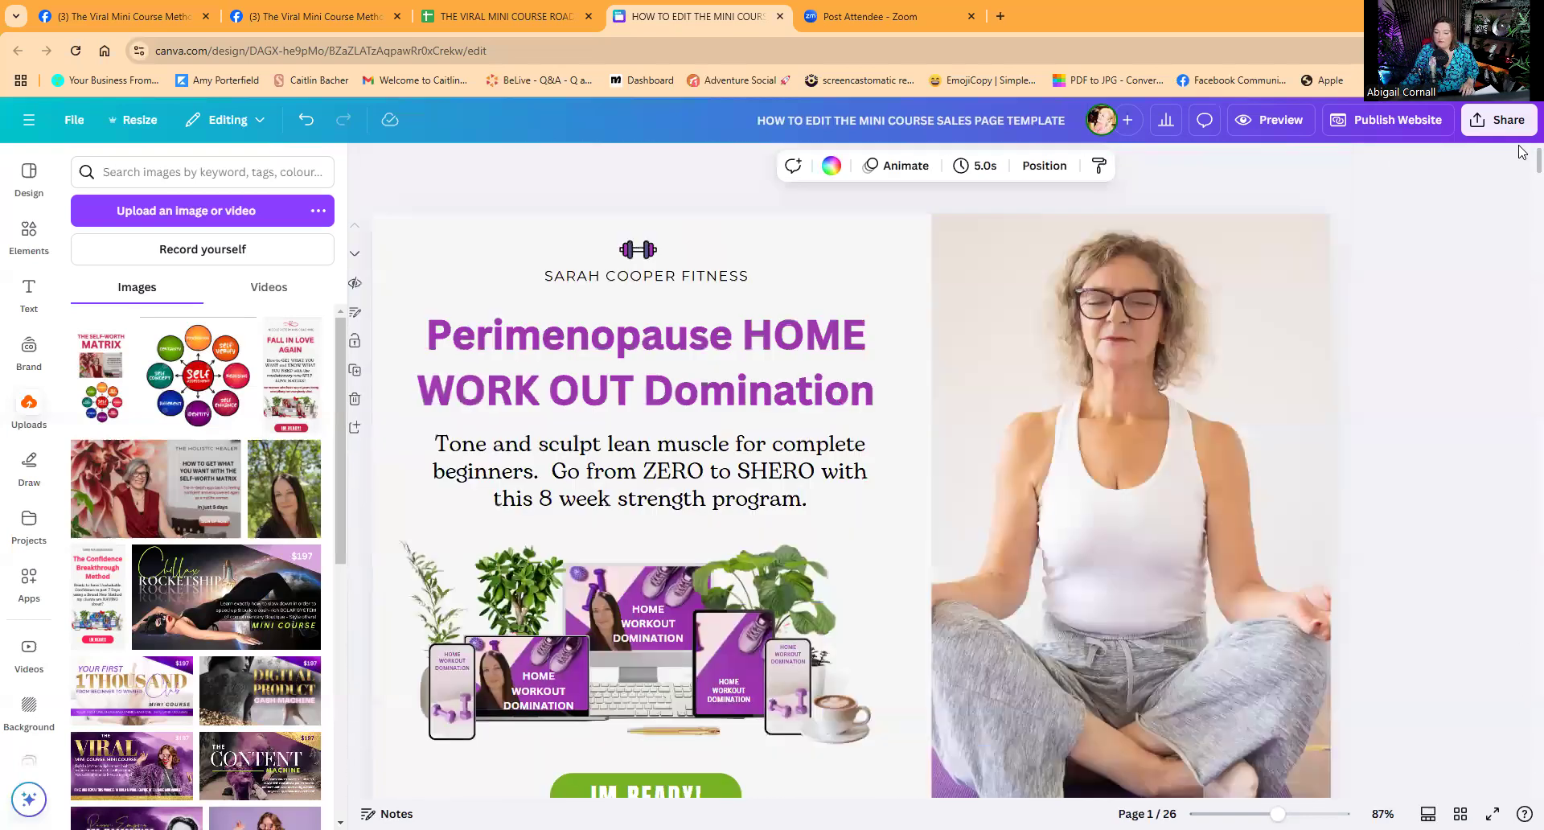
{"action": "left_click", "coordinate": [1369, 120]}
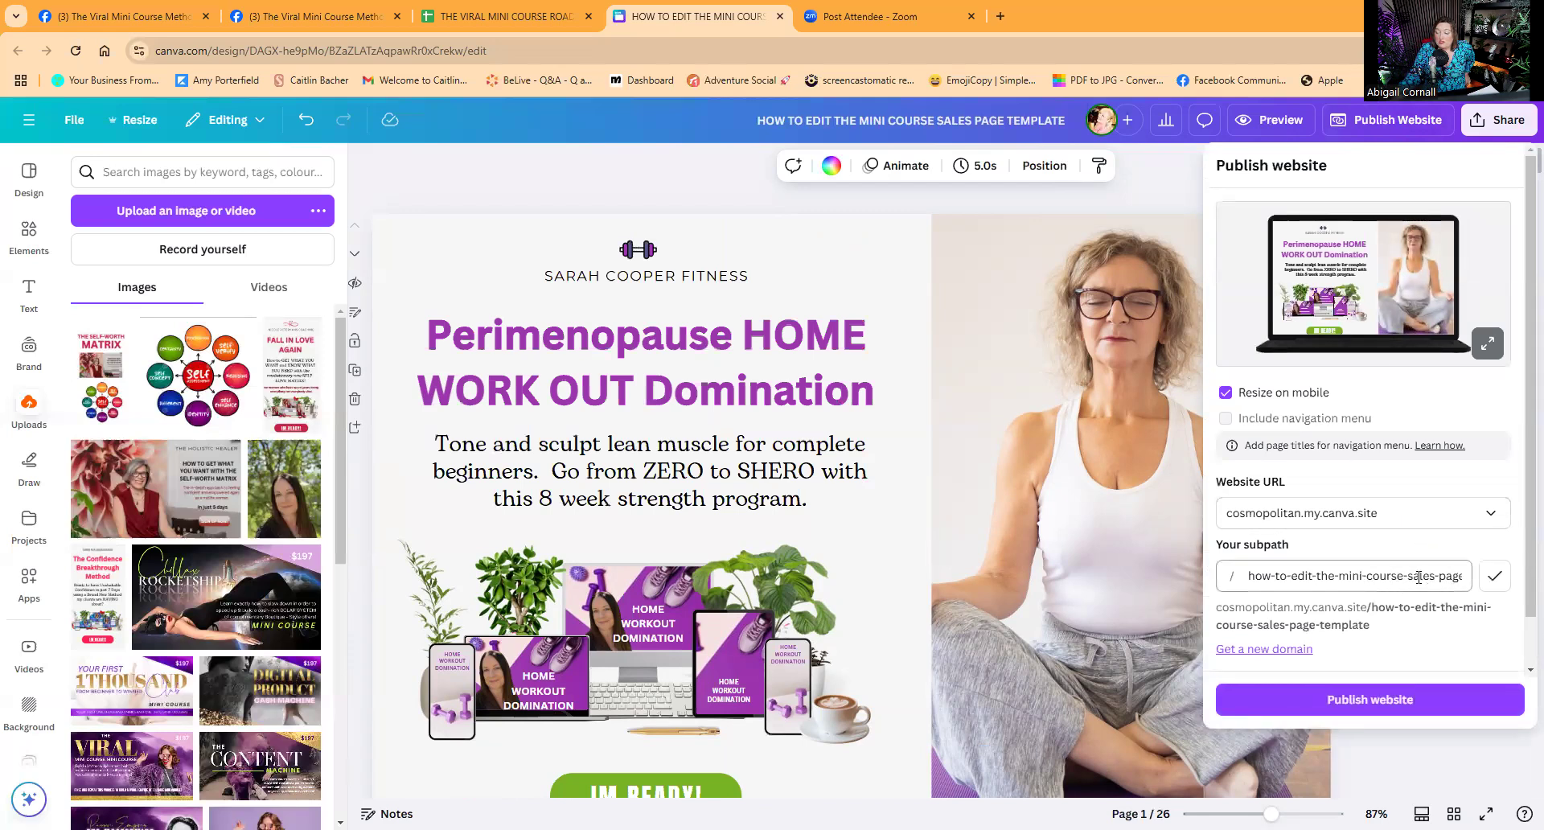
Change the website subpath to 'perimenopauseworkoutdomination' and close the Publish website panel.
{"action": "left_click_drag", "start_coordinate": [1419, 576], "coordinate": [1484, 595]}
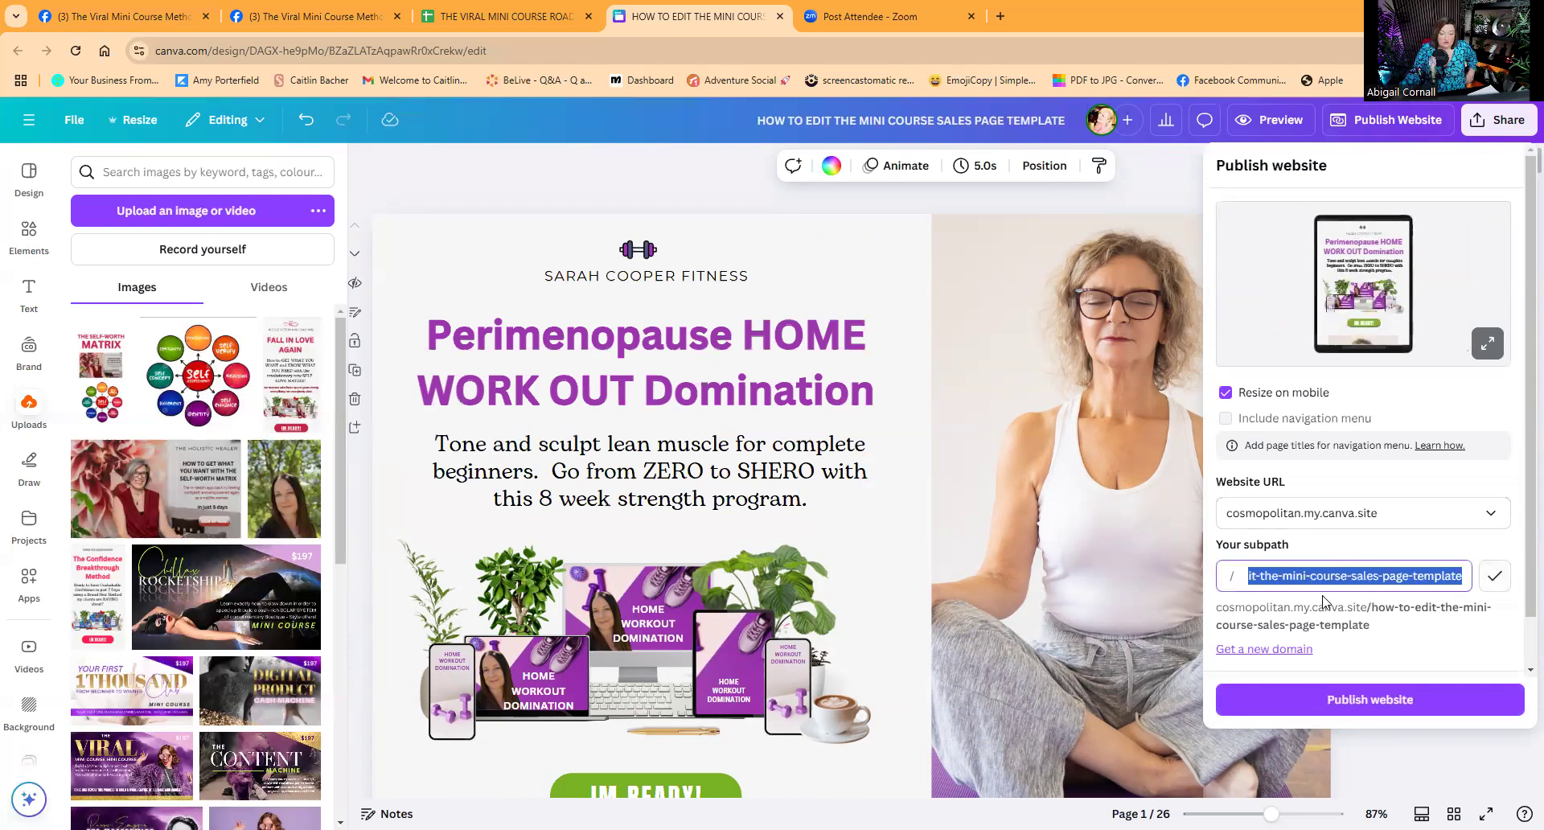
{"action": "type", "text": "perimenopause"}
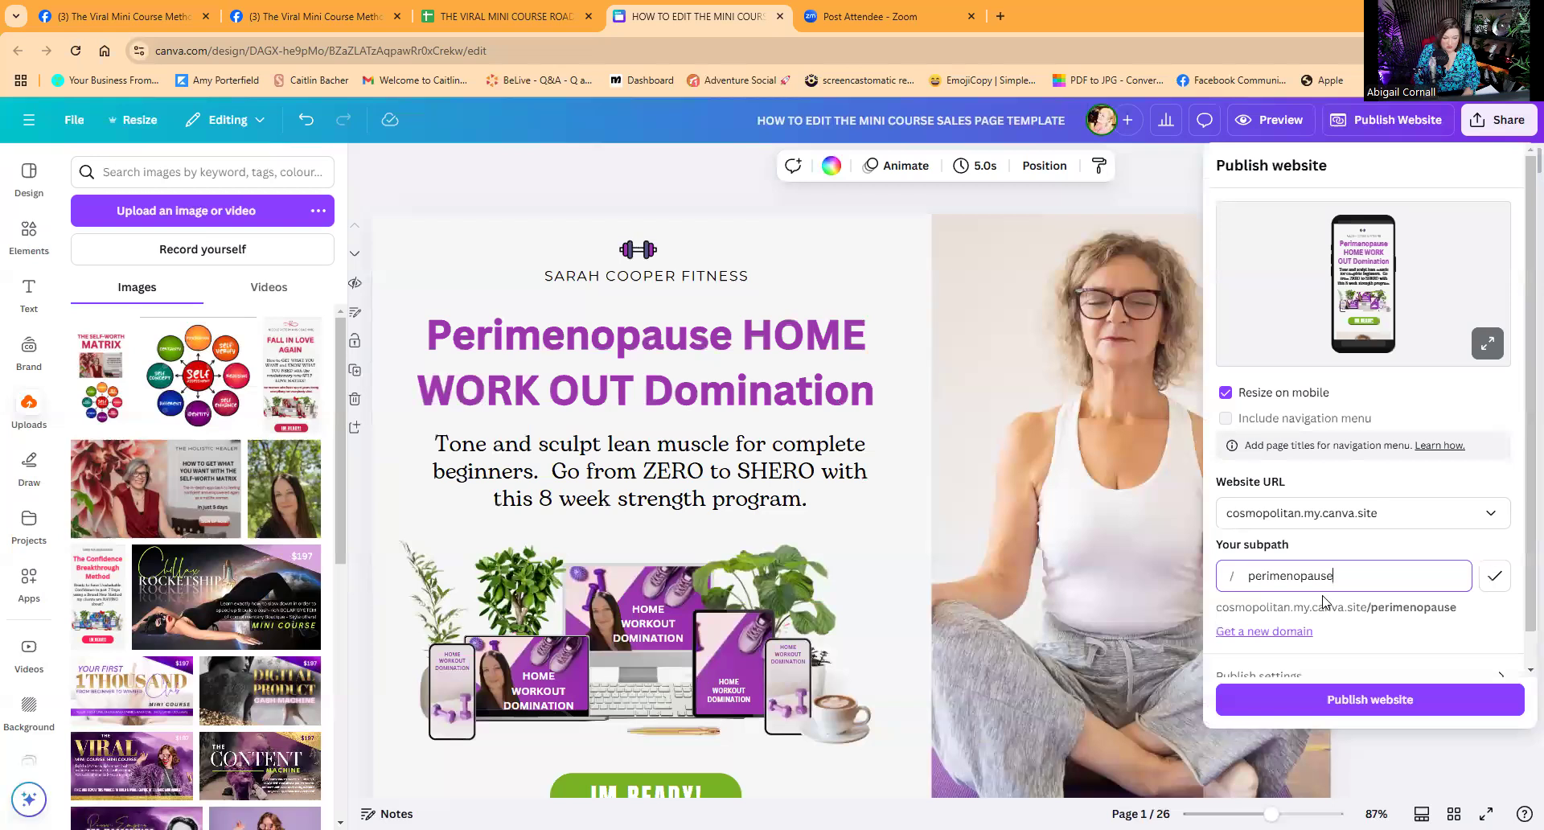
{"action": "type", "text": "workoutdomination"}
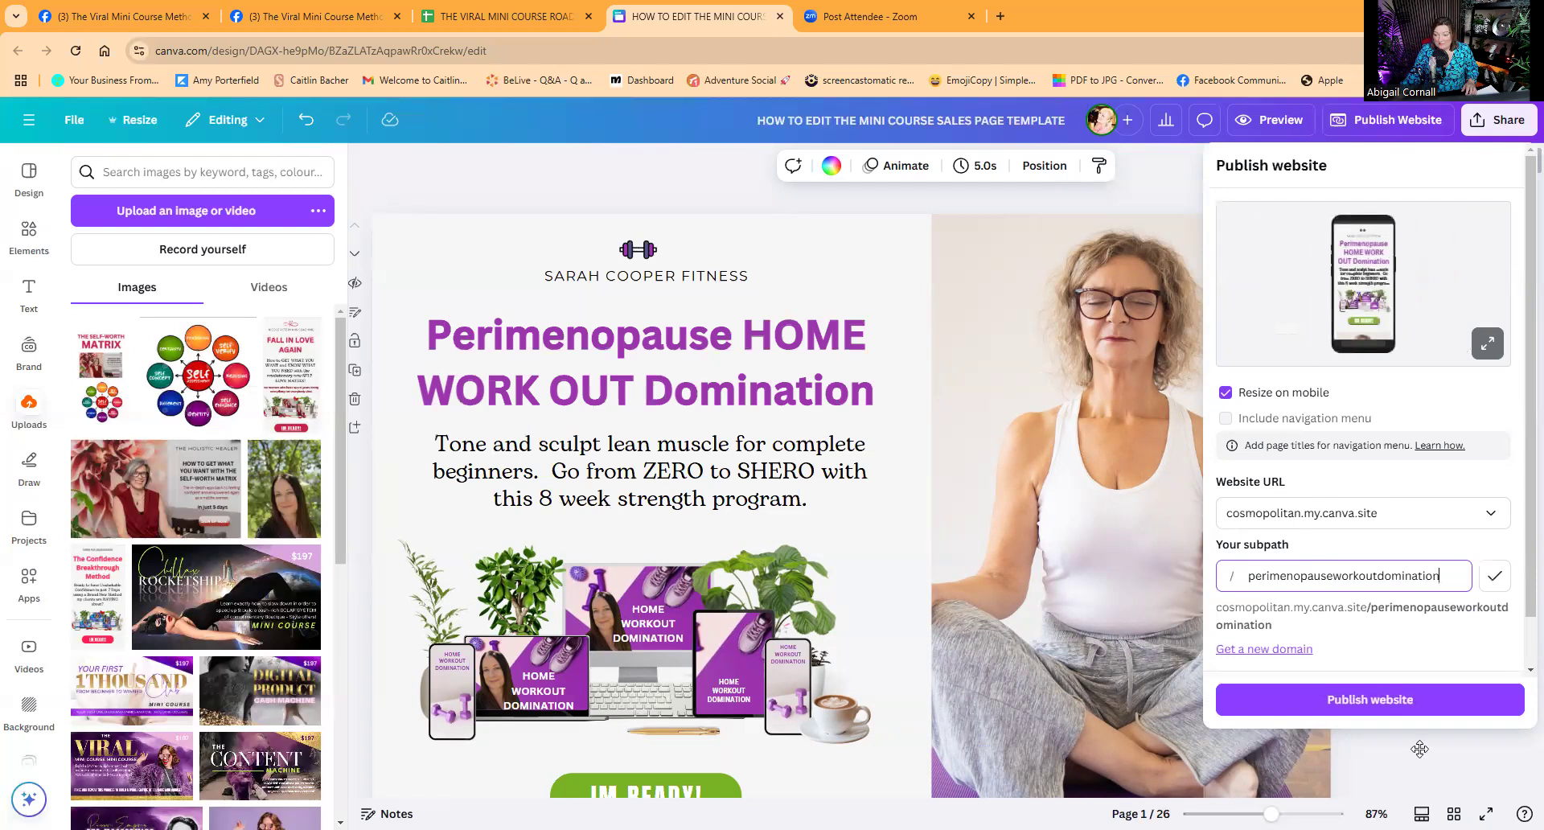
{"action": "left_click", "coordinate": [1227, 394]}
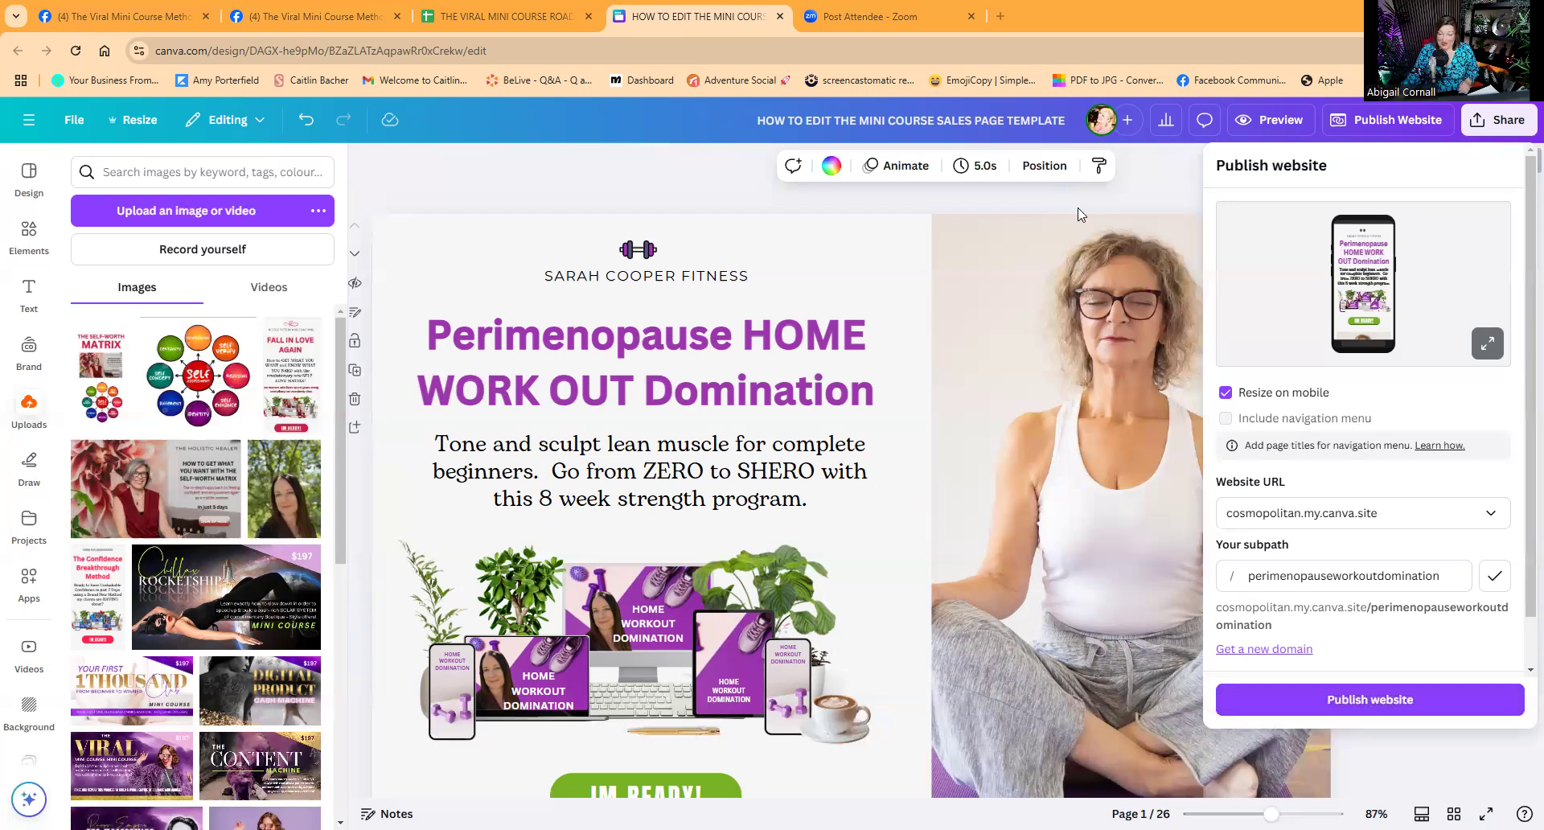
{"action": "left_click", "coordinate": [1155, 202]}
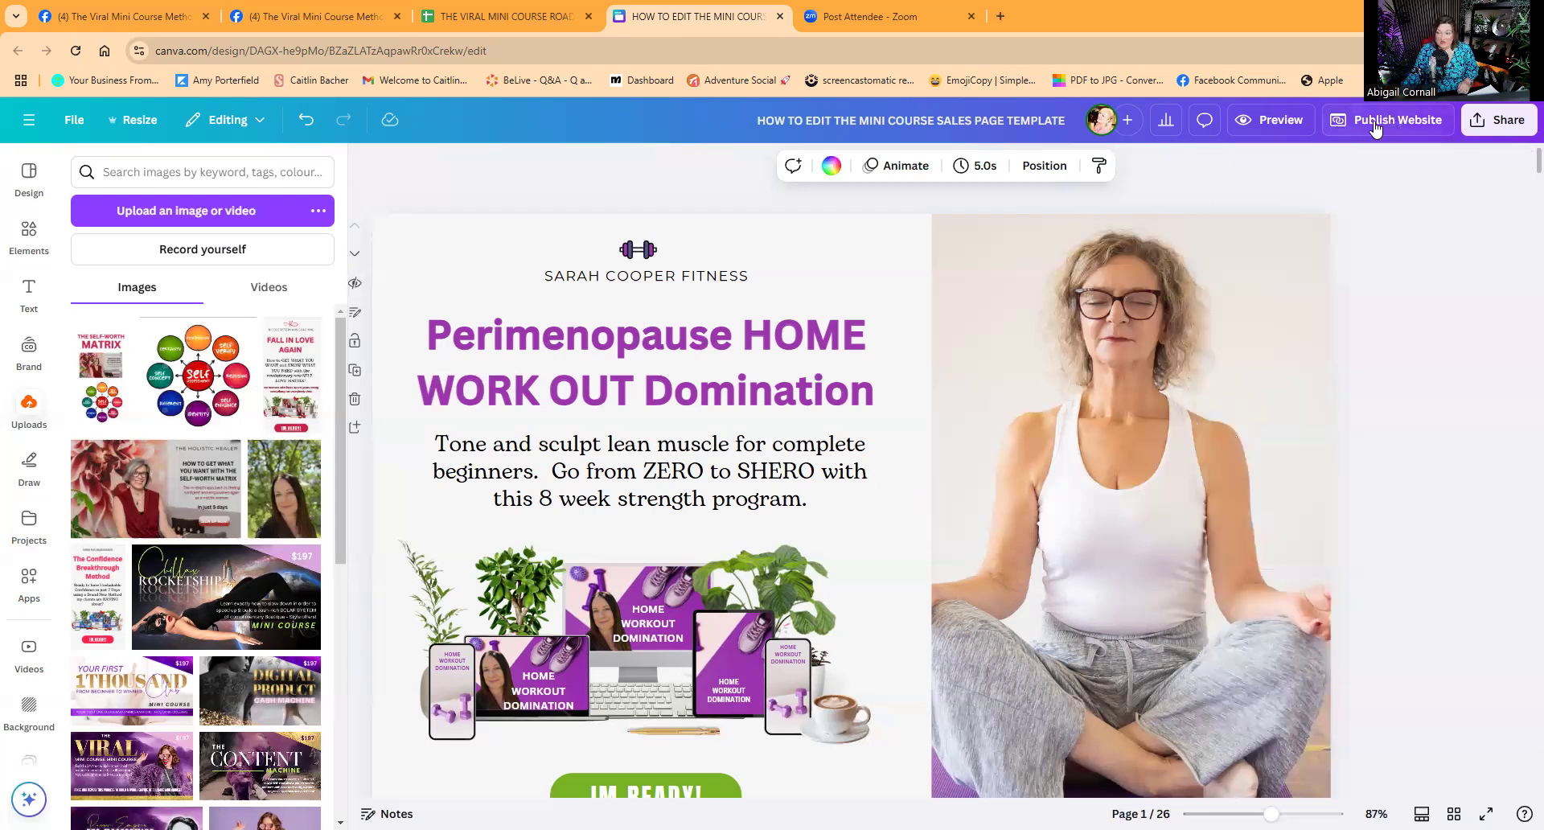